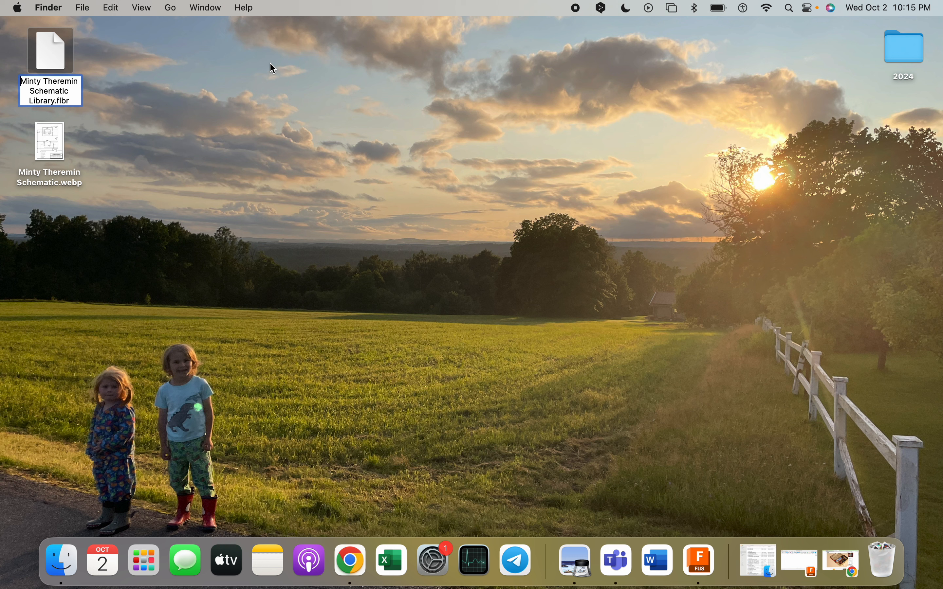
# Rename the Minty Theremin Schematic Library.flbr file on the desktop by putting the owner's first name with an "s" before it
pyautogui.write('Joe')
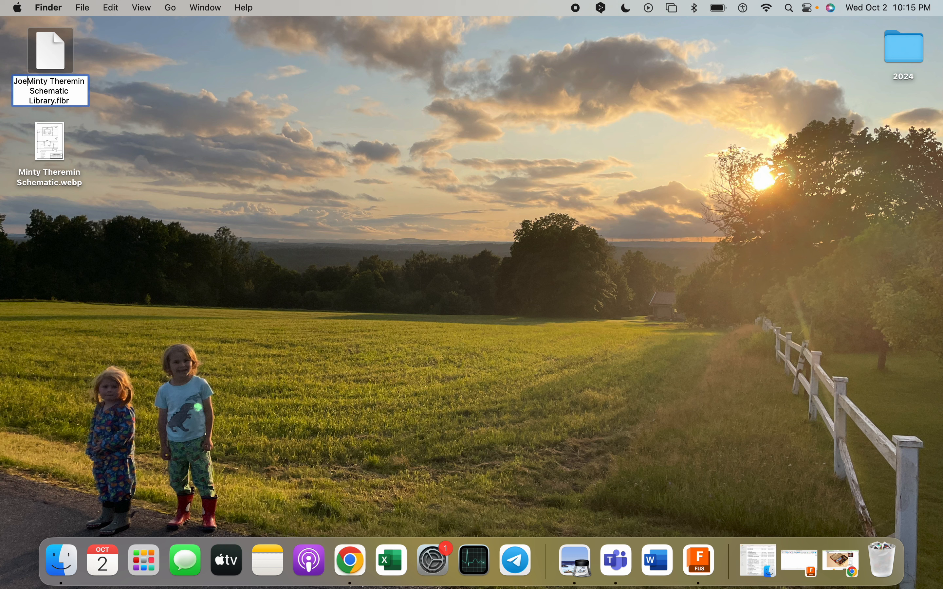
pyautogui.press('BackSpace')
pyautogui.write('sef')
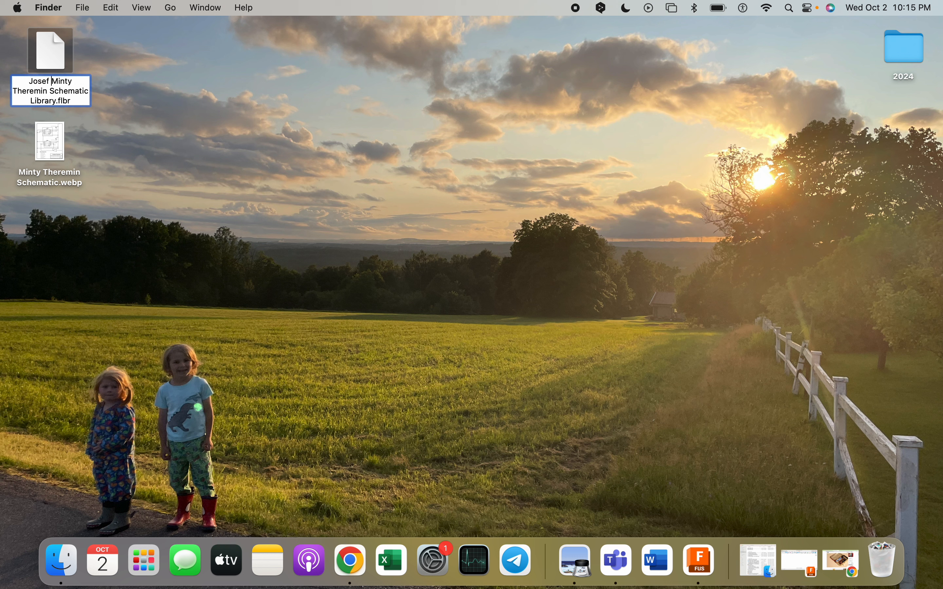
pyautogui.press('BackSpace')
pyautogui.write('s')
pyautogui.click(340, 92)
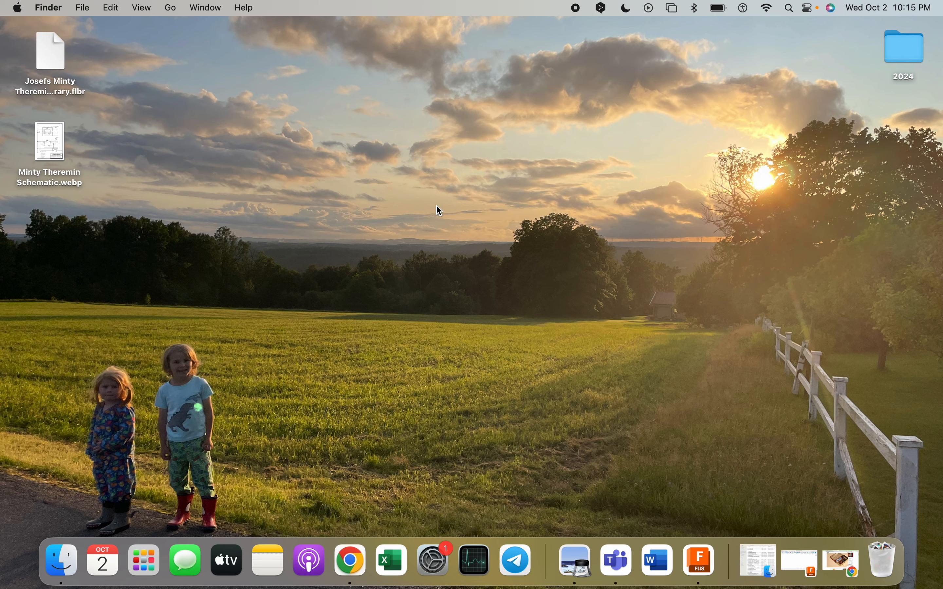
# Switch to Autodesk Fusion and choose the renamed Minty Theremin Schematic Library file from the Desktop for upload
pyautogui.click(701, 561)
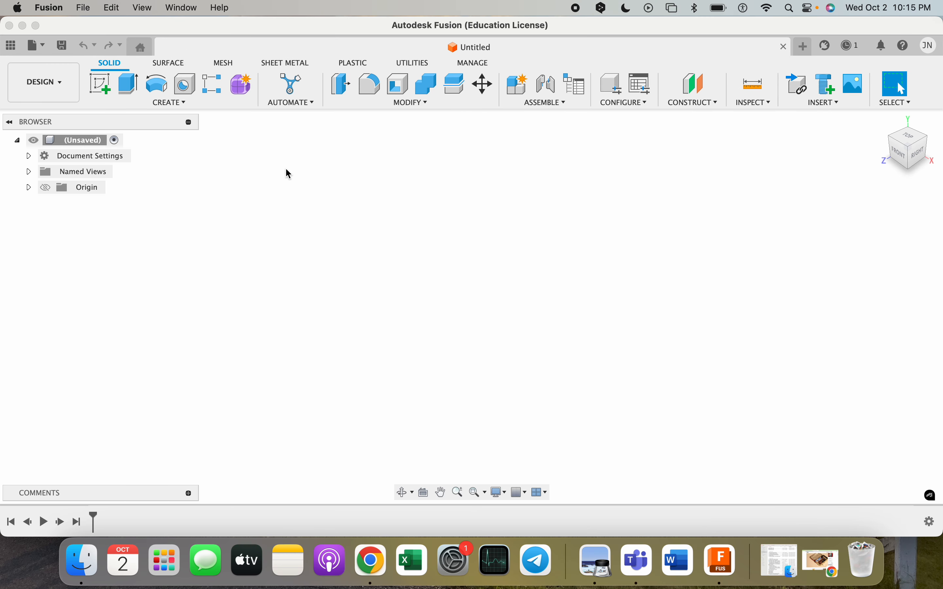
pyautogui.click(37, 50)
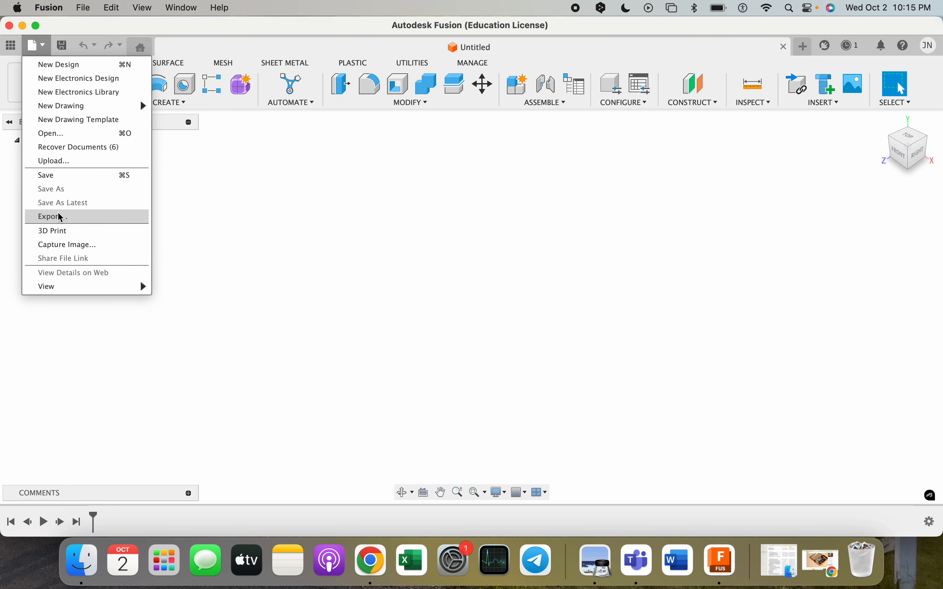
pyautogui.click(55, 161)
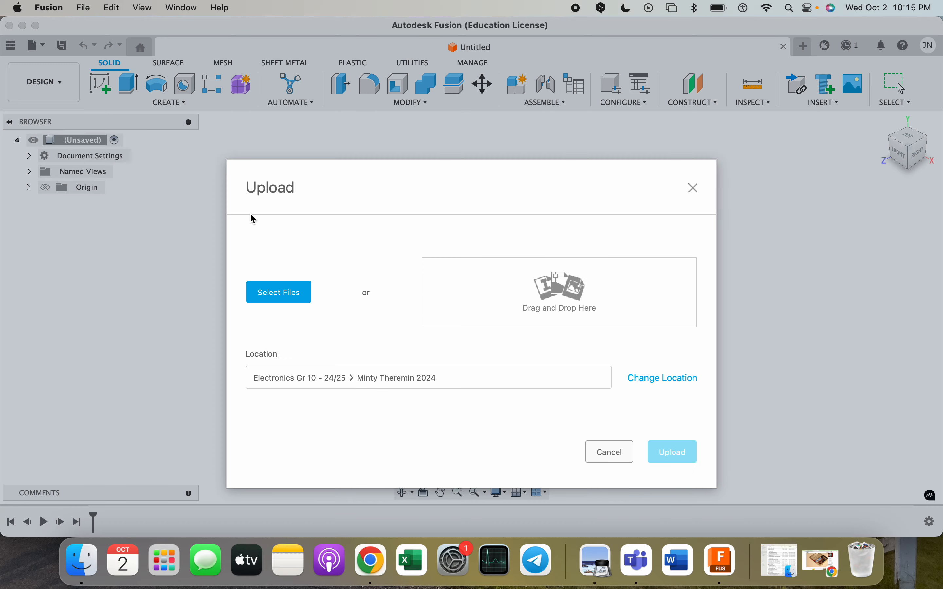
pyautogui.click(288, 295)
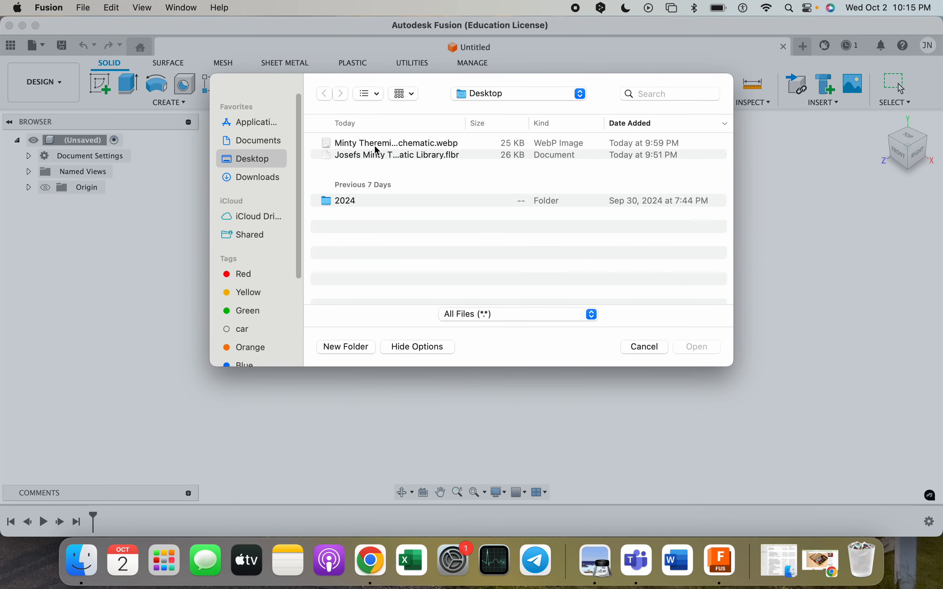
pyautogui.click(374, 155)
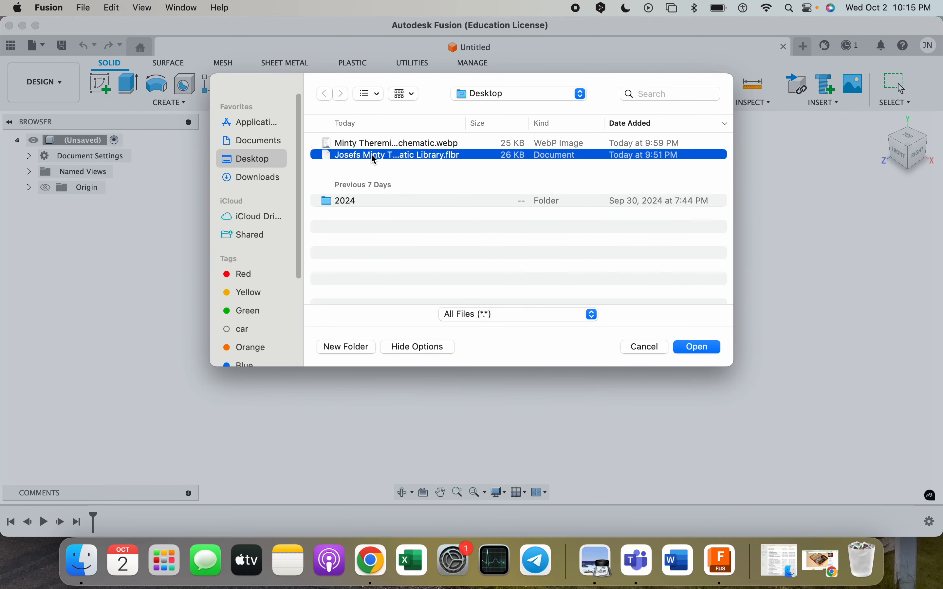
pyautogui.click(708, 348)
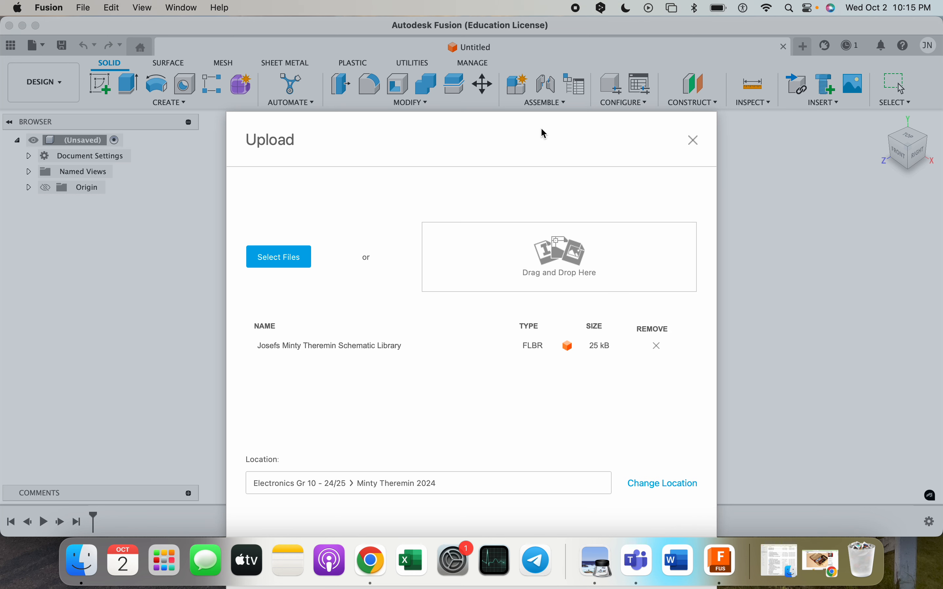
pyautogui.moveTo(459, 130); pyautogui.dragTo(451, 37)
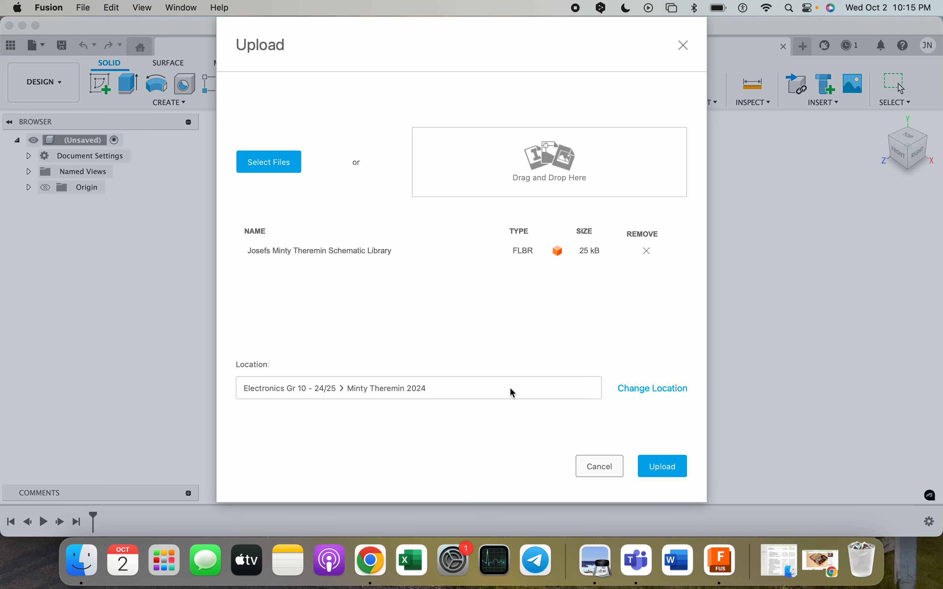
# Set the upload location to the Minty Theremin Library Files folder inside Minty Theremin 2024 and upload the library
pyautogui.click(652, 390)
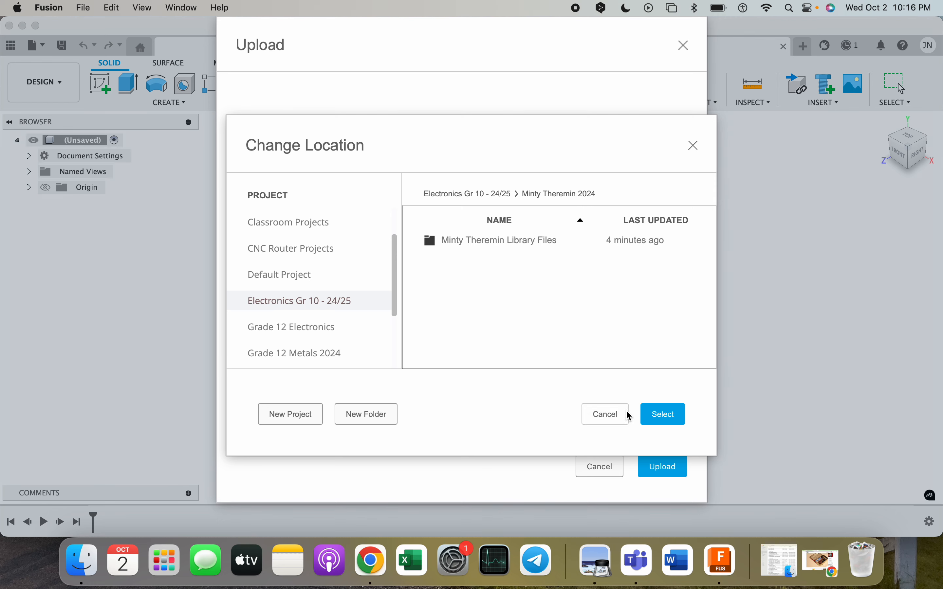
pyautogui.doubleClick(501, 242)
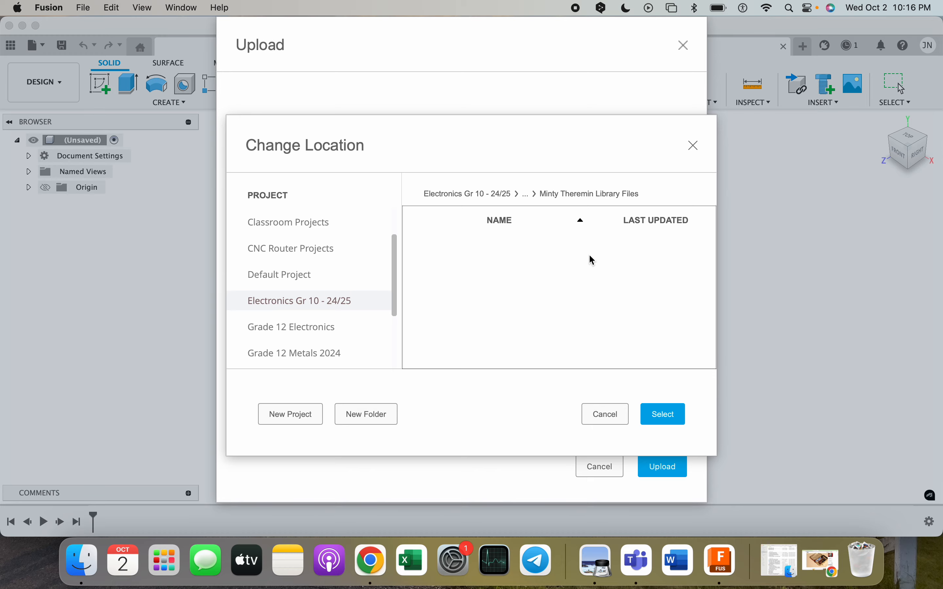
pyautogui.click(665, 414)
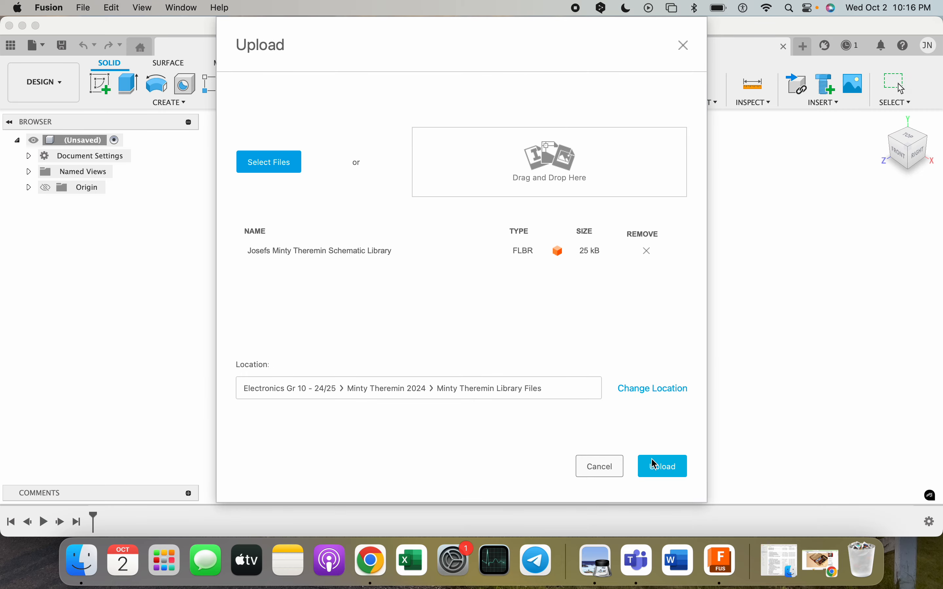
pyautogui.click(668, 468)
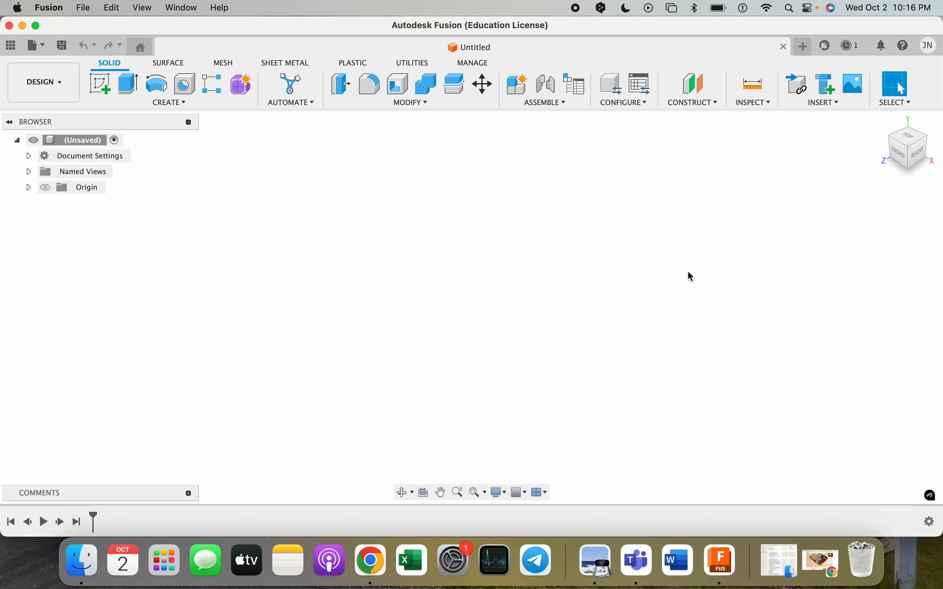
# Open the uploaded personal copy of the Minty Theremin Schematic Library from the Minty Theremin Library Files folder
pyautogui.click(42, 50)
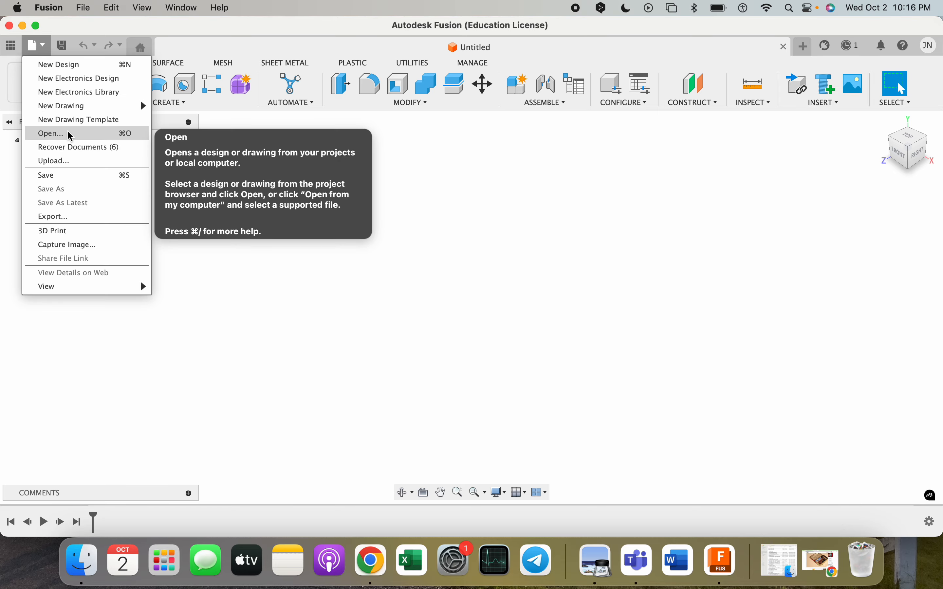
pyautogui.click(70, 133)
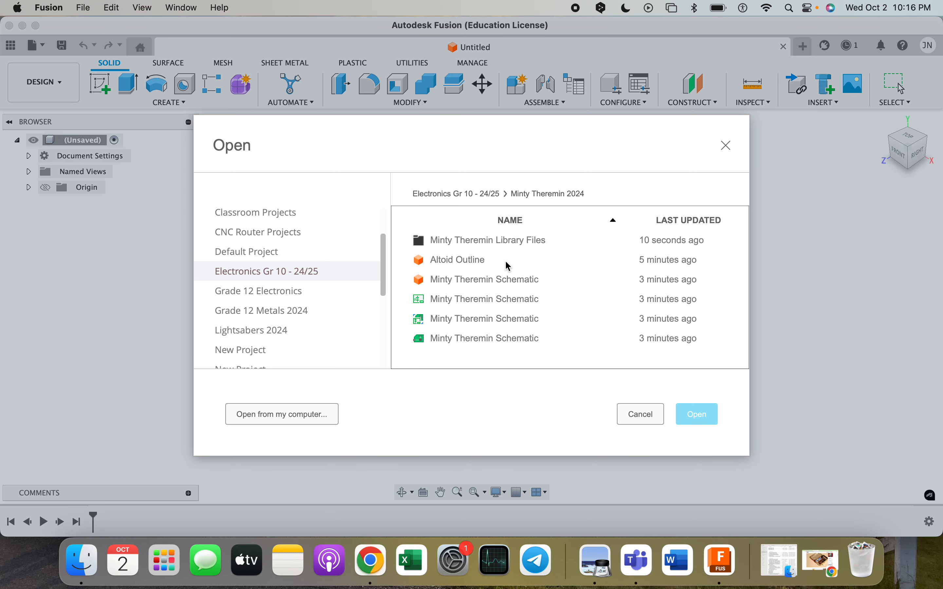
pyautogui.doubleClick(509, 243)
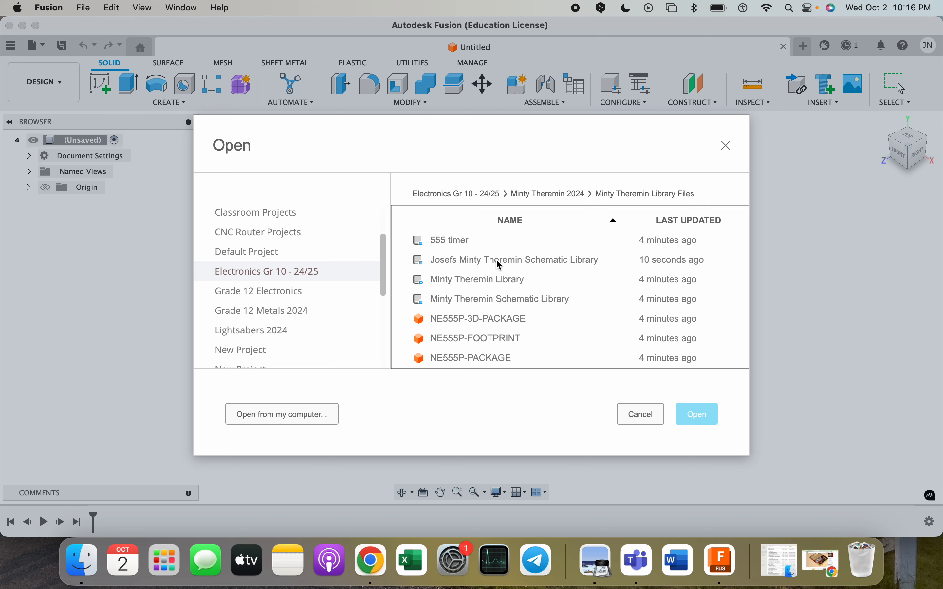
pyautogui.click(507, 263)
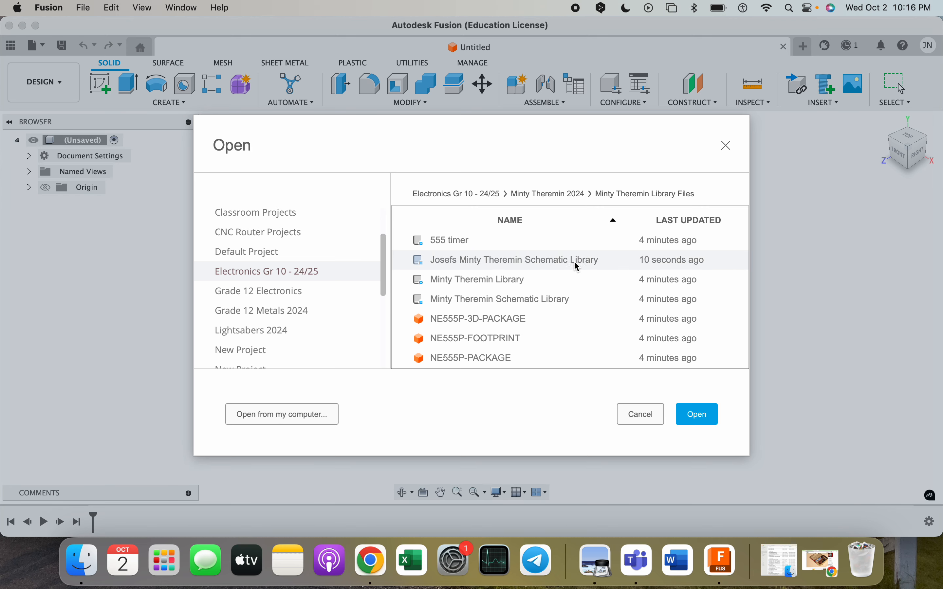
pyautogui.click(709, 415)
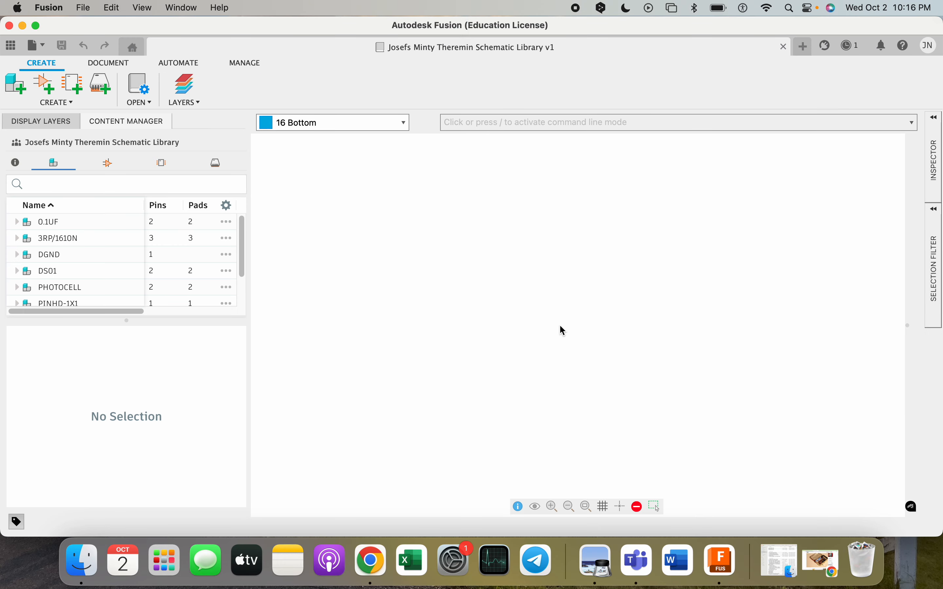
# Enlarge the library's component list and begin adding a new component by importing it from another library
pyautogui.moveTo(137, 319); pyautogui.dragTo(135, 360)
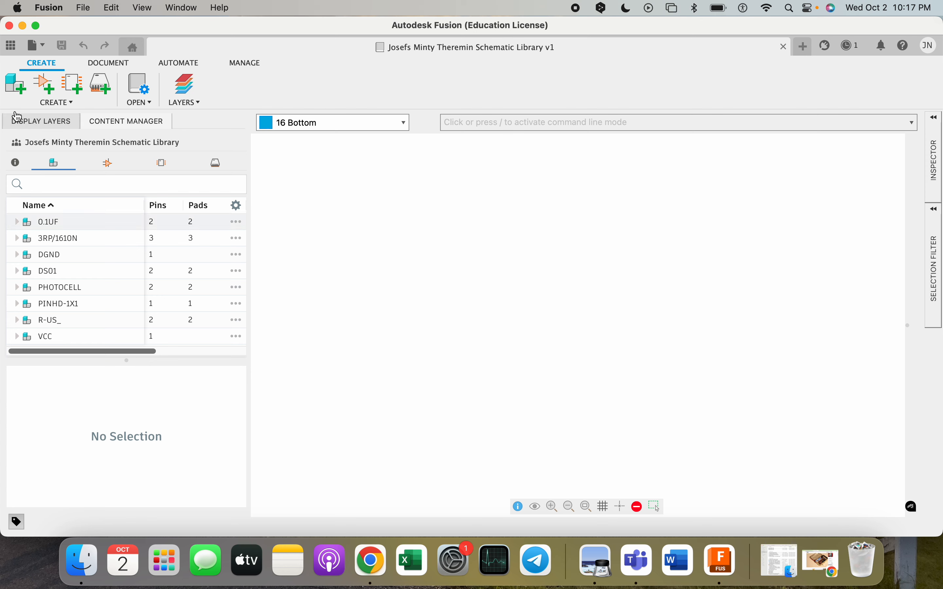
pyautogui.click(16, 86)
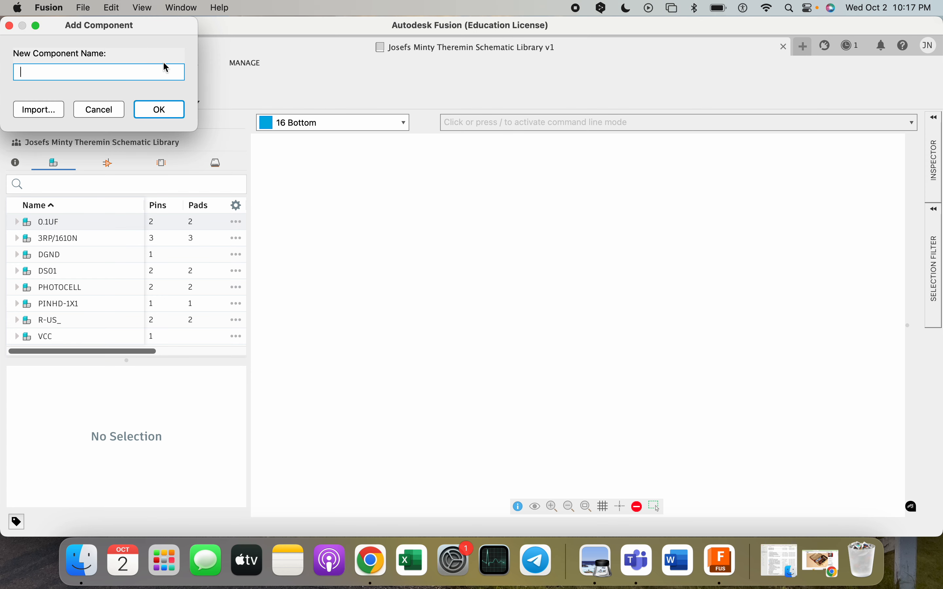
pyautogui.click(39, 116)
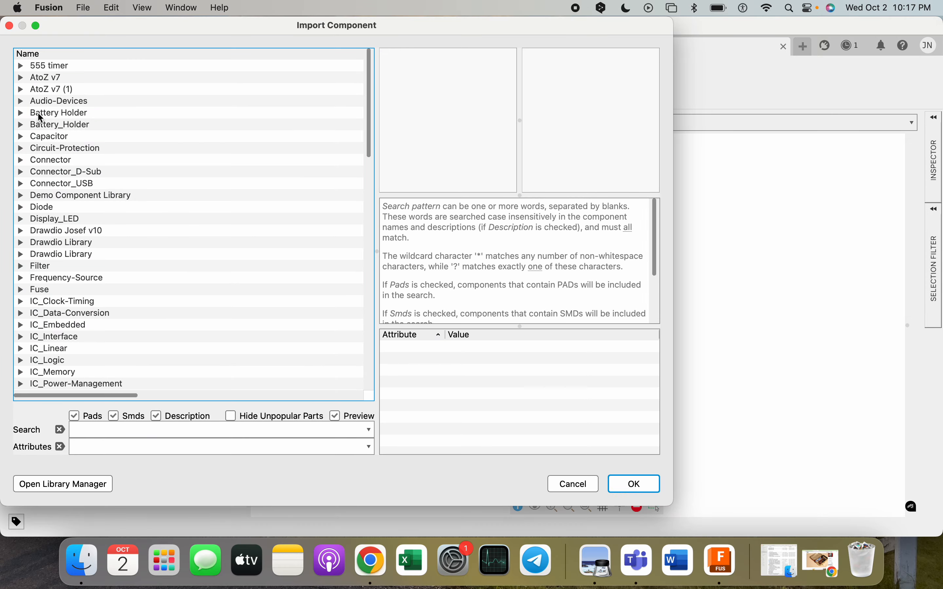
# Try to import the NE555P component from the Minty Theremin Library
pyautogui.scroll(-10, 69, 137)
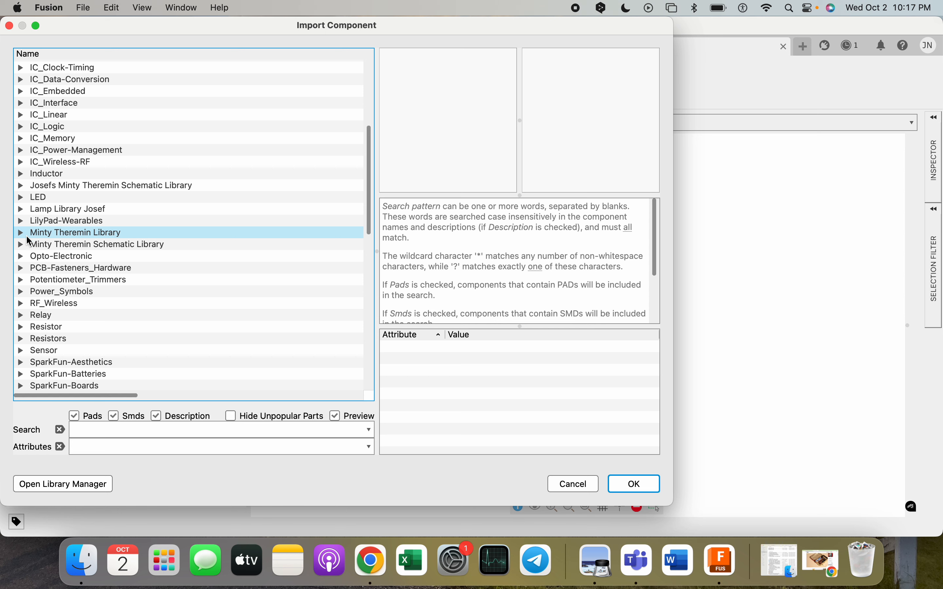
pyautogui.click(20, 236)
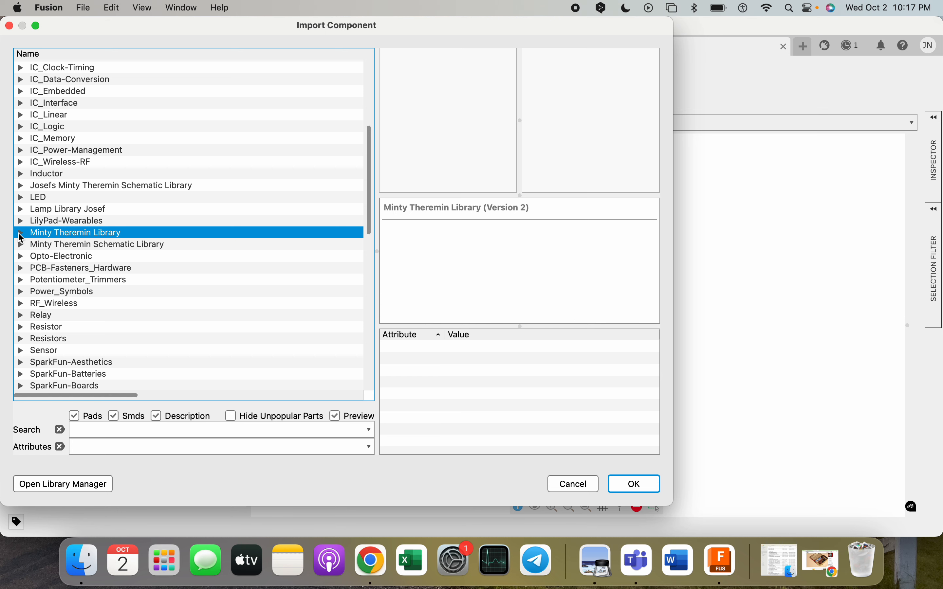
pyautogui.click(20, 233)
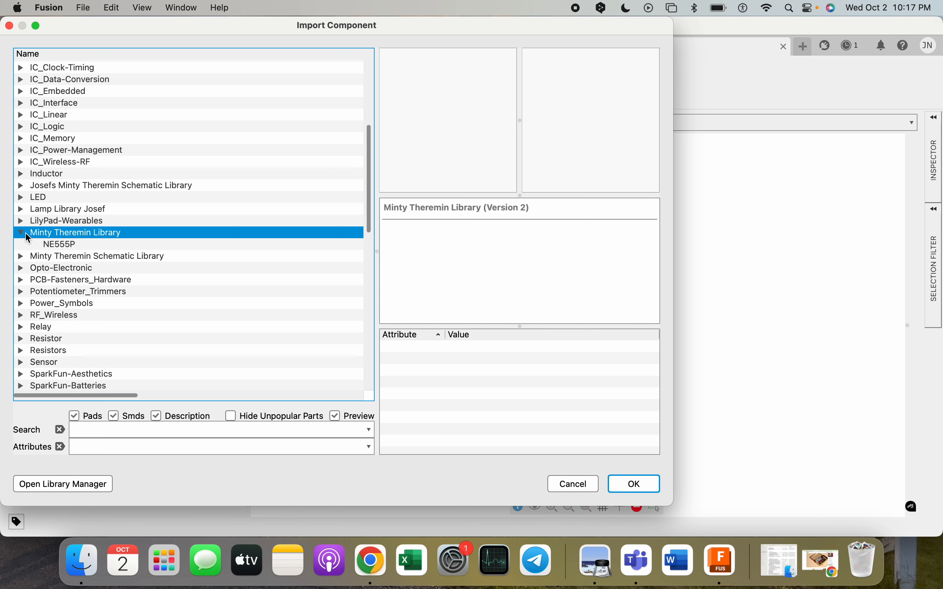
pyautogui.click(68, 245)
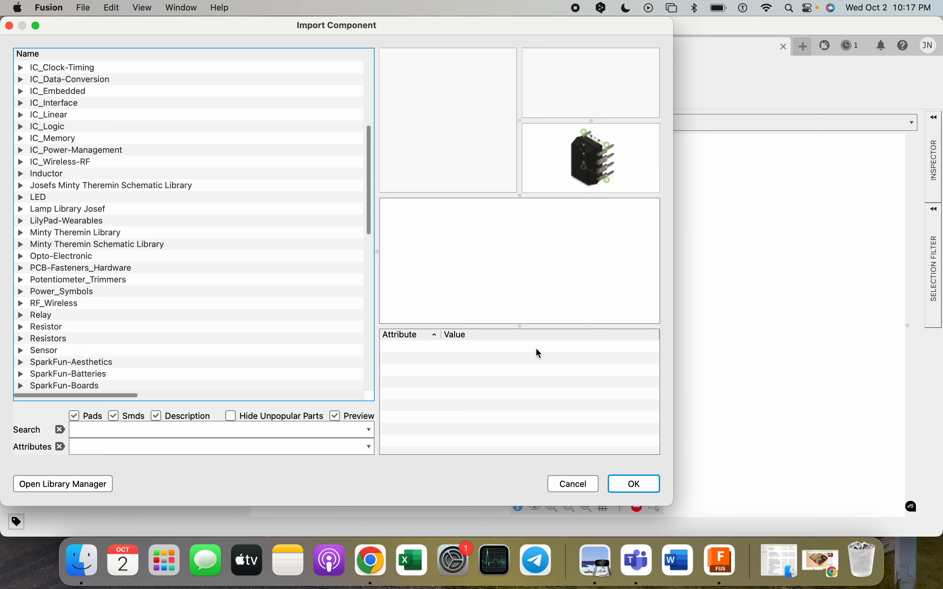
pyautogui.click(633, 485)
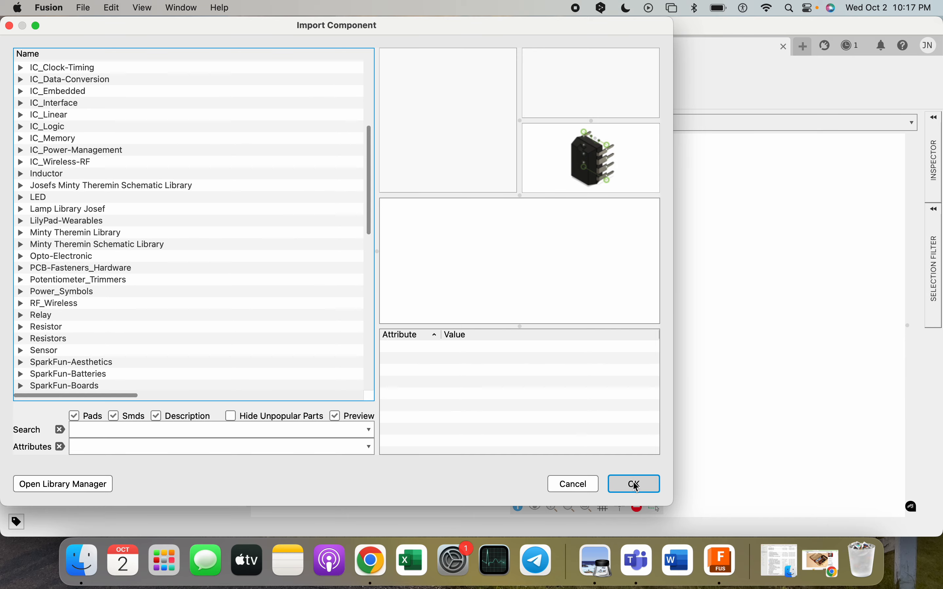
pyautogui.click(637, 487)
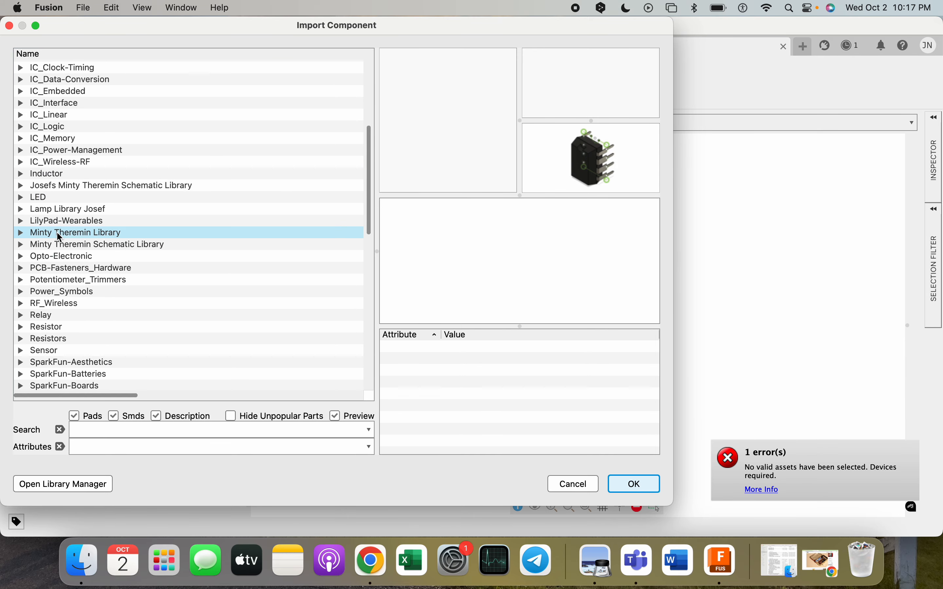
# Expand the Minty Theremin Library, select its NE555P component and import it into the open schematic library
pyautogui.scroll(5, 42, 170)
pyautogui.scroll(-5, 41, 168)
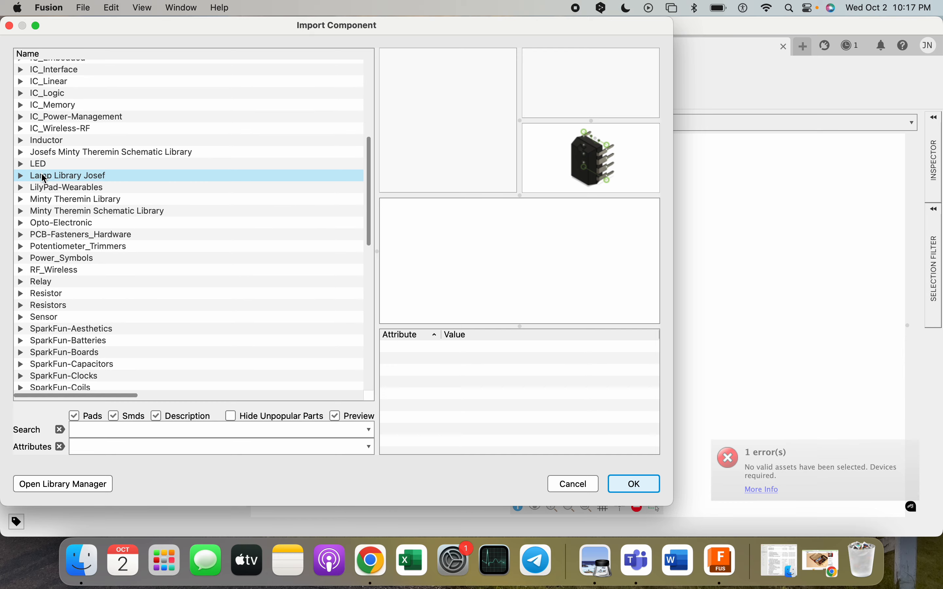
pyautogui.scroll(8, 44, 153)
pyautogui.scroll(-20, 44, 231)
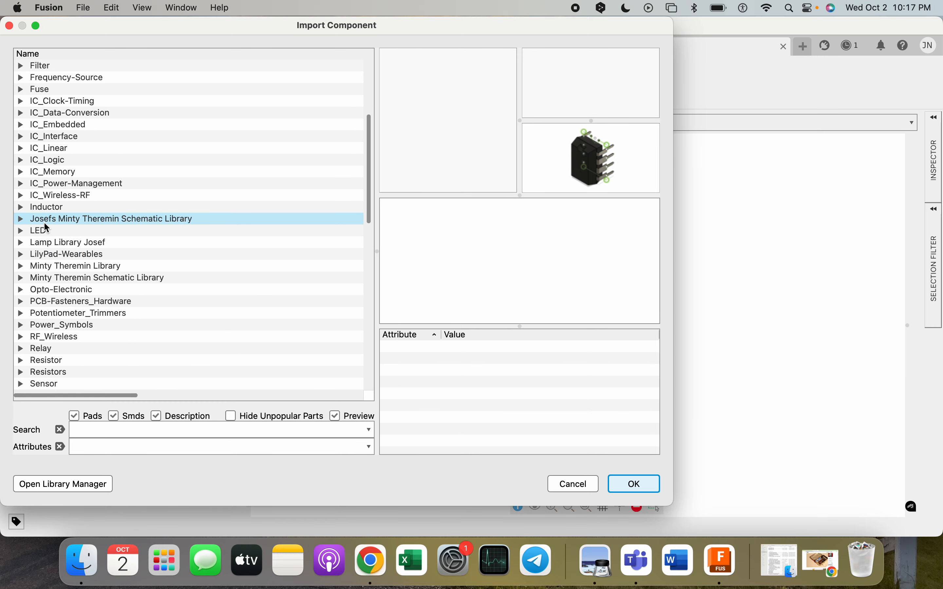
pyautogui.scroll(20, 45, 228)
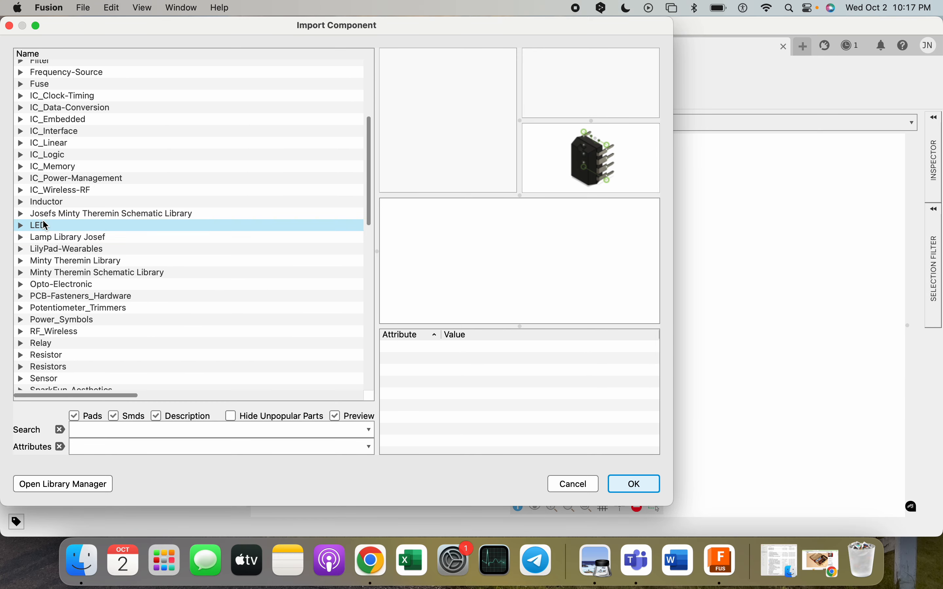
pyautogui.scroll(-3, 70, 281)
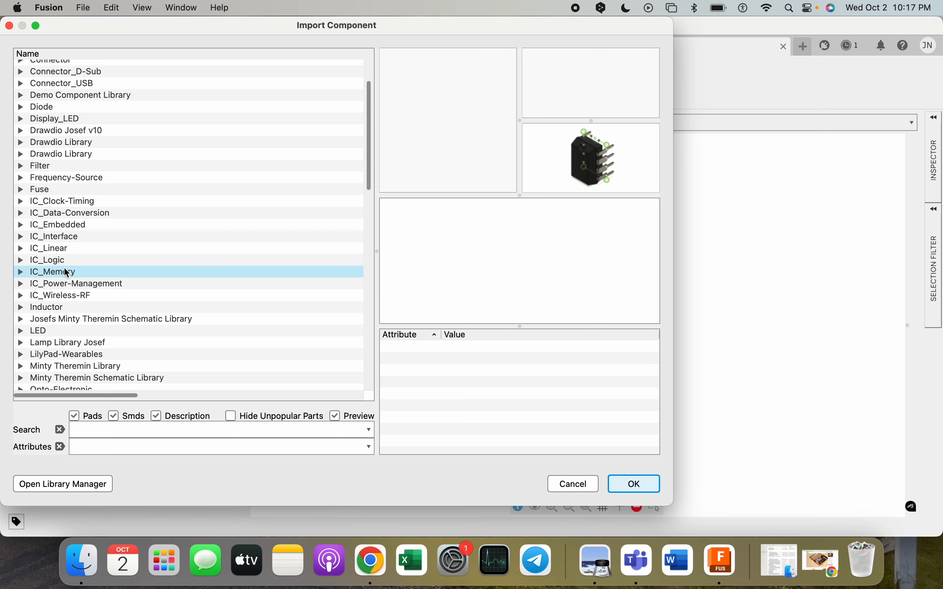
pyautogui.scroll(-1, 70, 275)
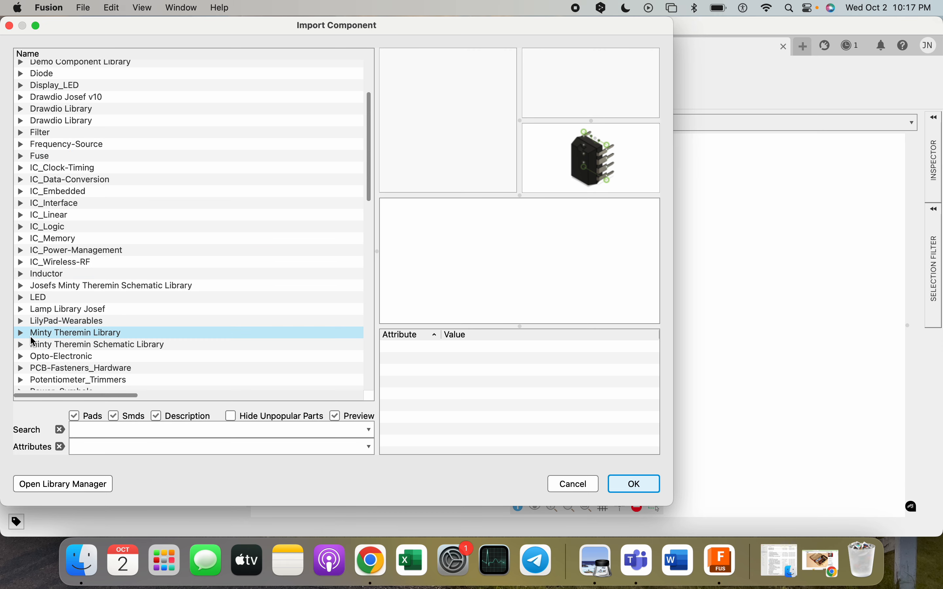
pyautogui.doubleClick(27, 335)
pyautogui.click(60, 344)
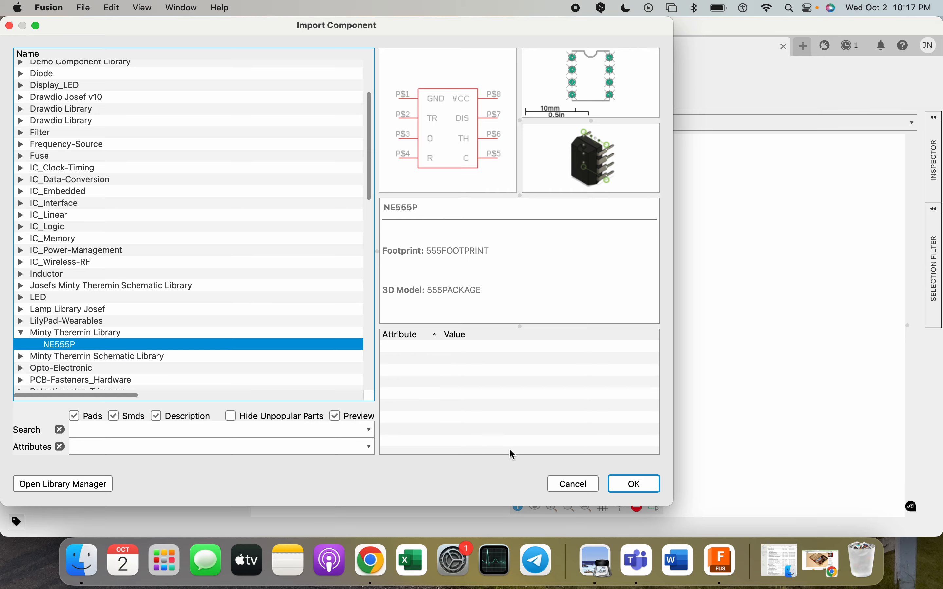
pyautogui.click(634, 484)
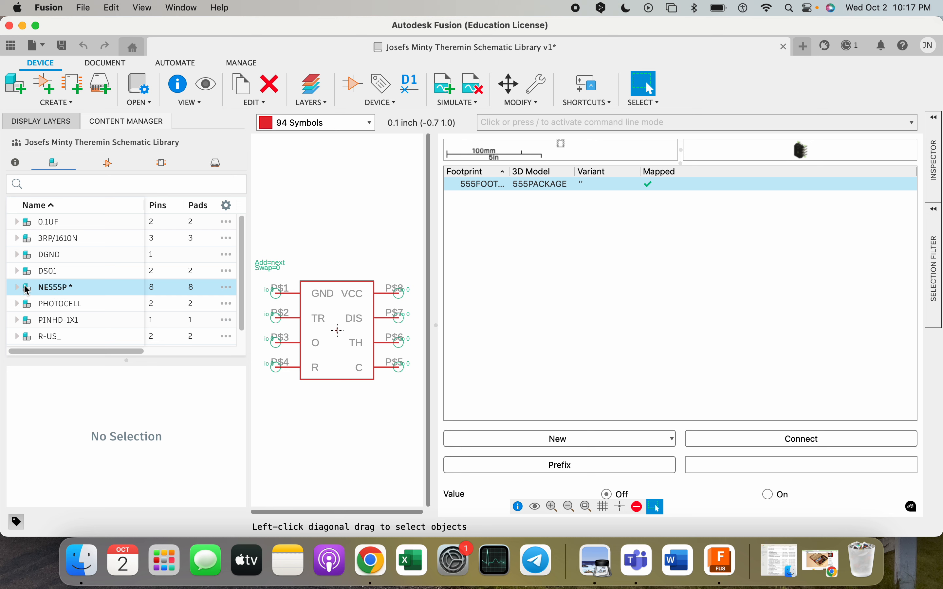
# Look through the library's symbol, footprint and 3D package lists for the parts imported with the NE555P component
pyautogui.click(109, 163)
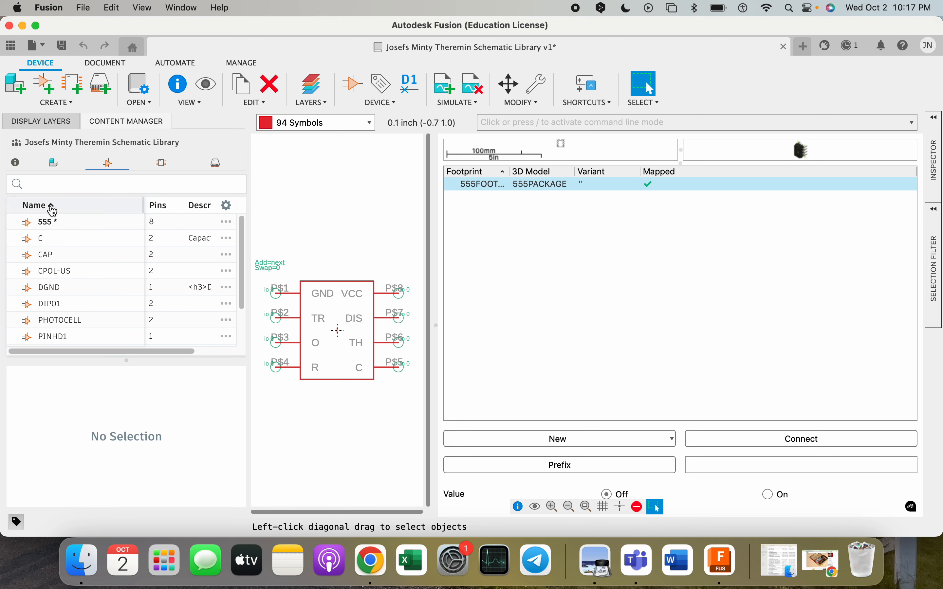
pyautogui.click(161, 163)
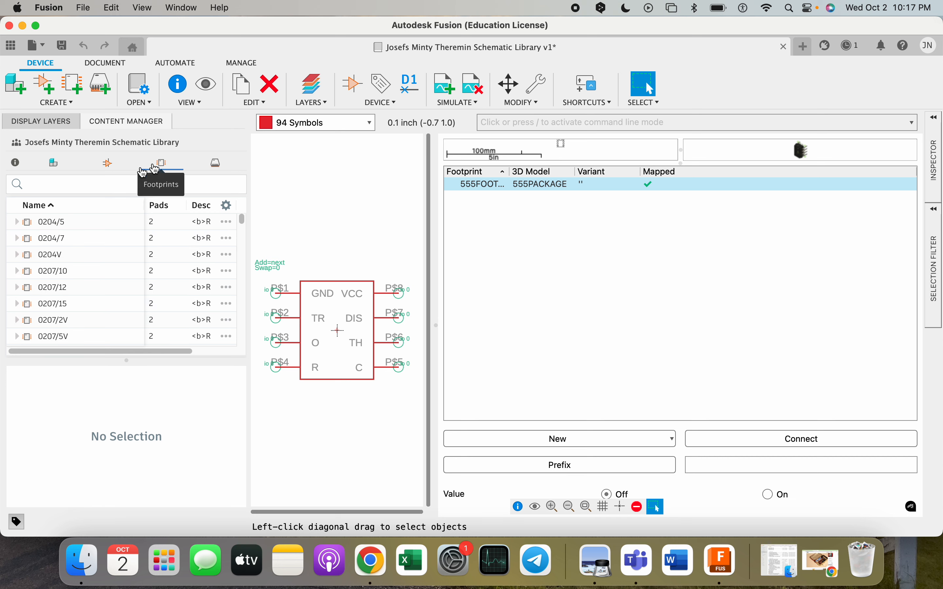
pyautogui.scroll(-10, 181, 253)
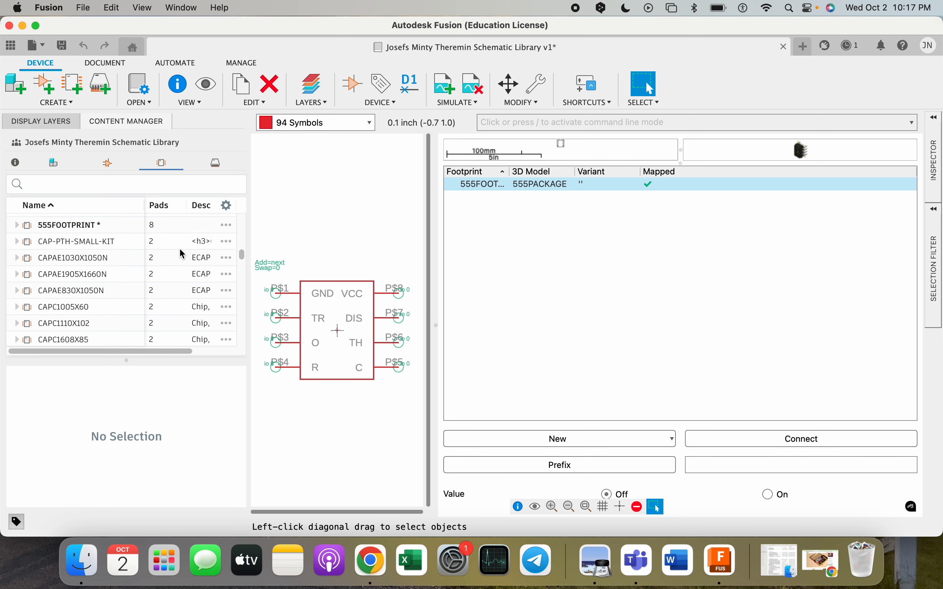
pyautogui.scroll(-15, 181, 253)
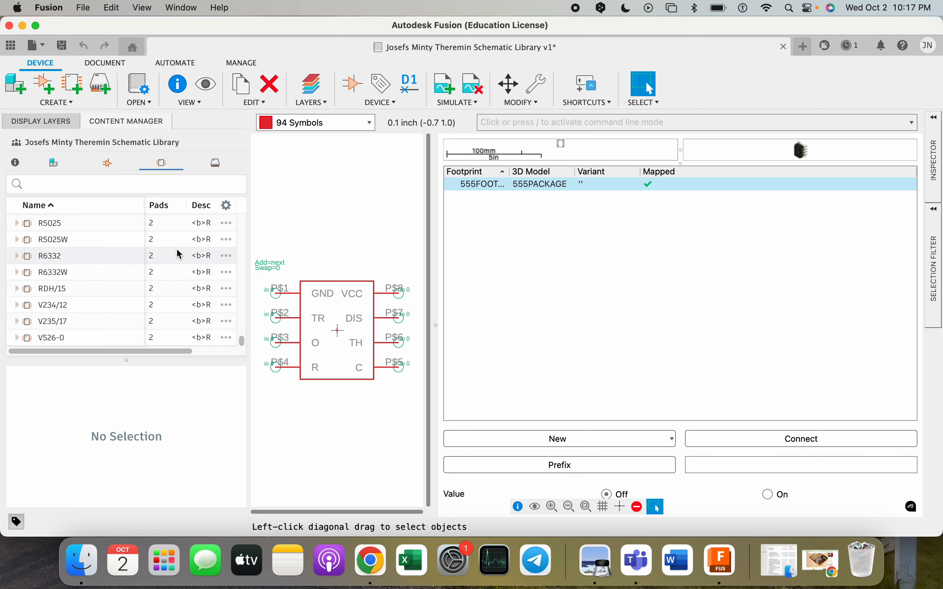
pyautogui.scroll(10, 183, 240)
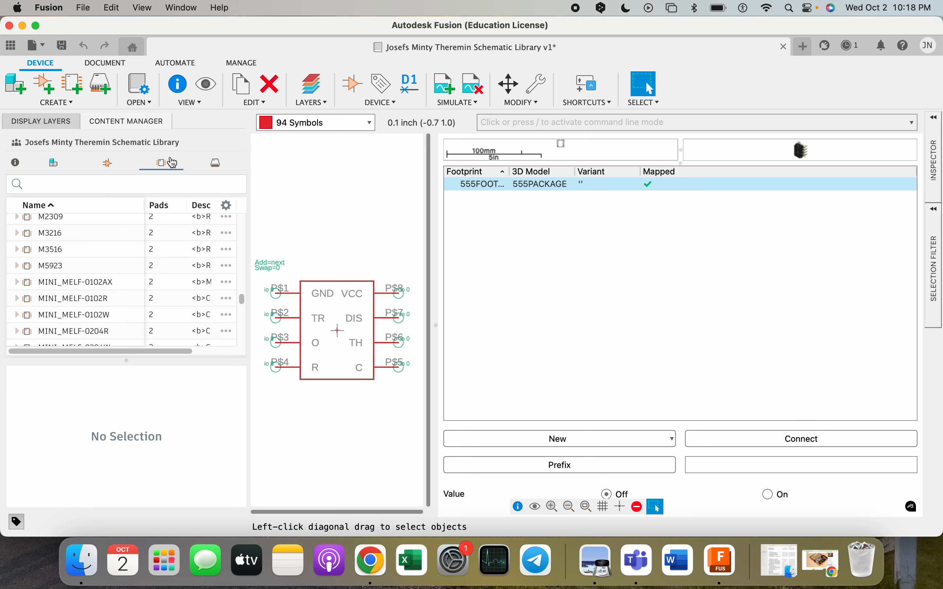
pyautogui.click(228, 170)
pyautogui.scroll(4, 142, 225)
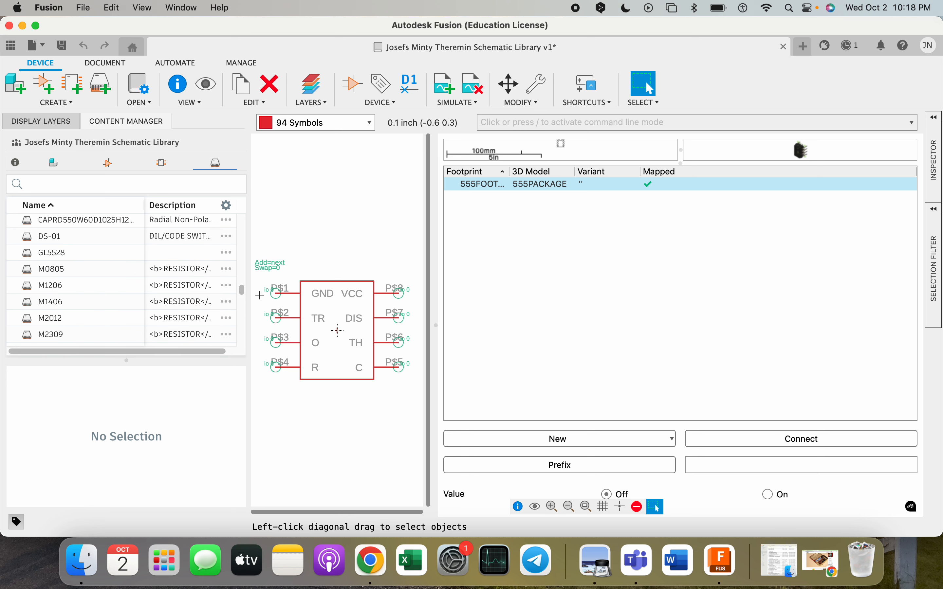
pyautogui.moveTo(242, 290); pyautogui.dragTo(241, 186)
# Filter the library contents by 555 and check the 3D packages, footprints, symbols and components
pyautogui.click(109, 188)
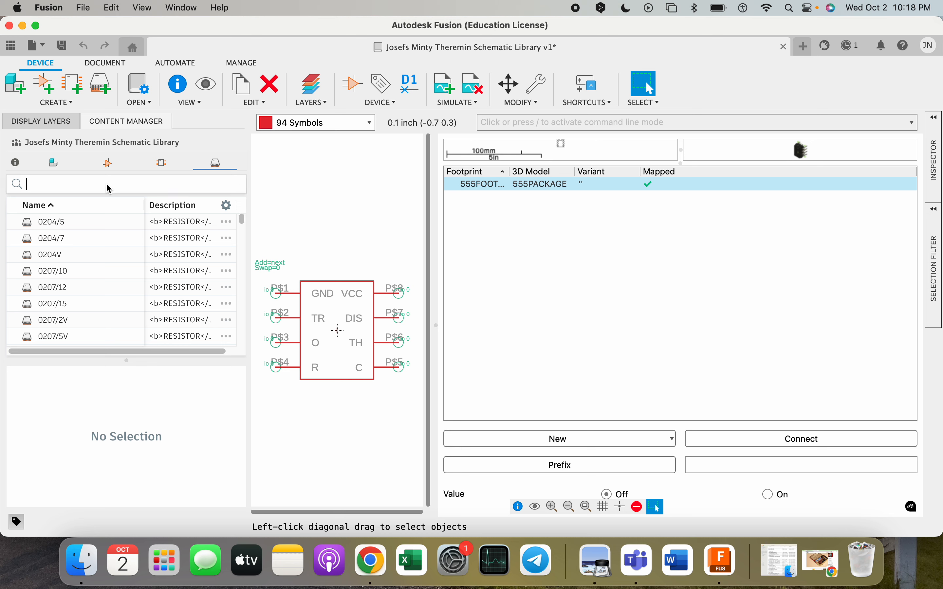
pyautogui.write('555')
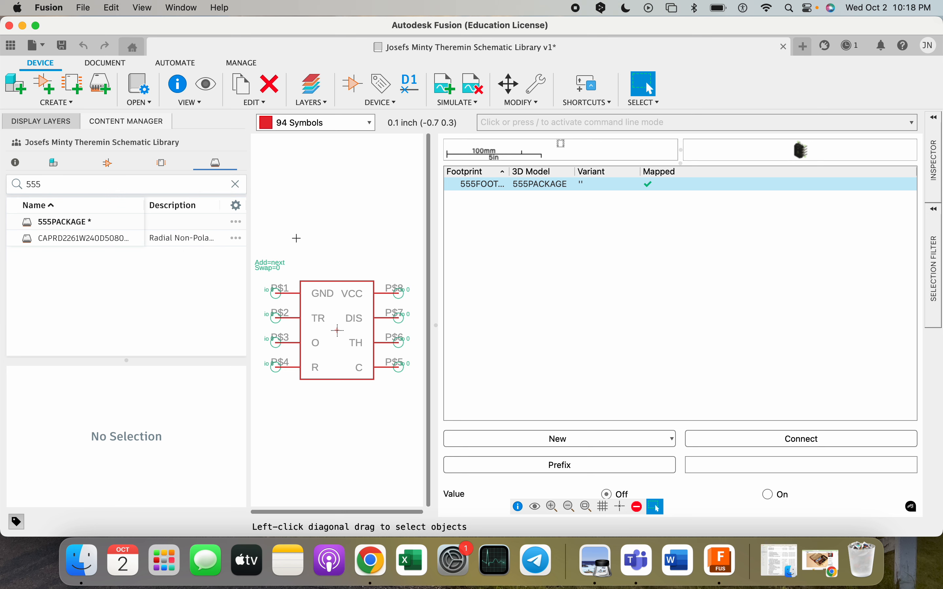
pyautogui.click(162, 164)
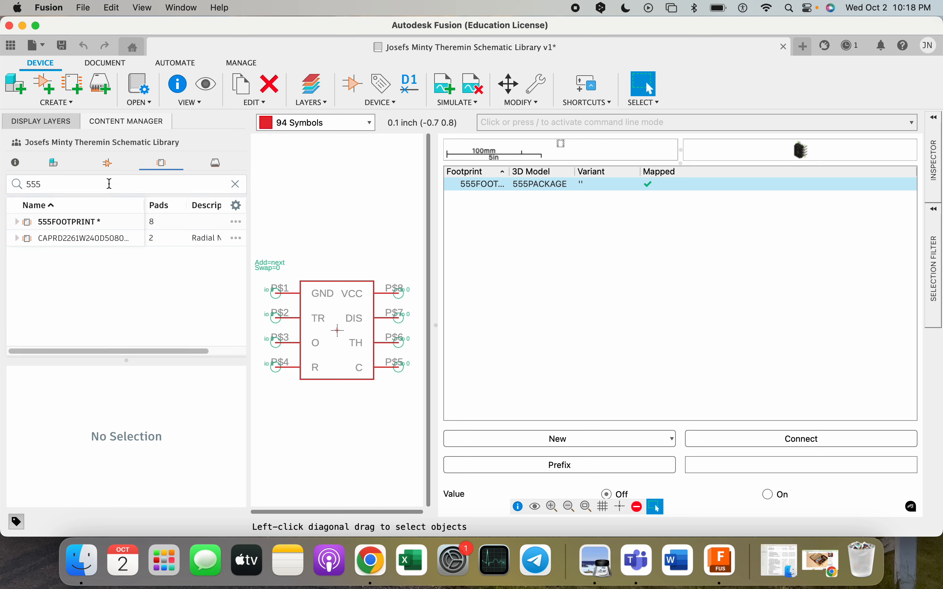
pyautogui.click(108, 163)
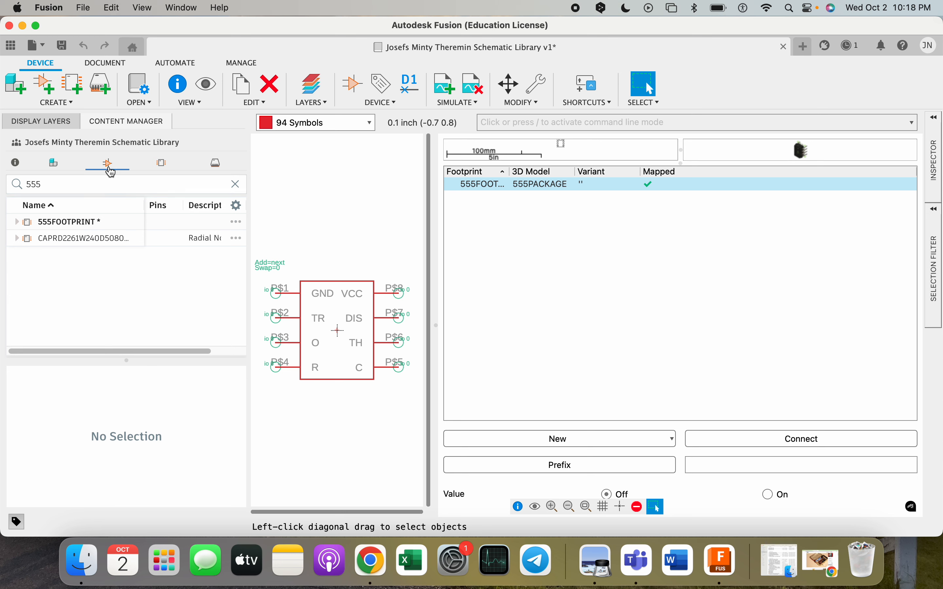
pyautogui.click(53, 166)
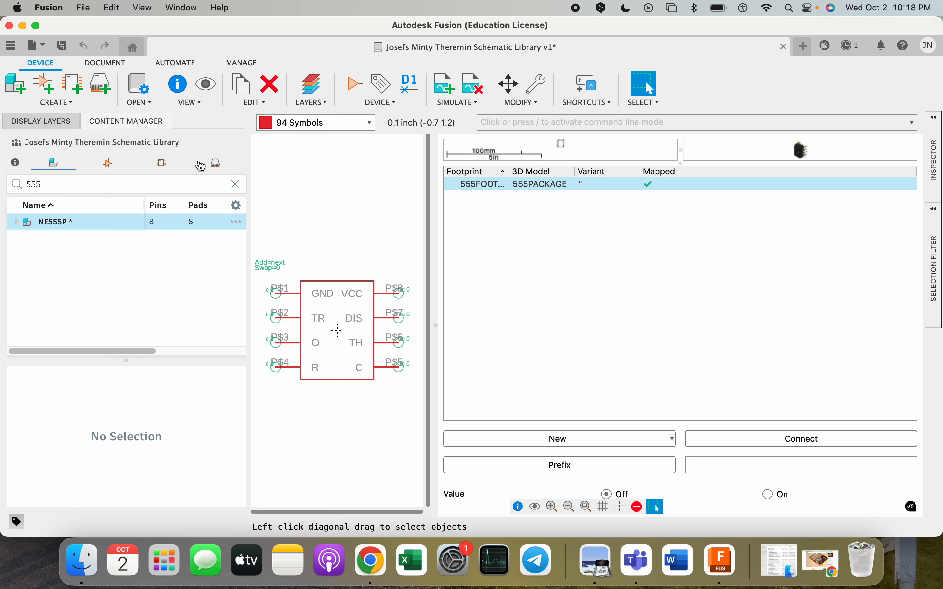
# Save the schematic library with the User Saved version description and close it
pyautogui.click(62, 46)
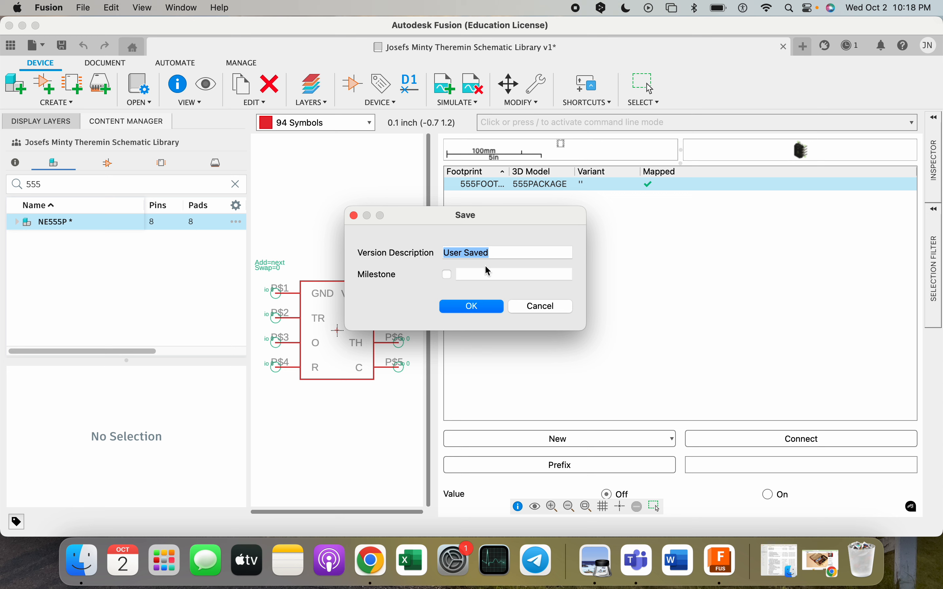
pyautogui.click(476, 307)
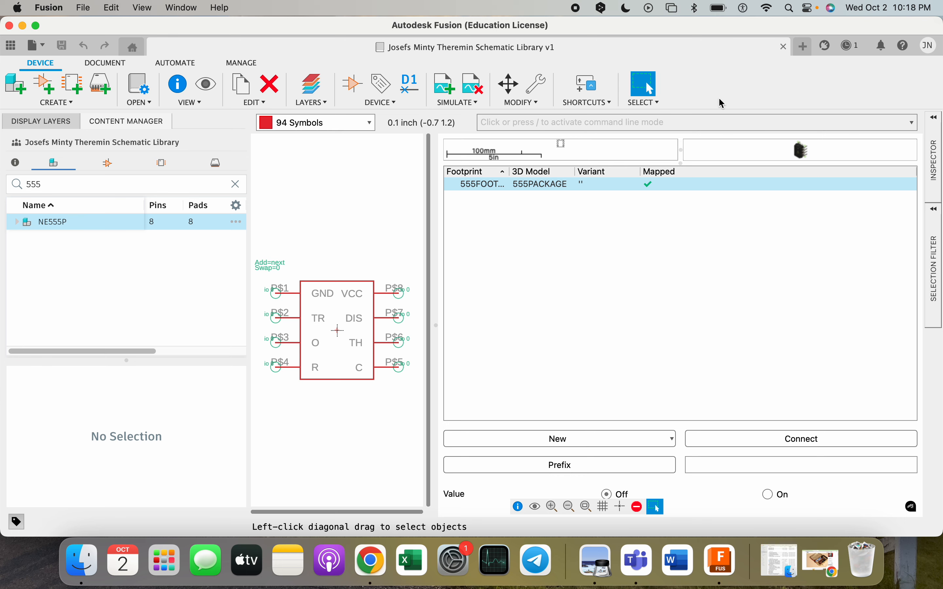
pyautogui.click(784, 47)
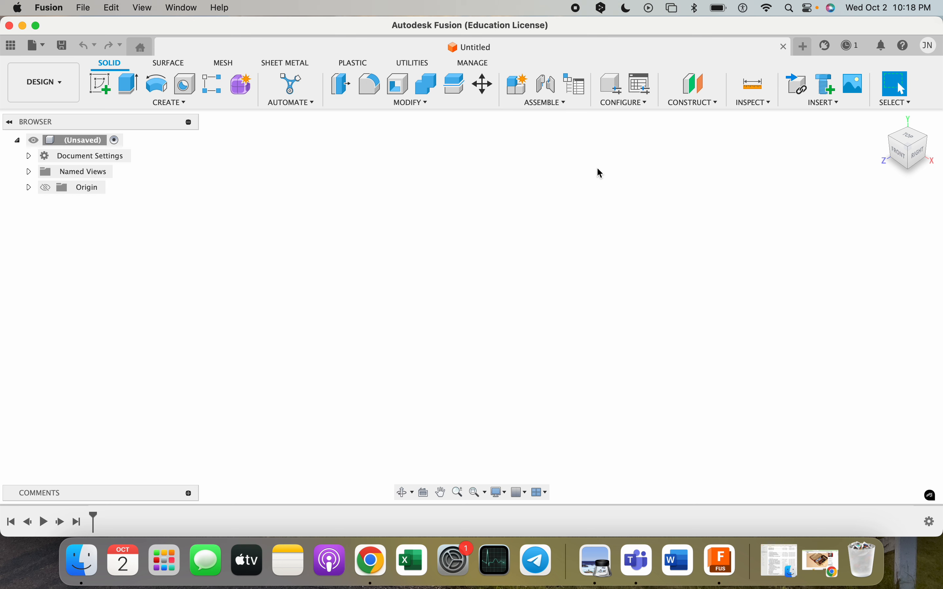
pyautogui.click(46, 50)
pyautogui.click(56, 136)
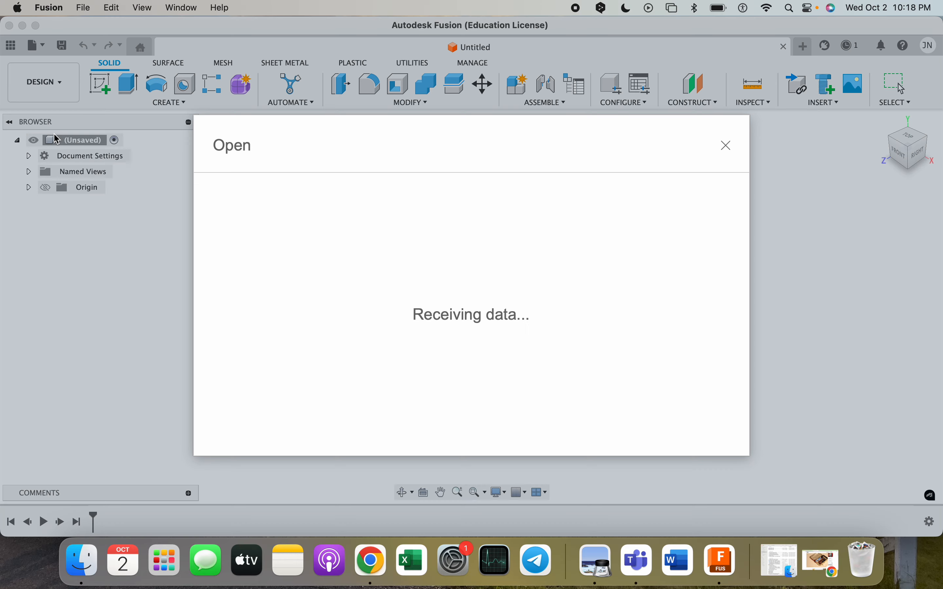
pyautogui.click(727, 147)
# Create a new electronics design
pyautogui.click(31, 46)
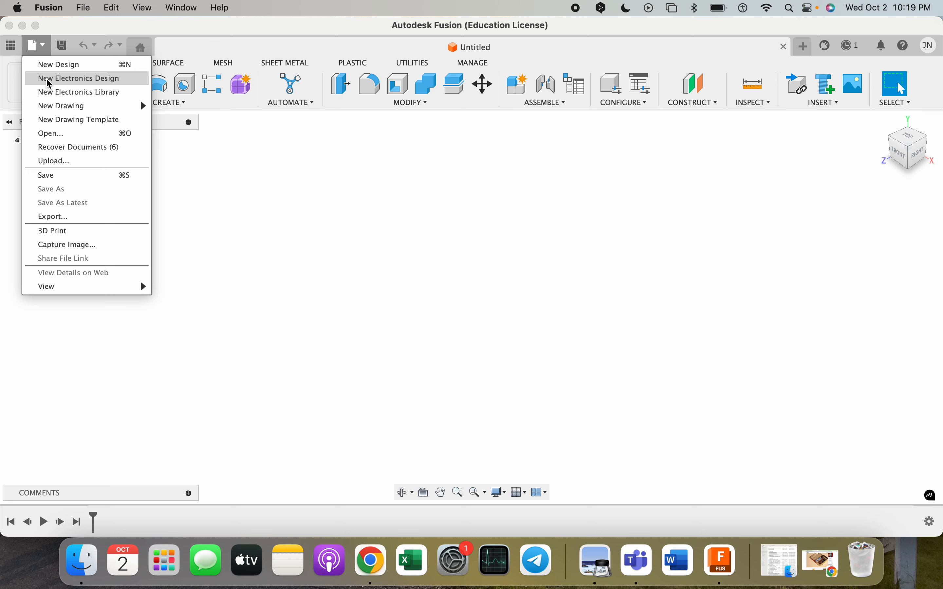
pyautogui.click(49, 80)
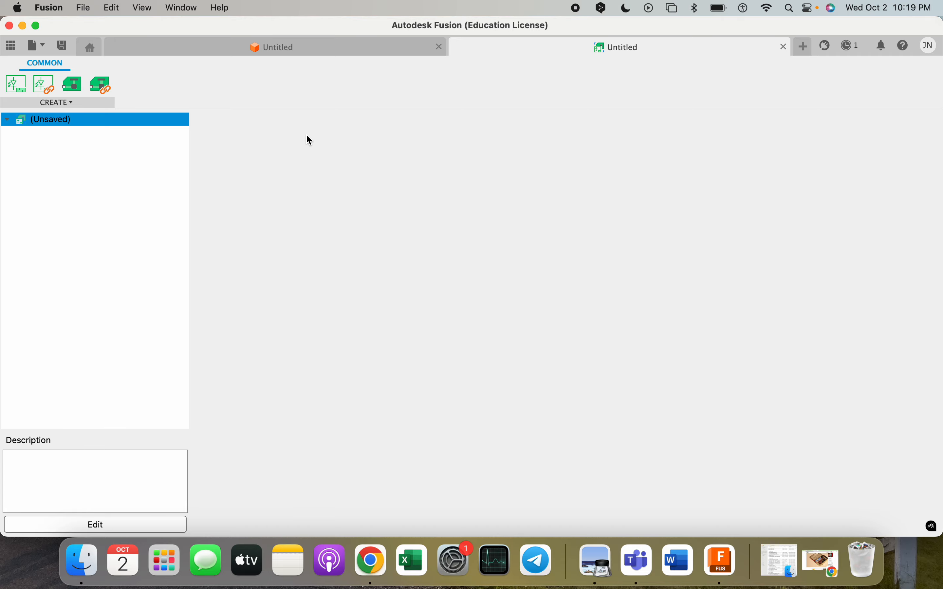
pyautogui.click(69, 50)
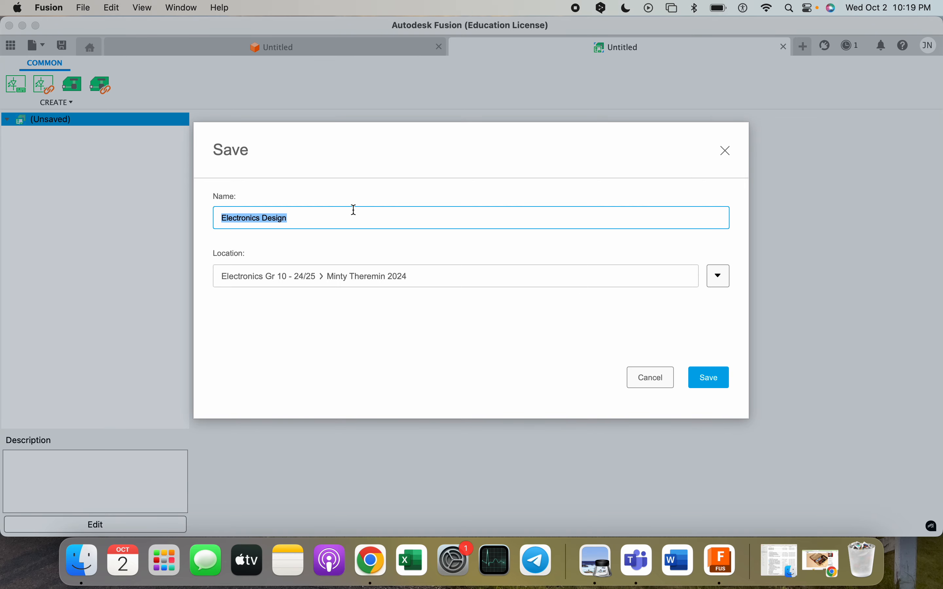
pyautogui.write('Josefs Min')
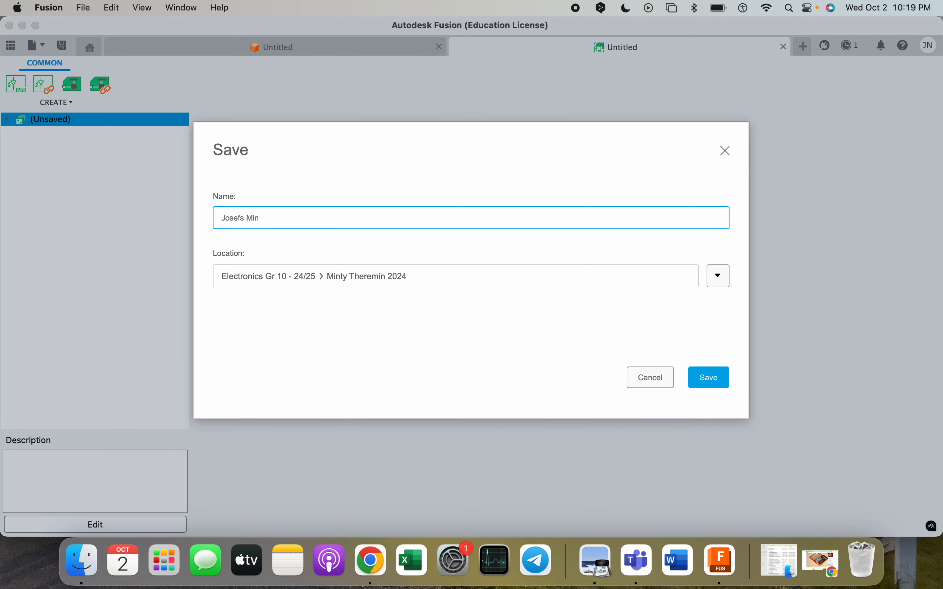
pyautogui.write('ty Theremi')
pyautogui.press('BackSpace')
pyautogui.press('BackSpace')
pyautogui.press('BackSpace')
pyautogui.write('S')
pyautogui.click(661, 381)
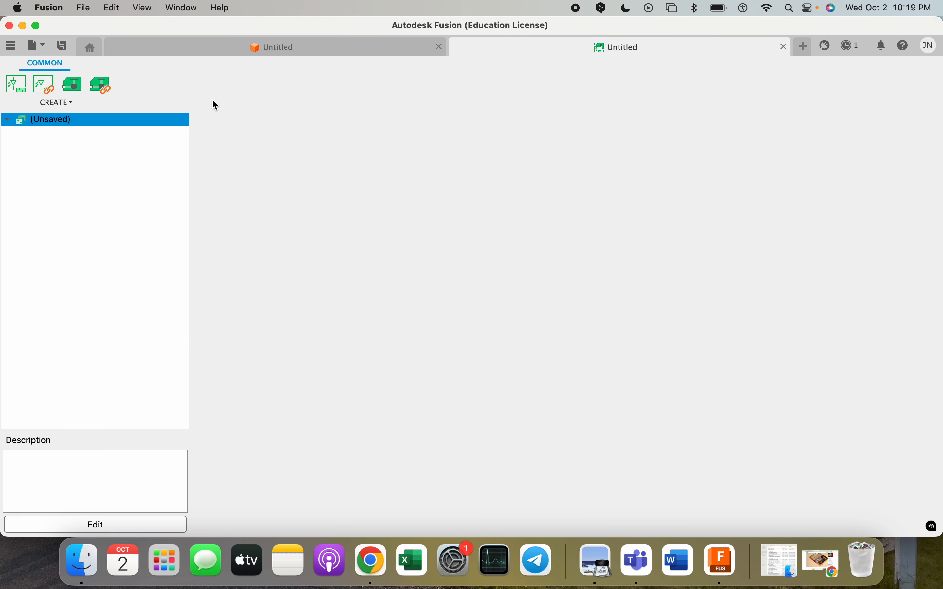
# Open the existing Minty Theremin Schematic from the Minty Theremin 2024 folder, examine its circuit layout and close it again
pyautogui.click(36, 45)
pyautogui.click(55, 133)
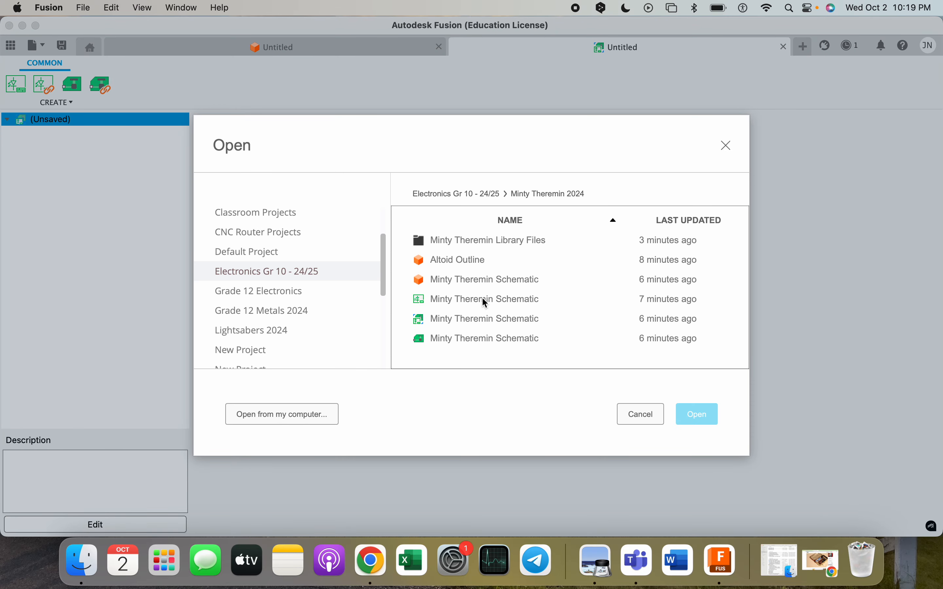
pyautogui.click(451, 293)
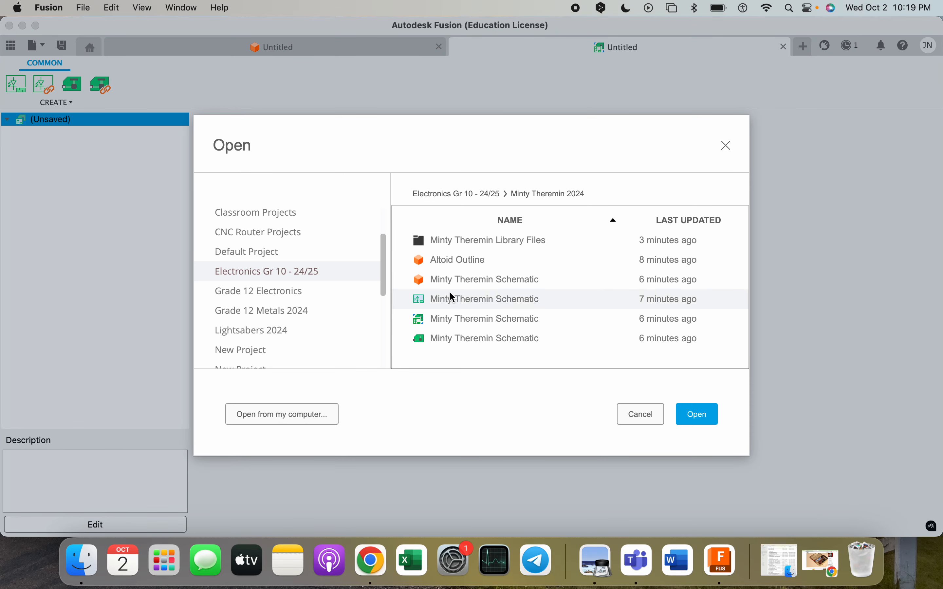
pyautogui.click(710, 415)
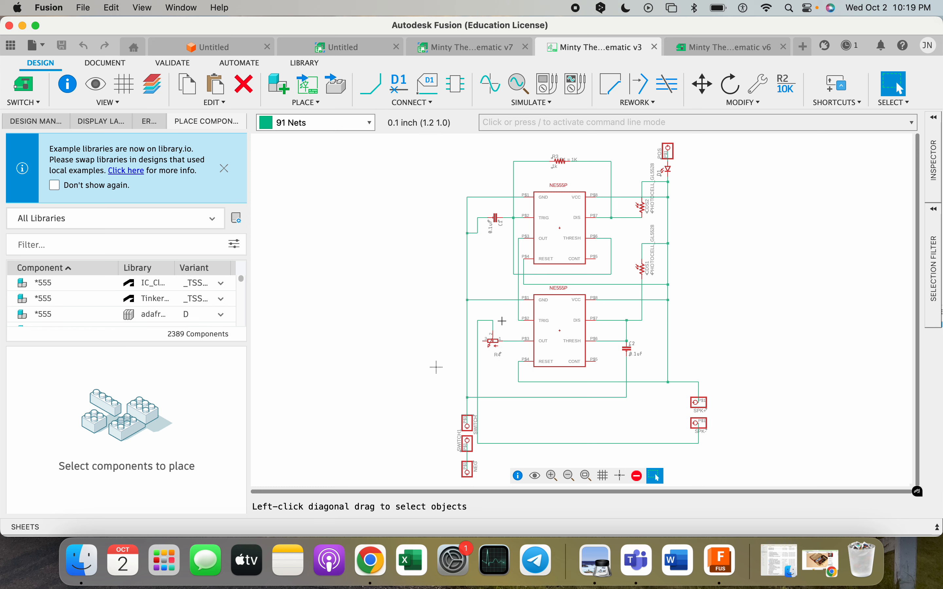
pyautogui.moveTo(720, 236); pyautogui.dragTo(557, 227, button='middle')
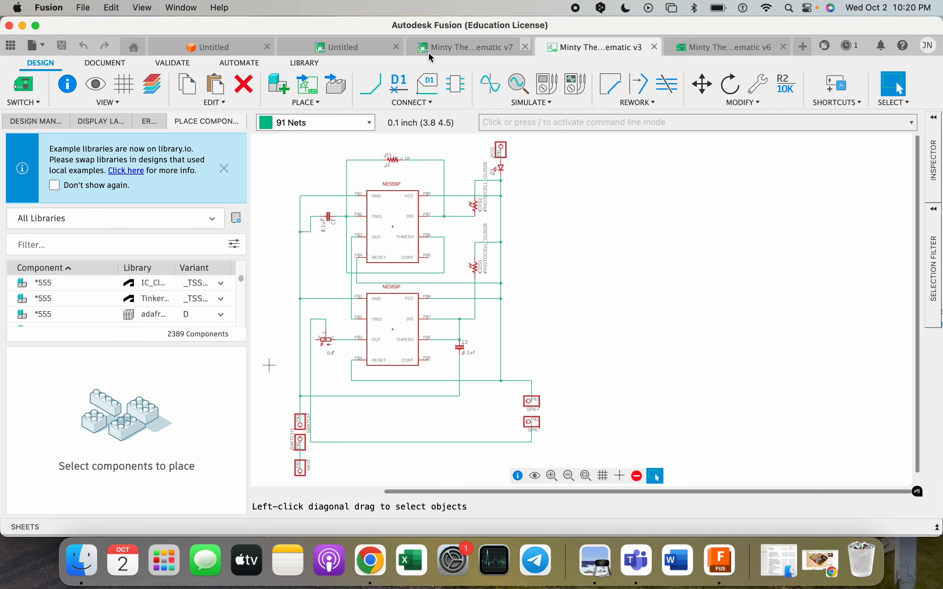
pyautogui.click(656, 47)
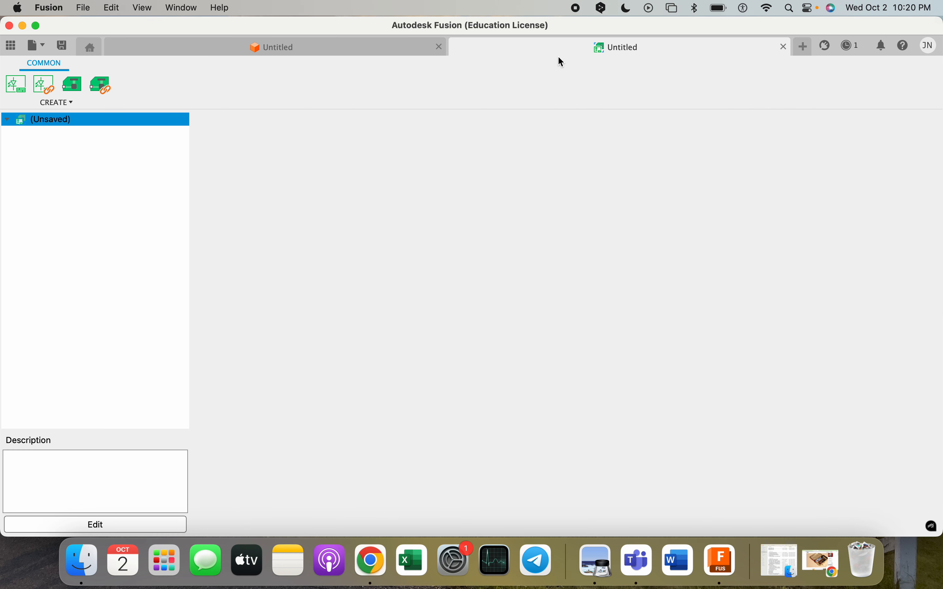
# Save the new electronics design in the Minty Theremin 2024 folder, named with the owner's first name followed by "Minty Theremin Schematic"
pyautogui.click(62, 45)
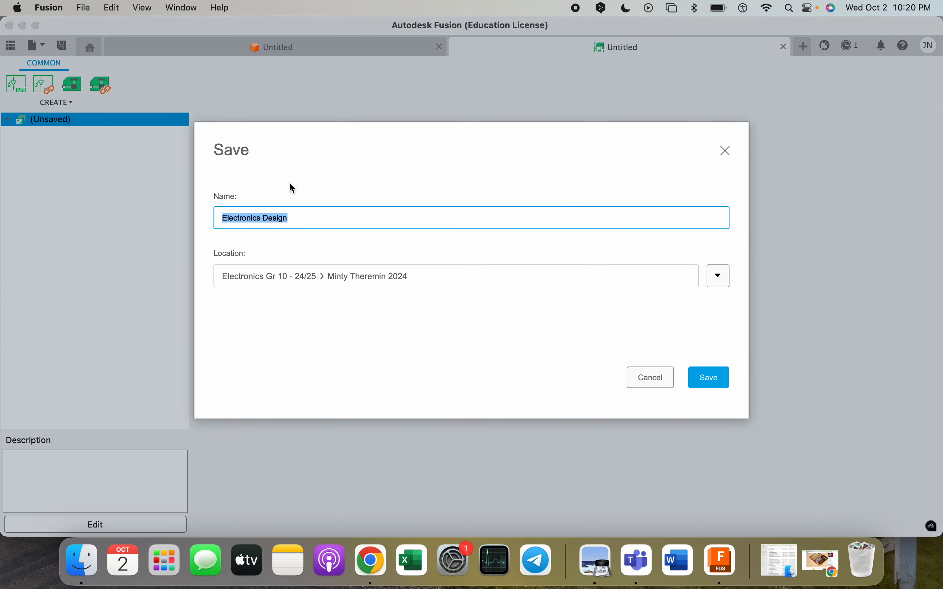
pyautogui.write('Josefs Minty')
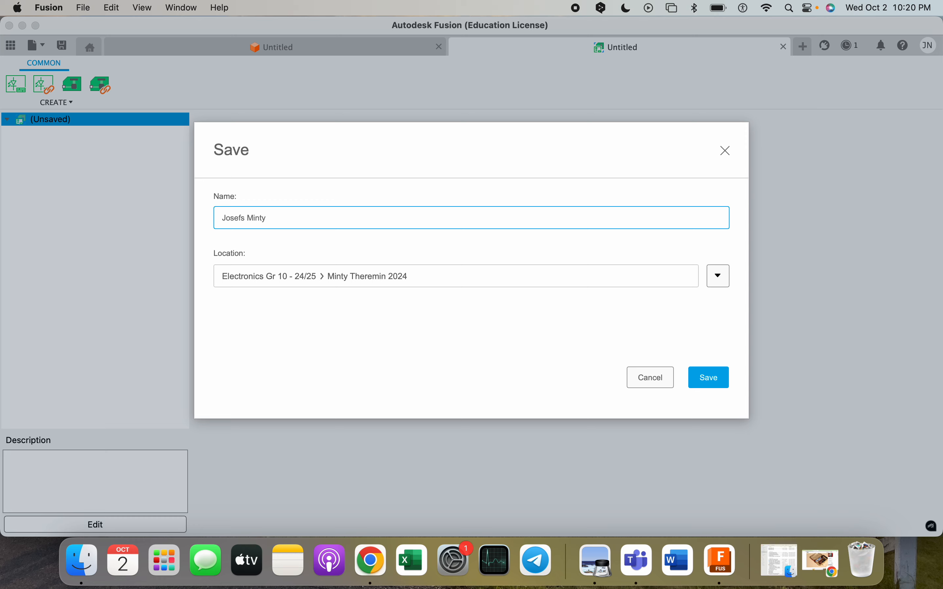
pyautogui.write(' Theremin Schematic')
pyautogui.click(693, 376)
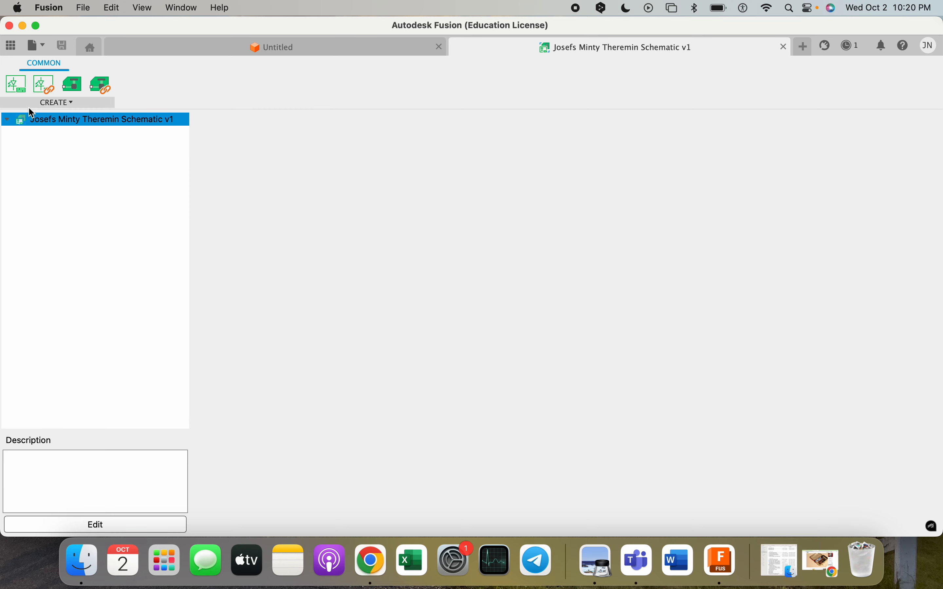
# Add a new schematic to the electronics design and save it under the owner's first name followed by "Minty Teremin Schematic" in Minty Theremin 2024
pyautogui.click(14, 86)
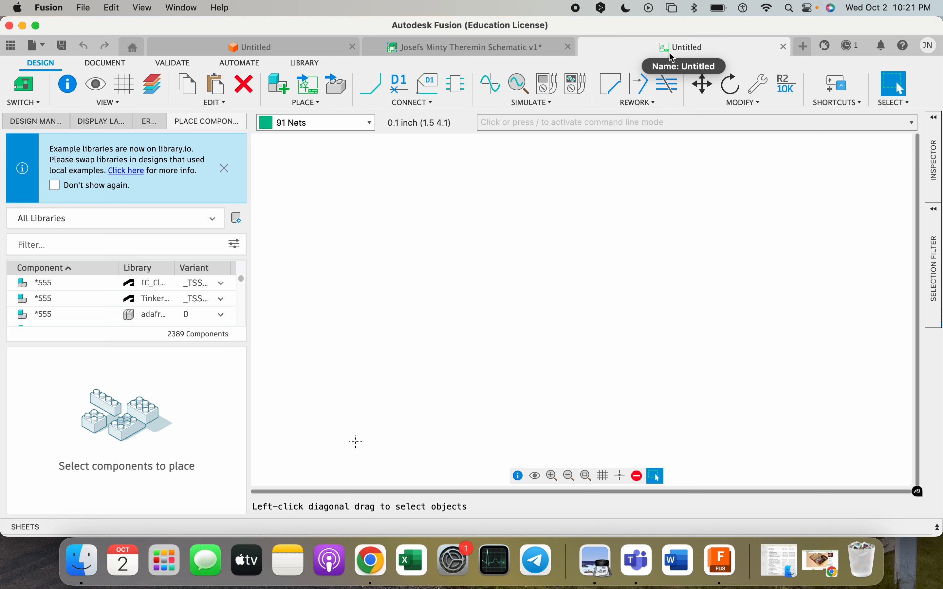
pyautogui.click(225, 169)
pyautogui.click(61, 45)
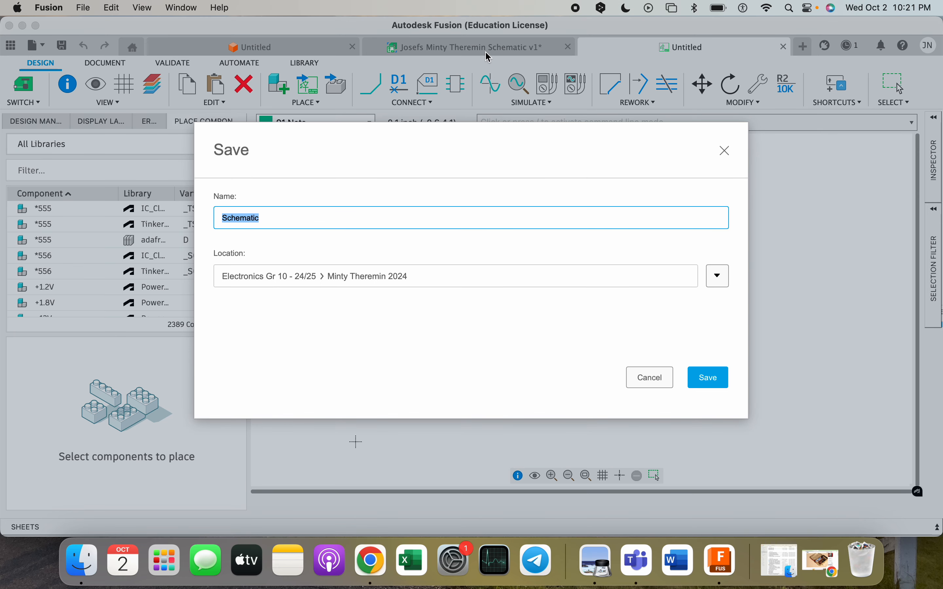
pyautogui.write('Joaefs Minty Terem')
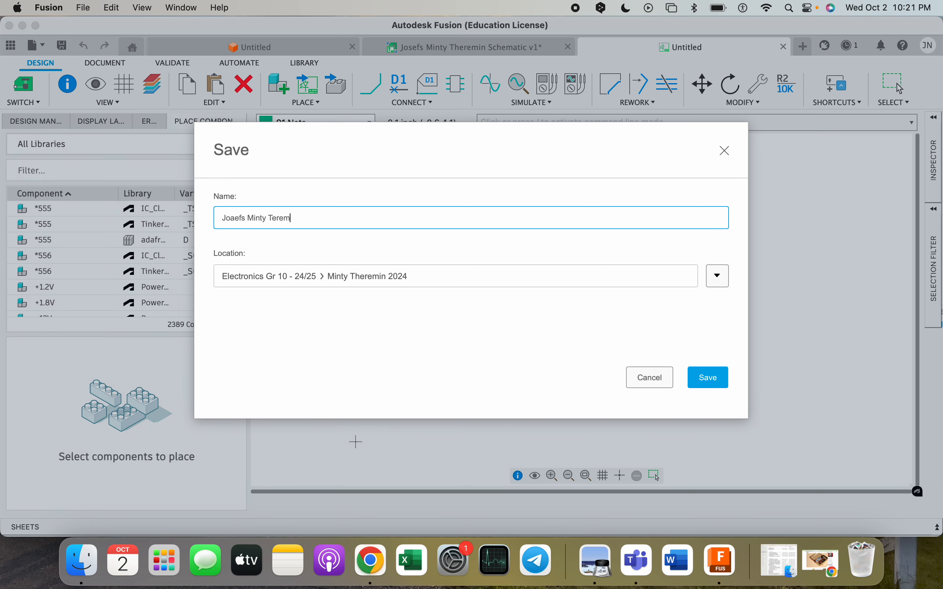
pyautogui.write('hematic')
pyautogui.click(709, 378)
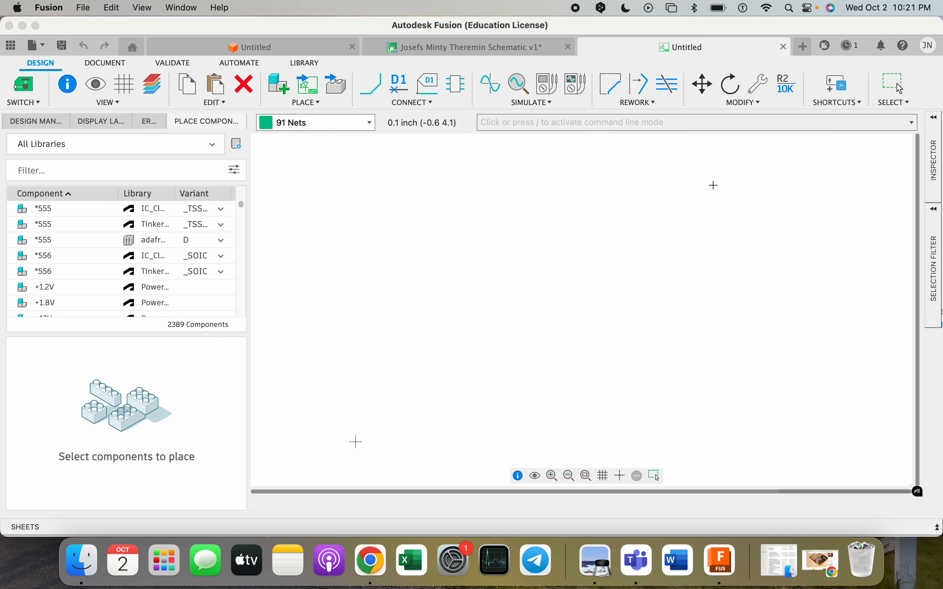
# Compare the open schematic with the electronics design's contents to check that the two are linked
pyautogui.click(494, 45)
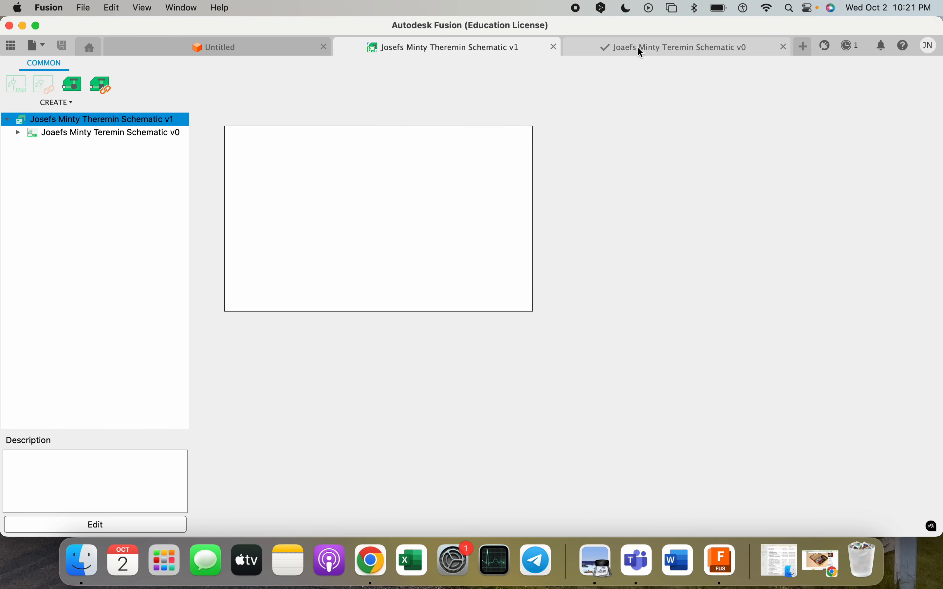
pyautogui.click(639, 47)
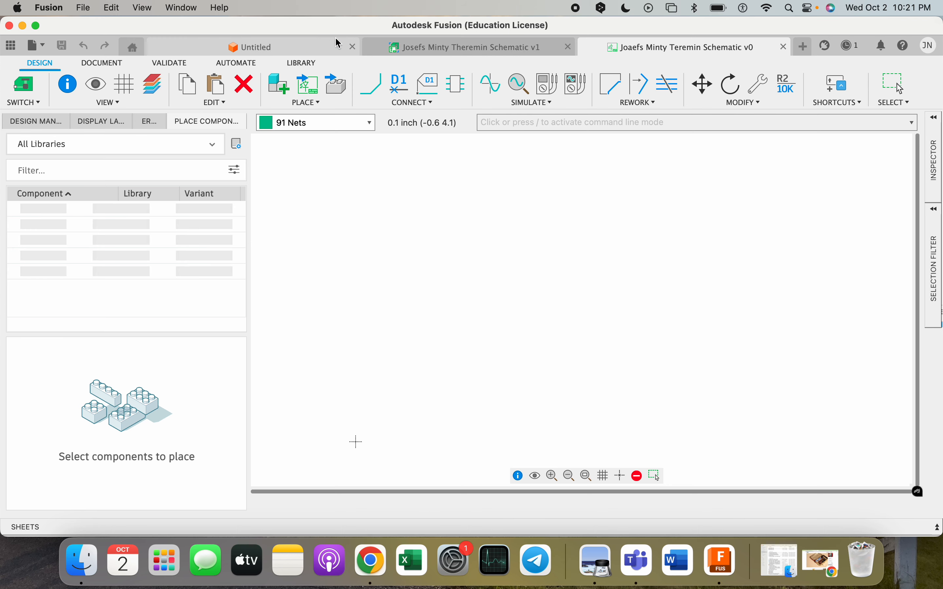
pyautogui.click(425, 48)
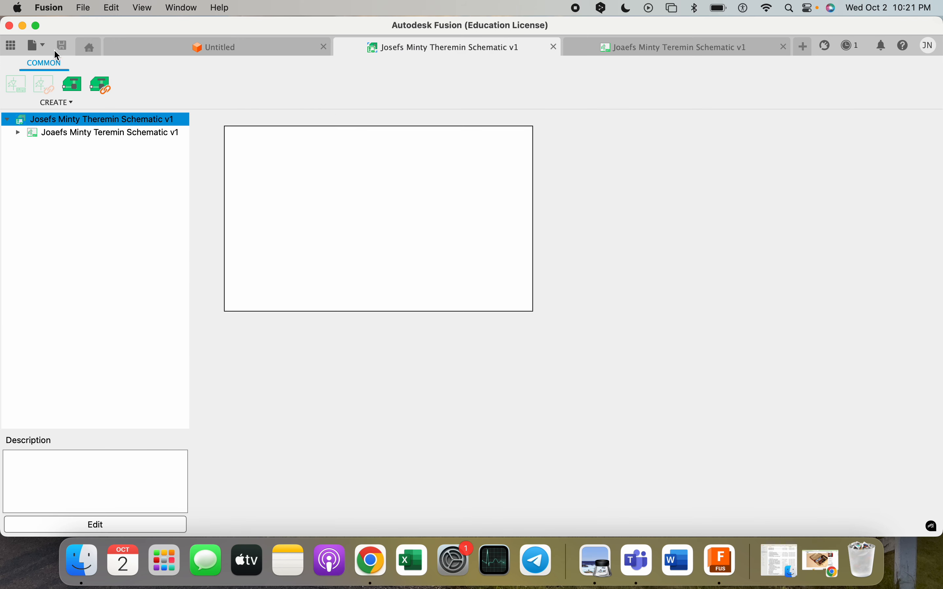
# Check the linked schematic's entry in the electronics design and compare it with the open schematic
pyautogui.click(46, 47)
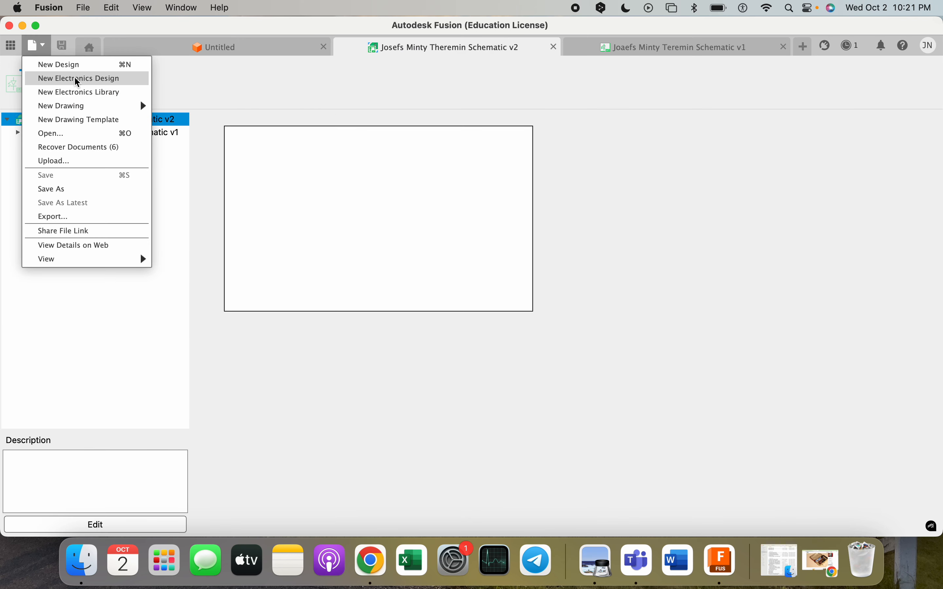
pyautogui.click(632, 85)
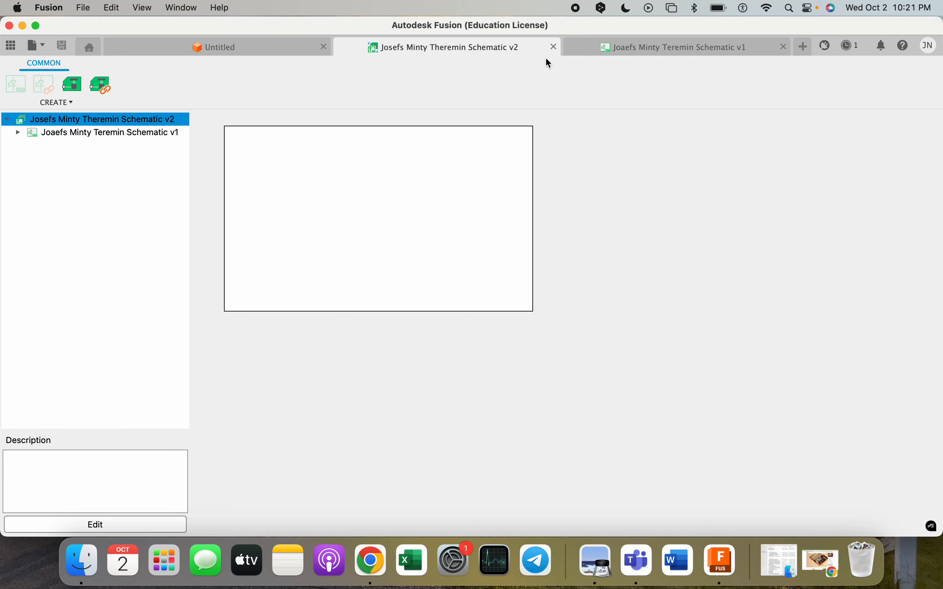
pyautogui.click(637, 46)
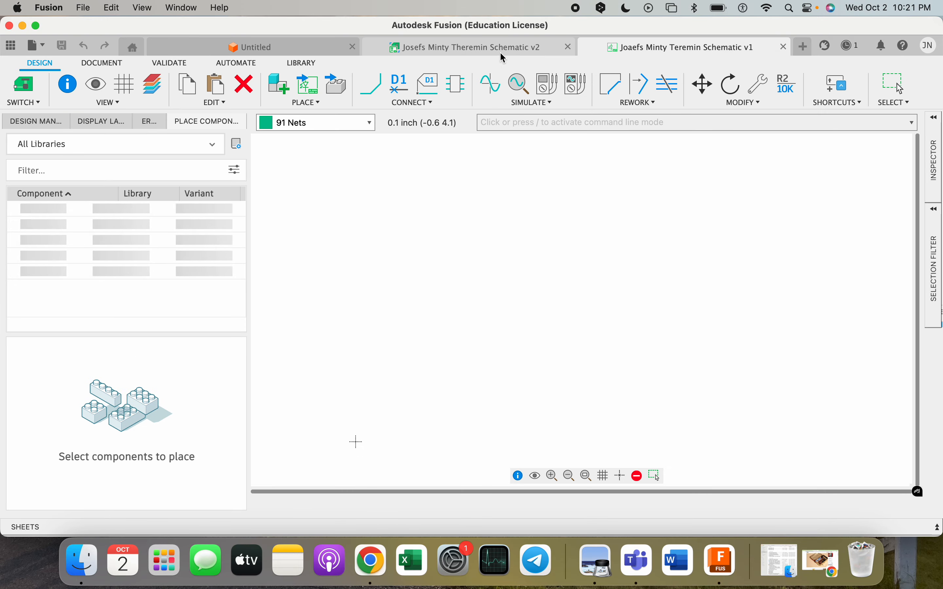
pyautogui.click(511, 45)
pyautogui.click(79, 133)
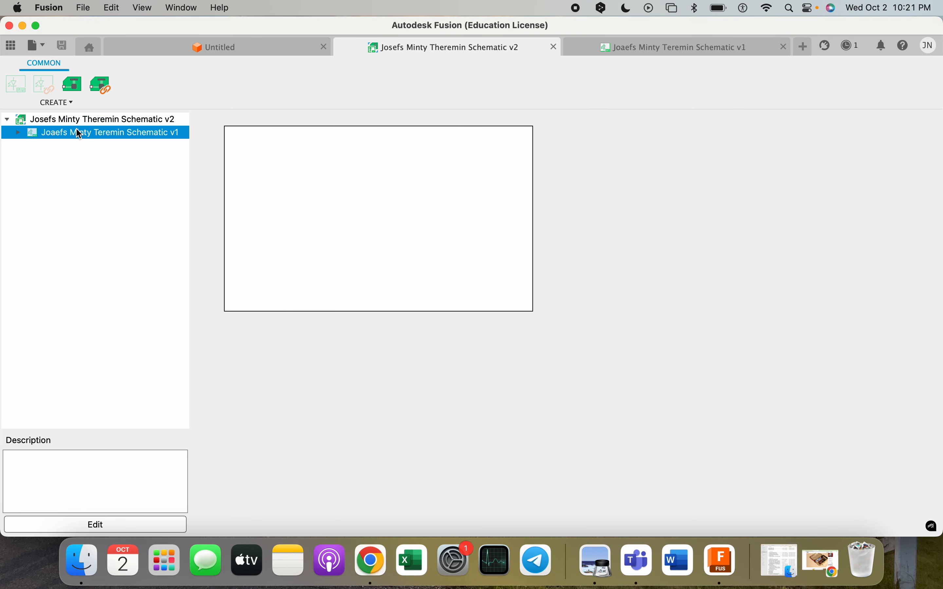
pyautogui.rightClick(79, 133)
pyautogui.click(135, 219)
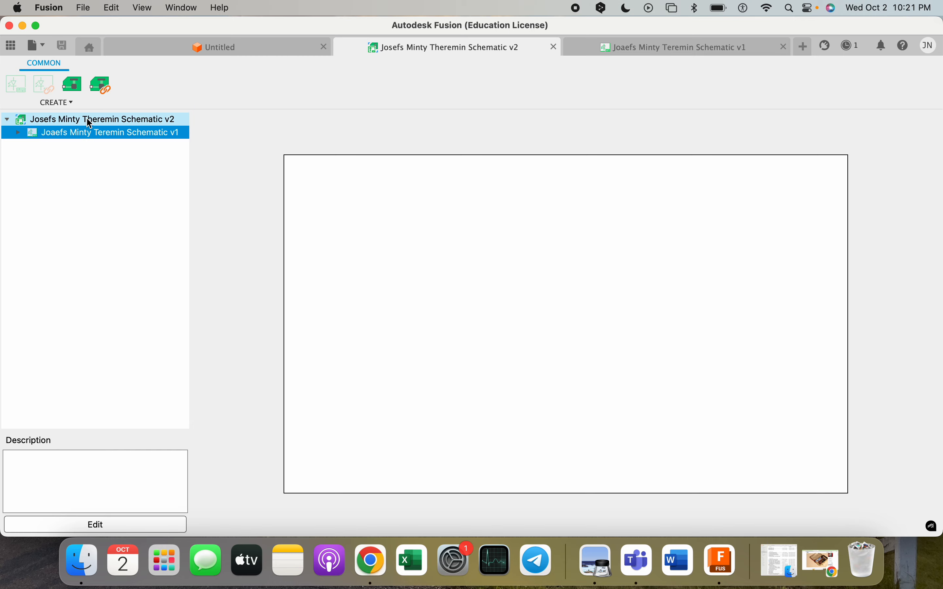
pyautogui.click(87, 119)
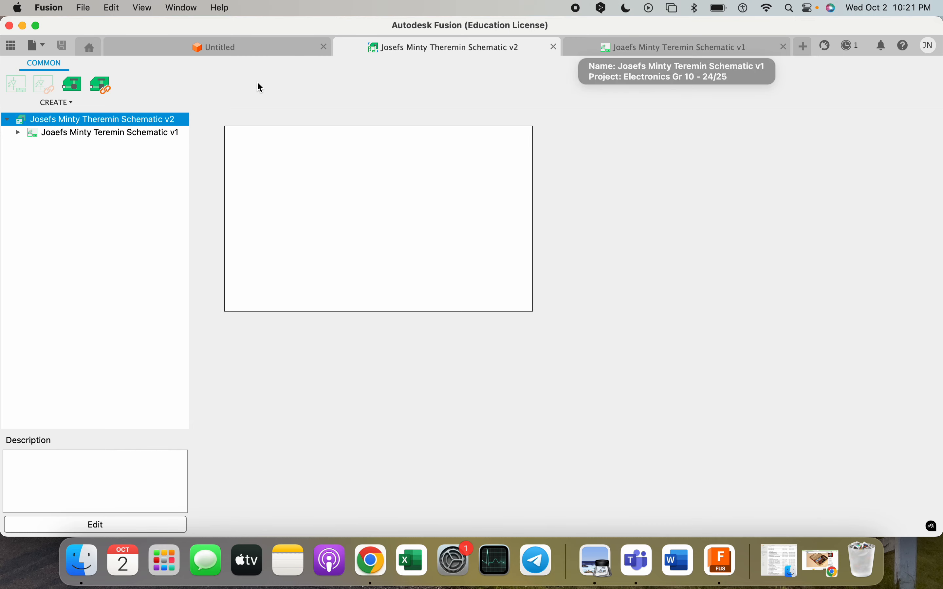
pyautogui.click(625, 49)
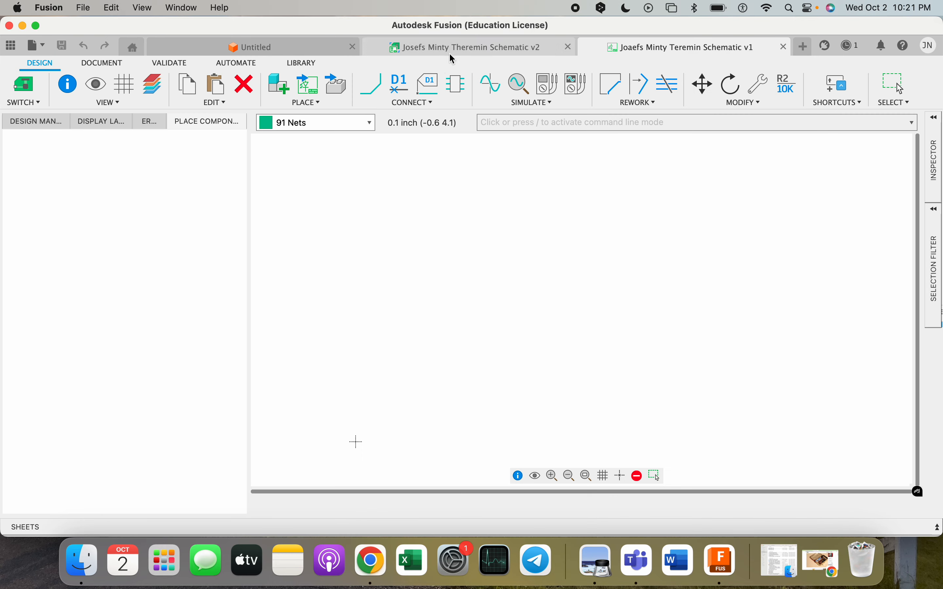
# Try to correct the misspelled first name in the schematic's file name in the Minty Theremin 2024 folder
pyautogui.click(10, 47)
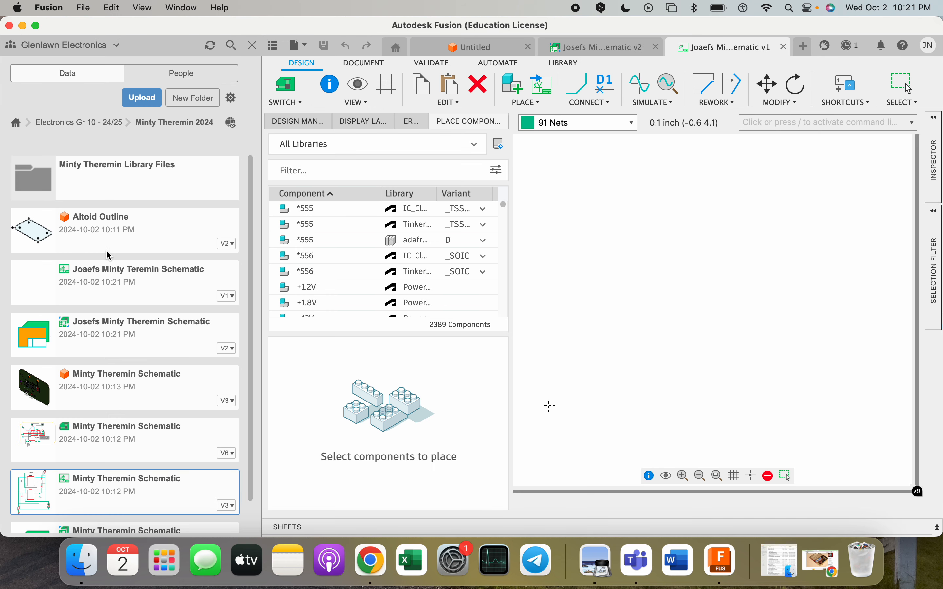
pyautogui.click(84, 278)
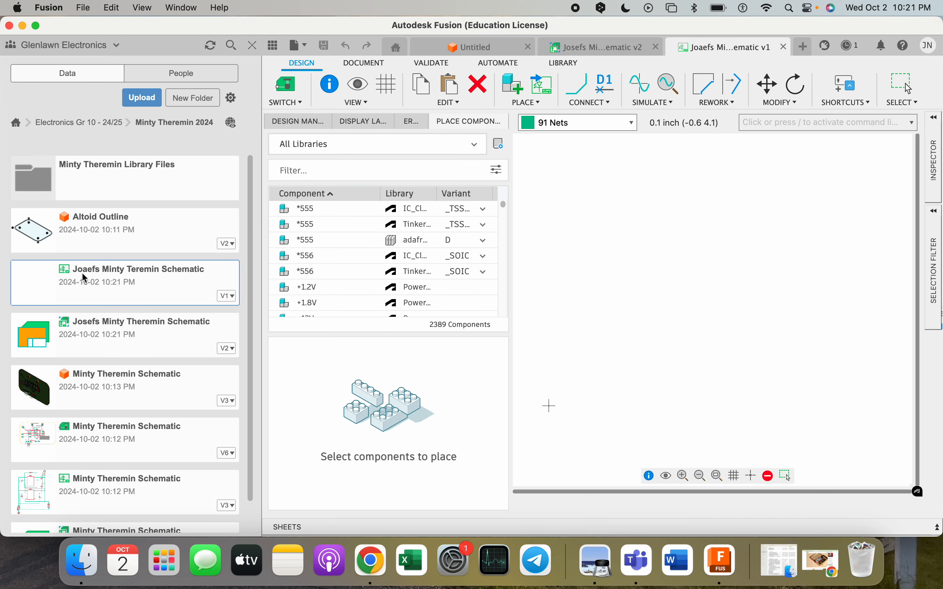
pyautogui.rightClick(74, 281)
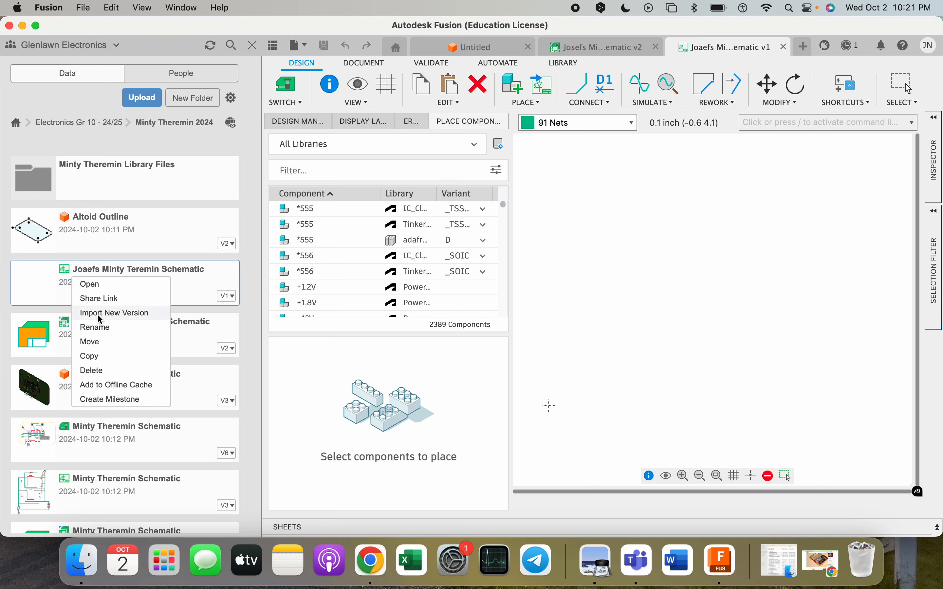
pyautogui.click(95, 326)
pyautogui.click(93, 270)
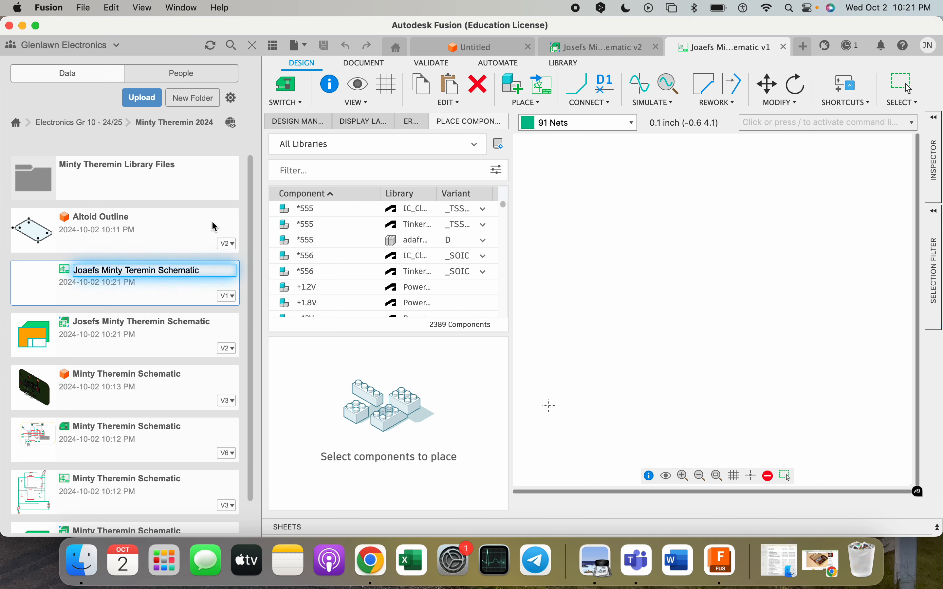
pyautogui.press('BackSpace')
pyautogui.write('a')
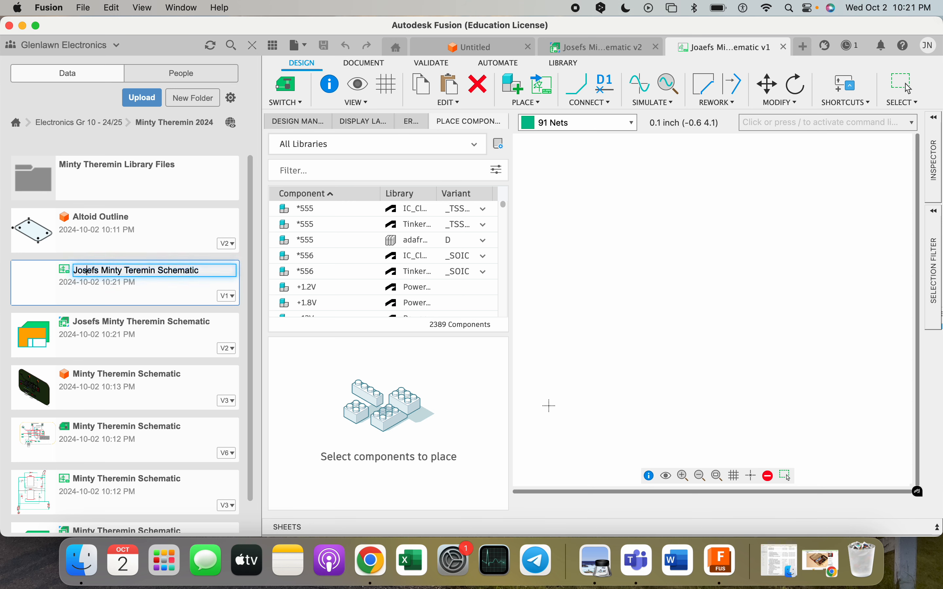
pyautogui.click(140, 289)
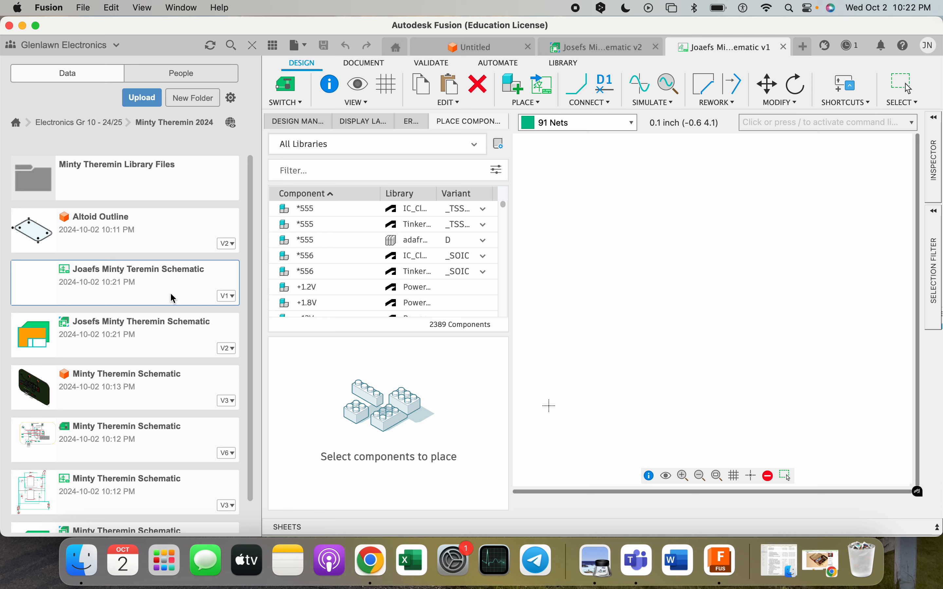
# Rename the schematic file in Minty Theremin 2024 so the owner's first name is spelled correctly, and return to the open schematic
pyautogui.rightClick(103, 272)
pyautogui.click(131, 323)
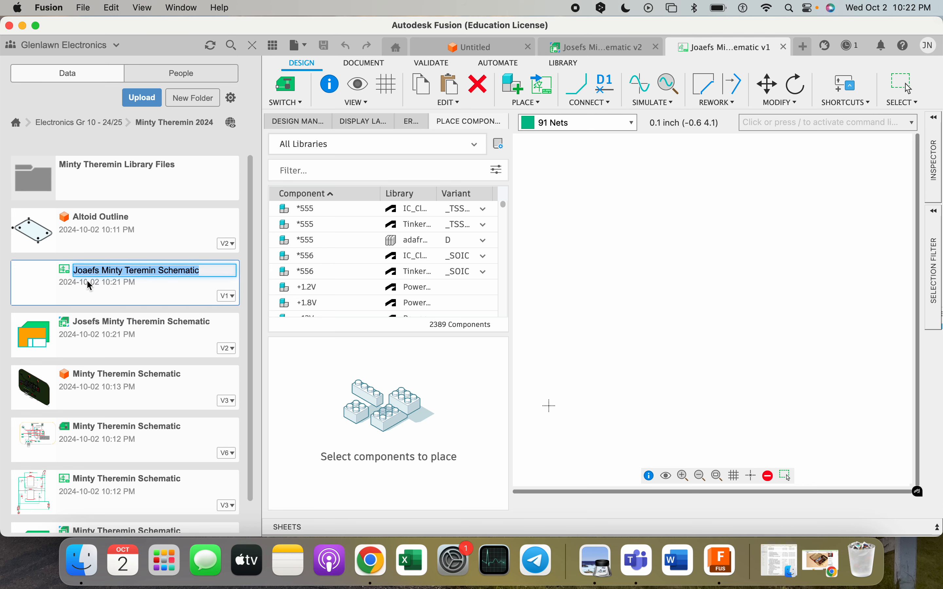
pyautogui.click(90, 274)
pyautogui.press('BackSpace')
pyautogui.write('s')
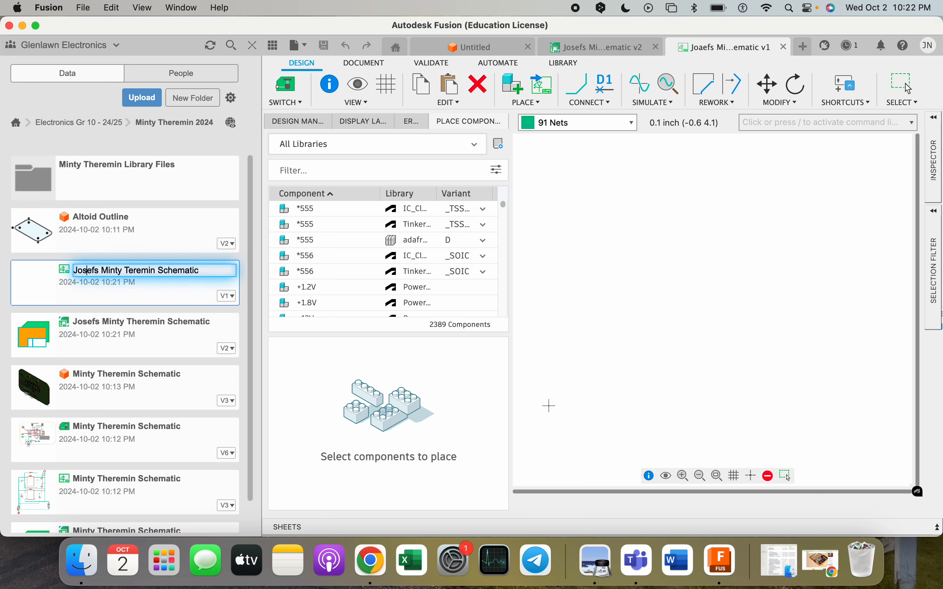
pyautogui.press('Return')
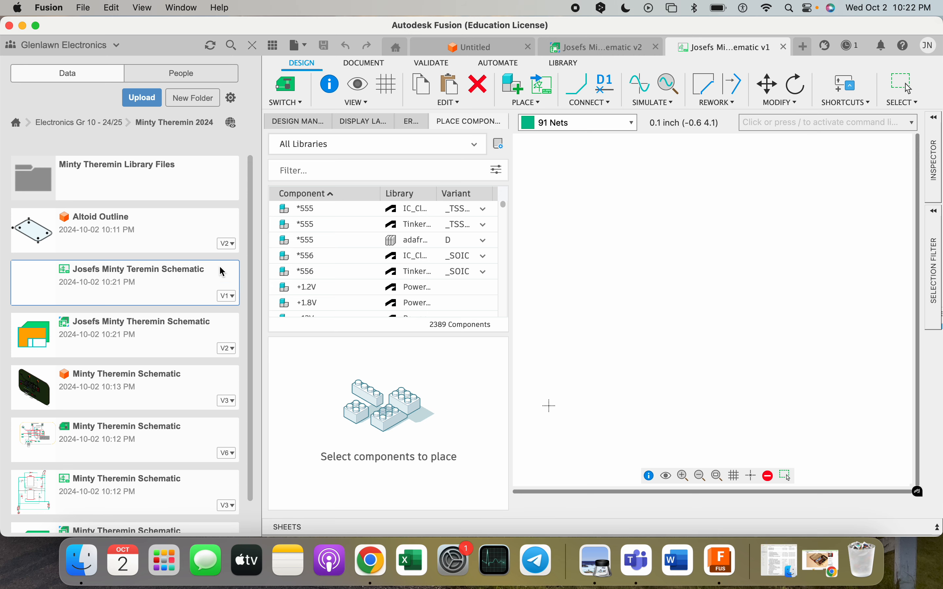
pyautogui.click(252, 45)
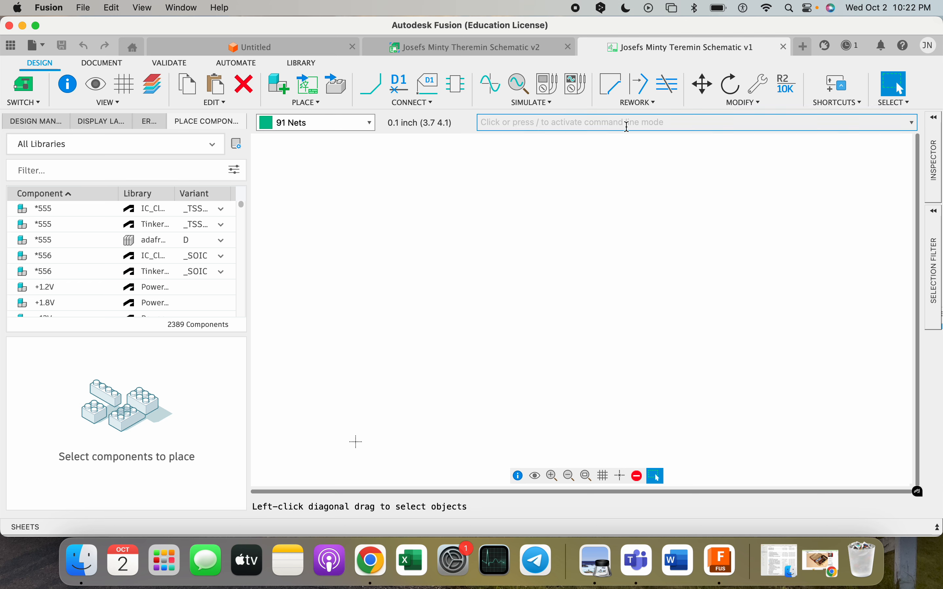
pyautogui.click(40, 49)
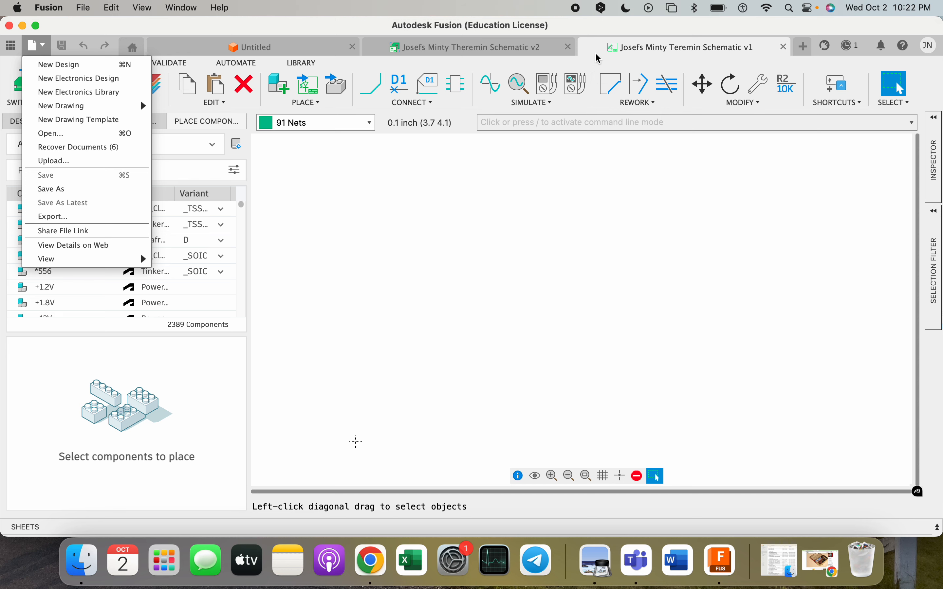
pyautogui.click(467, 47)
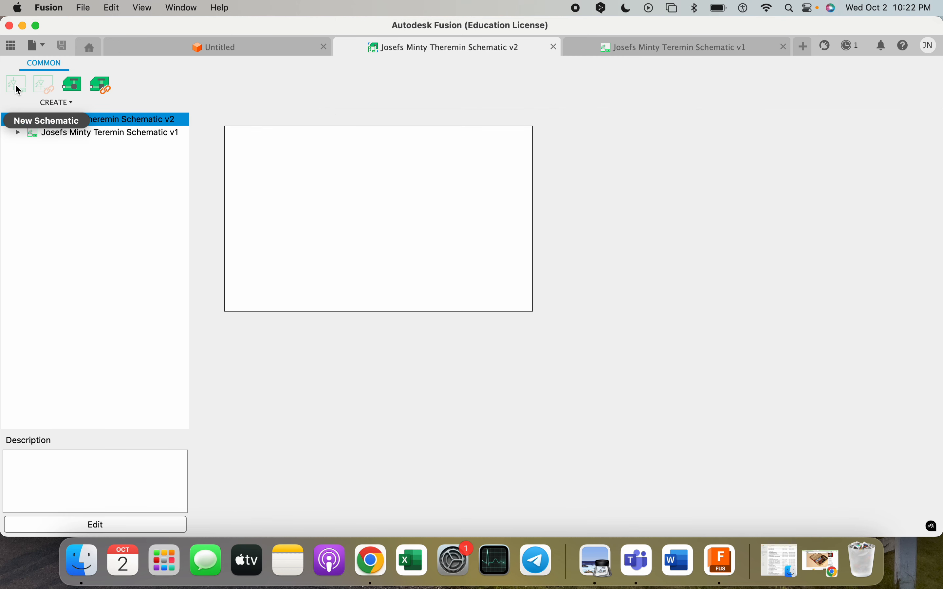
pyautogui.click(638, 47)
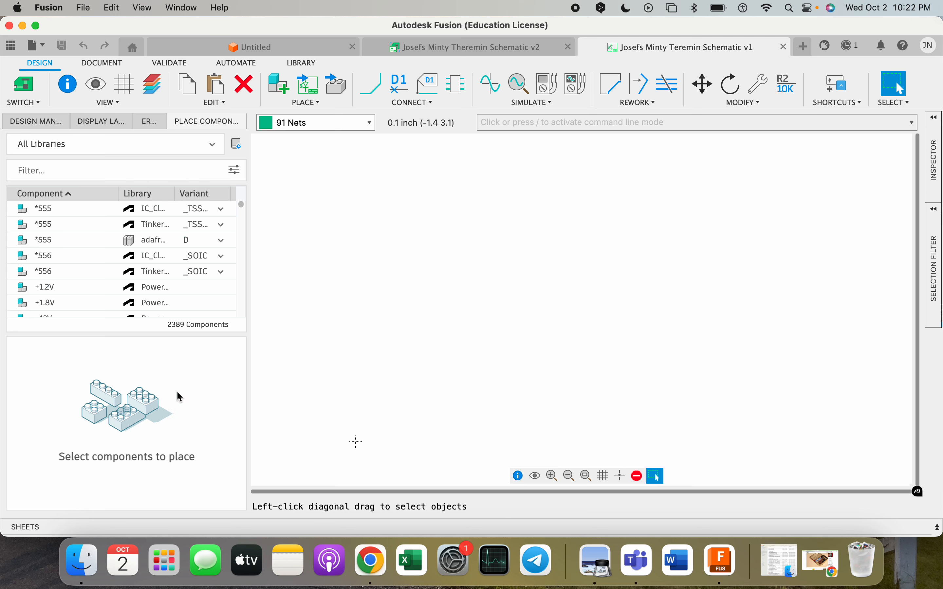
# Browse the available component libraries and limit the component list to the owner's Minty Theremin Schematic Library
pyautogui.click(99, 144)
pyautogui.scroll(-2, 82, 324)
pyautogui.scroll(-20, 82, 323)
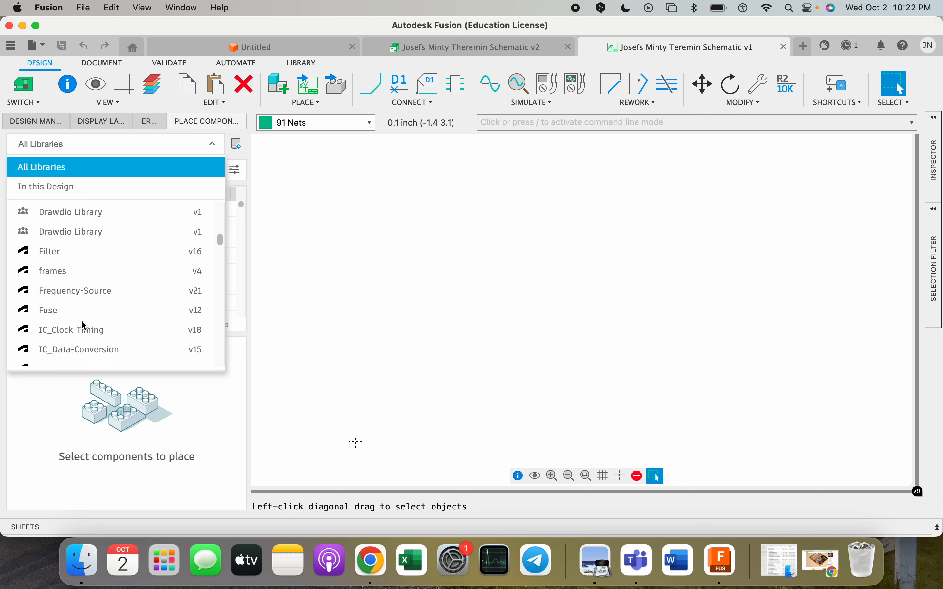
pyautogui.scroll(-15, 80, 320)
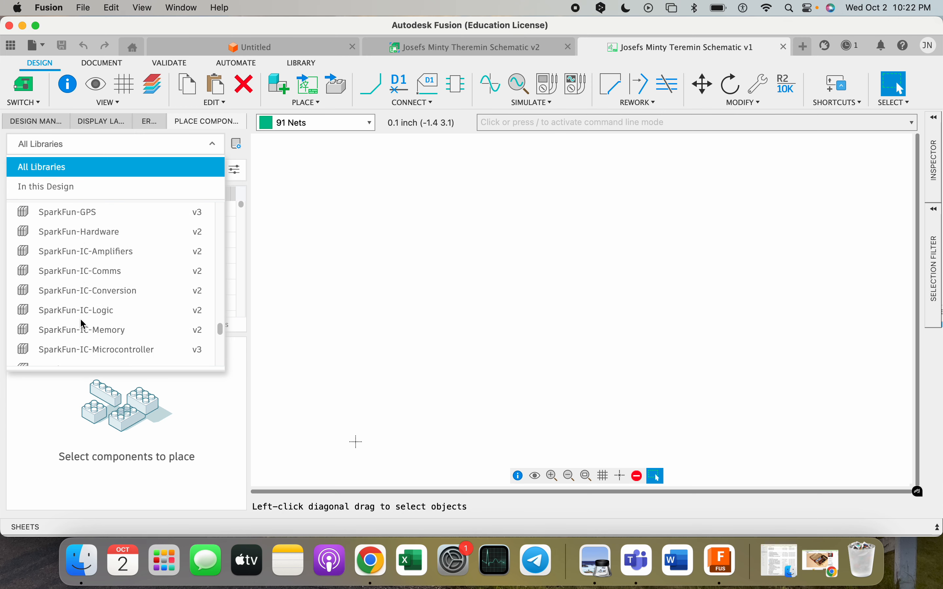
pyautogui.scroll(20, 79, 320)
pyautogui.scroll(20, 78, 318)
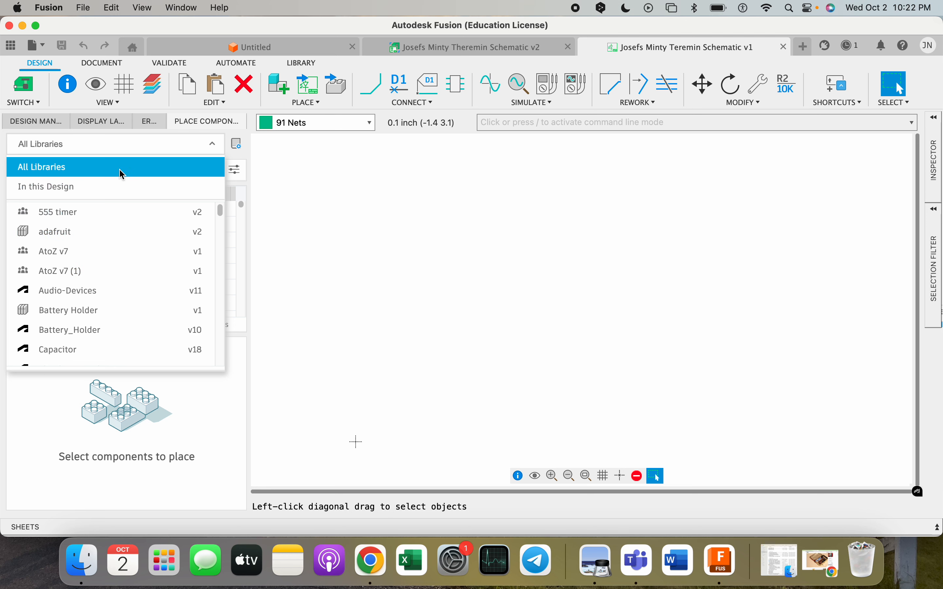
pyautogui.click(131, 145)
pyautogui.click(105, 146)
pyautogui.scroll(-10, 99, 272)
pyautogui.scroll(-5, 98, 281)
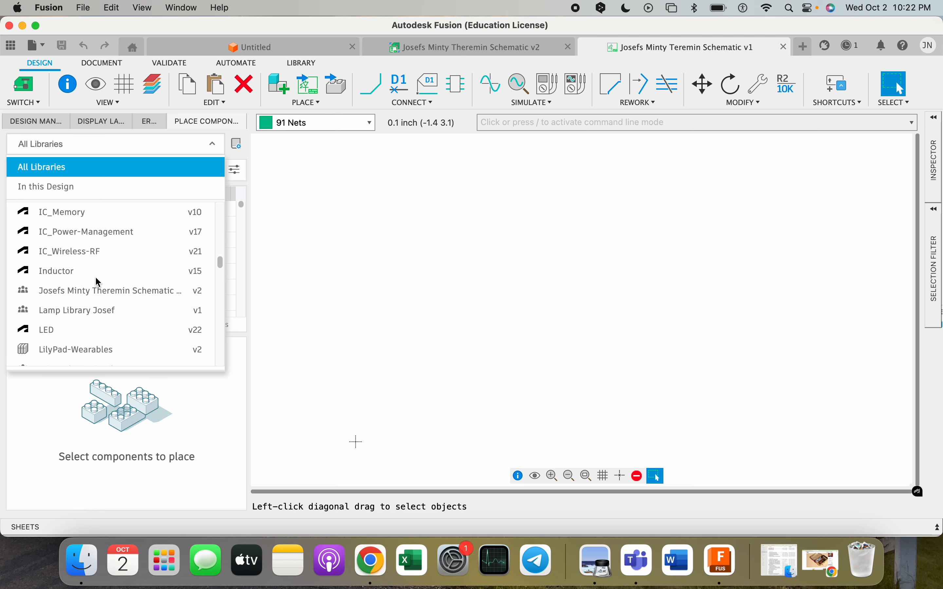
pyautogui.click(76, 295)
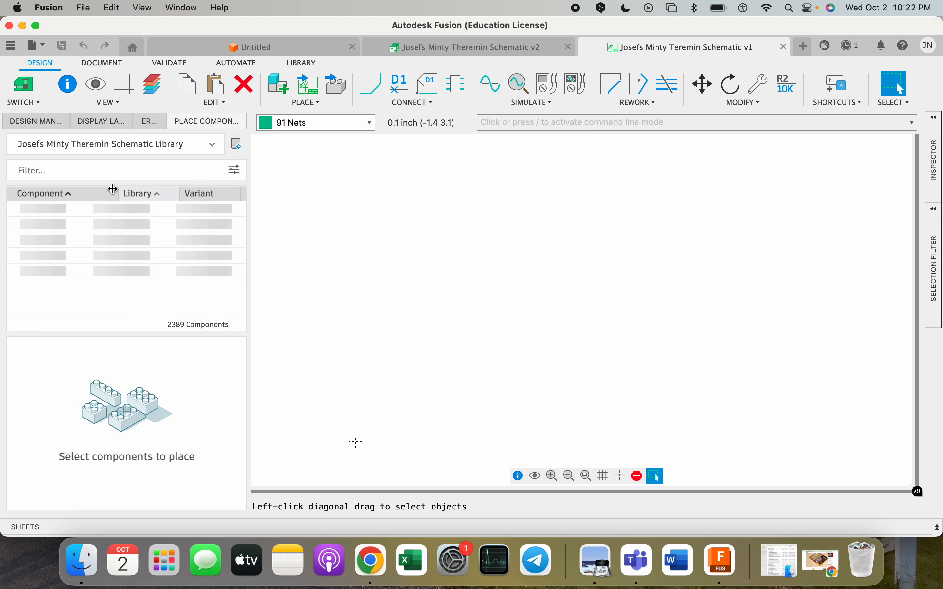
# Examine the components contained in the owner's Minty Theremin Schematic Library
pyautogui.scroll(-2, 113, 234)
pyautogui.scroll(2, 114, 232)
pyautogui.scroll(-2, 114, 232)
pyautogui.scroll(2, 114, 233)
pyautogui.scroll(-2, 114, 233)
pyautogui.scroll(2, 115, 233)
pyautogui.scroll(-2, 115, 234)
pyautogui.scroll(2, 115, 233)
pyautogui.scroll(-2, 113, 233)
pyautogui.scroll(2, 113, 234)
pyautogui.scroll(-2, 113, 233)
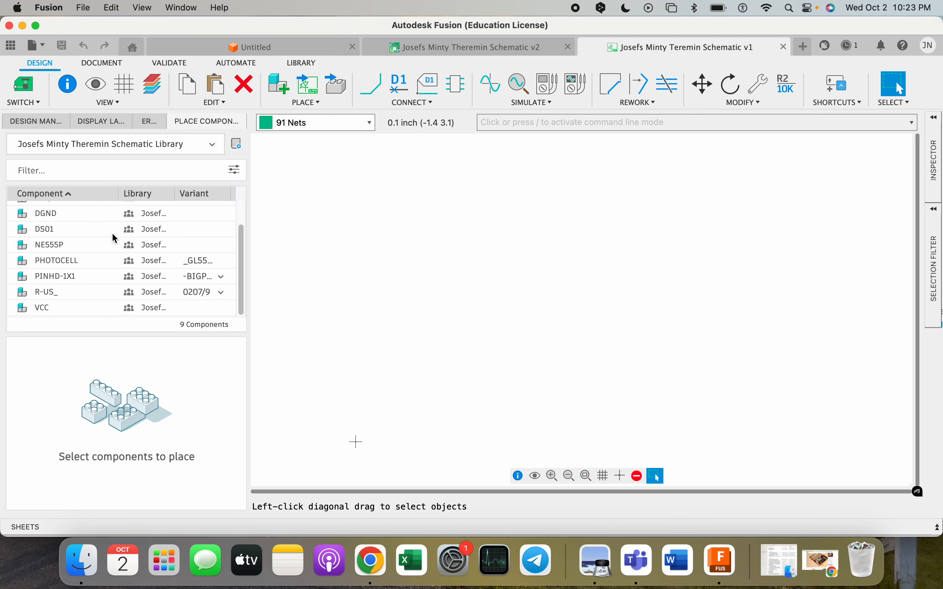
# Show components from all libraries, search them for 555 and look through the matching parts
pyautogui.click(106, 146)
pyautogui.click(62, 166)
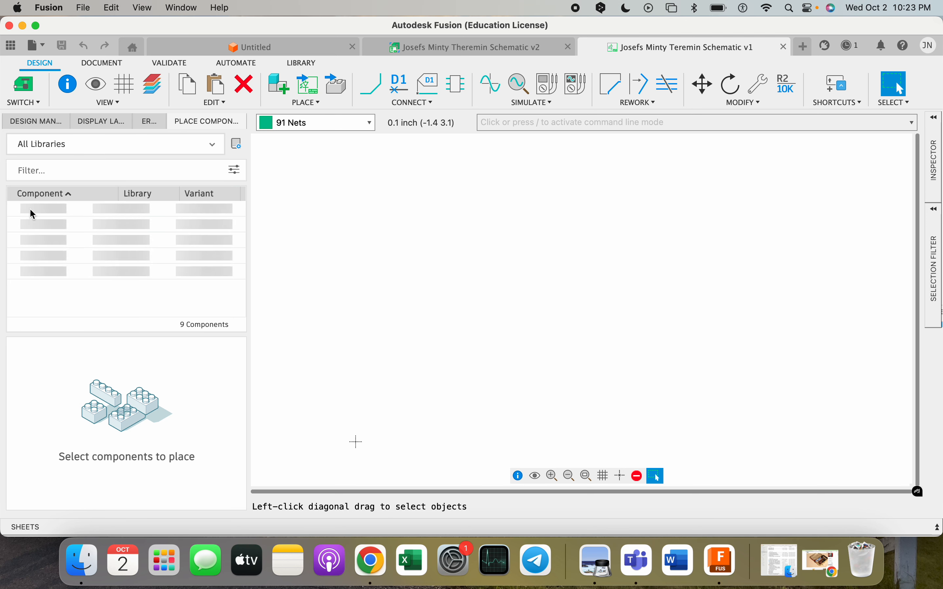
pyautogui.click(65, 165)
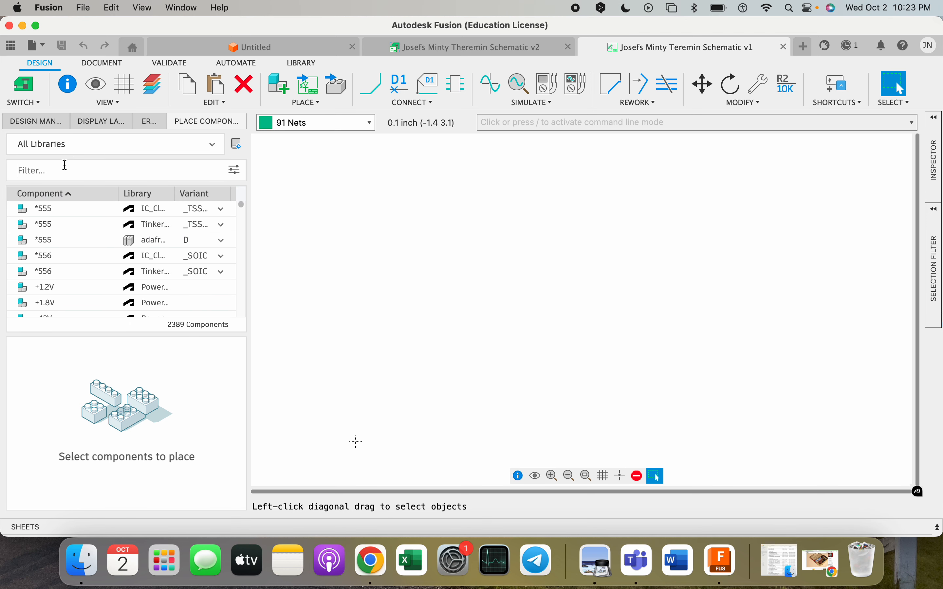
pyautogui.write('555')
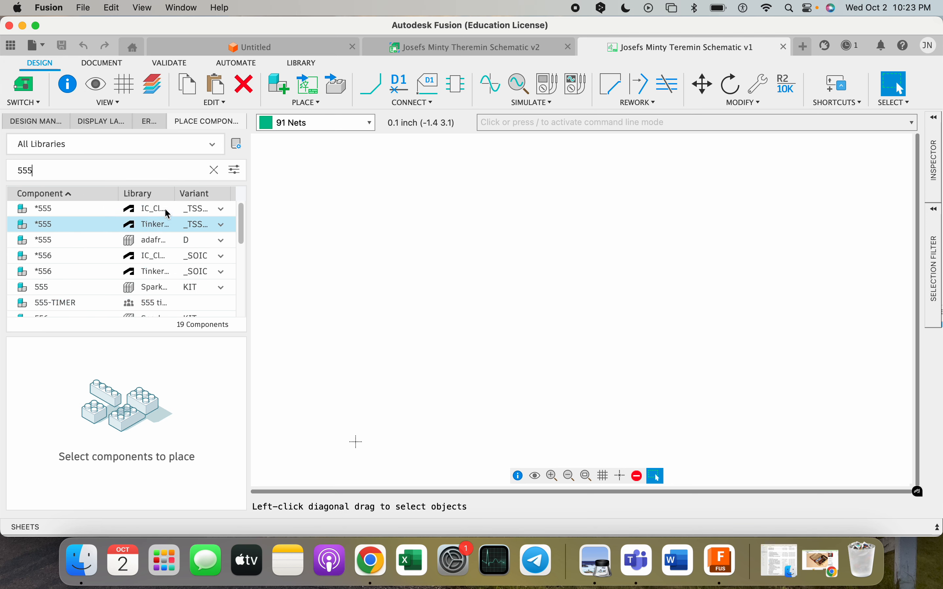
pyautogui.scroll(-5, 76, 216)
pyautogui.scroll(-2, 78, 222)
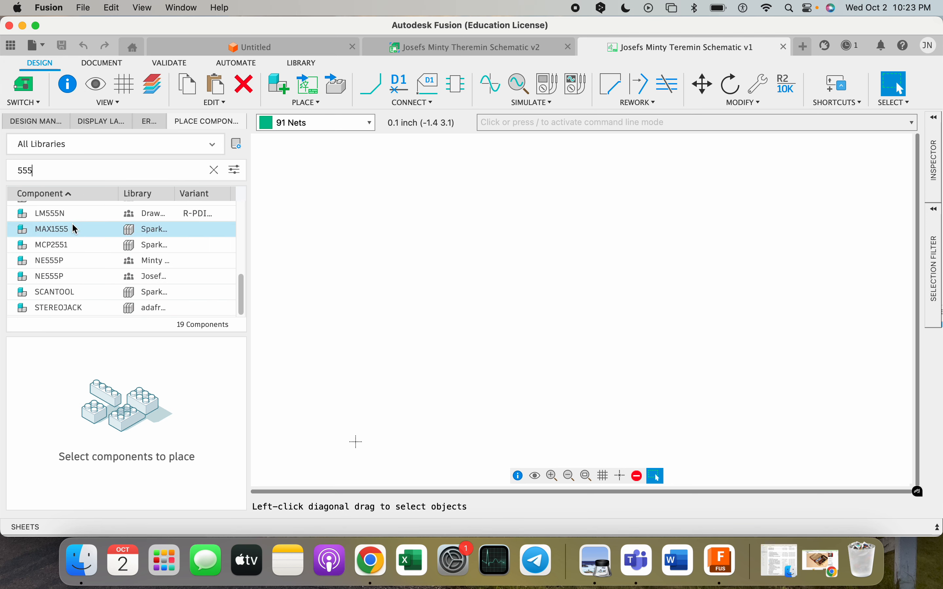
pyautogui.scroll(7, 70, 234)
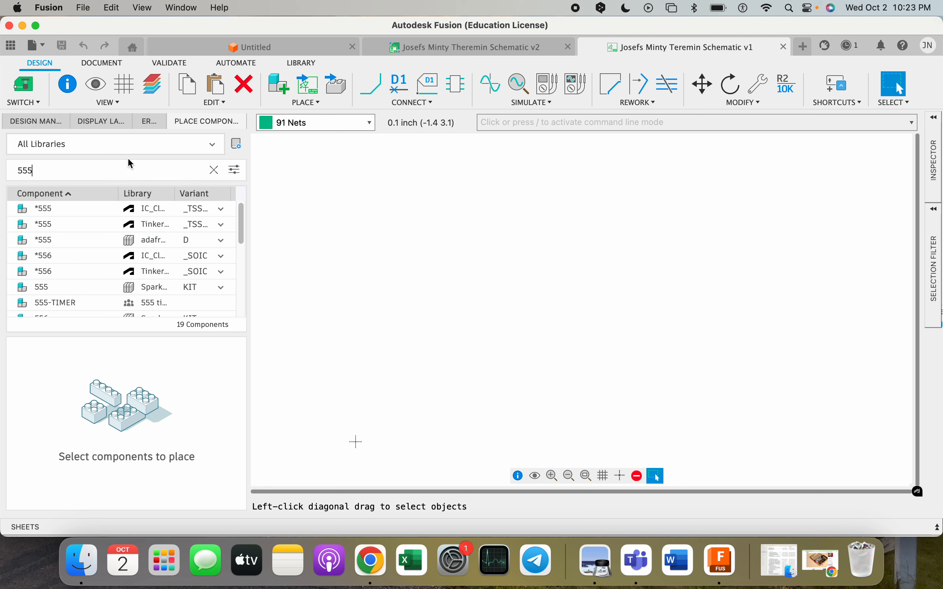
# Compare the details of the 555 and 556 timer components from the different libraries
pyautogui.click(70, 209)
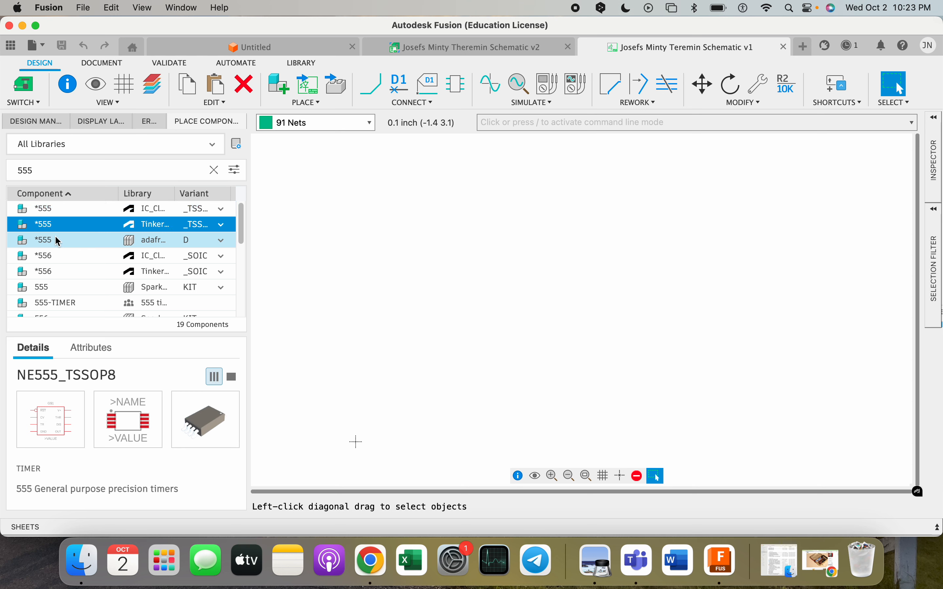
pyautogui.click(54, 239)
pyautogui.click(54, 258)
pyautogui.click(54, 275)
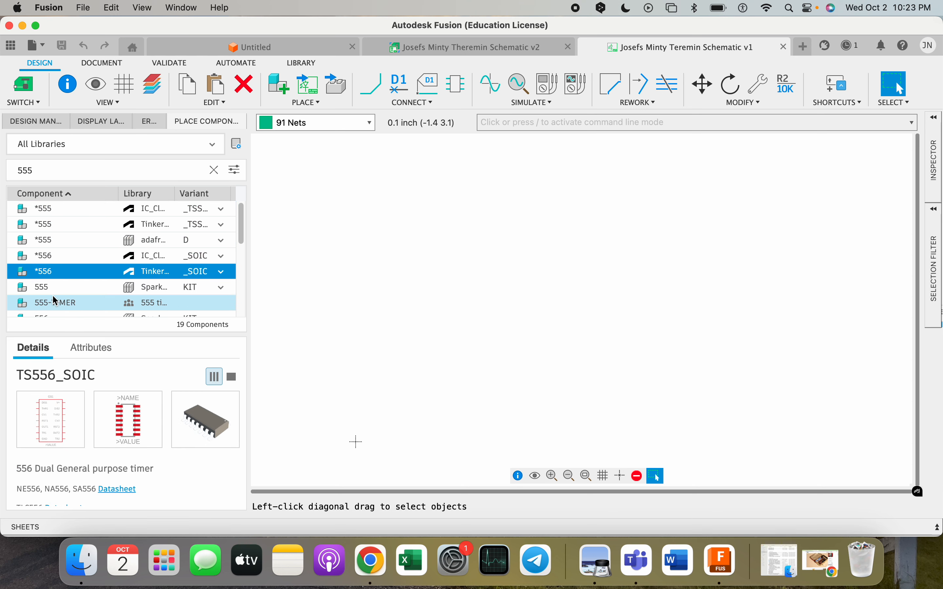
pyautogui.click(52, 289)
# Restrict the 555 component search to the owner's Minty Theremin Schematic Library
pyautogui.click(78, 148)
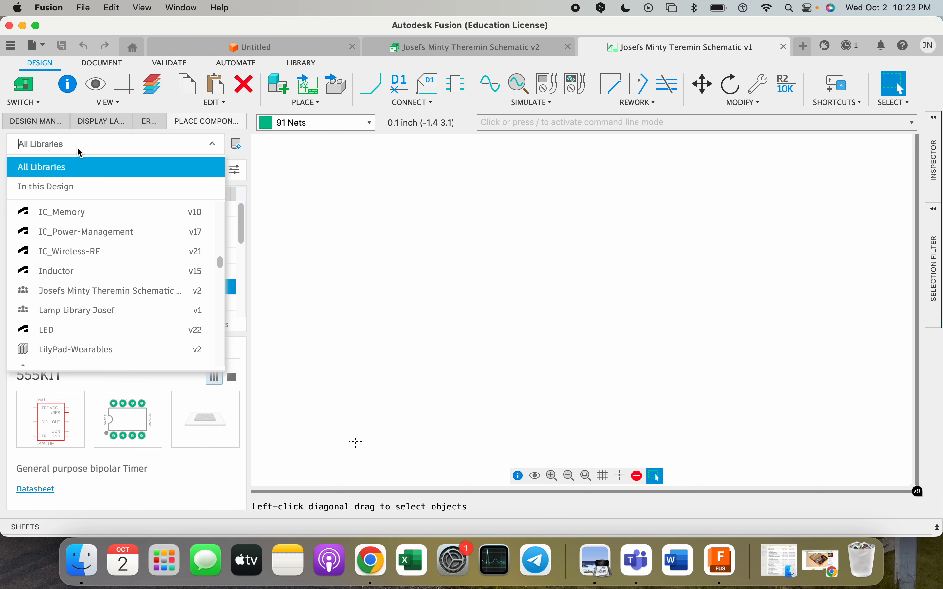
pyautogui.click(76, 292)
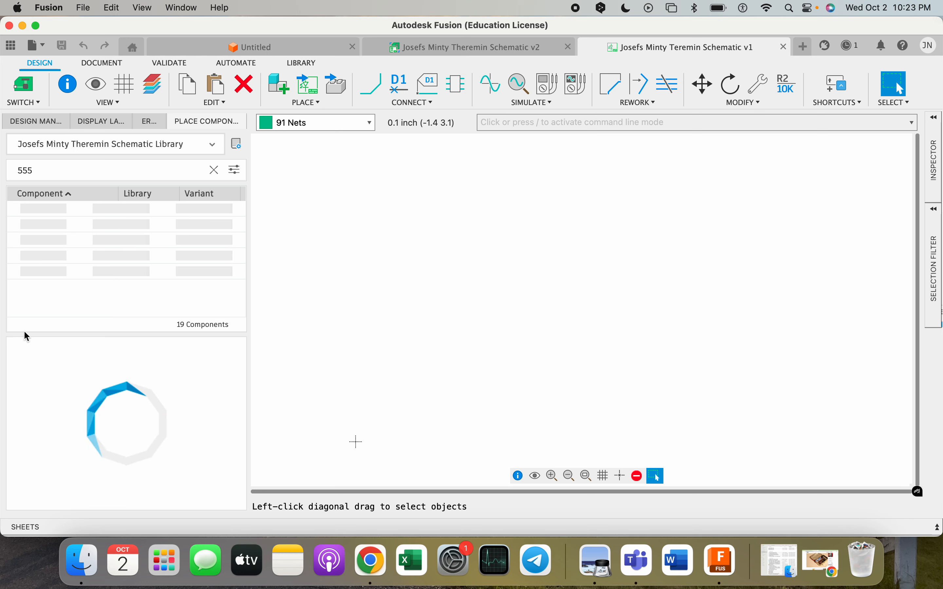
# Clear the 555 search so that all components of the owner's Minty Theremin Schematic Library are listed
pyautogui.click(119, 148)
pyautogui.click(117, 148)
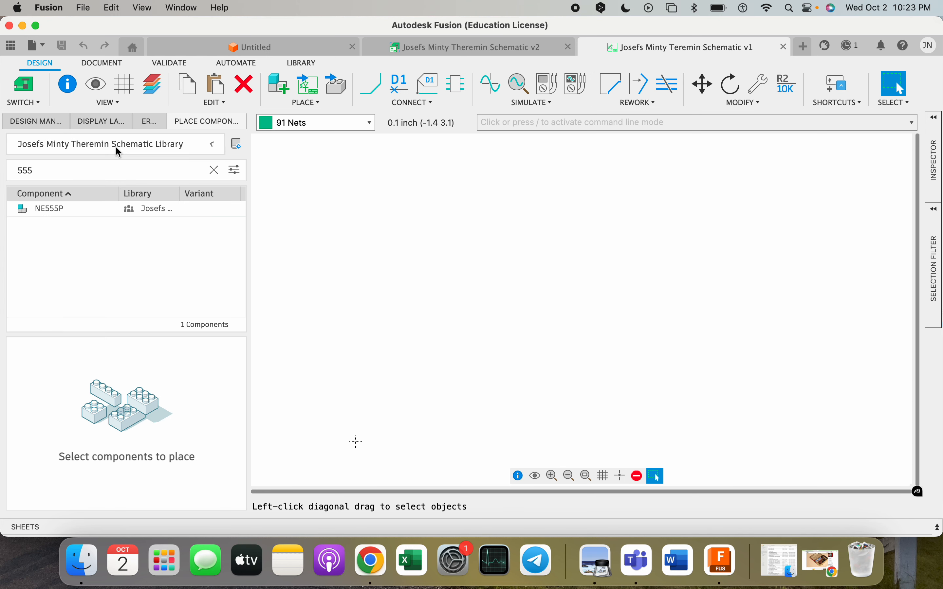
pyautogui.click(41, 210)
pyautogui.moveTo(42, 171); pyautogui.dragTo(1, 164)
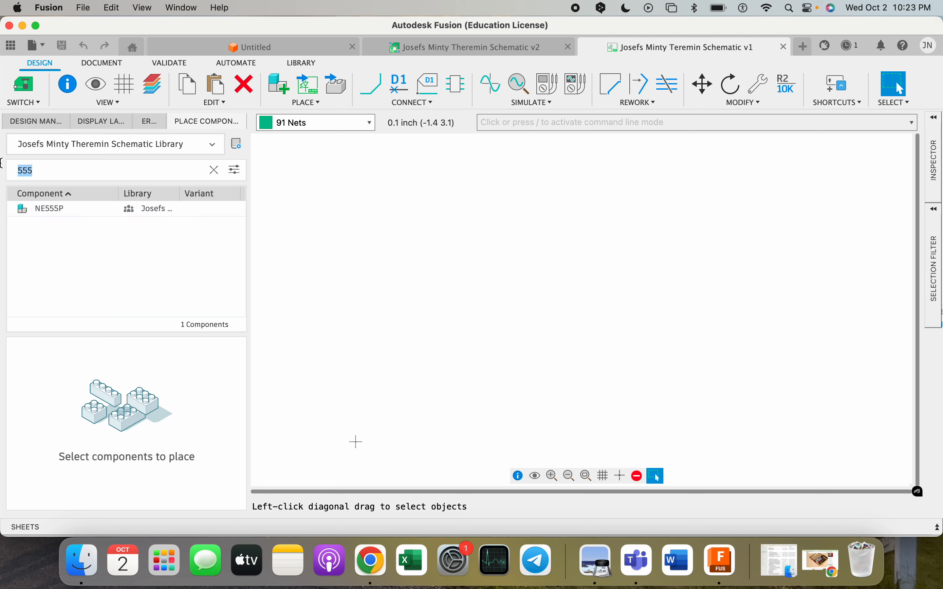
pyautogui.click(215, 170)
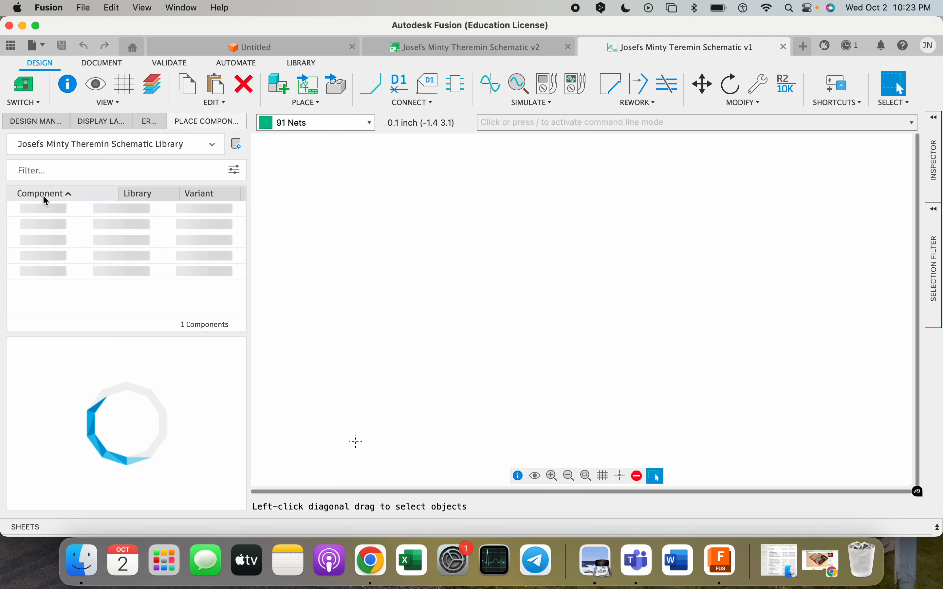
pyautogui.scroll(-2, 82, 219)
pyautogui.scroll(2, 116, 272)
pyautogui.scroll(-2, 116, 270)
pyautogui.scroll(2, 117, 269)
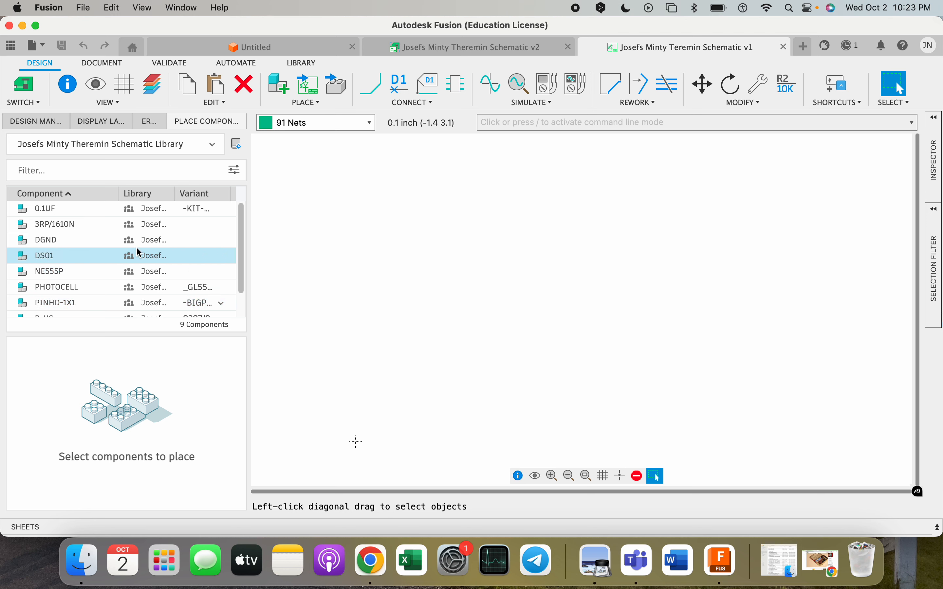
# Place two unrotated NE555P timers in the schematic, one directly above the other, and end the placement
pyautogui.doubleClick(57, 273)
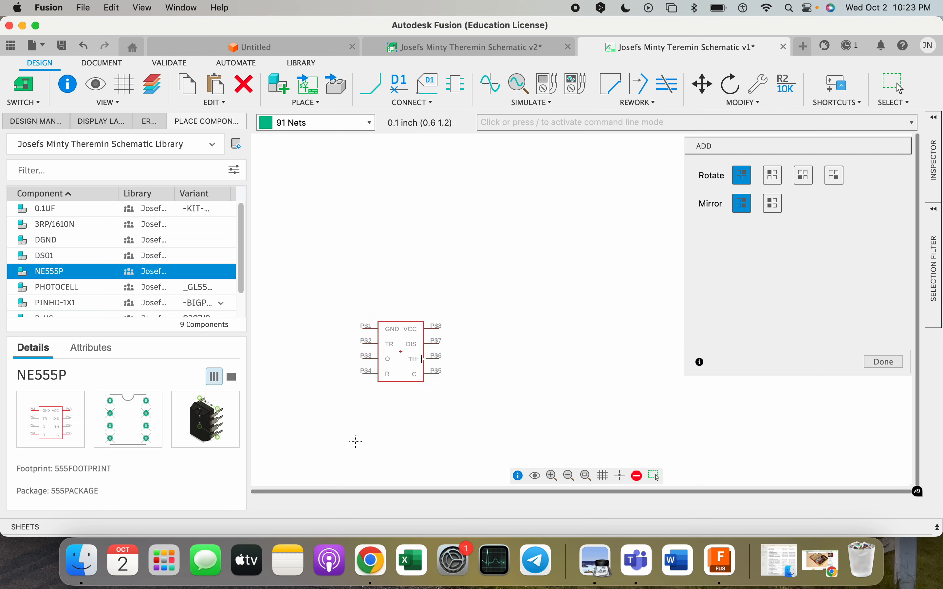
pyautogui.click(467, 229)
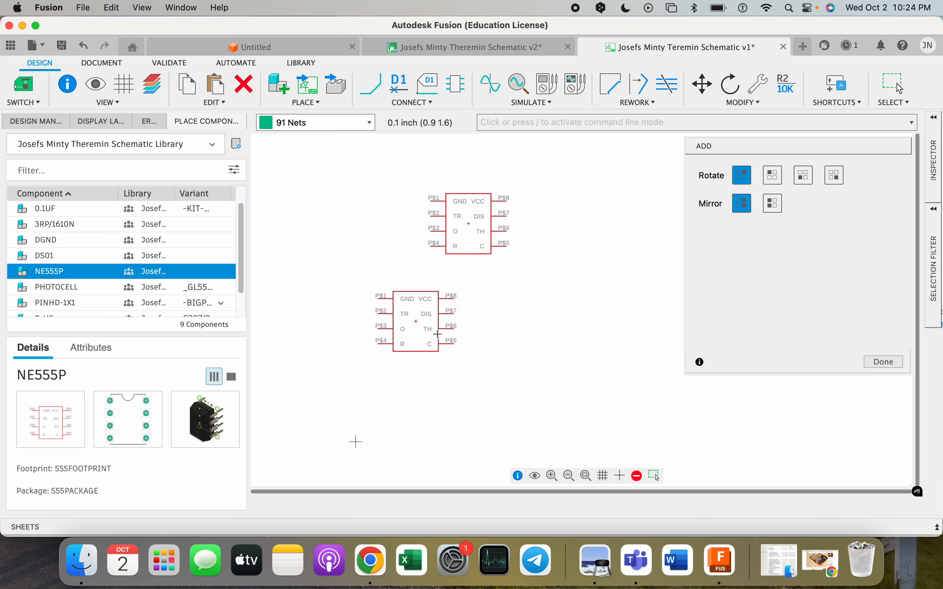
pyautogui.rightClick(488, 311)
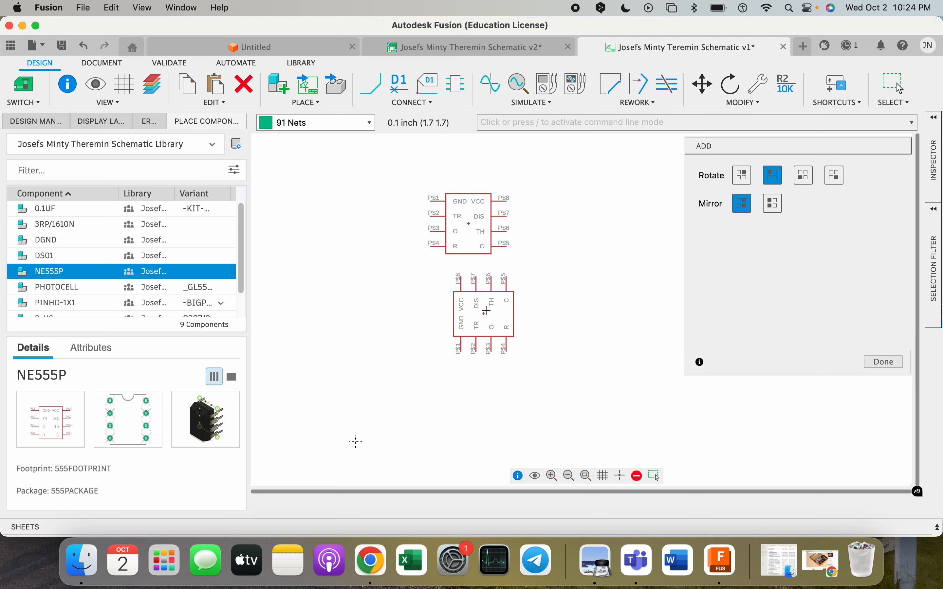
pyautogui.rightClick(488, 311)
pyautogui.rightClick(487, 311)
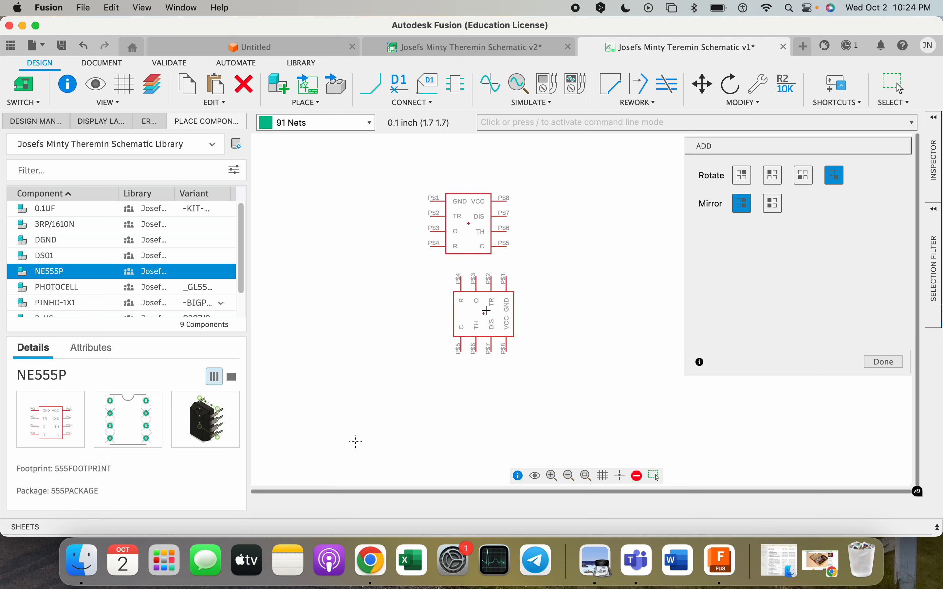
pyautogui.rightClick(487, 312)
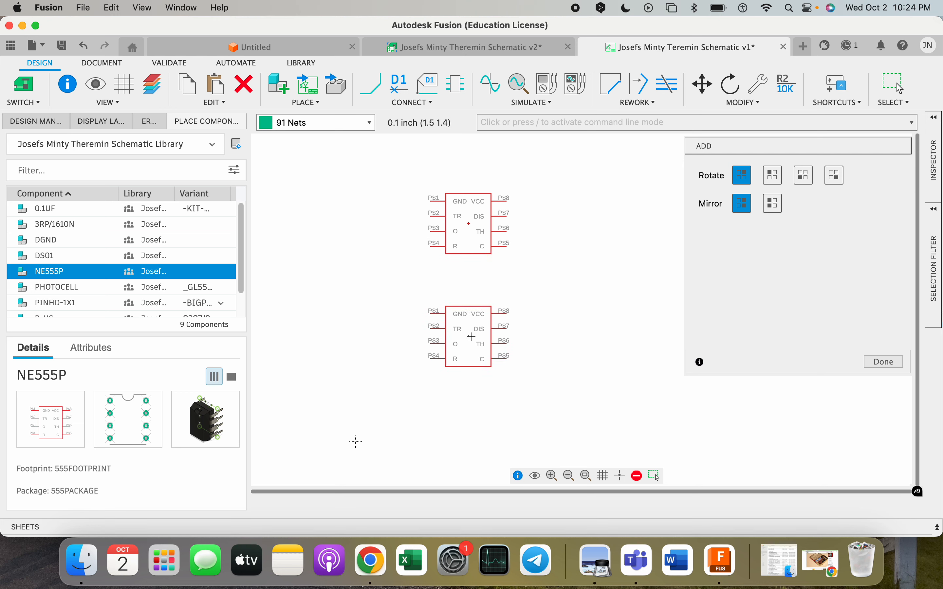
pyautogui.click(471, 338)
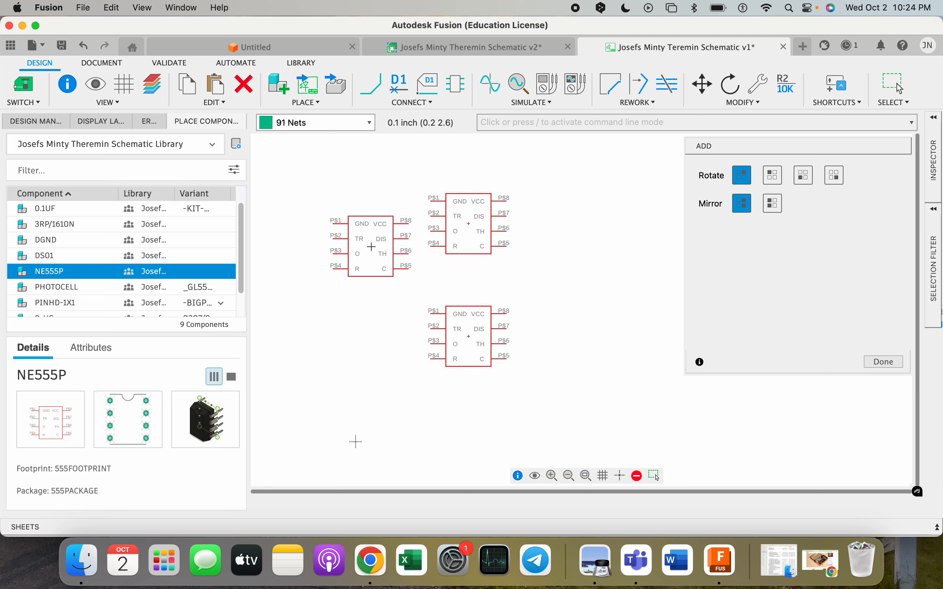
pyautogui.rightClick(539, 297)
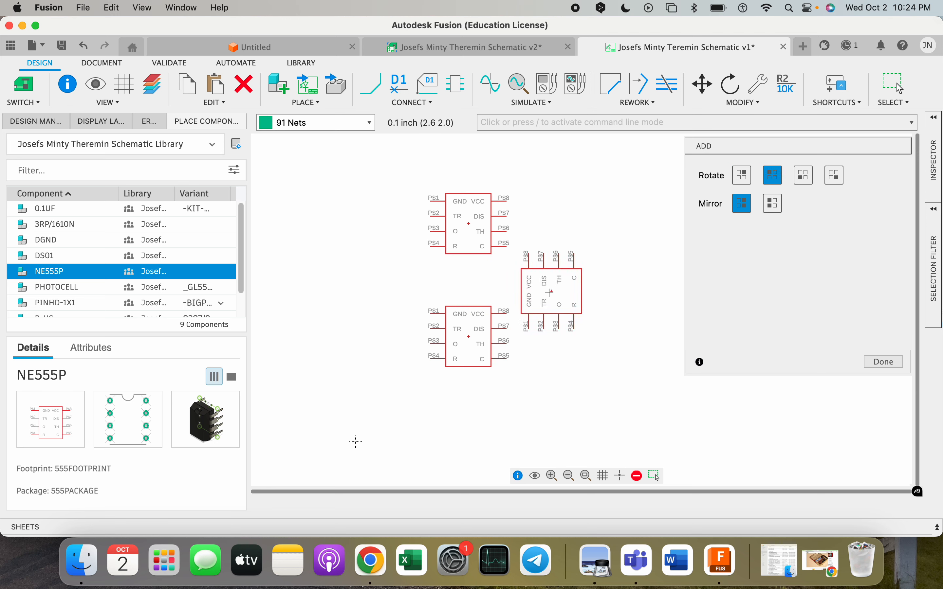
pyautogui.rightClick(549, 293)
pyautogui.press('Escape')
pyautogui.press('Escape')
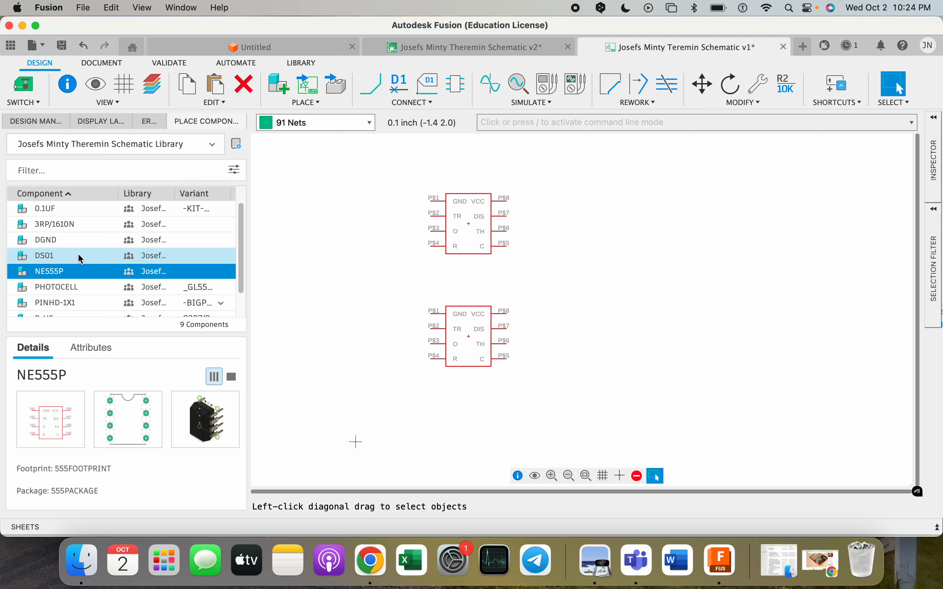
# Try placing the 0.1UF capacitor and the 3RP/1610N potentiometer, rotating the potentiometer through its four orientations
pyautogui.click(77, 209)
pyautogui.doubleClick(111, 217)
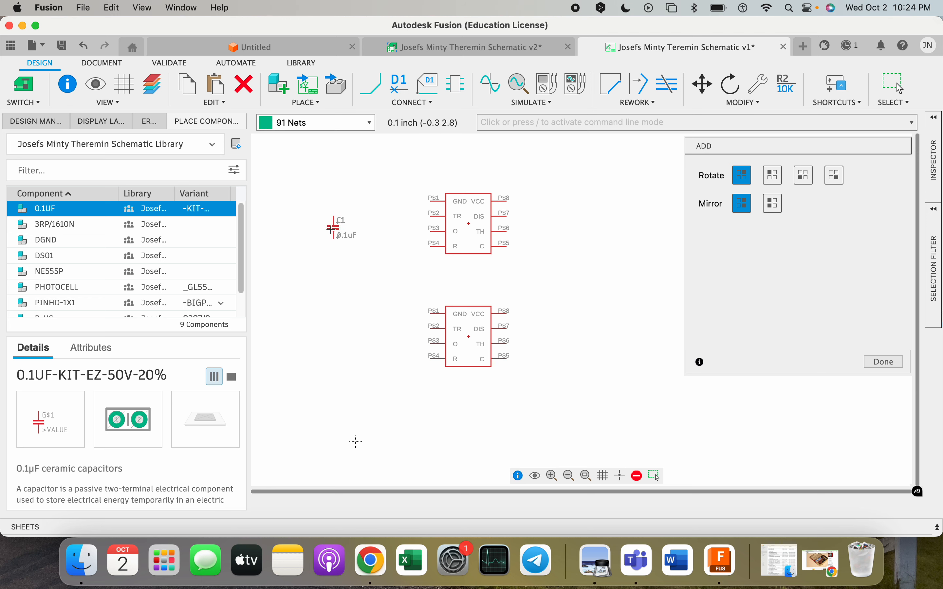
pyautogui.click(99, 229)
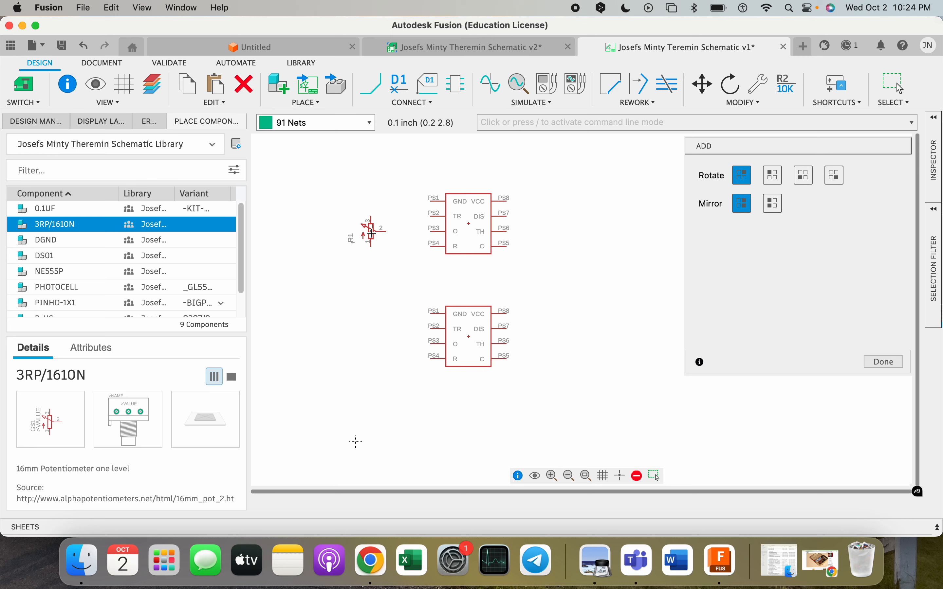
pyautogui.rightClick(373, 233)
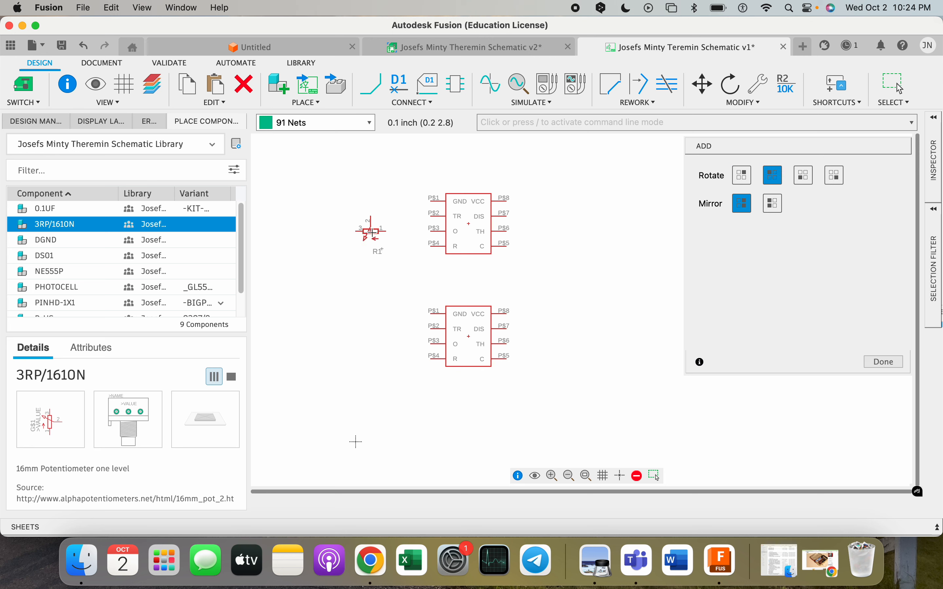
pyautogui.rightClick(373, 233)
pyautogui.rightClick(372, 233)
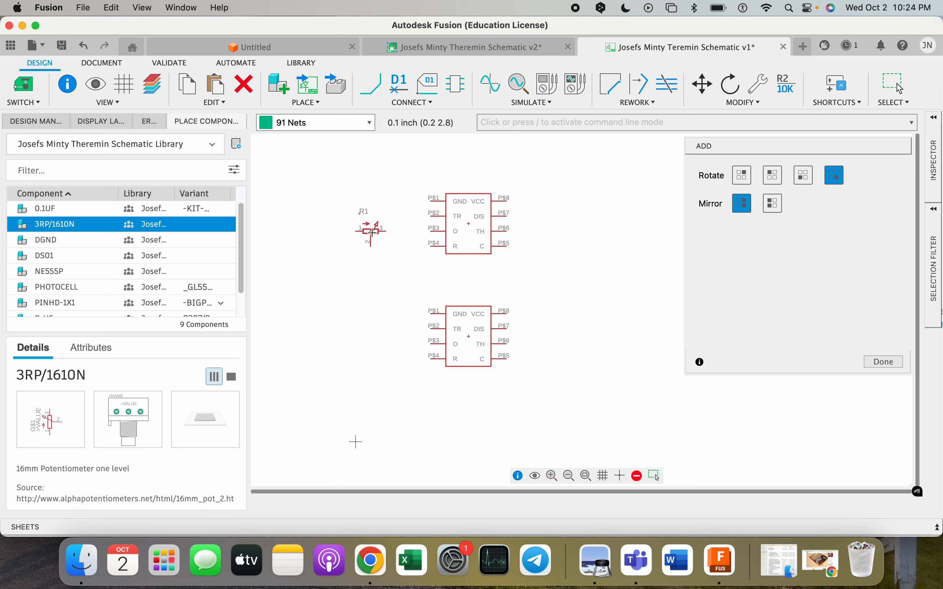
pyautogui.rightClick(372, 232)
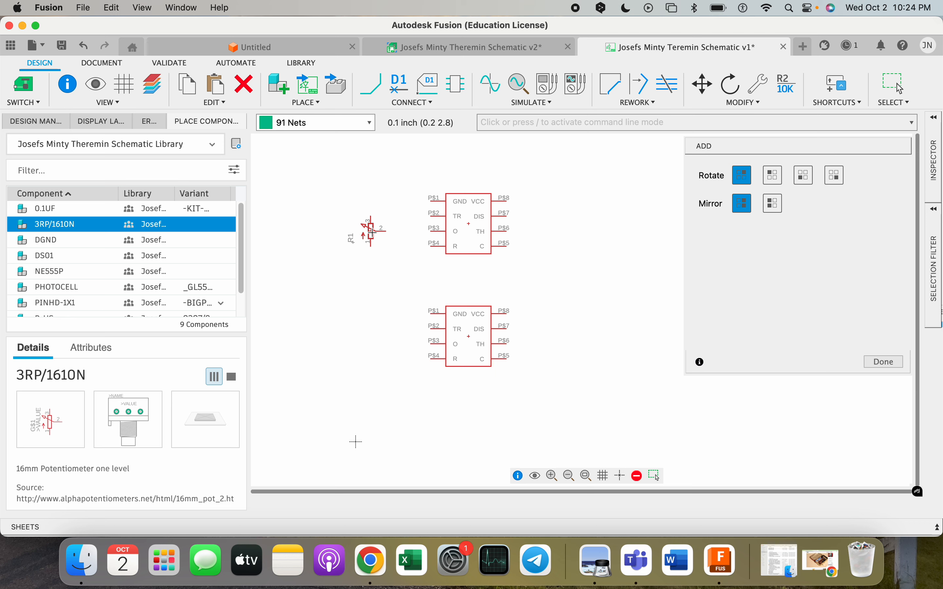
# Try mirroring and rotating the unplaced 3RP/1610N potentiometer, restore its original orientation and cancel its placement
pyautogui.click(774, 204)
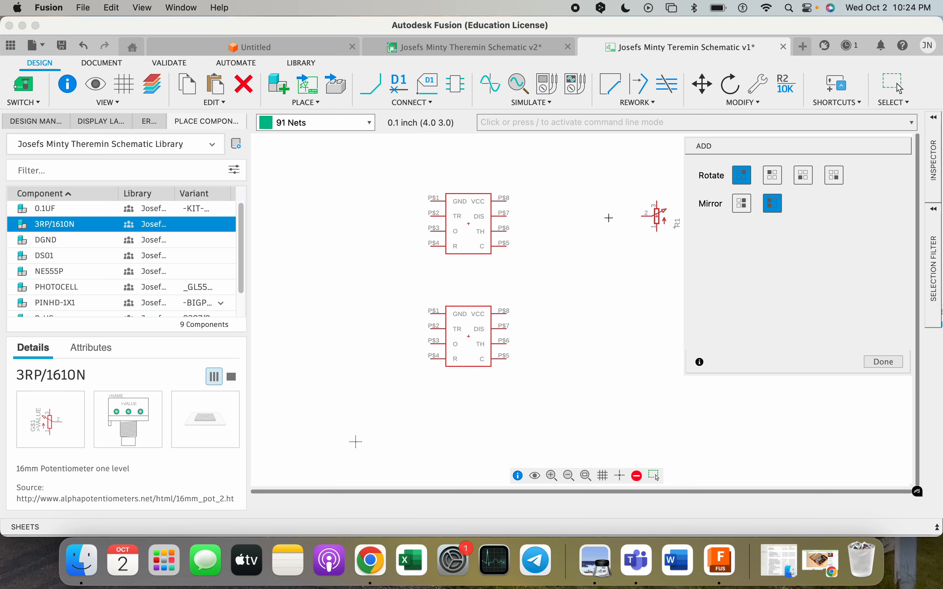
pyautogui.rightClick(356, 232)
pyautogui.rightClick(357, 232)
pyautogui.rightClick(357, 231)
pyautogui.rightClick(357, 232)
pyautogui.click(742, 203)
pyautogui.rightClick(350, 230)
pyautogui.rightClick(352, 230)
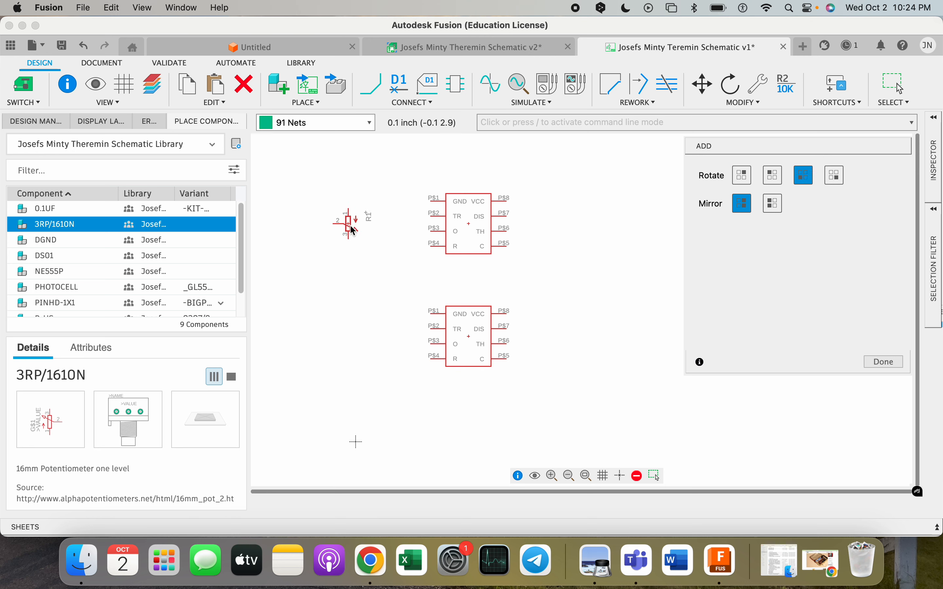
pyautogui.rightClick(353, 231)
pyautogui.rightClick(352, 231)
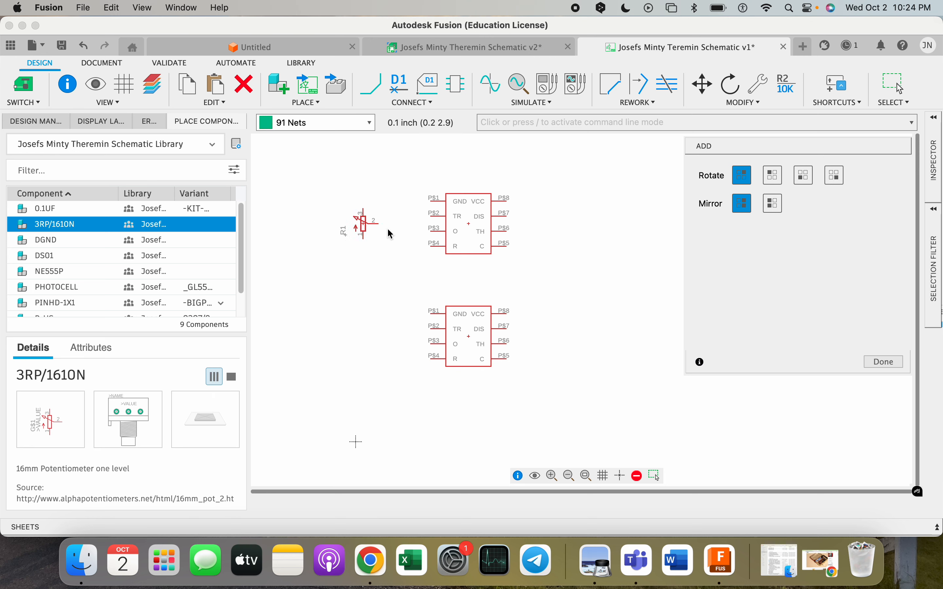
pyautogui.click(881, 361)
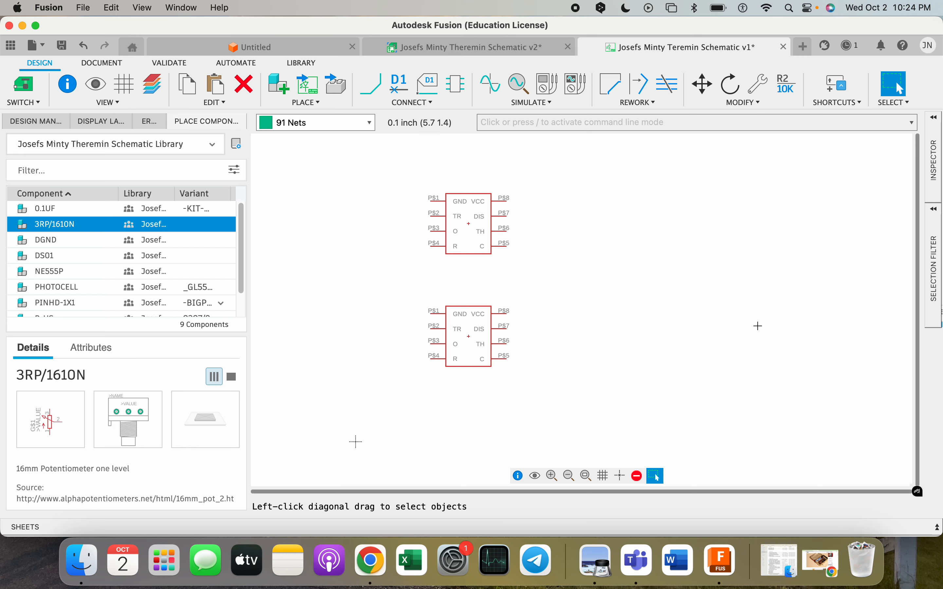
# View the reference image Minty Theremin Schematic.webp in Preview, close it and return to the schematic in Fusion
pyautogui.click(22, 25)
pyautogui.doubleClick(50, 145)
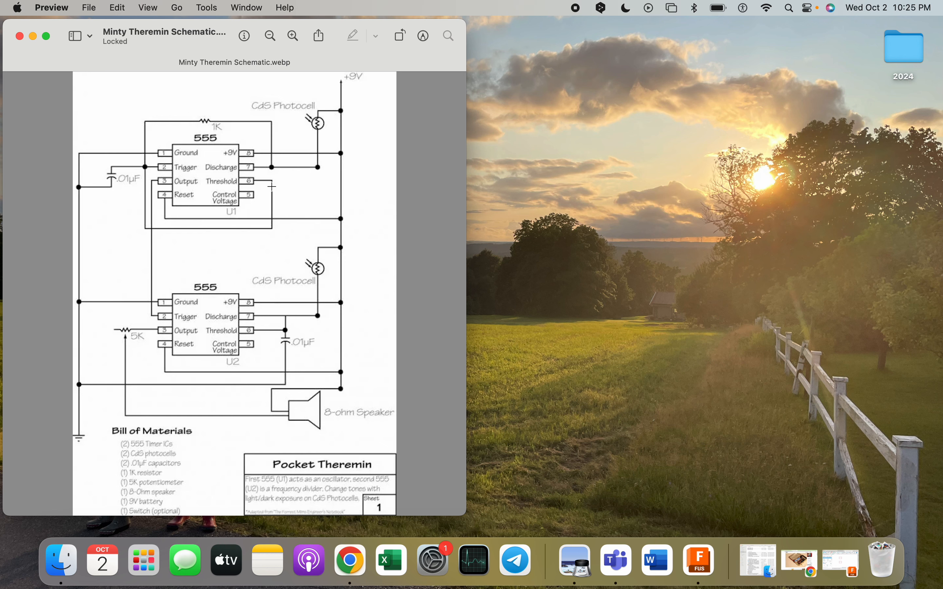
pyautogui.click(20, 36)
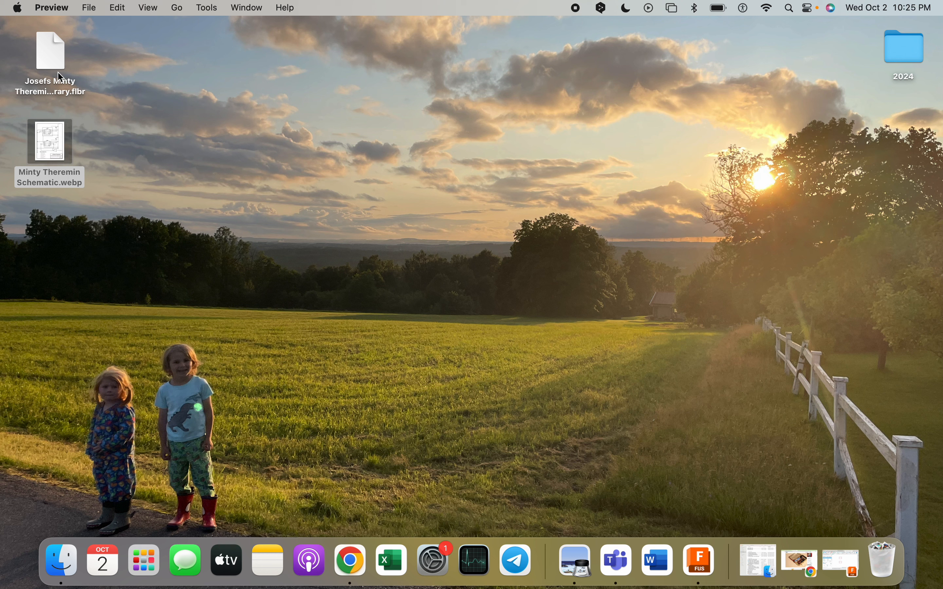
pyautogui.doubleClick(52, 59)
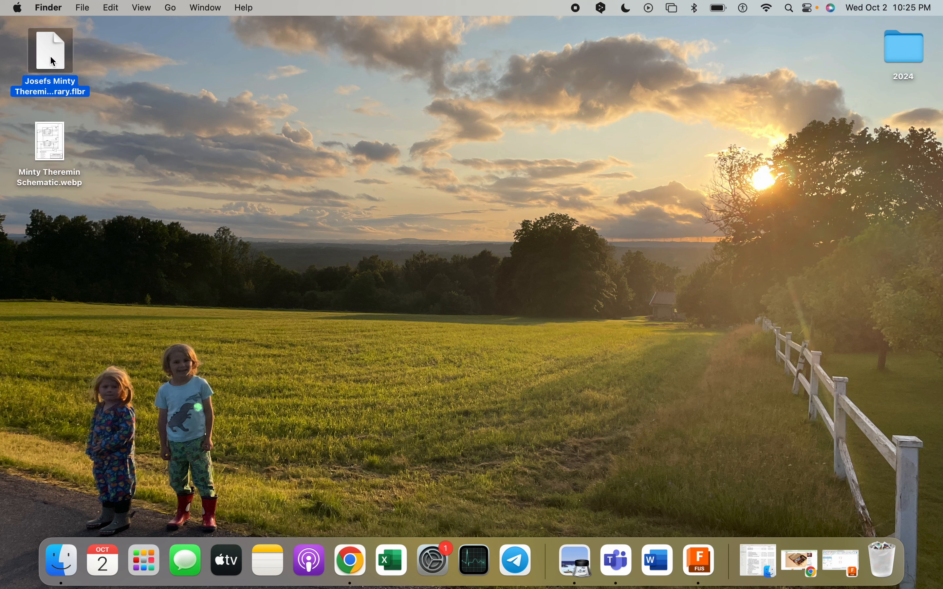
pyautogui.click(470, 308)
pyautogui.click(701, 565)
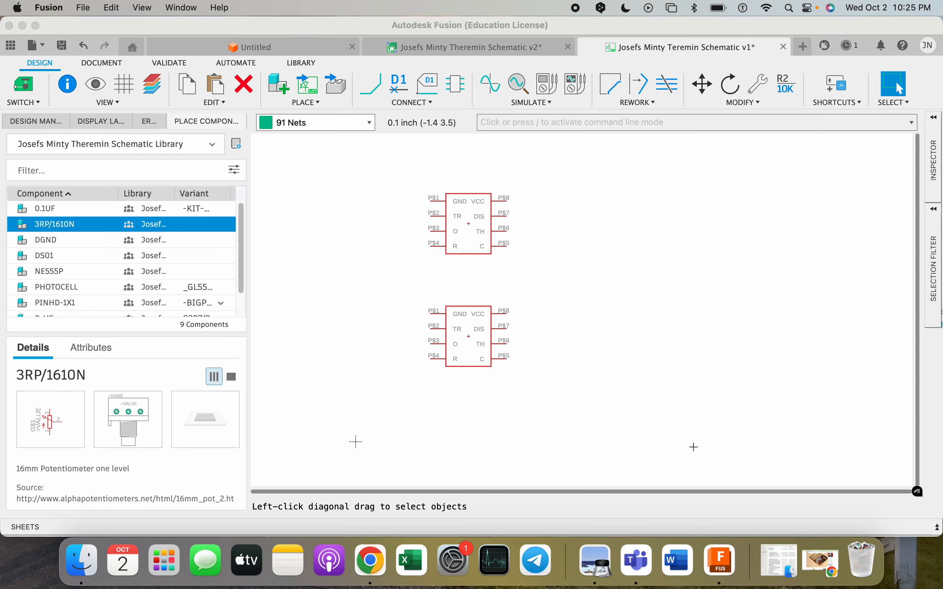
# Close the personal Minty Theremin electronics design with its schematic, saving the changes with the version description User Saved
pyautogui.moveTo(394, 175); pyautogui.dragTo(560, 409)
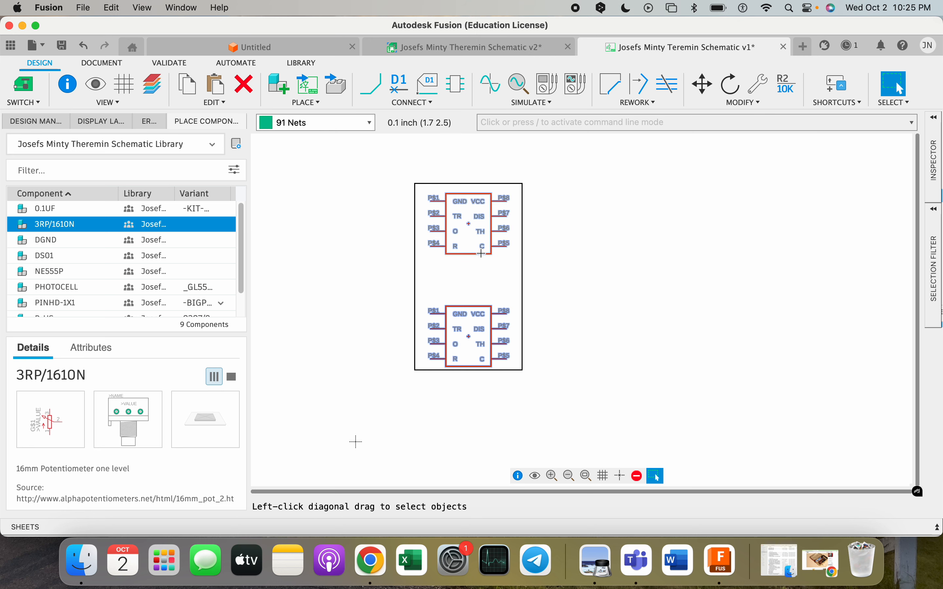
pyautogui.click(568, 46)
pyautogui.click(610, 304)
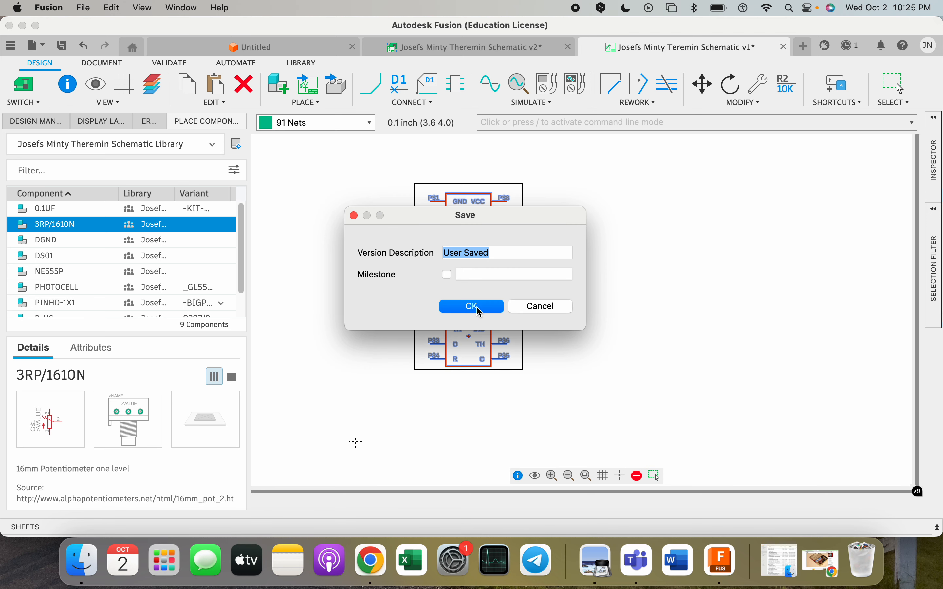
pyautogui.click(482, 308)
pyautogui.click(477, 309)
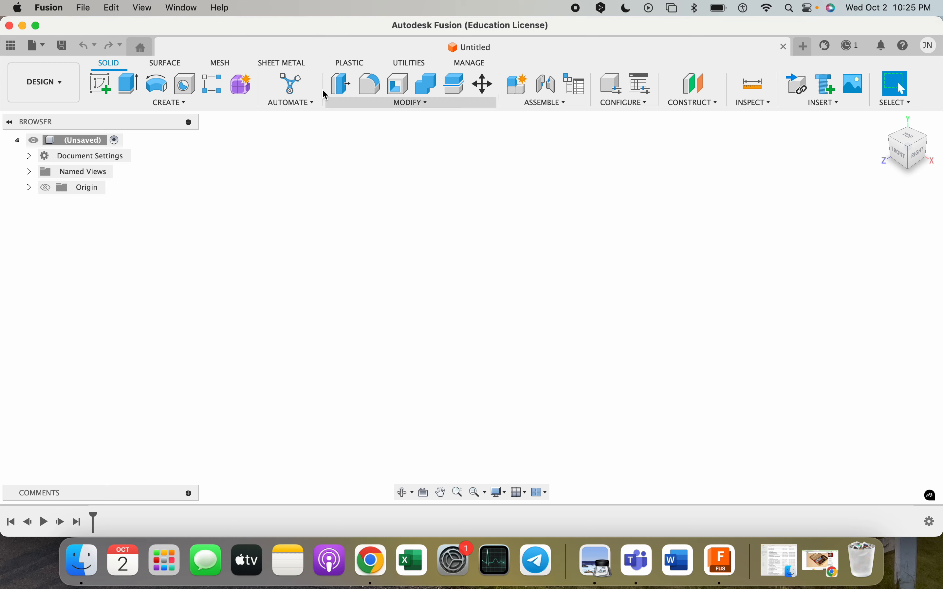
# Open the finished Minty Theremin Schematic v3 example from the Minty Theremin 2024 project folder
pyautogui.click(12, 45)
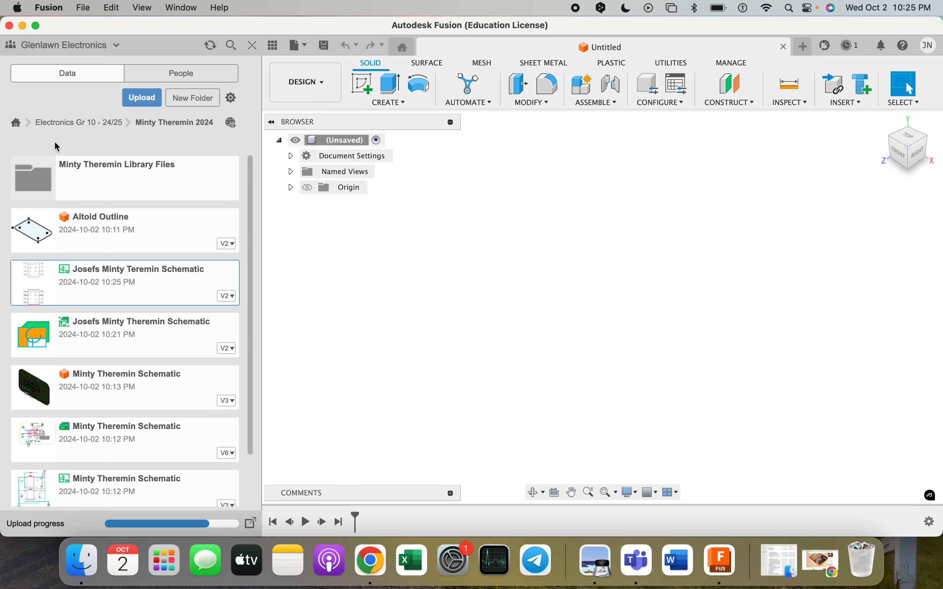
pyautogui.scroll(-2, 61, 196)
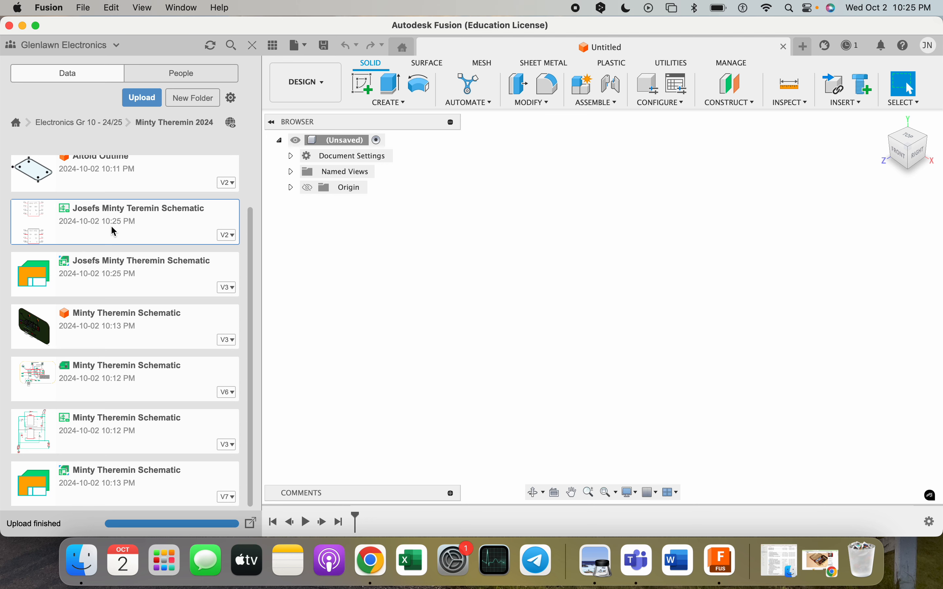
pyautogui.scroll(-2, 92, 322)
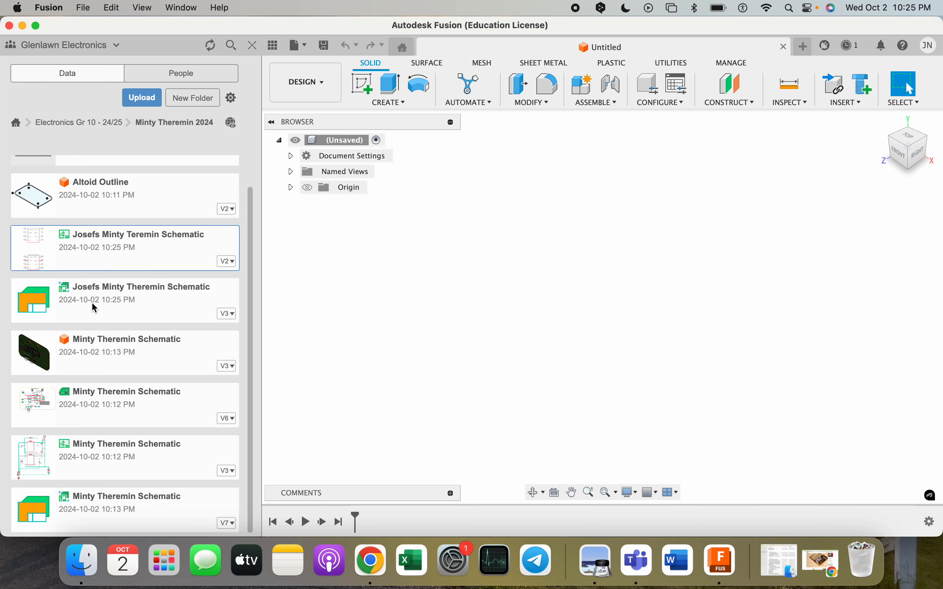
pyautogui.click(117, 452)
pyautogui.doubleClick(95, 451)
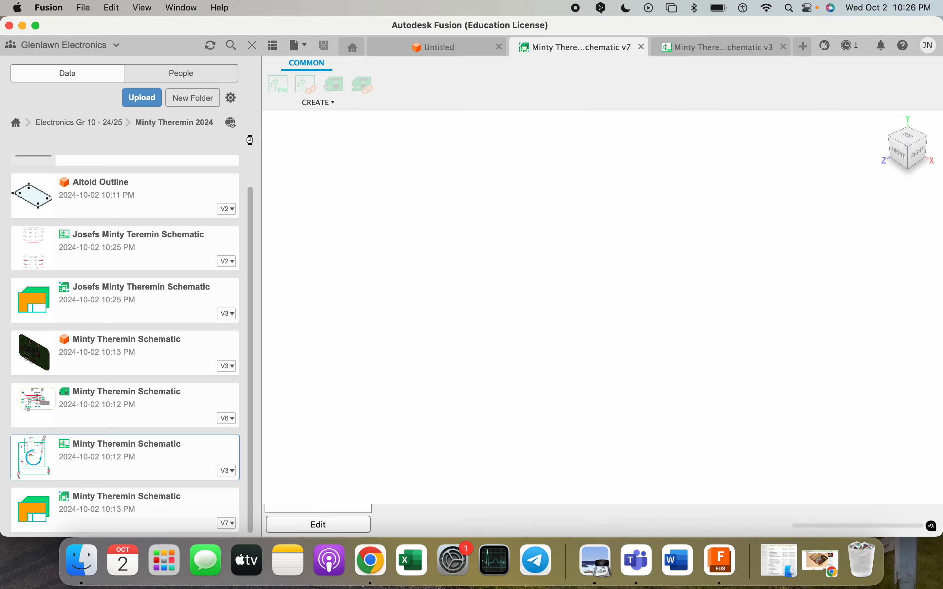
pyautogui.click(253, 45)
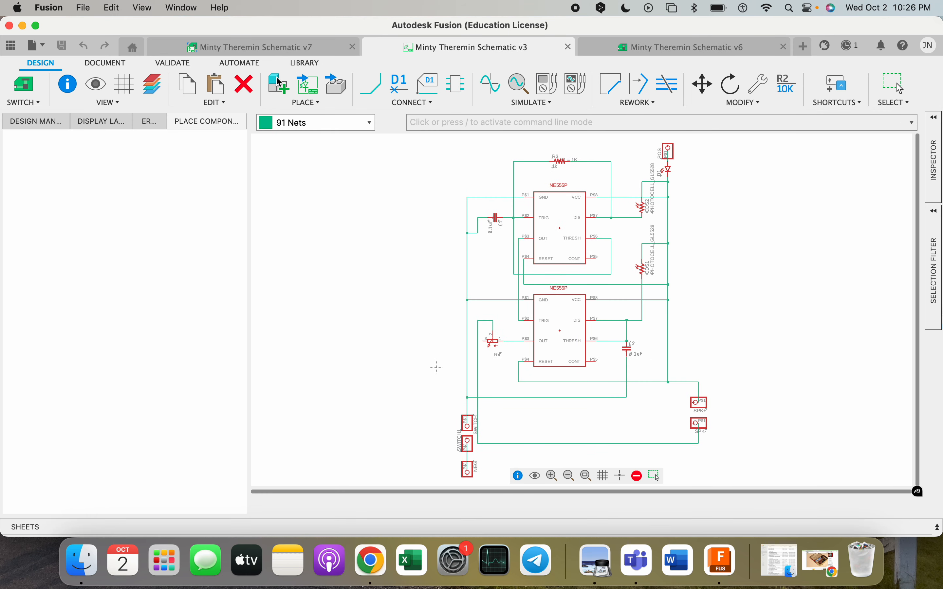
# Examine the example's Minty Theremin board layout v6, its schematic v3 and the electronics design overview v7
pyautogui.click(654, 49)
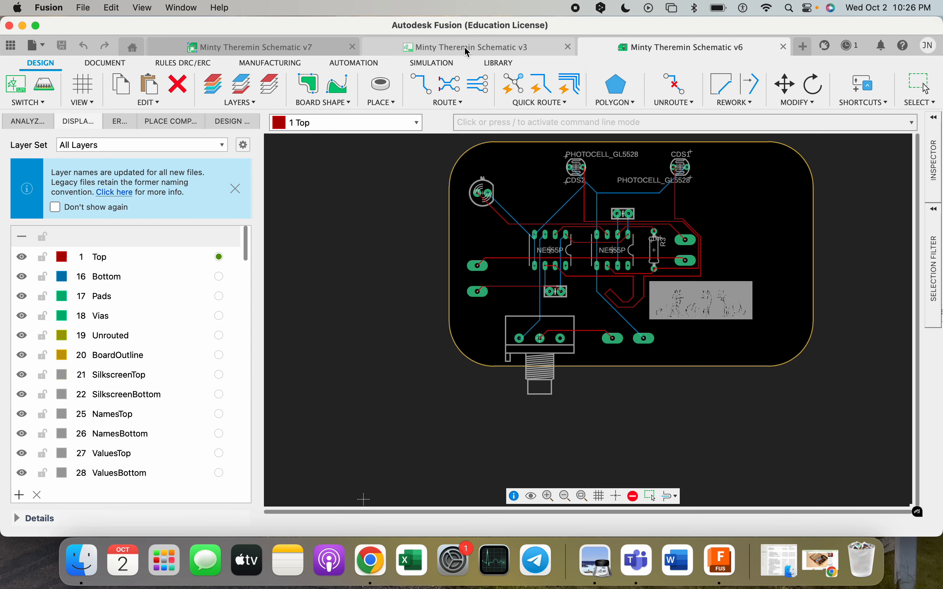
pyautogui.click(421, 48)
pyautogui.click(303, 47)
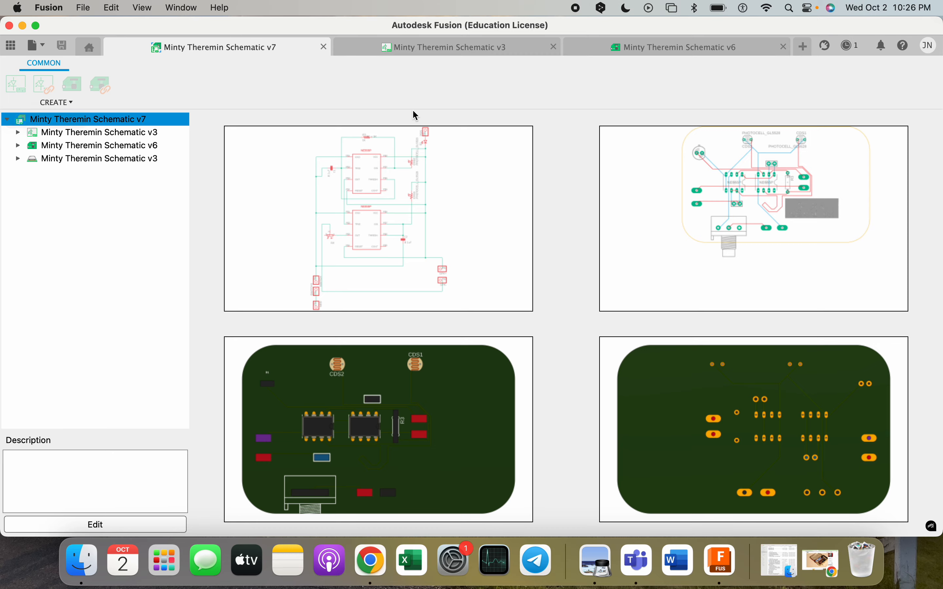
# Return to Minty Theremin Schematic v3 and place an NE555P timer in the empty area to the right of the finished circuit
pyautogui.click(446, 48)
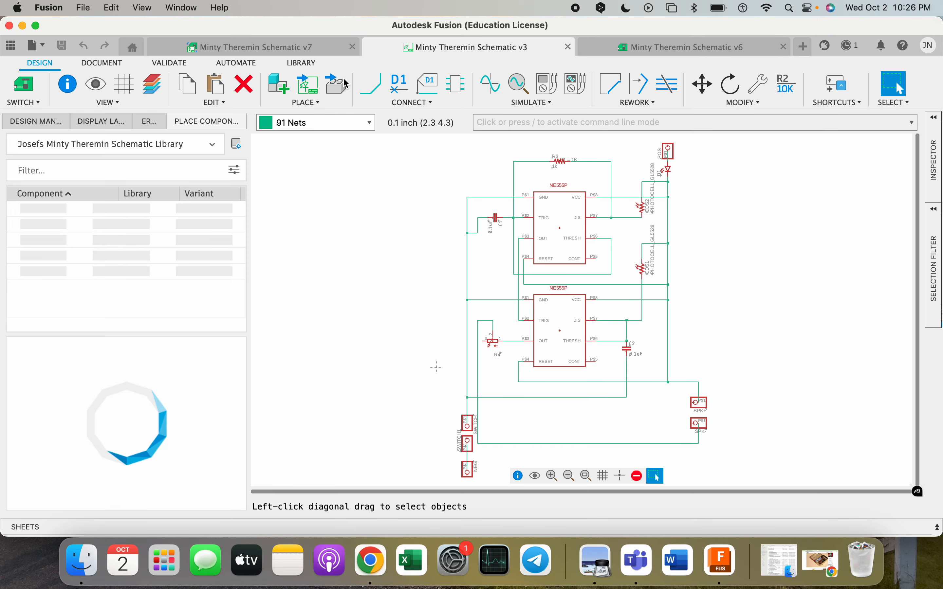
pyautogui.hscroll(5, 379, 234)
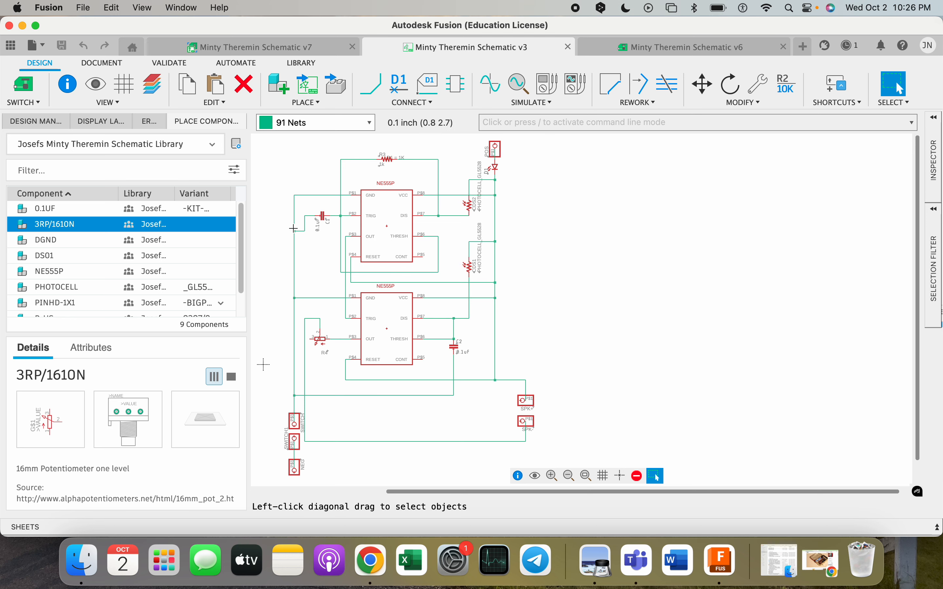
pyautogui.scroll(-2, 101, 253)
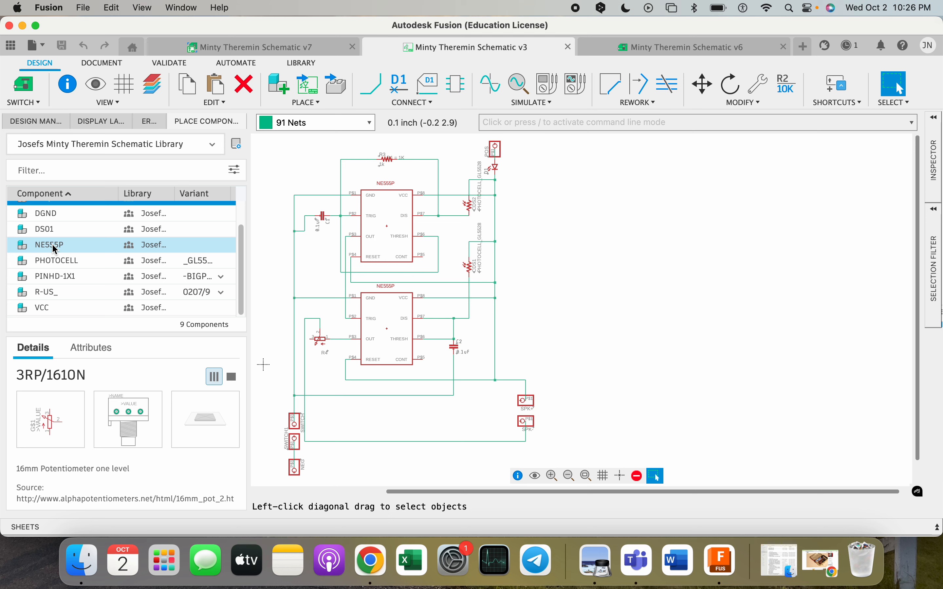
pyautogui.moveTo(55, 249); pyautogui.dragTo(716, 238)
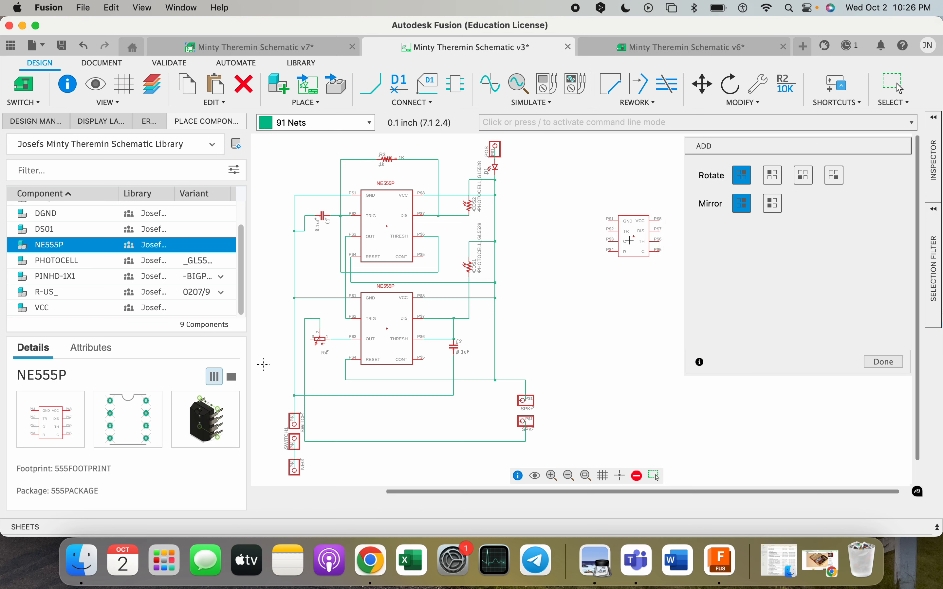
pyautogui.scroll(-1, 433, 211)
pyautogui.scroll(2, 617, 225)
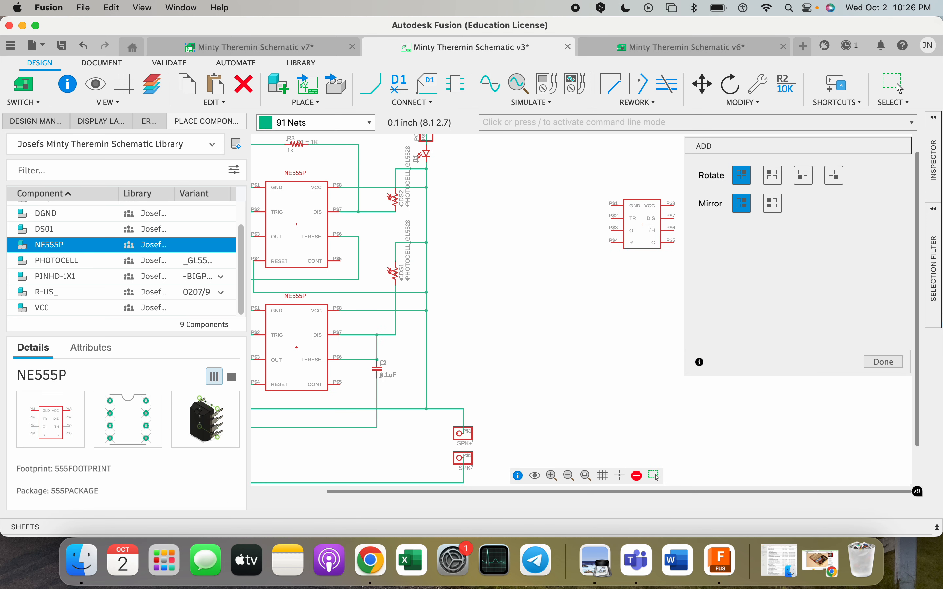
pyautogui.click(626, 224)
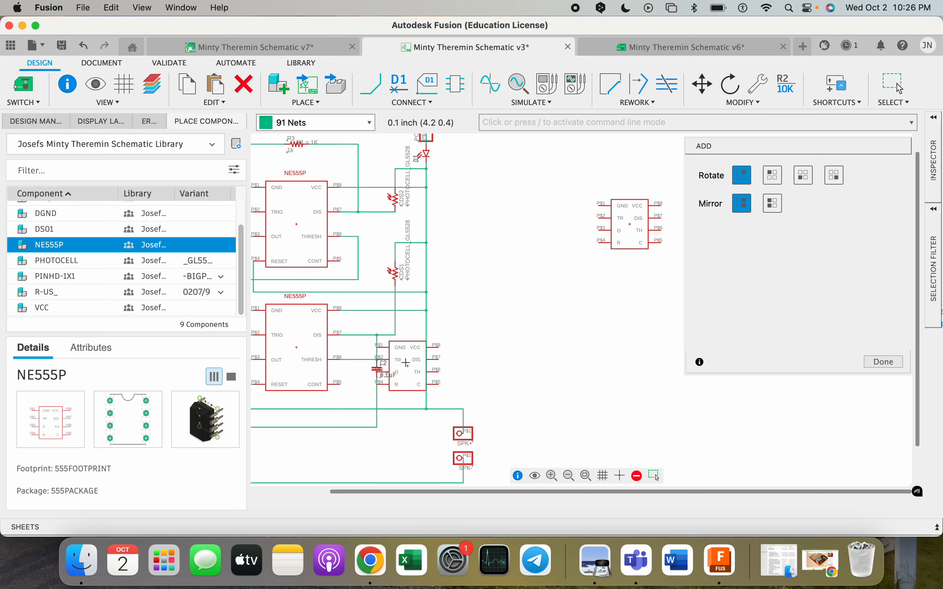
# Place a second NE555P timer directly below the first new one, vertically aligned with it, and end the placement
pyautogui.scroll(-1, 639, 265)
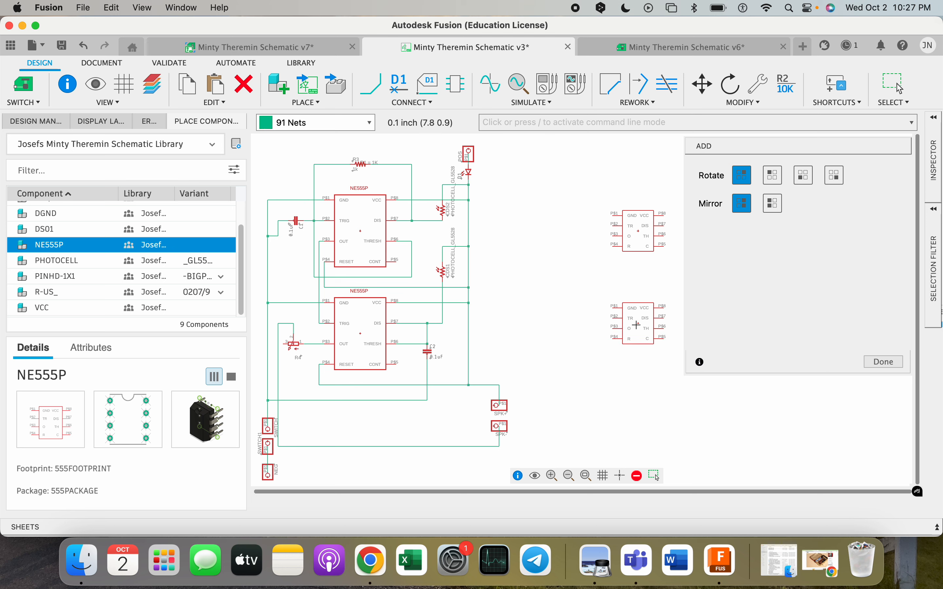
pyautogui.click(636, 325)
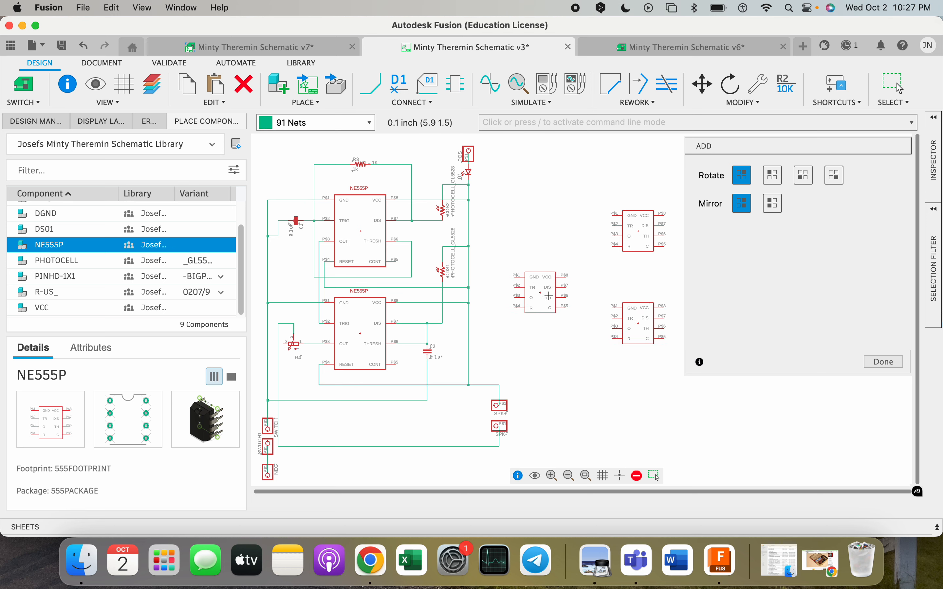
pyautogui.moveTo(555, 293); pyautogui.dragTo(509, 291, button='middle')
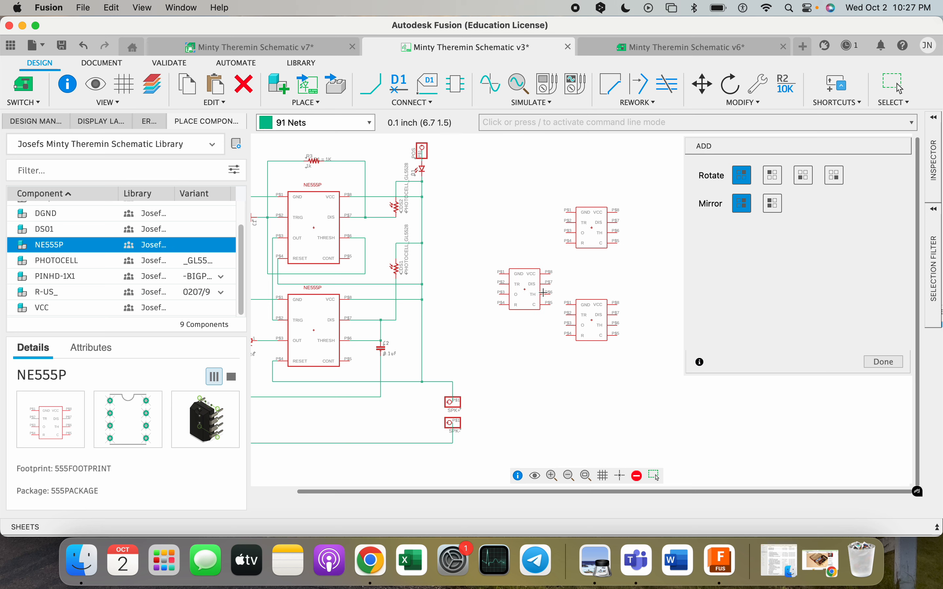
pyautogui.moveTo(616, 289)
pyautogui.mouseDown(button='middle')
pyautogui.moveTo(544, 290)
pyautogui.moveTo(634, 284)
pyautogui.moveTo(606, 278)
pyautogui.moveTo(630, 277)
pyautogui.mouseUp(button='middle')
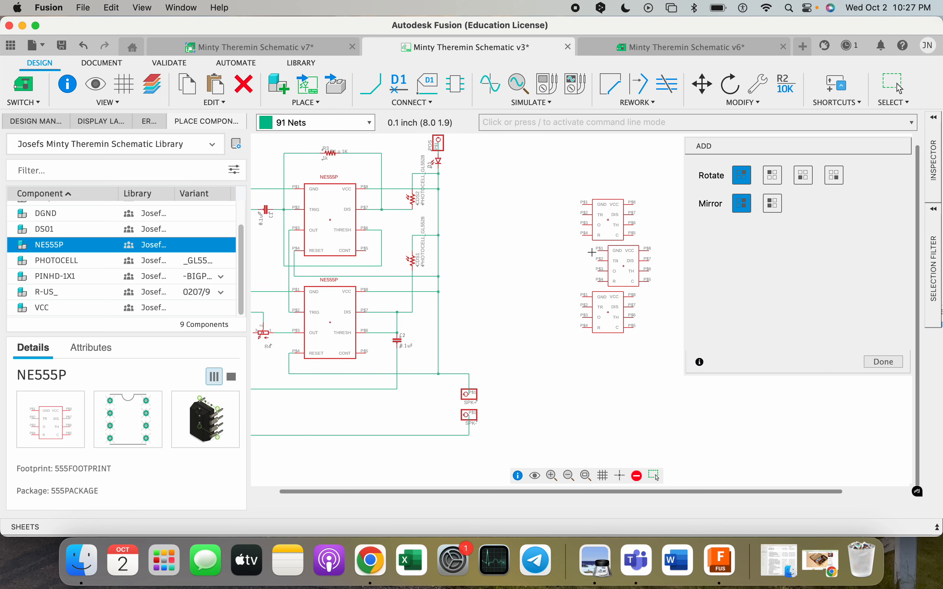
pyautogui.press('Escape')
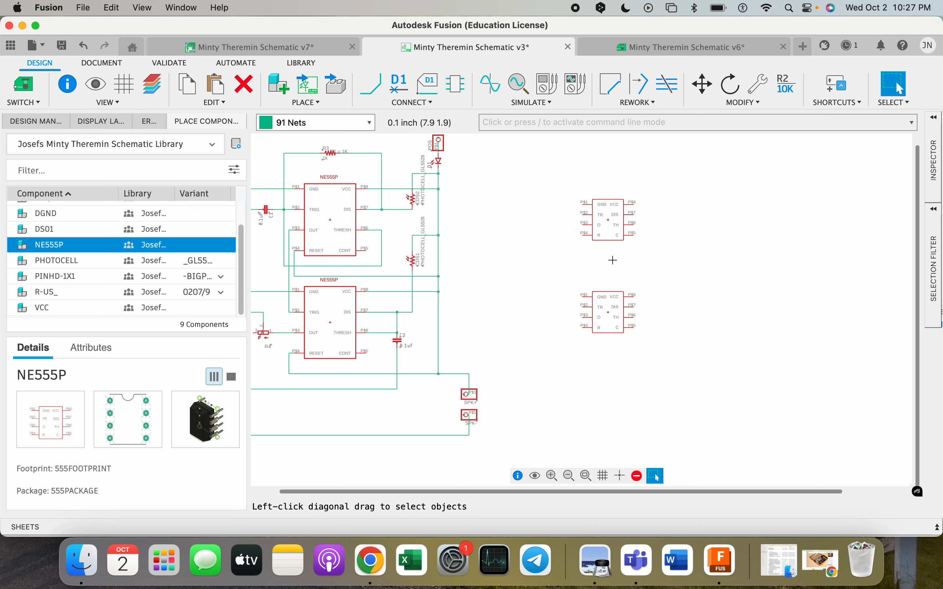
# Examine the finished circuit beside the two new timers, including the capacitor wired to the upper NE555P's TRIG pin
pyautogui.hscroll(5, 590, 258)
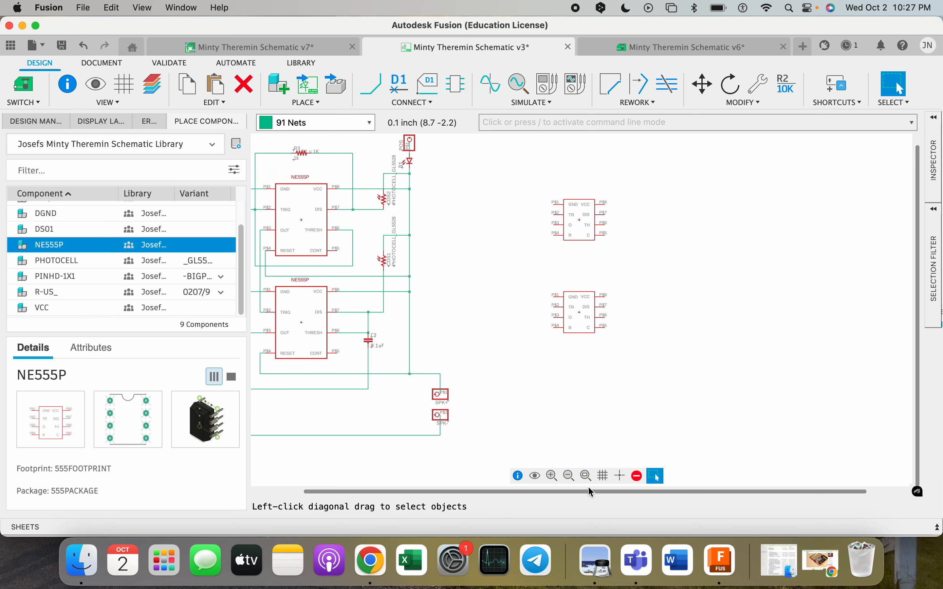
pyautogui.moveTo(589, 492); pyautogui.dragTo(494, 487)
pyautogui.moveTo(918, 266); pyautogui.dragTo(919, 255)
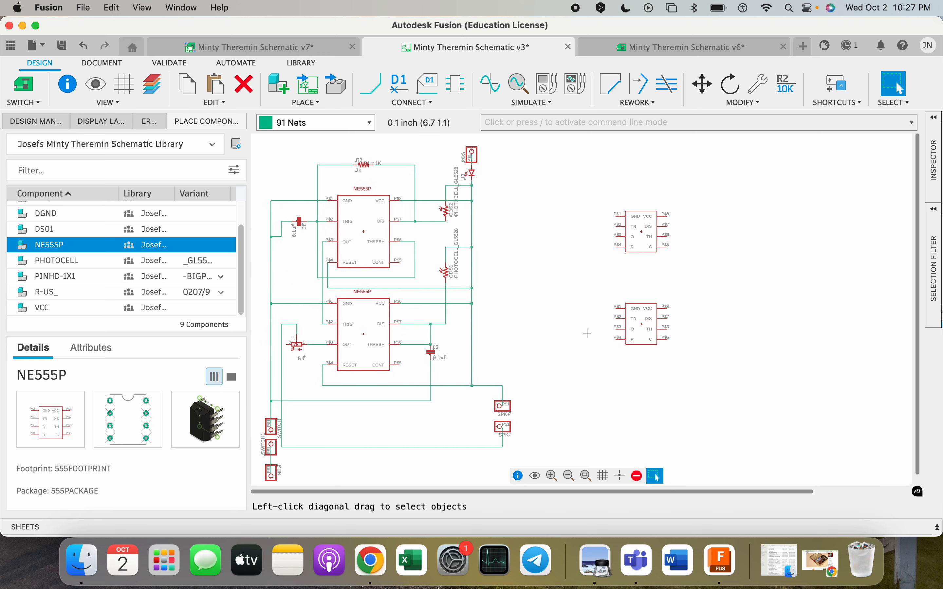
pyautogui.click(569, 476)
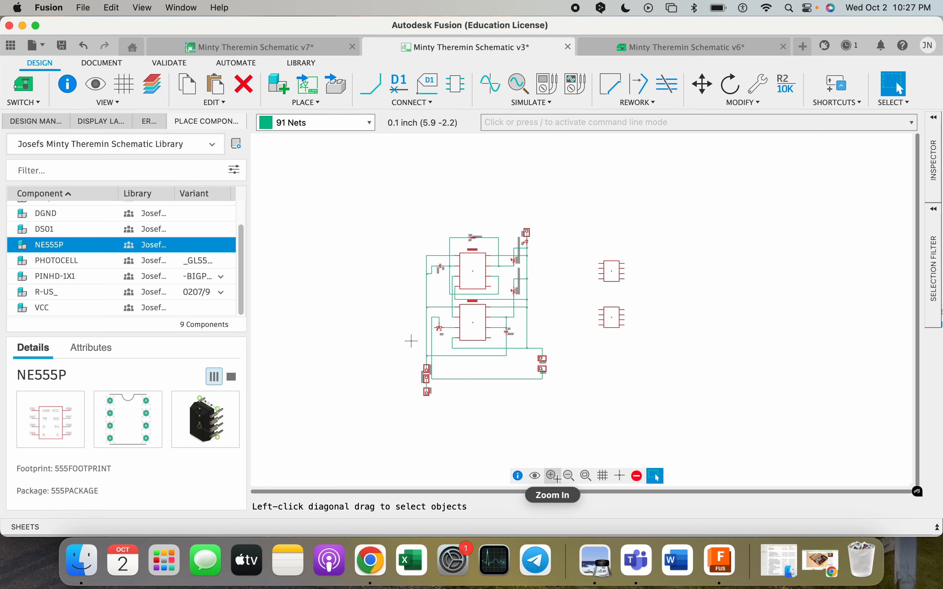
pyautogui.click(554, 476)
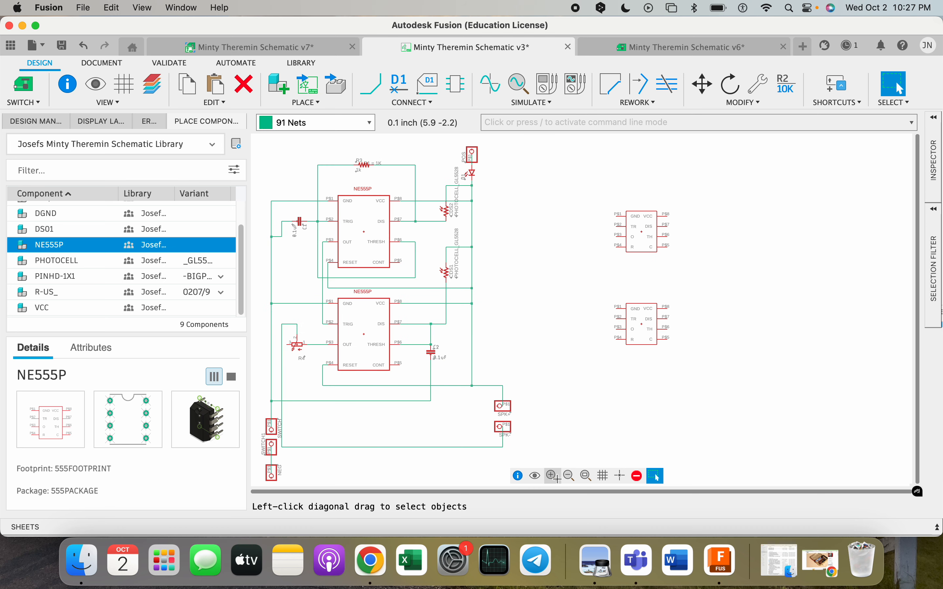
pyautogui.click(586, 476)
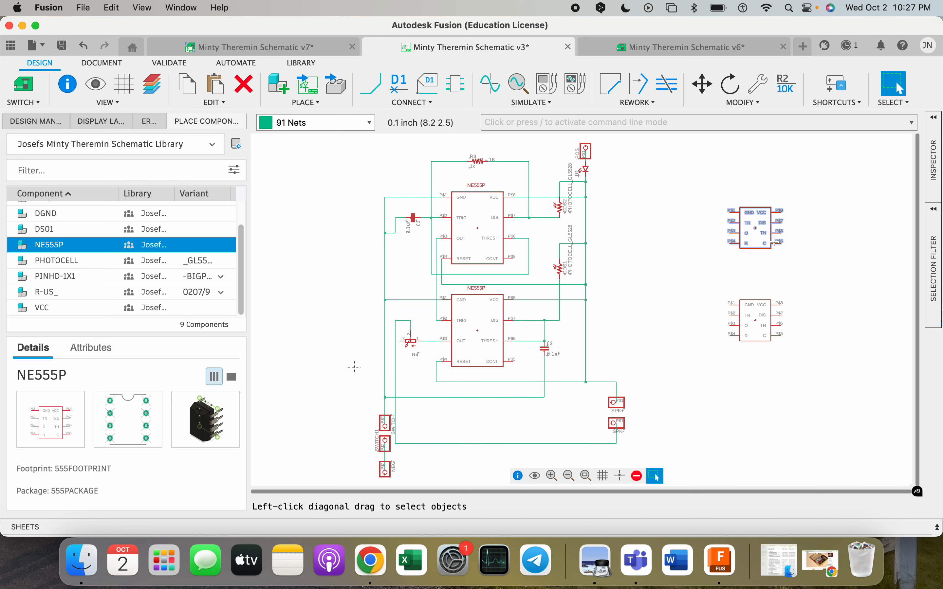
pyautogui.moveTo(797, 256); pyautogui.dragTo(679, 254, button='middle')
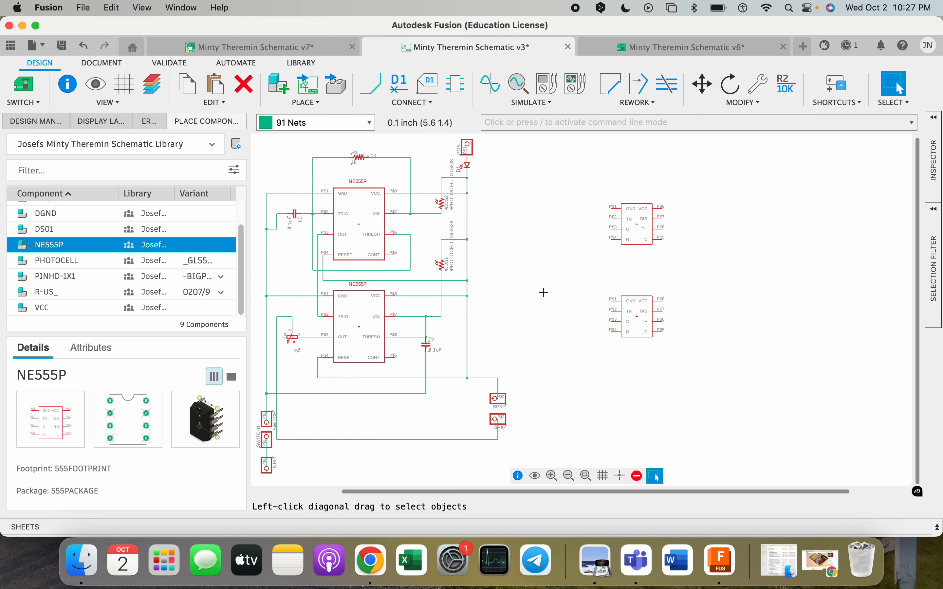
pyautogui.hscroll(-5, 543, 292)
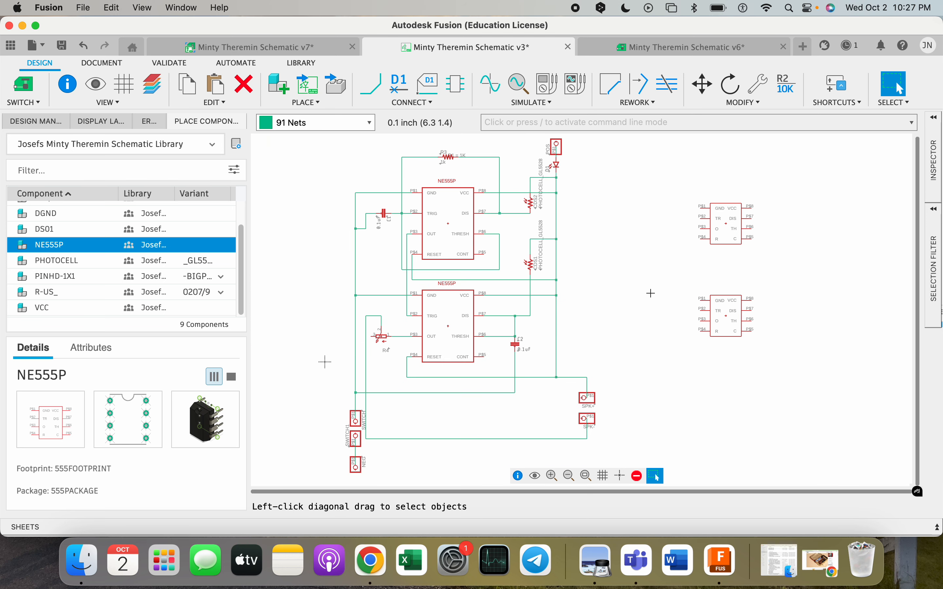
pyautogui.hscroll(3, 596, 294)
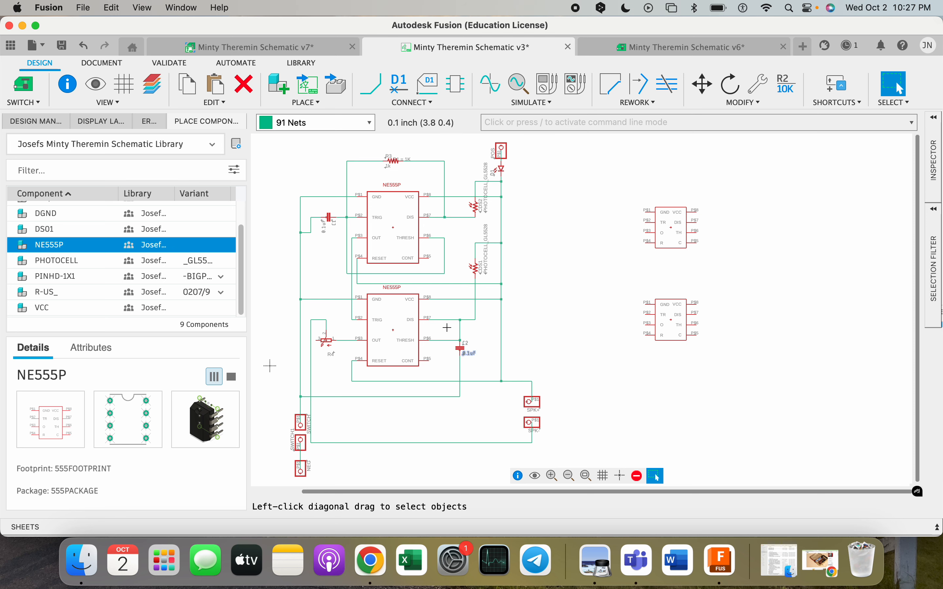
pyautogui.scroll(5, 319, 229)
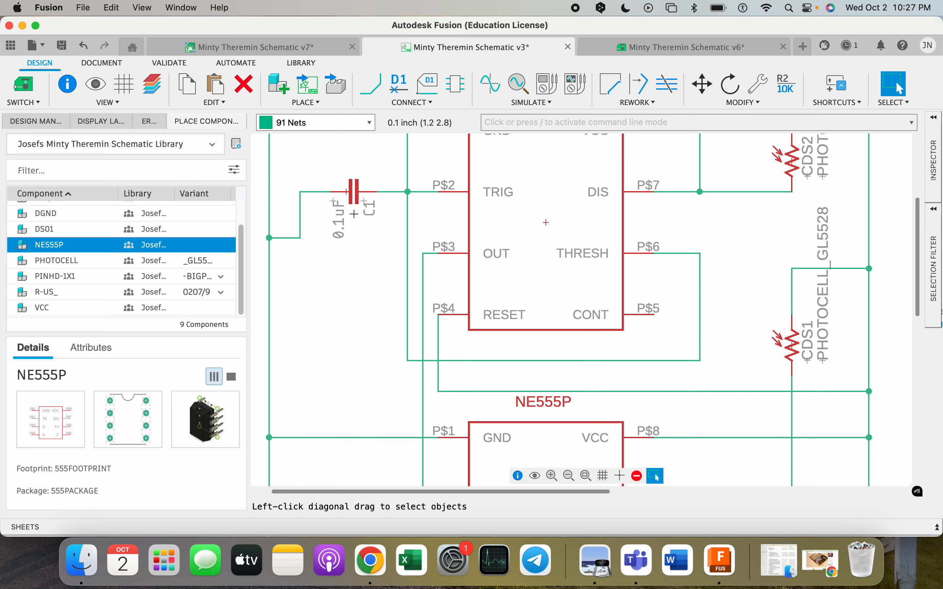
pyautogui.scroll(-4, 338, 215)
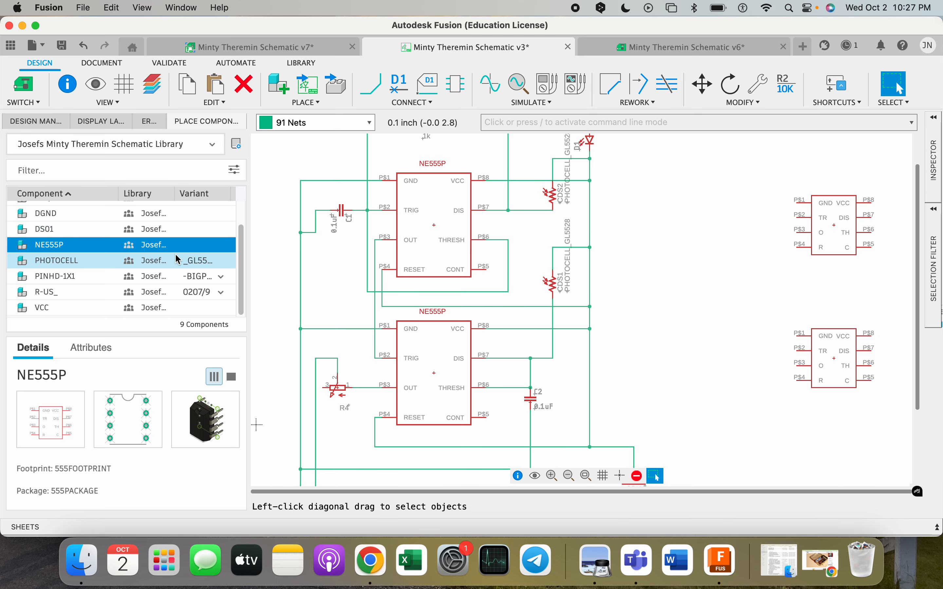
# Place a 0.1UF capacitor, rotated a quarter turn to lie horizontally, to the left of the upper new NE555P timer
pyautogui.scroll(2, 104, 248)
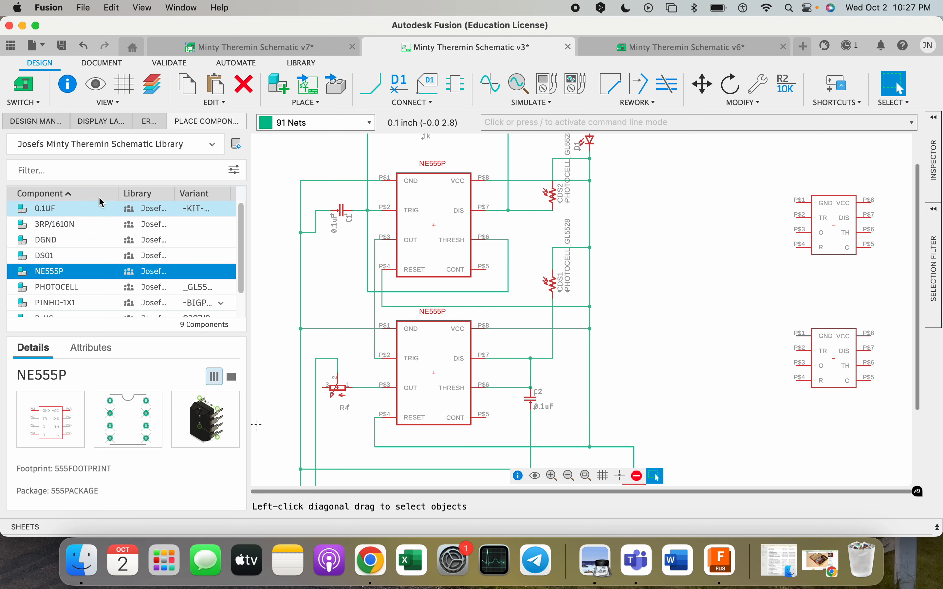
pyautogui.click(66, 210)
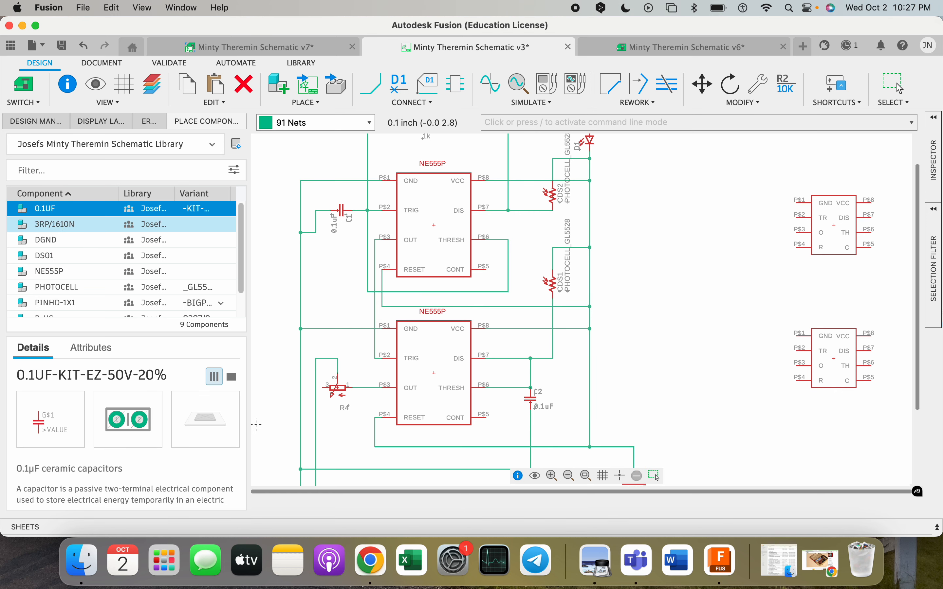
pyautogui.doubleClick(56, 212)
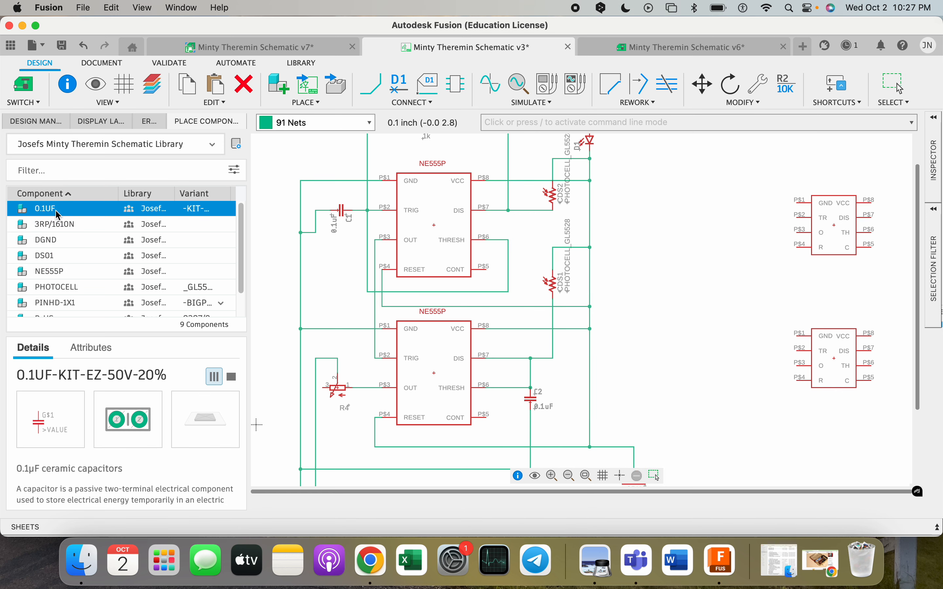
pyautogui.moveTo(627, 267); pyautogui.dragTo(516, 263, button='middle')
pyautogui.scroll(-5, 516, 262)
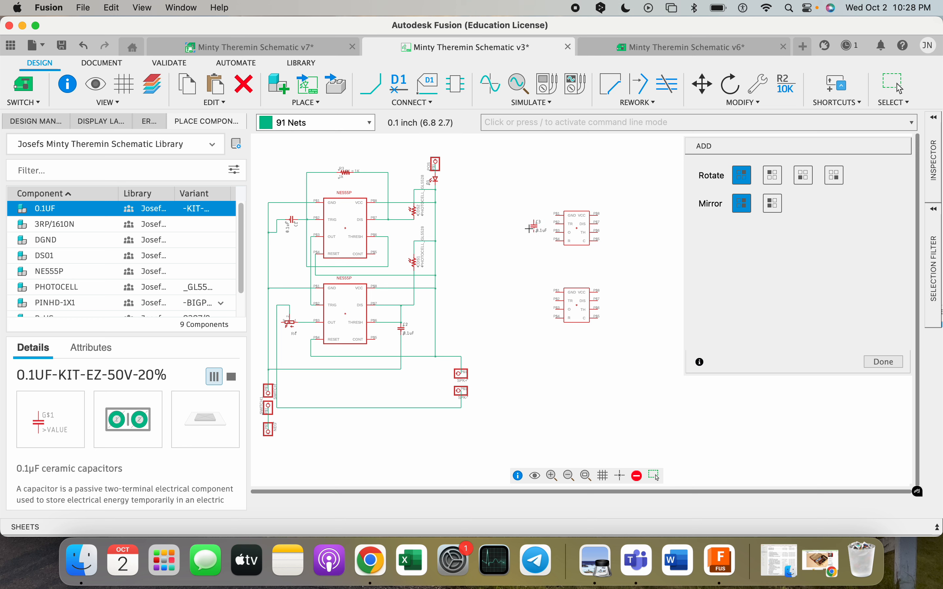
pyautogui.rightClick(535, 228)
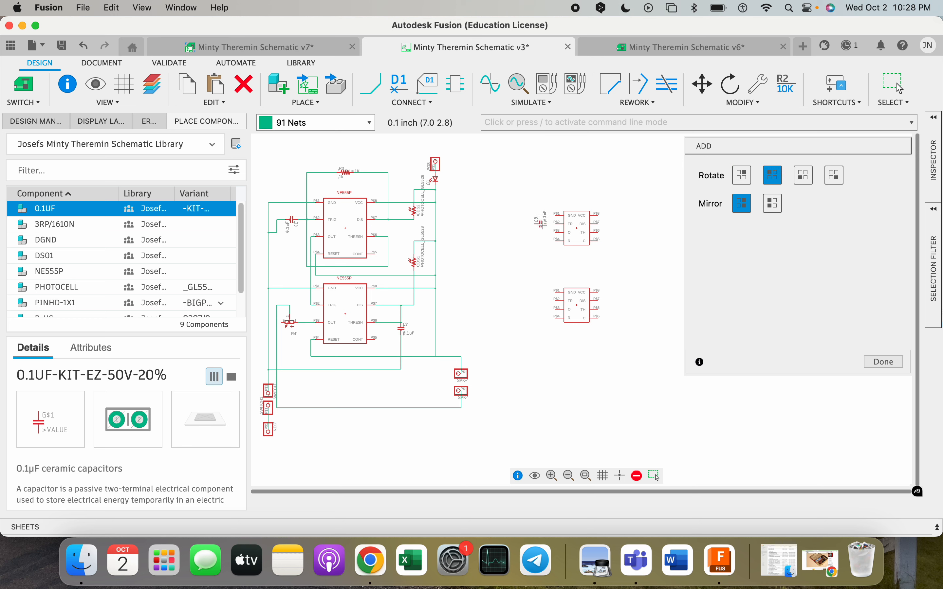
pyautogui.click(534, 225)
# Place a second 0.1UF capacitor horizontally, with its labels below, to the right of the lower new NE555P timer and end the placement
pyautogui.scroll(5, 619, 309)
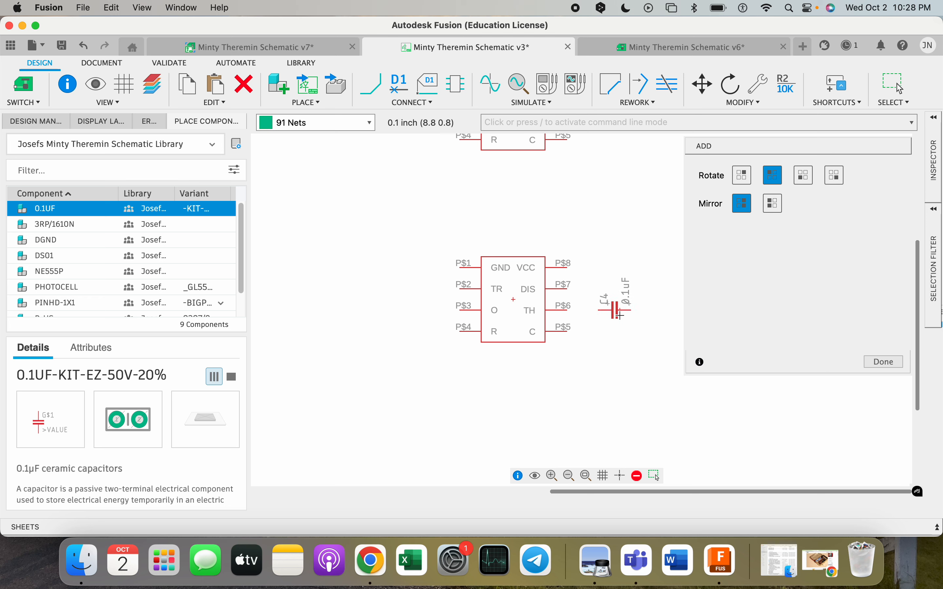
pyautogui.scroll(-5, 621, 315)
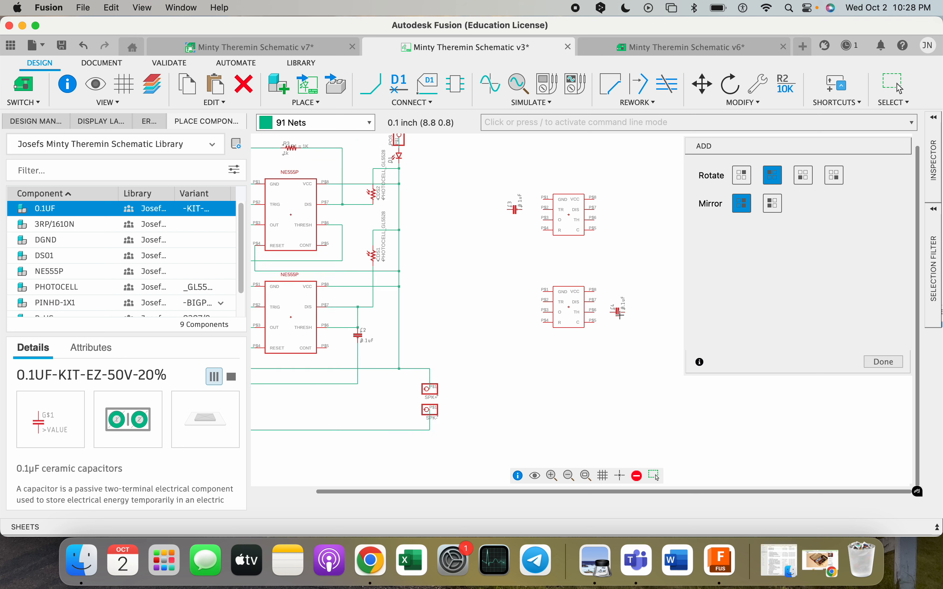
pyautogui.scroll(5, 619, 314)
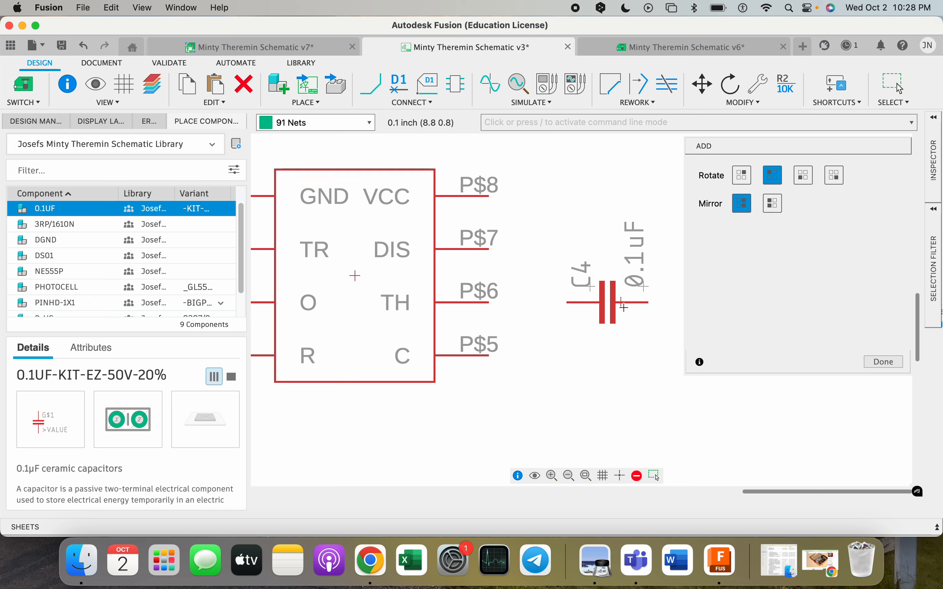
pyautogui.rightClick(624, 307)
pyautogui.rightClick(624, 308)
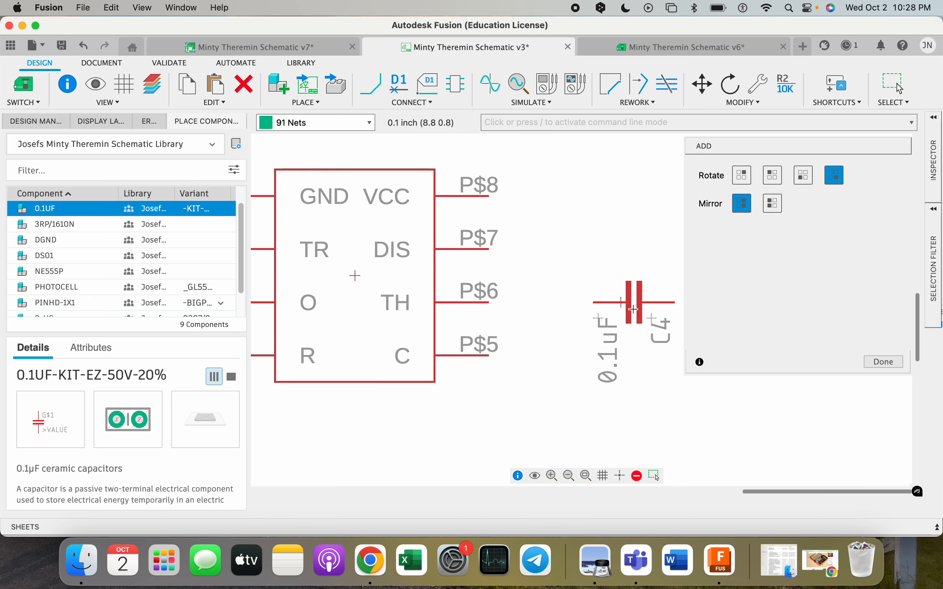
pyautogui.scroll(-5, 636, 309)
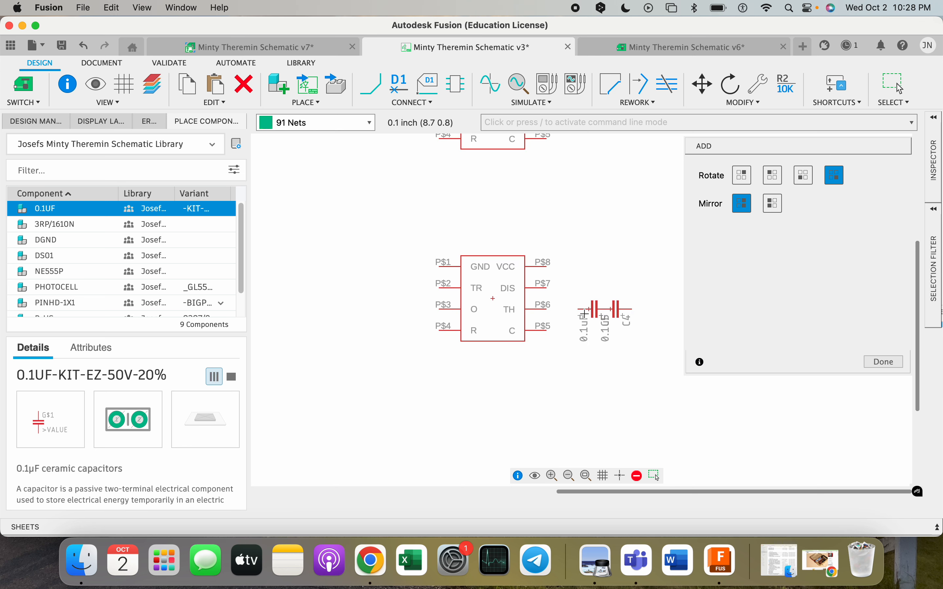
pyautogui.click(656, 476)
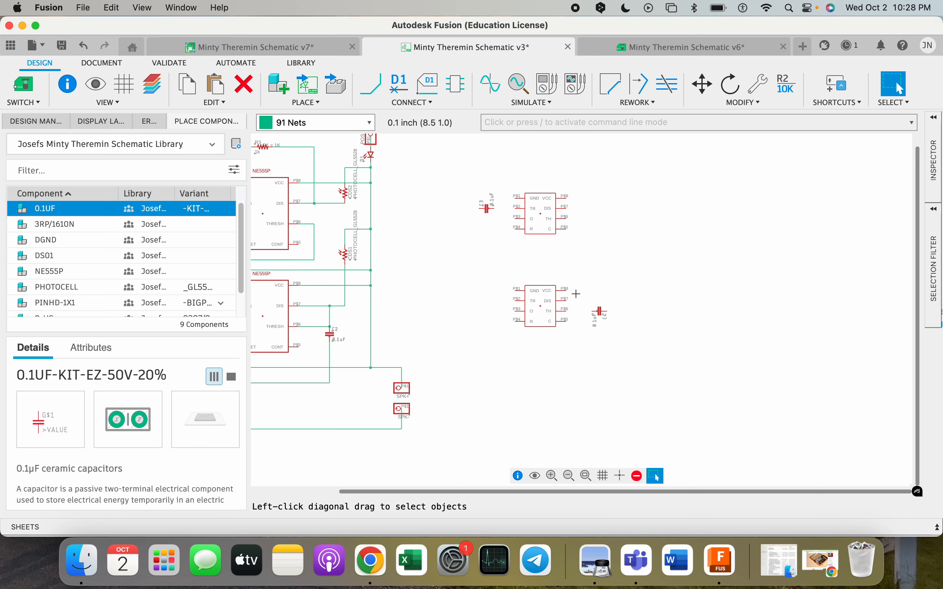
# Try to move the 0.1UF capacitor beside the lower new NE555P timer
pyautogui.click(599, 312)
pyautogui.press('m')
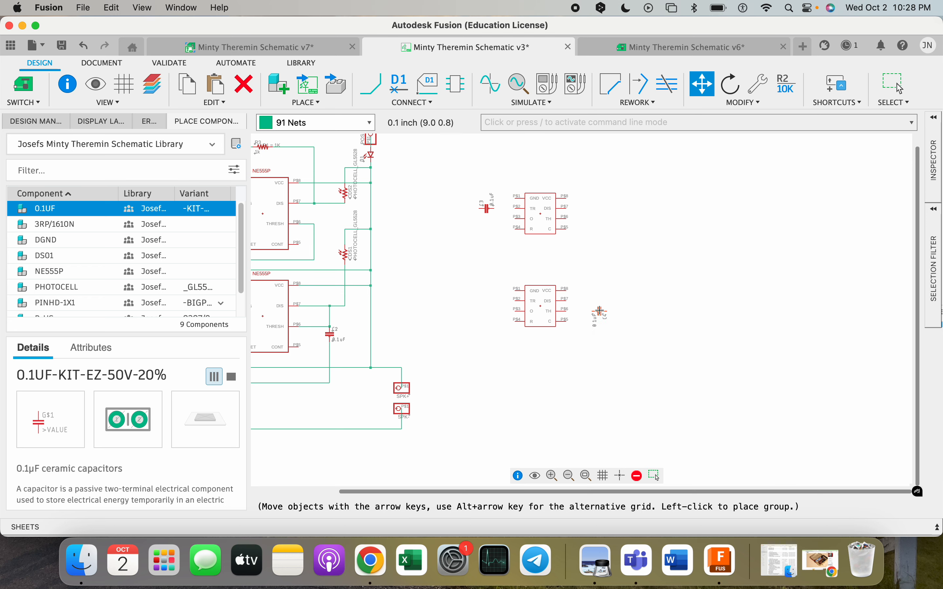
pyautogui.click(599, 312)
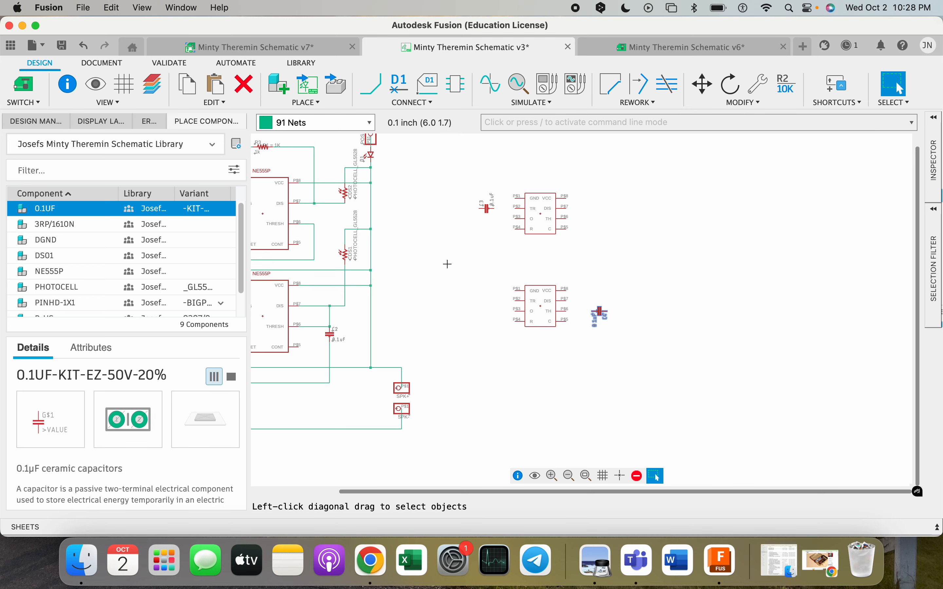
pyautogui.hscroll(-5, 458, 289)
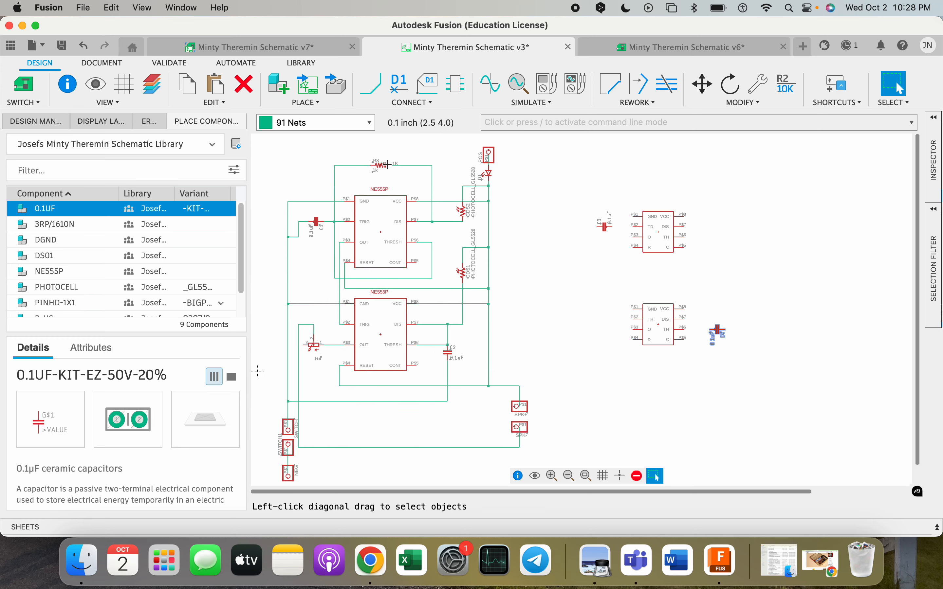
# Place an R-US_0207/9 resistor horizontally above the upper new NE555P timer, end the placement and show the resistor's properties
pyautogui.scroll(-2, 78, 254)
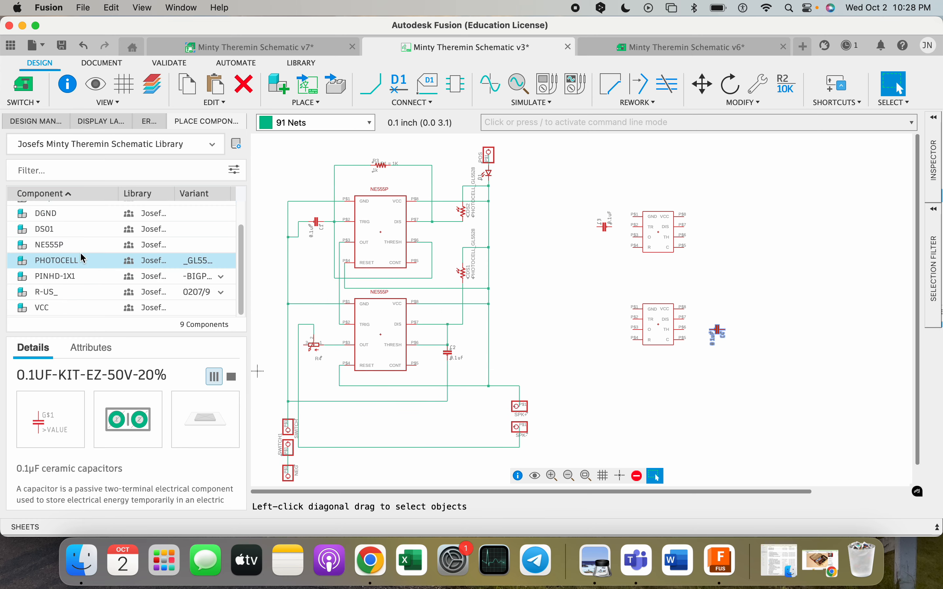
pyautogui.click(37, 293)
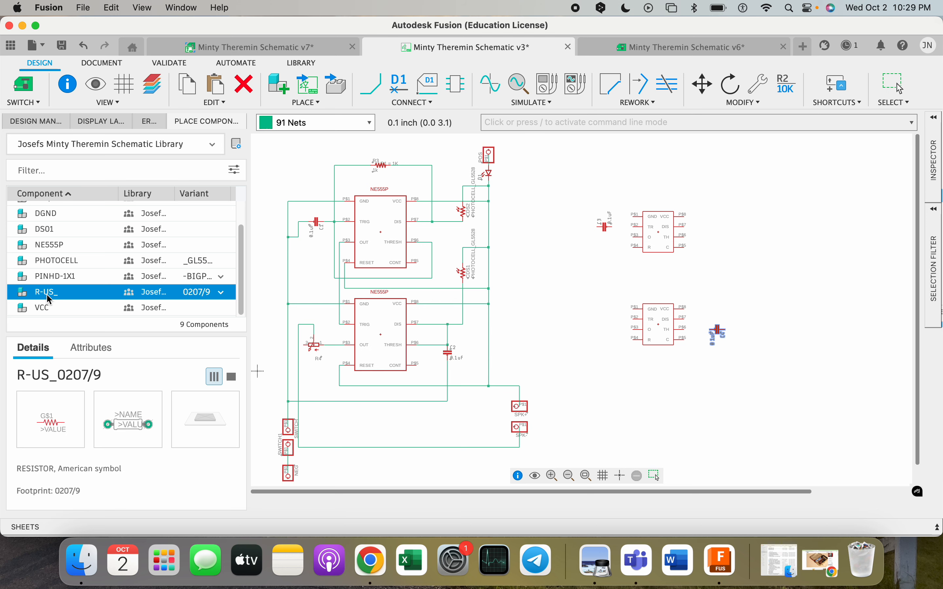
pyautogui.doubleClick(67, 296)
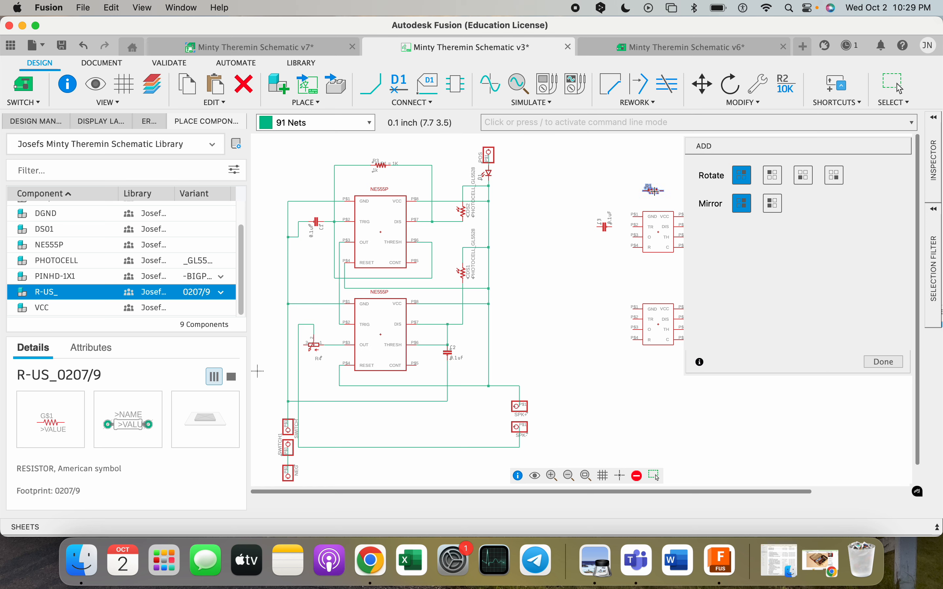
pyautogui.click(659, 192)
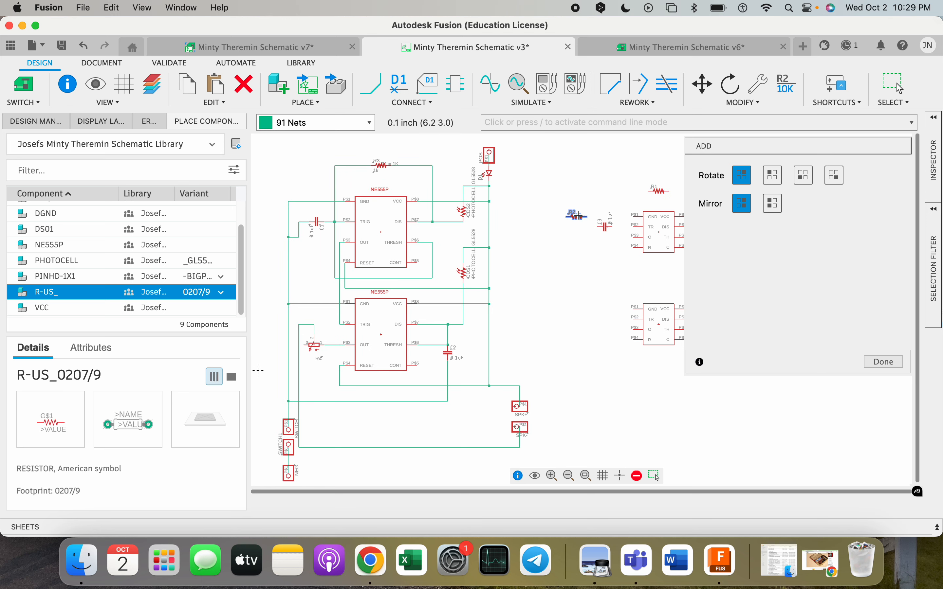
pyautogui.hscroll(5, 578, 211)
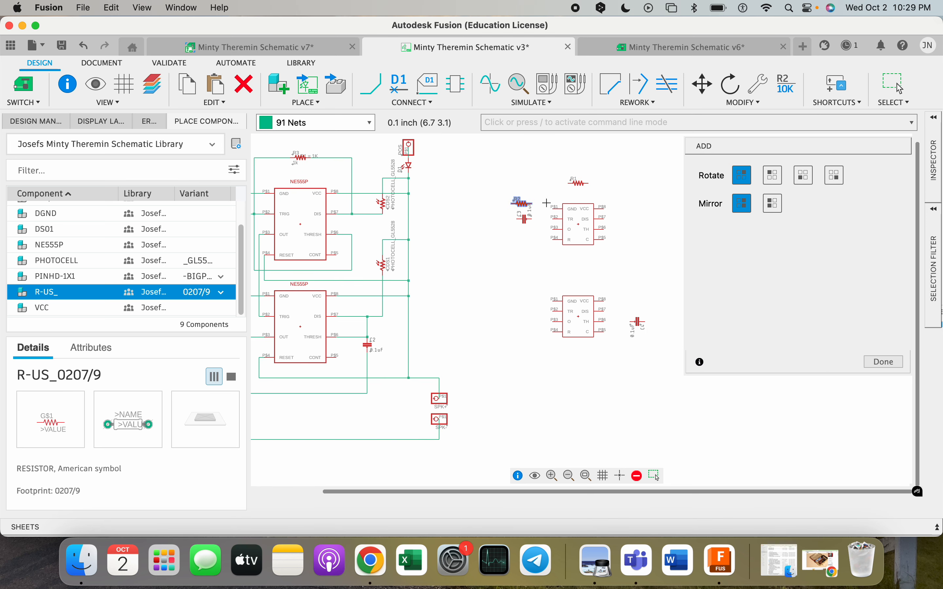
pyautogui.click(885, 362)
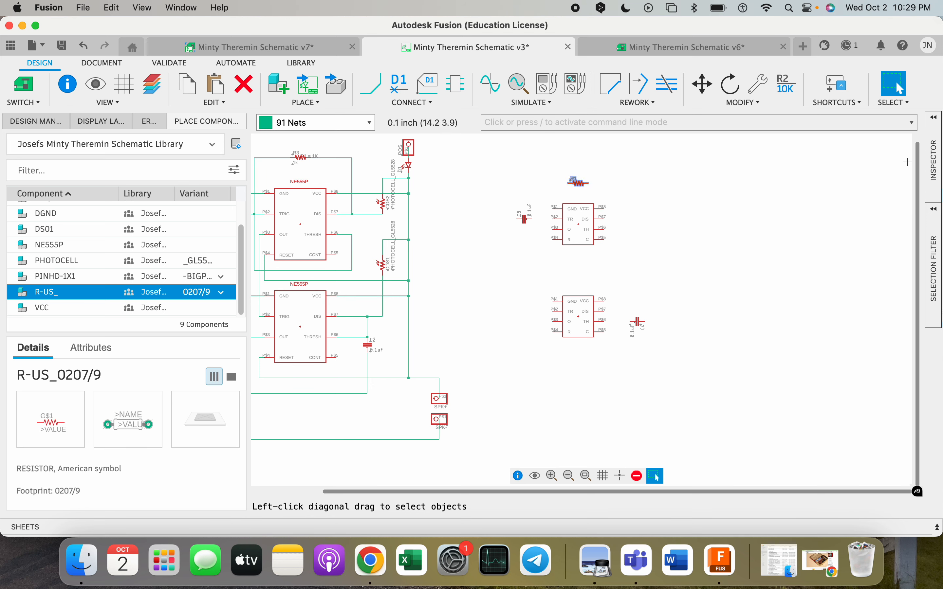
pyautogui.click(934, 171)
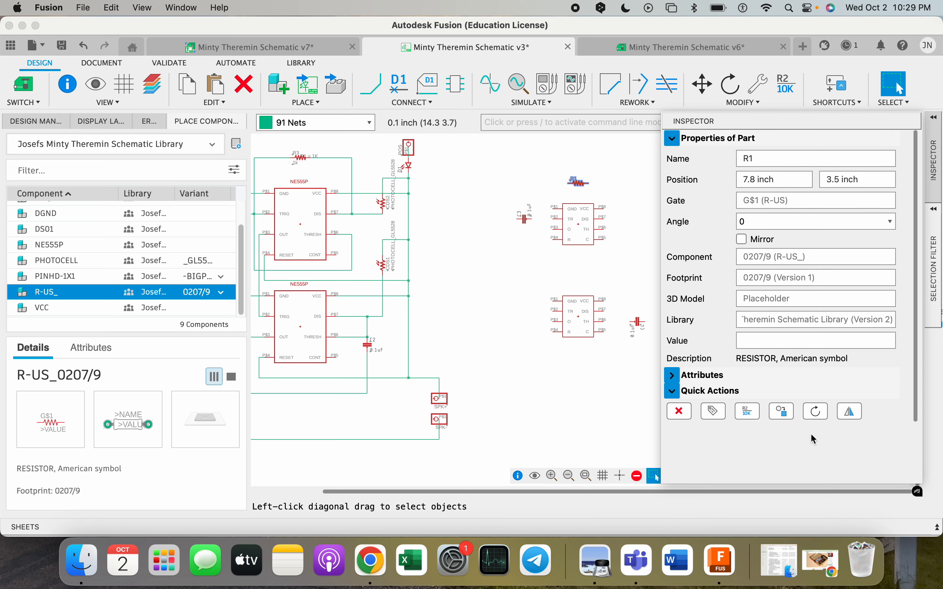
# Try rotating and mirroring the resistor above the upper new NE555P timer to reposition its label
pyautogui.click(818, 414)
pyautogui.click(826, 414)
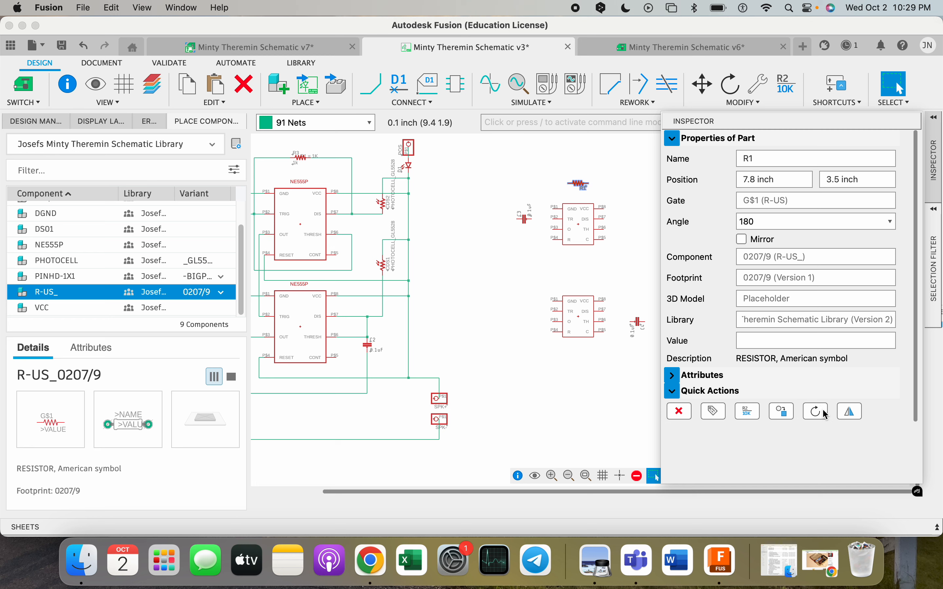
pyautogui.click(826, 414)
pyautogui.click(826, 414)
pyautogui.click(849, 413)
pyautogui.click(849, 413)
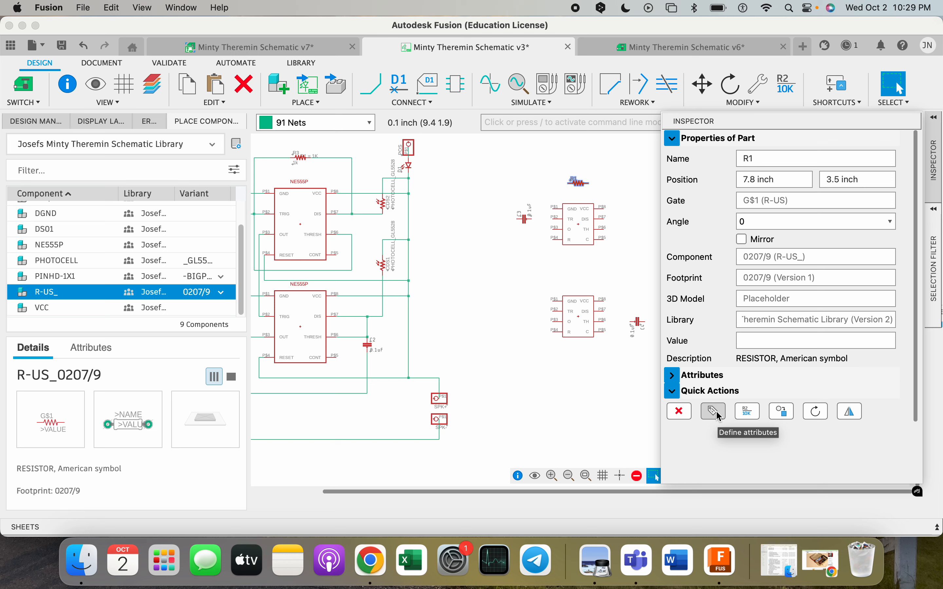
# Set the value of the resistor above the upper new NE555P timer to 1k and deselect it
pyautogui.click(755, 418)
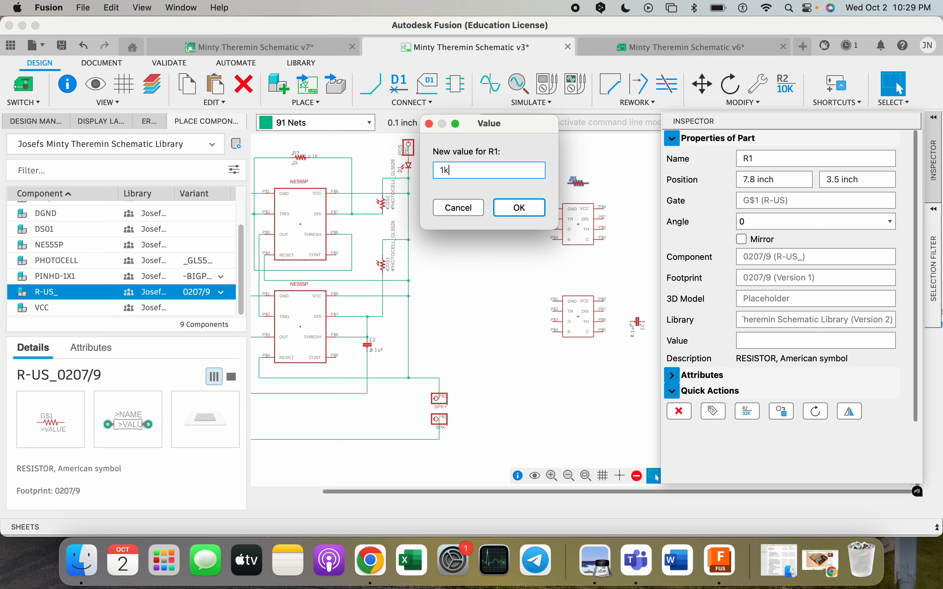
pyautogui.click(521, 207)
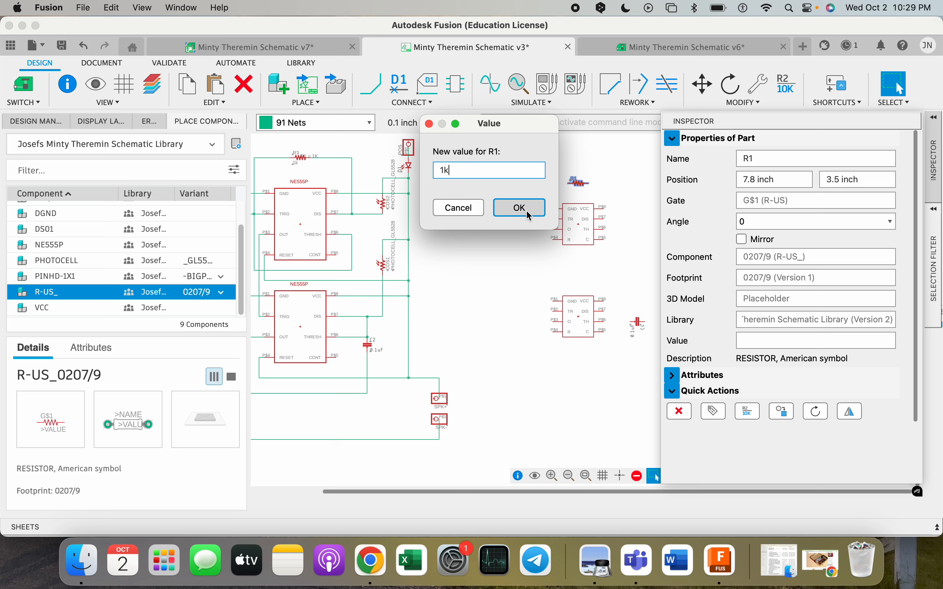
pyautogui.click(527, 211)
pyautogui.scroll(2, 562, 180)
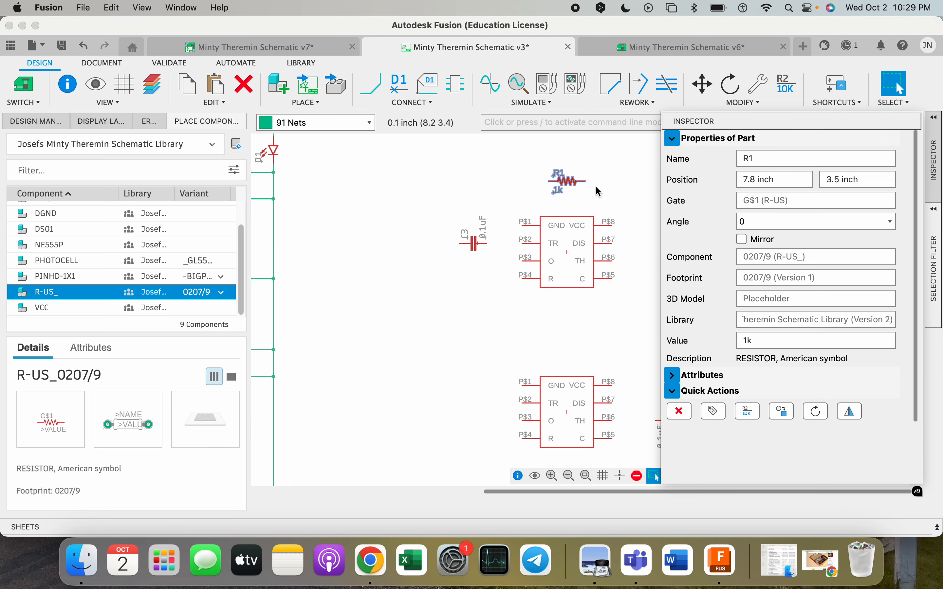
pyautogui.click(557, 196)
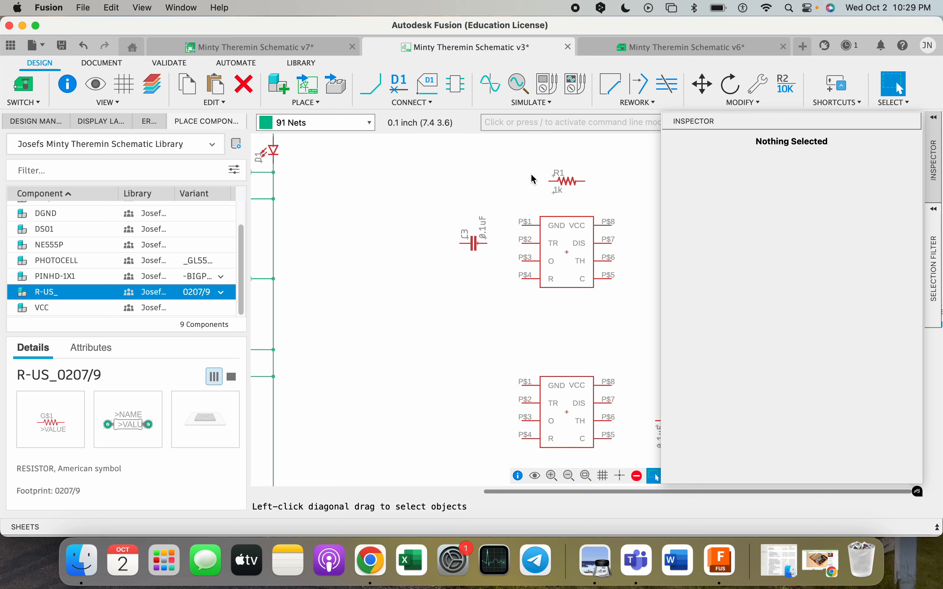
# Examine the potentiometer beside the finished circuit's lower timer and compare it with the 3RP/1610N, 0.1UF and DGND library components
pyautogui.scroll(-2, 475, 159)
pyautogui.moveTo(498, 253); pyautogui.dragTo(563, 247, button='middle')
pyautogui.scroll(-2, 565, 253)
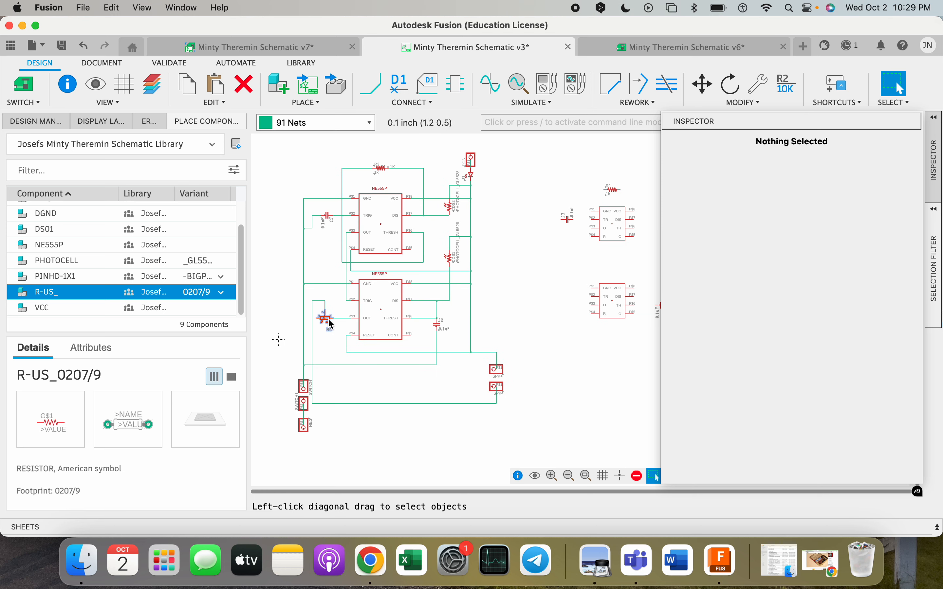
pyautogui.scroll(2, 137, 254)
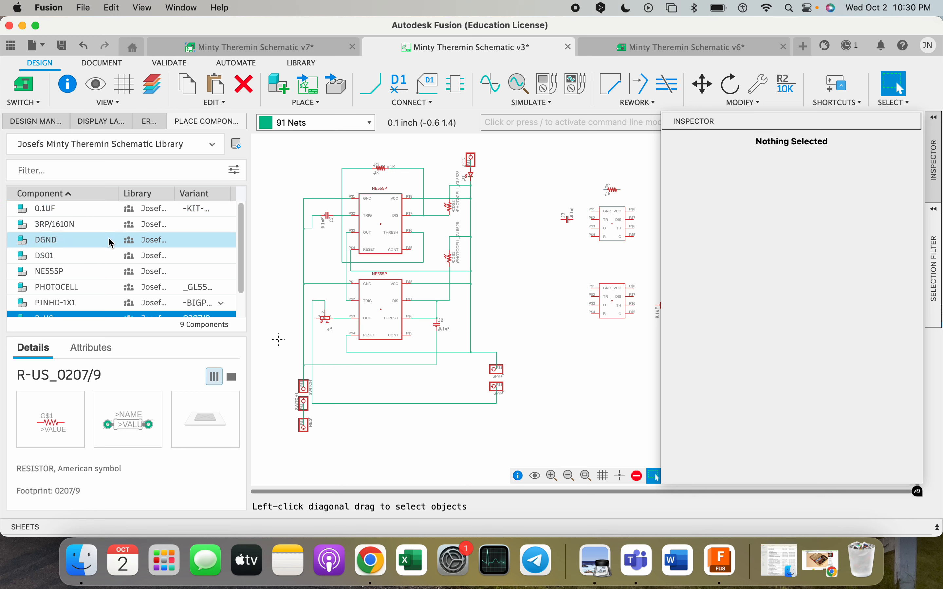
pyautogui.click(59, 227)
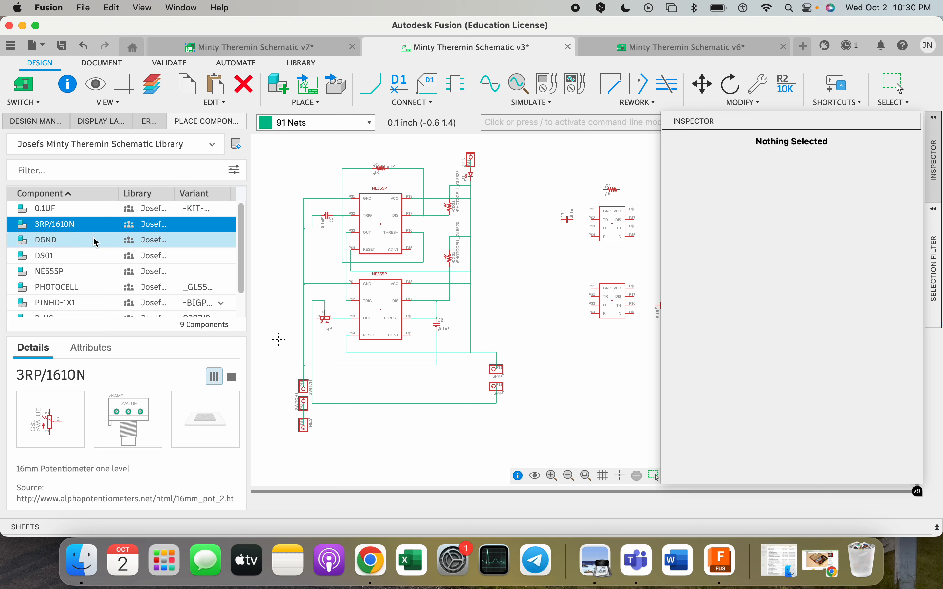
pyautogui.click(55, 212)
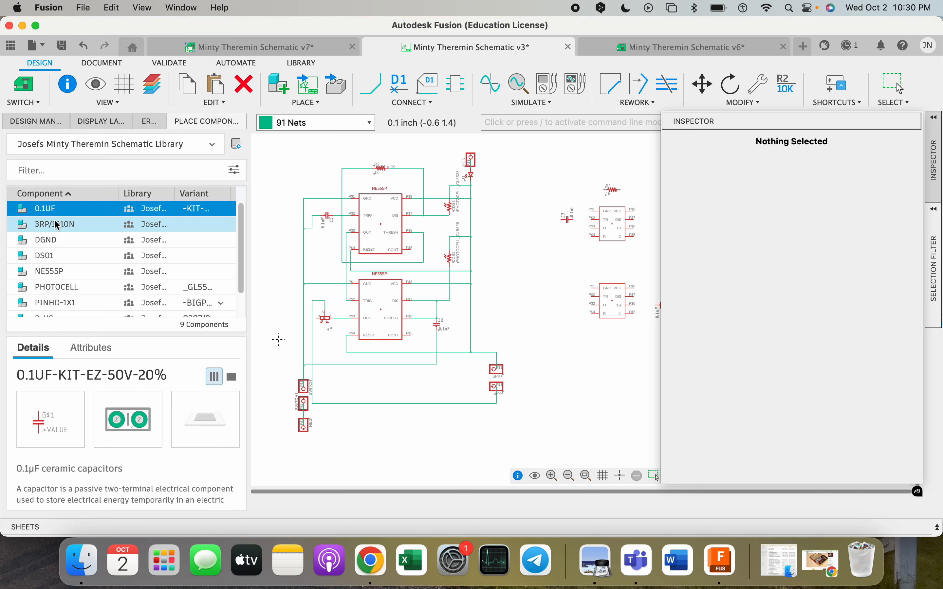
pyautogui.click(55, 220)
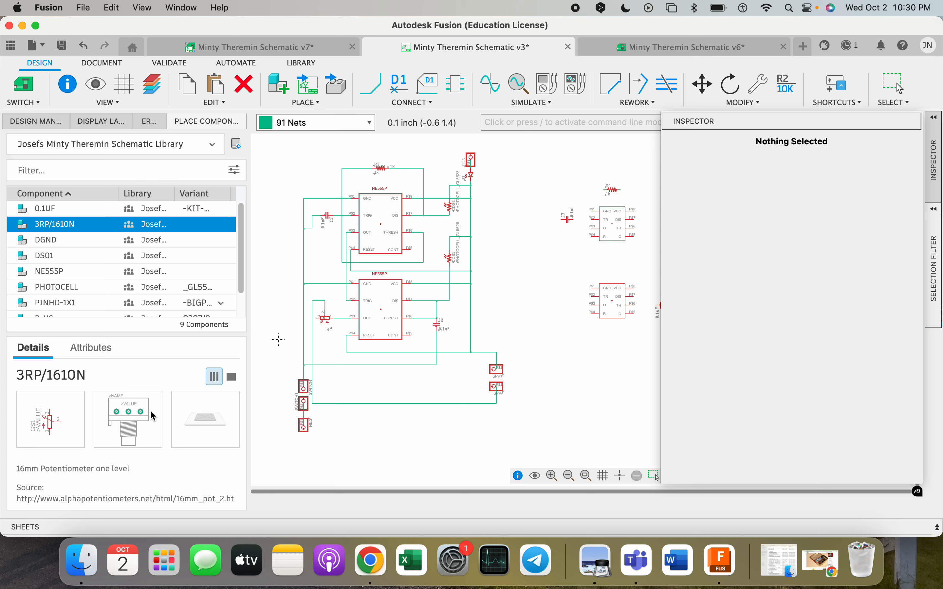
pyautogui.click(55, 242)
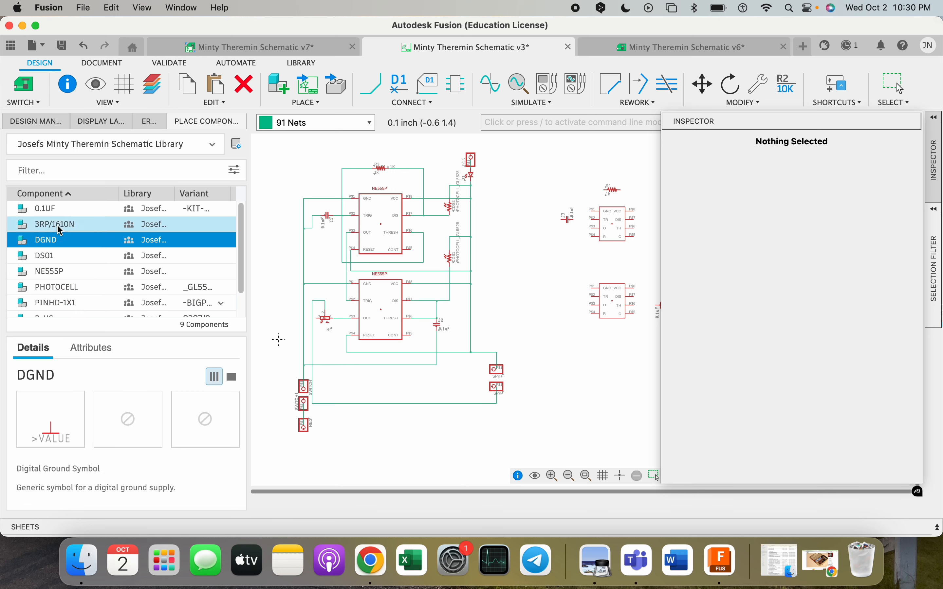
# Begin adding a 3RP/1610N potentiometer from the library and rotate it a quarter turn to lie horizontally
pyautogui.click(56, 224)
pyautogui.doubleClick(56, 225)
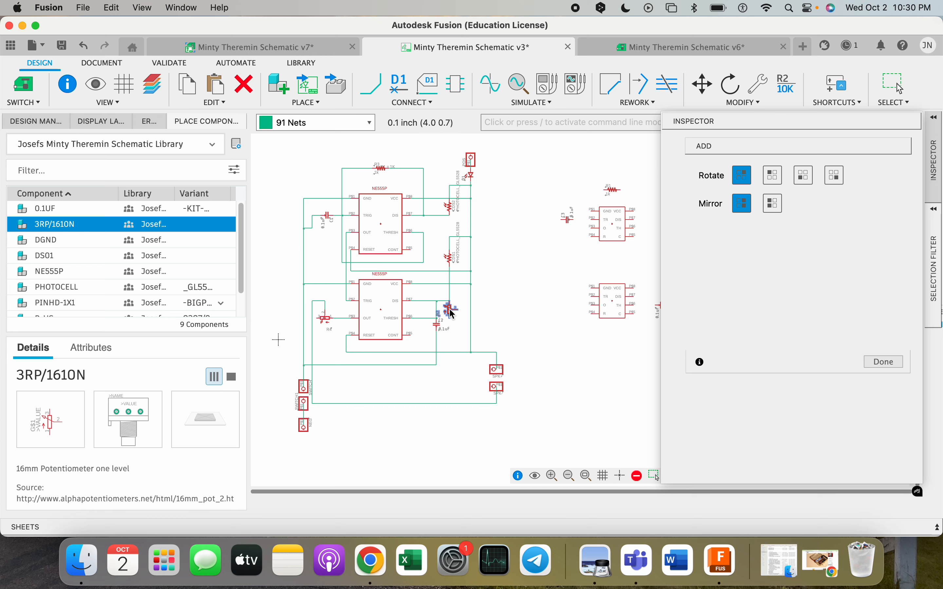
pyautogui.rightClick(546, 300)
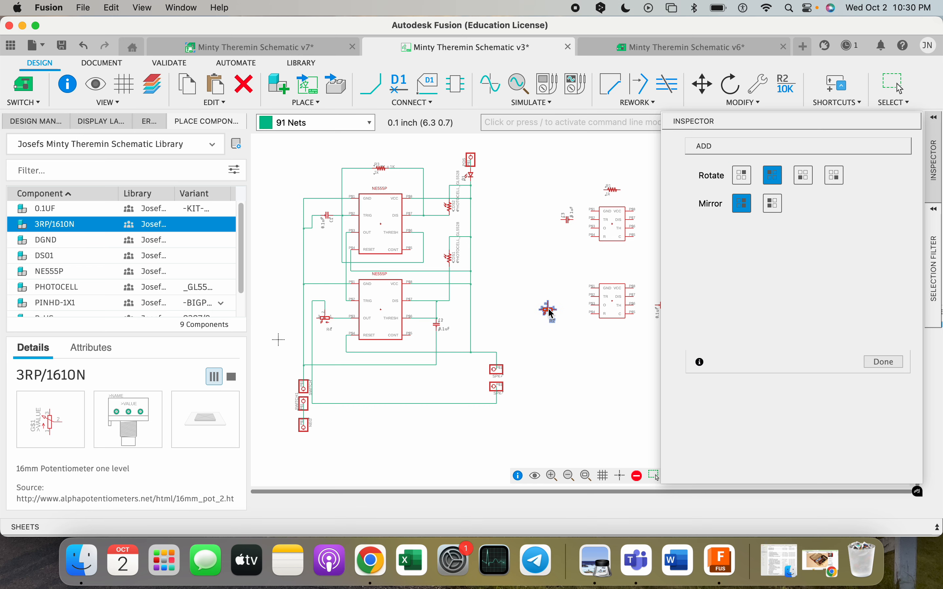
pyautogui.scroll(4, 561, 312)
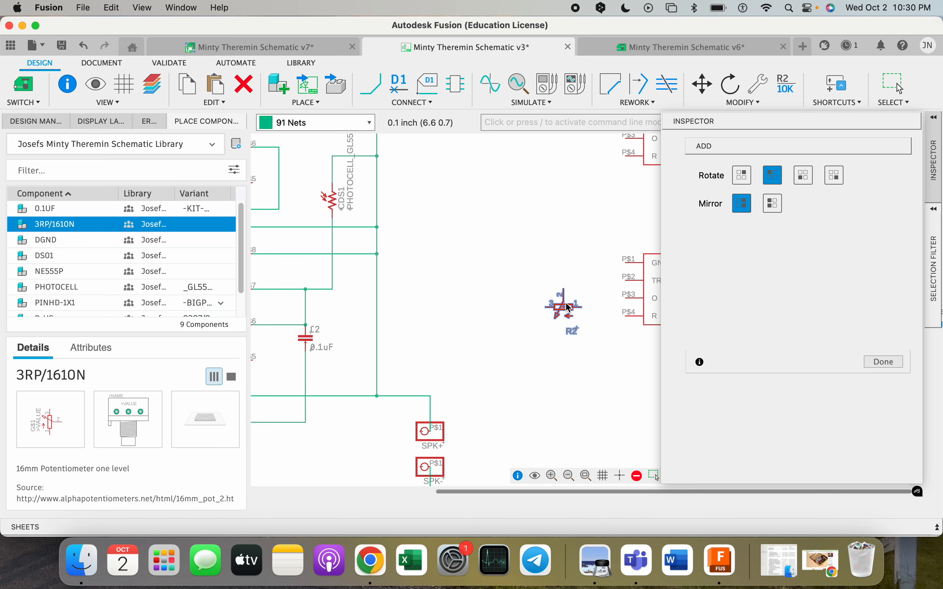
pyautogui.scroll(-4, 569, 308)
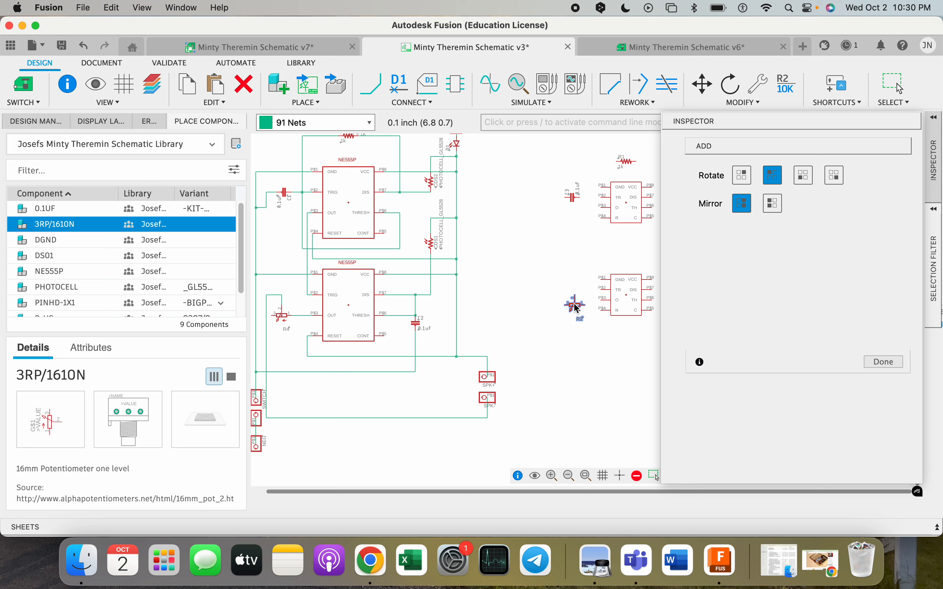
# Try further rotations and a mirrored orientation for the unplaced 3RP/1610N potentiometer
pyautogui.rightClick(557, 304)
pyautogui.rightClick(557, 304)
pyautogui.rightClick(558, 304)
pyautogui.rightClick(558, 305)
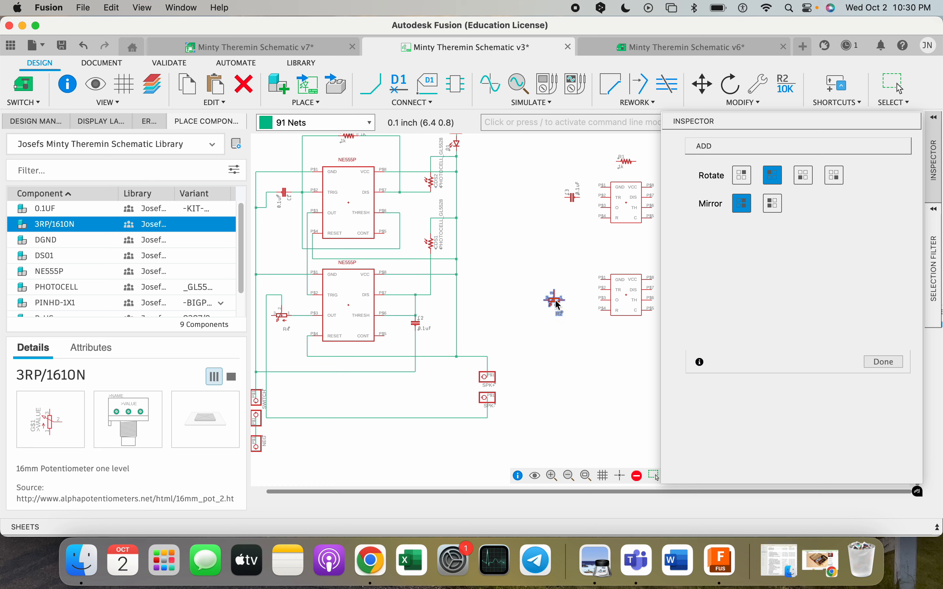
pyautogui.click(765, 206)
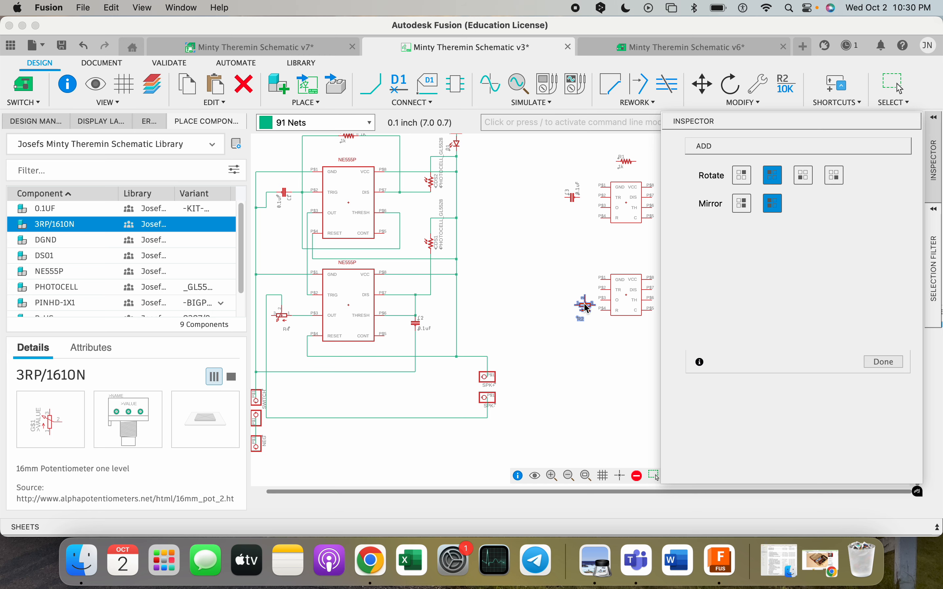
pyautogui.scroll(3, 585, 307)
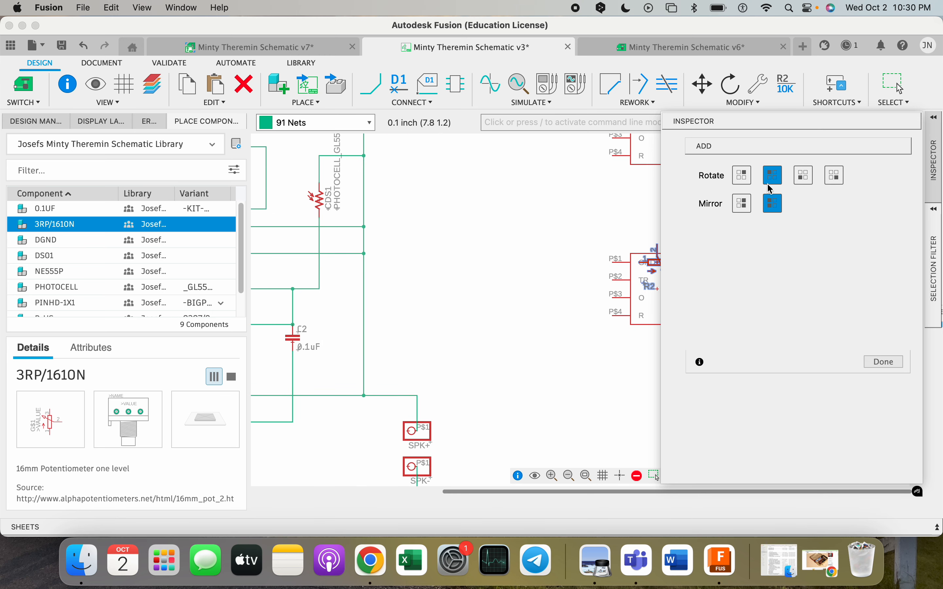
pyautogui.click(743, 203)
pyautogui.scroll(-3, 562, 296)
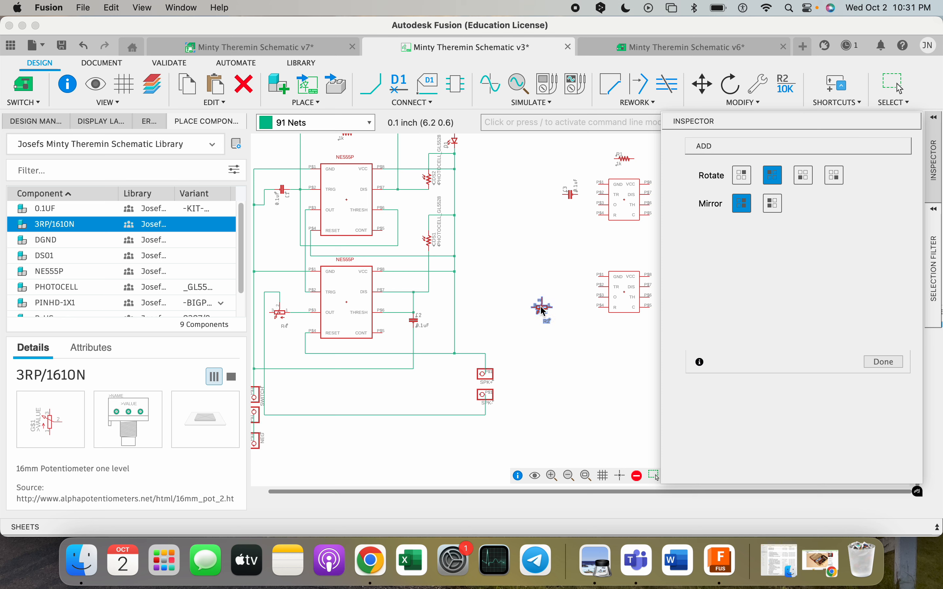
# Place the potentiometer to the left of the lower new NE555P timer, level with its O pin, and end the placement
pyautogui.scroll(4, 507, 281)
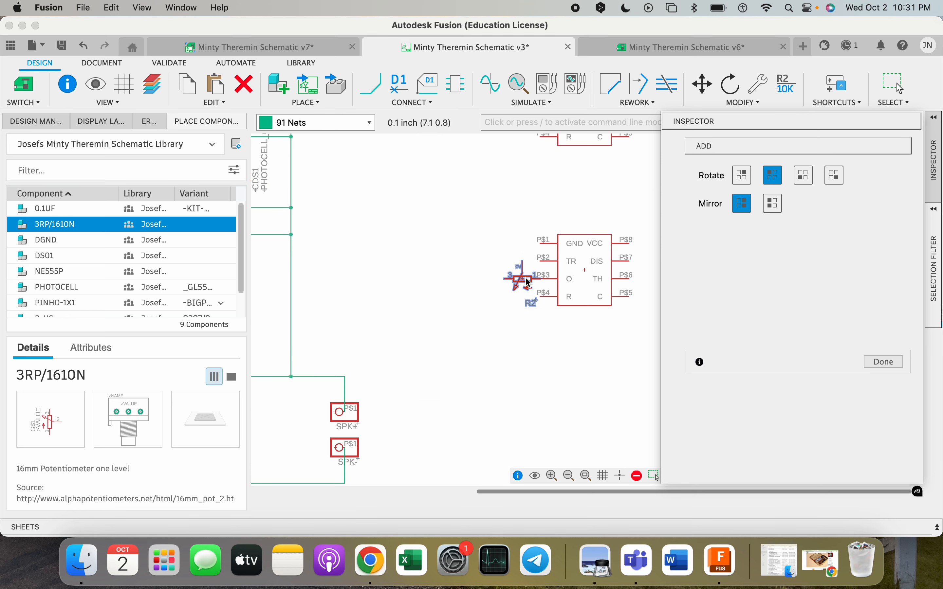
pyautogui.click(491, 278)
pyautogui.scroll(-3, 499, 284)
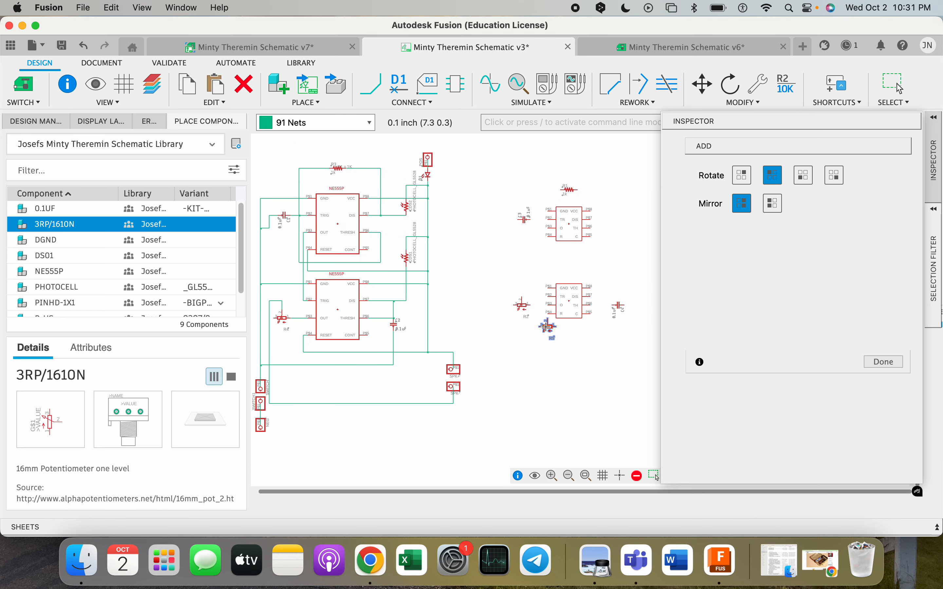
pyautogui.scroll(1, 545, 327)
pyautogui.scroll(-2, 533, 322)
pyautogui.moveTo(464, 323); pyautogui.dragTo(482, 313, button='middle')
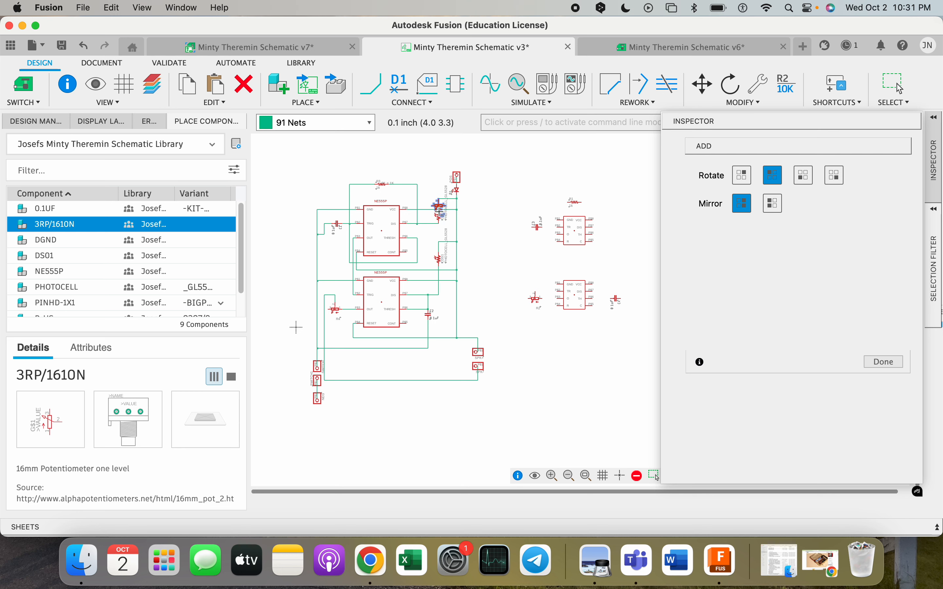
pyautogui.rightClick(466, 249)
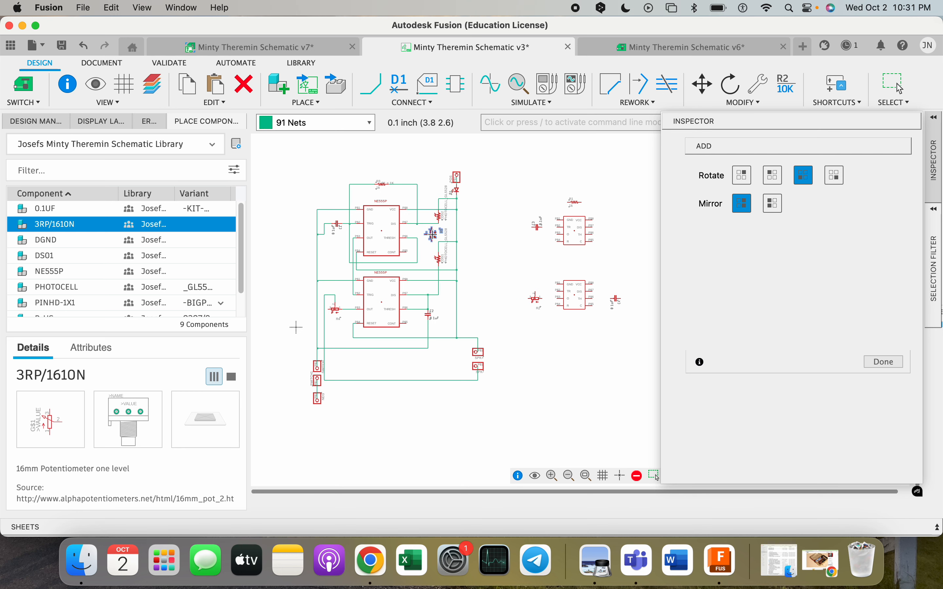
pyautogui.scroll(3, 433, 234)
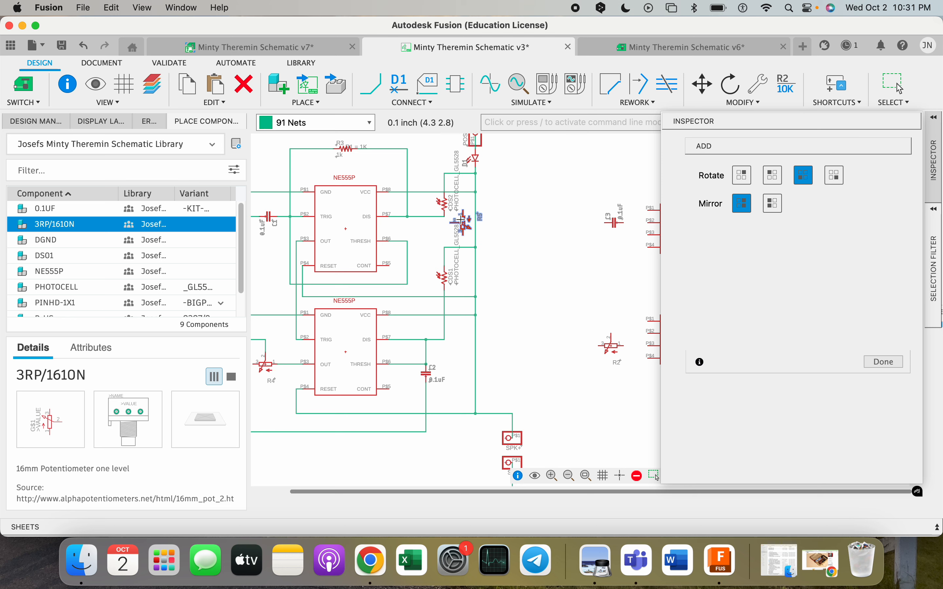
pyautogui.press('Escape')
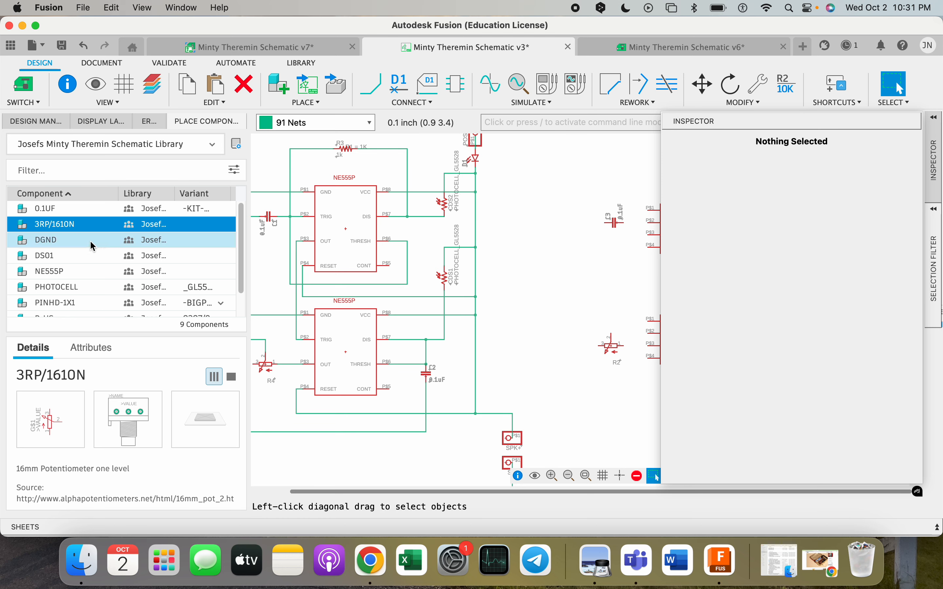
# Begin adding a GL5528 PHOTOCELL from the library and rotate it to 270 degrees
pyautogui.scroll(-2, 90, 241)
pyautogui.click(74, 259)
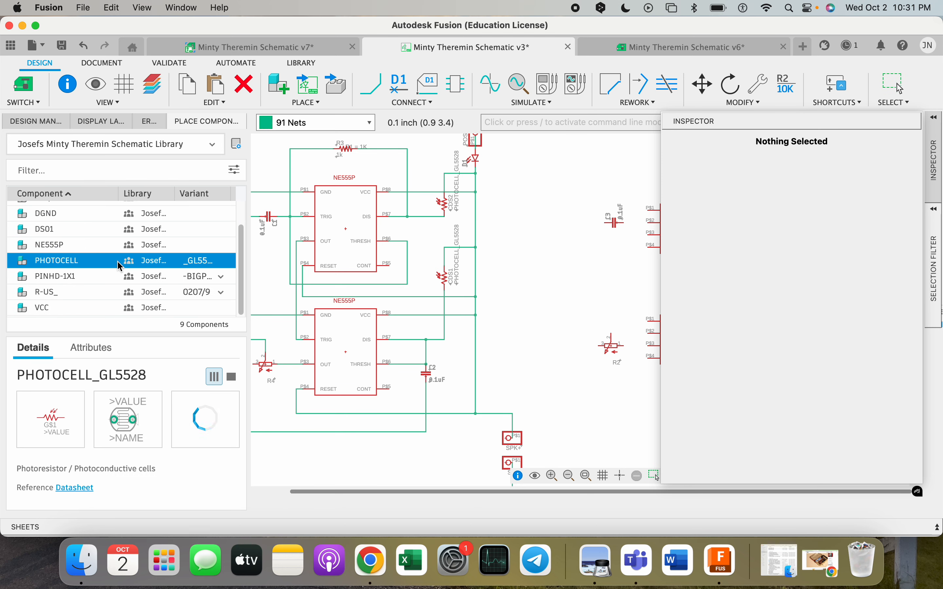
pyautogui.doubleClick(74, 260)
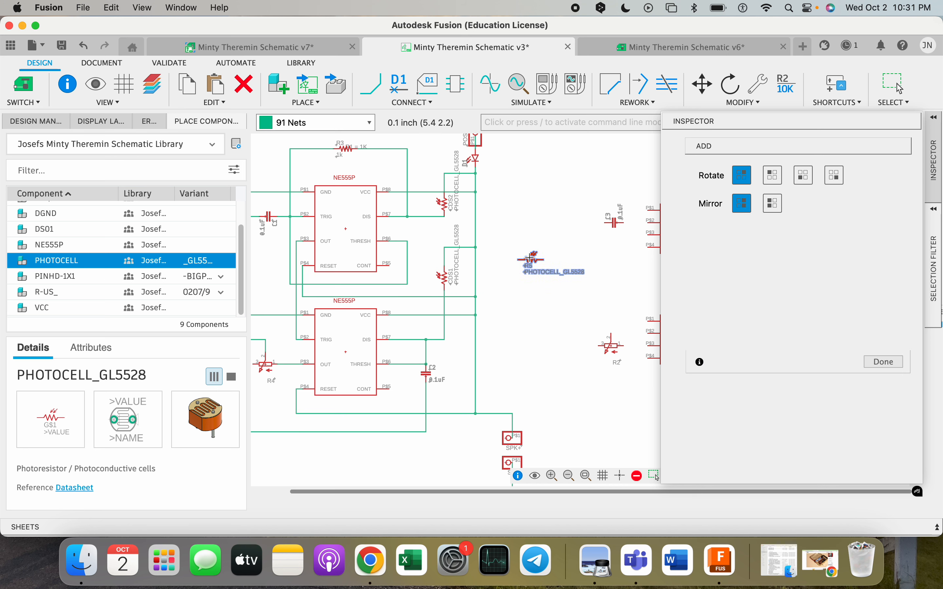
pyautogui.rightClick(527, 245)
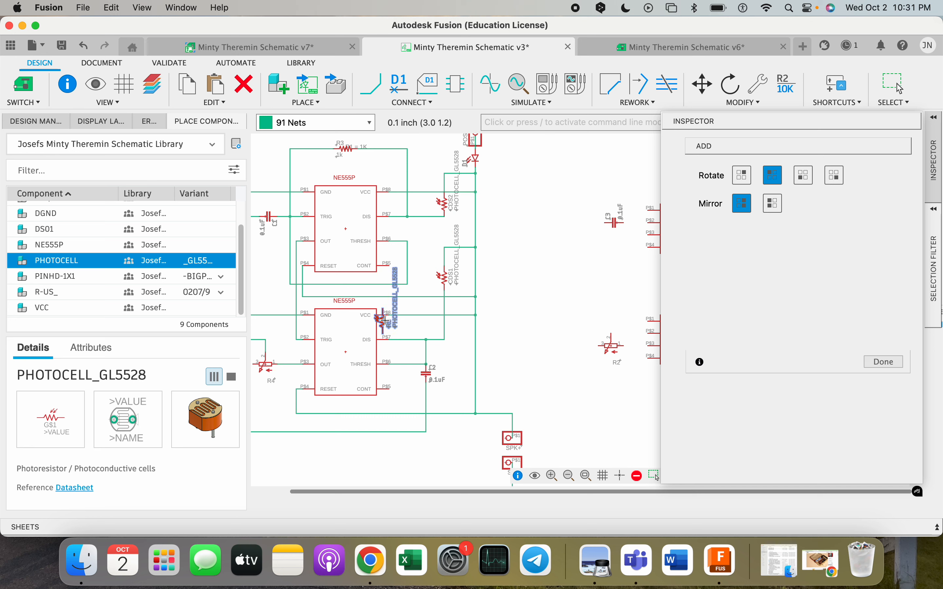
pyautogui.rightClick(564, 302)
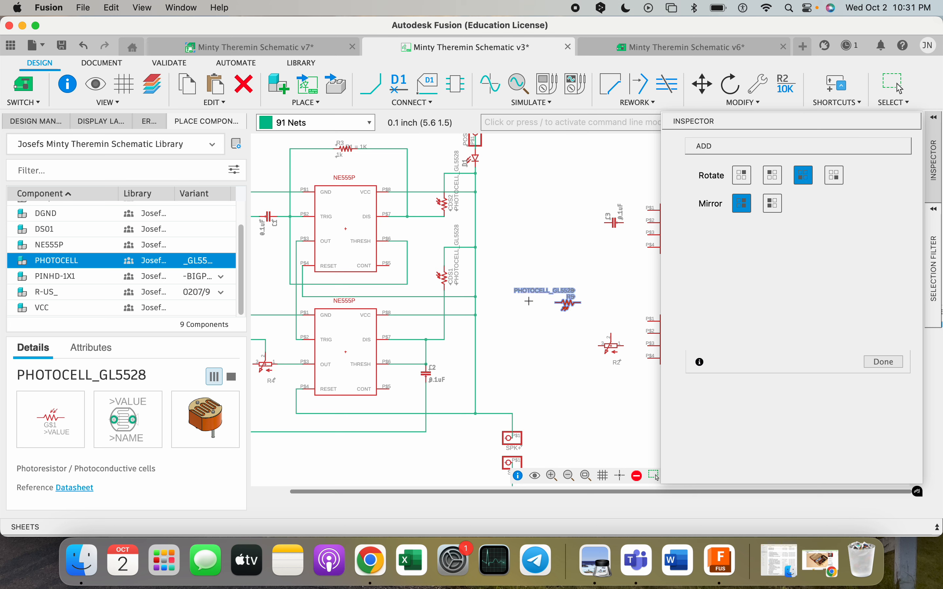
pyautogui.rightClick(538, 304)
# Place one photocell to the right of the upper new timer and a second about 1 inch below it, and end the placement
pyautogui.hscroll(5, 537, 303)
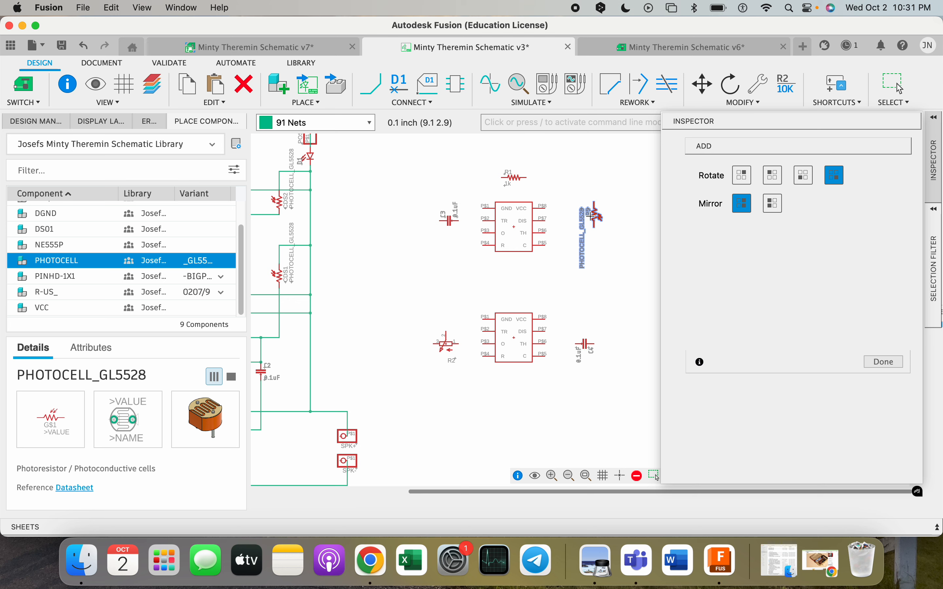
pyautogui.click(591, 216)
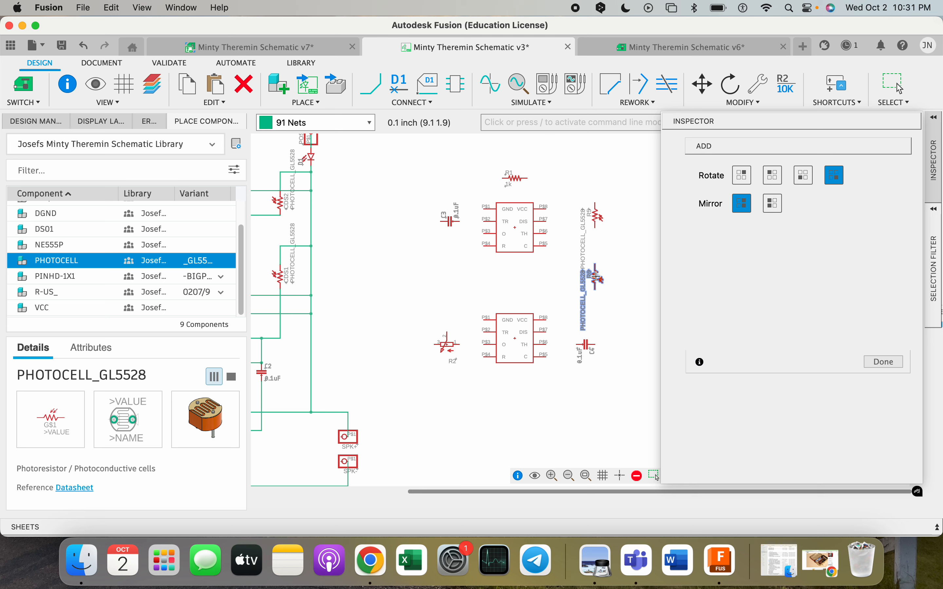
pyautogui.click(597, 277)
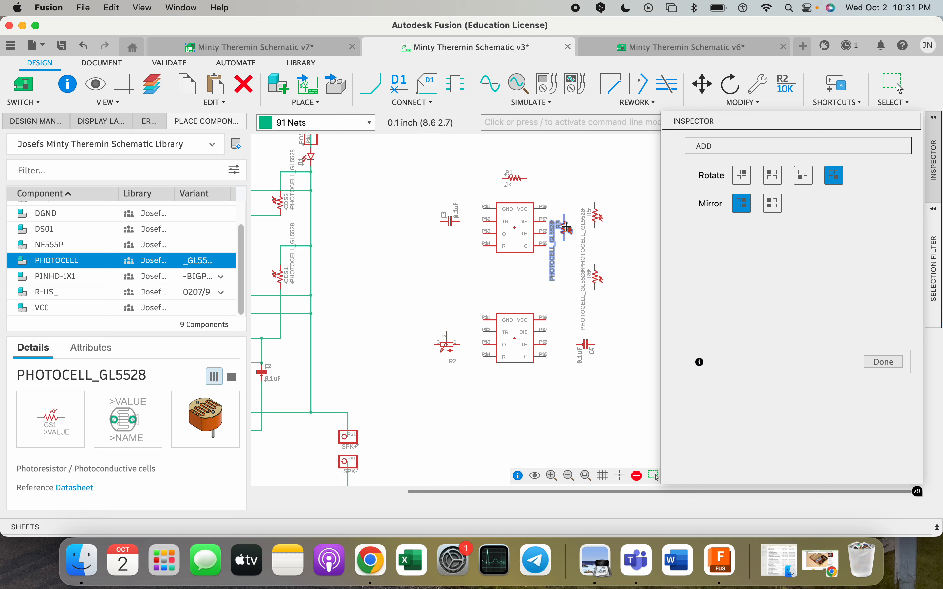
pyautogui.press('Escape')
# Try to delete the PHOTOCELL_GL5528 value label of the upper new photocell
pyautogui.click(584, 245)
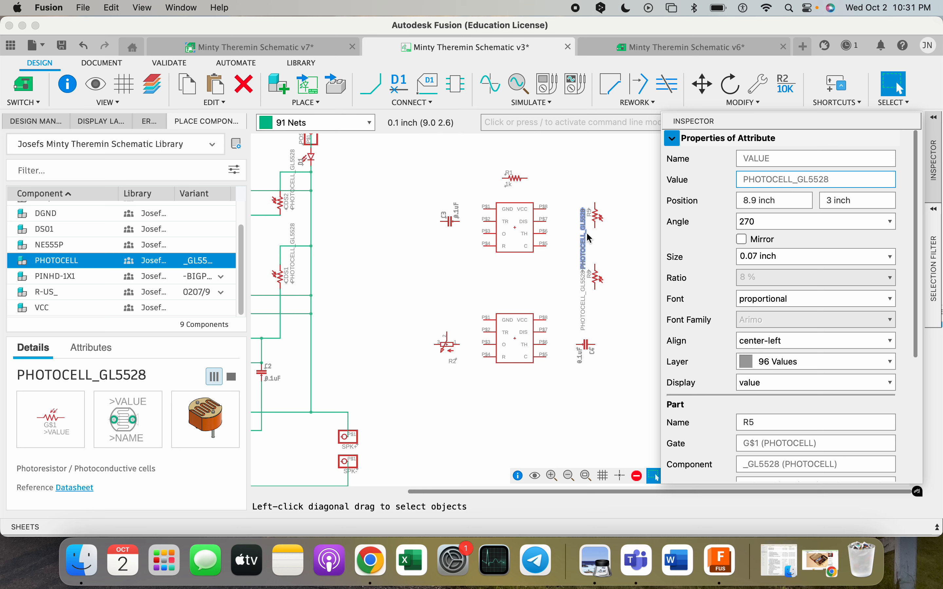
pyautogui.rightClick(582, 242)
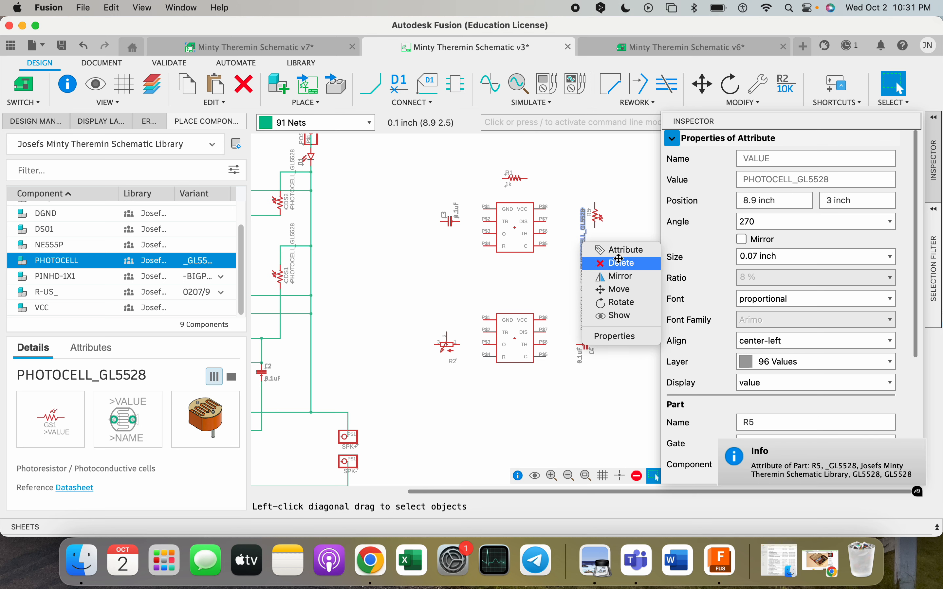
pyautogui.click(578, 243)
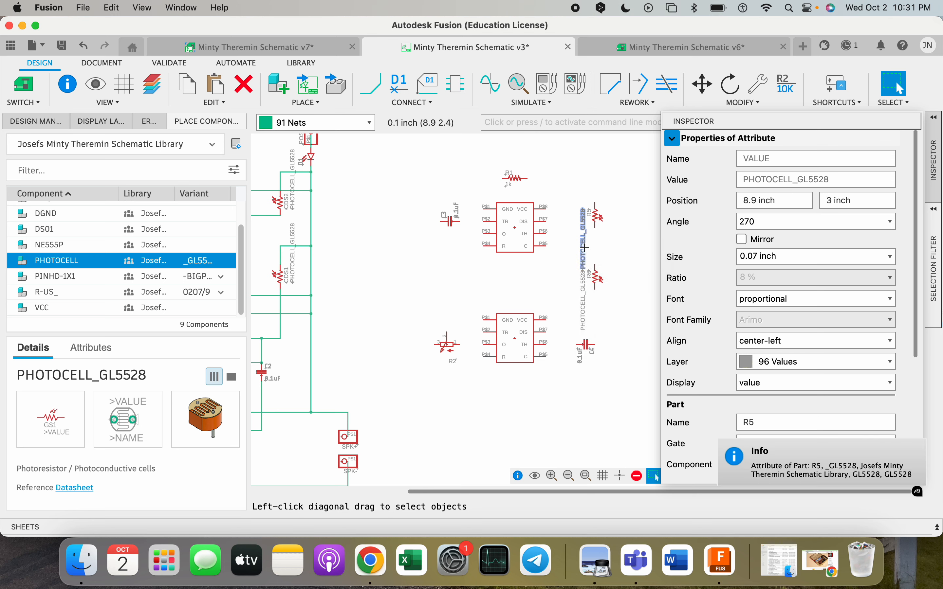
pyautogui.scroll(-2, 852, 423)
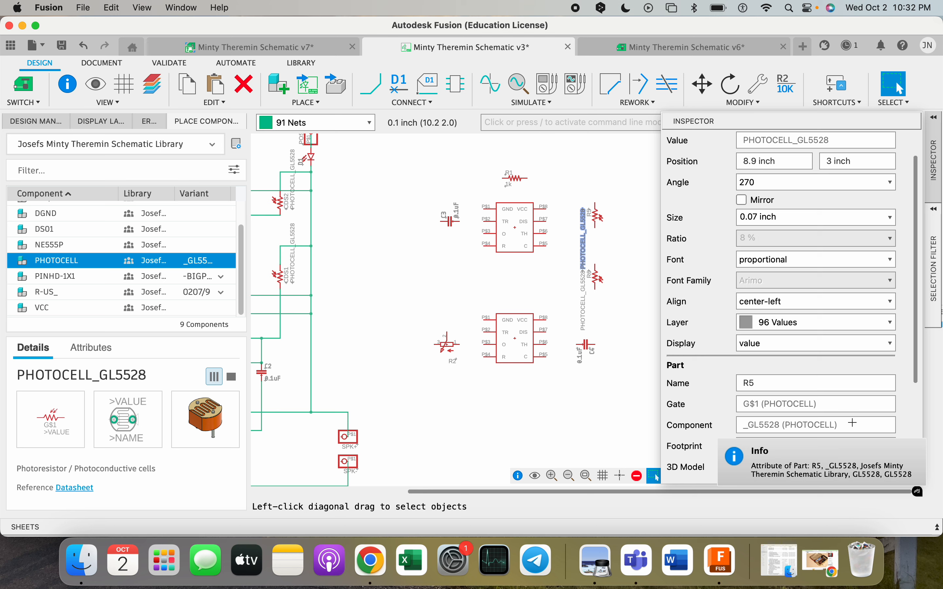
pyautogui.scroll(2, 795, 222)
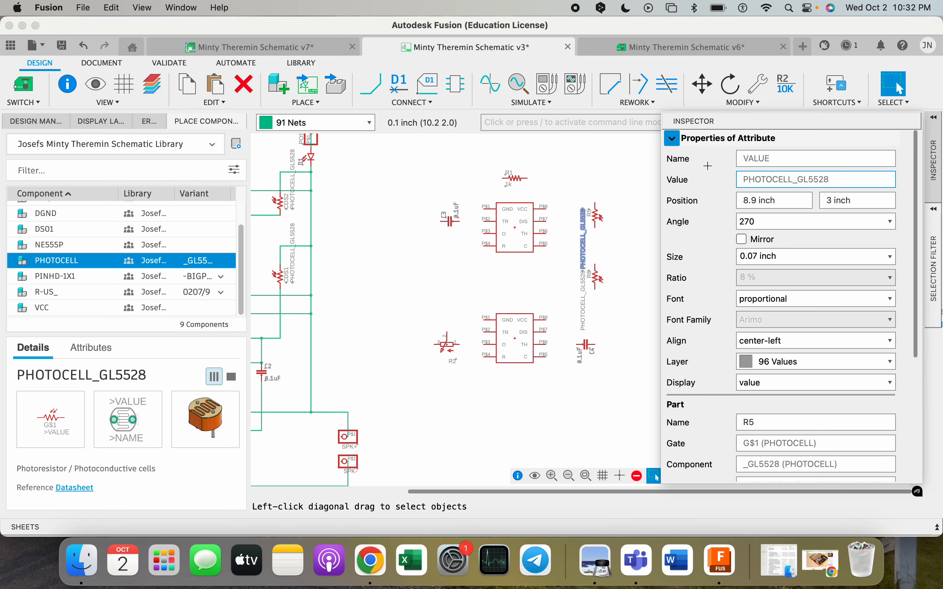
pyautogui.click(671, 140)
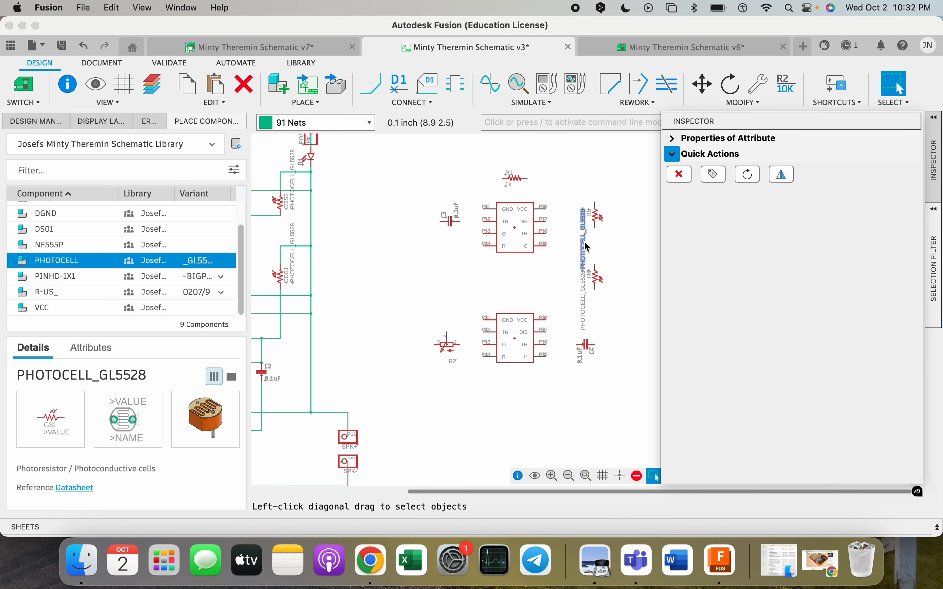
pyautogui.press('Delete')
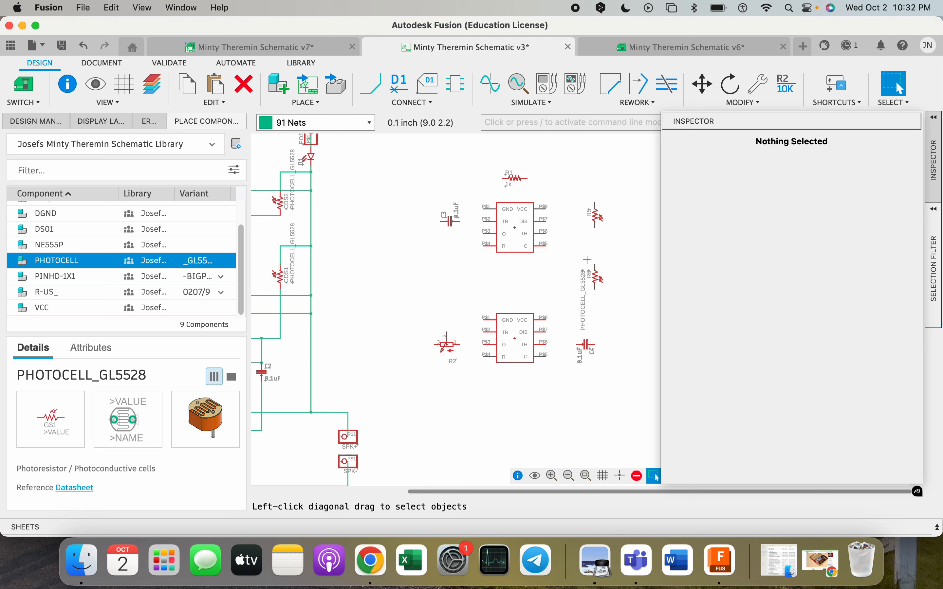
pyautogui.click(599, 215)
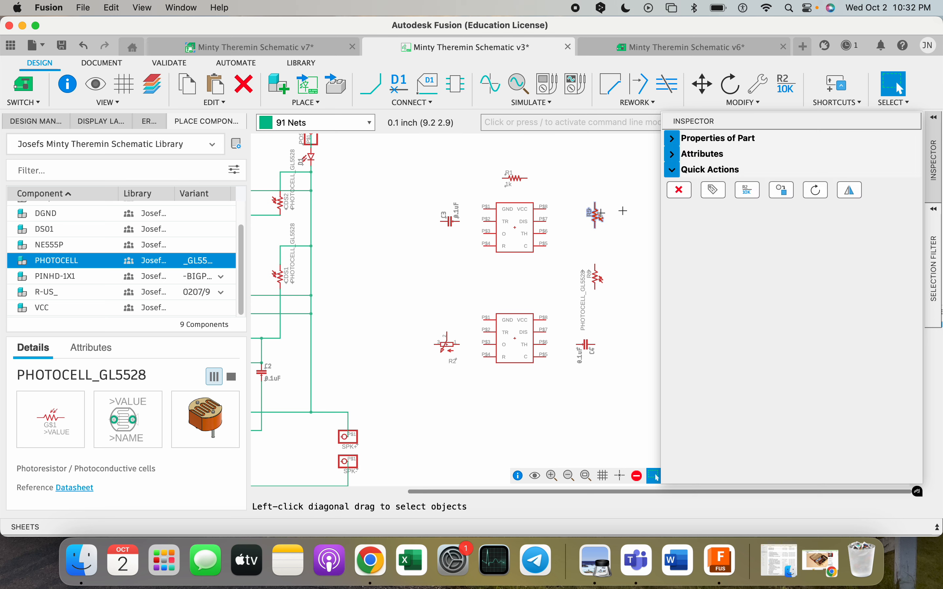
pyautogui.click(604, 227)
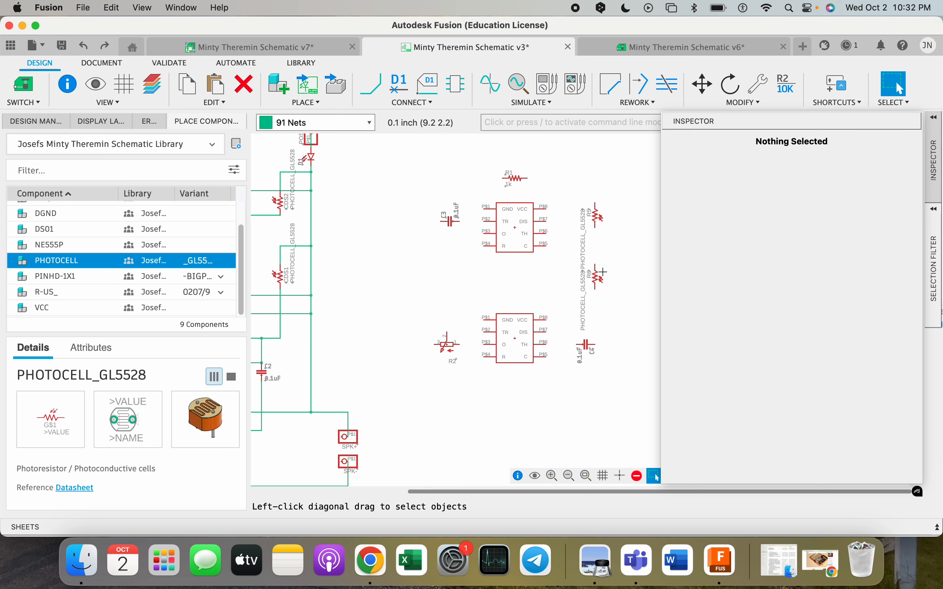
# Move the upper new timer together with its 0.1uF capacitor, 1k resistor and upper photocell up by 0.4 inch
pyautogui.scroll(5, 600, 269)
pyautogui.scroll(-3, 601, 269)
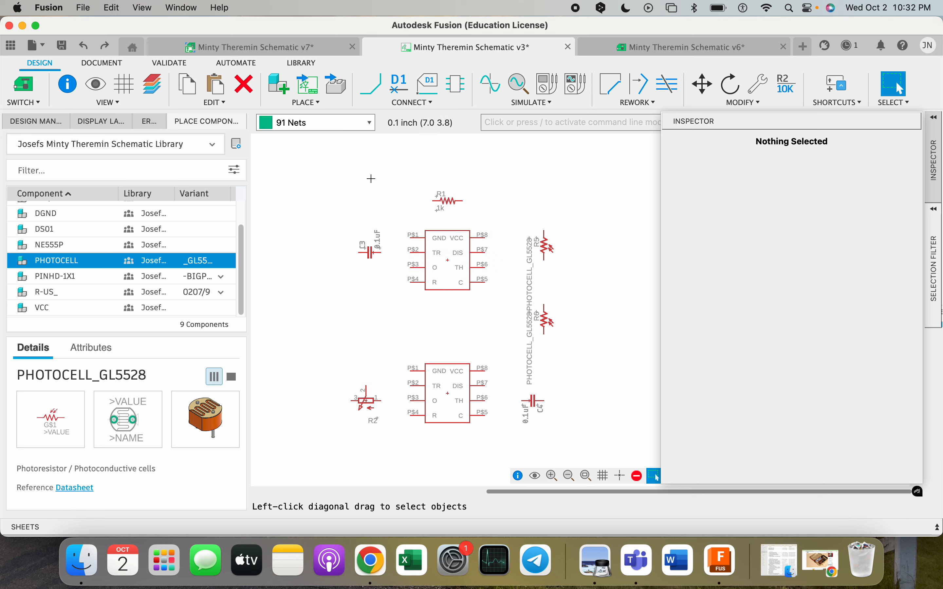
pyautogui.moveTo(387, 203); pyautogui.dragTo(591, 306)
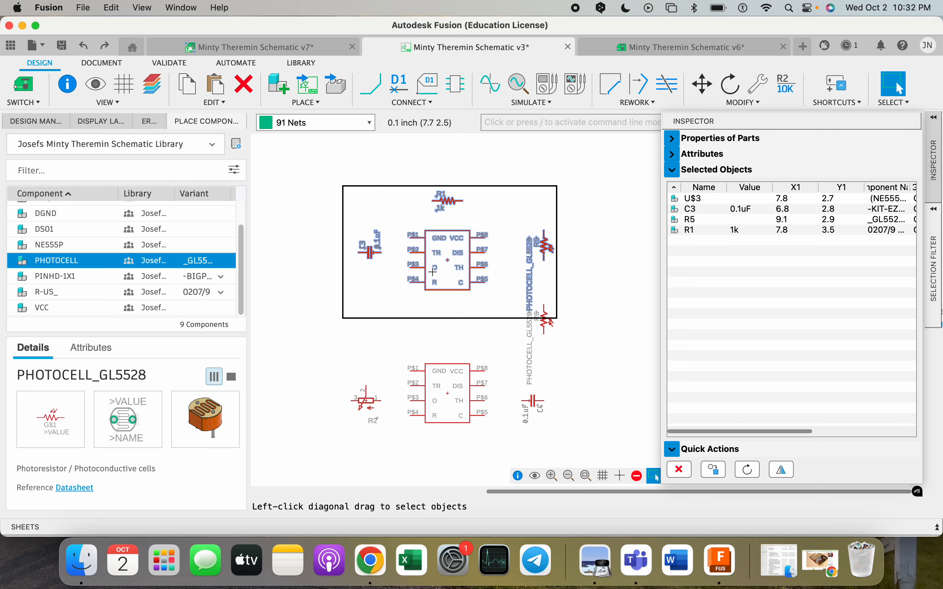
pyautogui.press('m')
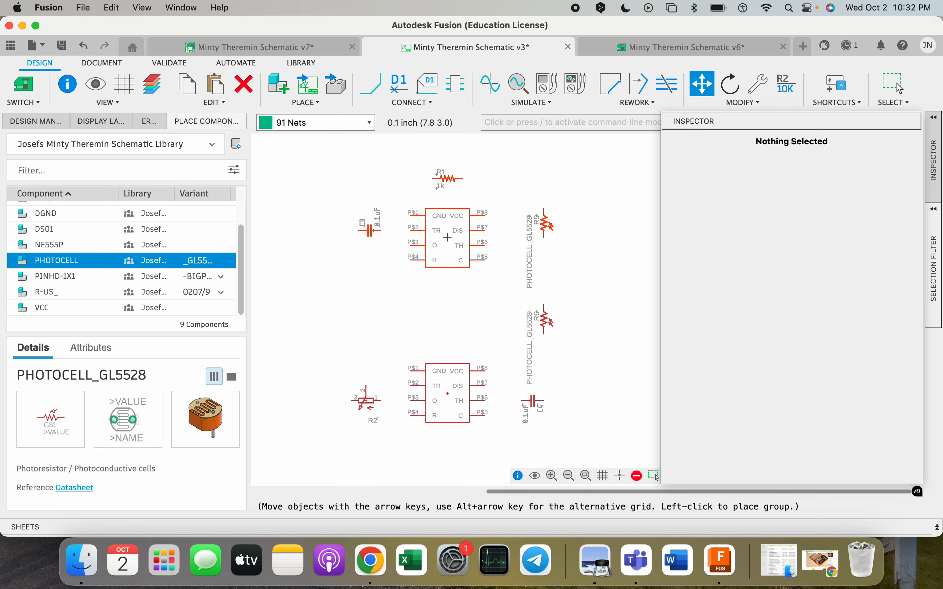
pyautogui.click(449, 228)
pyautogui.scroll(-2, 495, 296)
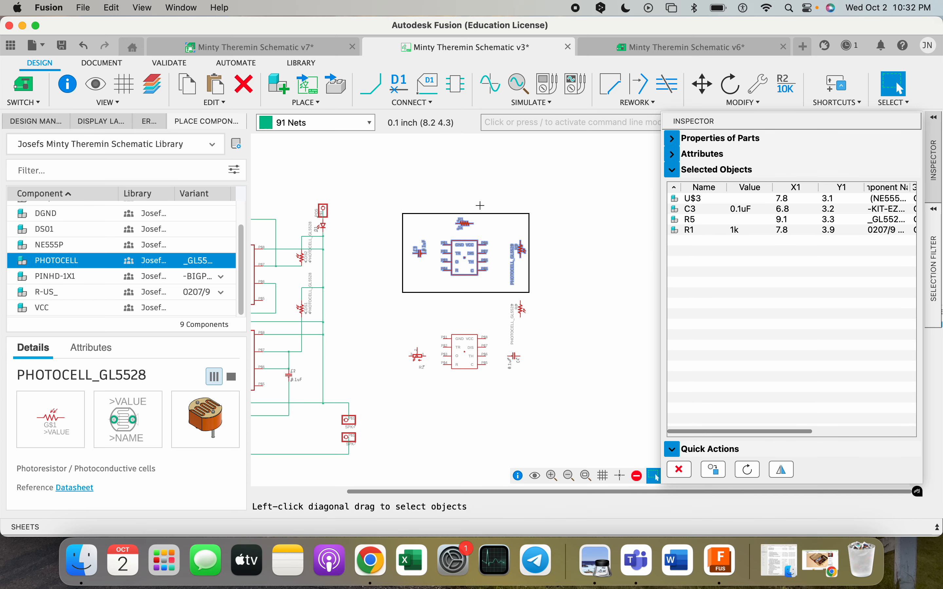
pyautogui.click(549, 293)
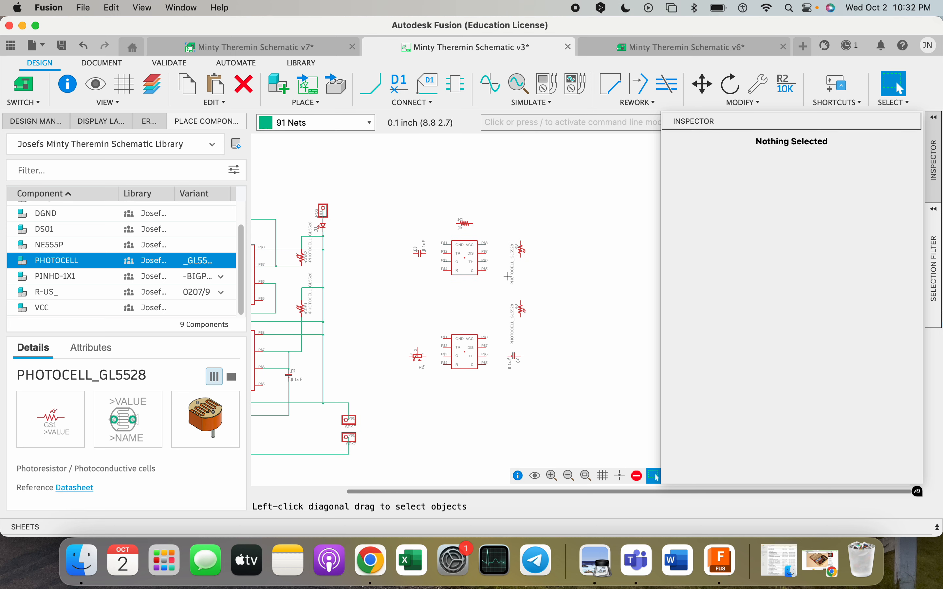
# Examine the DS01, NE555P, PHOTOCELL, PINHD-1X1, R-US_ and VCC library components for an LED like the finished circuit's
pyautogui.hscroll(-5, 523, 274)
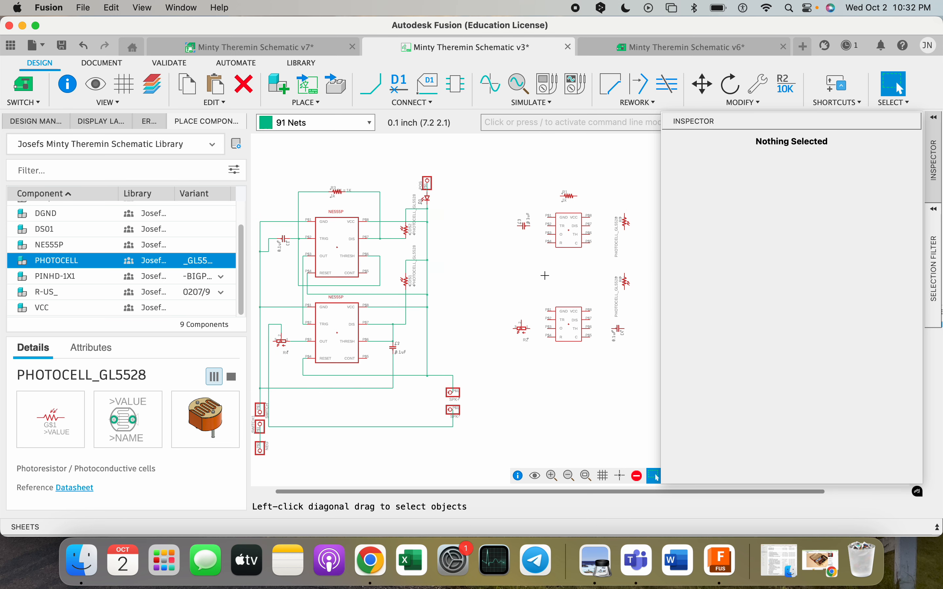
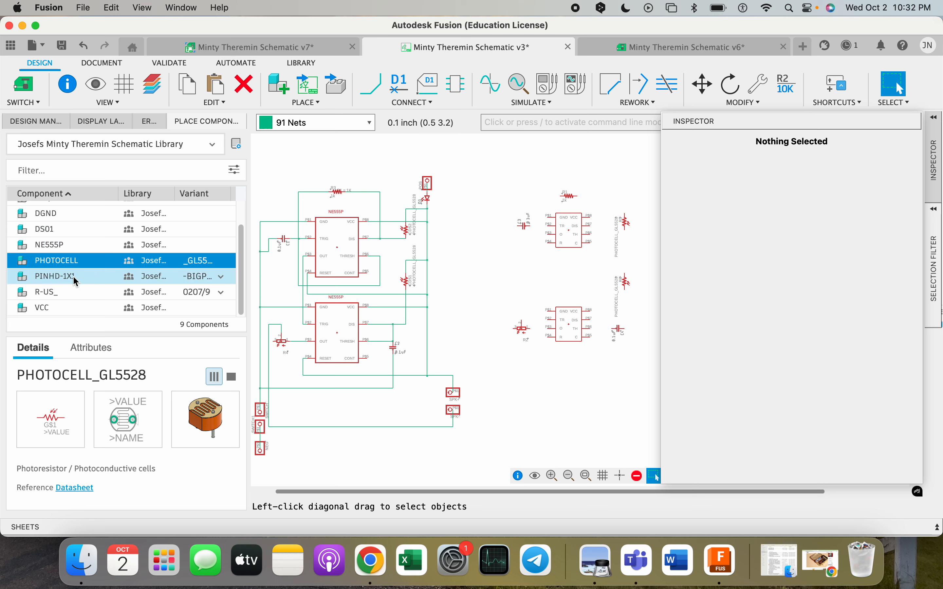
pyautogui.scroll(2, 74, 273)
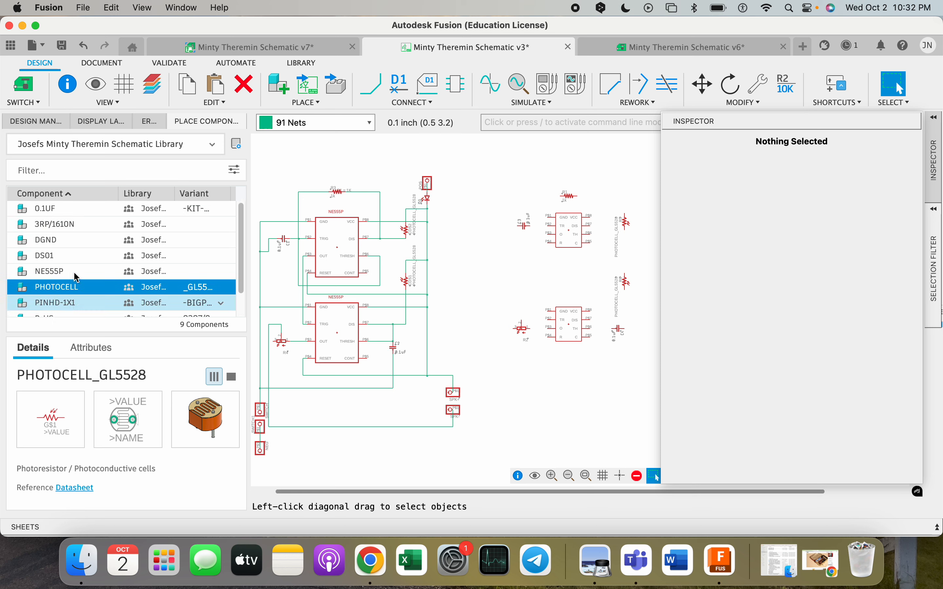
pyautogui.click(68, 254)
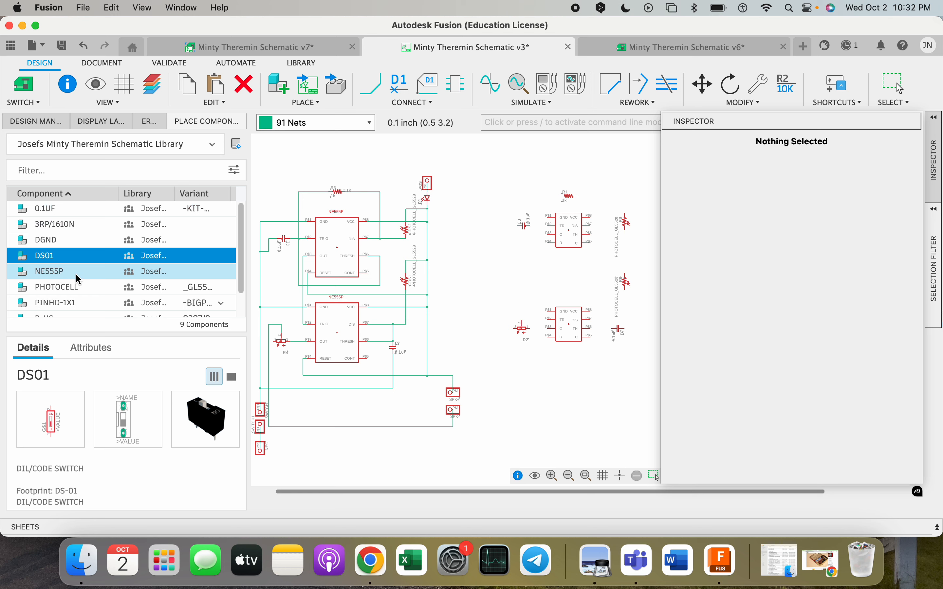
pyautogui.click(76, 273)
pyautogui.scroll(-2, 76, 268)
pyautogui.click(77, 265)
pyautogui.click(78, 277)
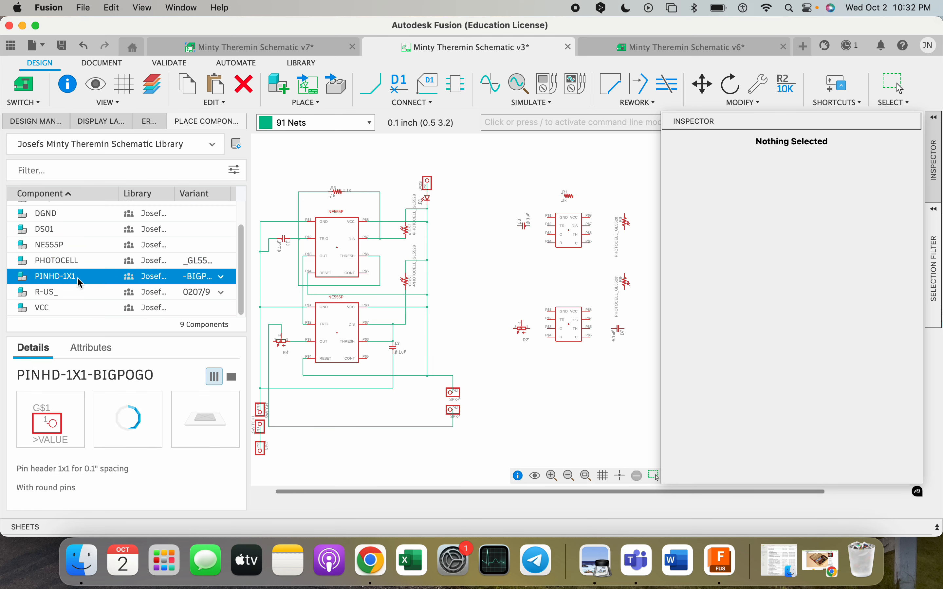
pyautogui.click(69, 294)
pyautogui.click(69, 306)
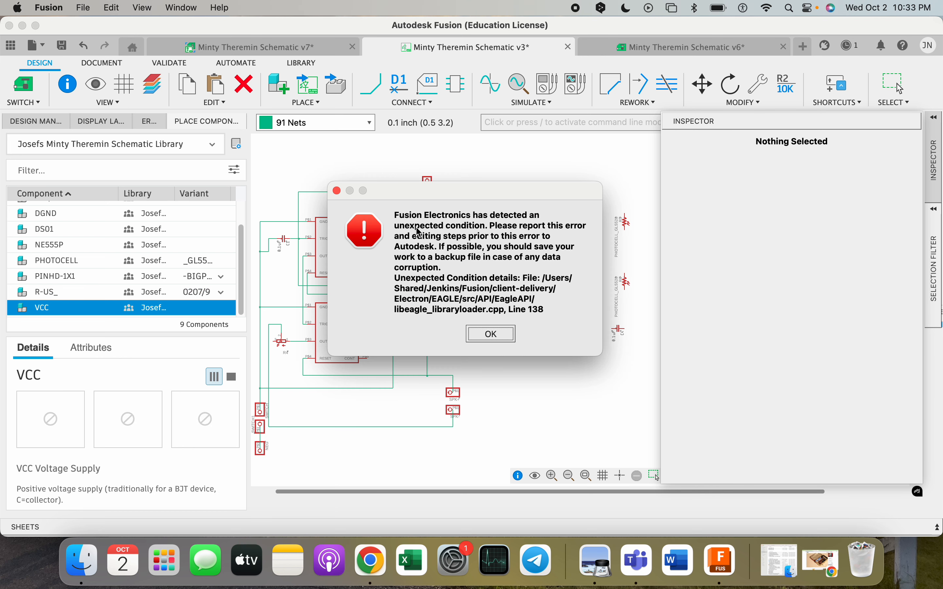
pyautogui.click(492, 335)
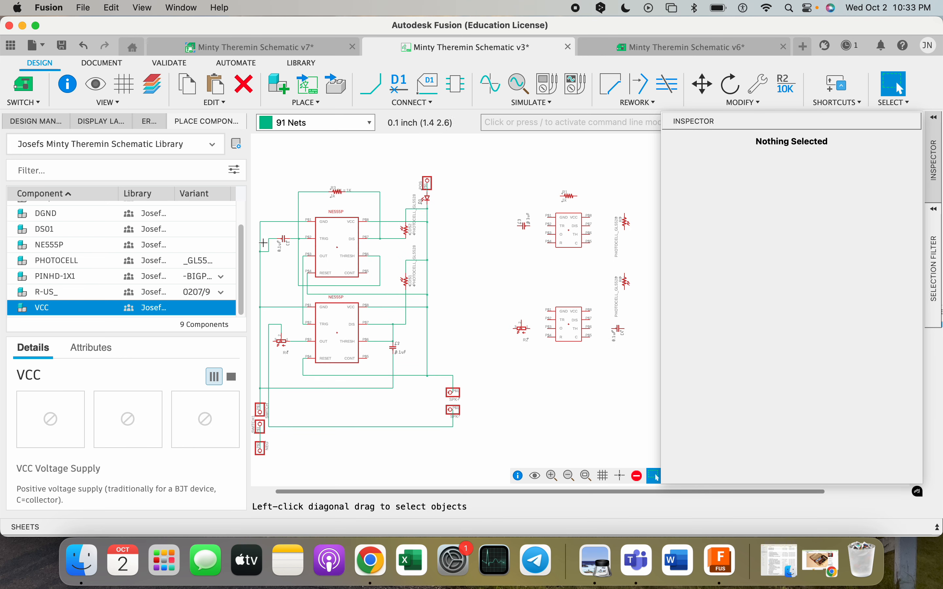
# Switch the component source from the Minty Theremin library to All Libraries
pyautogui.scroll(2, 132, 263)
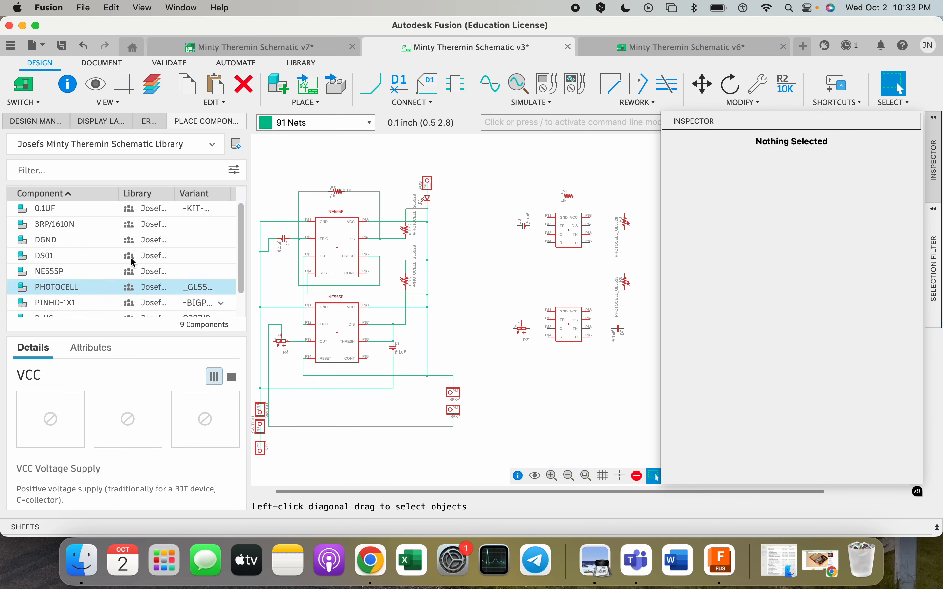
pyautogui.click(77, 148)
pyautogui.click(67, 165)
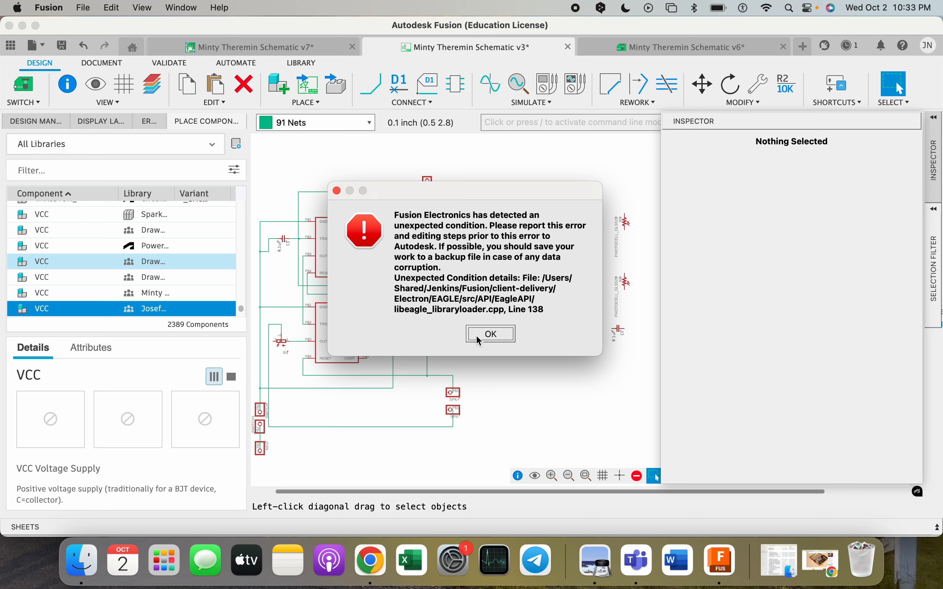
pyautogui.click(481, 334)
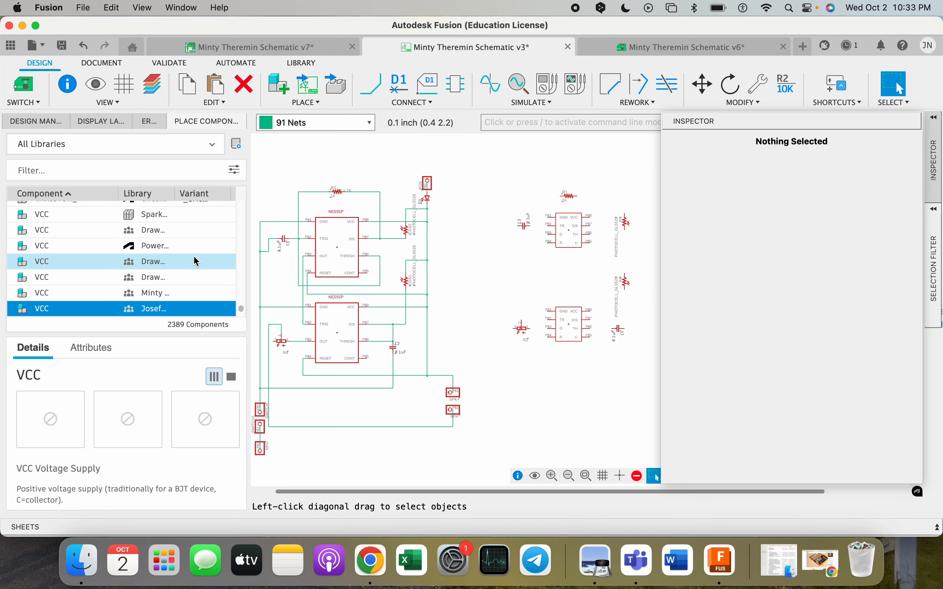
# Search all libraries for "led" and compare the symbols and footprints of the generic LED components
pyautogui.write('led')
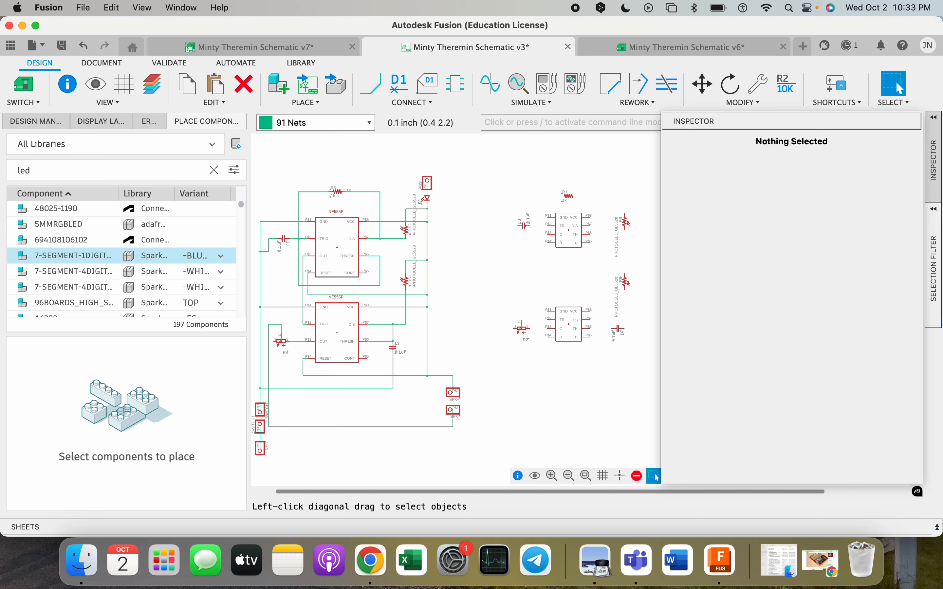
pyautogui.scroll(-5, 78, 248)
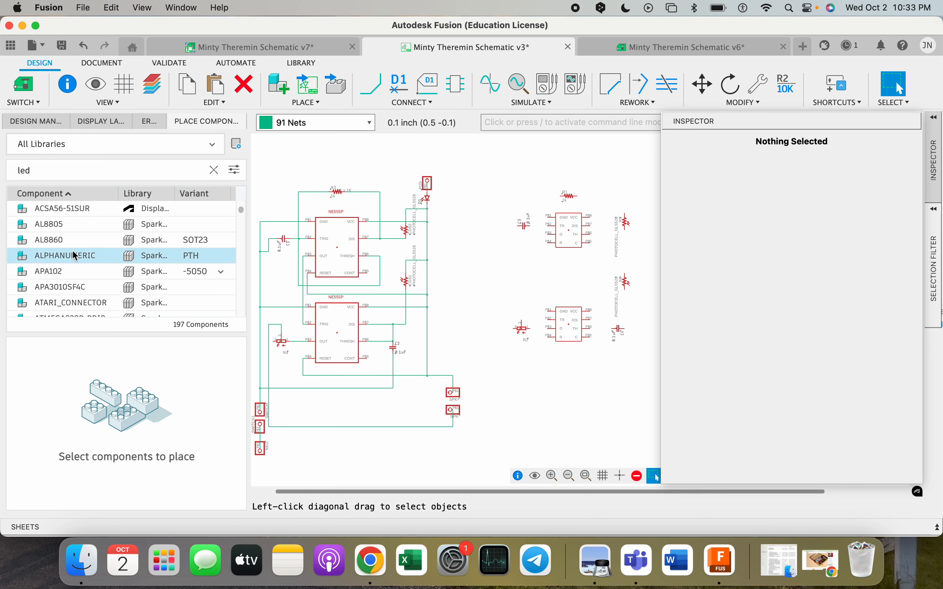
pyautogui.scroll(-10, 75, 256)
pyautogui.scroll(-10, 74, 253)
pyautogui.scroll(5, 74, 251)
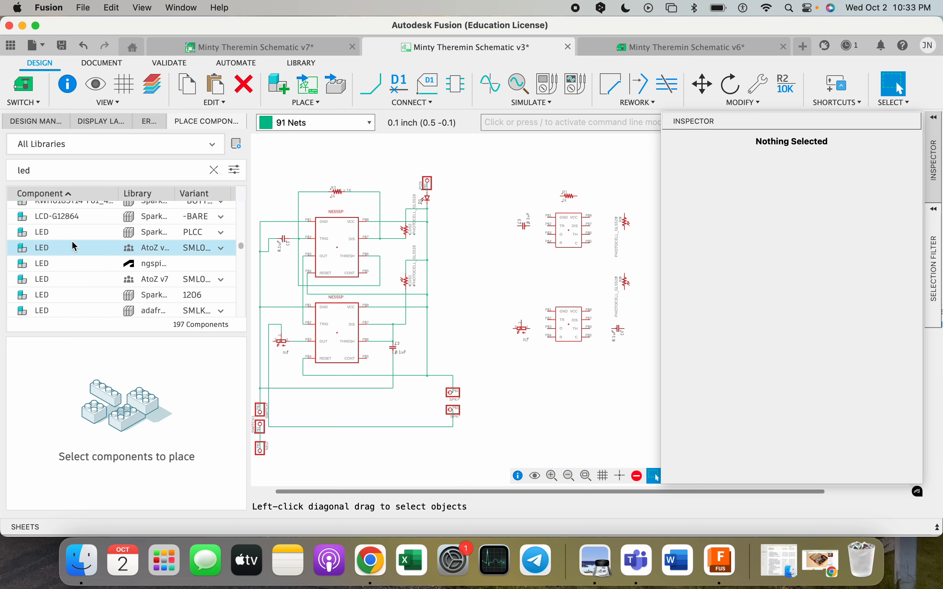
pyautogui.click(74, 232)
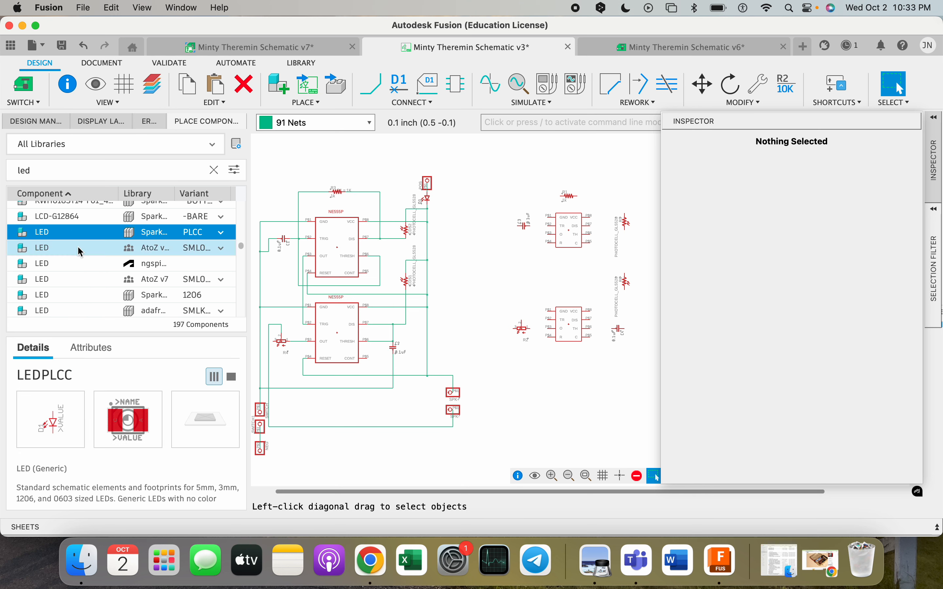
pyautogui.click(56, 246)
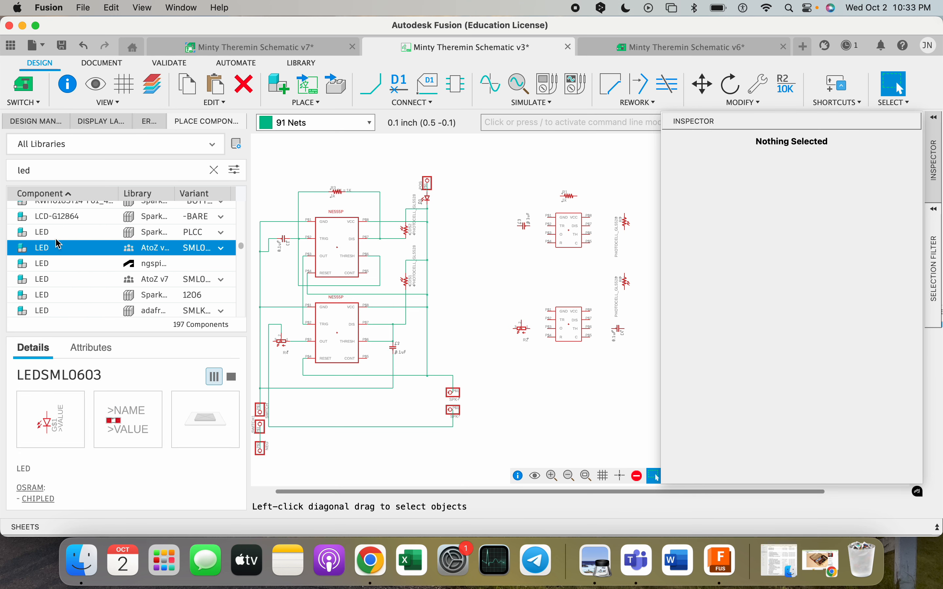
pyautogui.click(44, 263)
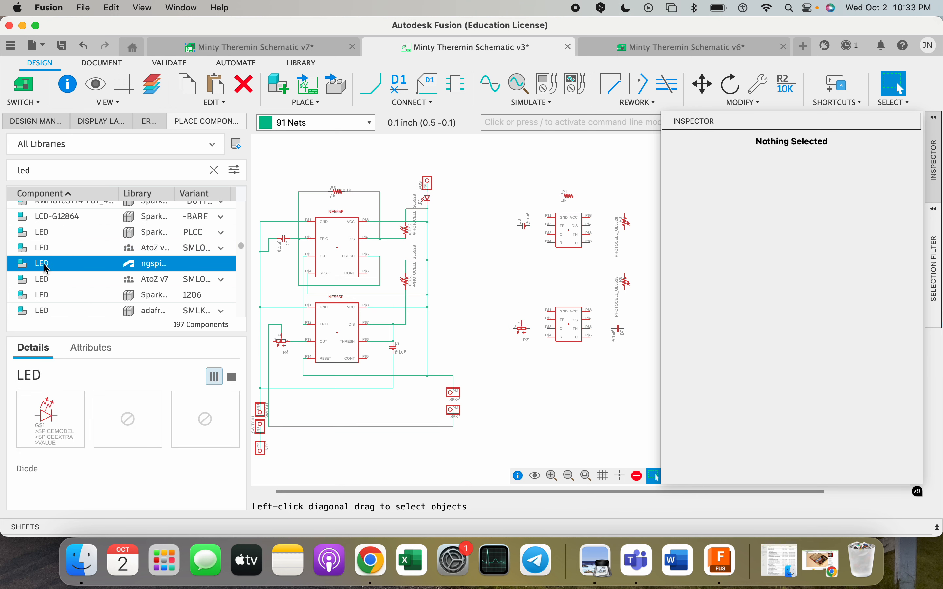
pyautogui.click(54, 293)
pyautogui.click(50, 278)
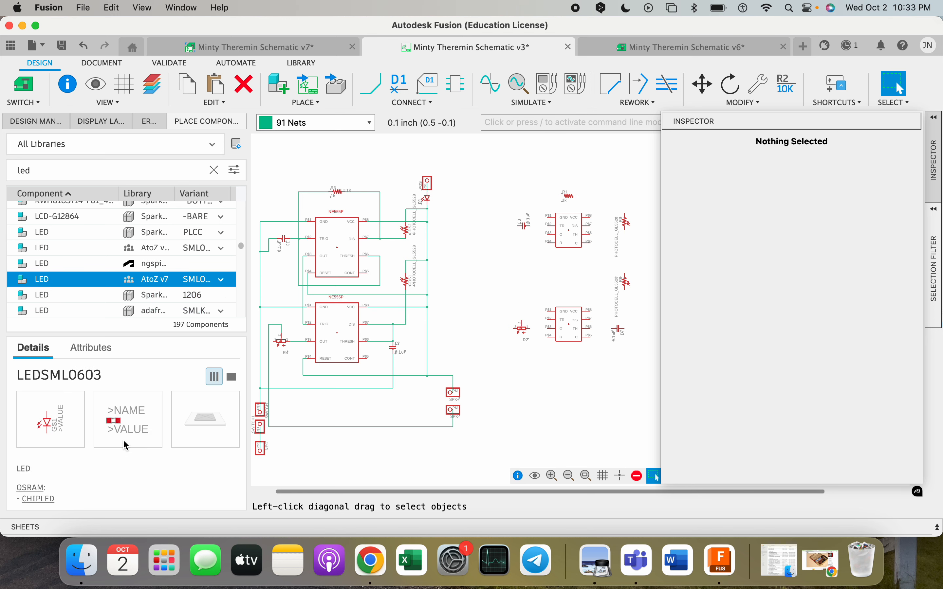
pyautogui.click(57, 293)
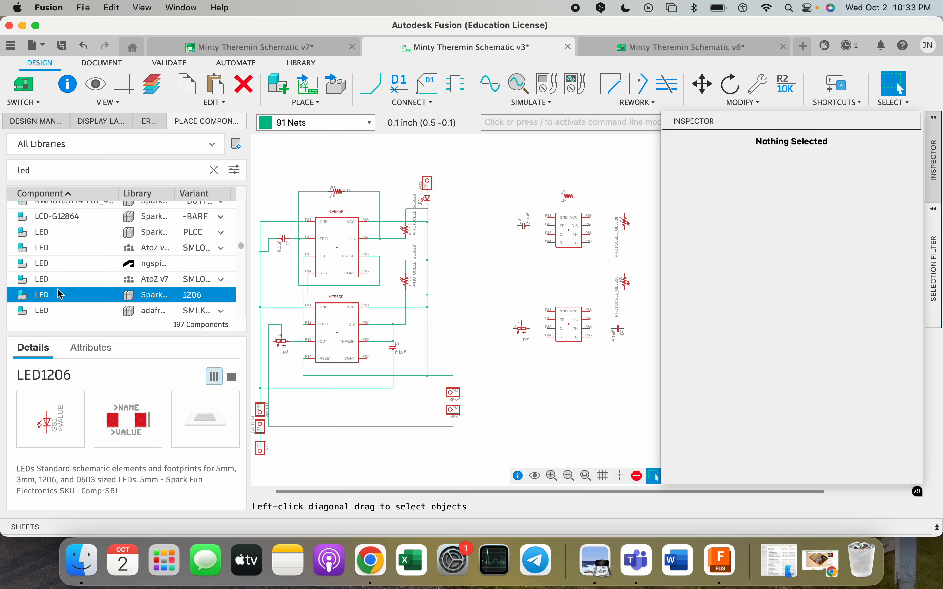
# Examine the remaining LED components, from the coloured and RGB types through to LED_RADIAL, for a suitable symbol and footprint
pyautogui.scroll(-2, 64, 296)
pyautogui.click(64, 232)
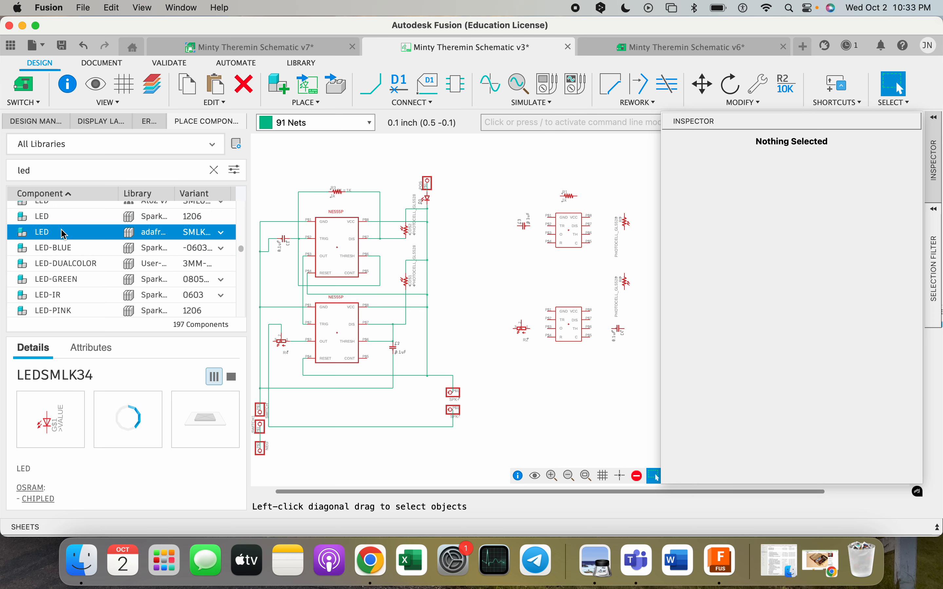
pyautogui.click(66, 248)
pyautogui.press('Up')
pyautogui.press('Down')
pyautogui.press('Down')
pyautogui.press('Down')
pyautogui.press('Down')
pyautogui.press('Down')
pyautogui.press('Down')
pyautogui.press('Down')
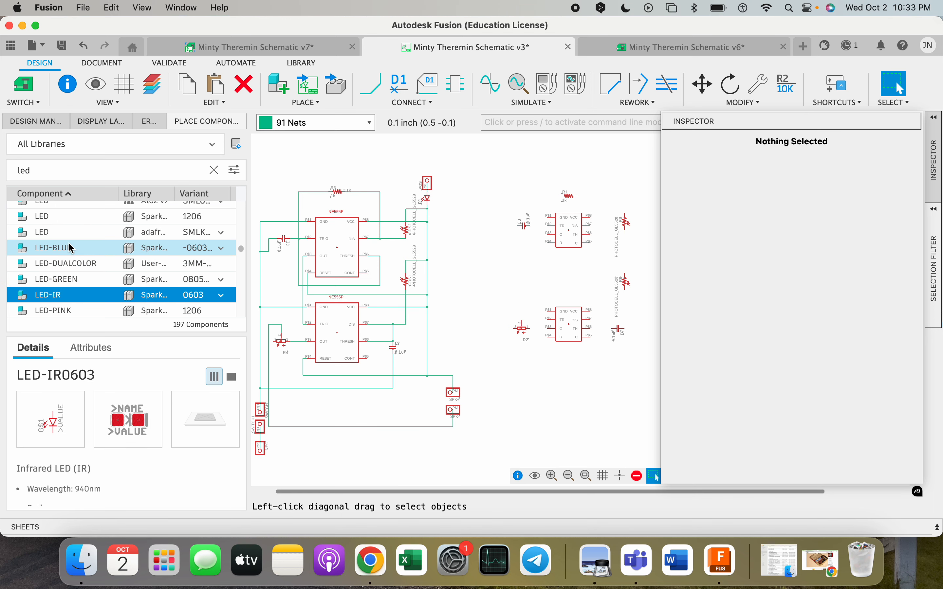
pyautogui.press('Down')
pyautogui.press('Down')
pyautogui.press('Down')
pyautogui.press('Down')
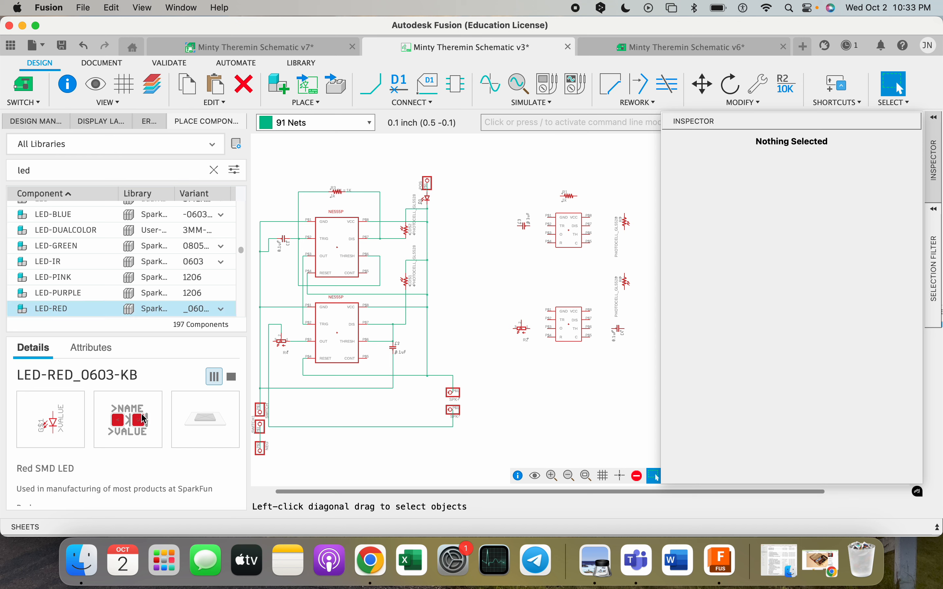
pyautogui.press('Down')
pyautogui.press('Down')
pyautogui.press('Down')
pyautogui.press('Down')
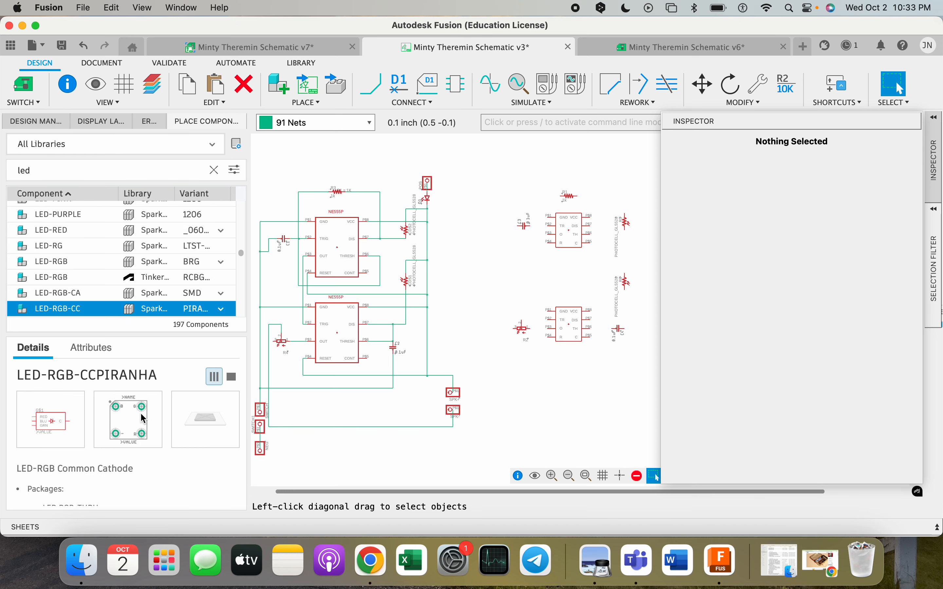
pyautogui.press('Down')
pyautogui.press('Down')
pyautogui.press('Down')
pyautogui.press('Down')
pyautogui.press('Down')
pyautogui.press('Down')
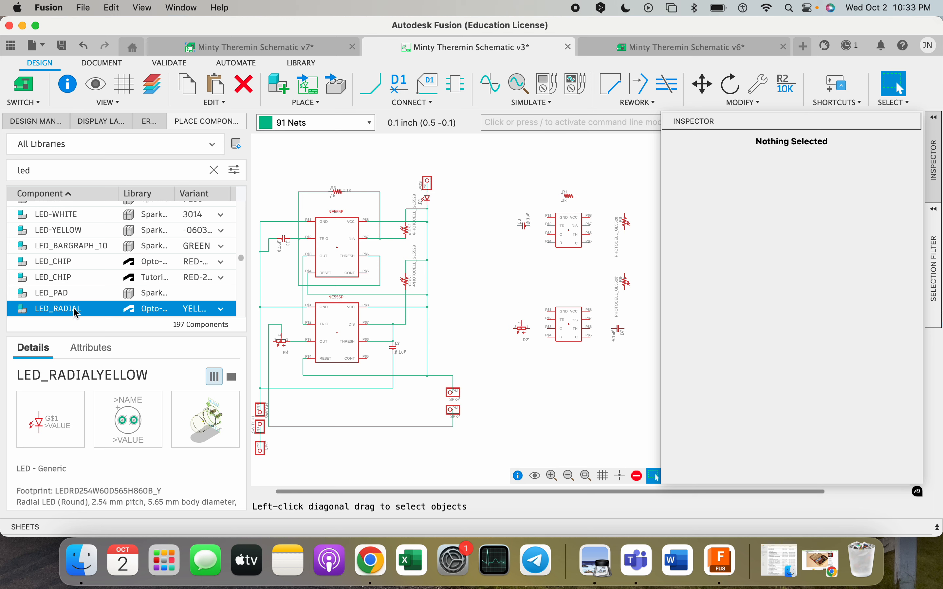
# Place a yellow LED_RADIAL directly above the upper new photocell
pyautogui.scroll(-2, 77, 314)
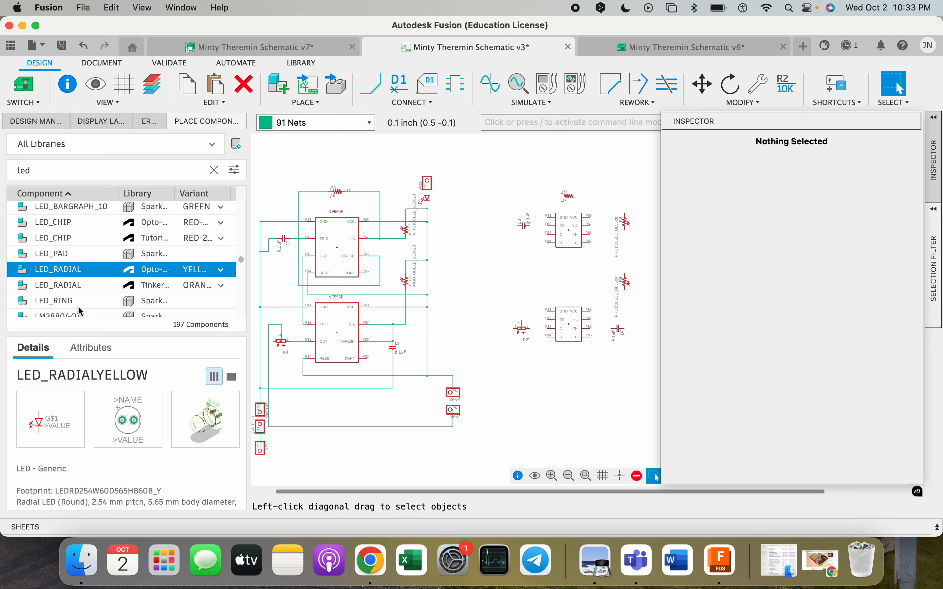
pyautogui.doubleClick(62, 270)
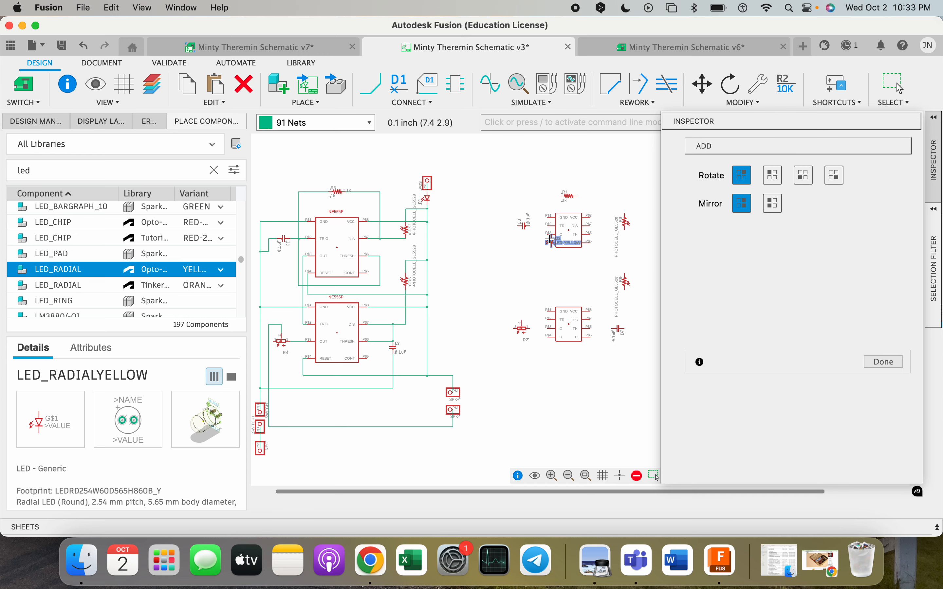
pyautogui.scroll(3, 623, 200)
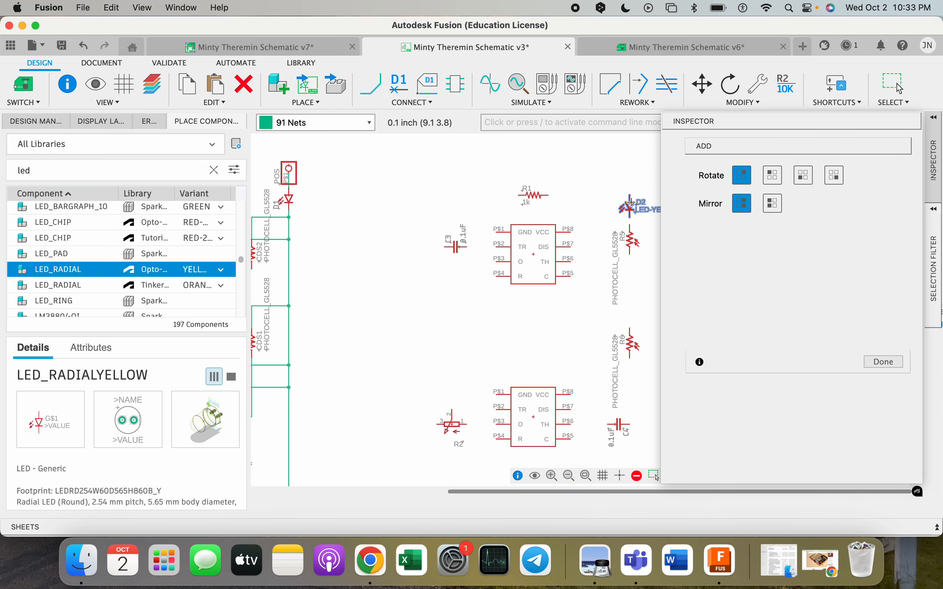
pyautogui.scroll(3, 630, 203)
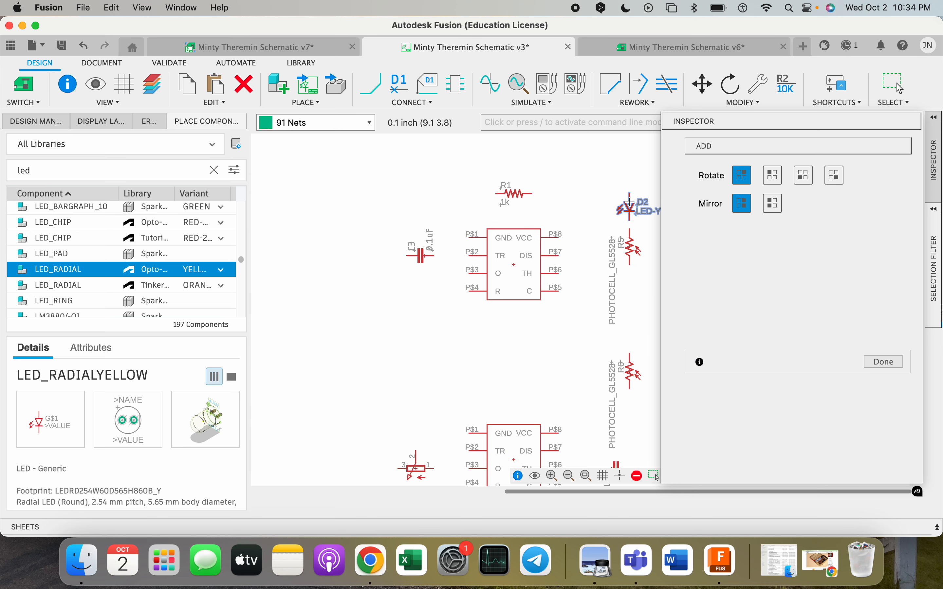
pyautogui.scroll(-3, 629, 201)
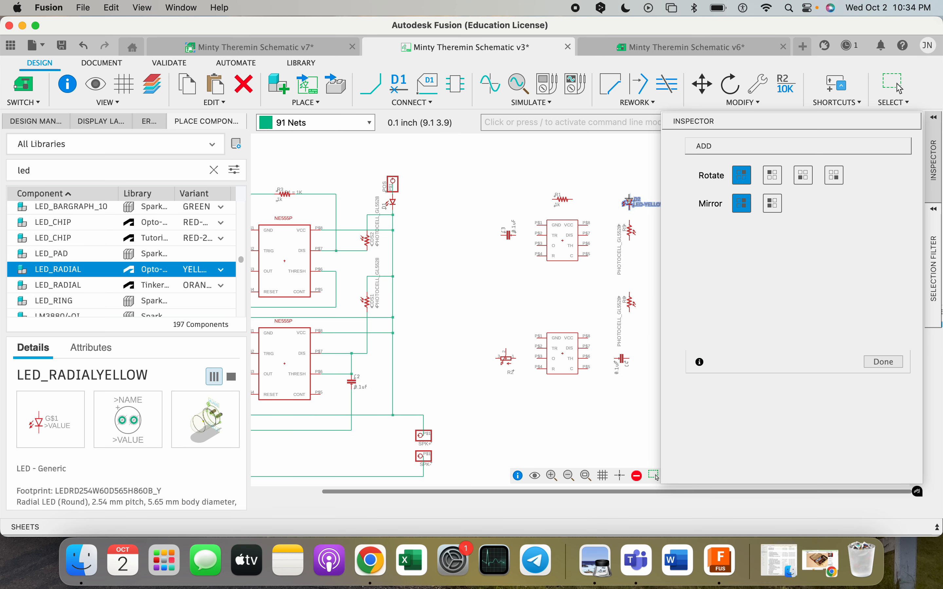
pyautogui.click(630, 200)
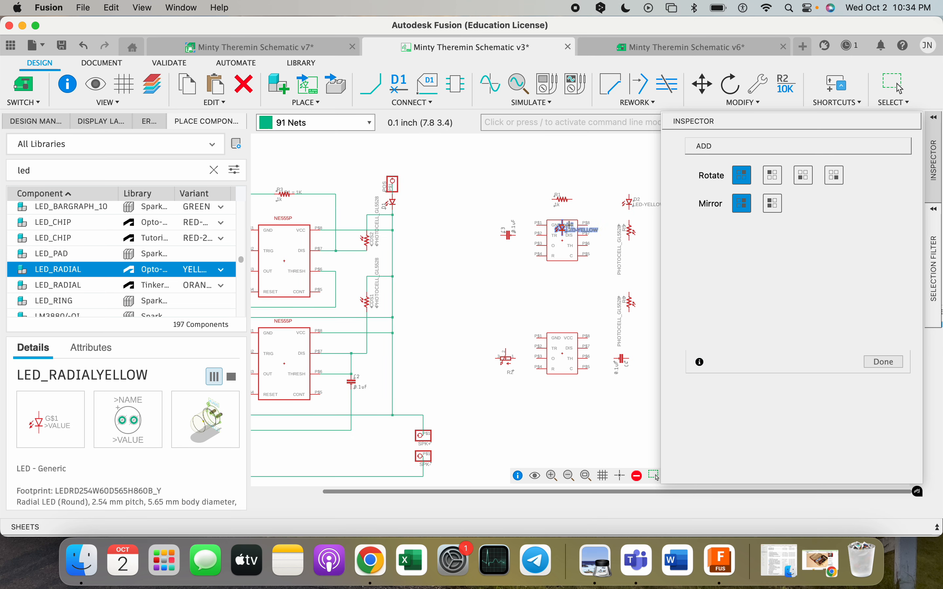
# Finish adding LEDs, clear the component filter and switch the component source to the personal Minty Theremin Schematic Library
pyautogui.scroll(-2, 592, 228)
pyautogui.moveTo(518, 248); pyautogui.dragTo(568, 219, button='middle')
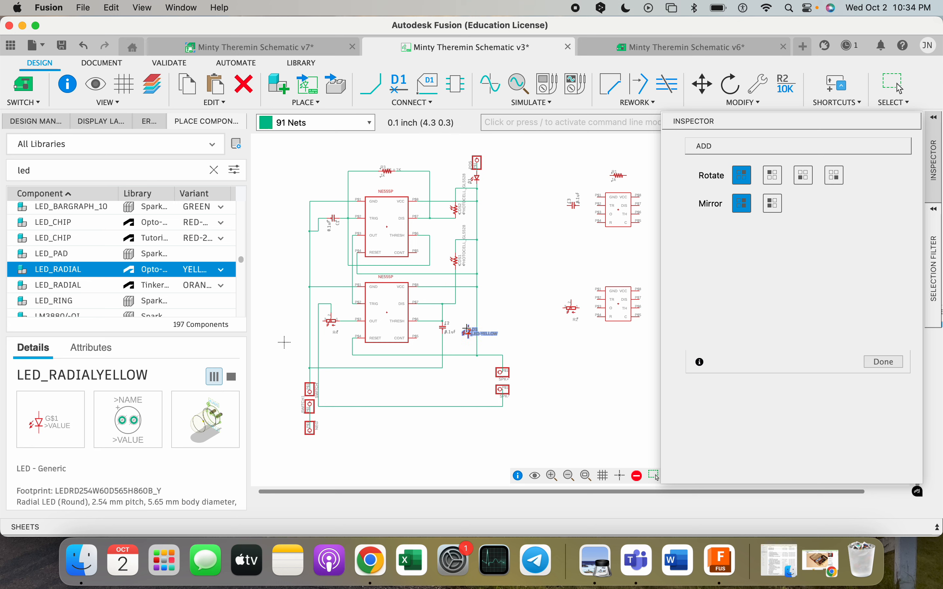
pyautogui.click(214, 171)
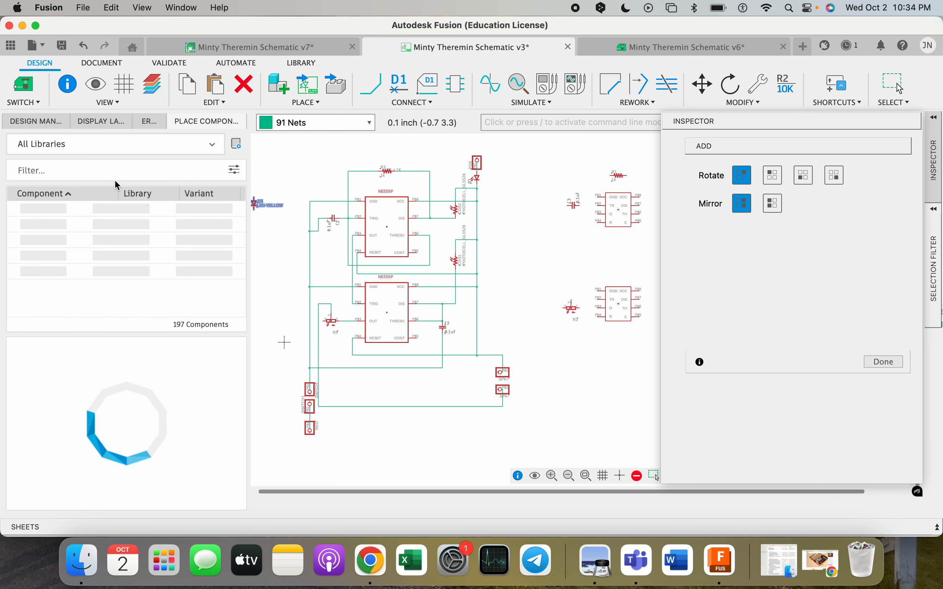
pyautogui.click(212, 147)
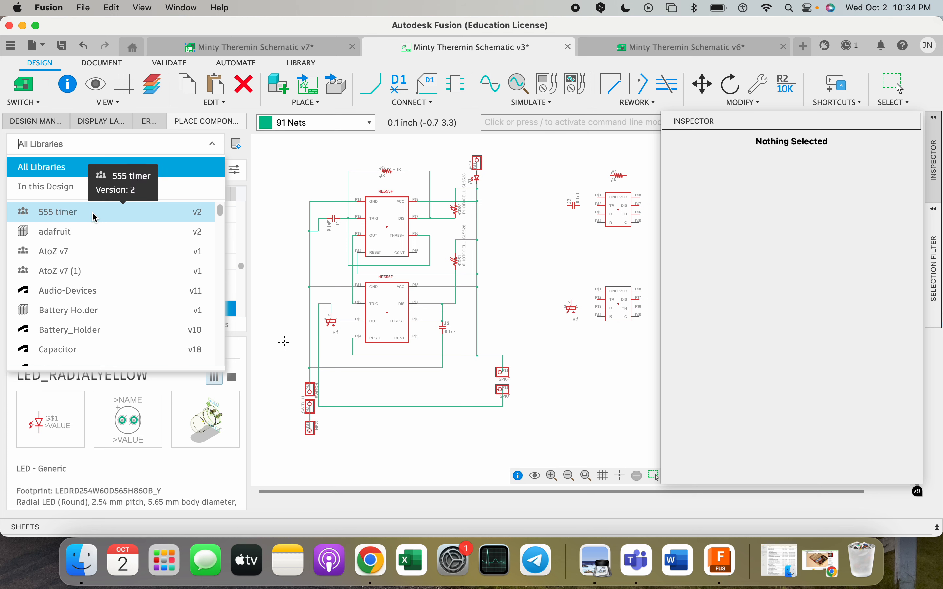
pyautogui.scroll(-5, 59, 258)
pyautogui.scroll(-4, 59, 259)
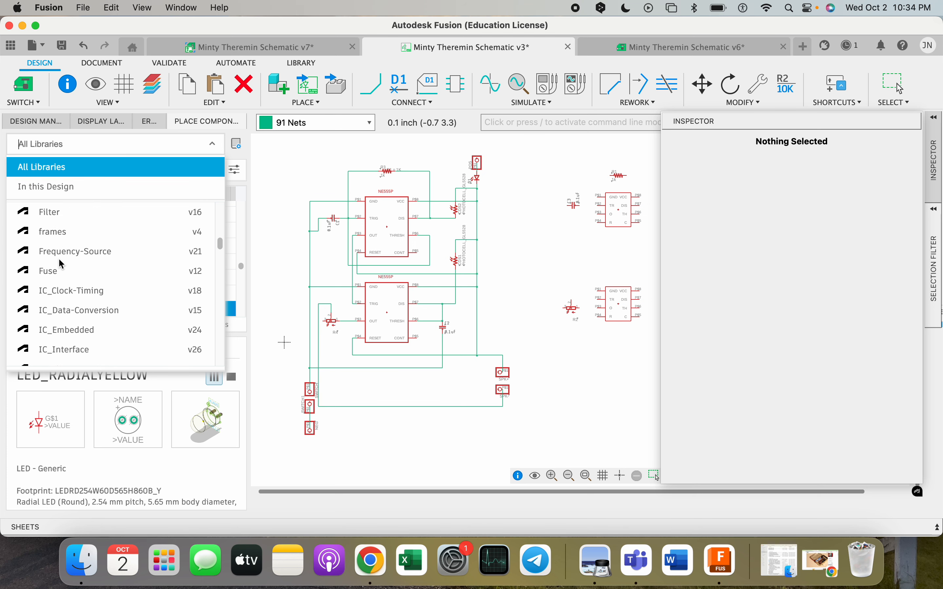
pyautogui.scroll(3, 59, 258)
pyautogui.scroll(-4, 119, 281)
pyautogui.scroll(-6, 122, 287)
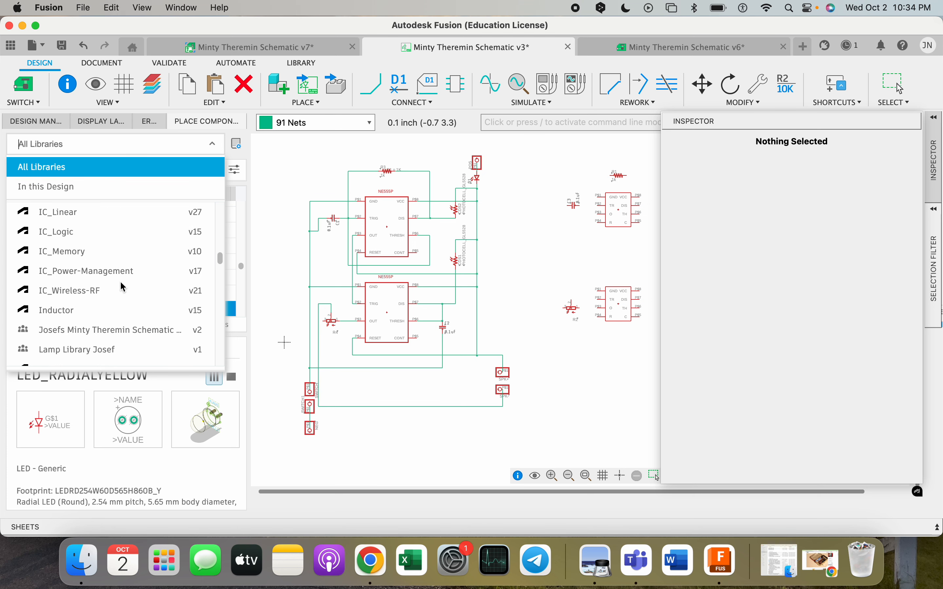
pyautogui.click(139, 215)
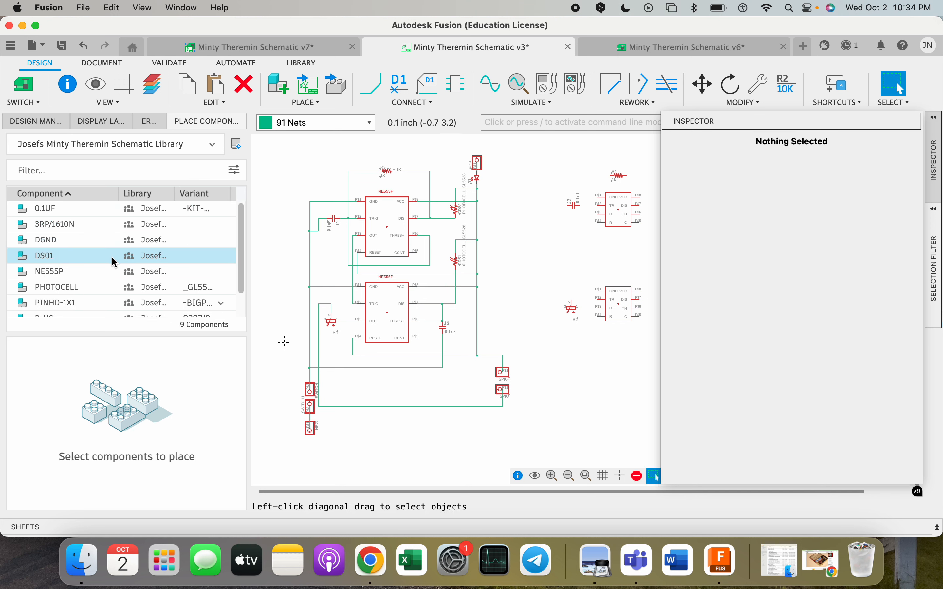
# Place three PINHD-1X1-BIGPOGO headers rotated 90°: two stacked below the new potentiometer and one above the new LED
pyautogui.scroll(-2, 114, 262)
pyautogui.click(70, 276)
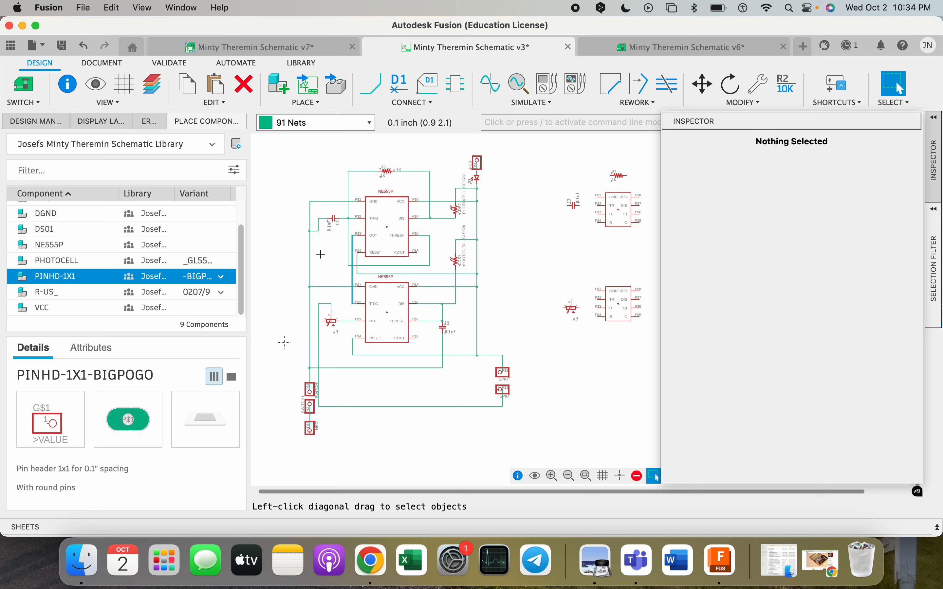
pyautogui.hscroll(3, 486, 269)
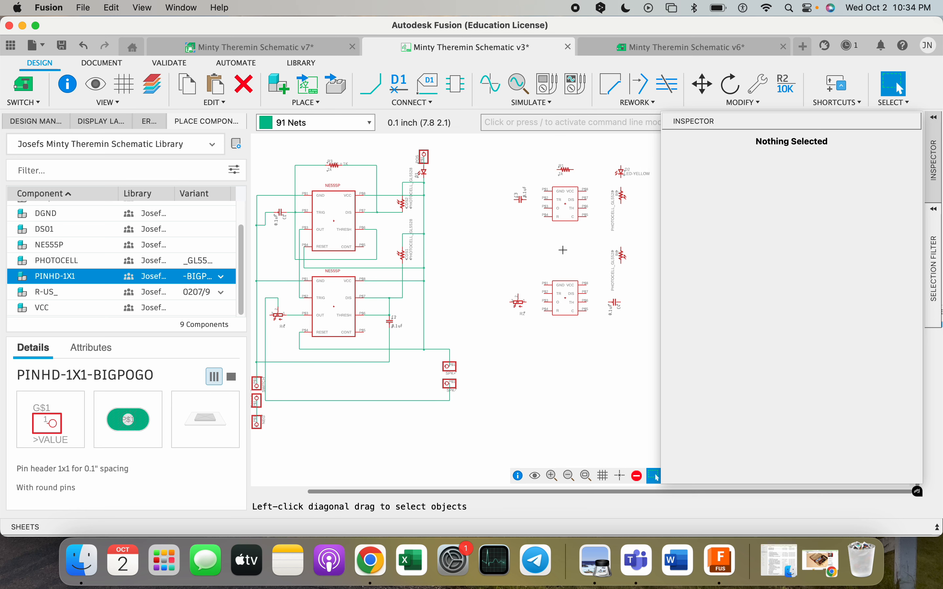
pyautogui.scroll(-3, 500, 274)
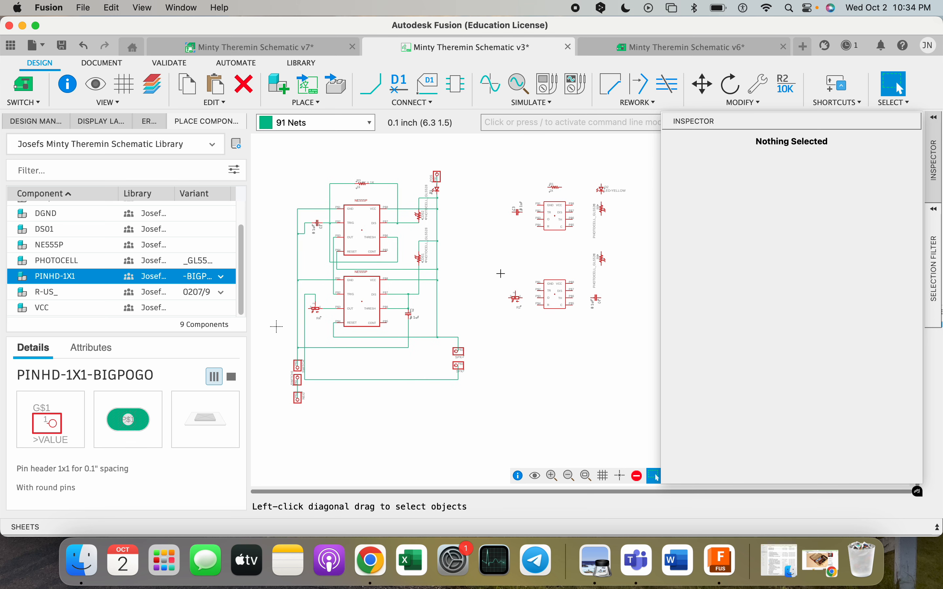
pyautogui.scroll(1, 430, 373)
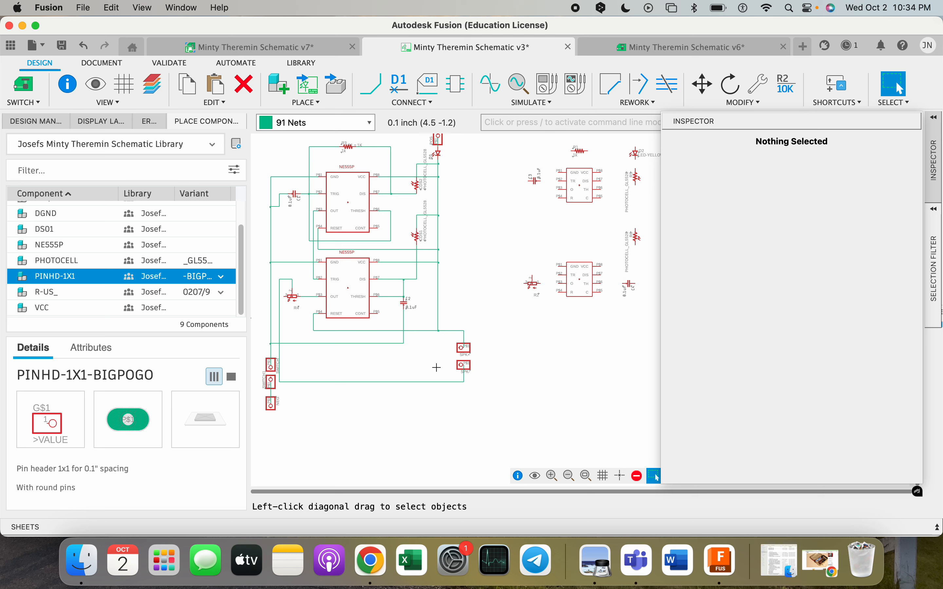
pyautogui.scroll(-1, 449, 338)
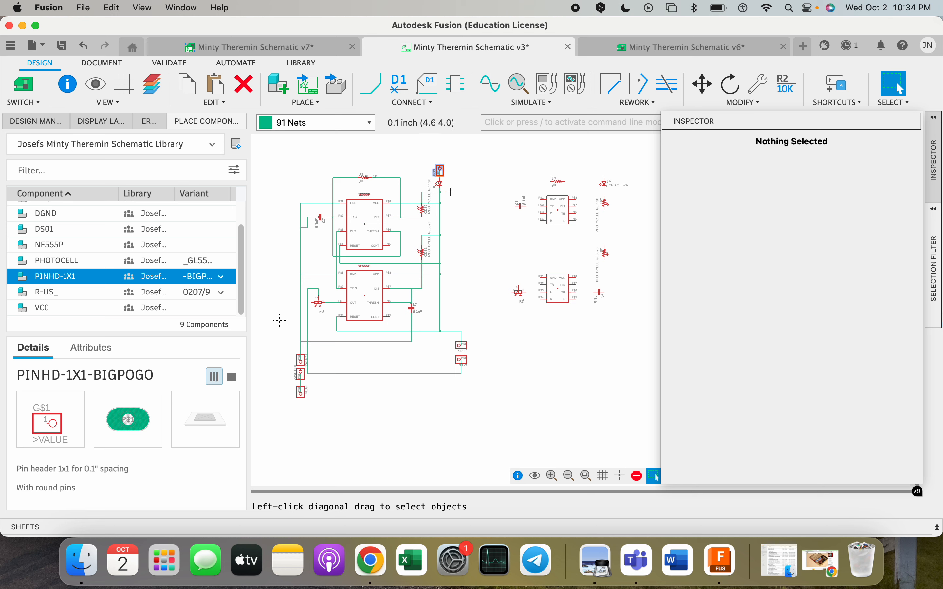
pyautogui.doubleClick(85, 278)
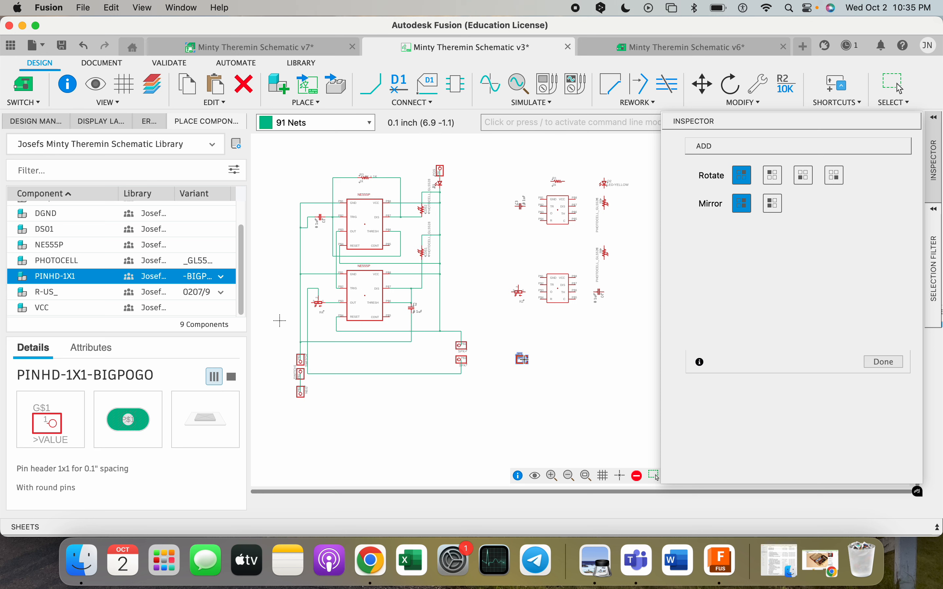
pyautogui.rightClick(520, 360)
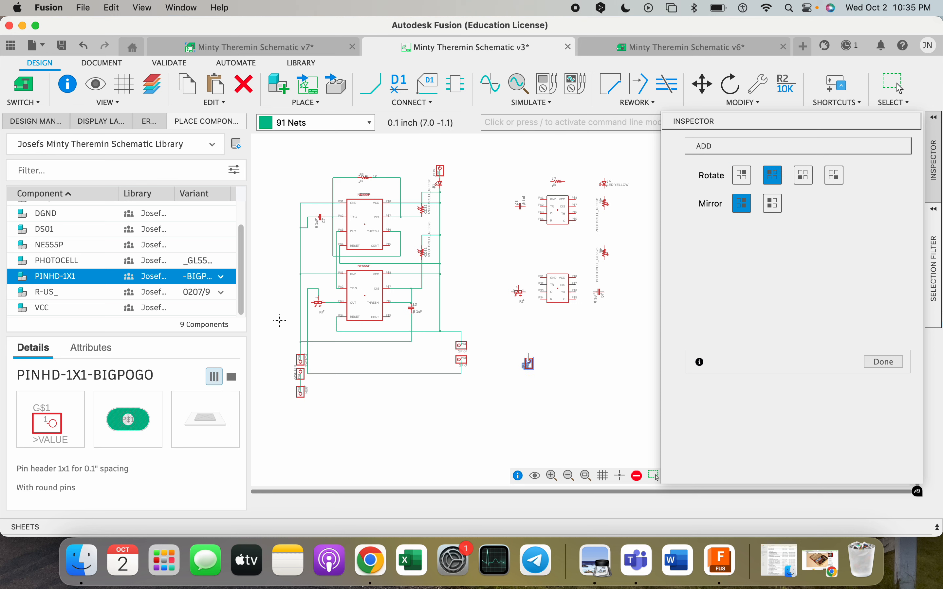
pyautogui.click(526, 342)
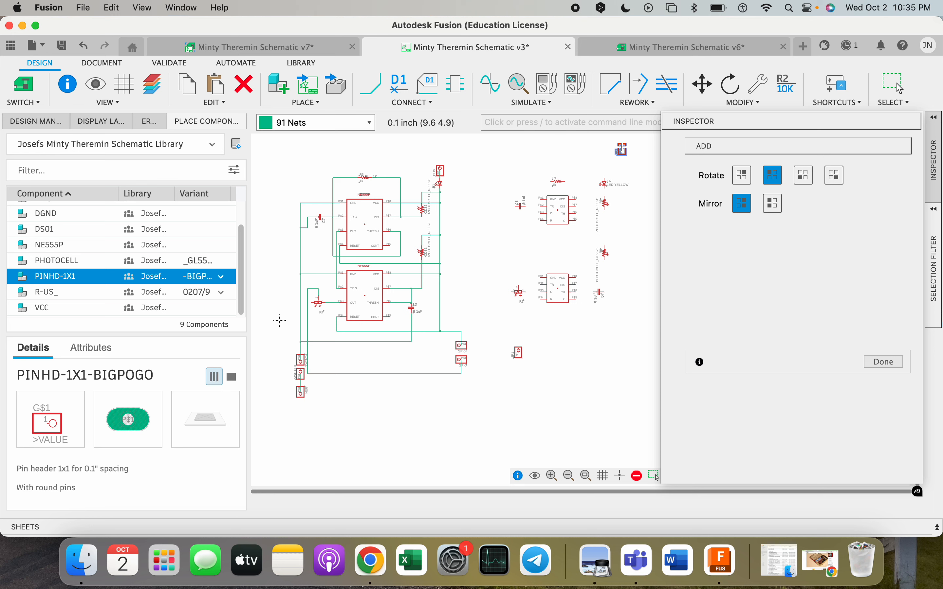
pyautogui.click(622, 149)
pyautogui.click(518, 335)
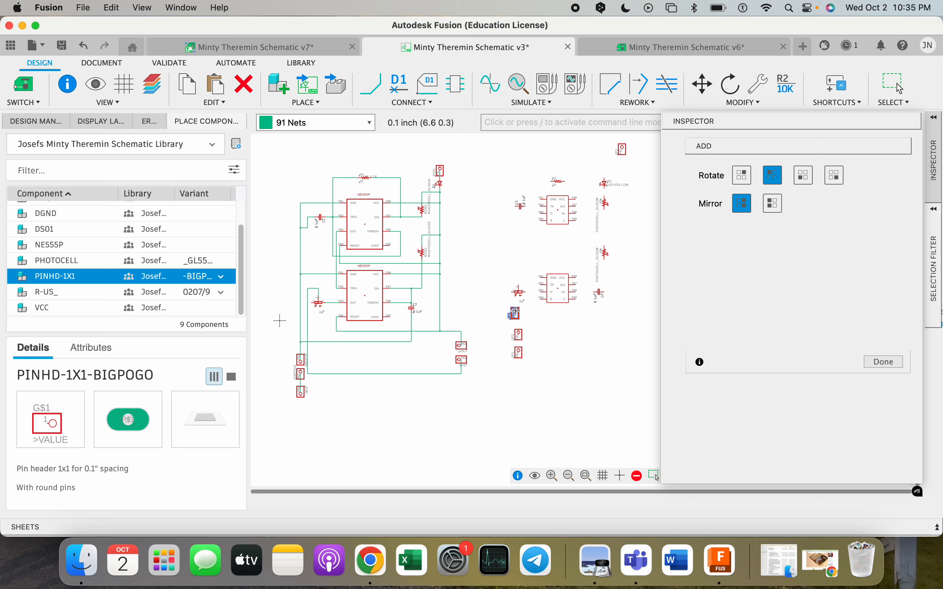
# Place another PINHD-1X1-BIGPOGO header rotated 270° between the new potentiometer and the two stacked headers
pyautogui.rightClick(520, 312)
pyautogui.rightClick(519, 311)
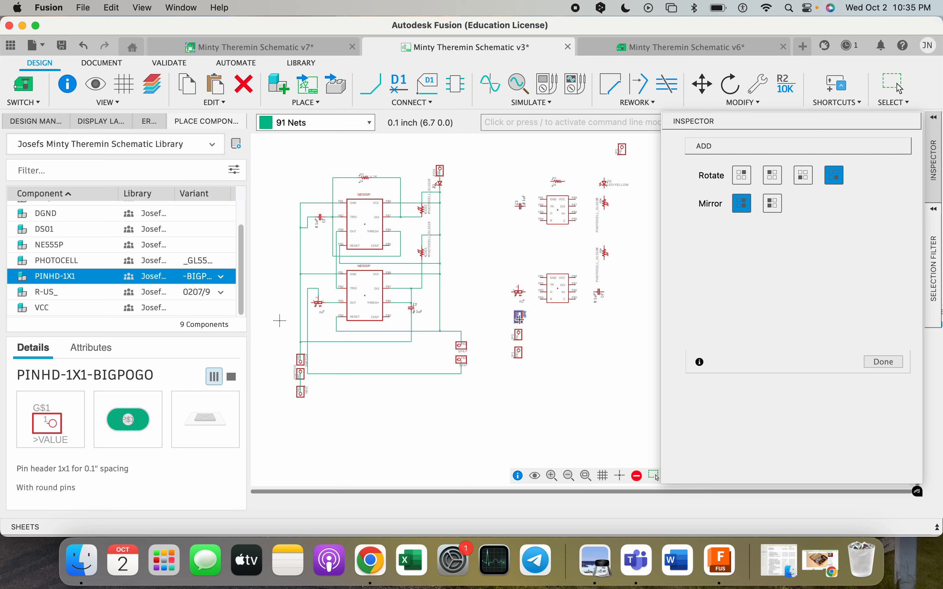
pyautogui.click(519, 318)
pyautogui.scroll(2, 519, 366)
pyautogui.scroll(-1, 519, 364)
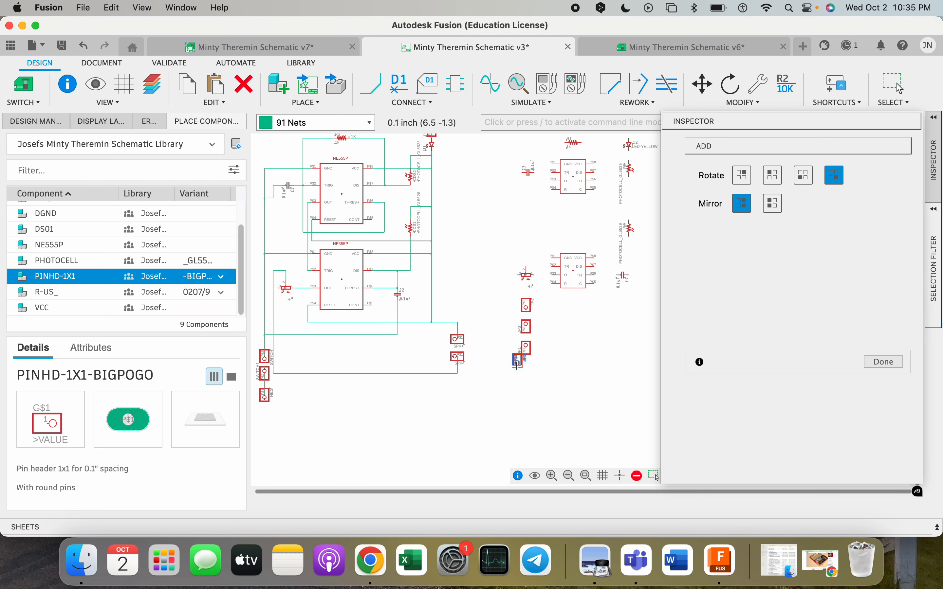
# Stop adding headers and rotate the lowest of the three stacked headers to 270°
pyautogui.press('Escape')
pyautogui.click(527, 350)
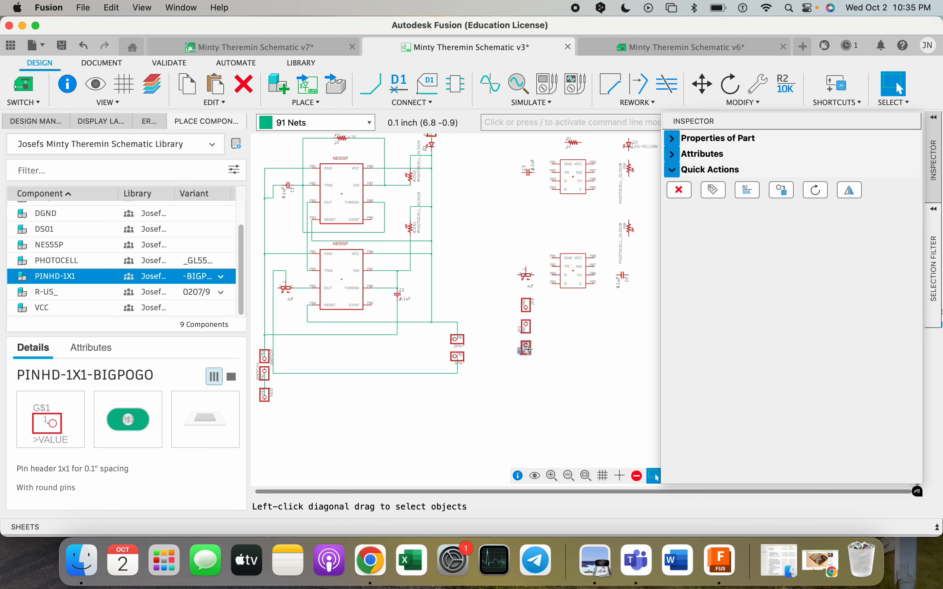
pyautogui.click(815, 191)
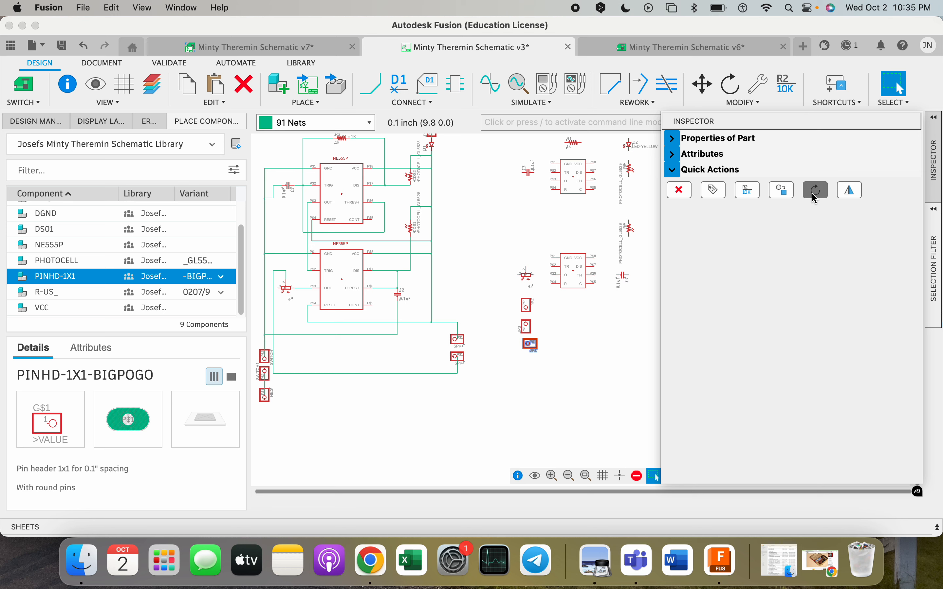
pyautogui.press('m')
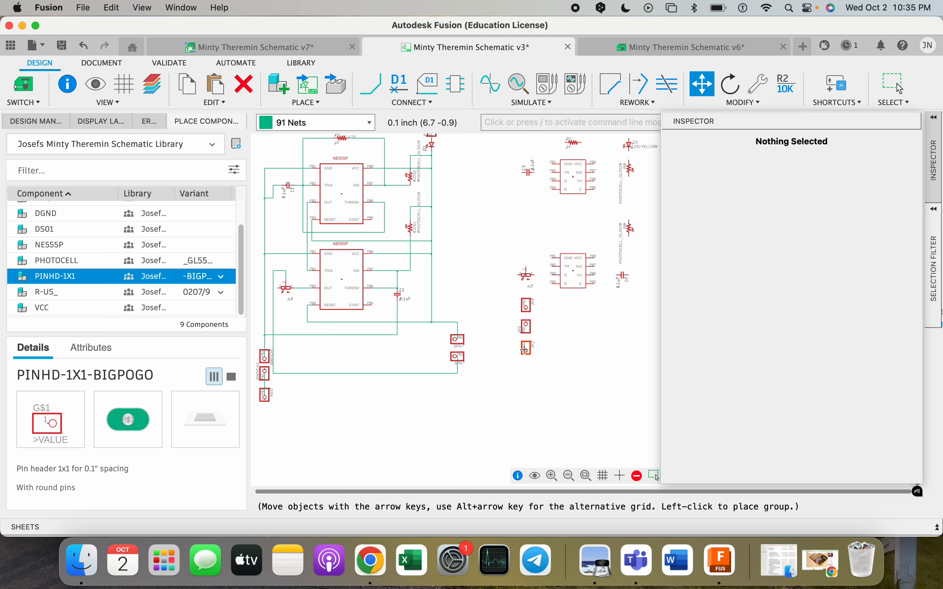
pyautogui.press('Escape')
pyautogui.click(527, 348)
pyautogui.scroll(5, 527, 348)
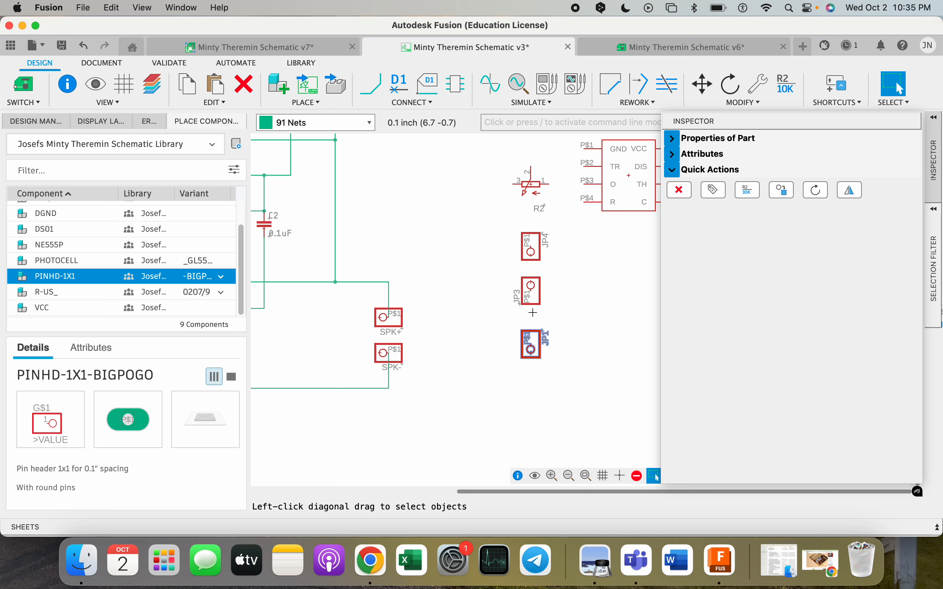
# Examine the SPK+ and SPK- headers in the finished circuit for their orientation and placement
pyautogui.scroll(-4, 527, 353)
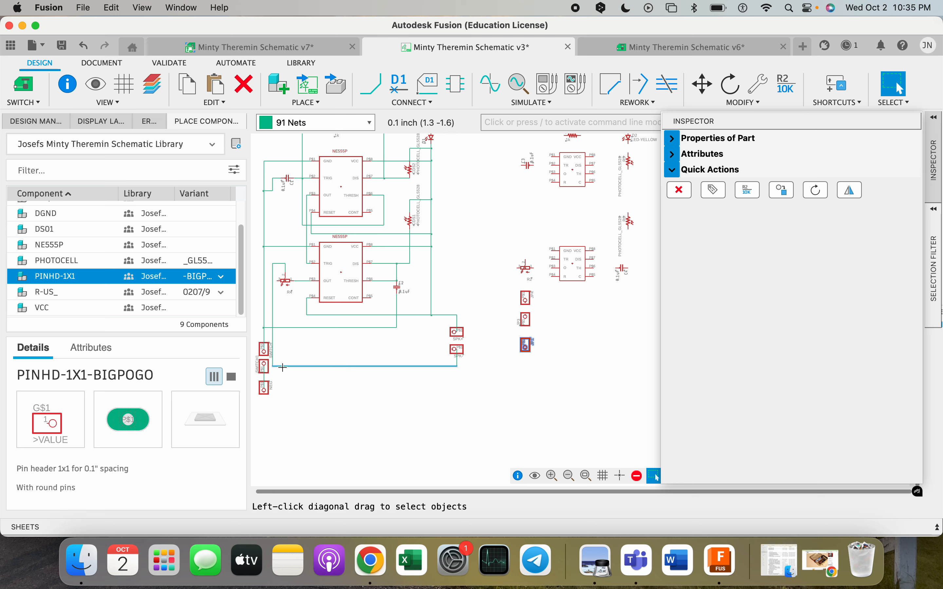
pyautogui.scroll(3, 560, 370)
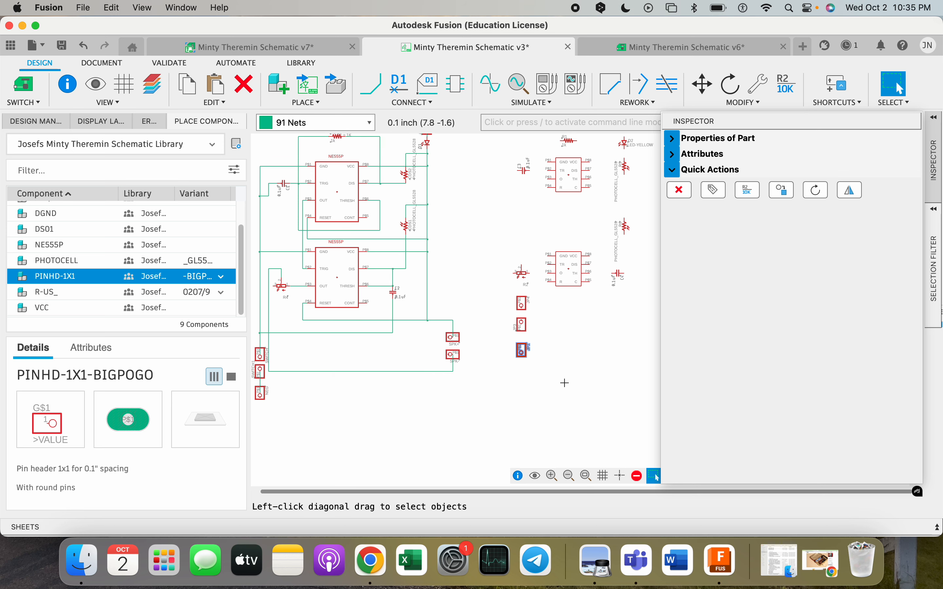
pyautogui.scroll(-2, 576, 369)
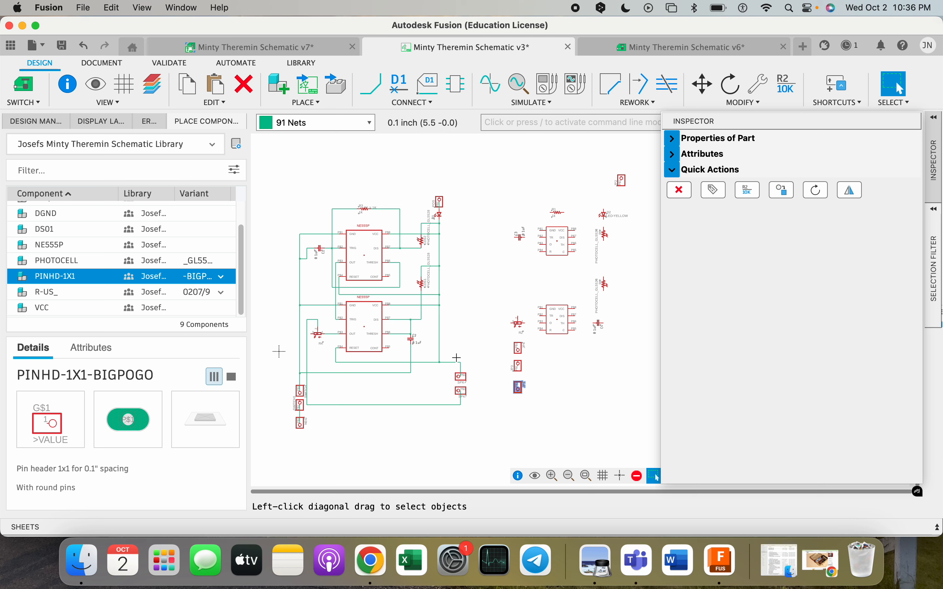
pyautogui.scroll(5, 451, 388)
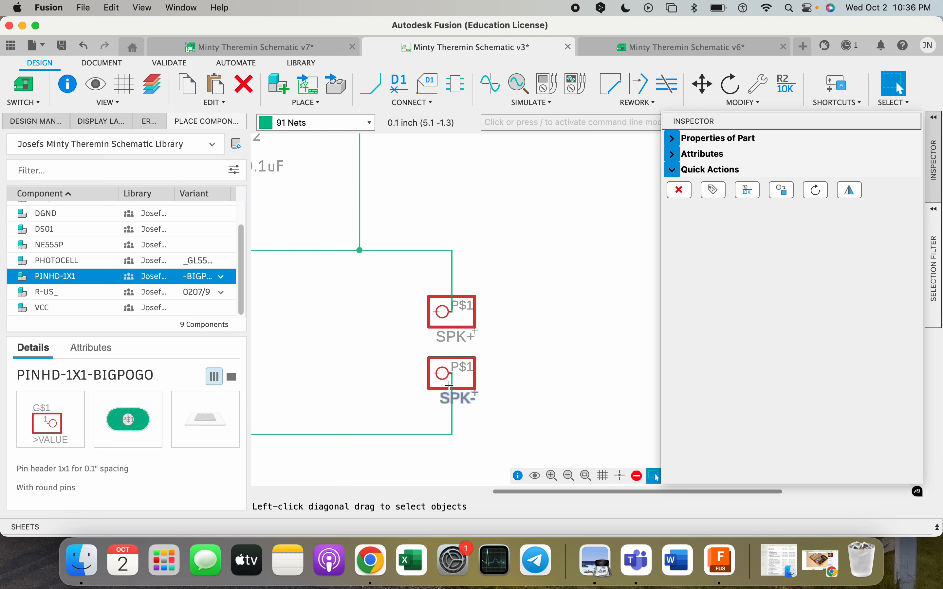
pyautogui.click(452, 374)
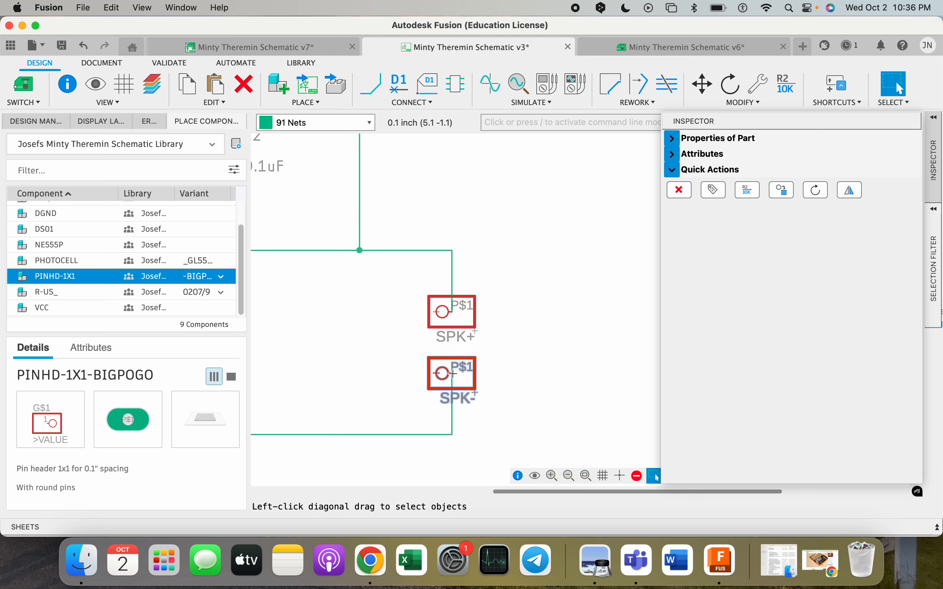
pyautogui.scroll(-5, 417, 359)
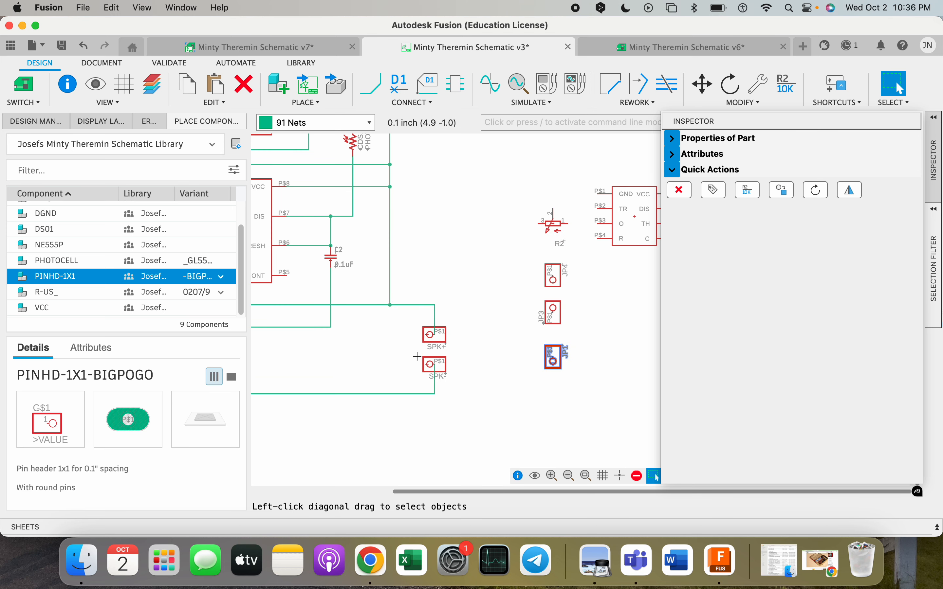
pyautogui.scroll(-1, 522, 350)
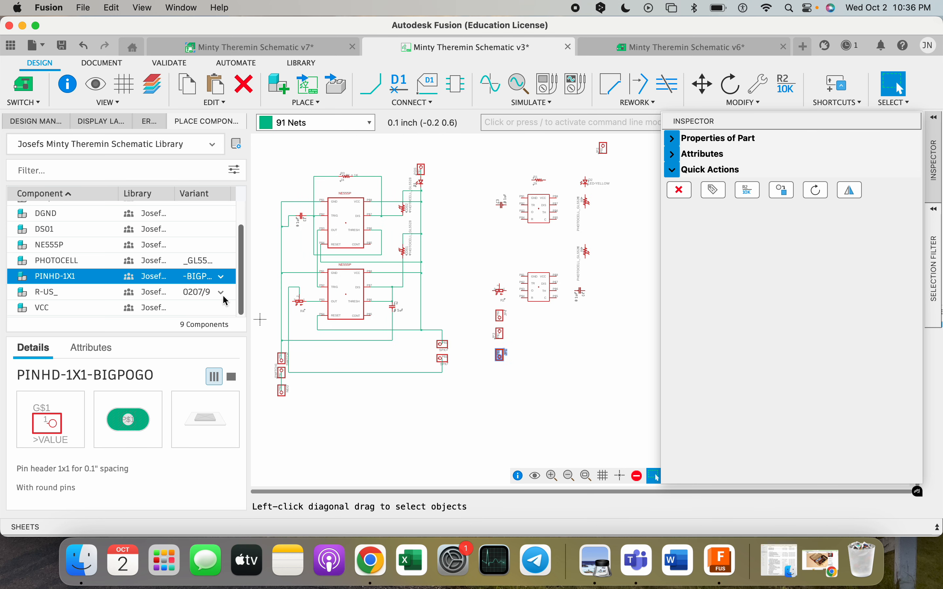
# Place two PINHD-1X1-BIGPOGO headers rotated 180°, one above the other, below the new lower capacitor, and finish adding
pyautogui.doubleClick(101, 277)
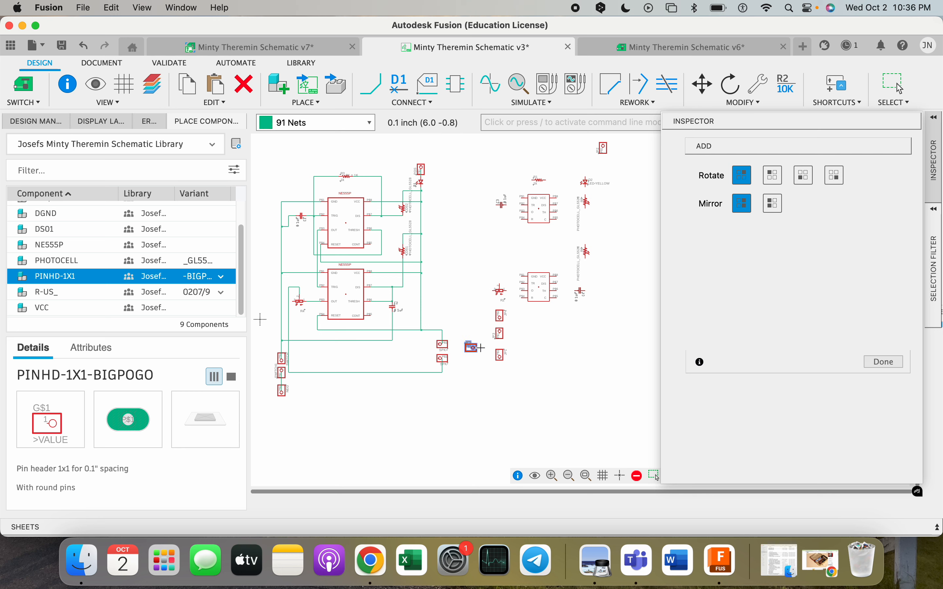
pyautogui.rightClick(578, 345)
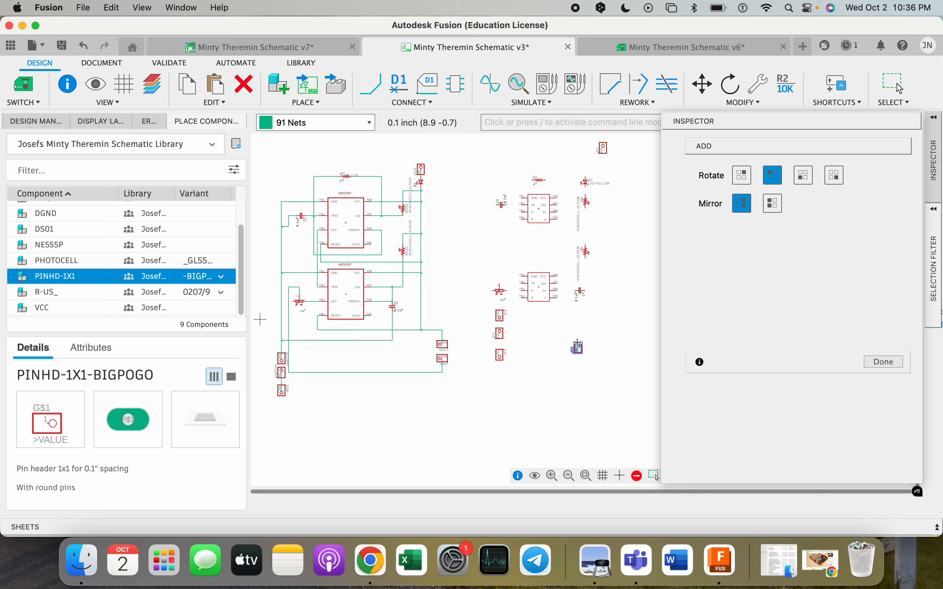
pyautogui.rightClick(578, 346)
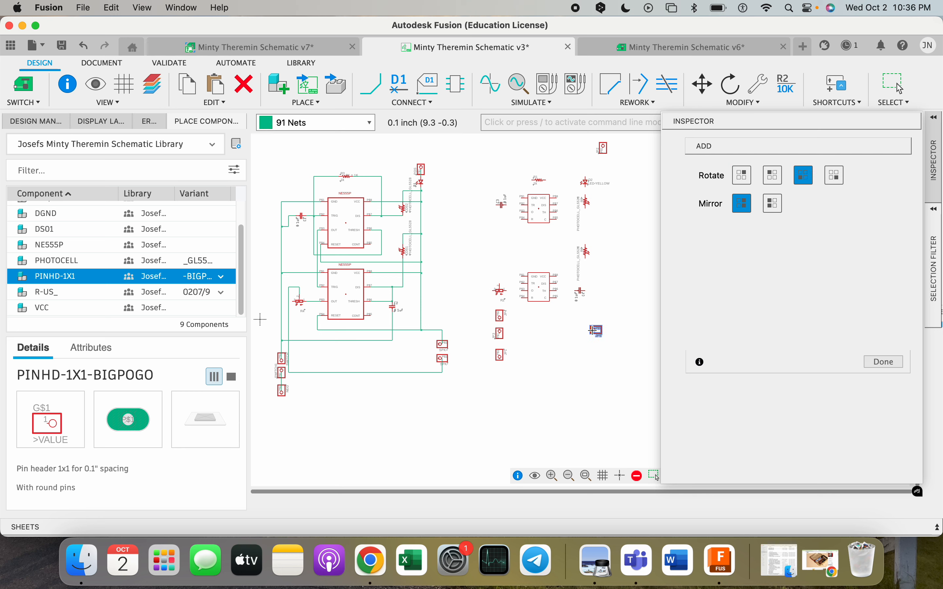
pyautogui.rightClick(593, 330)
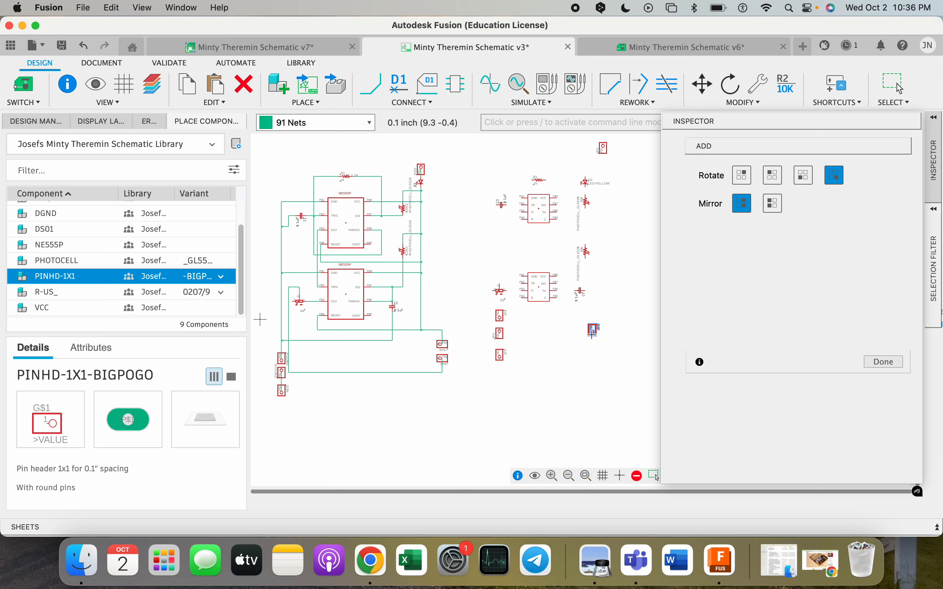
pyautogui.rightClick(592, 332)
pyautogui.scroll(1, 593, 337)
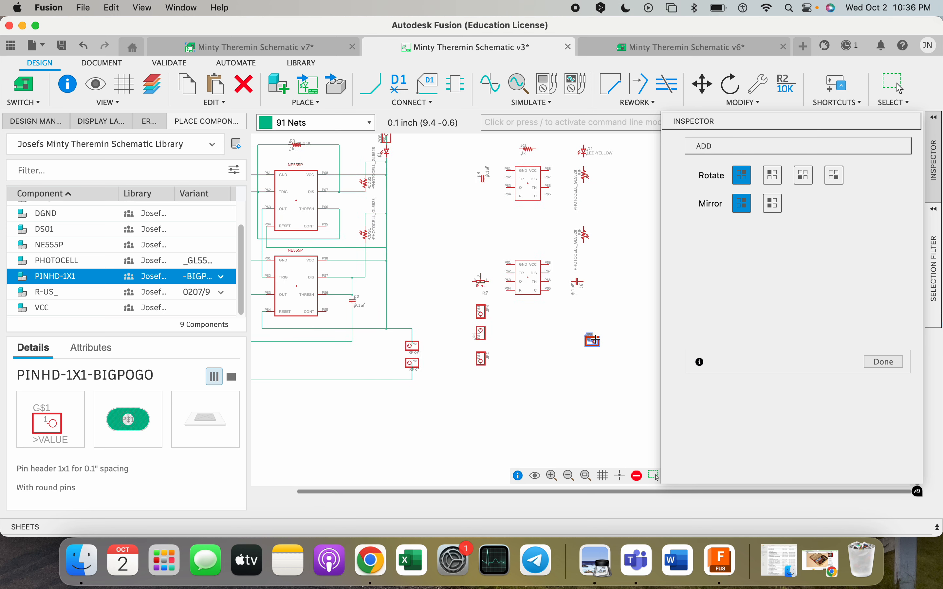
pyautogui.scroll(1, 595, 340)
pyautogui.rightClick(590, 336)
pyautogui.rightClick(590, 334)
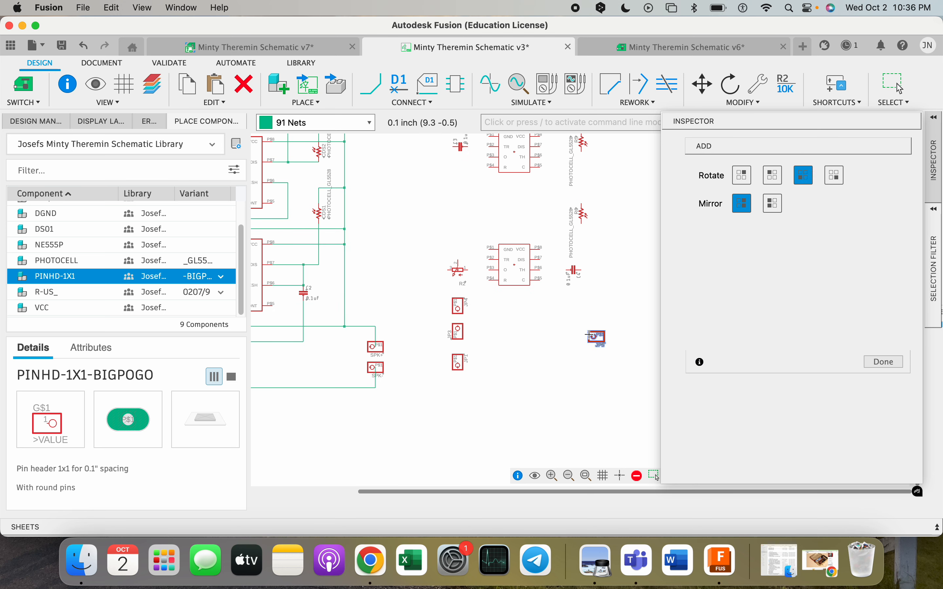
pyautogui.click(595, 327)
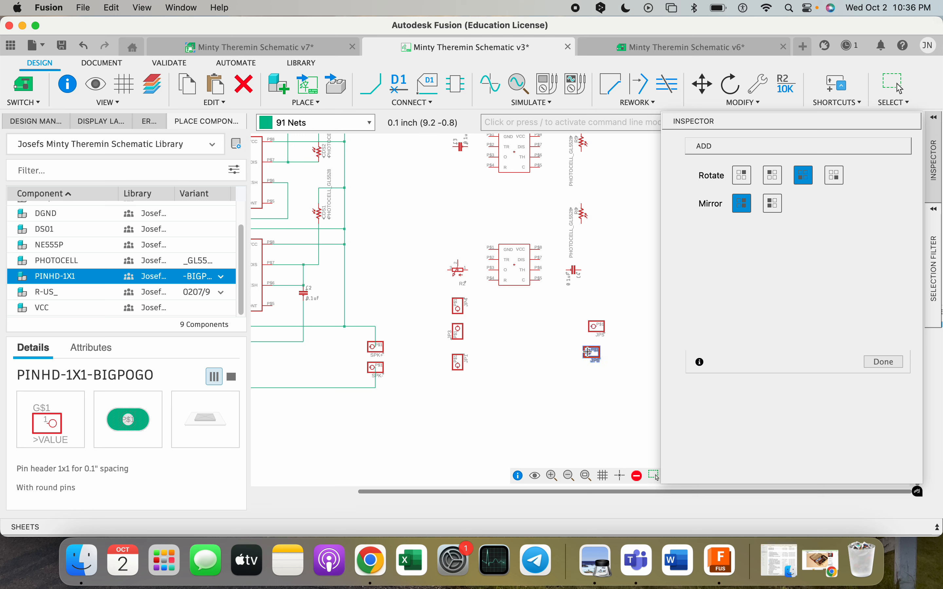
pyautogui.scroll(-3, 592, 357)
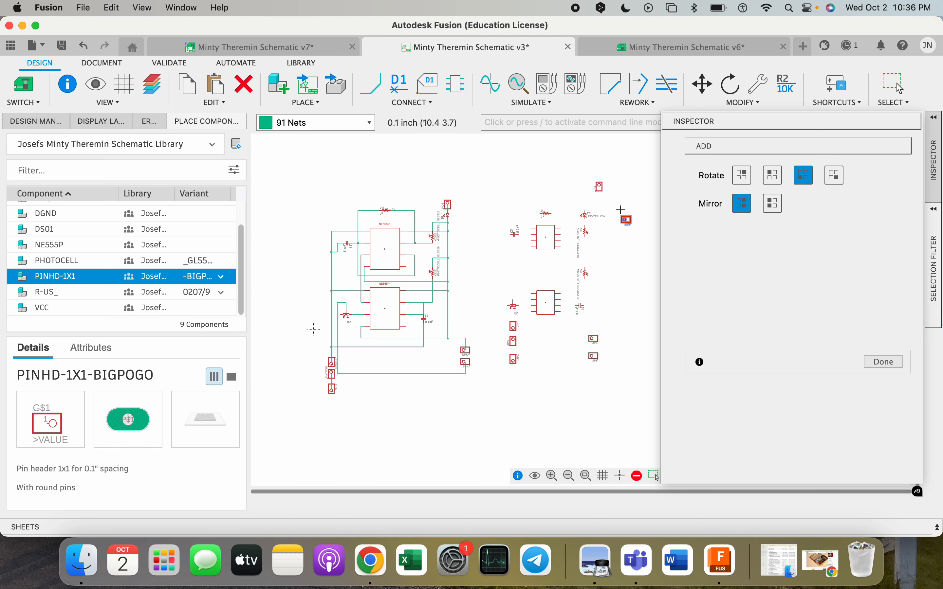
pyautogui.rightClick(579, 353)
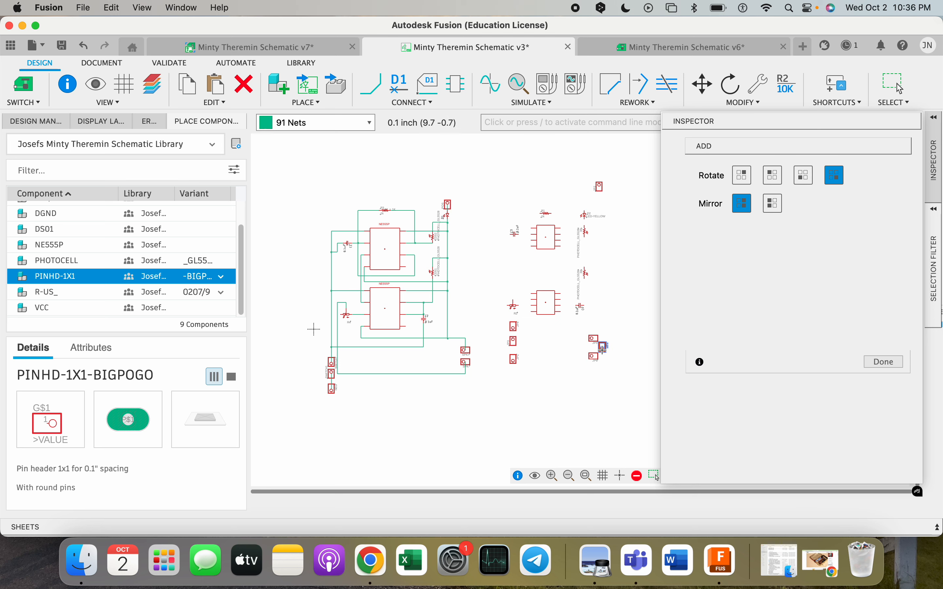
pyautogui.press('Escape')
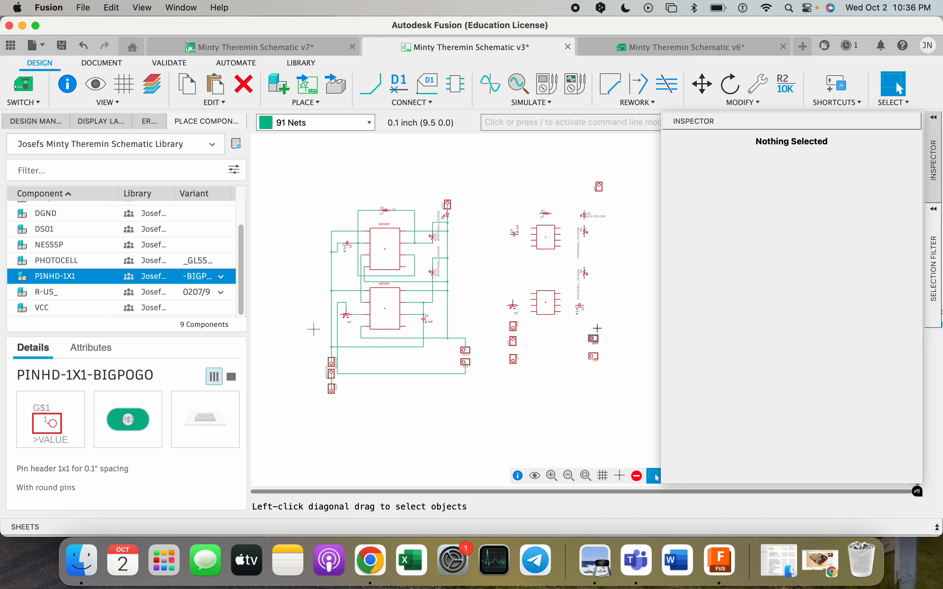
# Examine the labels and orientation of the new headers above the LED and below the potentiometer
pyautogui.scroll(10, 600, 186)
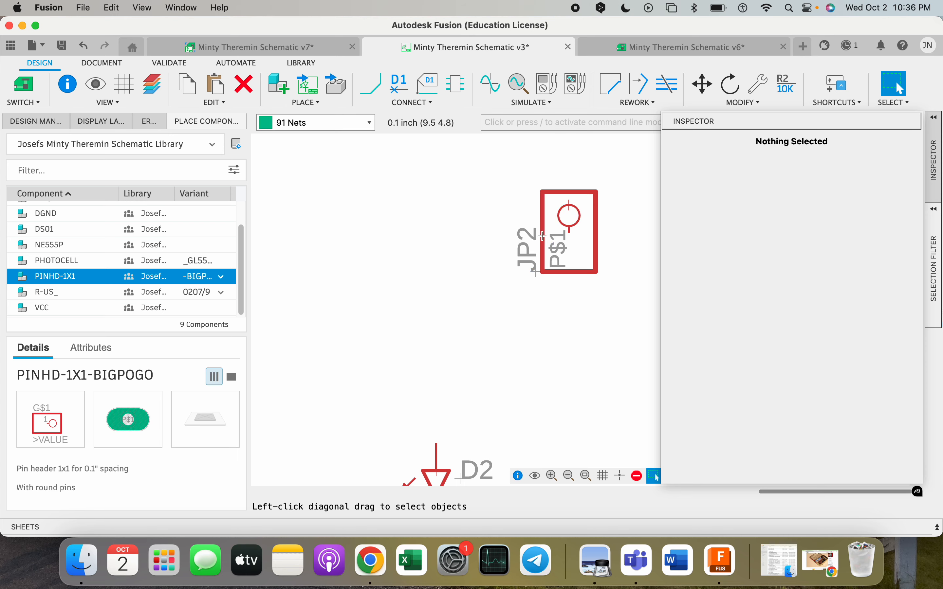
pyautogui.scroll(-5, 576, 221)
pyautogui.scroll(-5, 576, 220)
pyautogui.scroll(4, 501, 359)
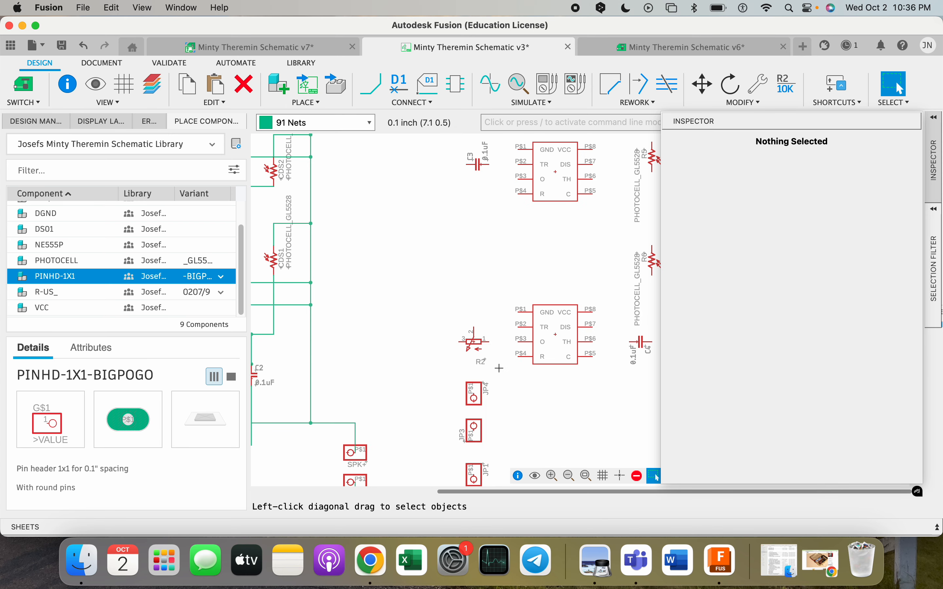
pyautogui.moveTo(503, 433); pyautogui.dragTo(509, 305, button='middle')
pyautogui.scroll(1, 509, 305)
pyautogui.scroll(4, 478, 355)
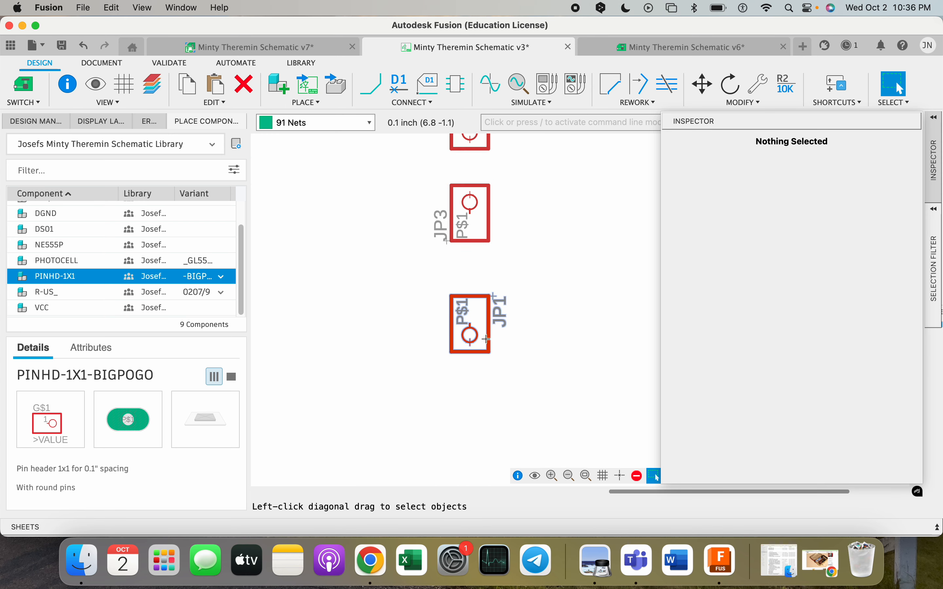
pyautogui.scroll(-10, 483, 336)
pyautogui.scroll(10, 567, 164)
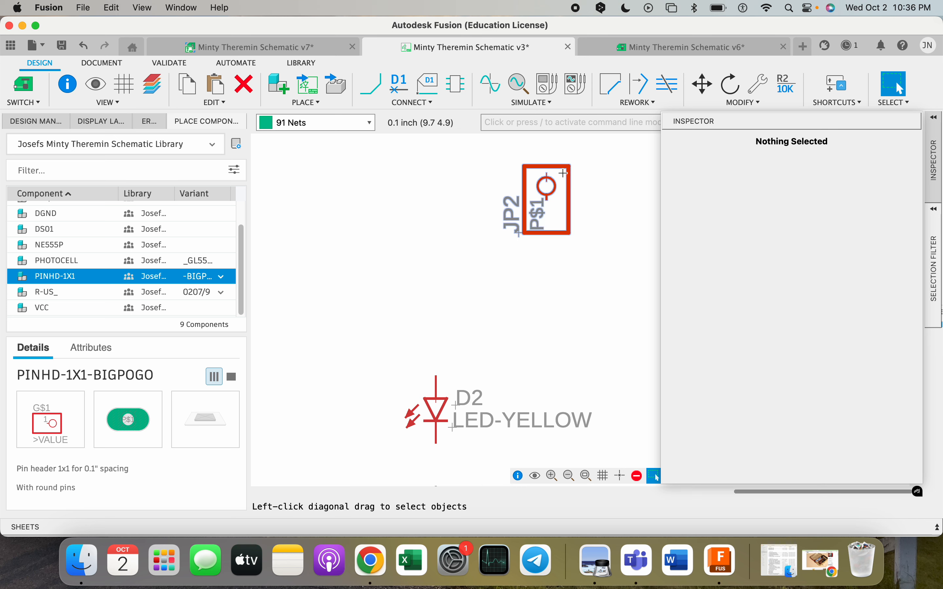
pyautogui.click(482, 211)
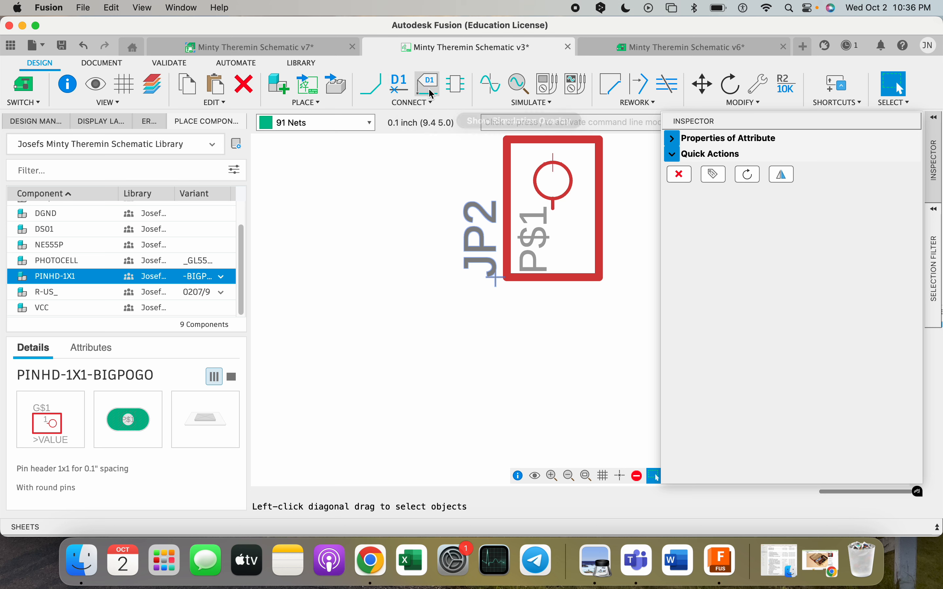
pyautogui.click(338, 103)
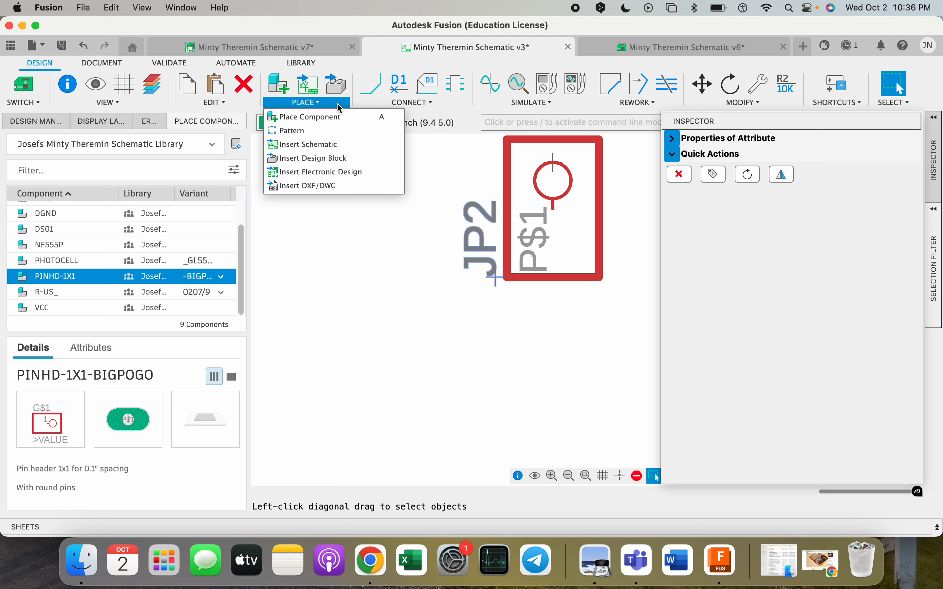
pyautogui.click(412, 103)
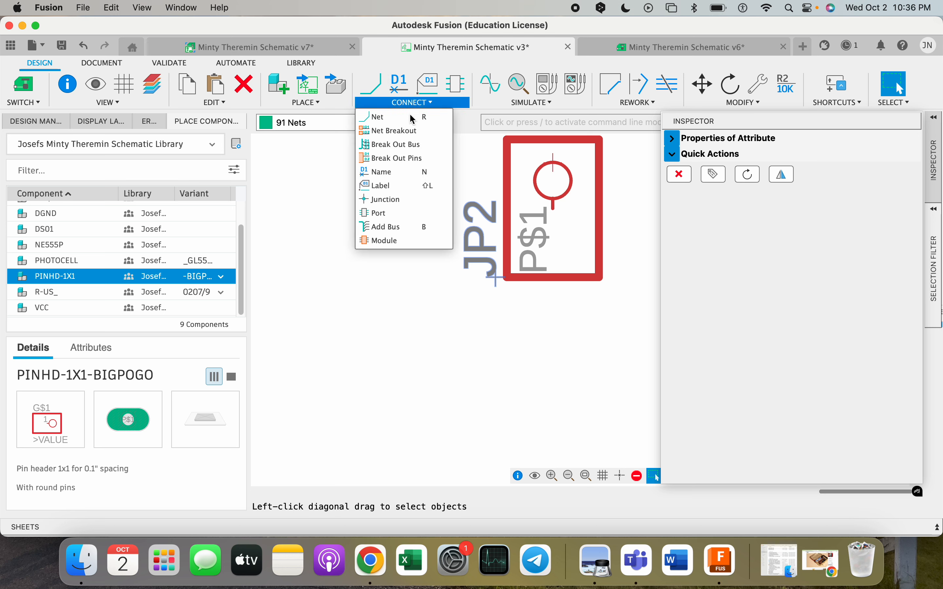
pyautogui.click(380, 172)
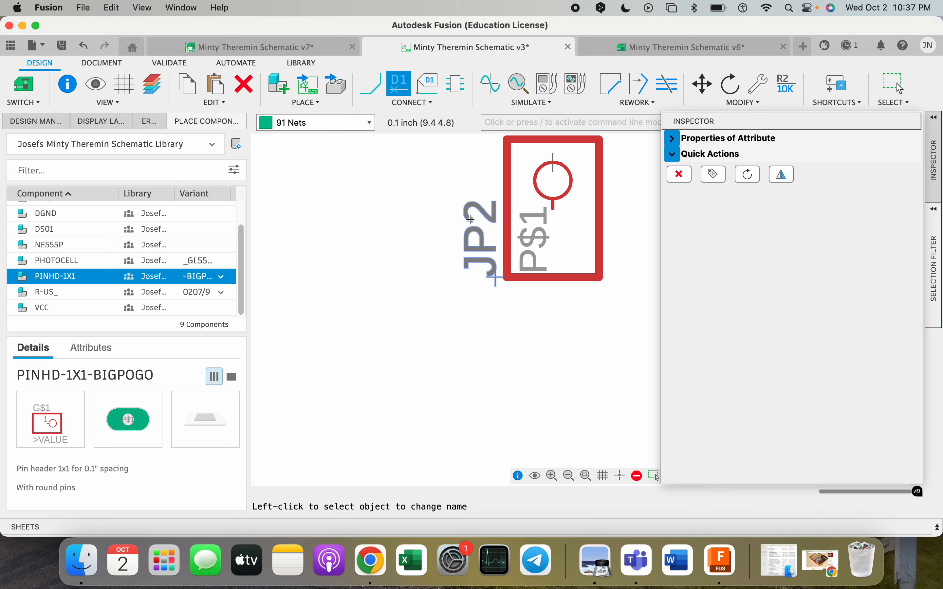
pyautogui.rightClick(489, 265)
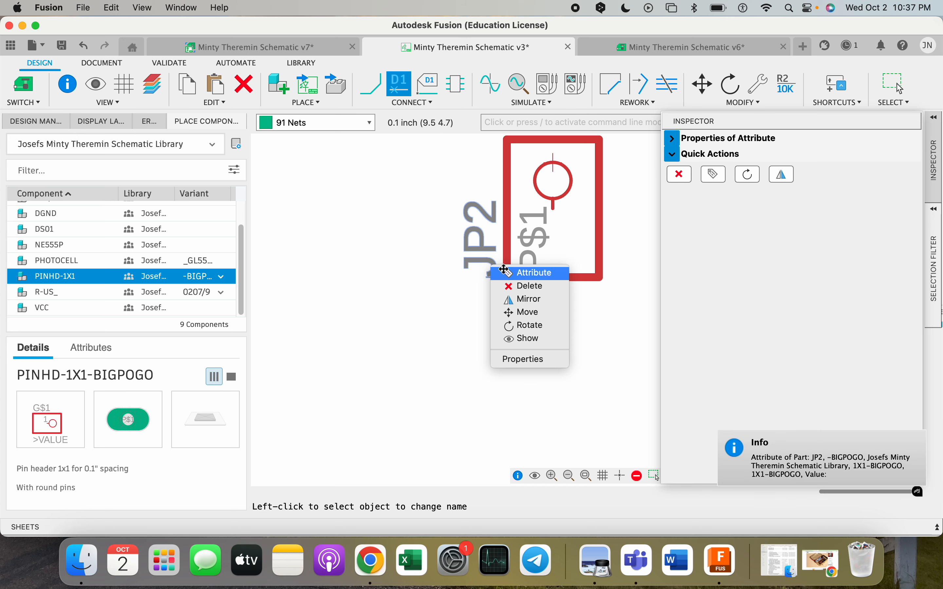
pyautogui.click(521, 275)
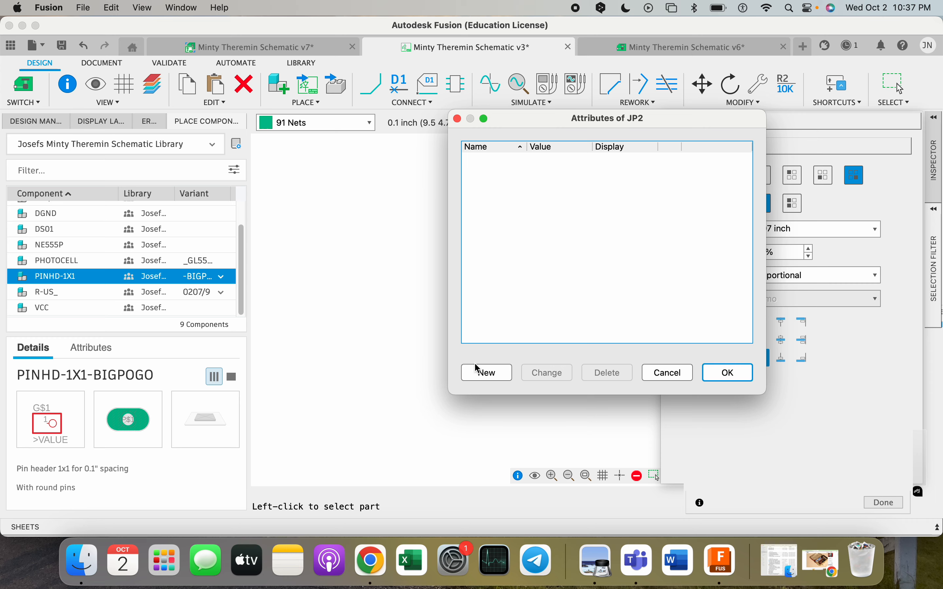
pyautogui.click(673, 374)
pyautogui.click(490, 252)
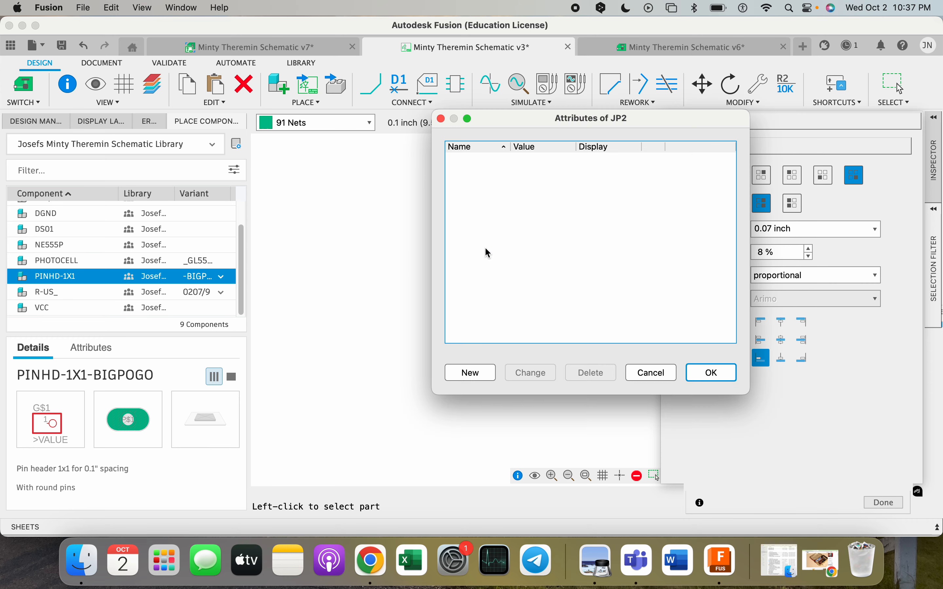
pyautogui.click(650, 370)
pyautogui.click(498, 275)
pyautogui.click(649, 371)
pyautogui.rightClick(540, 275)
pyautogui.click(526, 276)
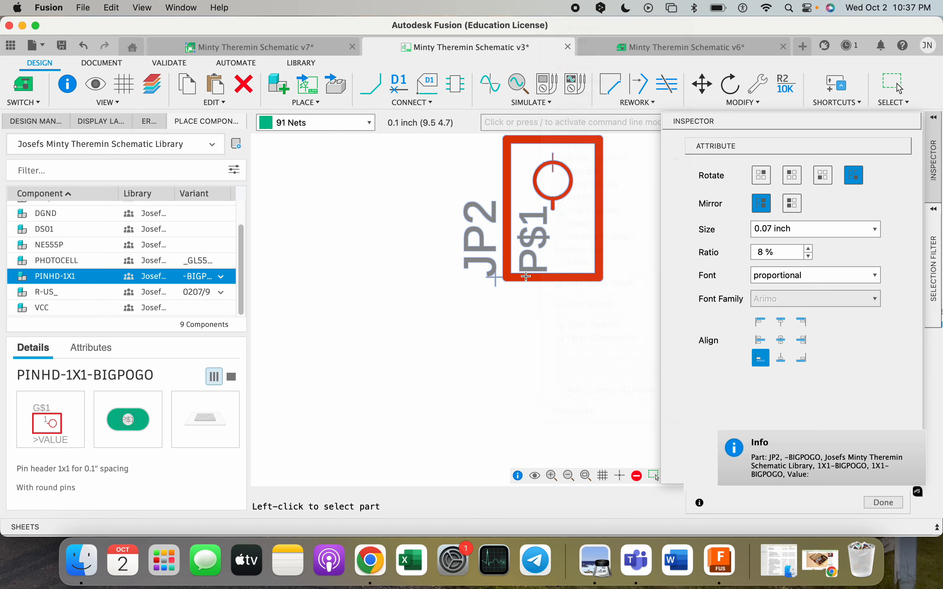
pyautogui.rightClick(526, 277)
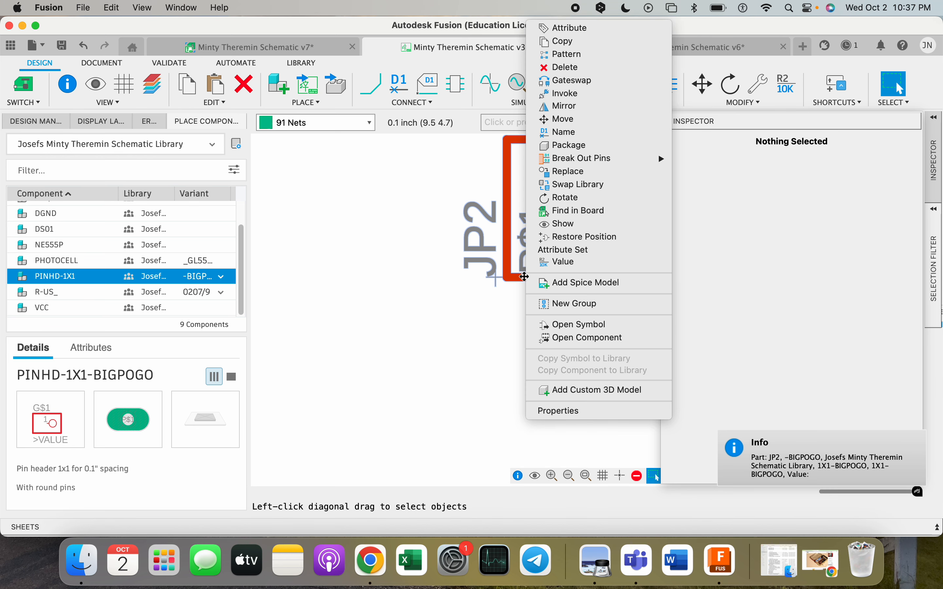
pyautogui.click(530, 131)
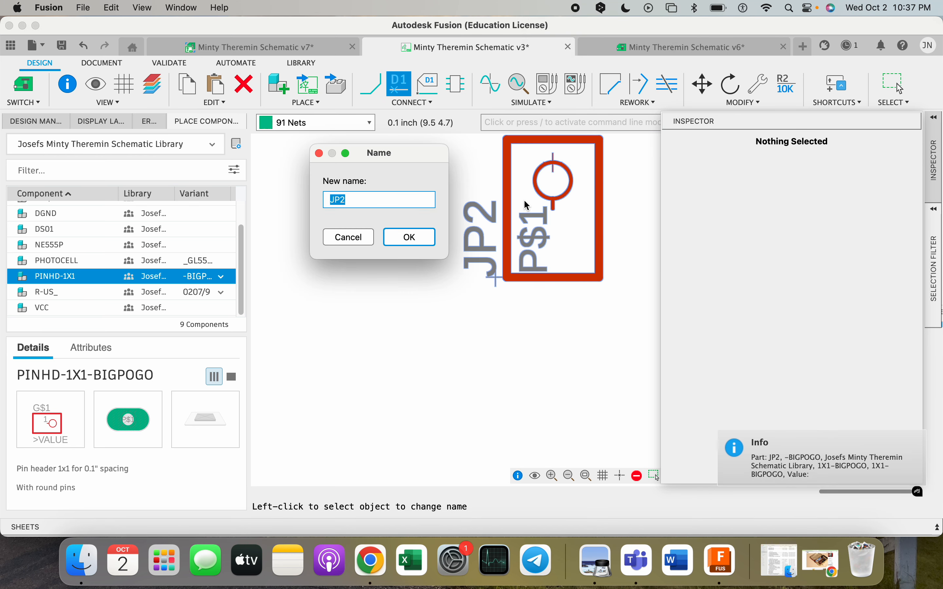
pyautogui.click(359, 236)
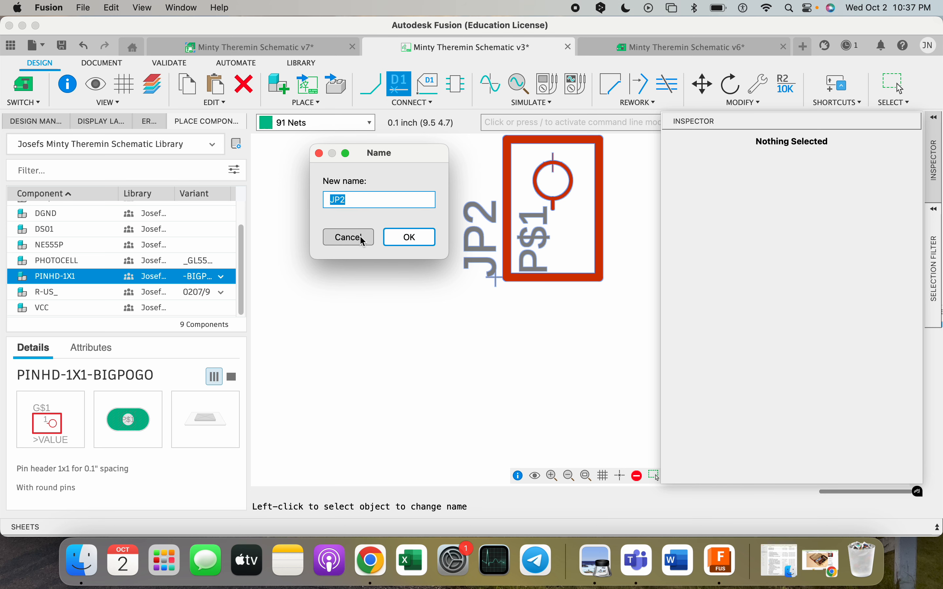
# Rename the pin header above the yellow LED as +
pyautogui.rightClick(534, 241)
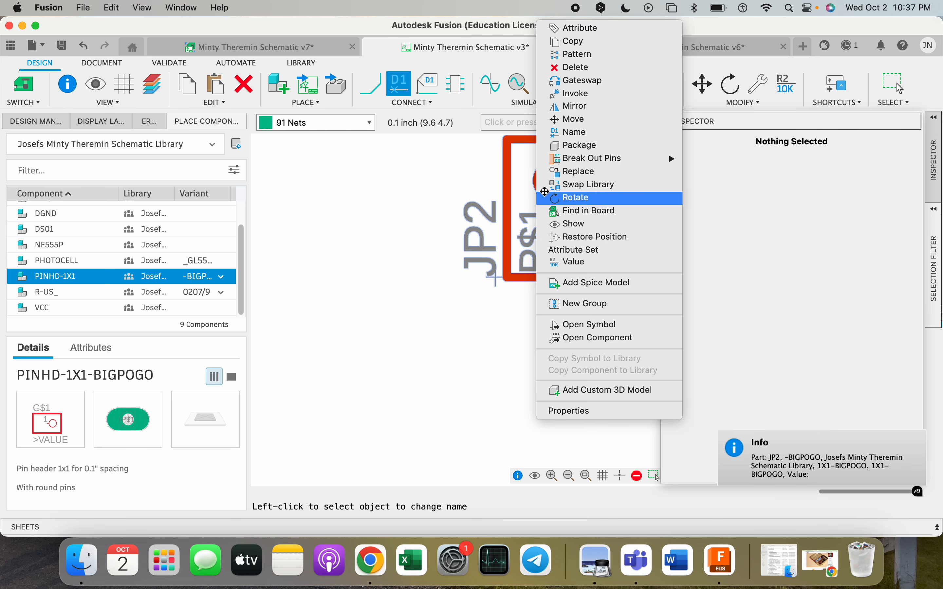
pyautogui.click(575, 133)
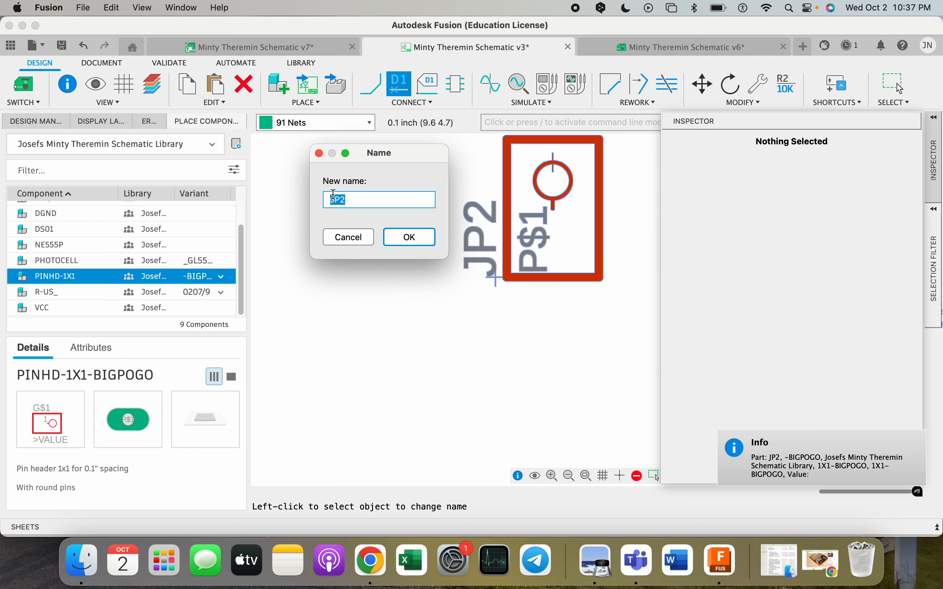
pyautogui.write('+')
pyautogui.click(410, 237)
# Rename the lowest of the three stacked headers below the potentiometer as -
pyautogui.scroll(-5, 479, 263)
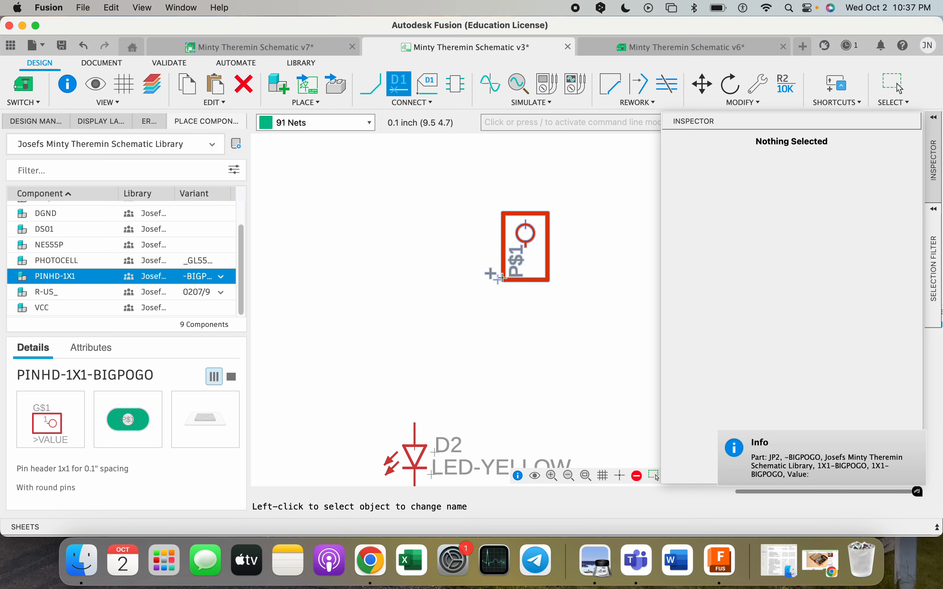
pyautogui.scroll(-5, 554, 363)
pyautogui.scroll(7, 312, 346)
pyautogui.scroll(-5, 312, 346)
pyautogui.scroll(6, 485, 306)
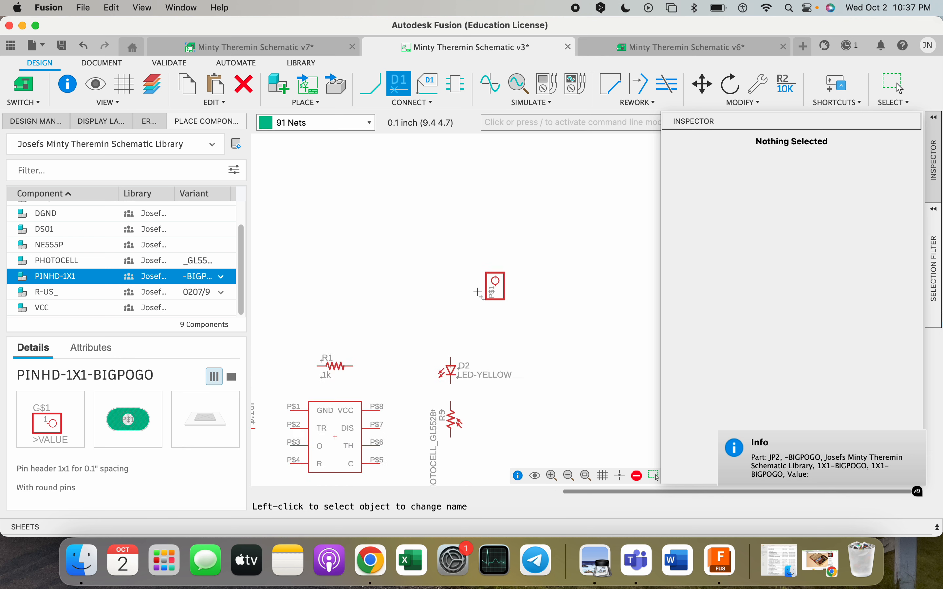
pyautogui.scroll(-6, 484, 306)
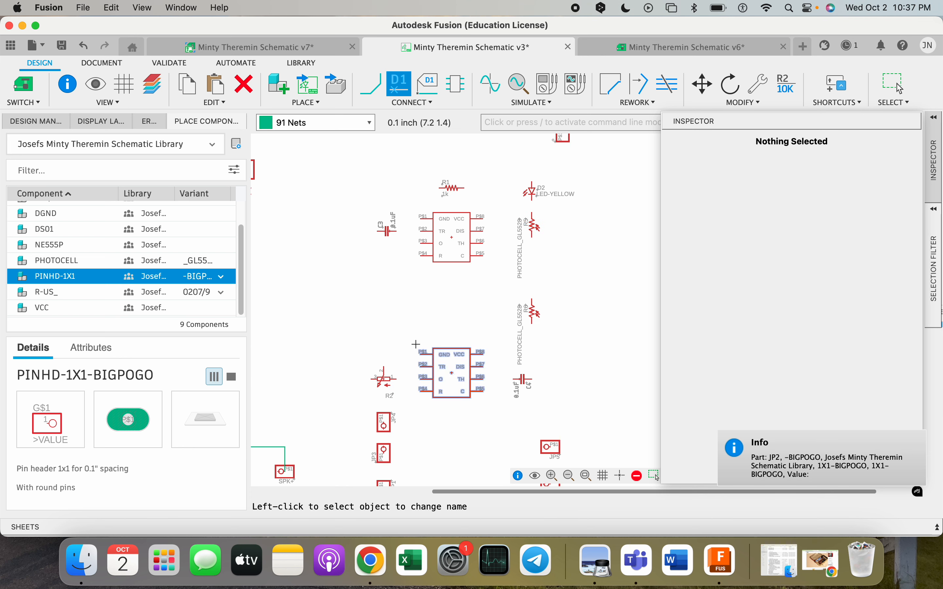
pyautogui.scroll(2, 493, 265)
pyautogui.scroll(5, 441, 380)
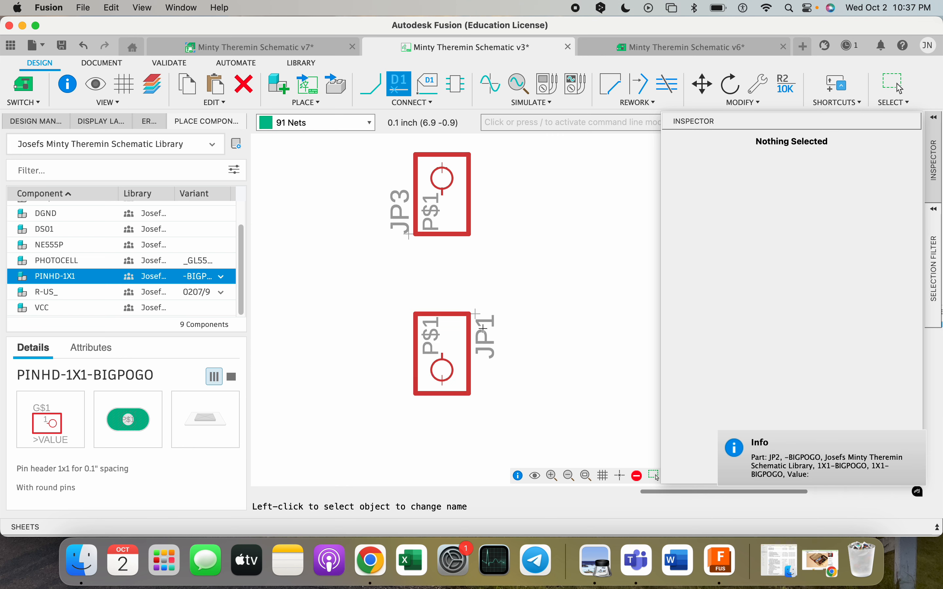
pyautogui.press('Escape')
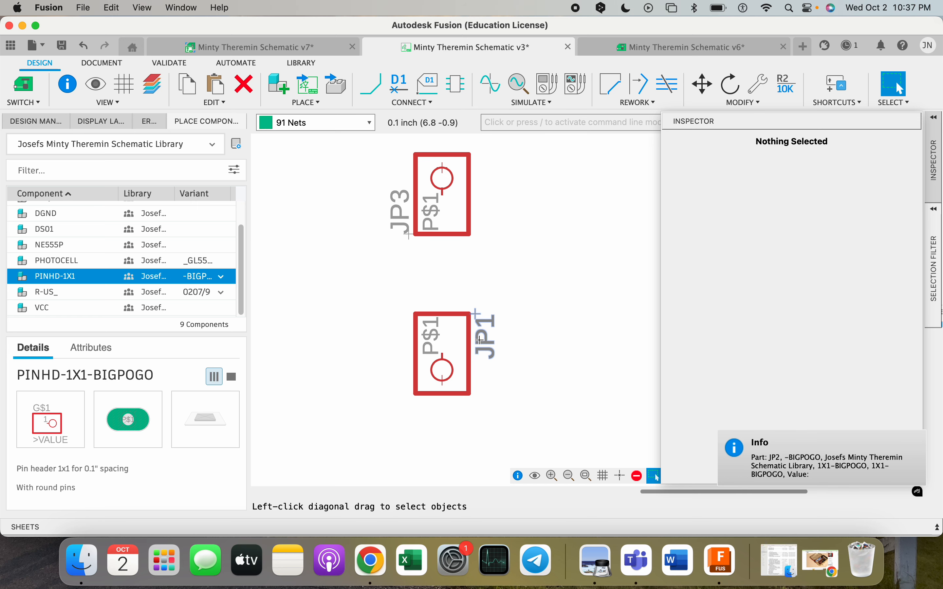
pyautogui.rightClick(481, 340)
pyautogui.click(447, 365)
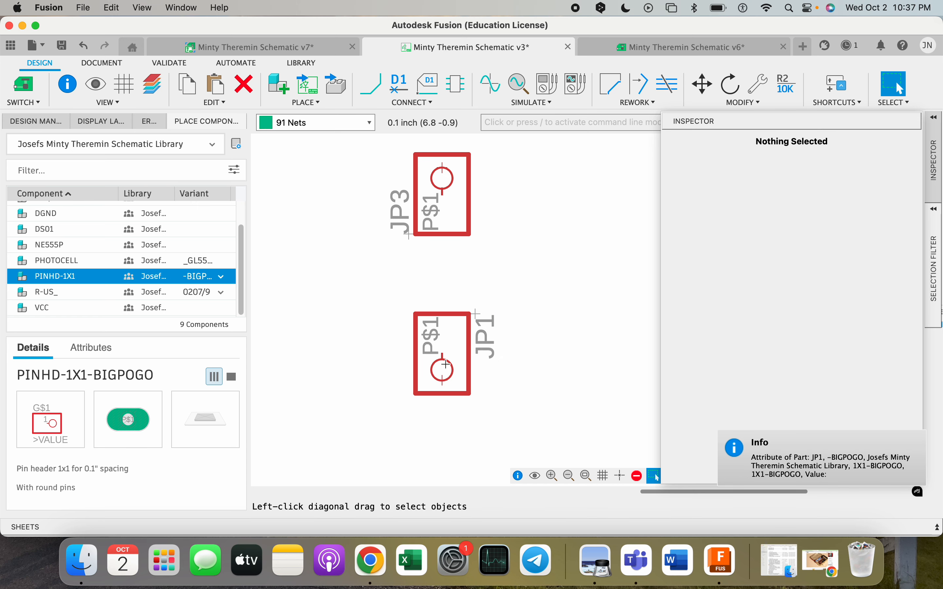
pyautogui.rightClick(446, 365)
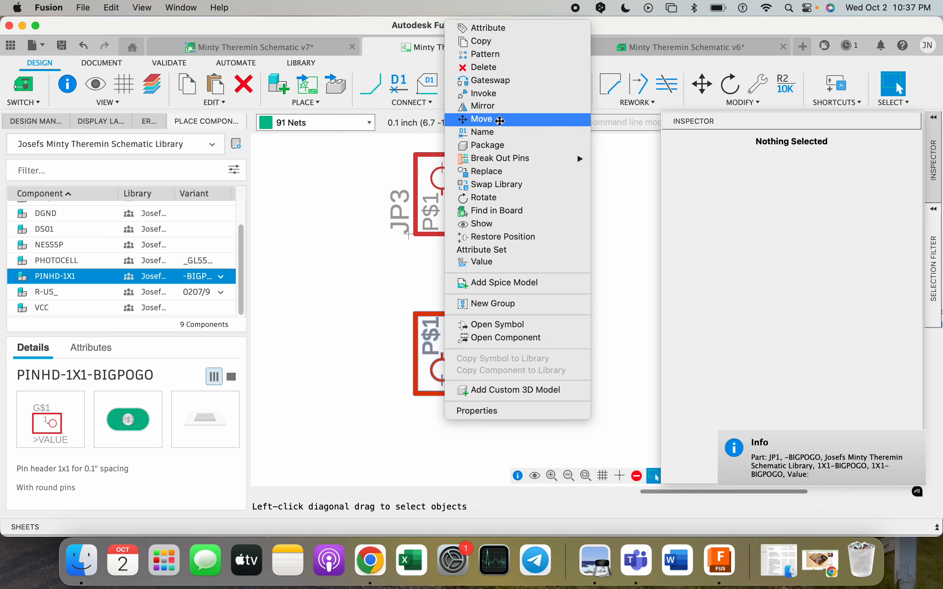
pyautogui.click(483, 132)
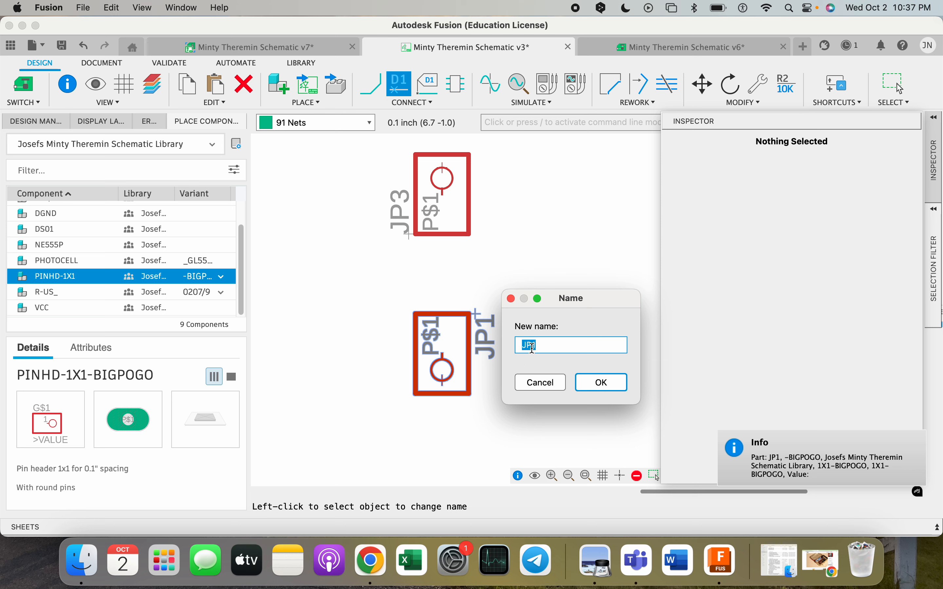
pyautogui.write('-')
pyautogui.click(618, 387)
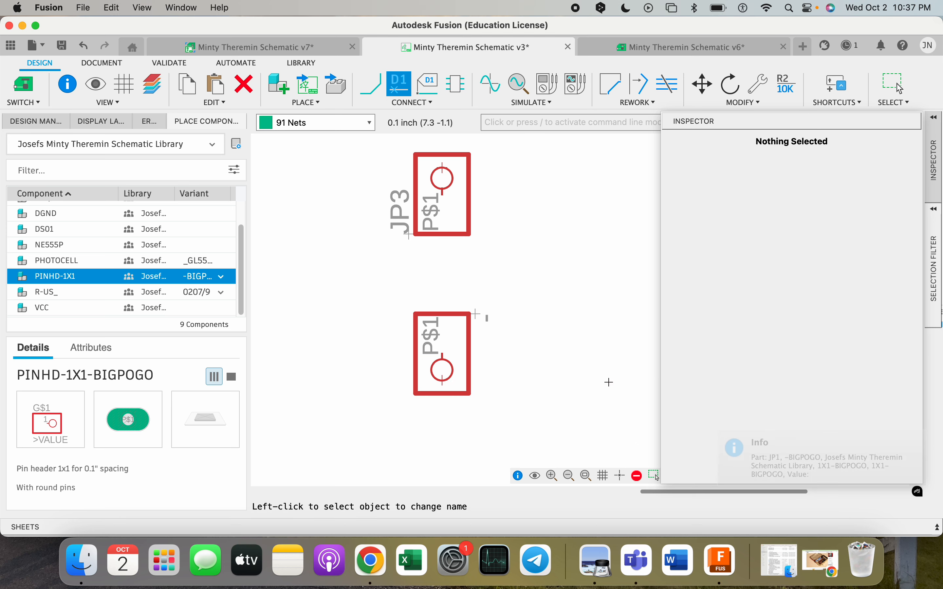
# Rename the lowest of the three stacked pin headers as NEG1
pyautogui.scroll(-1, 560, 296)
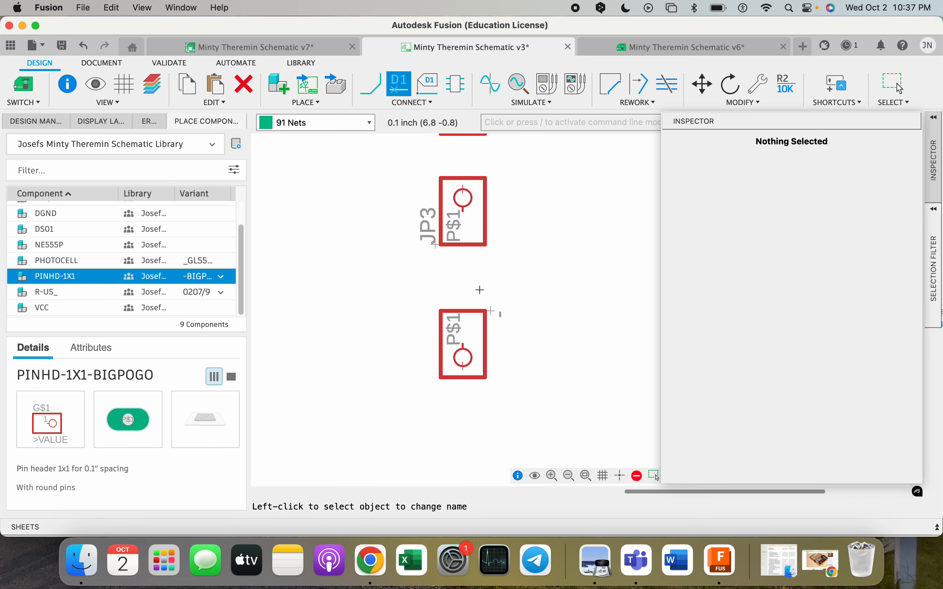
pyautogui.click(457, 333)
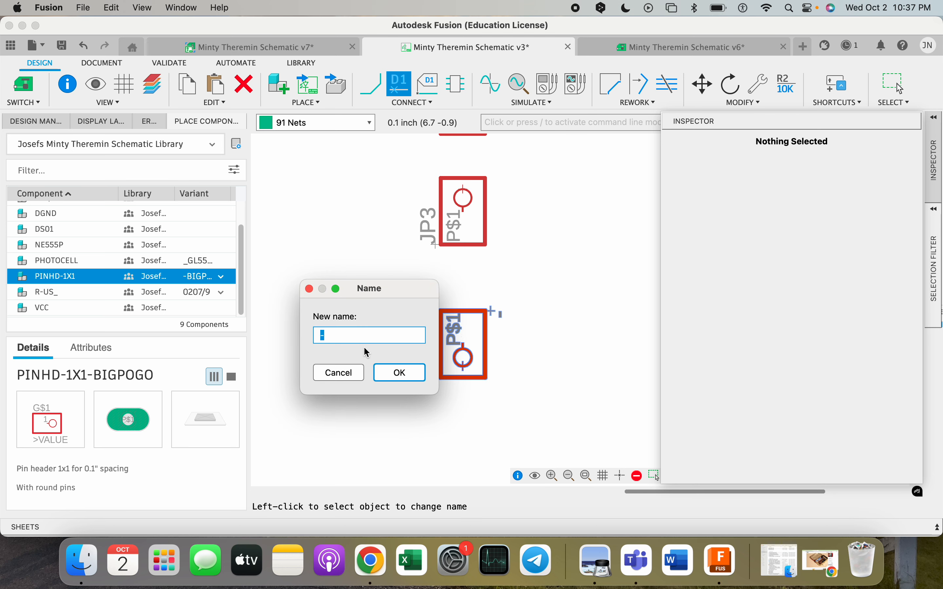
pyautogui.write('NEG')
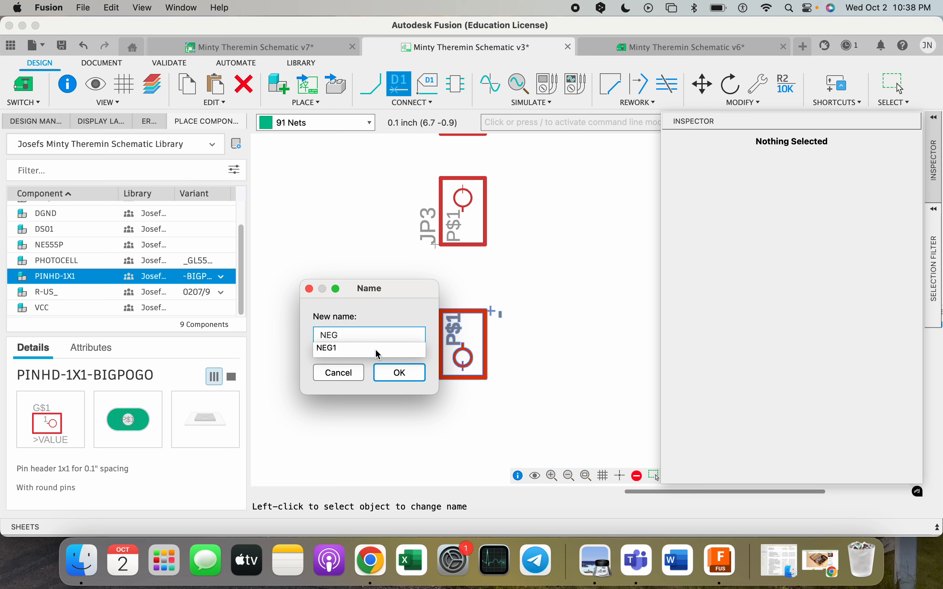
pyautogui.press('Down')
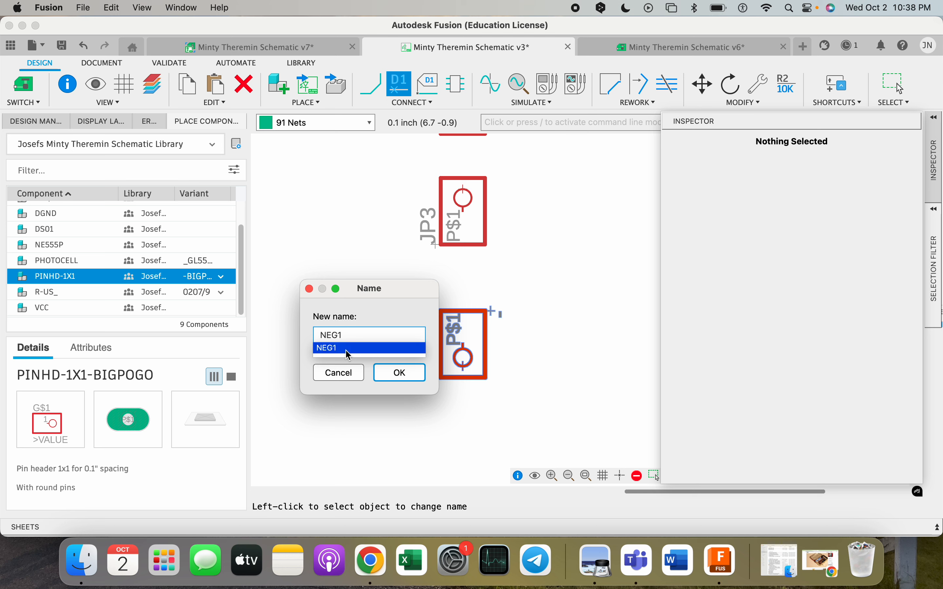
pyautogui.click(348, 351)
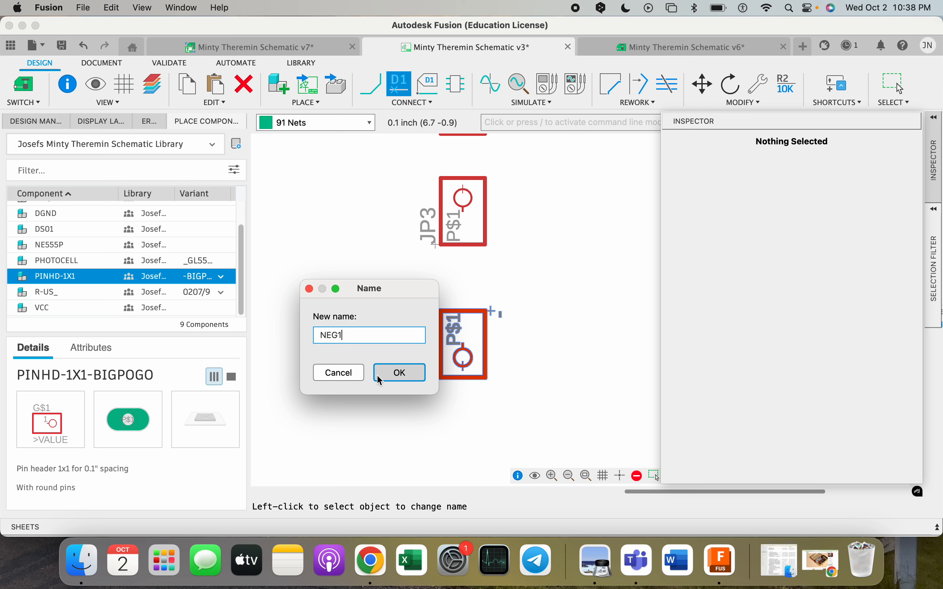
pyautogui.click(400, 373)
# Rename the pin header above the yellow LED as POS1
pyautogui.scroll(-6, 546, 349)
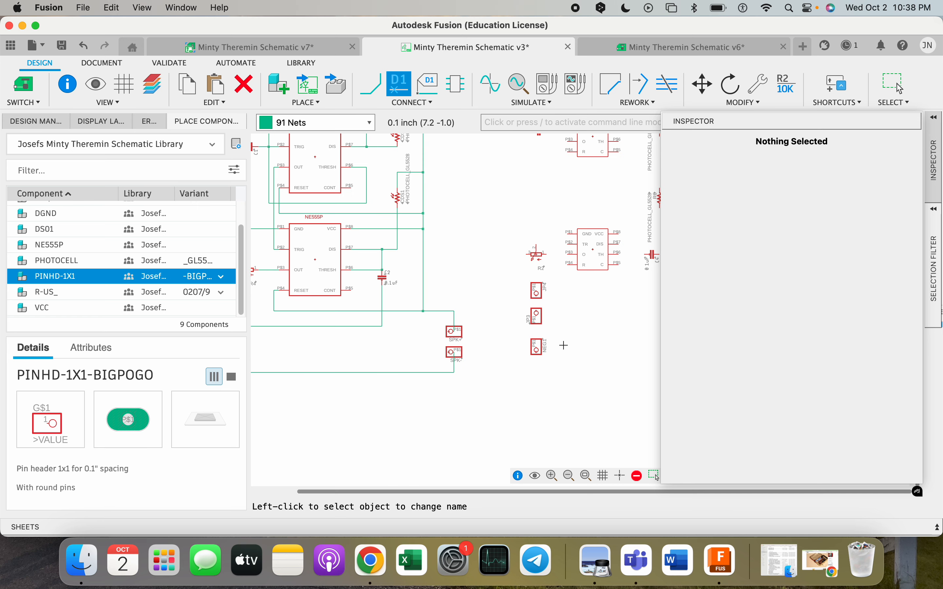
pyautogui.scroll(-3, 545, 346)
pyautogui.scroll(-2, 351, 324)
pyautogui.scroll(8, 484, 325)
pyautogui.scroll(-10, 484, 325)
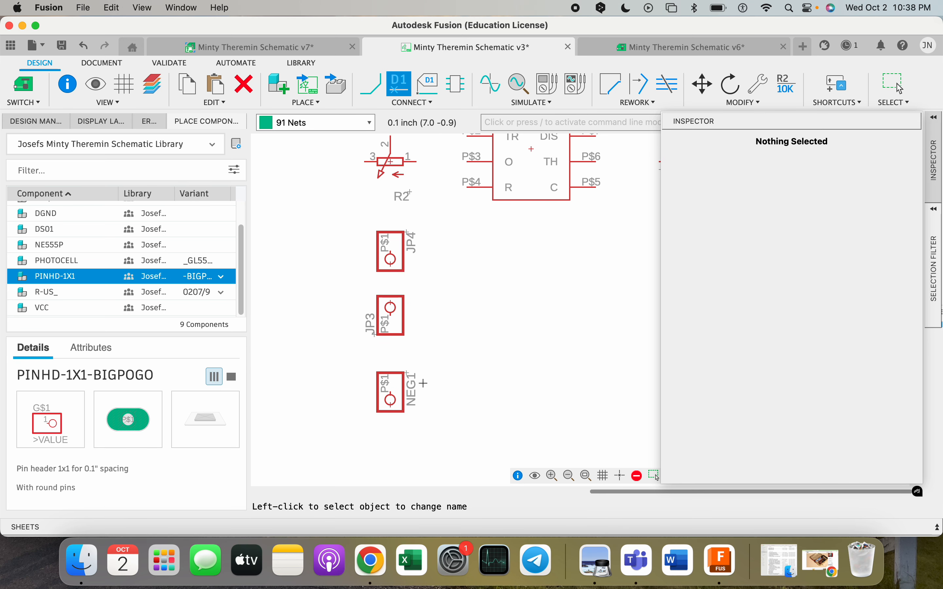
pyautogui.scroll(10, 503, 282)
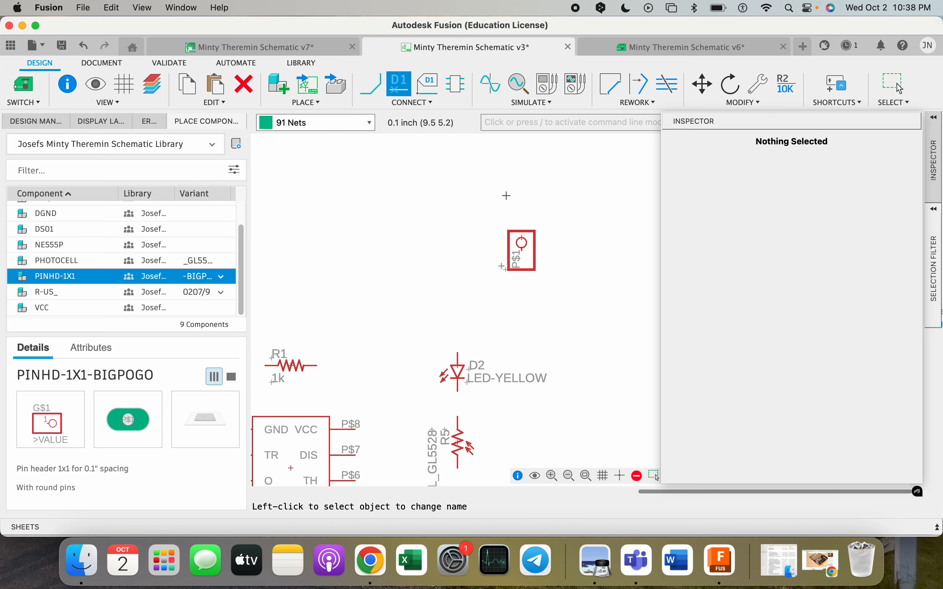
pyautogui.rightClick(508, 275)
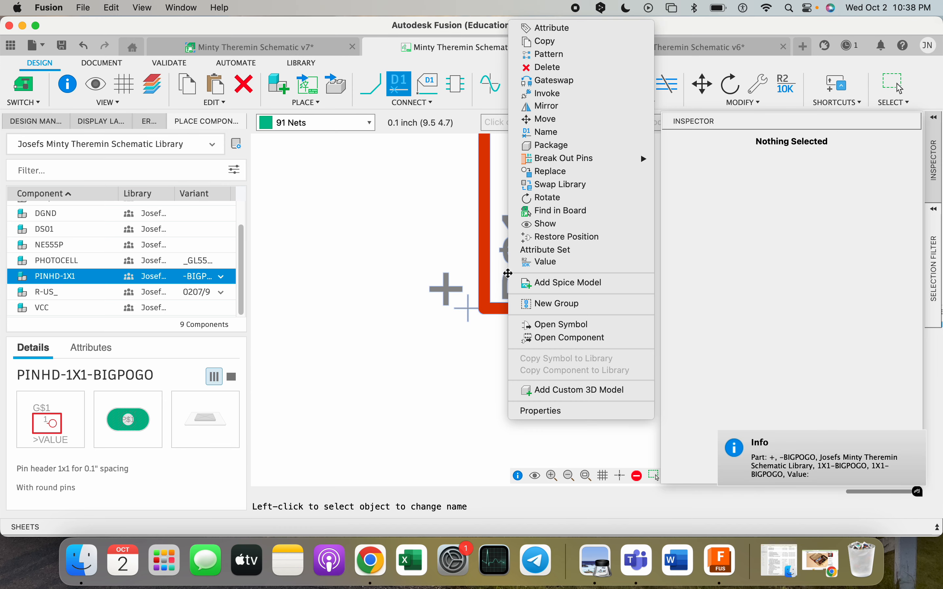
pyautogui.click(449, 185)
pyautogui.rightClick(511, 257)
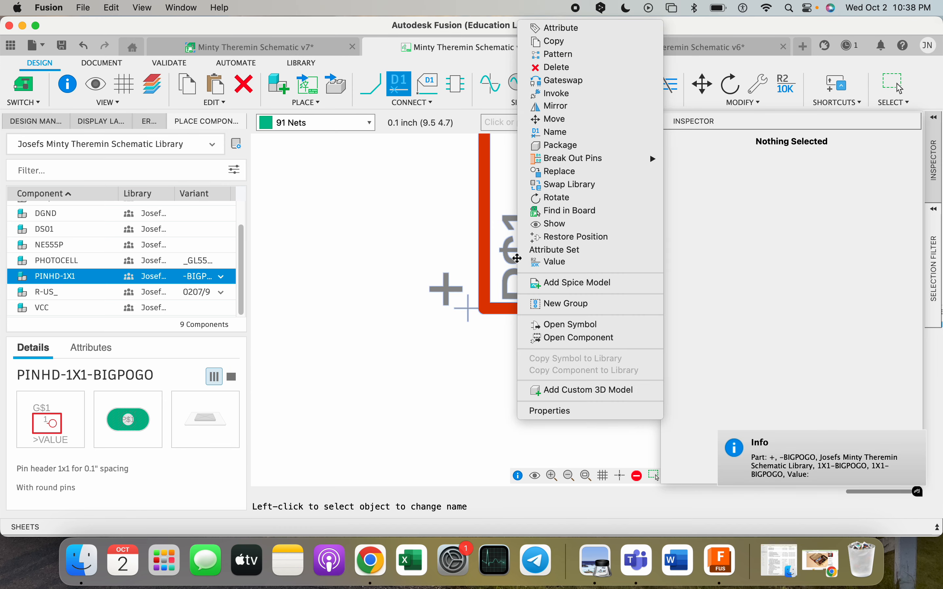
pyautogui.click(440, 187)
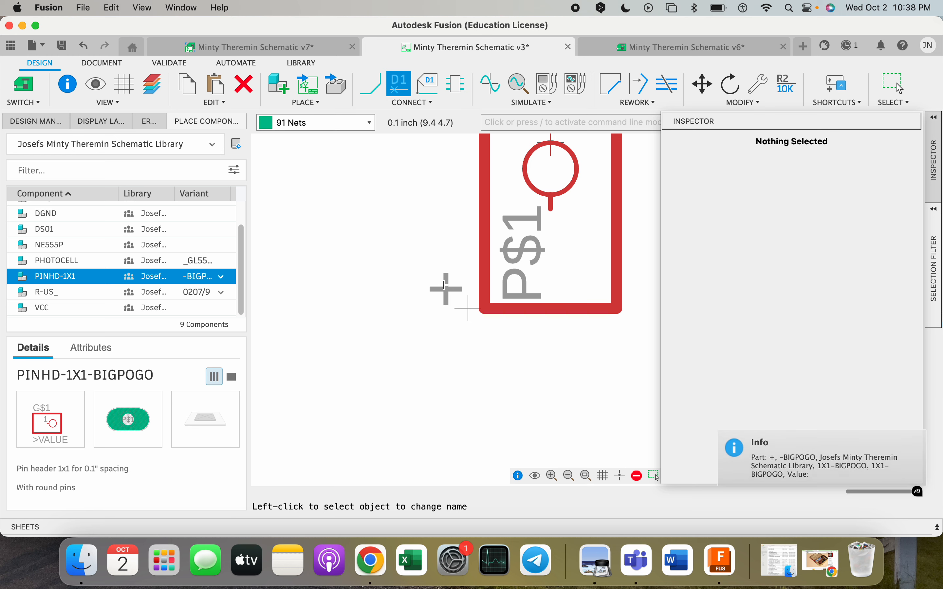
pyautogui.rightClick(444, 287)
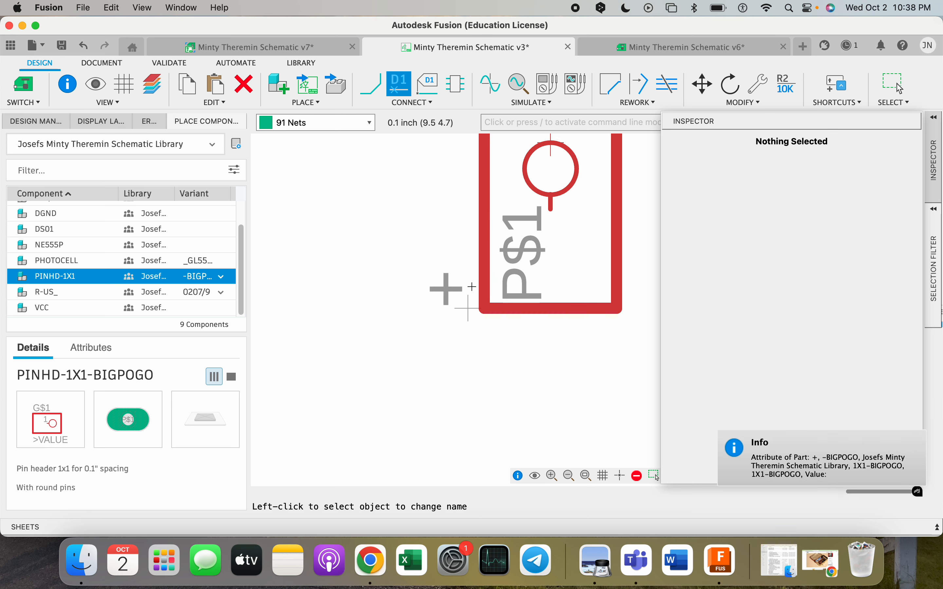
pyautogui.rightClick(495, 297)
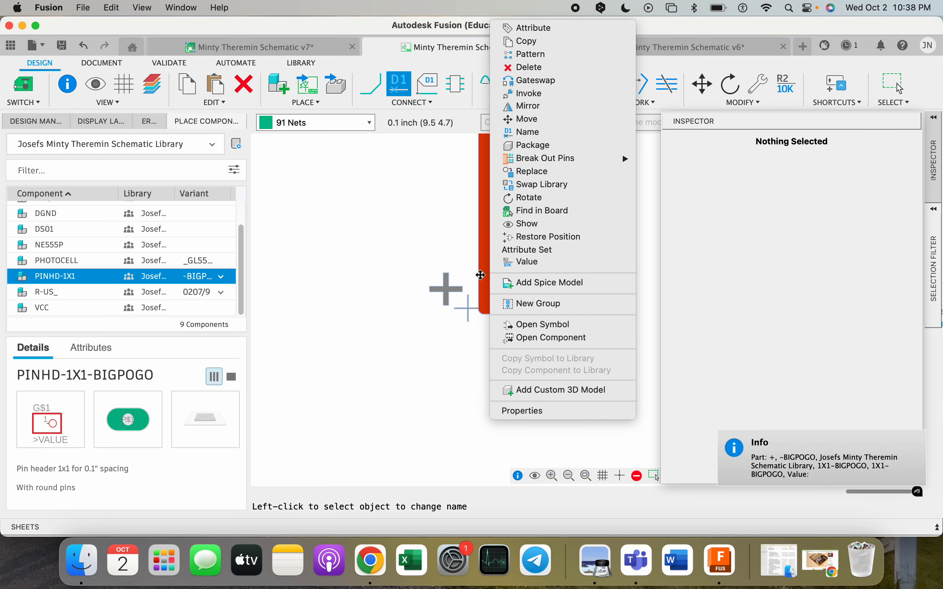
pyautogui.click(527, 133)
pyautogui.write('POS')
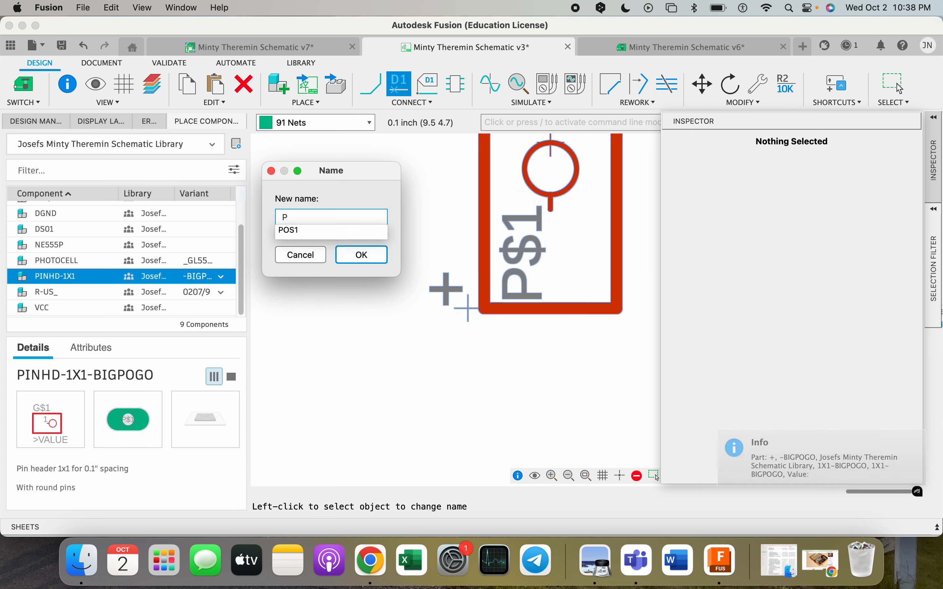
pyautogui.click(370, 231)
pyautogui.click(355, 255)
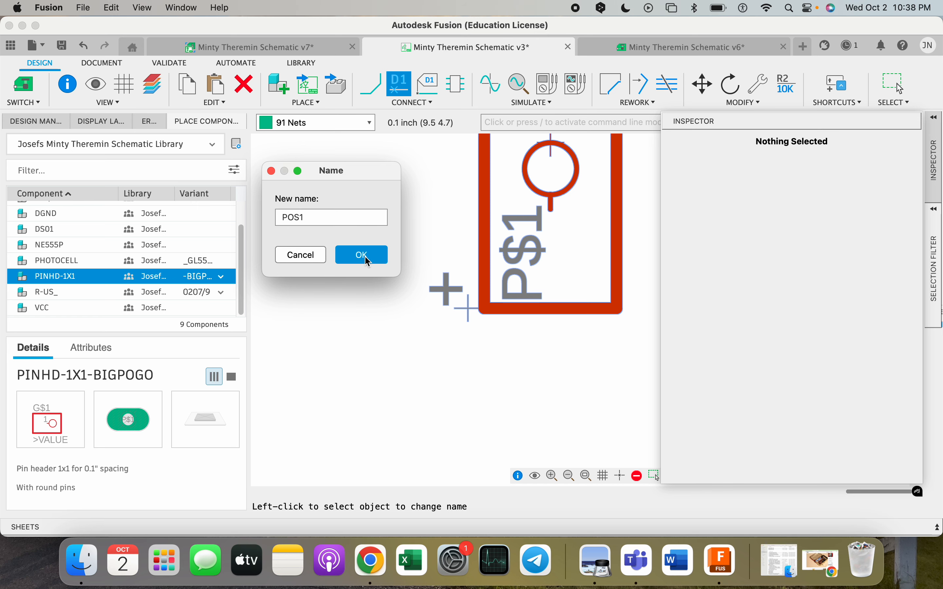
# Rename the middle of the three stacked pin headers below the potentiometer as SWITCH2
pyautogui.scroll(-5, 543, 265)
pyautogui.scroll(-5, 516, 351)
pyautogui.hscroll(-4, 515, 351)
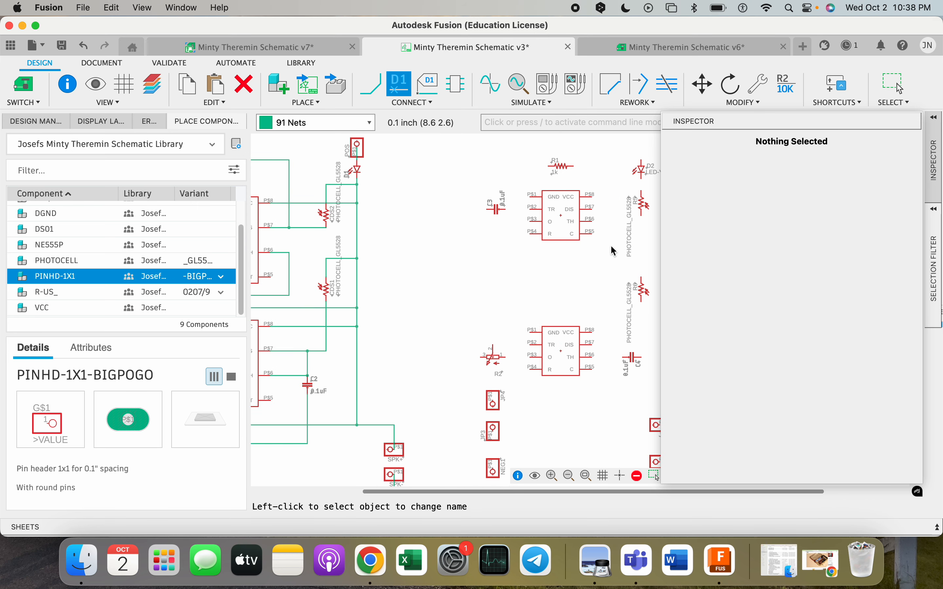
pyautogui.hscroll(3, 381, 203)
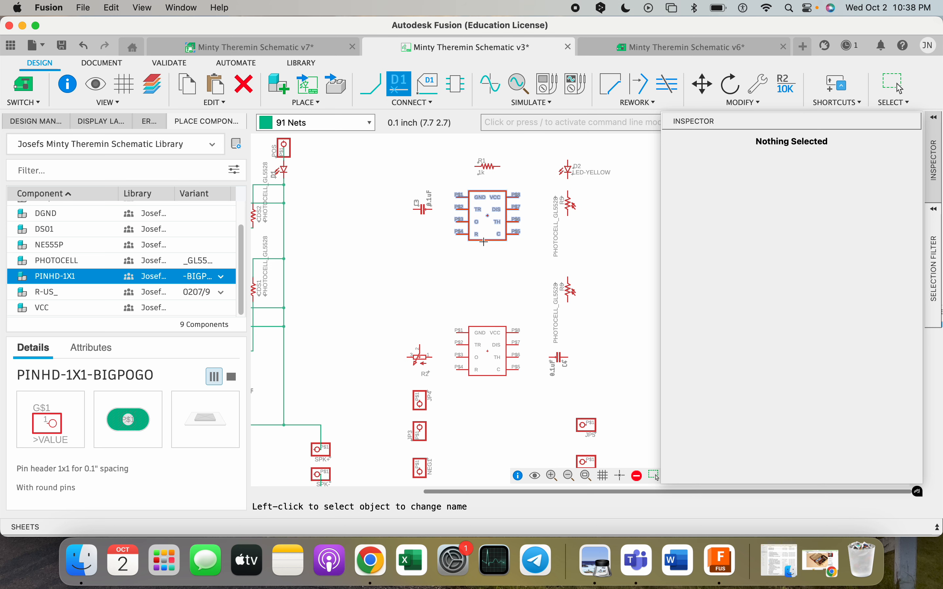
pyautogui.scroll(-4, 622, 317)
pyautogui.hscroll(-4, 622, 317)
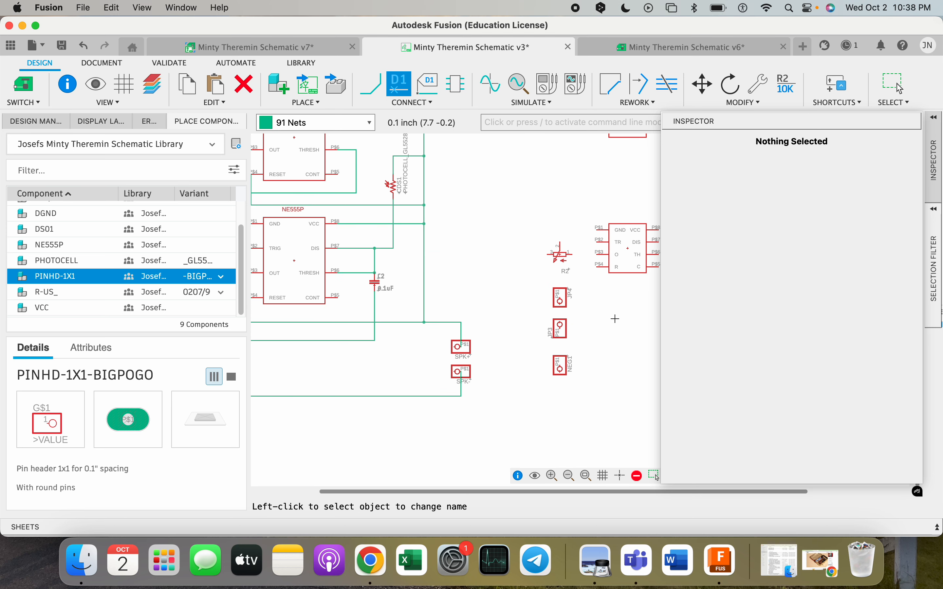
pyautogui.scroll(5, 553, 331)
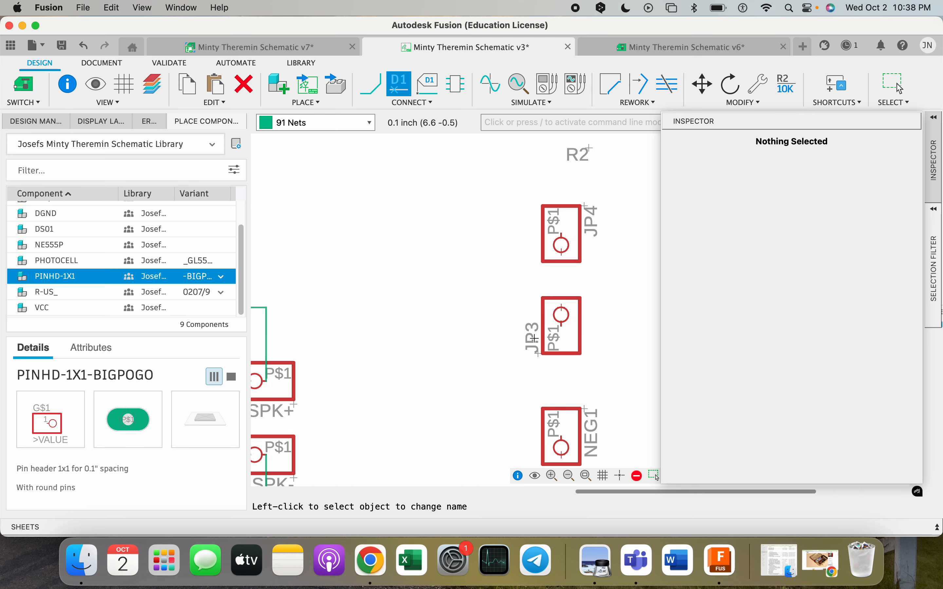
pyautogui.press('Escape')
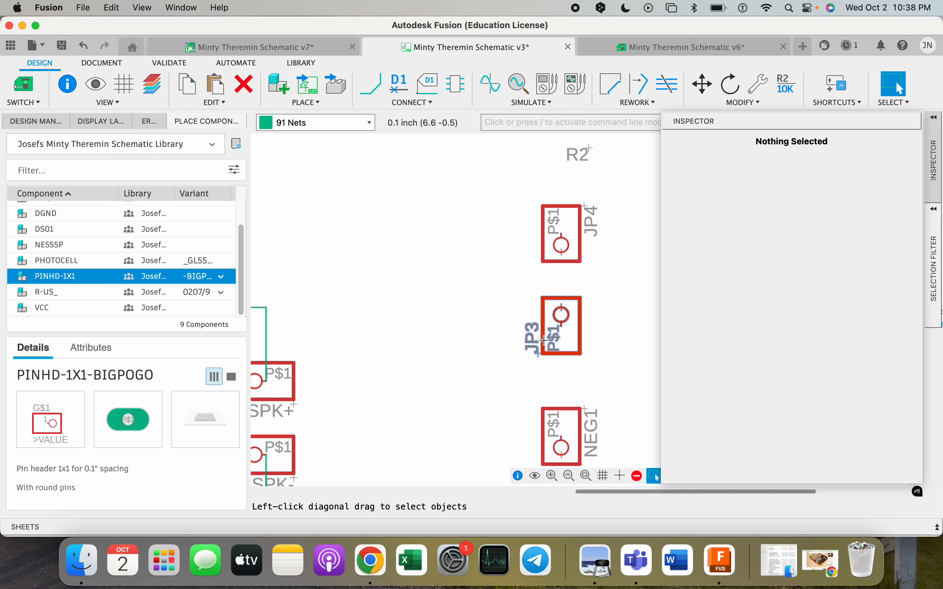
pyautogui.rightClick(545, 340)
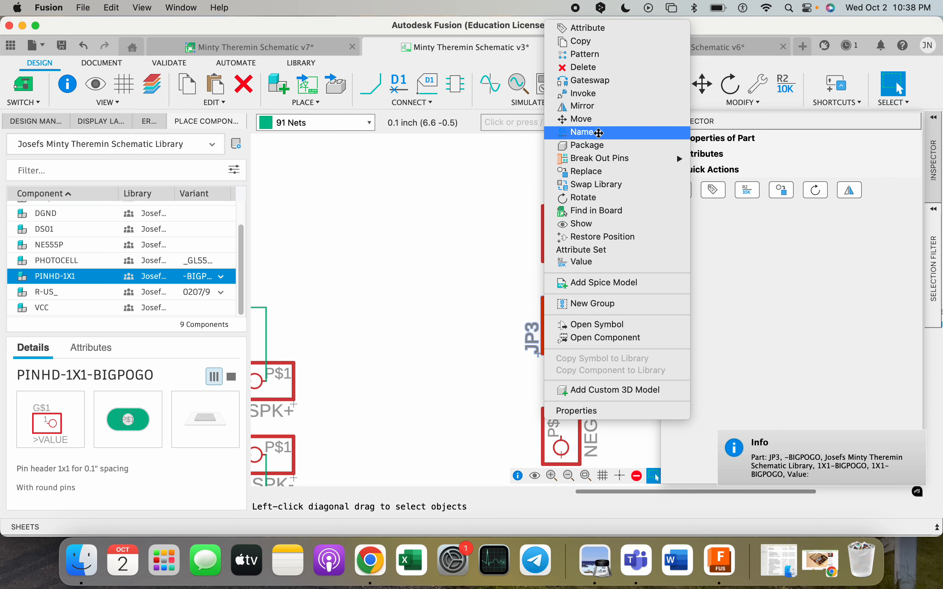
pyautogui.click(599, 133)
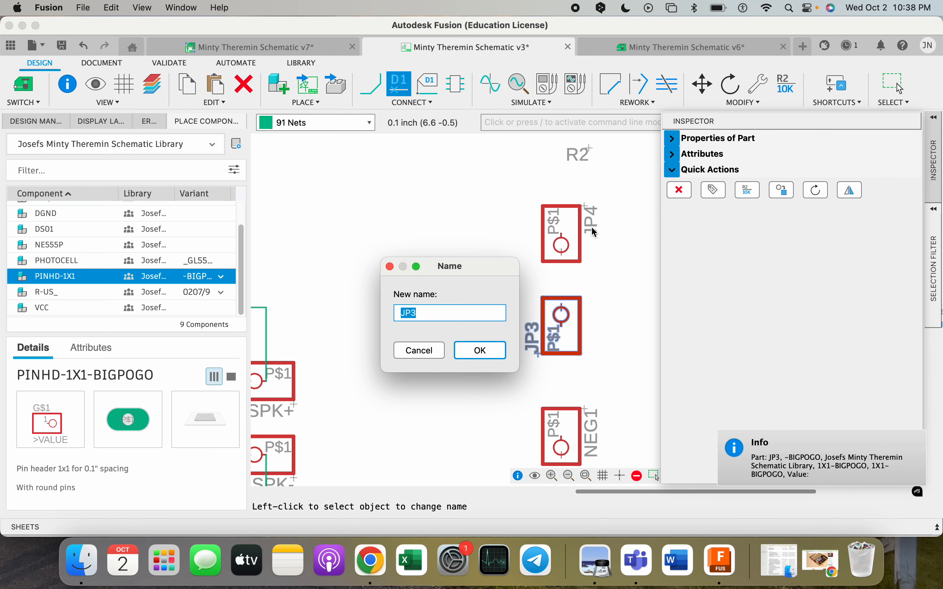
pyautogui.write('SWITCH2')
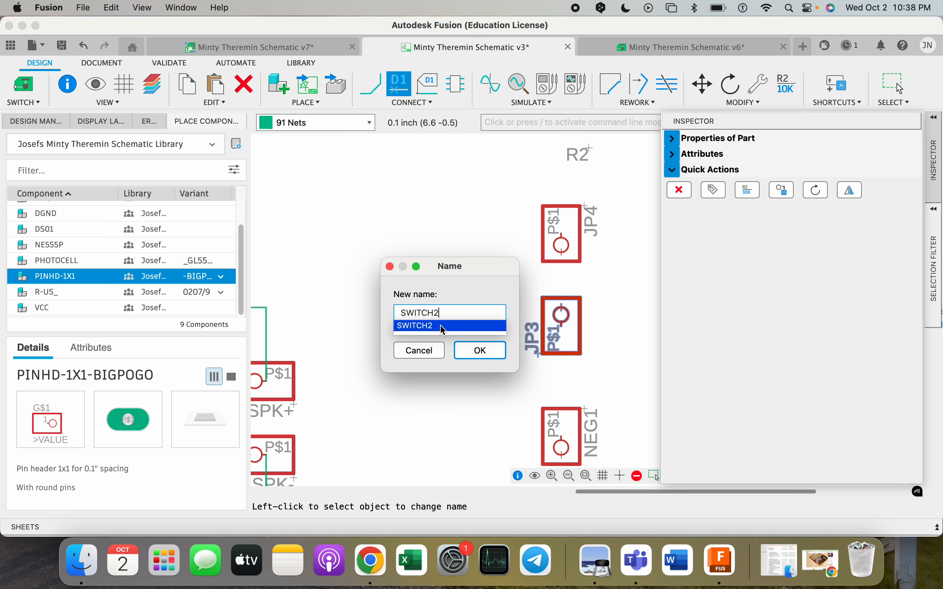
pyautogui.click(443, 325)
pyautogui.press('Return')
# Rename the uppermost of the three stacked pin headers below the potentiometer as SWITCH3
pyautogui.scroll(-5, 571, 337)
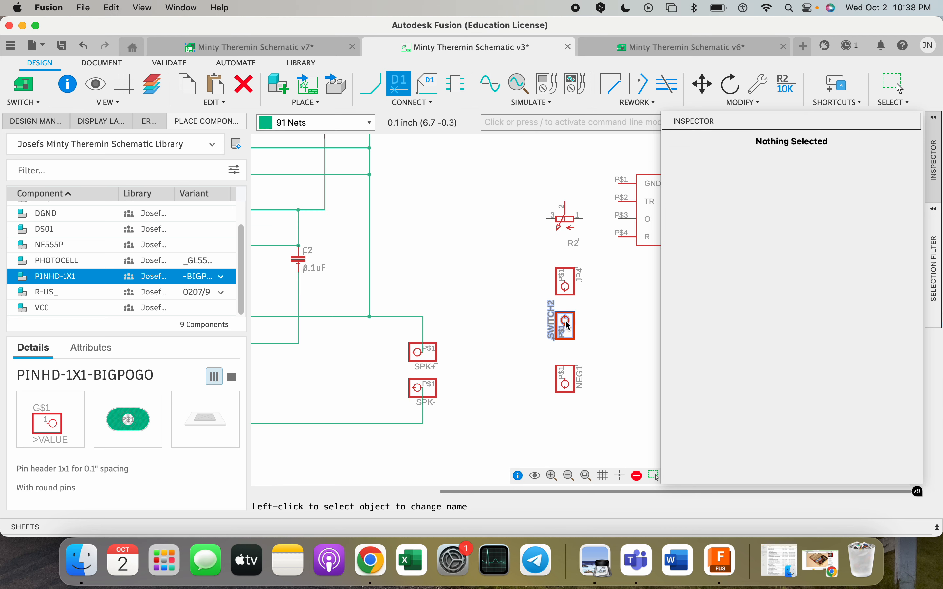
pyautogui.scroll(5, 480, 332)
pyautogui.scroll(-3, 331, 364)
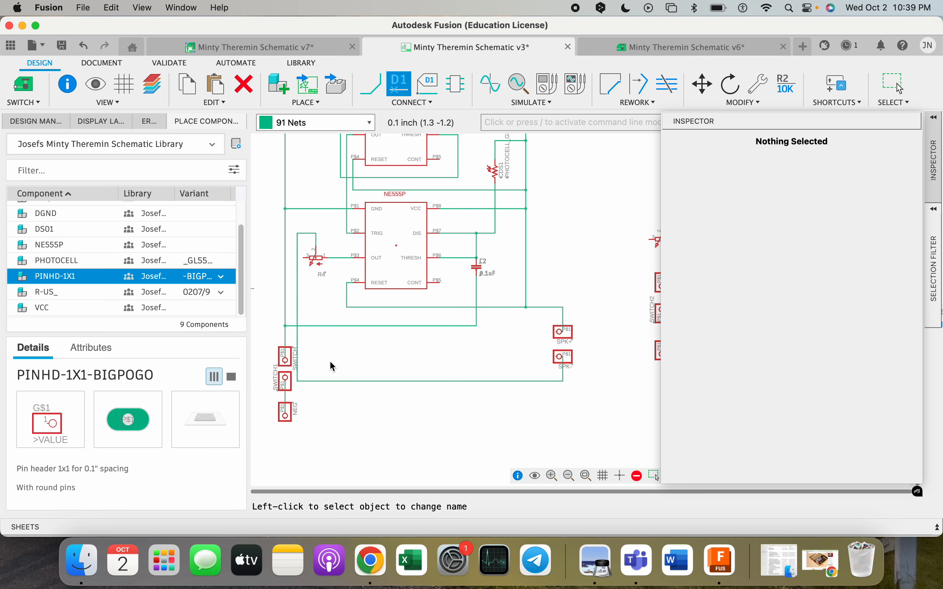
pyautogui.scroll(5, 516, 318)
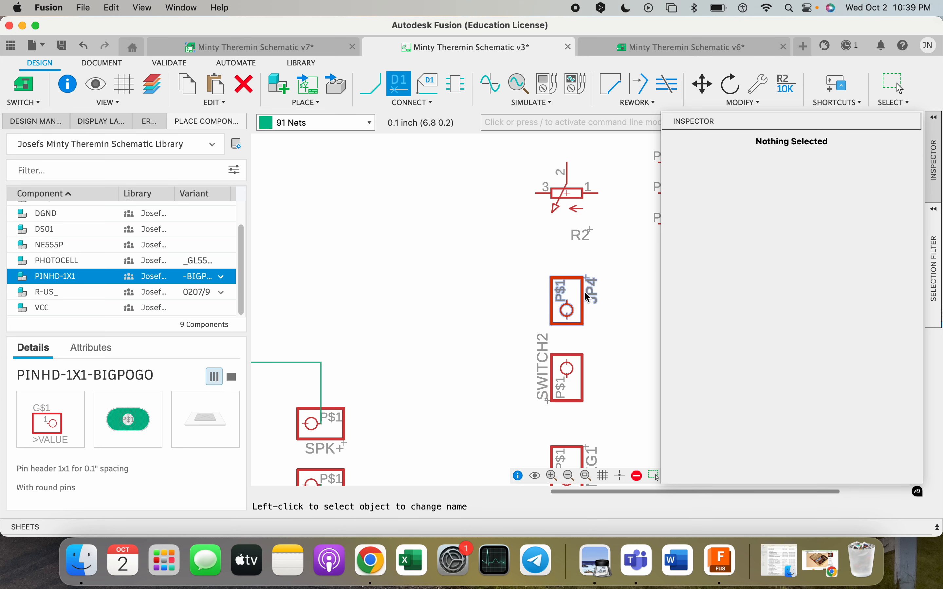
pyautogui.rightClick(586, 293)
pyautogui.click(559, 313)
pyautogui.rightClick(566, 312)
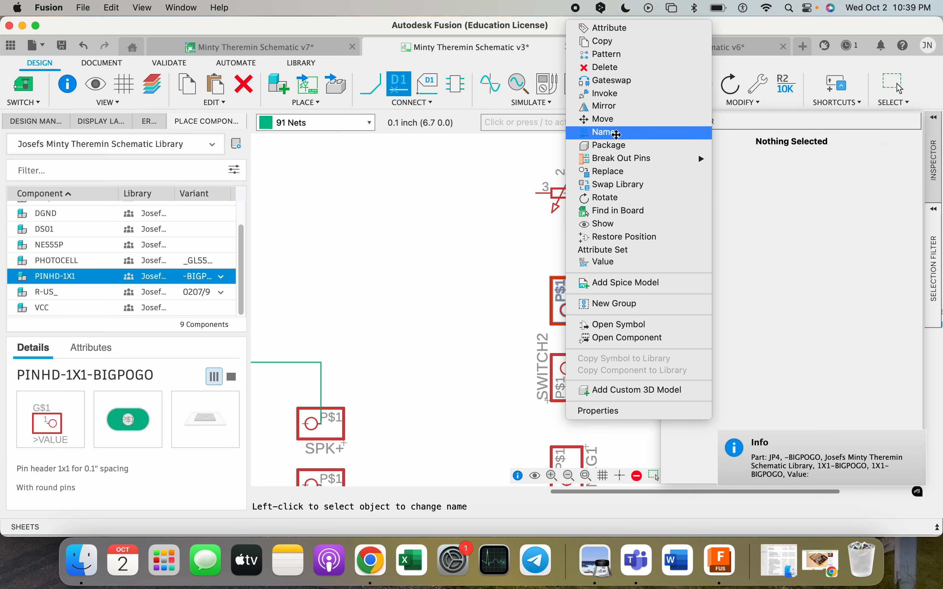
pyautogui.click(615, 133)
pyautogui.write('SWIT')
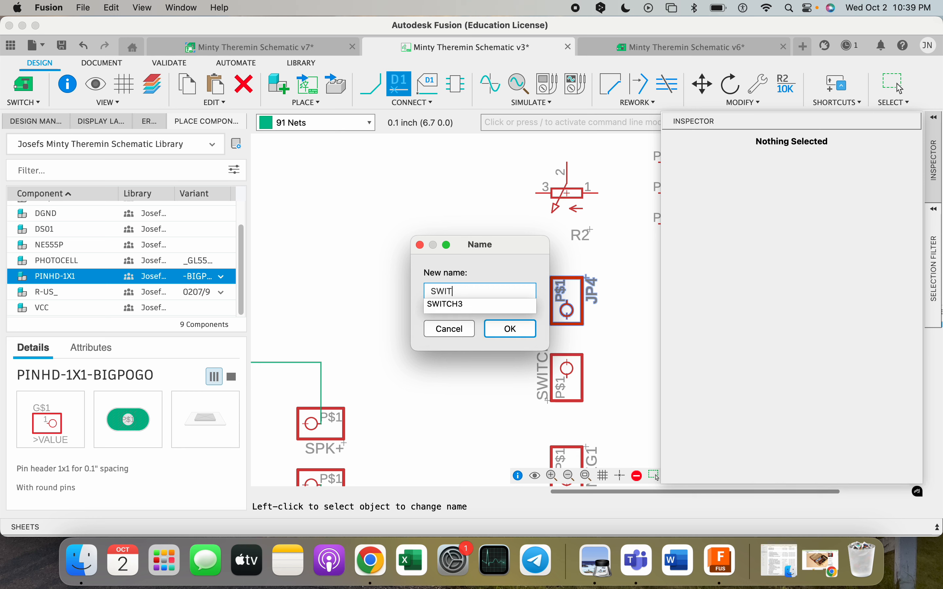
pyautogui.click(487, 304)
pyautogui.click(489, 327)
# Move the SWITCH3 header up about 0.1 inch, farther from the SWITCH2 header
pyautogui.scroll(-3, 471, 317)
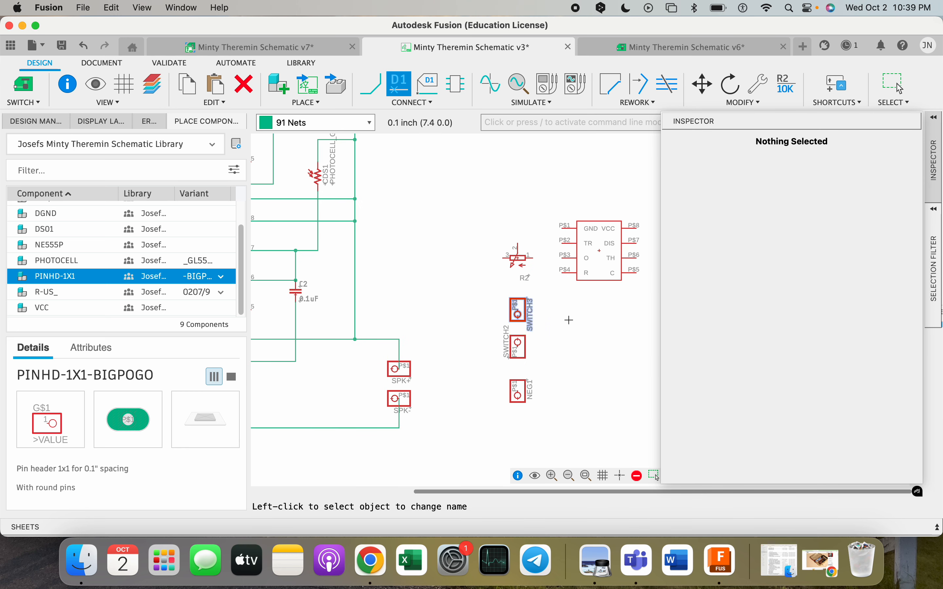
pyautogui.moveTo(566, 323); pyautogui.dragTo(530, 318, button='middle')
pyautogui.scroll(3, 499, 308)
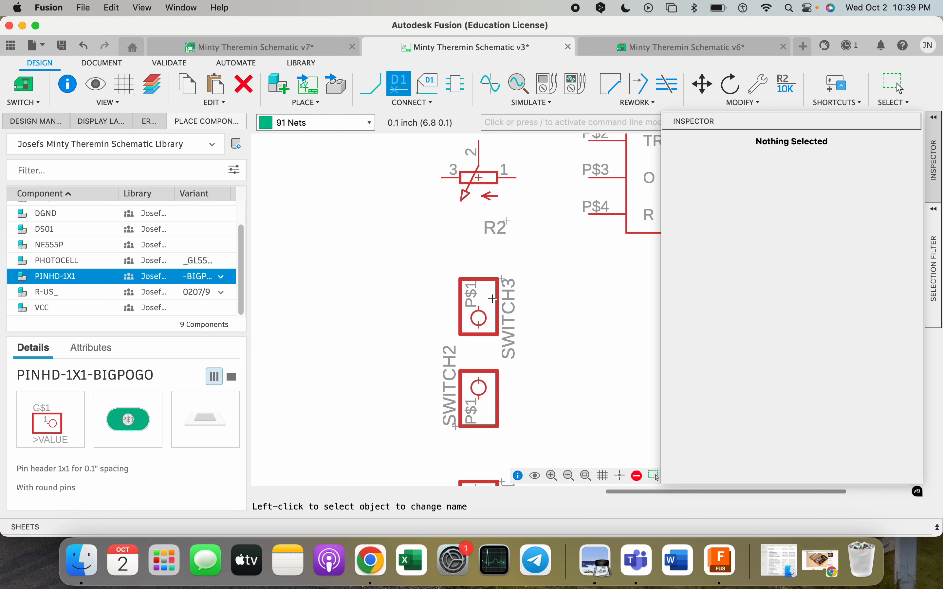
pyautogui.press('Escape')
pyautogui.moveTo(502, 278)
pyautogui.mouseDown()
pyautogui.moveTo(488, 266)
pyautogui.moveTo(437, 272)
pyautogui.moveTo(513, 271)
pyautogui.moveTo(494, 271)
pyautogui.mouseUp()
pyautogui.press('Escape')
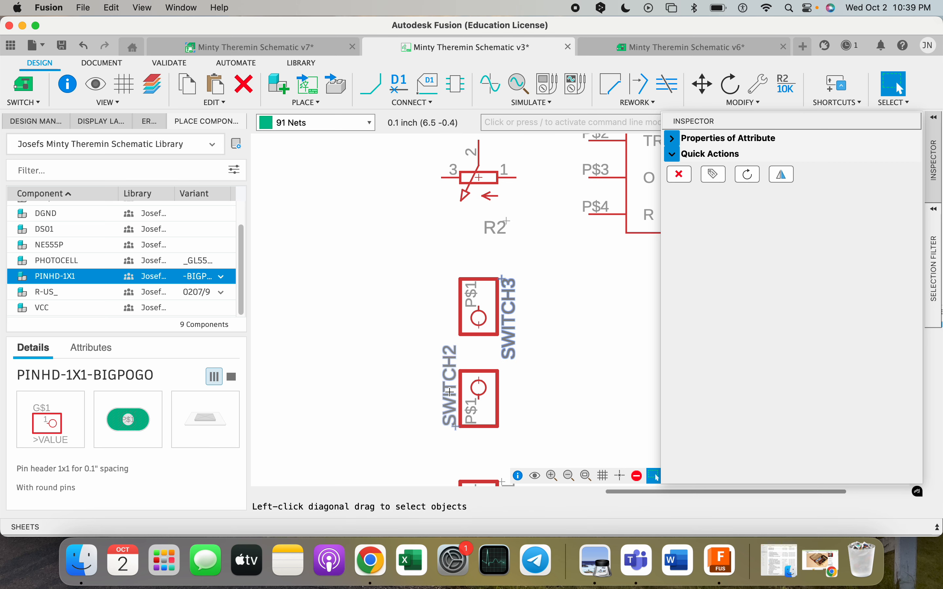
pyautogui.click(481, 322)
pyautogui.moveTo(484, 323); pyautogui.dragTo(472, 300)
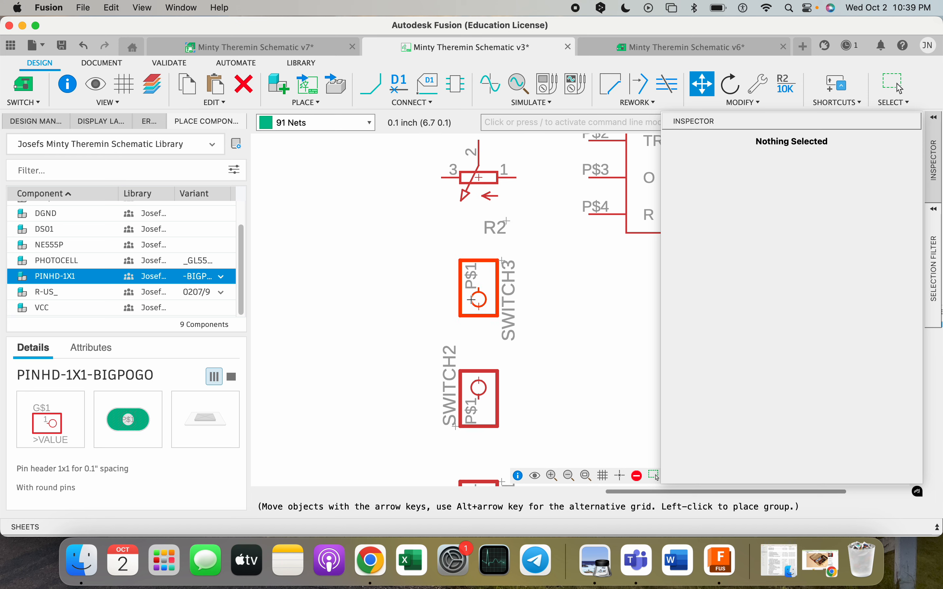
pyautogui.click(478, 316)
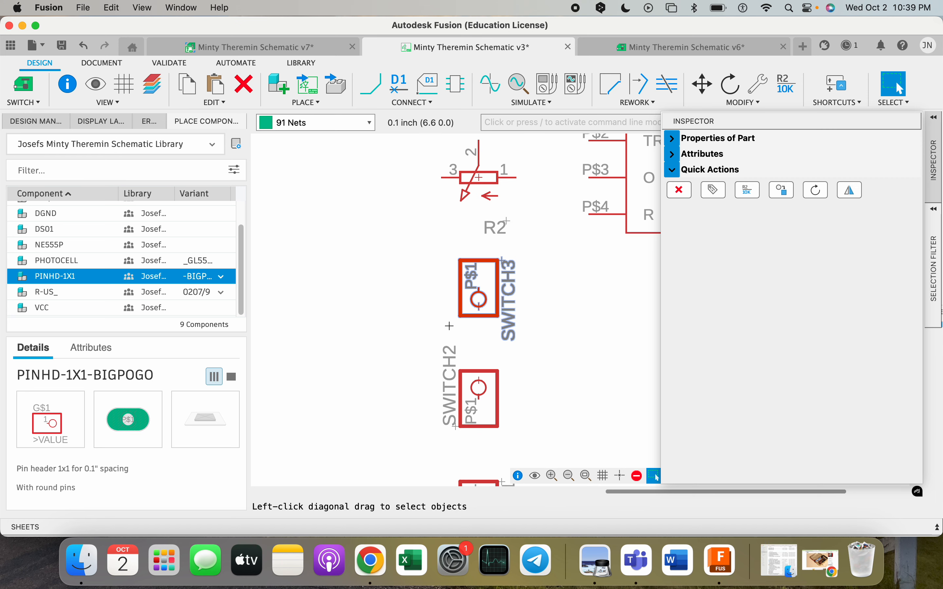
# Rename the upper of the two horizontal pin headers at the new circuit's lower right as SPK+1
pyautogui.scroll(-5, 478, 315)
pyautogui.scroll(5, 579, 329)
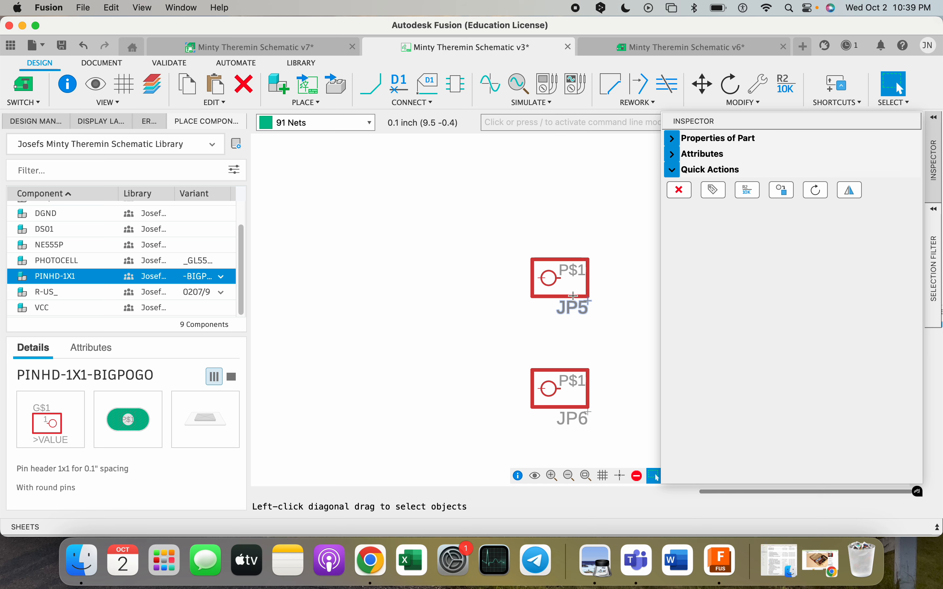
pyautogui.rightClick(572, 310)
pyautogui.click(557, 287)
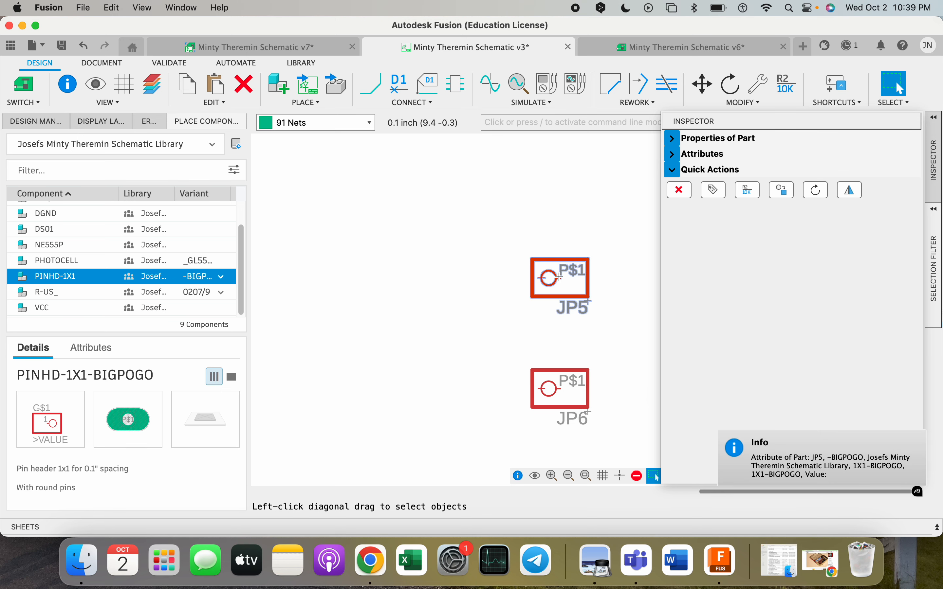
pyautogui.rightClick(558, 287)
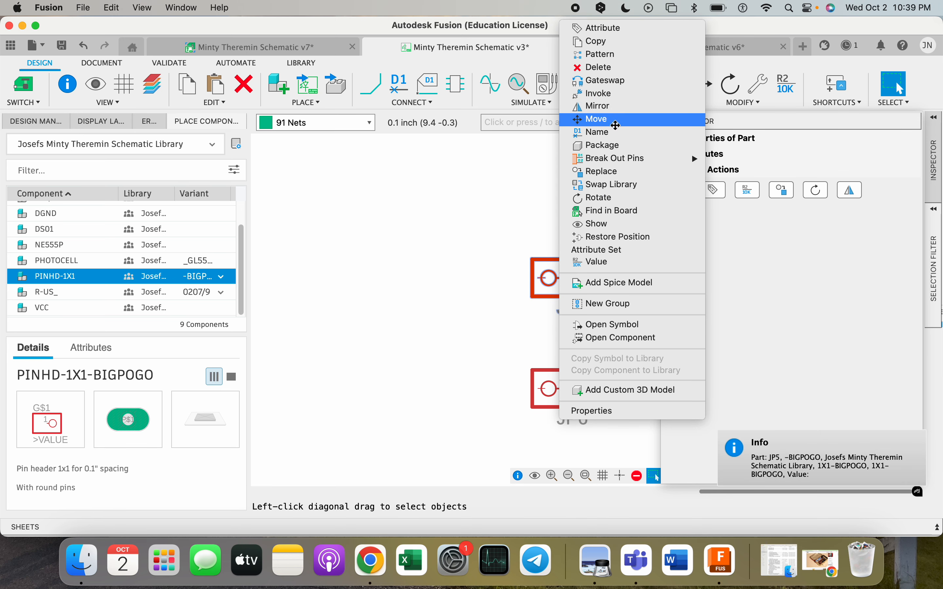
pyautogui.click(608, 119)
pyautogui.click(602, 132)
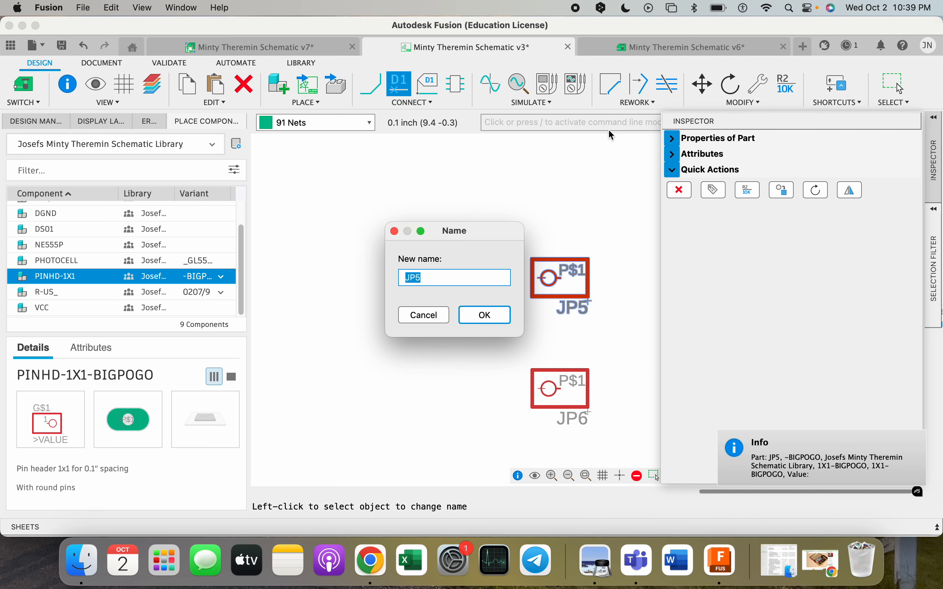
pyautogui.write('SPK')
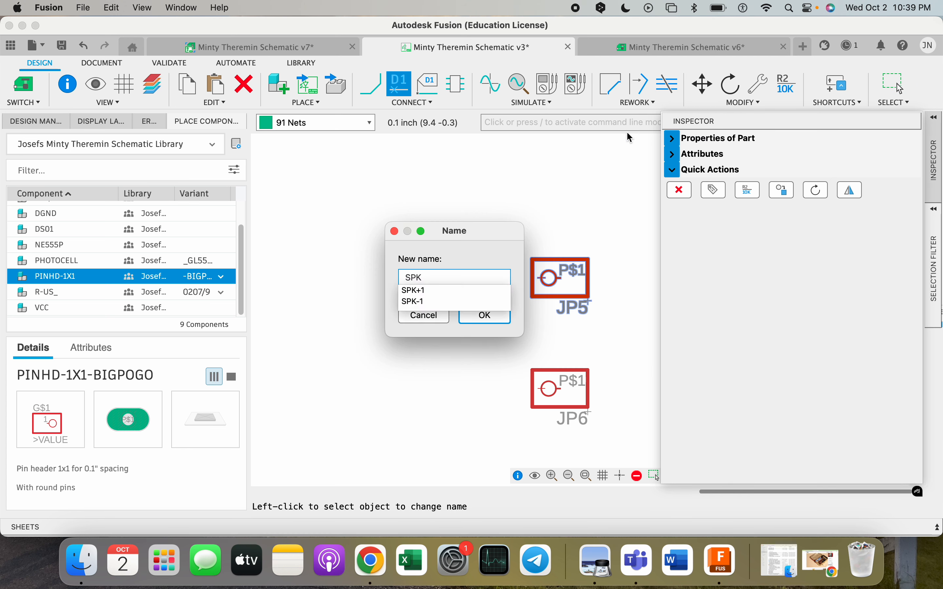
pyautogui.click(415, 290)
pyautogui.click(486, 316)
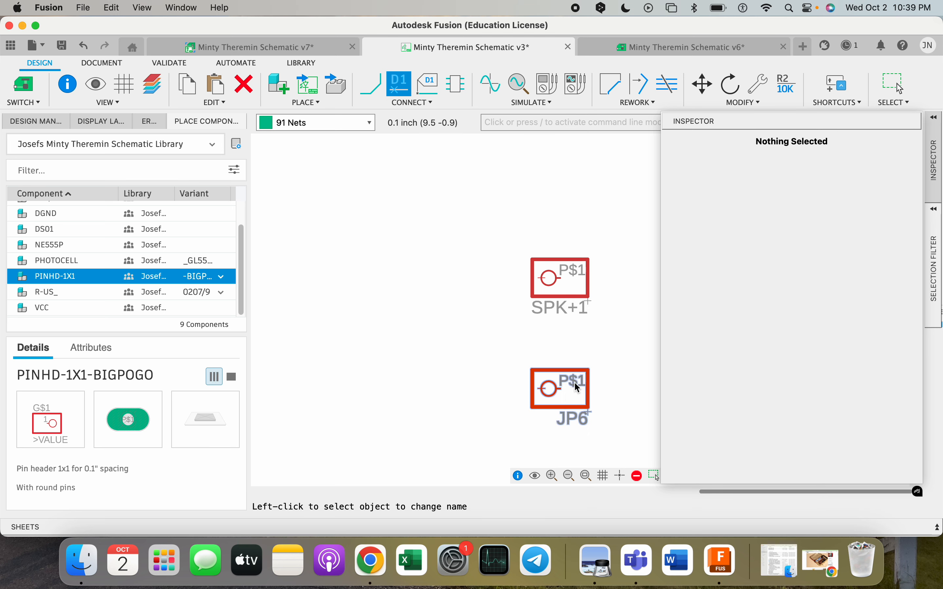
# Rename the lower of the two horizontal pin headers at the new circuit's lower right as SPK-1
pyautogui.rightClick(567, 407)
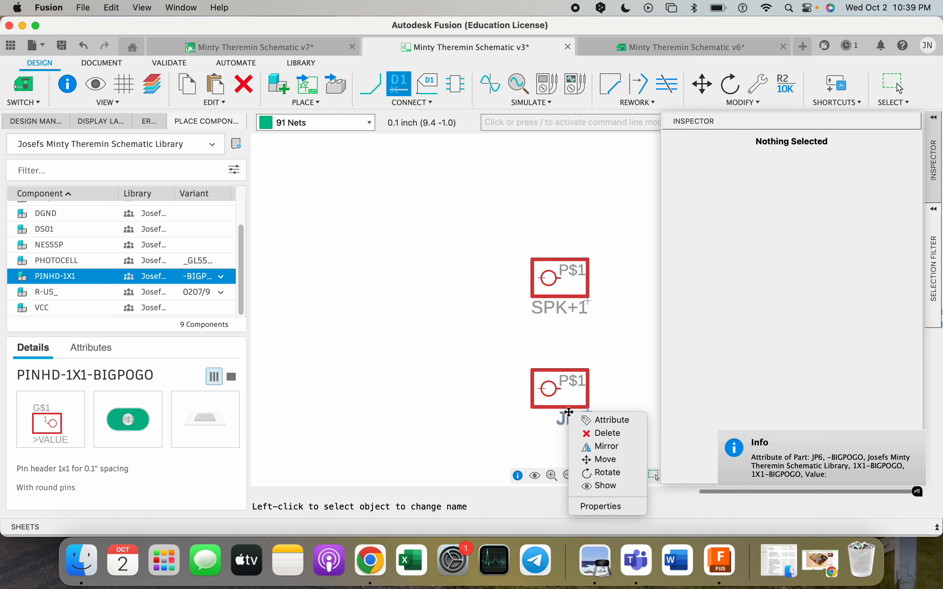
pyautogui.rightClick(550, 406)
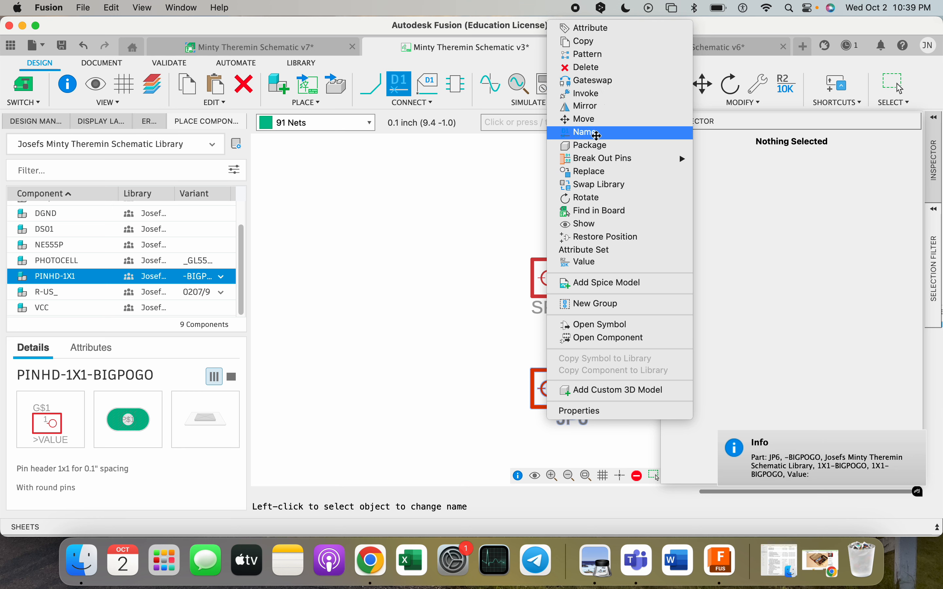
pyautogui.click(598, 134)
pyautogui.write('SP')
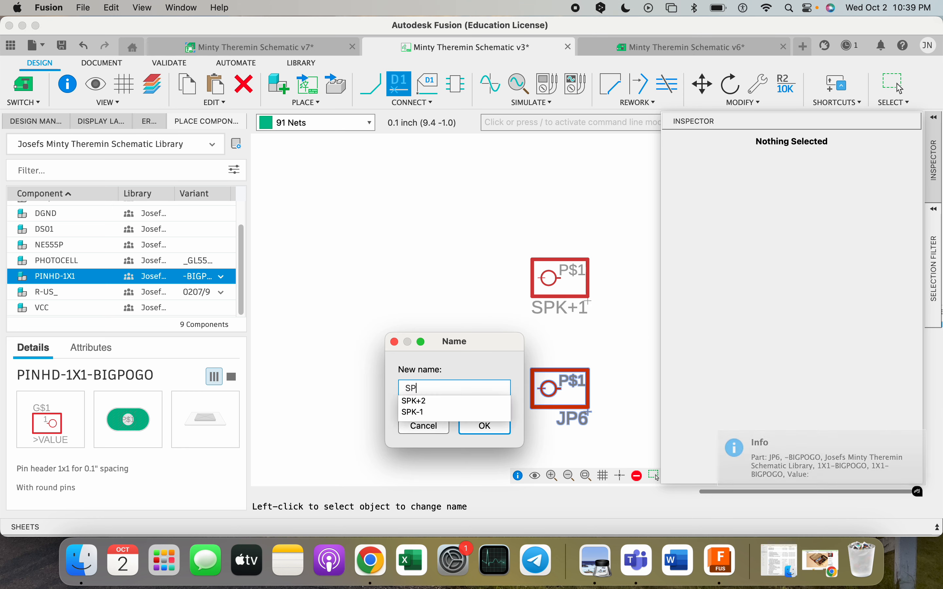
pyautogui.click(426, 413)
pyautogui.click(484, 427)
# Examine the new circuit's capacitors, resistor, photocells and timer chips, checking their names, values and placement against the finished example
pyautogui.scroll(-5, 553, 373)
pyautogui.scroll(-2, 554, 372)
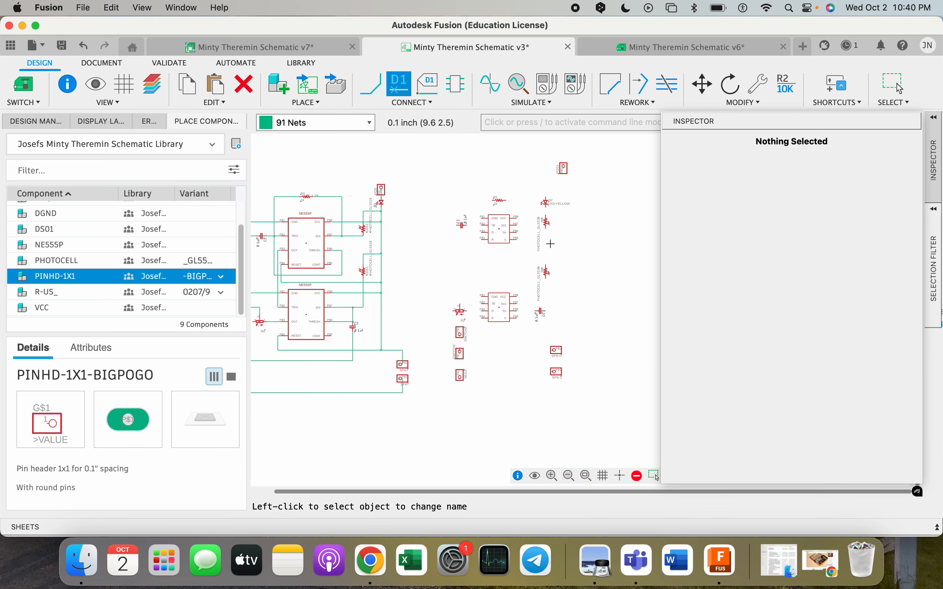
pyautogui.scroll(5, 484, 208)
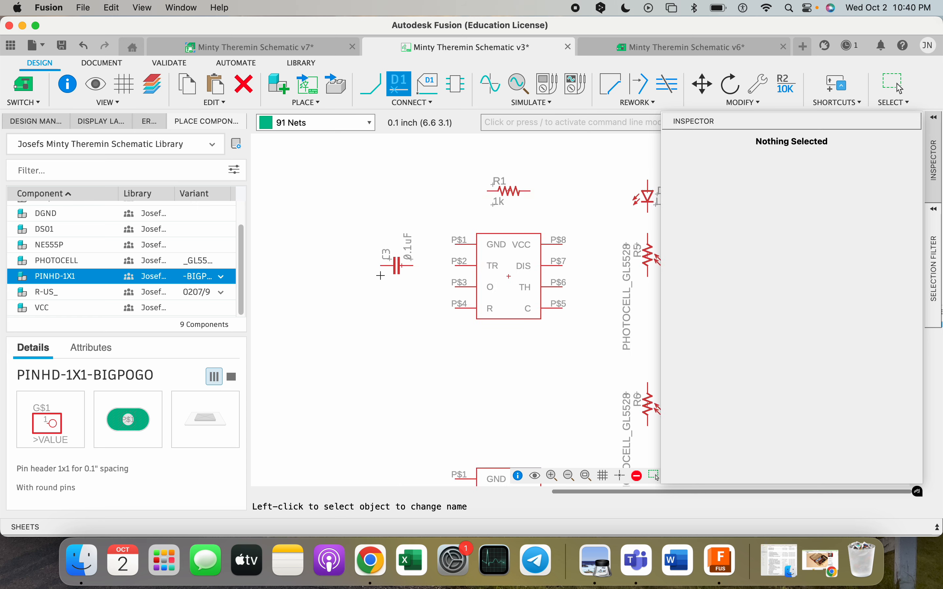
pyautogui.scroll(-5, 391, 260)
pyautogui.scroll(5, 502, 356)
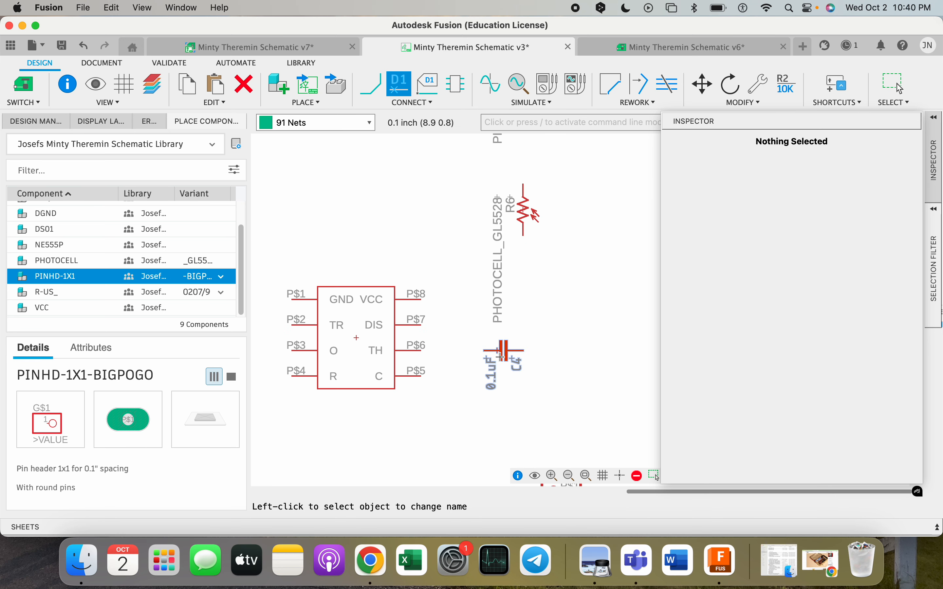
pyautogui.scroll(-5, 502, 356)
pyautogui.scroll(5, 391, 258)
pyautogui.scroll(3, 391, 258)
pyautogui.scroll(-1, 458, 245)
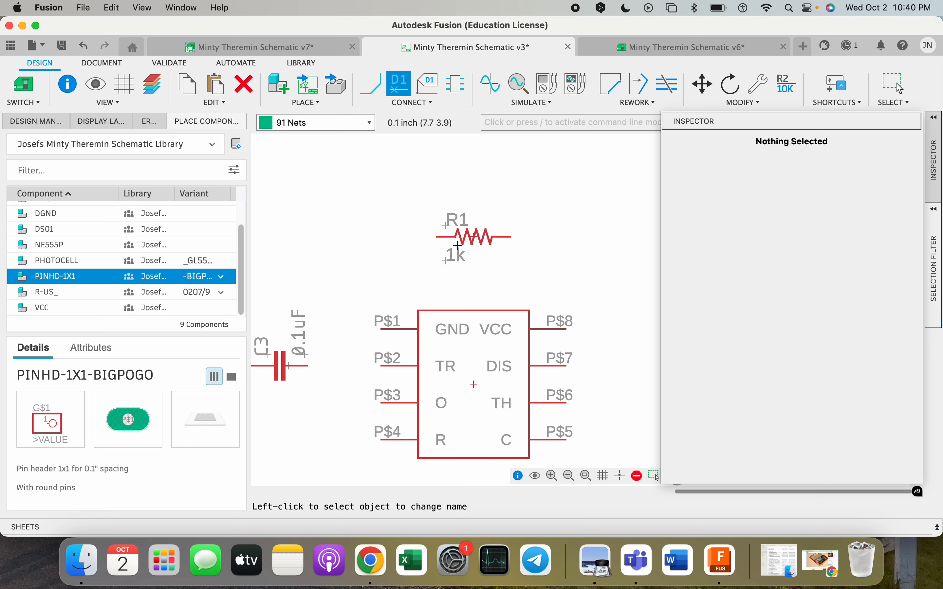
pyautogui.scroll(2, 457, 245)
pyautogui.scroll(-5, 476, 265)
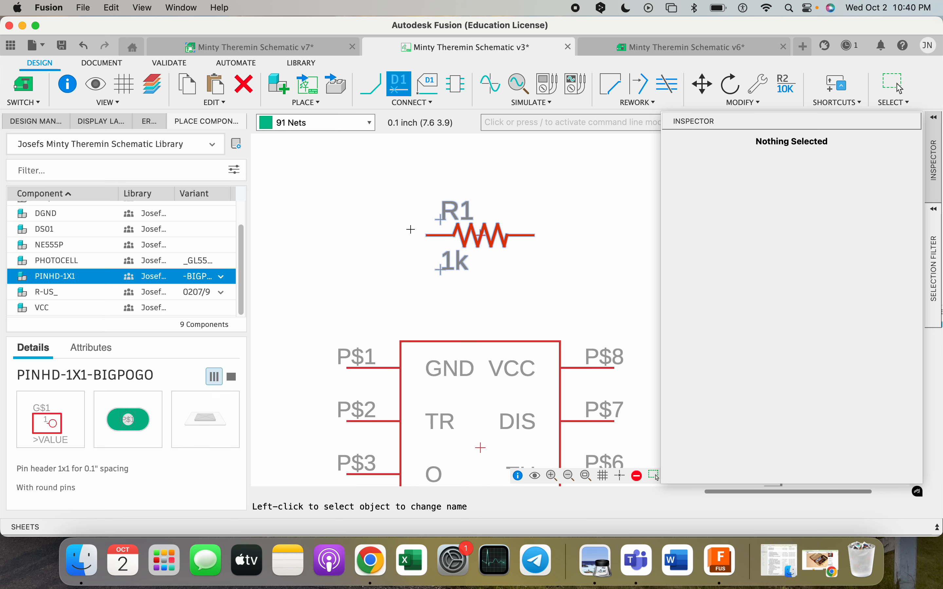
pyautogui.scroll(3, 481, 286)
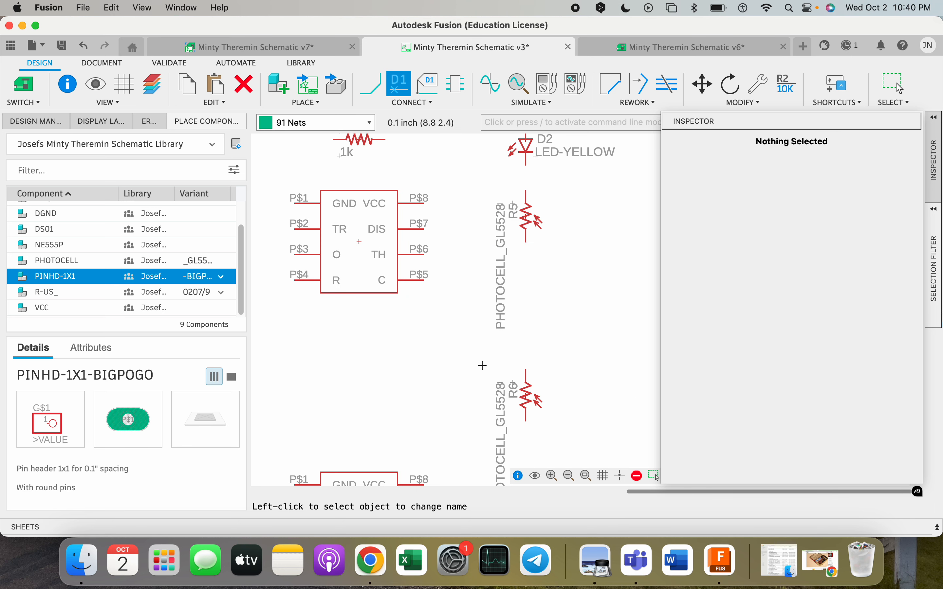
pyautogui.scroll(-2, 553, 254)
pyautogui.scroll(-1, 578, 224)
pyautogui.scroll(-2, 578, 223)
pyautogui.scroll(-1, 576, 221)
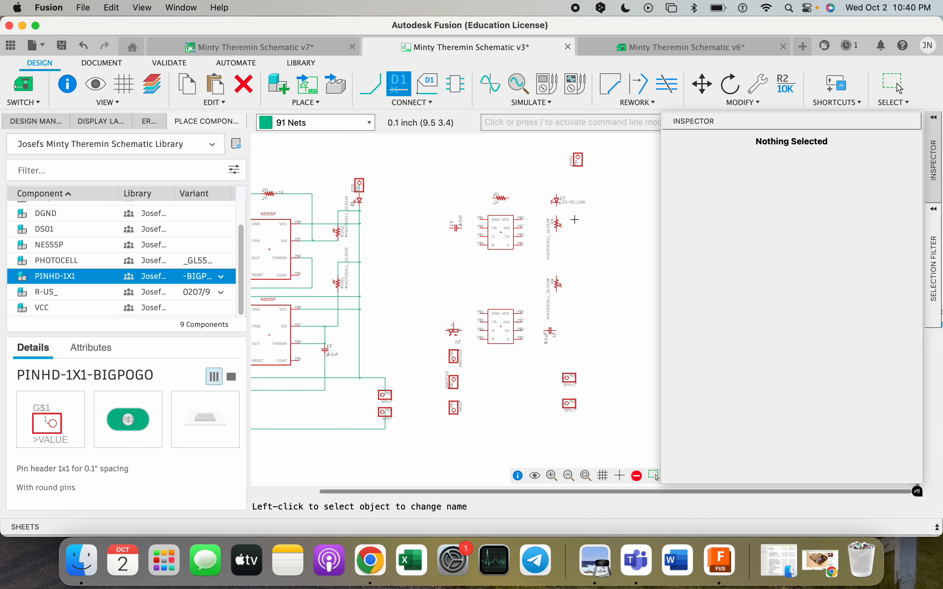
# Draw a net joining the GND pins of the new circuit's upper and lower timer chips, routed around the left side of capacitor C3
pyautogui.click(371, 86)
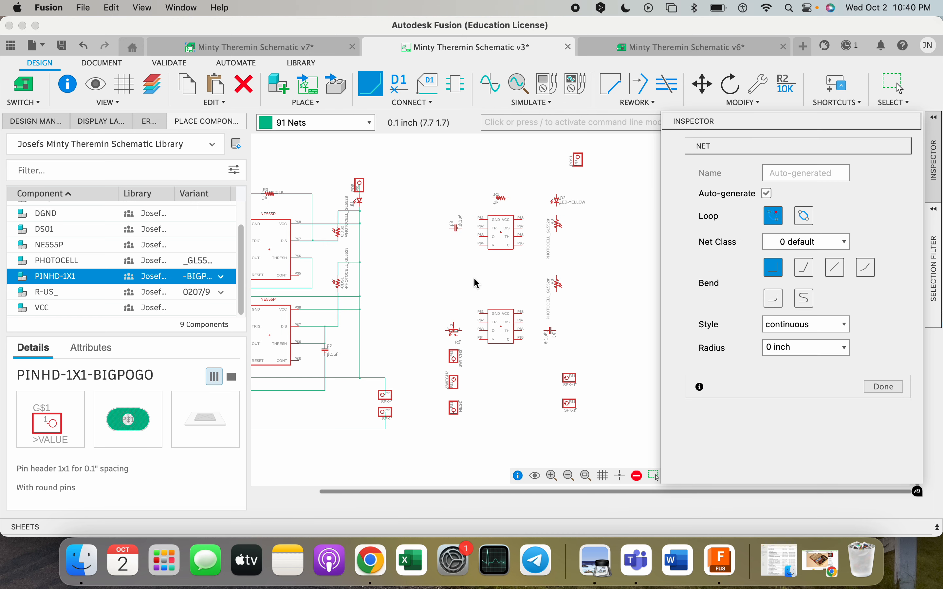
pyautogui.scroll(-3, 549, 335)
pyautogui.scroll(2, 458, 325)
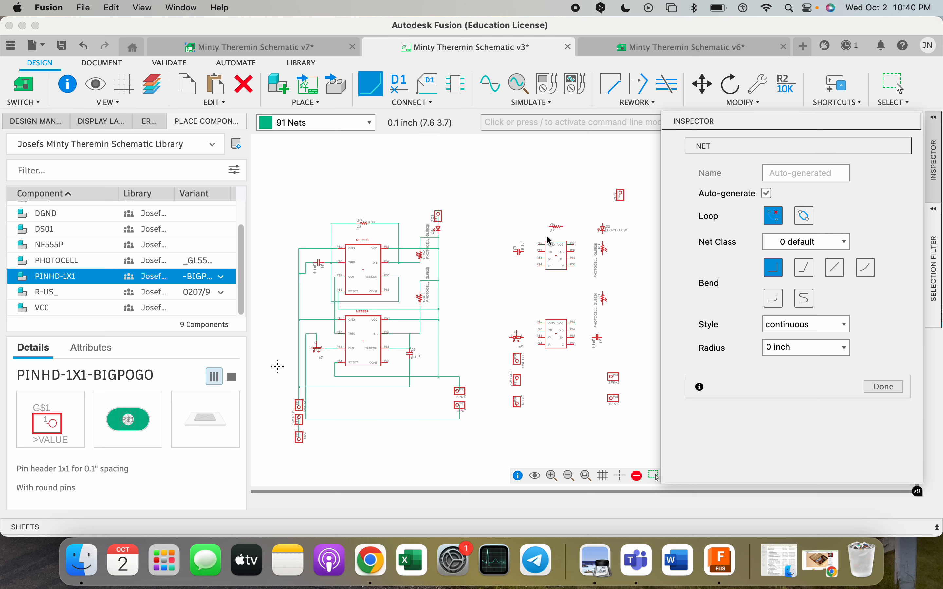
pyautogui.scroll(2, 530, 312)
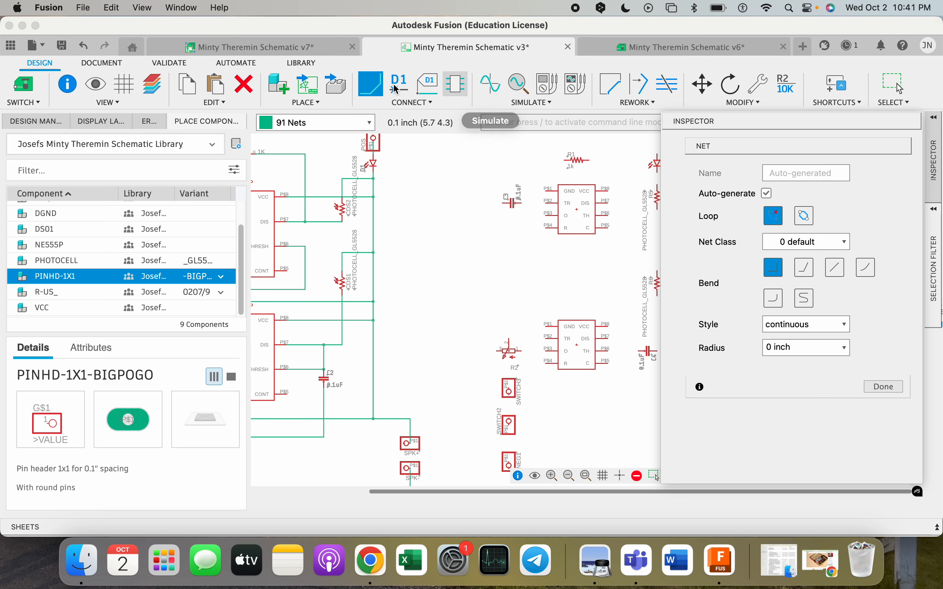
pyautogui.click(547, 192)
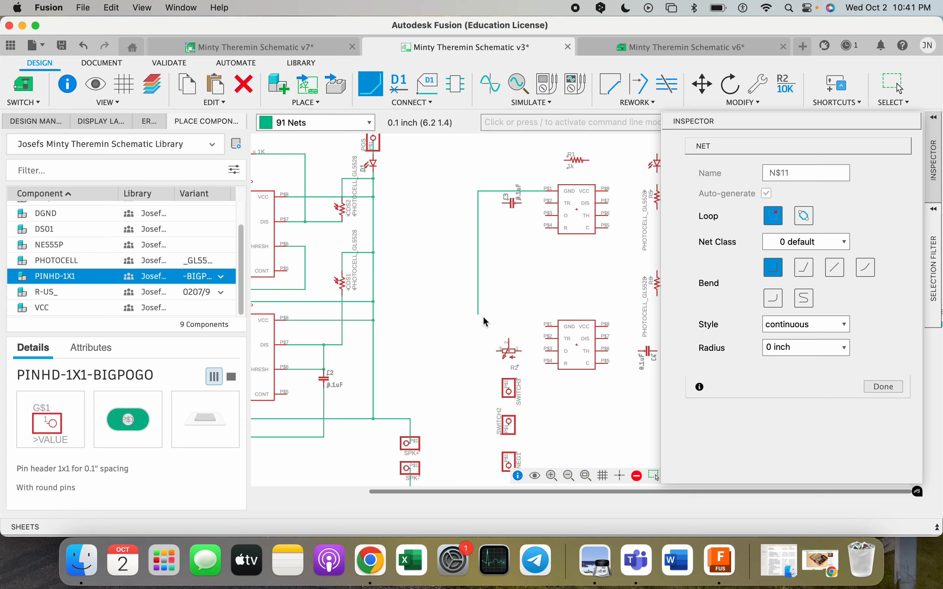
pyautogui.click(549, 331)
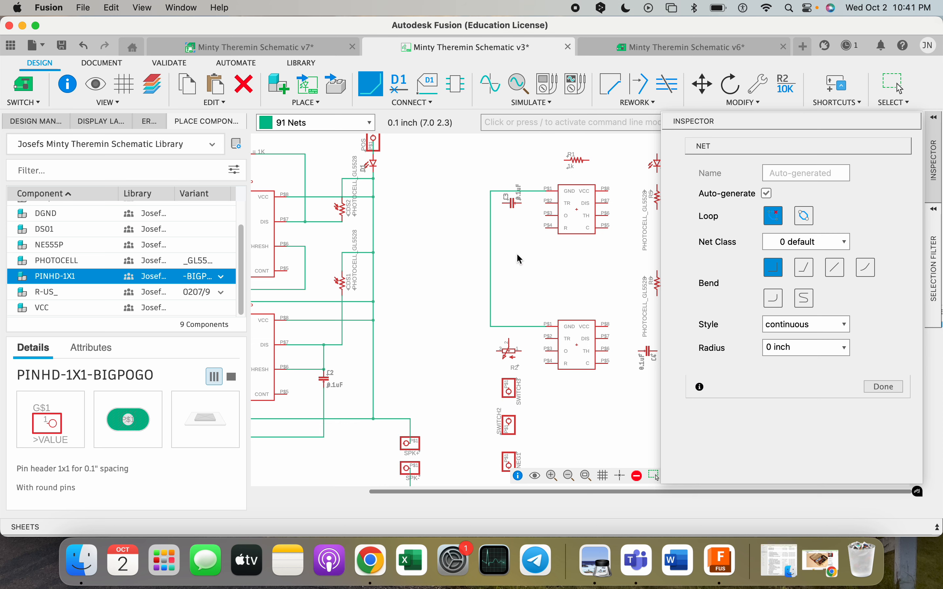
# Start a net at the left pin of capacitor C3, following the capacitor wiring in the finished example
pyautogui.scroll(-2, 503, 248)
pyautogui.scroll(3, 296, 228)
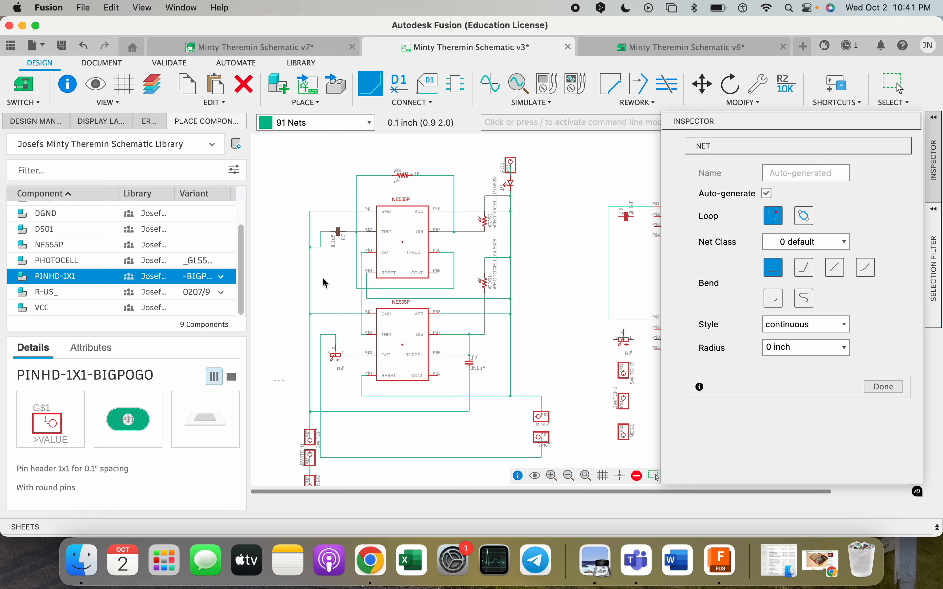
pyautogui.scroll(3, 628, 226)
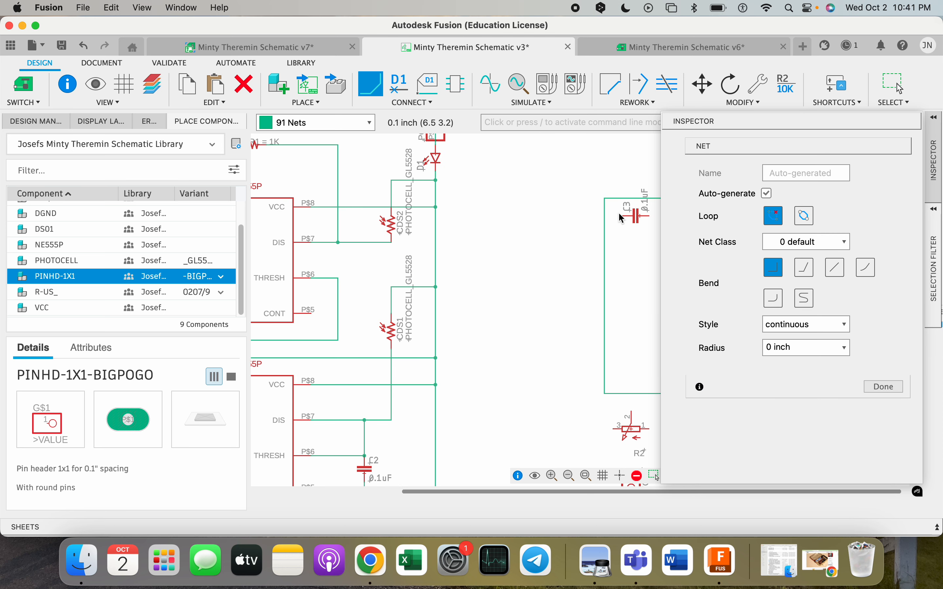
pyautogui.click(621, 216)
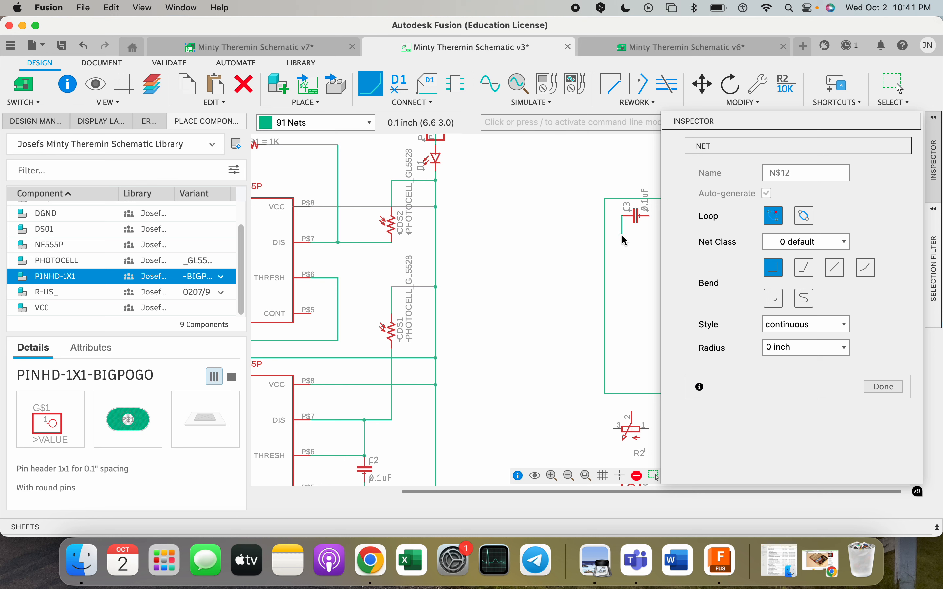
pyautogui.click(605, 233)
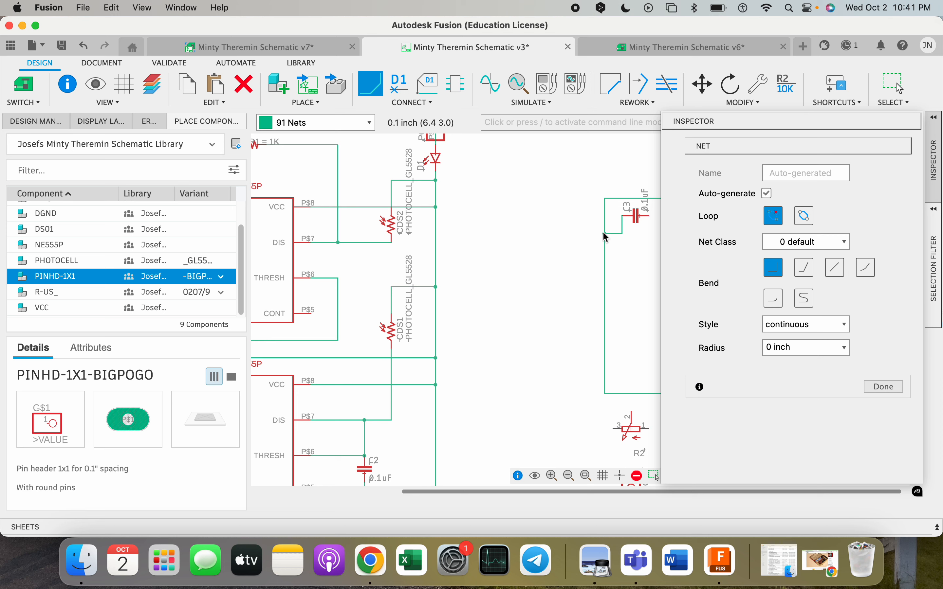
pyautogui.hscroll(3, 605, 236)
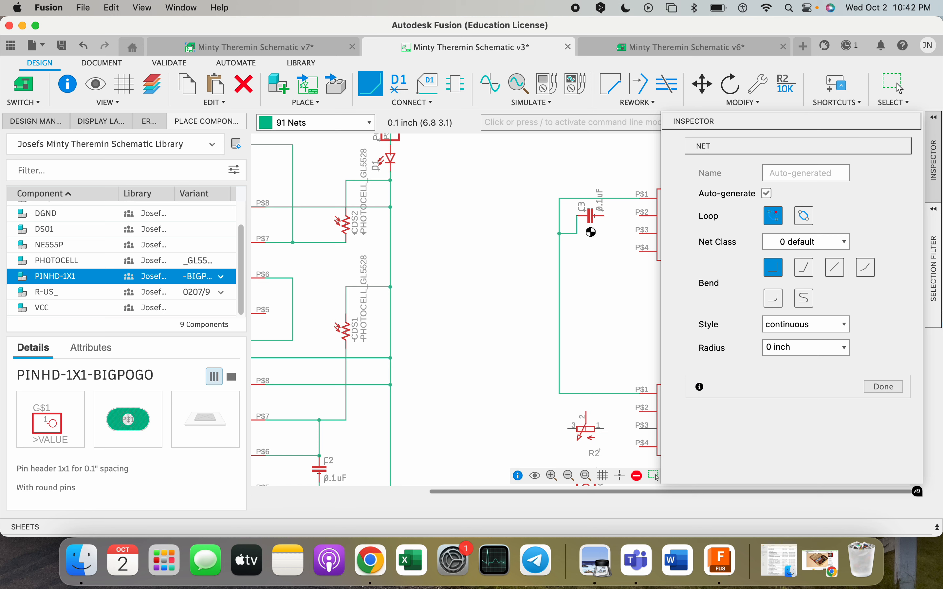
pyautogui.press('Escape')
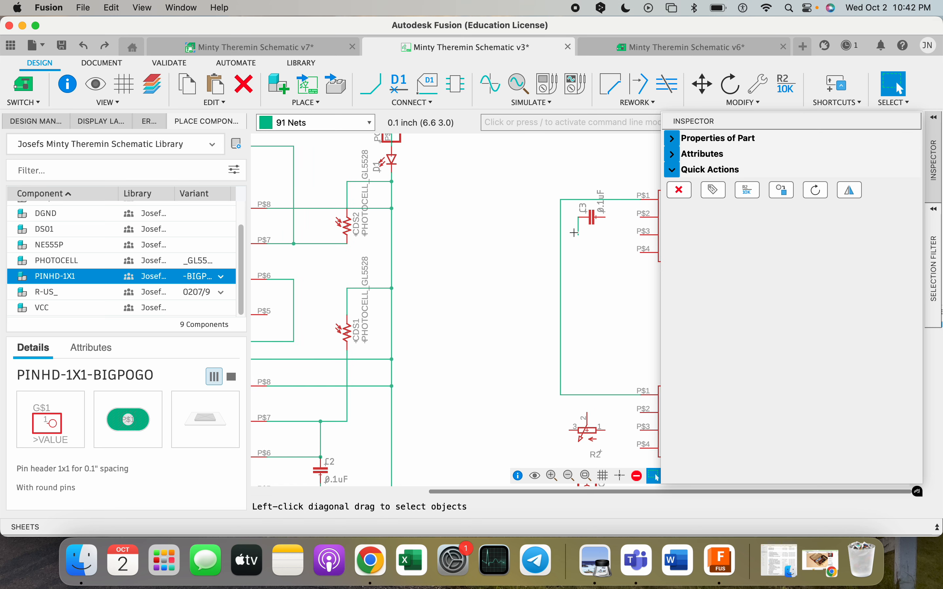
pyautogui.click(371, 86)
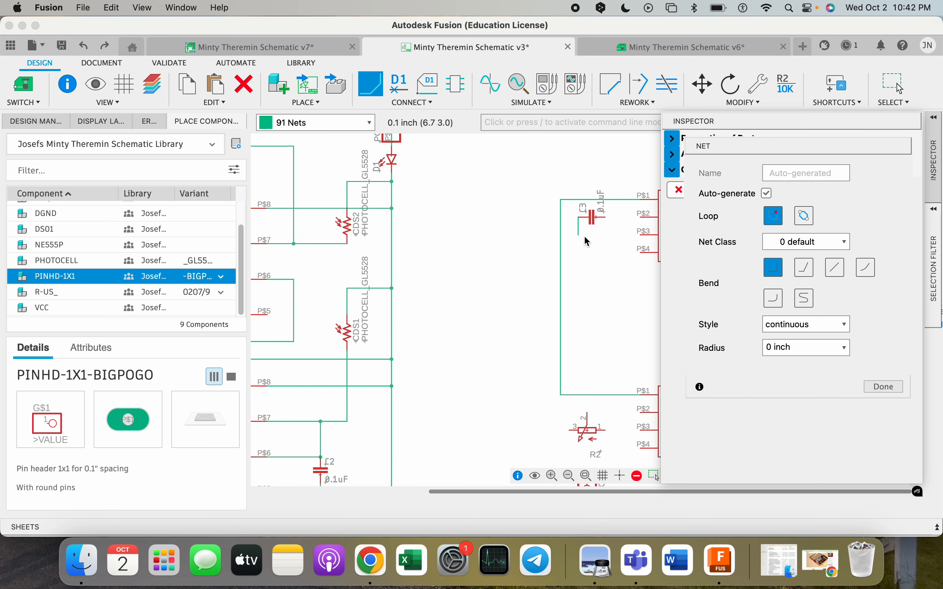
pyautogui.click(578, 234)
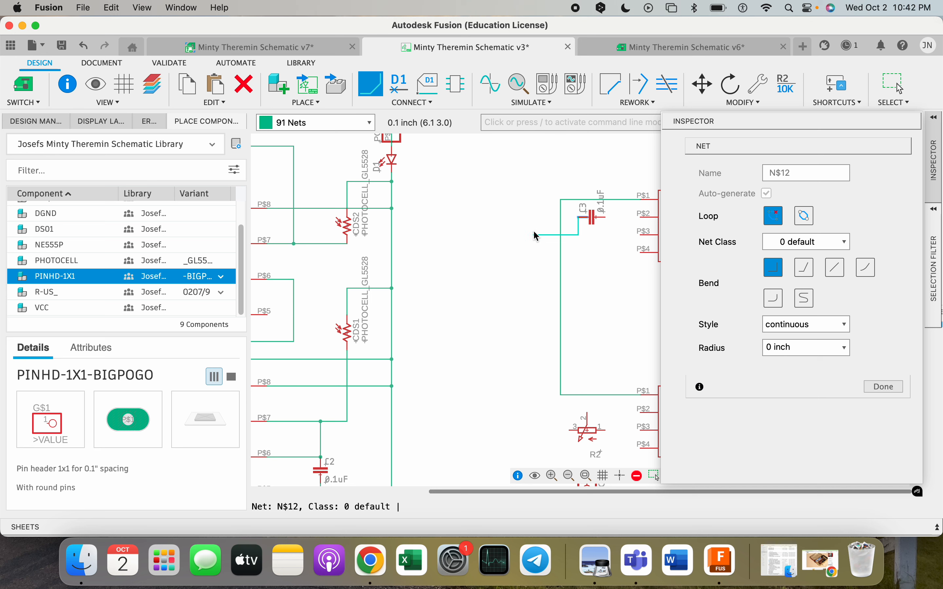
pyautogui.click(534, 234)
pyautogui.press('Escape')
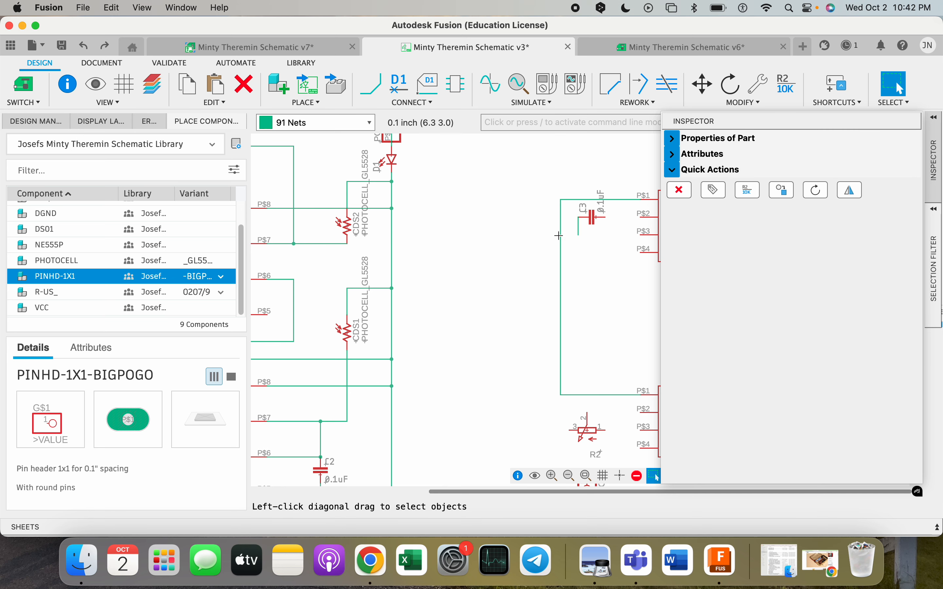
# Wire the open stub of capacitor C3 to the line joining the two timers' GND pins, with N$12 as the resulting net name
pyautogui.click(383, 91)
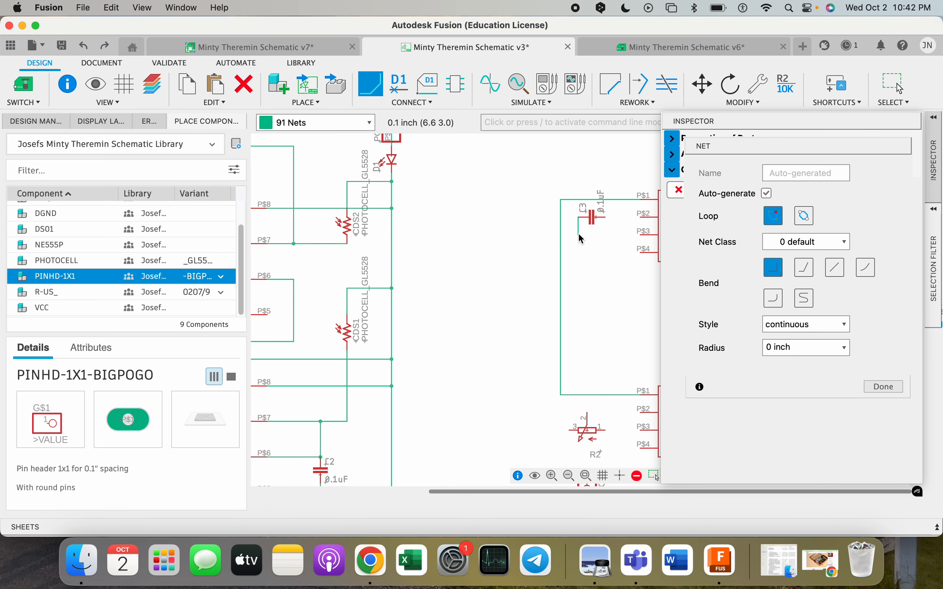
pyautogui.click(561, 237)
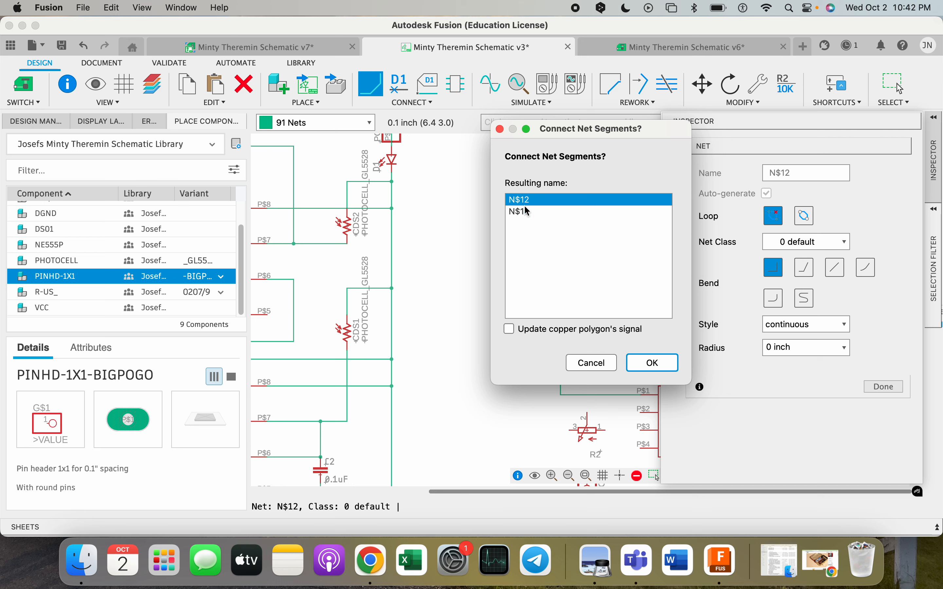
pyautogui.click(649, 368)
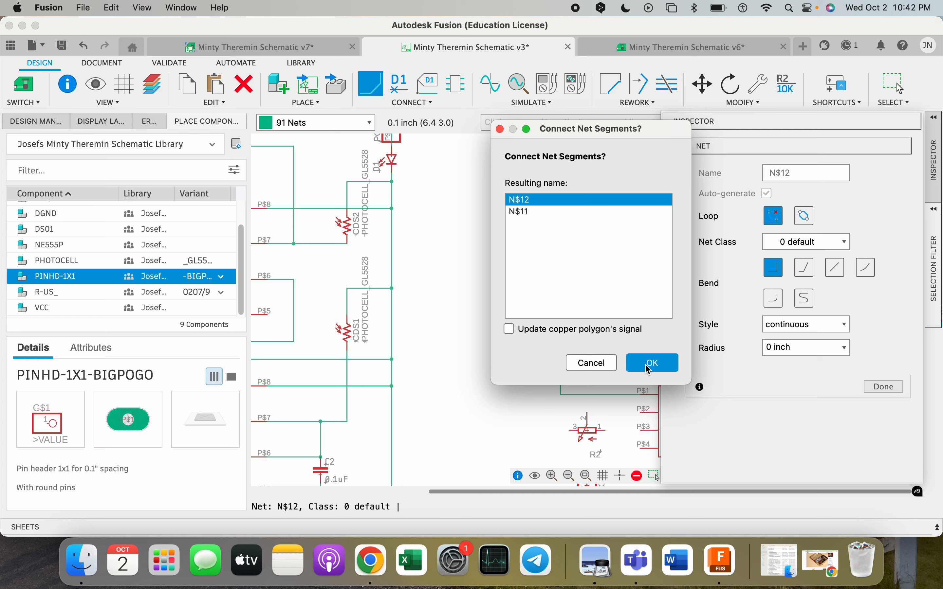
# Connect the net between C3 and the upper timer's TR pin to the near lead of resistor R1
pyautogui.moveTo(619, 281); pyautogui.dragTo(645, 274, button='middle')
pyautogui.scroll(-3, 547, 287)
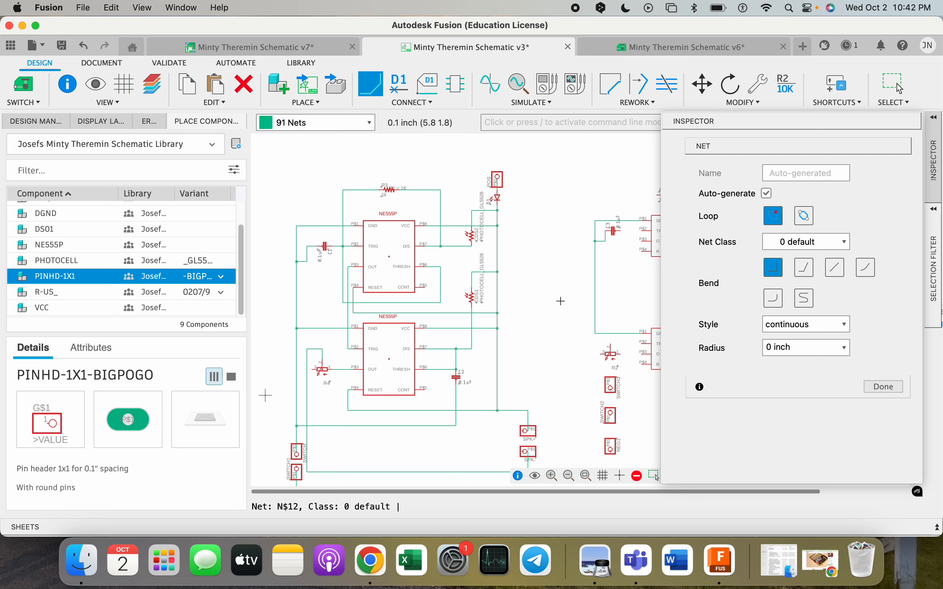
pyautogui.hscroll(5, 542, 292)
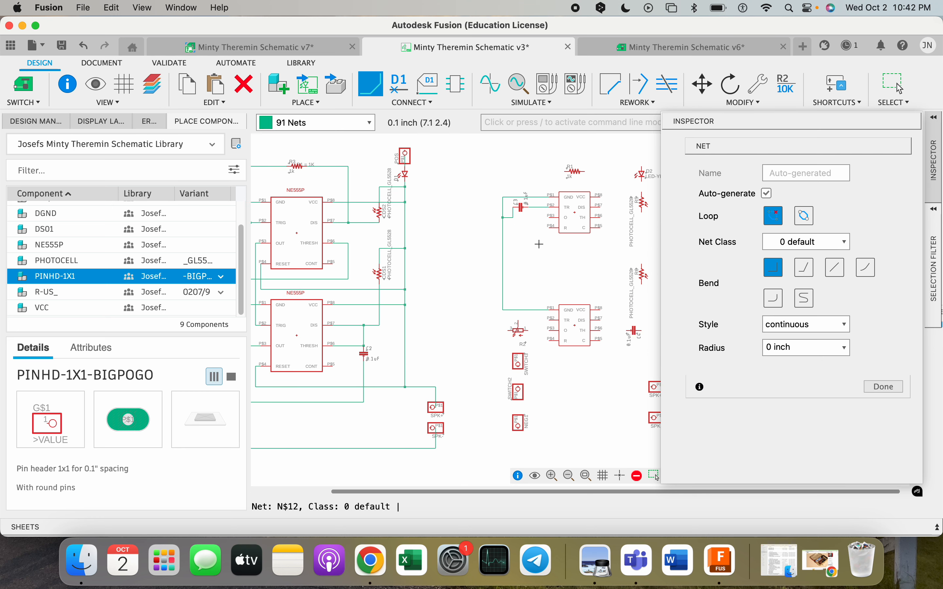
pyautogui.click(540, 208)
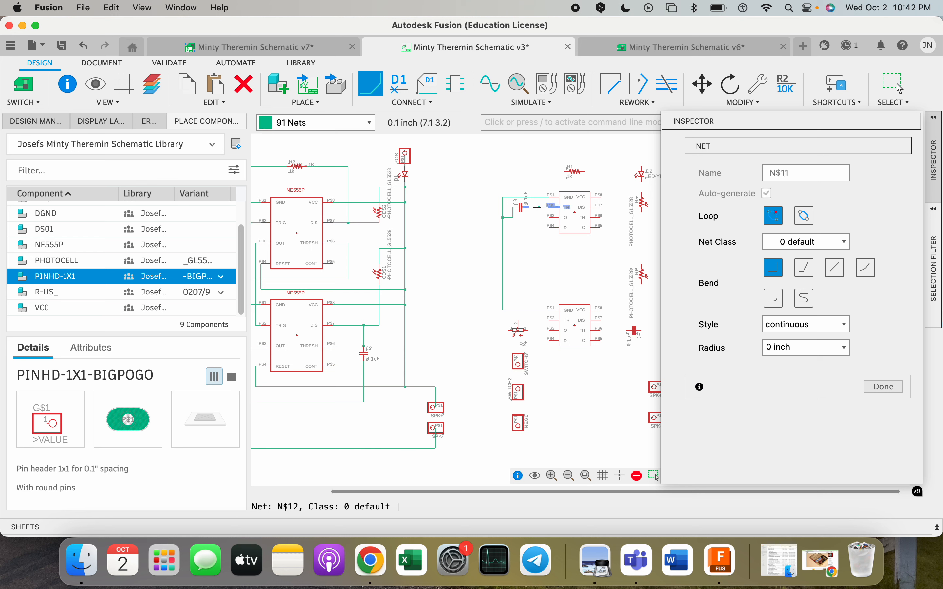
pyautogui.click(564, 173)
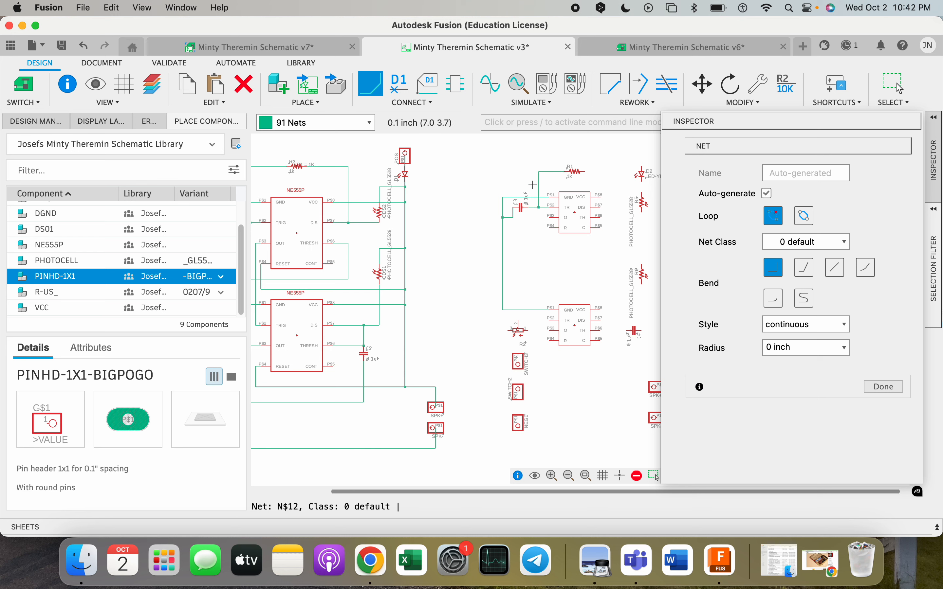
# Route a net from the upper timer's TR connection around beneath the chip to its TH pin
pyautogui.click(540, 209)
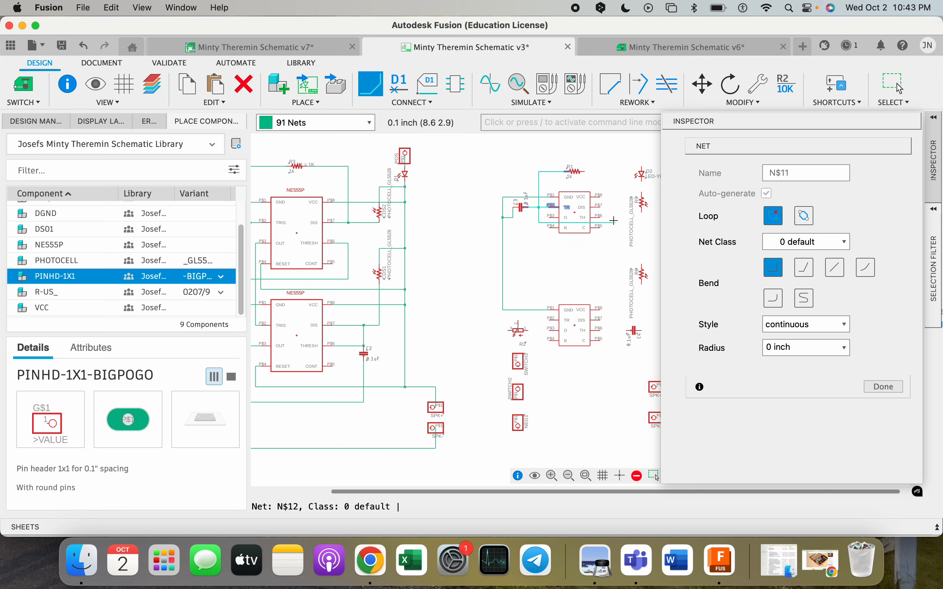
pyautogui.click(611, 244)
pyautogui.click(602, 220)
# Wire the upper timer's O pin down to the lower timer's TR pin in the second circuit
pyautogui.scroll(-1, 618, 250)
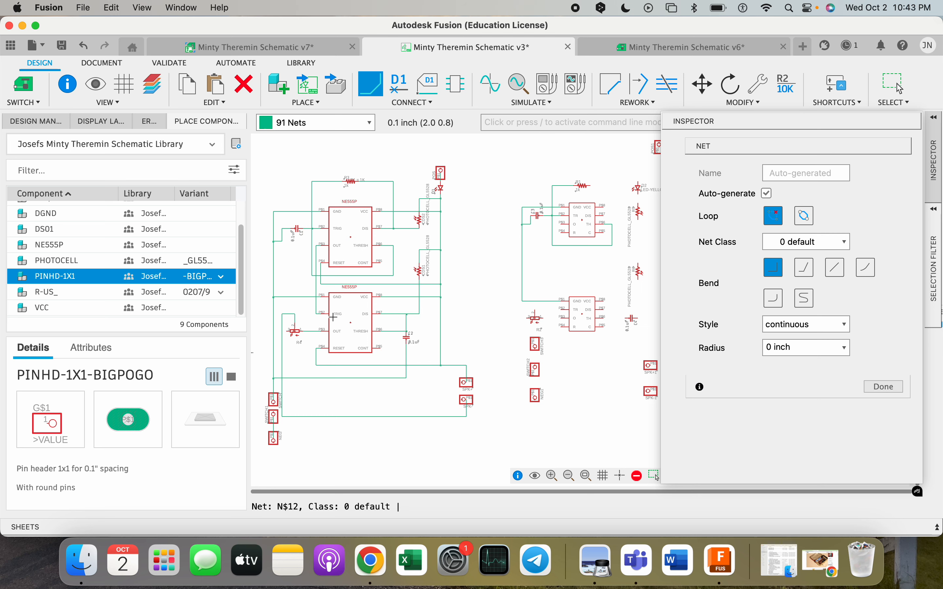
pyautogui.scroll(2, 590, 230)
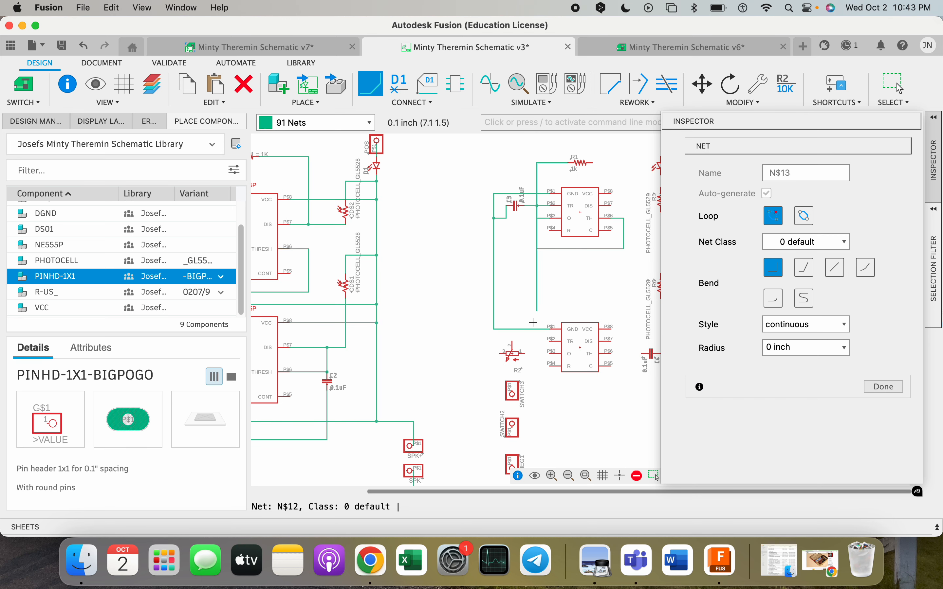
pyautogui.click(543, 341)
pyautogui.click(551, 341)
# Route a supply net from the POS1 pad down past the components and under the lower timer to its R pin
pyautogui.scroll(-2, 643, 288)
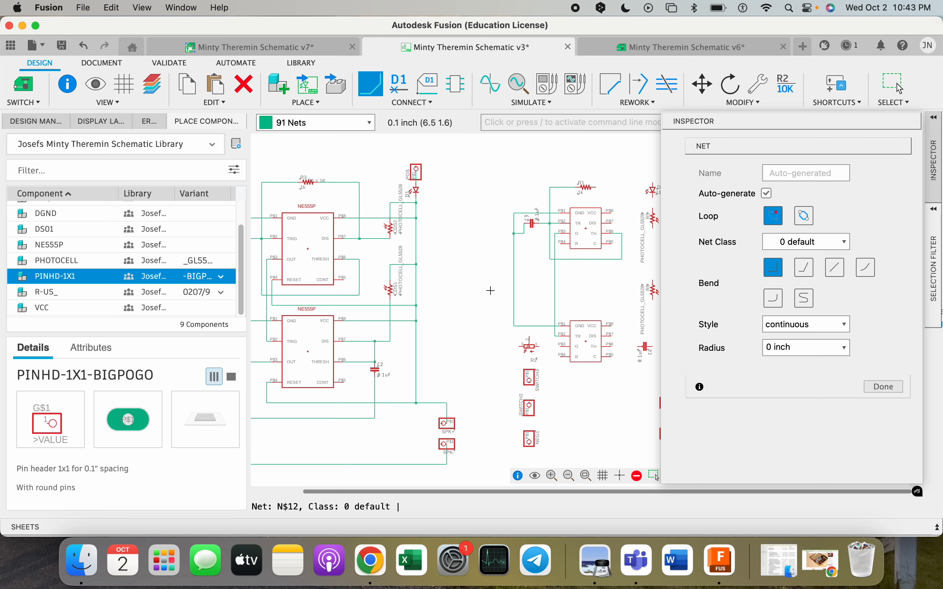
pyautogui.scroll(-3, 440, 267)
pyautogui.scroll(2, 568, 302)
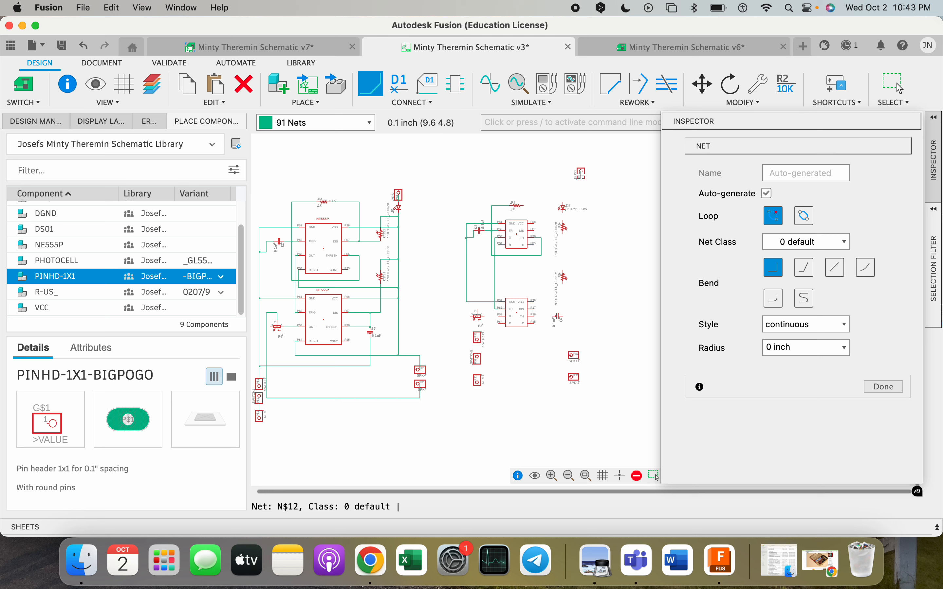
pyautogui.scroll(1, 582, 173)
pyautogui.scroll(4, 582, 174)
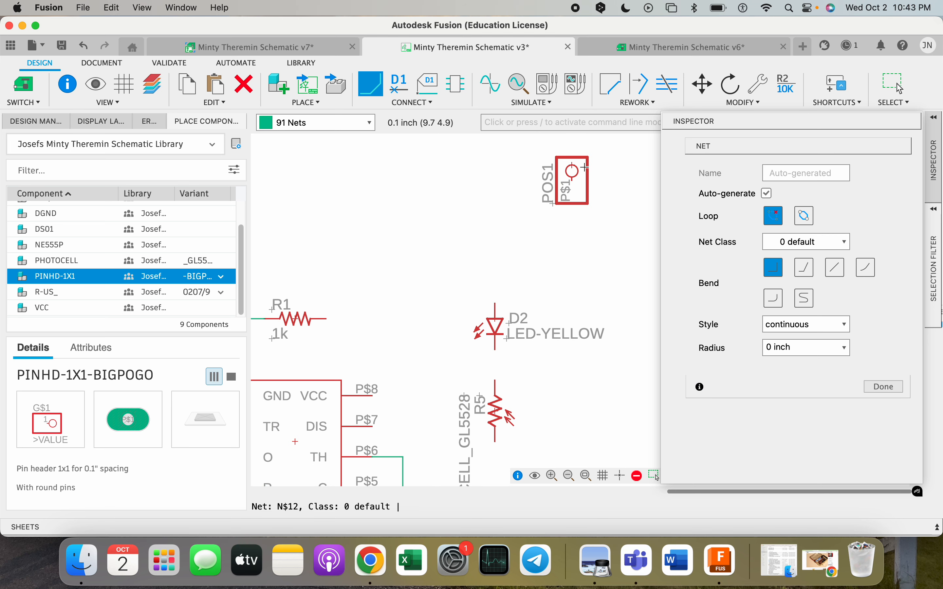
pyautogui.click(573, 180)
pyautogui.scroll(-5, 573, 180)
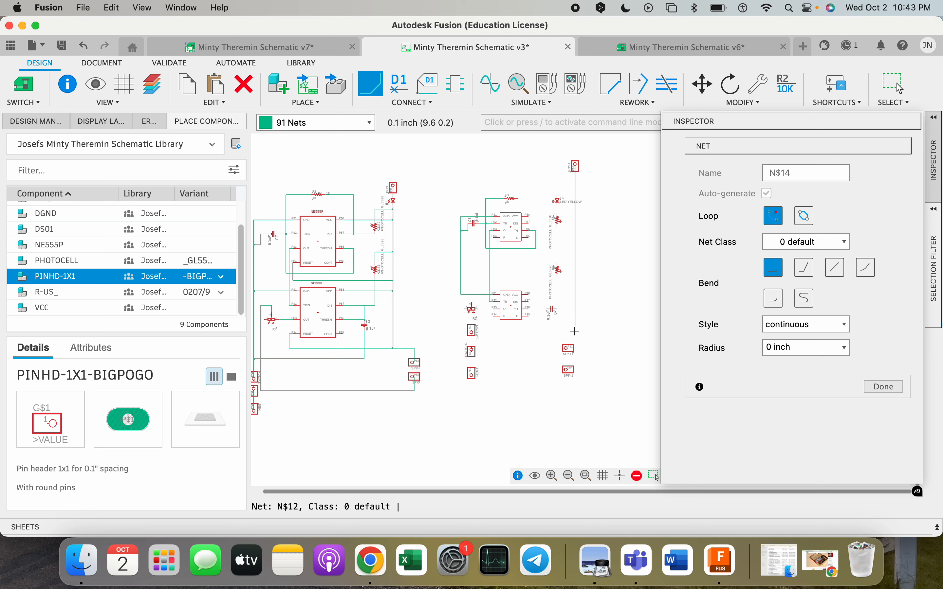
pyautogui.scroll(-5, 588, 321)
pyautogui.scroll(4, 455, 328)
pyautogui.scroll(5, 585, 318)
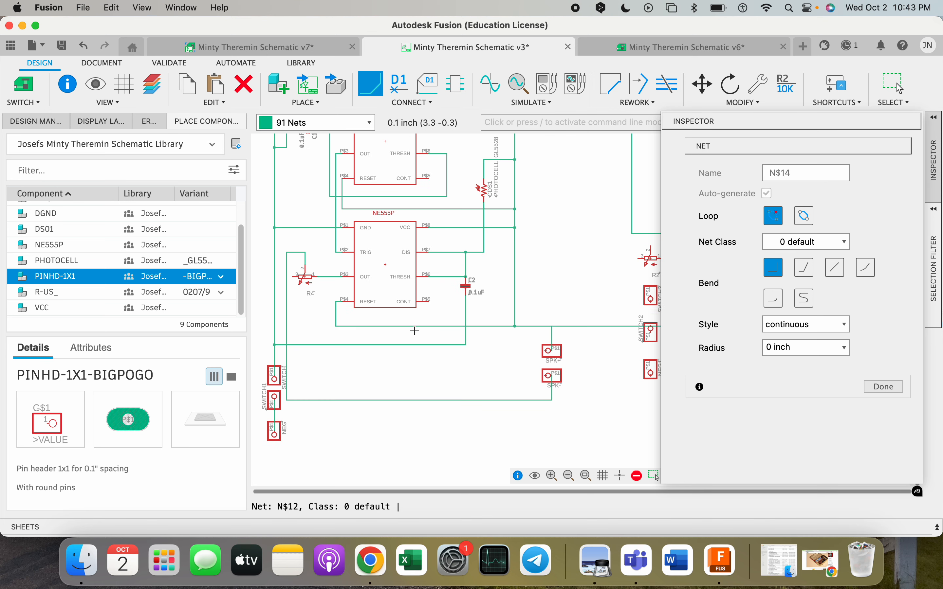
pyautogui.scroll(-5, 342, 244)
pyautogui.scroll(5, 472, 275)
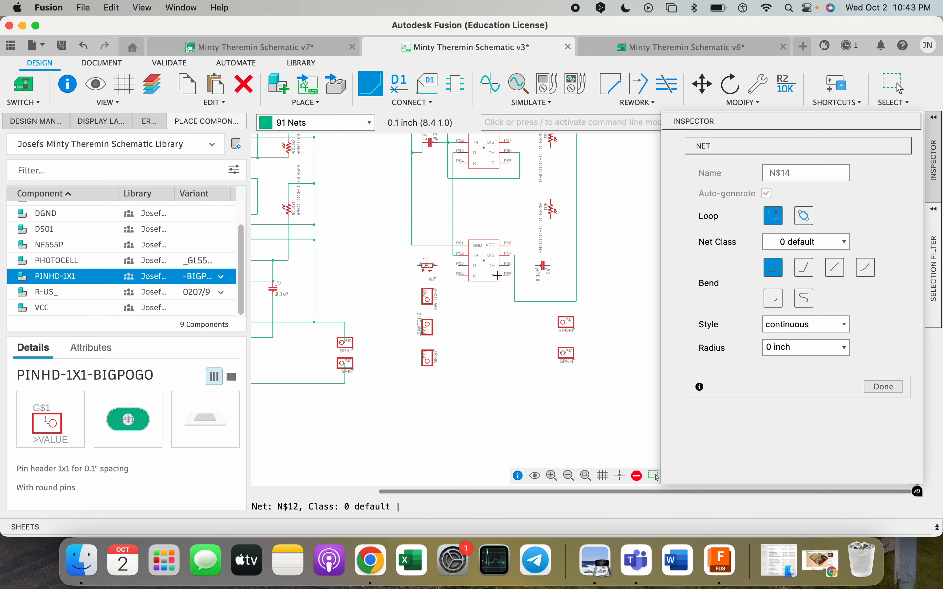
pyautogui.scroll(1, 468, 276)
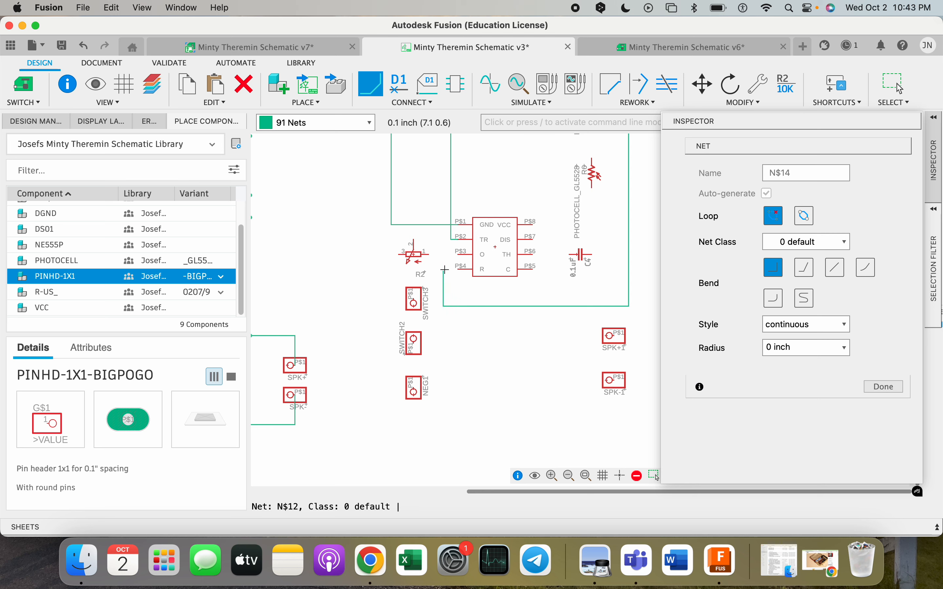
pyautogui.click(461, 269)
# Wire the upper timer's R pin beneath the chip and across to the vertical POS1 supply net
pyautogui.scroll(-6, 462, 269)
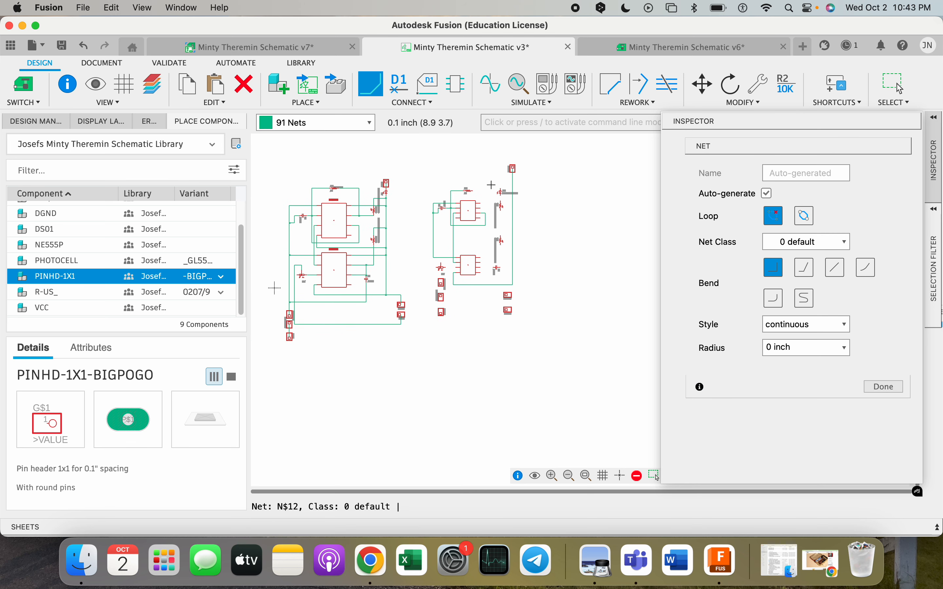
pyautogui.scroll(3, 326, 243)
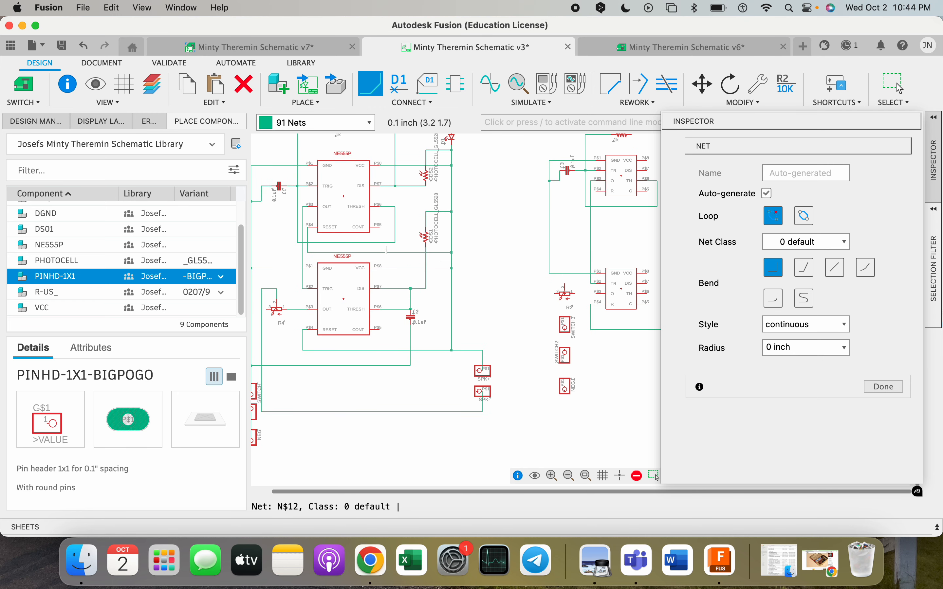
pyautogui.moveTo(471, 265); pyautogui.dragTo(422, 282, button='middle')
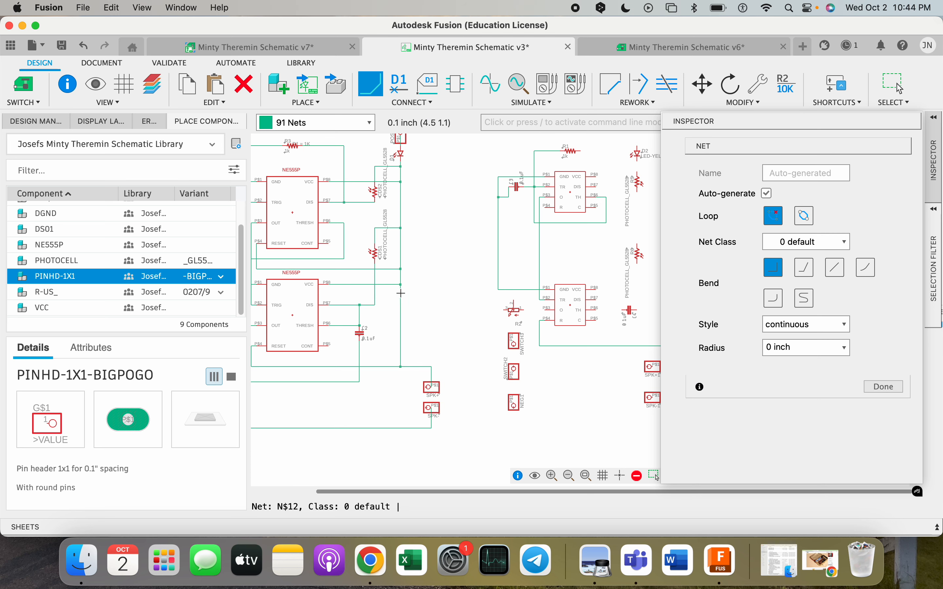
pyautogui.scroll(-1, 414, 292)
pyautogui.scroll(3, 525, 226)
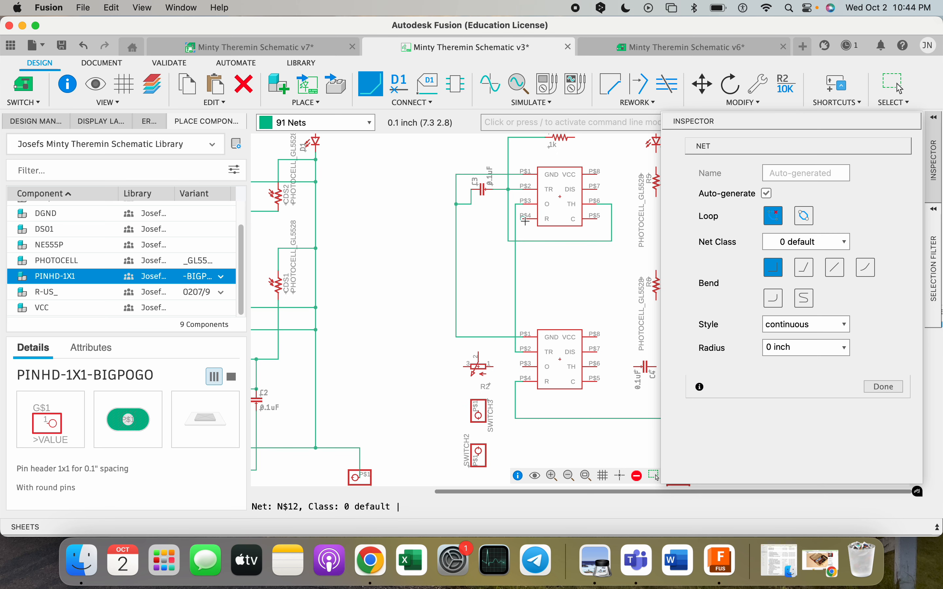
pyautogui.scroll(3, 525, 219)
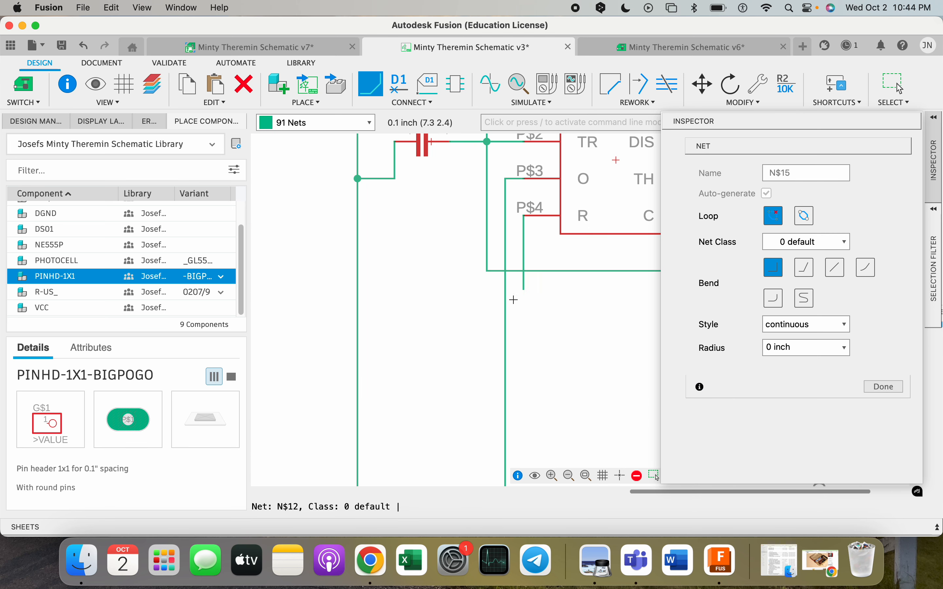
pyautogui.scroll(-5, 519, 289)
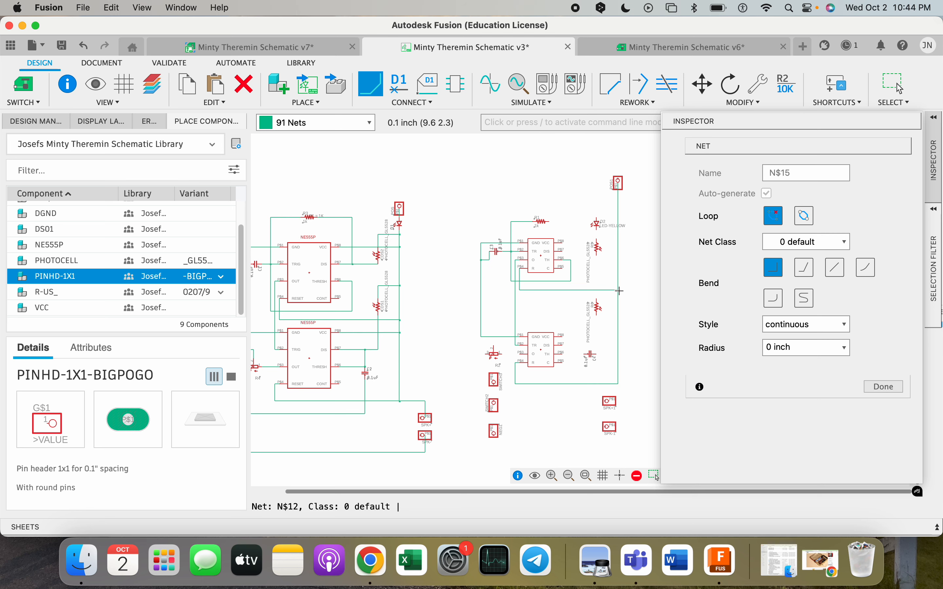
pyautogui.scroll(2, 620, 291)
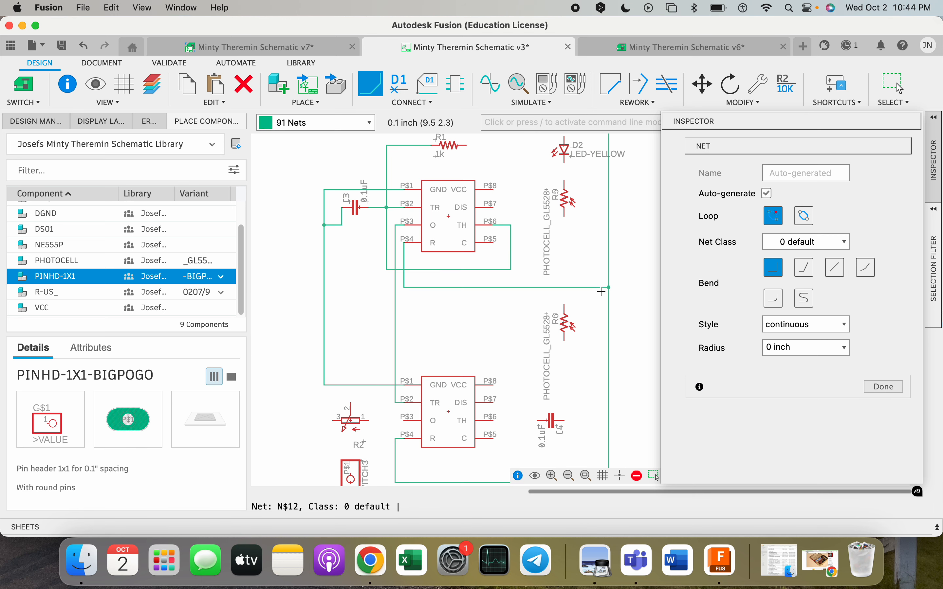
# Compare the timer and photocell wiring of the completed NE555P circuit with the partly wired second circuit
pyautogui.scroll(-2, 602, 291)
pyautogui.hscroll(-3, 584, 292)
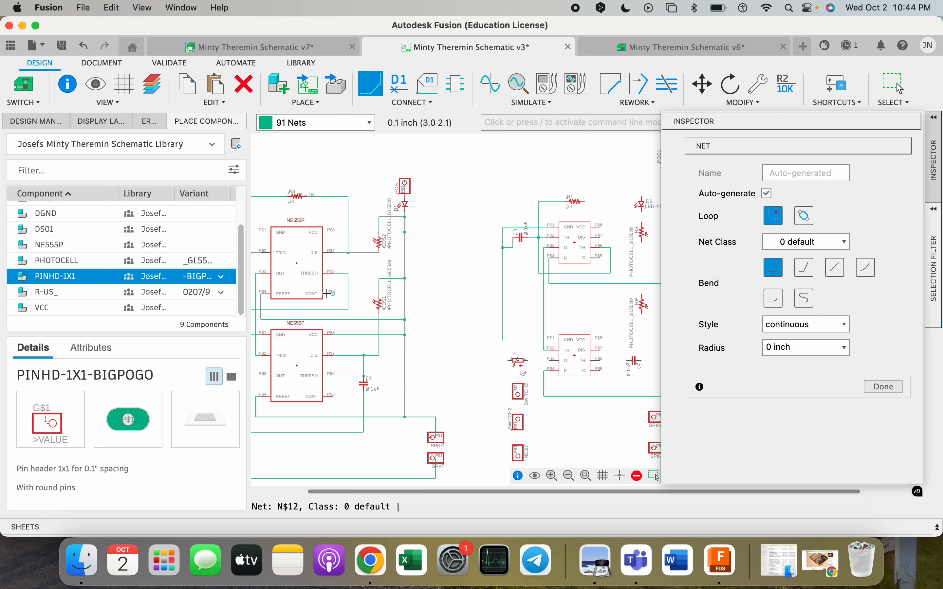
pyautogui.scroll(-1, 386, 276)
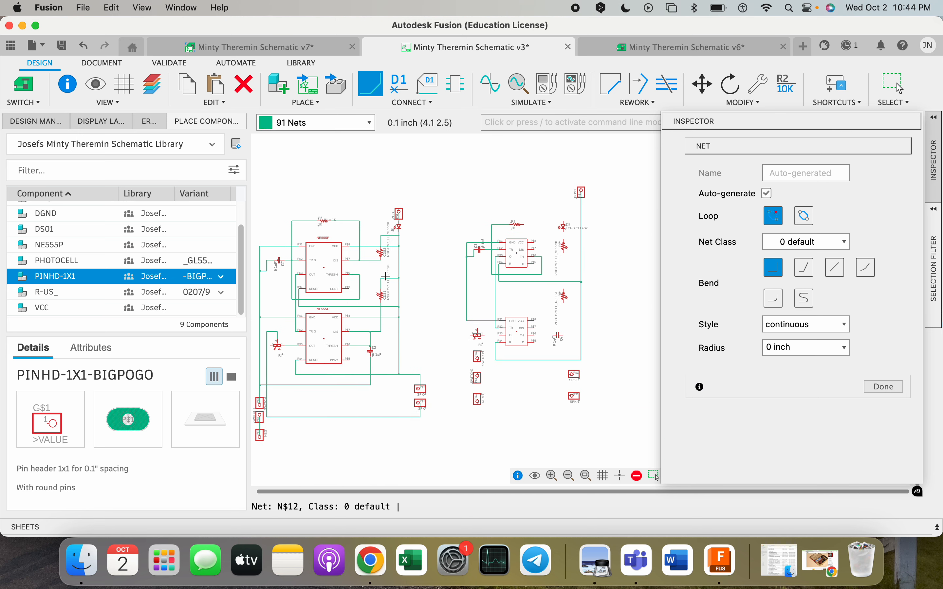
pyautogui.scroll(2, 386, 276)
pyautogui.hscroll(4, 443, 294)
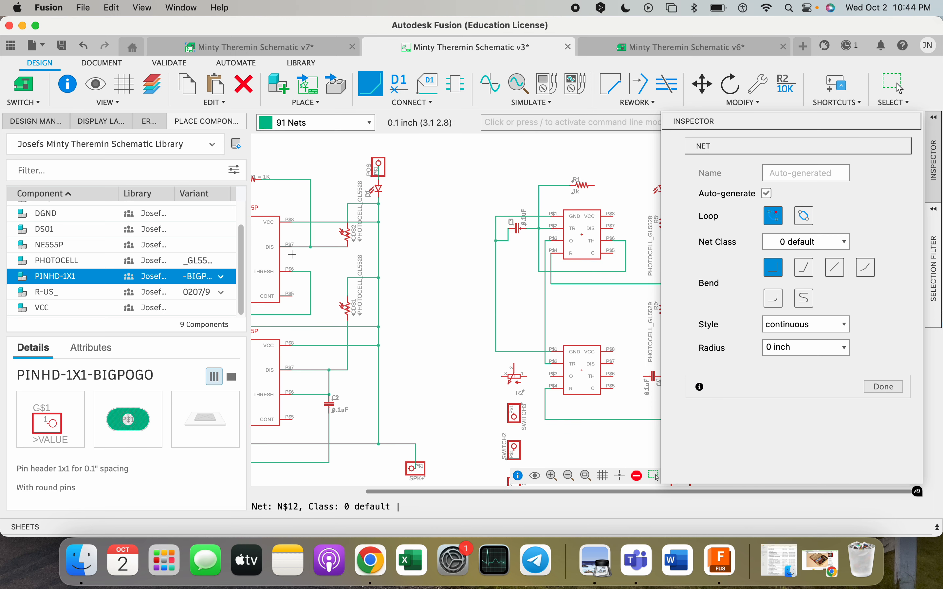
pyautogui.moveTo(287, 217); pyautogui.dragTo(375, 234, button='middle')
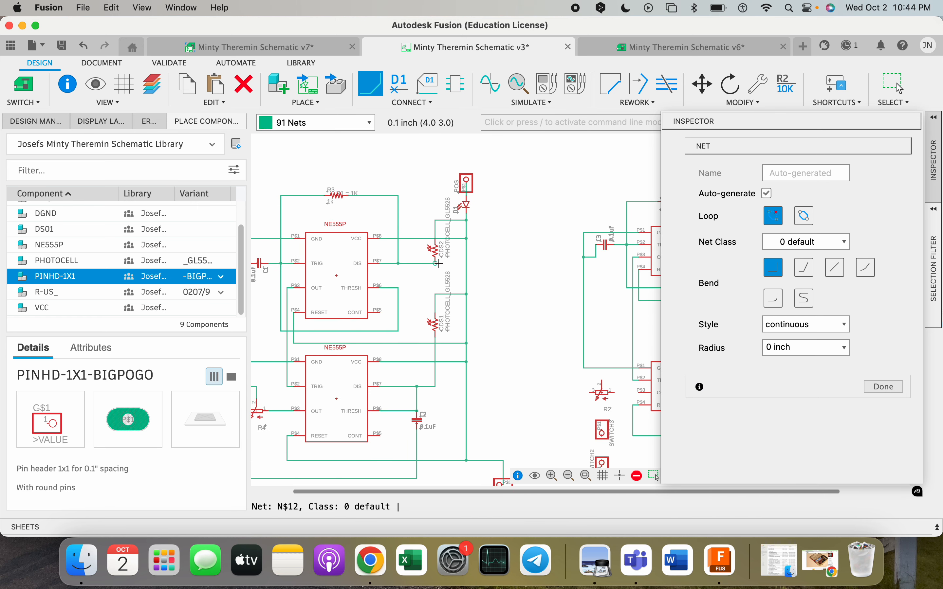
pyautogui.moveTo(478, 286); pyautogui.dragTo(379, 224, button='middle')
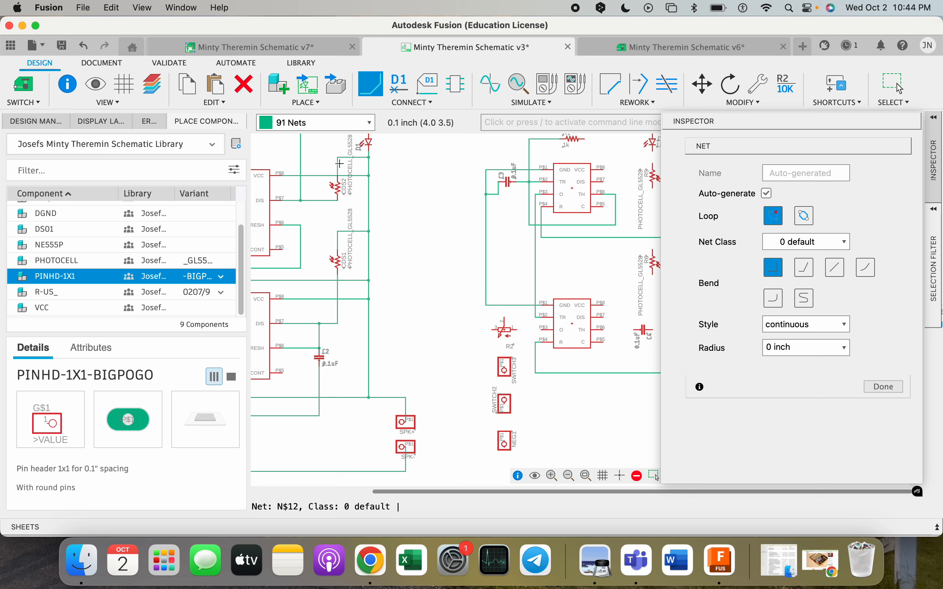
# Wire the upper timer's DIS pin up and over to the free end of resistor R1 in the second circuit
pyautogui.moveTo(380, 216); pyautogui.dragTo(431, 261, button='middle')
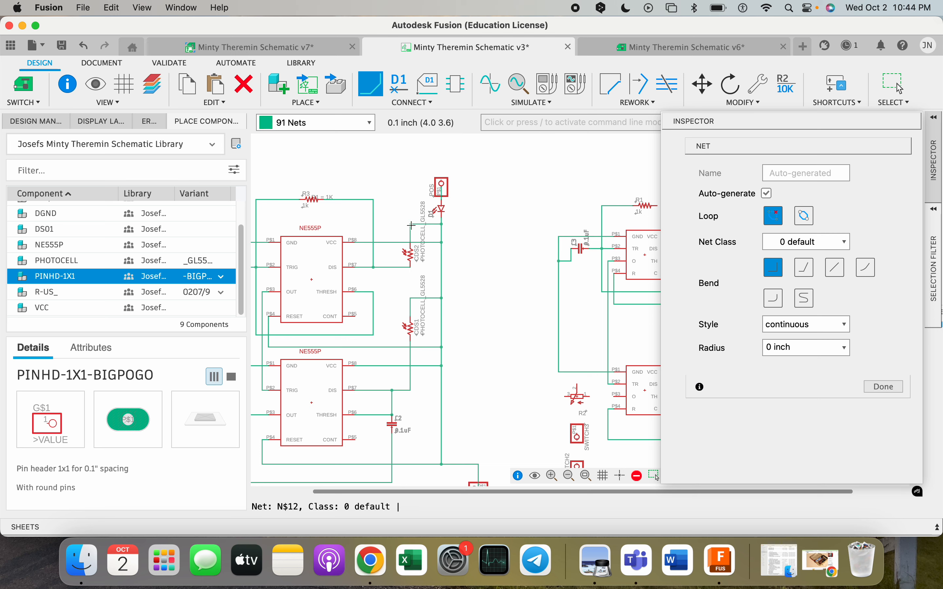
pyautogui.scroll(5, 525, 296)
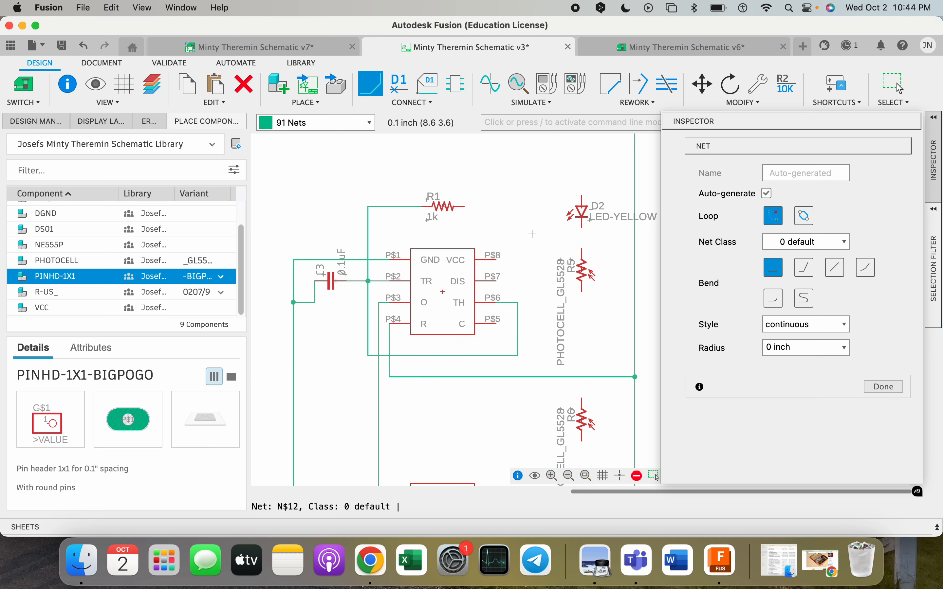
pyautogui.scroll(-1, 522, 268)
pyautogui.click(500, 278)
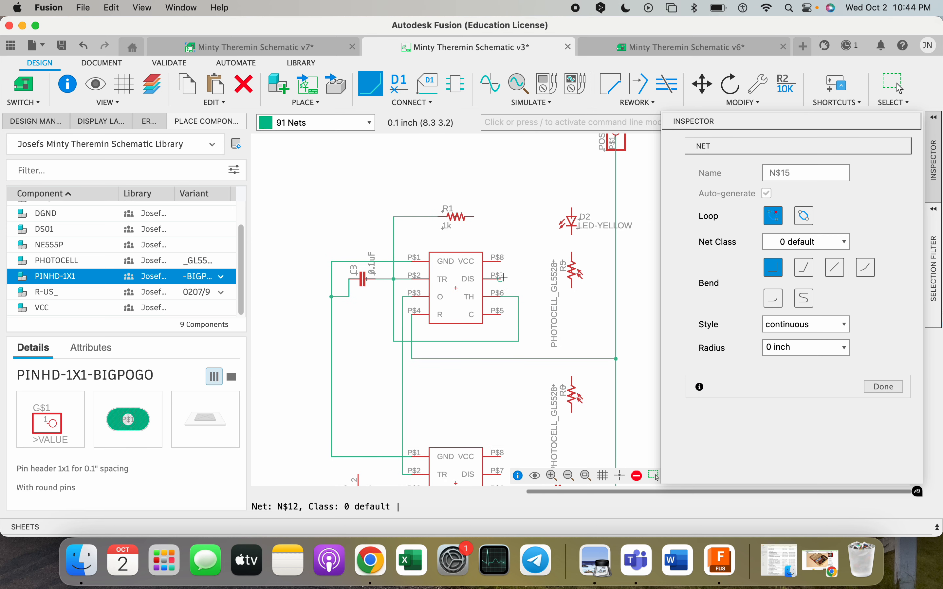
pyautogui.click(528, 218)
pyautogui.click(474, 217)
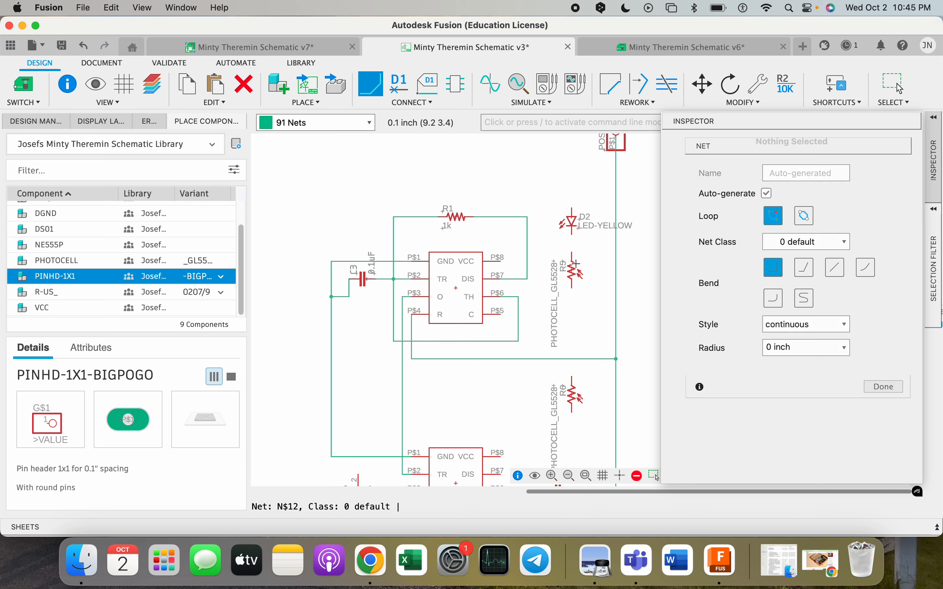
# Move LED D2 and photocell R5 together about 0.5 inch upward, keeping them beside the vertical supply net
pyautogui.press('Escape')
pyautogui.moveTo(590, 301); pyautogui.dragTo(564, 216)
pyautogui.moveTo(572, 276); pyautogui.dragTo(575, 235)
pyautogui.scroll(-5, 559, 257)
pyautogui.scroll(5, 584, 191)
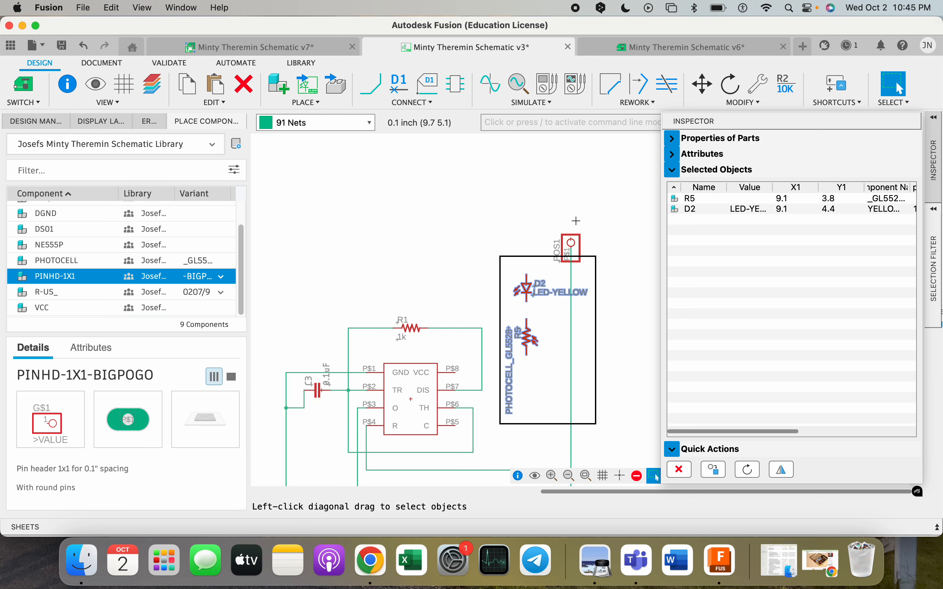
# Move the POS1 pad about 0.5 inch farther up, stretching its supply net above LED D2
pyautogui.click(580, 217)
pyautogui.click(572, 241)
pyautogui.moveTo(573, 241); pyautogui.dragTo(574, 204)
pyautogui.click(574, 205)
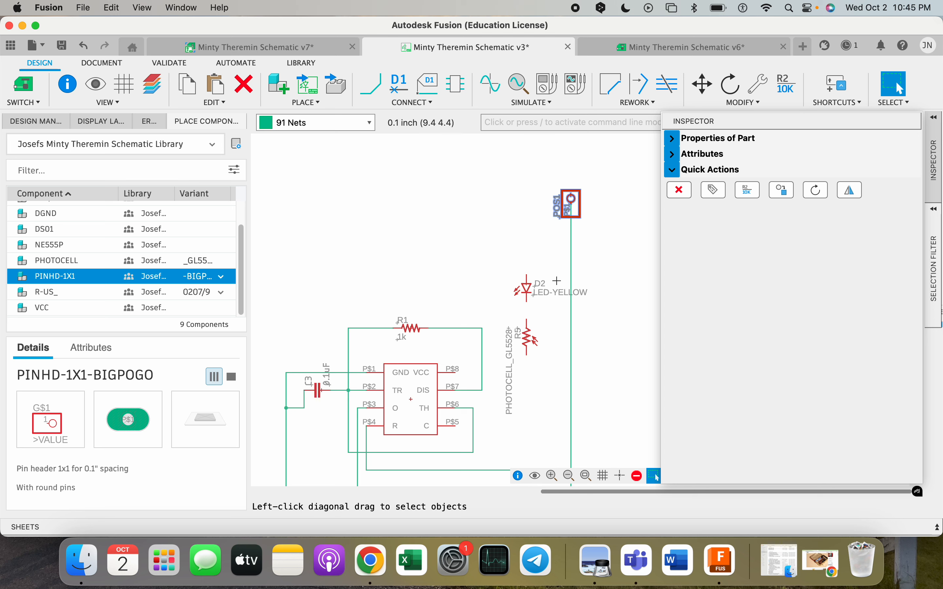
# Wire the upper timer's DIS net to the lower end of photocell R5 and R5's upper end to the supply net
pyautogui.scroll(-3, 542, 338)
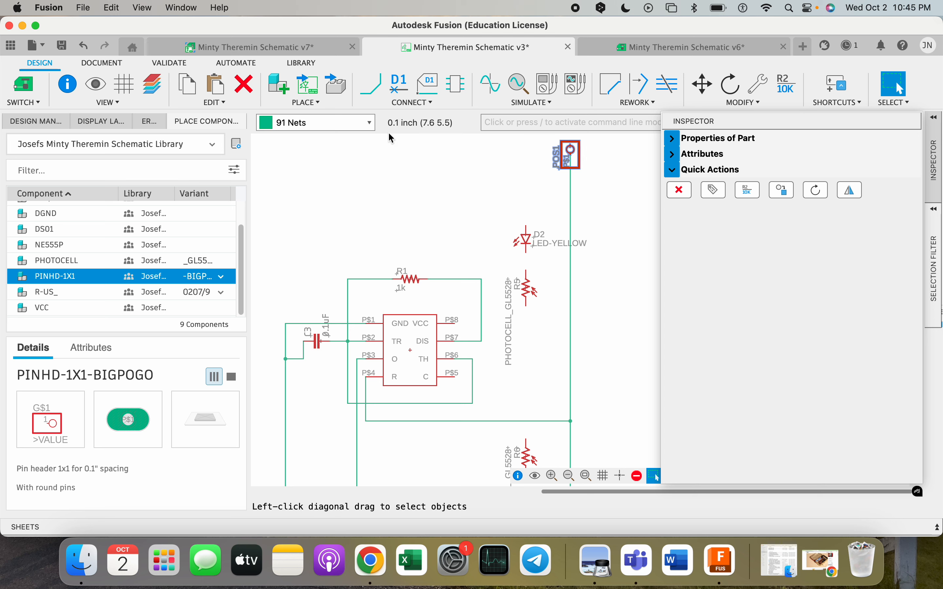
pyautogui.press('n')
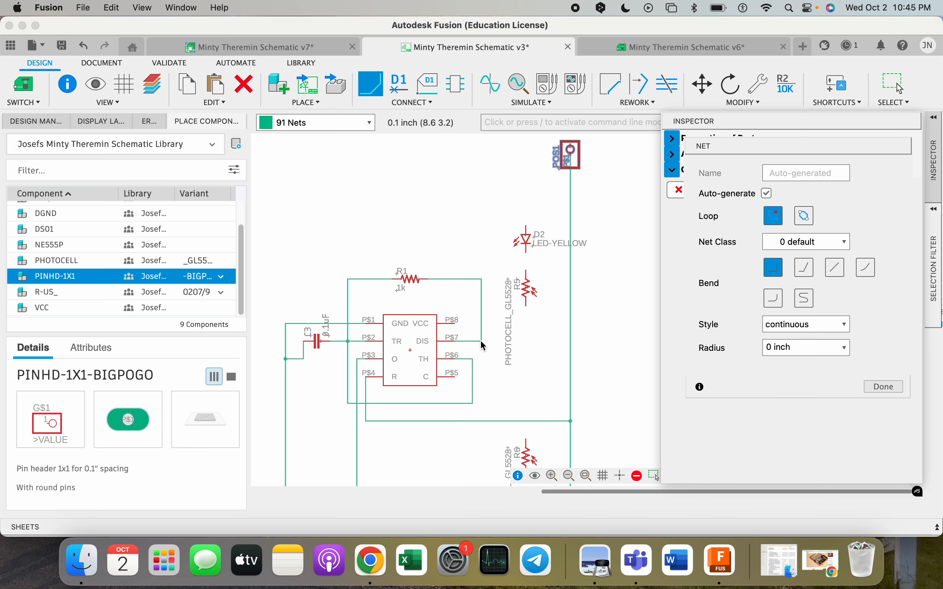
pyautogui.click(481, 341)
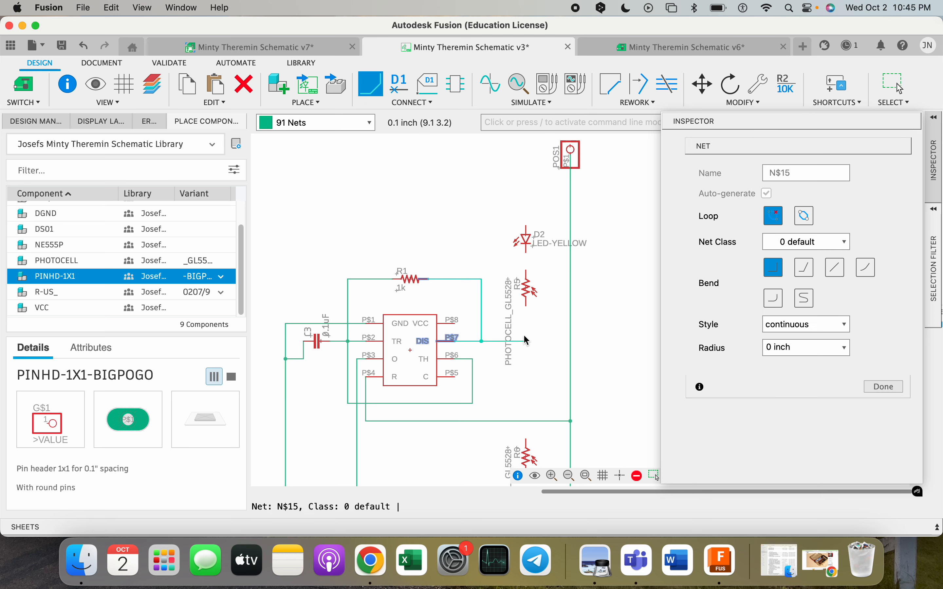
pyautogui.click(526, 307)
pyautogui.click(526, 270)
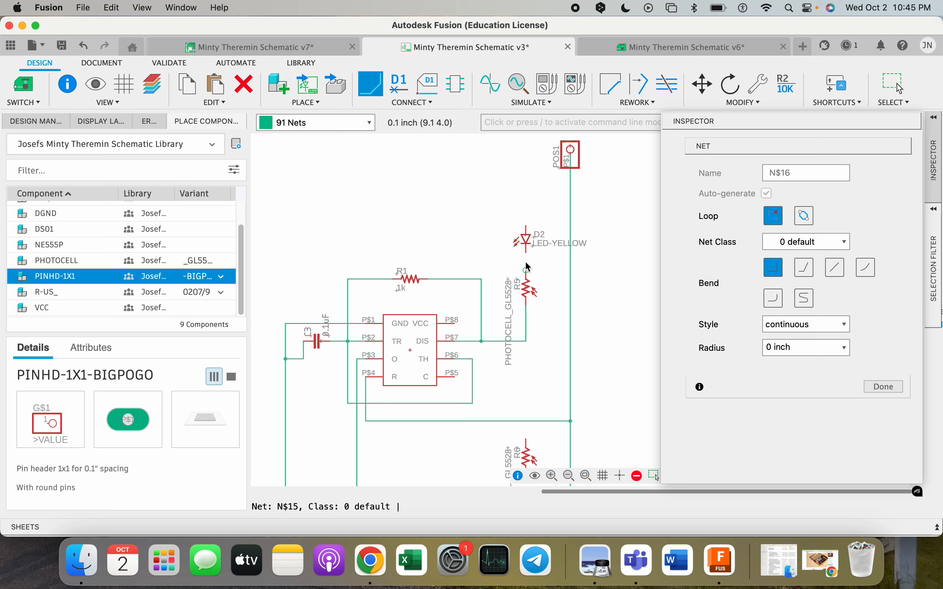
pyautogui.click(570, 262)
# Move LED D2 onto the vertical supply net, between the POS1 pad and the photocell R5 junction
pyautogui.scroll(-3, 625, 287)
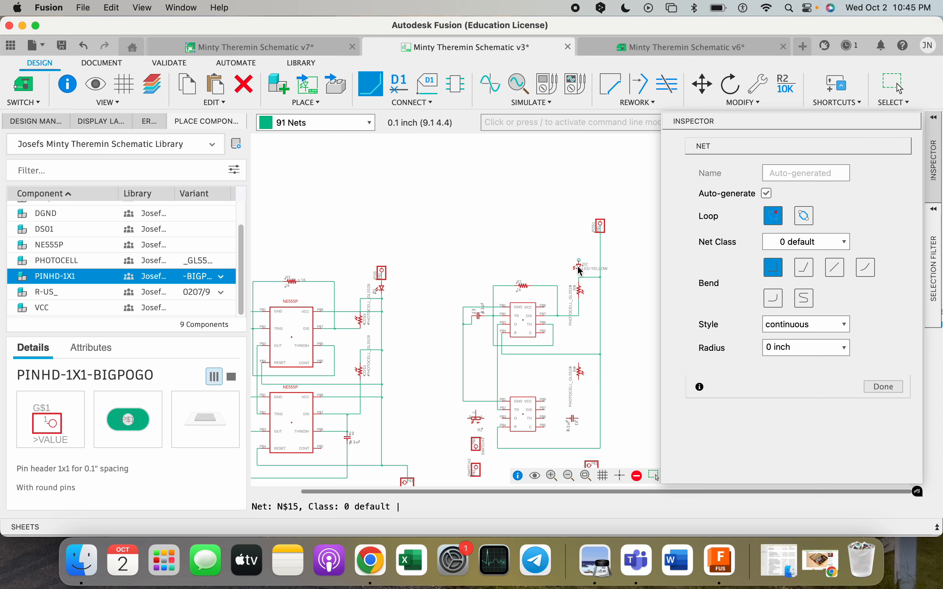
pyautogui.scroll(3, 584, 274)
pyautogui.press('Escape')
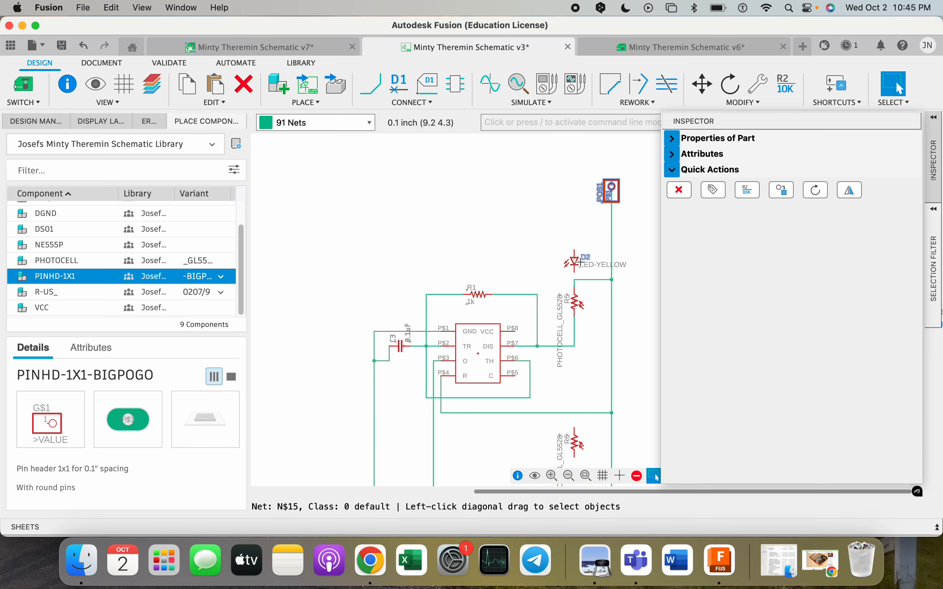
pyautogui.moveTo(575, 263); pyautogui.dragTo(611, 241)
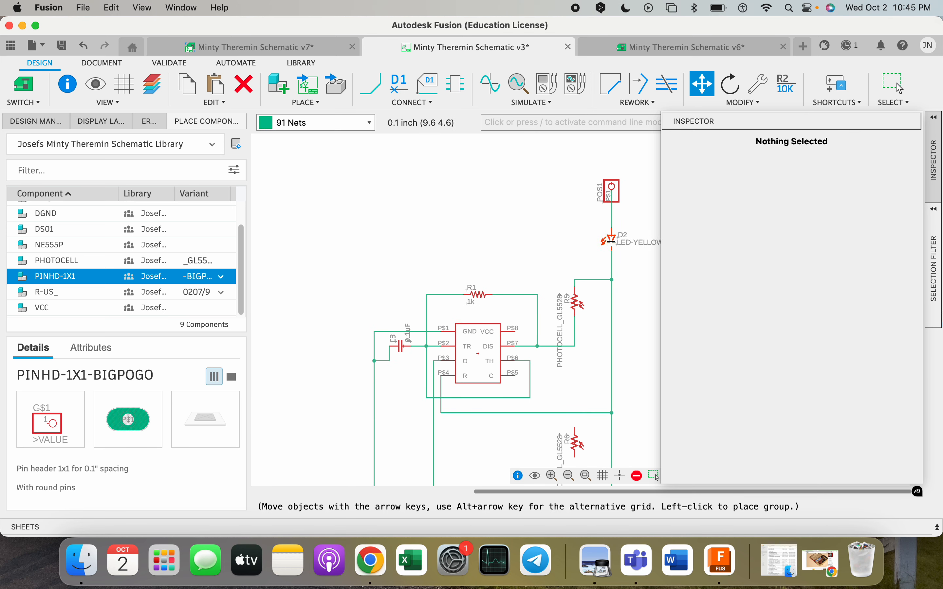
pyautogui.click(628, 271)
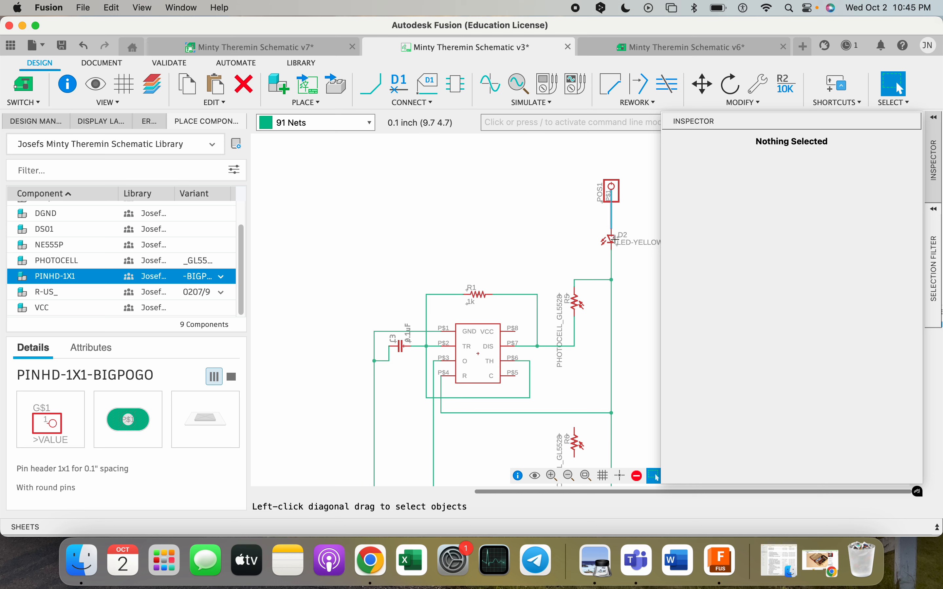
# Delete LED D2 from the supply net and undo the deletion
pyautogui.click(632, 245)
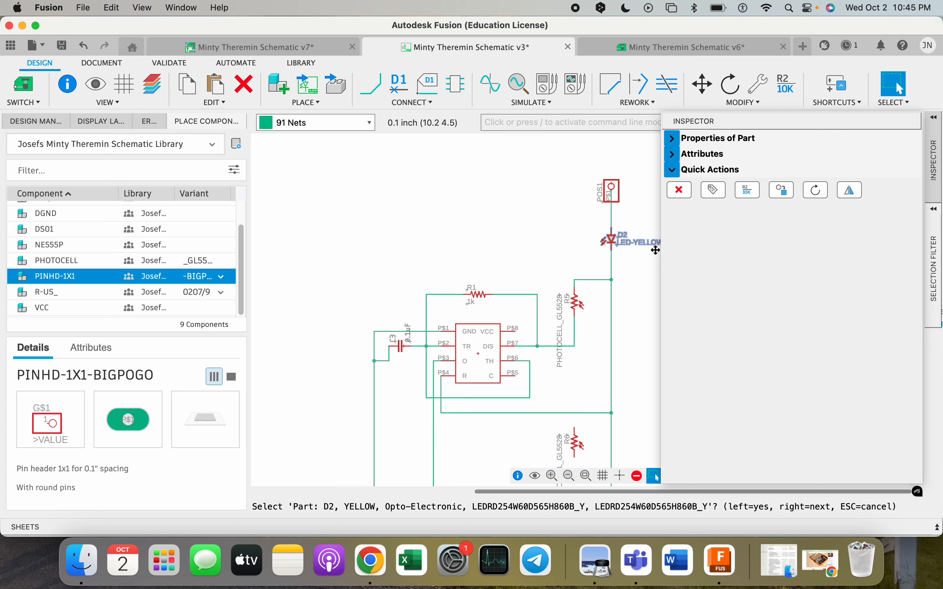
pyautogui.press('Delete')
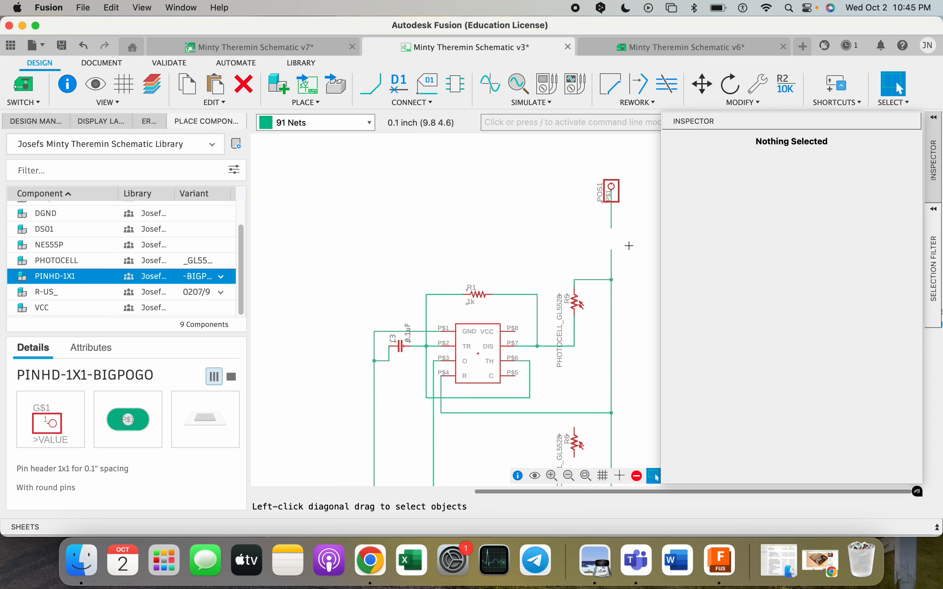
pyautogui.press('super+z')
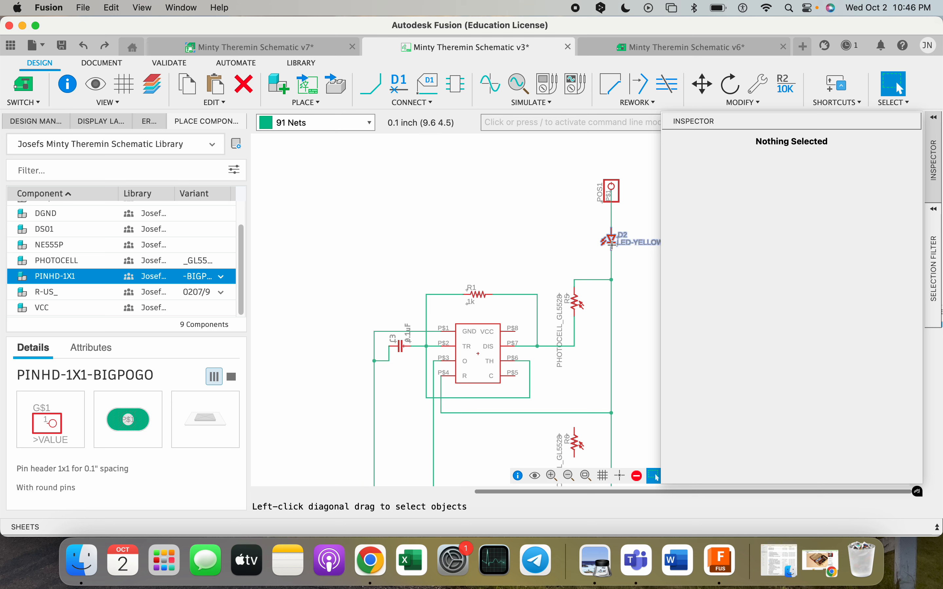
# Wire the upper timer's VCC pin straight across to the vertical supply net below LED D2
pyautogui.scroll(-2, 613, 251)
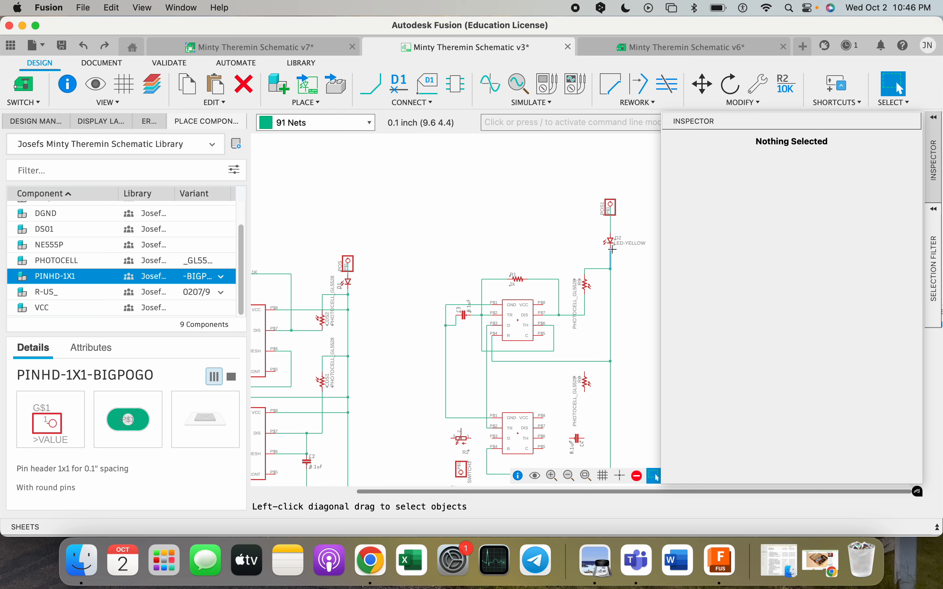
pyautogui.scroll(4, 613, 250)
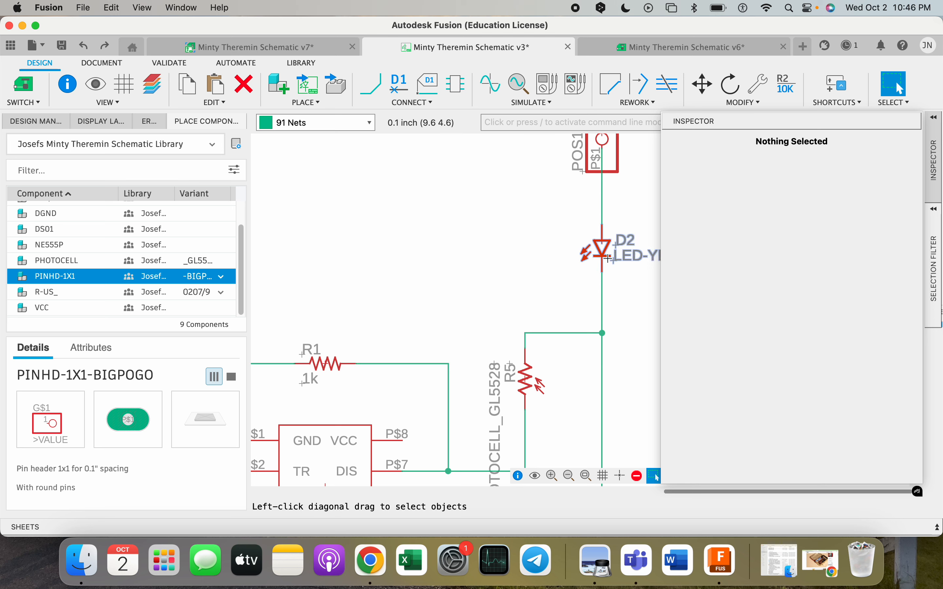
pyautogui.scroll(-2, 610, 255)
pyautogui.scroll(-3, 613, 255)
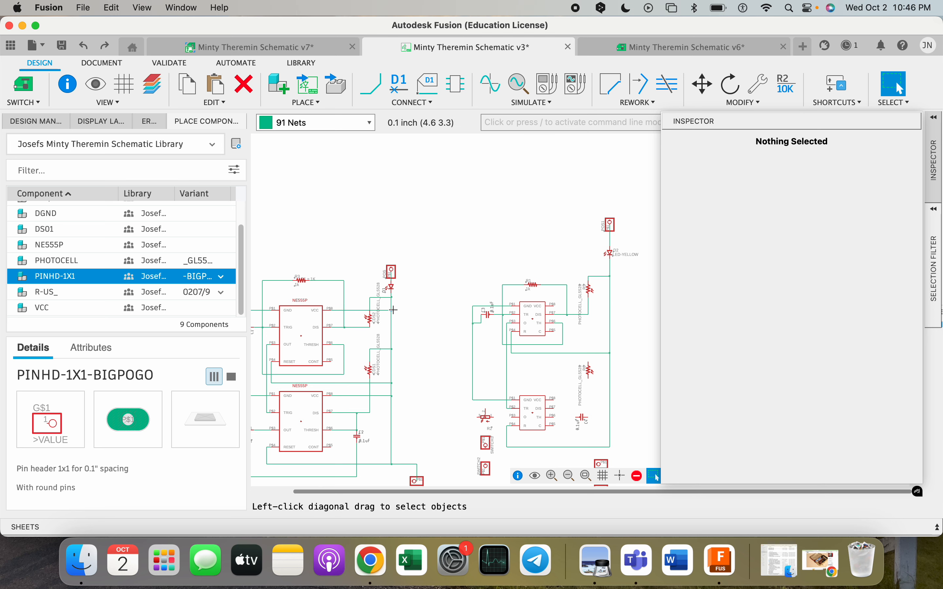
pyautogui.scroll(5, 351, 300)
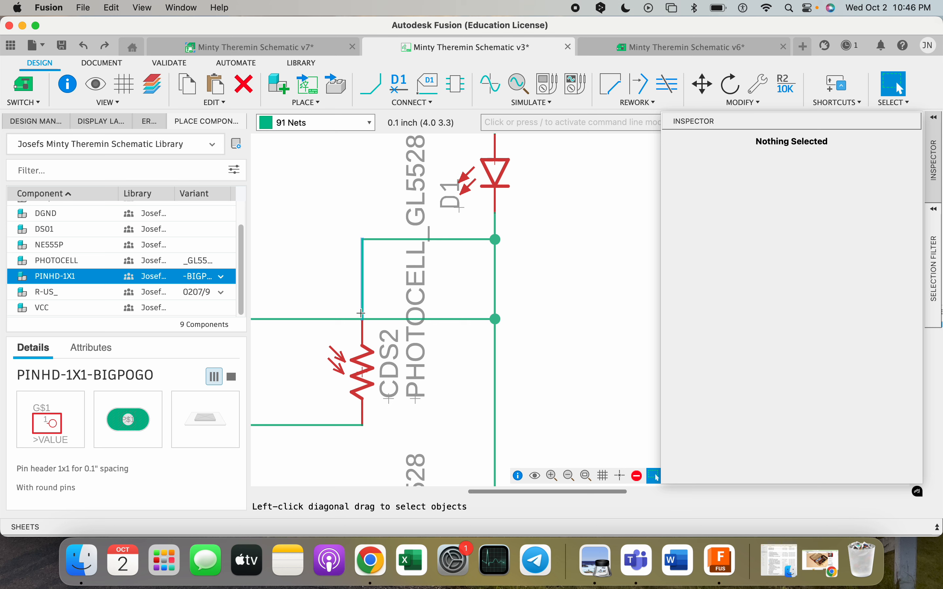
pyautogui.scroll(-10, 355, 332)
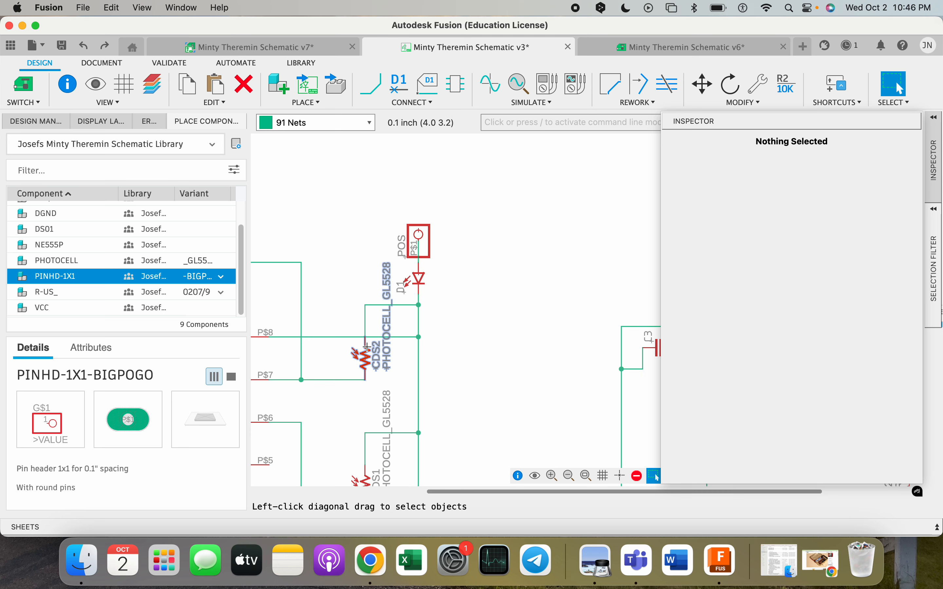
pyautogui.hscroll(8, 535, 356)
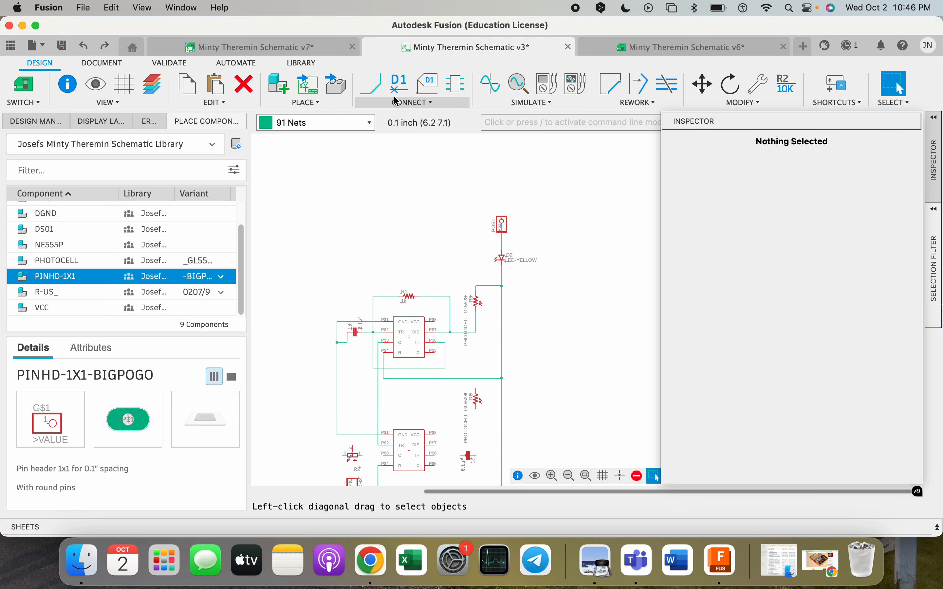
pyautogui.press('n')
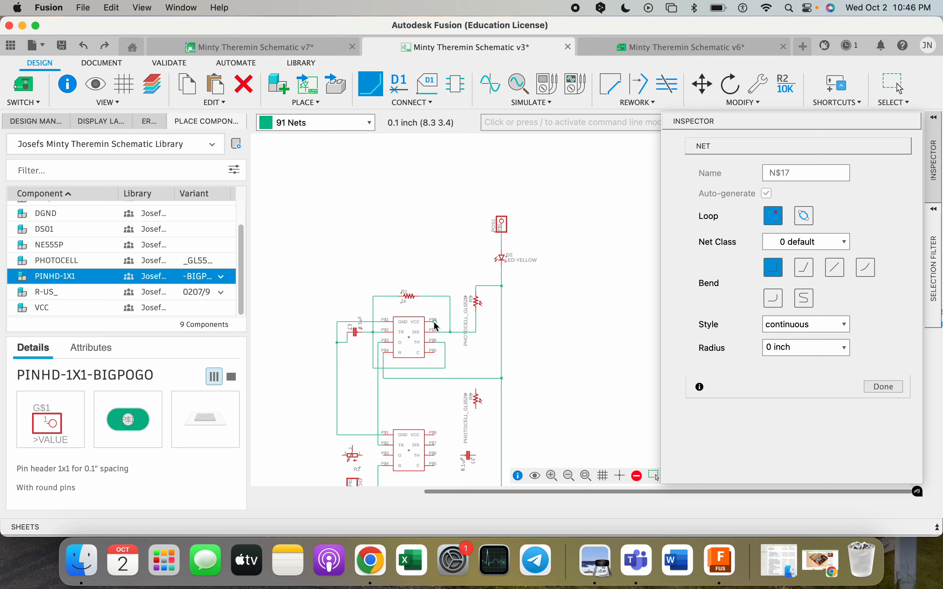
pyautogui.click(502, 322)
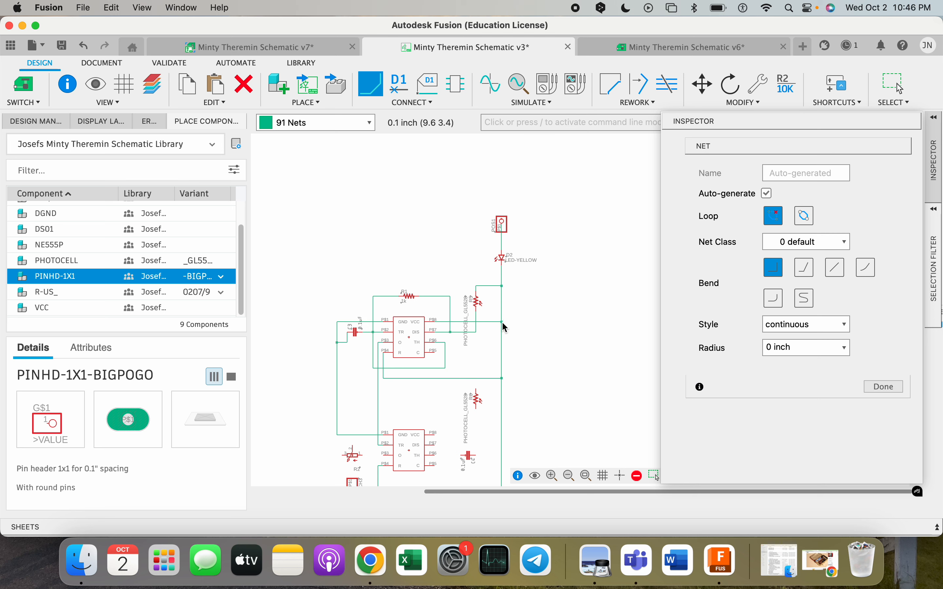
# Compare the switch, negative and speaker pad wiring of the completed circuit with the unwired pads of the second circuit
pyautogui.moveTo(475, 347); pyautogui.dragTo(582, 288, button='middle')
pyautogui.scroll(-3, 585, 291)
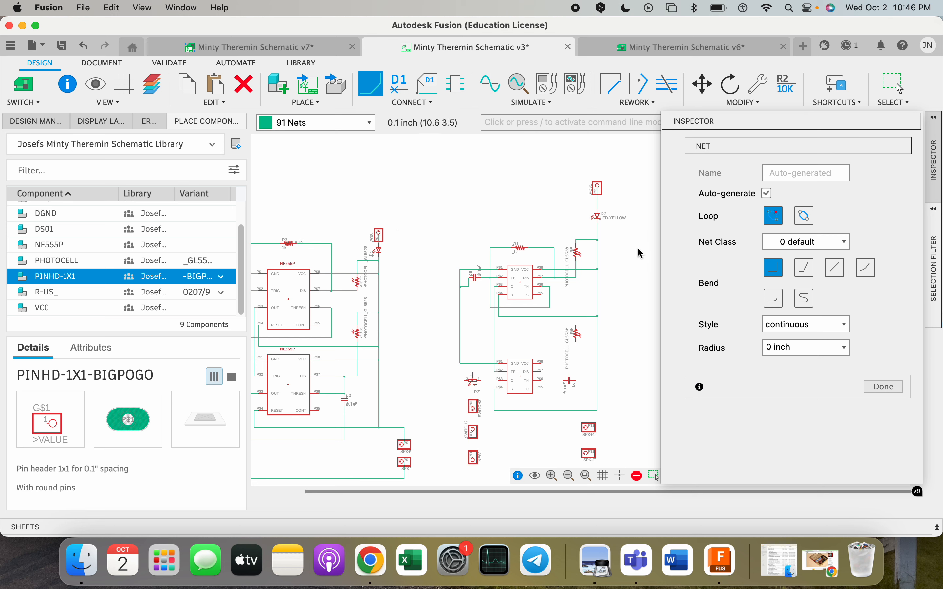
pyautogui.moveTo(484, 410); pyautogui.dragTo(506, 337, button='middle')
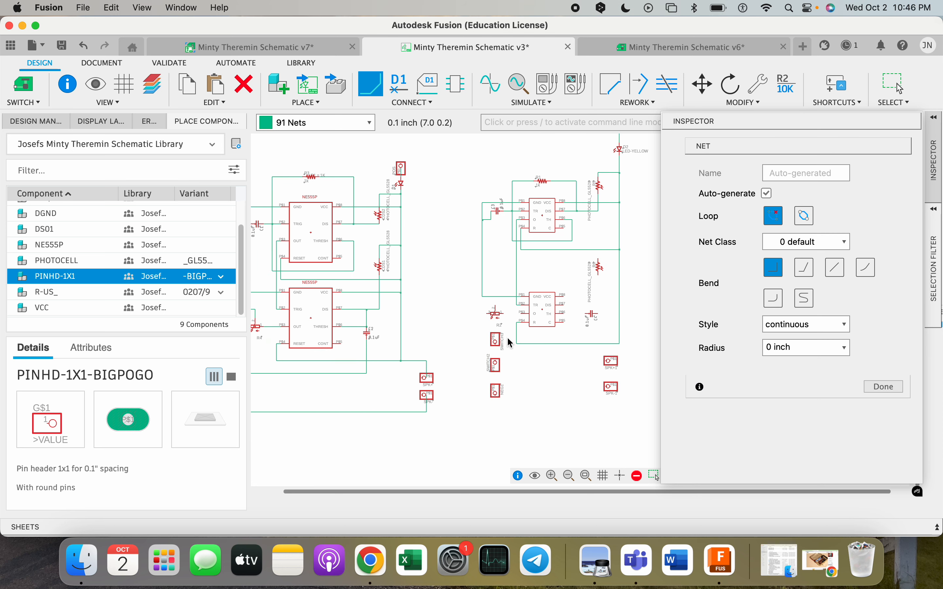
pyautogui.moveTo(429, 366); pyautogui.dragTo(472, 348, button='middle')
pyautogui.hscroll(1, 472, 348)
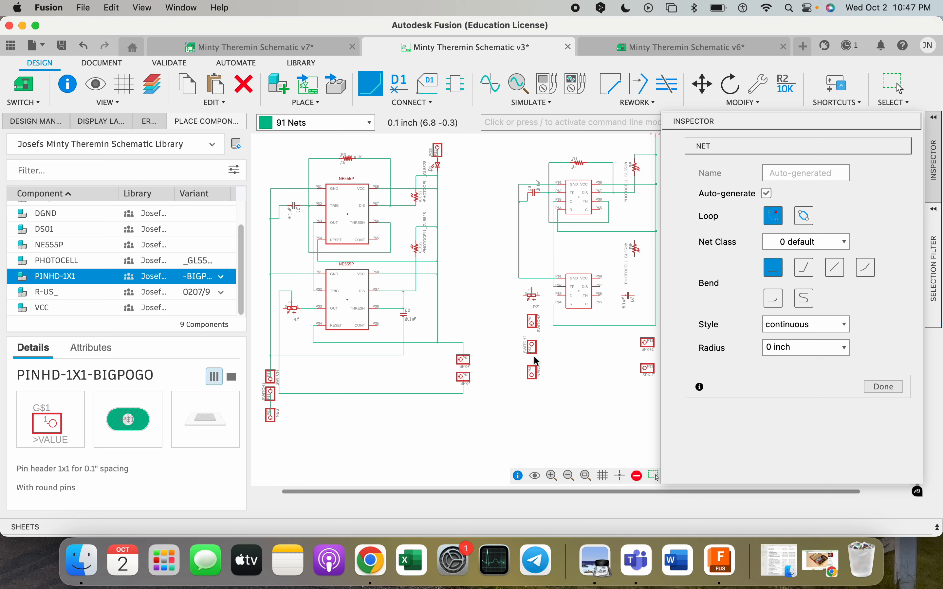
pyautogui.click(516, 308)
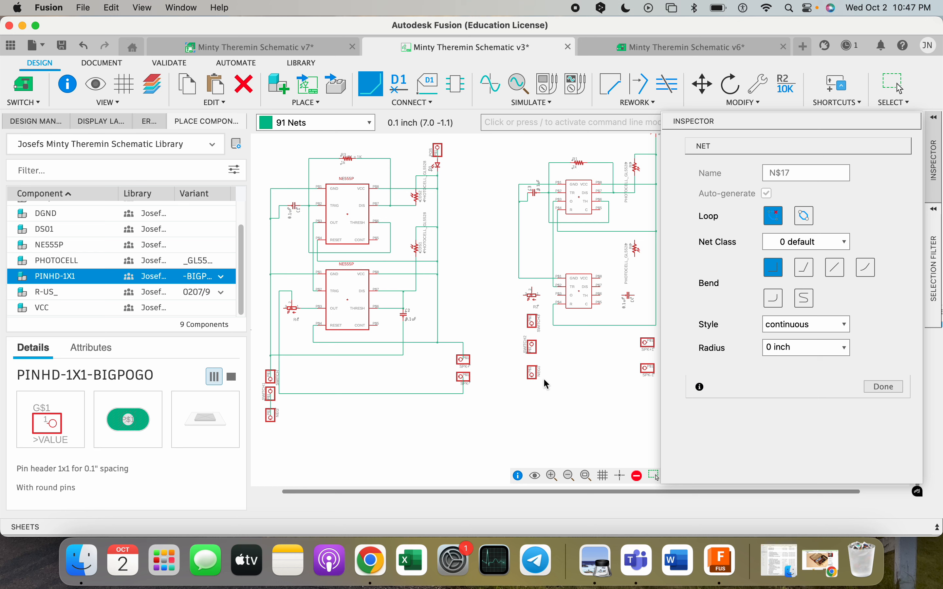
pyautogui.press('Escape')
pyautogui.click(518, 314)
pyautogui.press('Escape')
pyautogui.press('Escape')
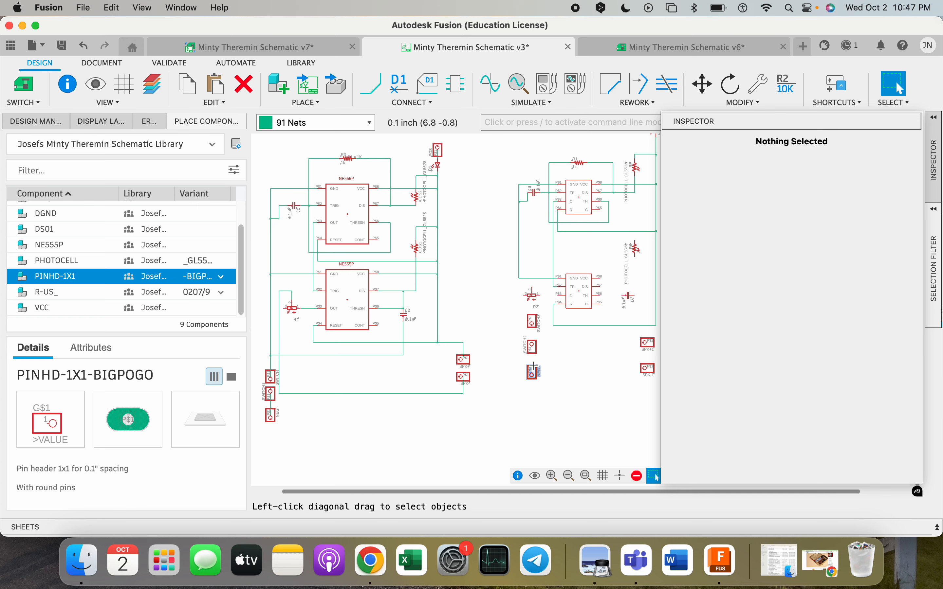
pyautogui.press('m')
pyautogui.click(531, 373)
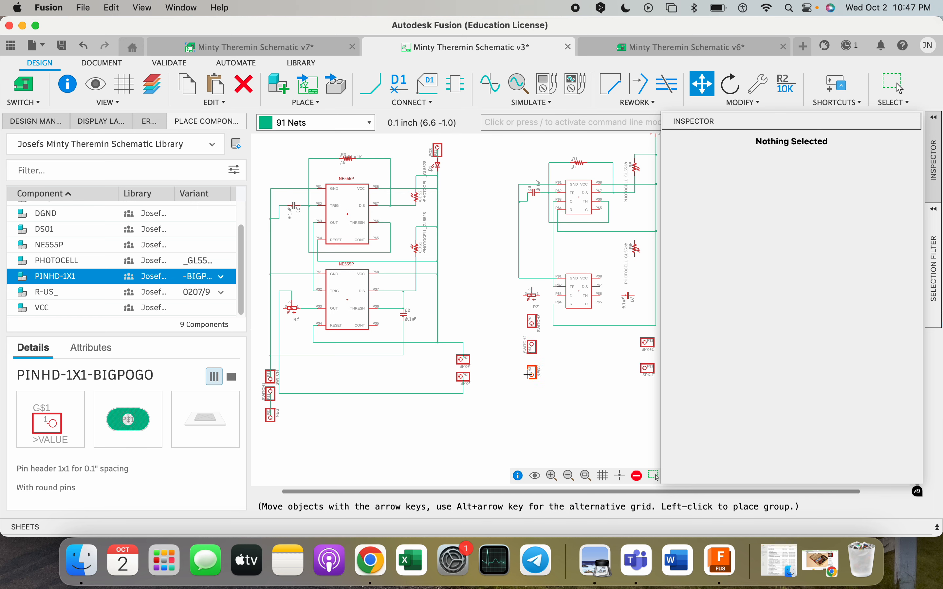
pyautogui.click(527, 374)
# Move the SWITCH3, SWITCH2 and NEG1 pads with R2's name label 0.3 inch left, in line with the vertical ground net
pyautogui.moveTo(546, 399); pyautogui.dragTo(520, 306)
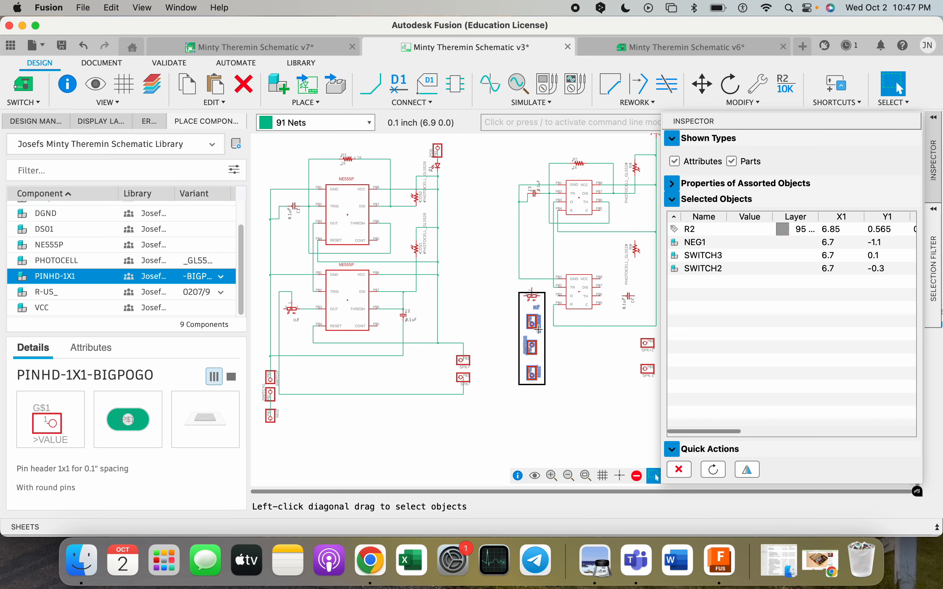
pyautogui.press('m')
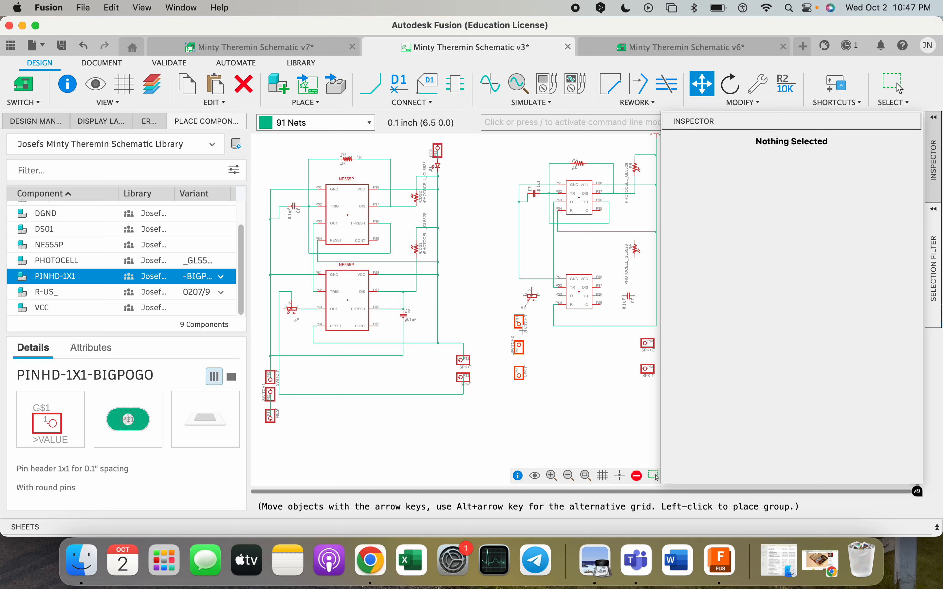
pyautogui.click(524, 329)
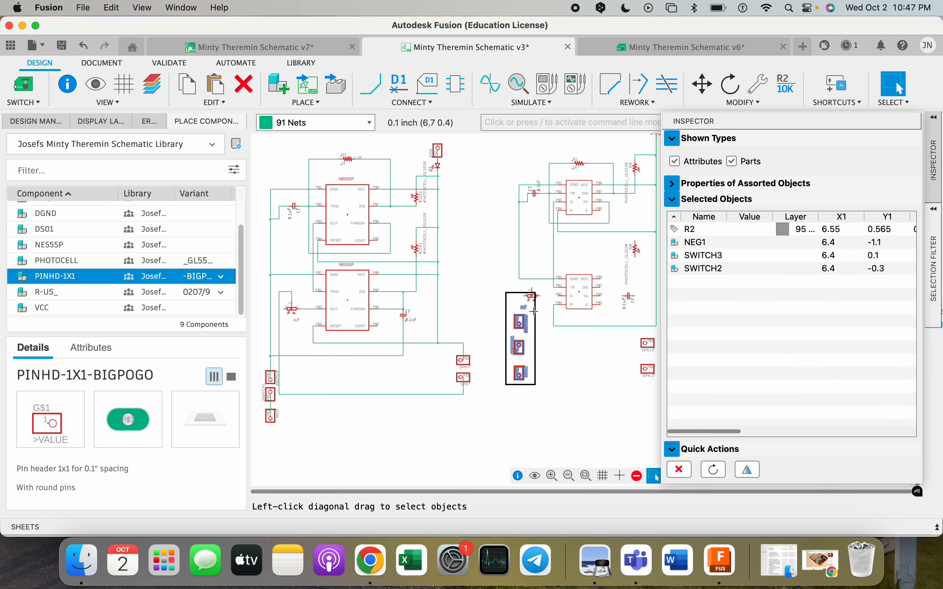
pyautogui.click(551, 315)
pyautogui.scroll(5, 546, 312)
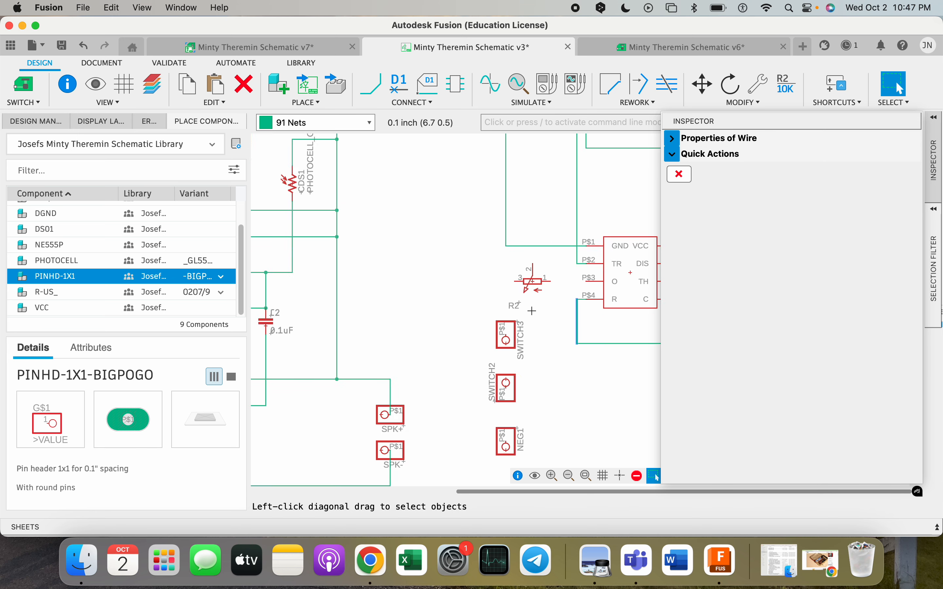
# Move R2's name label to just below the potentiometer symbol
pyautogui.press('m')
pyautogui.click(514, 299)
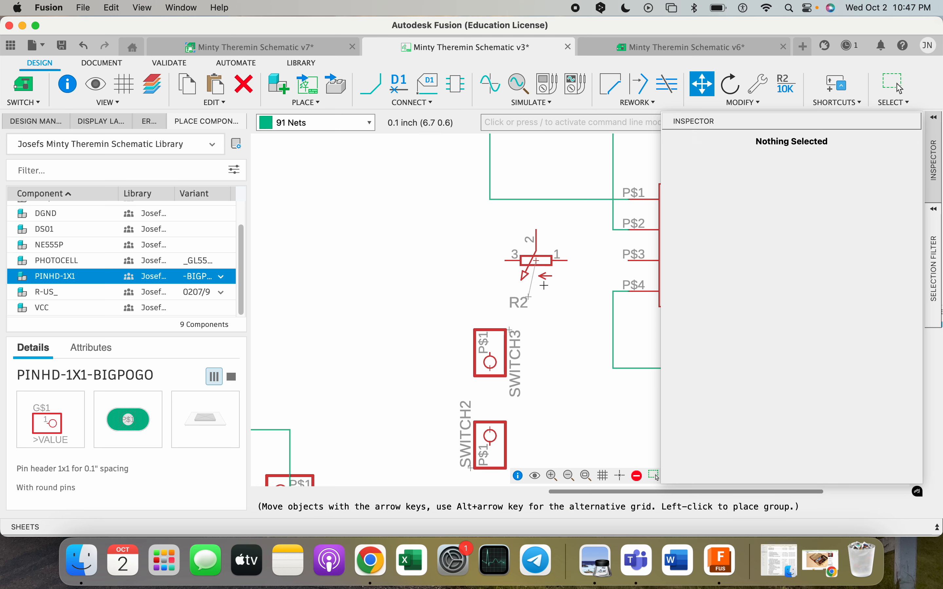
pyautogui.click(554, 282)
# Wire the lower timer's ground junction down to the SWITCH3 pad, and connect the SWITCH2 pad to NEG1 with a straight net
pyautogui.scroll(-5, 541, 319)
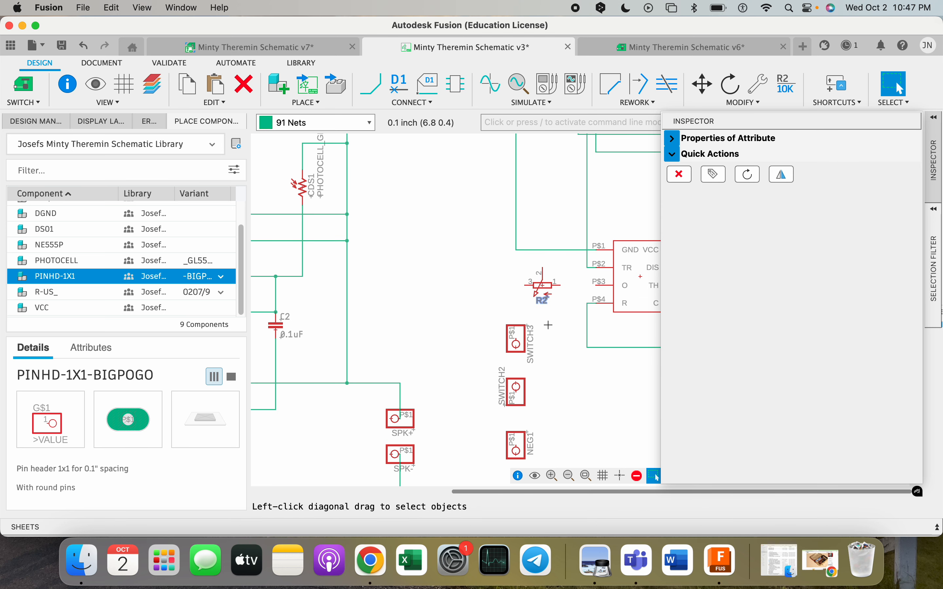
pyautogui.click(370, 84)
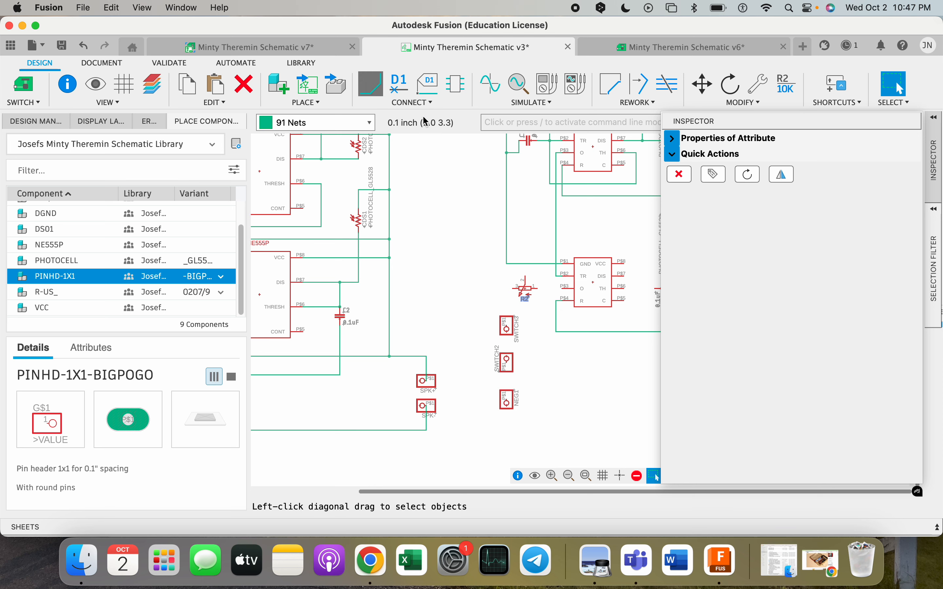
pyautogui.click(507, 264)
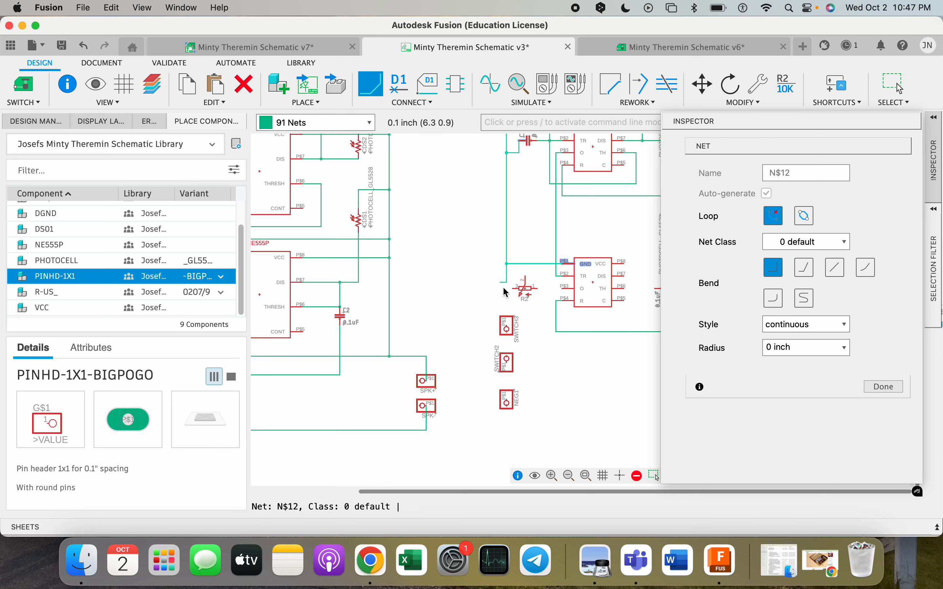
pyautogui.click(509, 330)
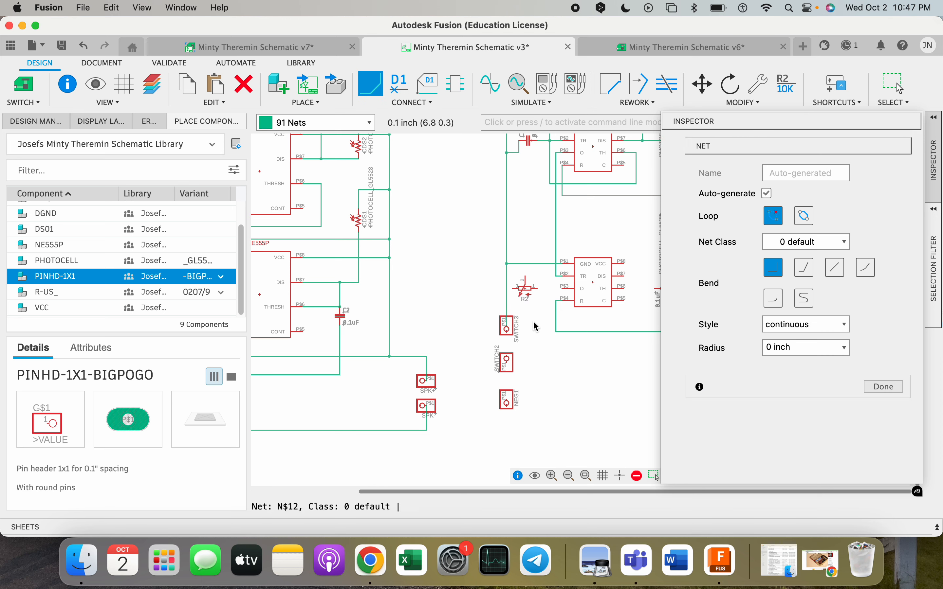
pyautogui.click(509, 366)
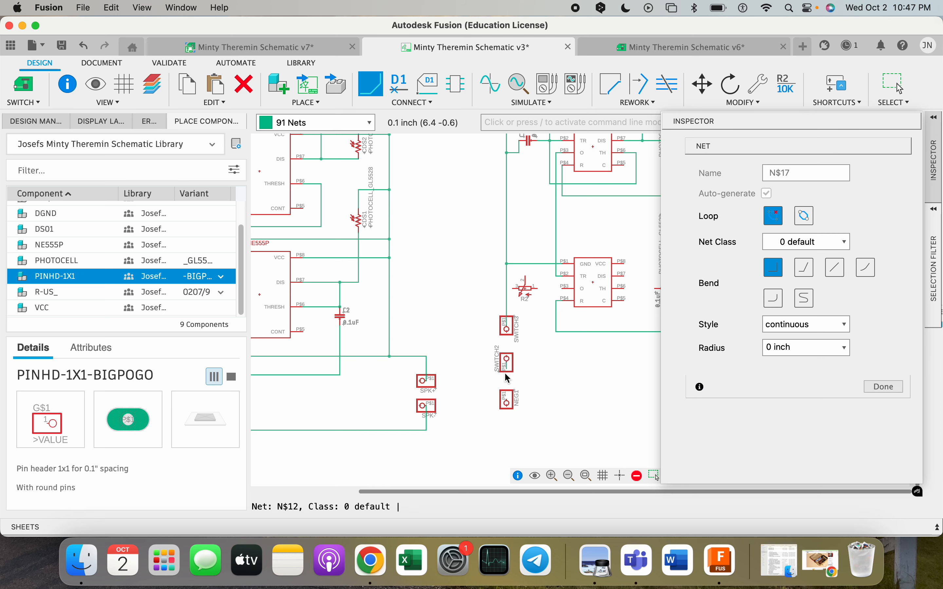
pyautogui.click(509, 405)
# Run a net from the lower timer's GND wire down, beneath the timer and up to capacitor C4's far pin
pyautogui.scroll(-5, 514, 331)
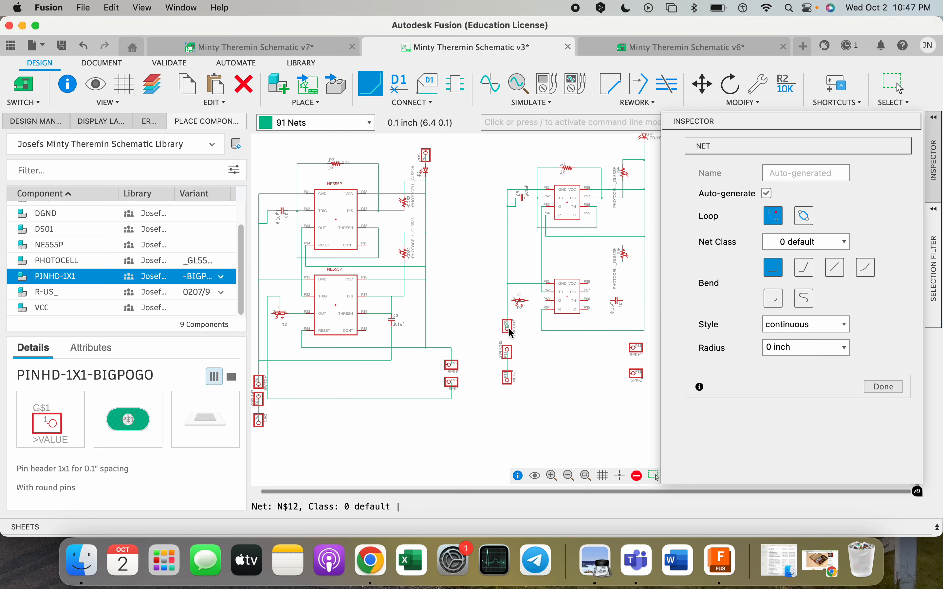
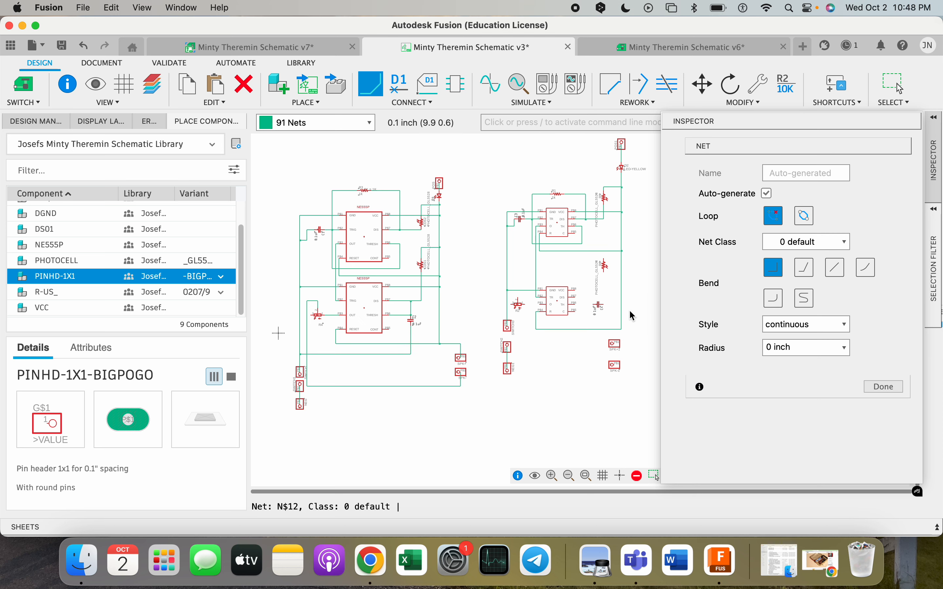
pyautogui.scroll(5, 613, 312)
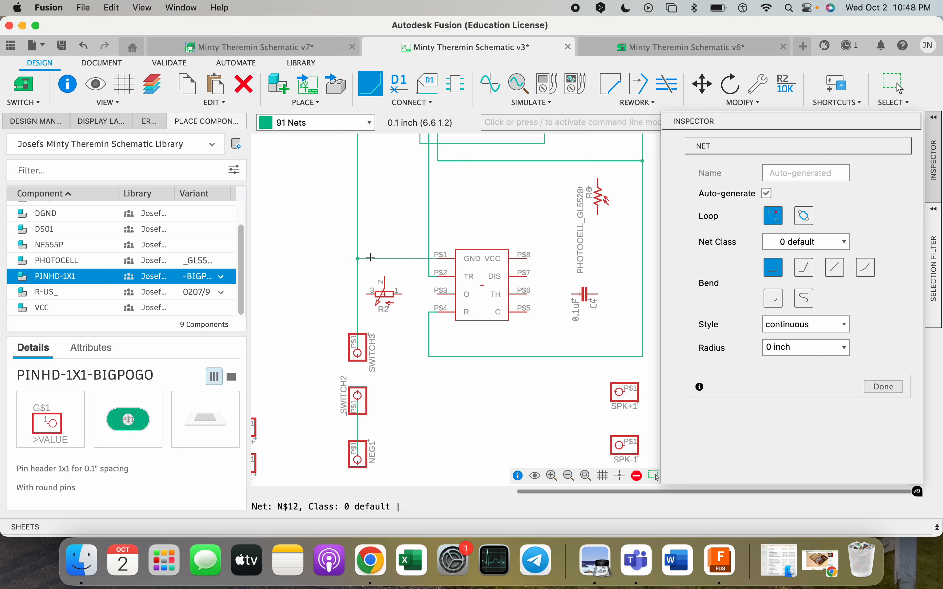
pyautogui.click(409, 260)
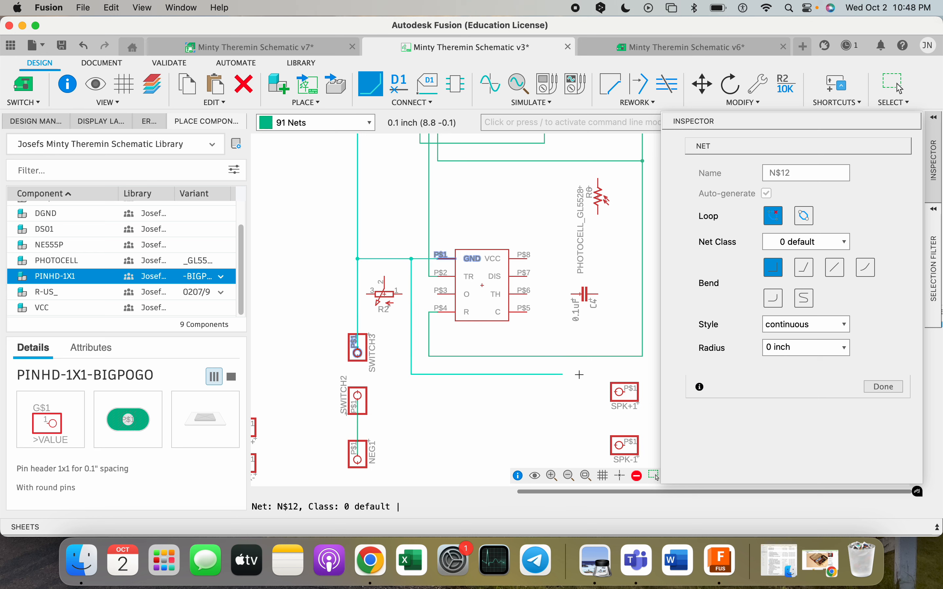
pyautogui.click(601, 294)
pyautogui.scroll(-3, 564, 327)
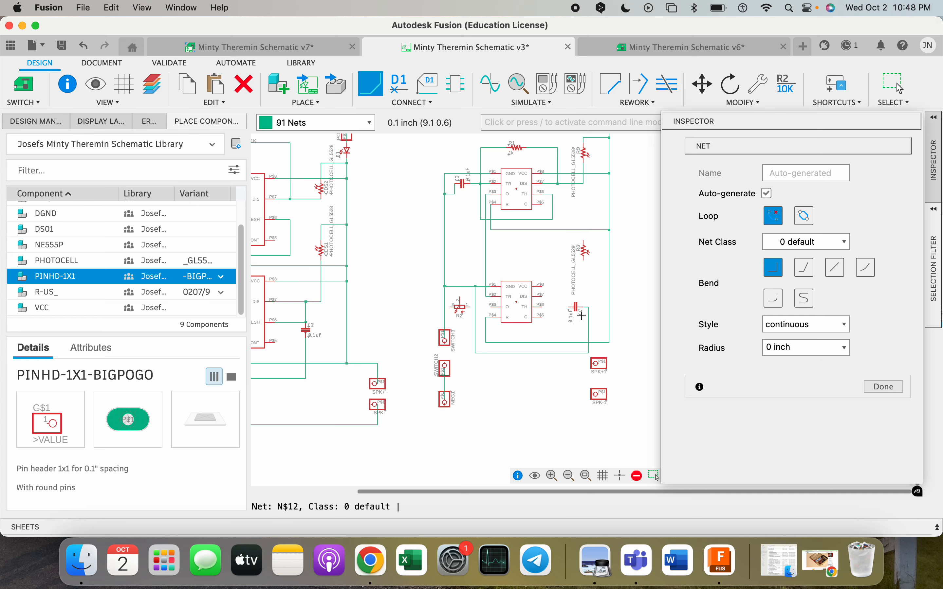
# Rotate capacitor C4 three quarter turns so that it stands vertical
pyautogui.press('Escape')
pyautogui.rightClick(576, 307)
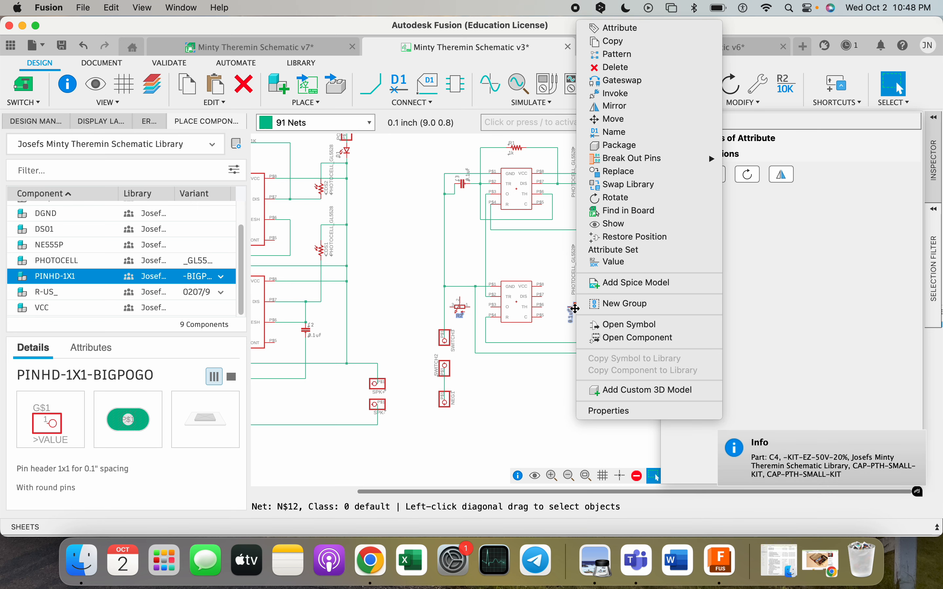
pyautogui.click(615, 71)
pyautogui.click(576, 311)
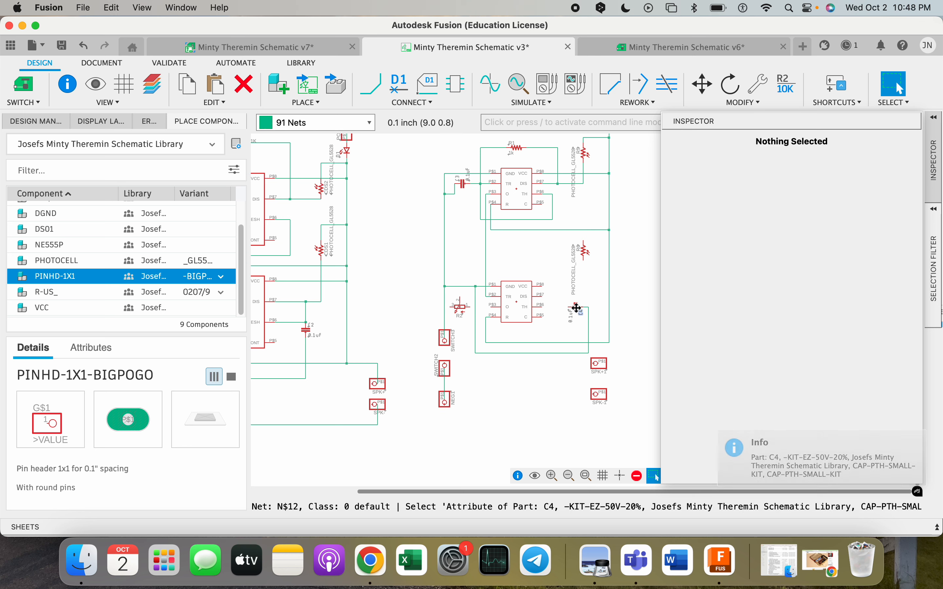
pyautogui.click(576, 309)
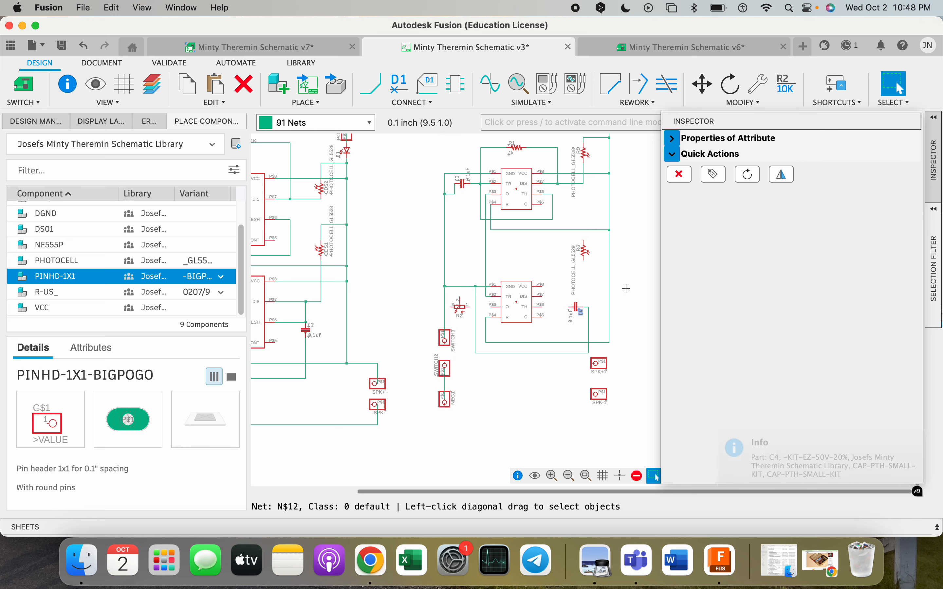
pyautogui.click(575, 307)
pyautogui.click(816, 195)
pyautogui.click(817, 198)
pyautogui.click(817, 195)
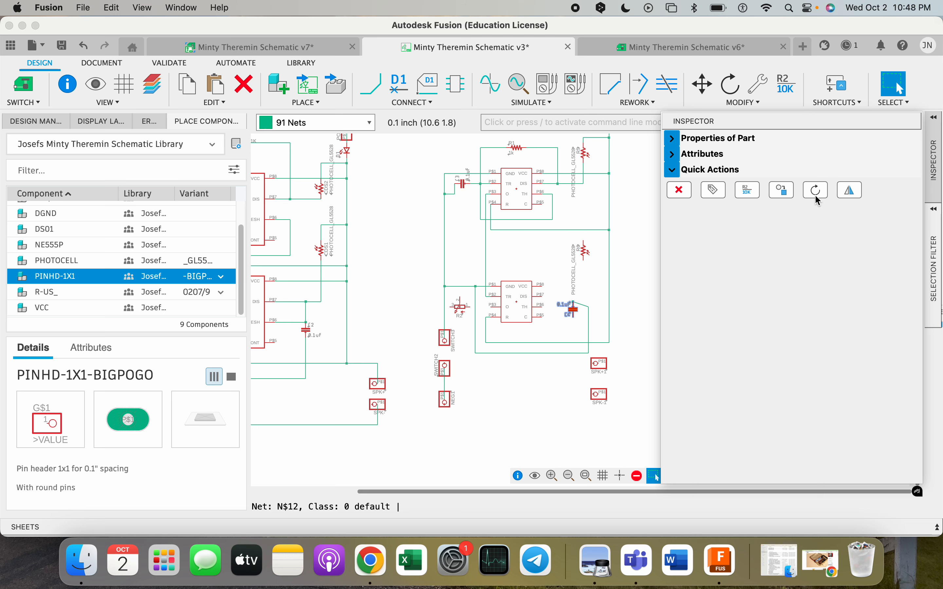
pyautogui.click(580, 333)
# Delete the slanted wire segment at C4 and move the vertical ground wire over to C4's lower pin
pyautogui.scroll(3, 581, 334)
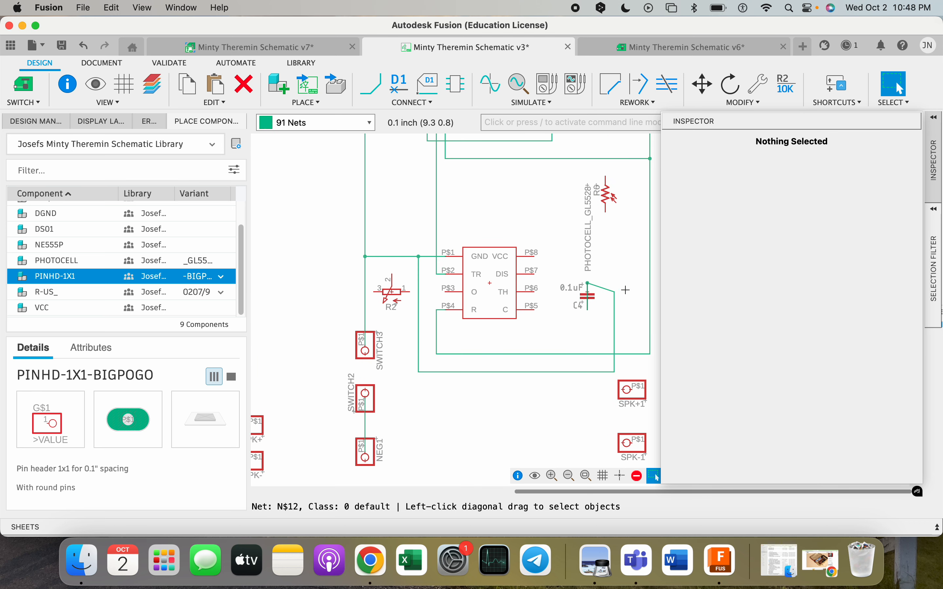
pyautogui.click(629, 291)
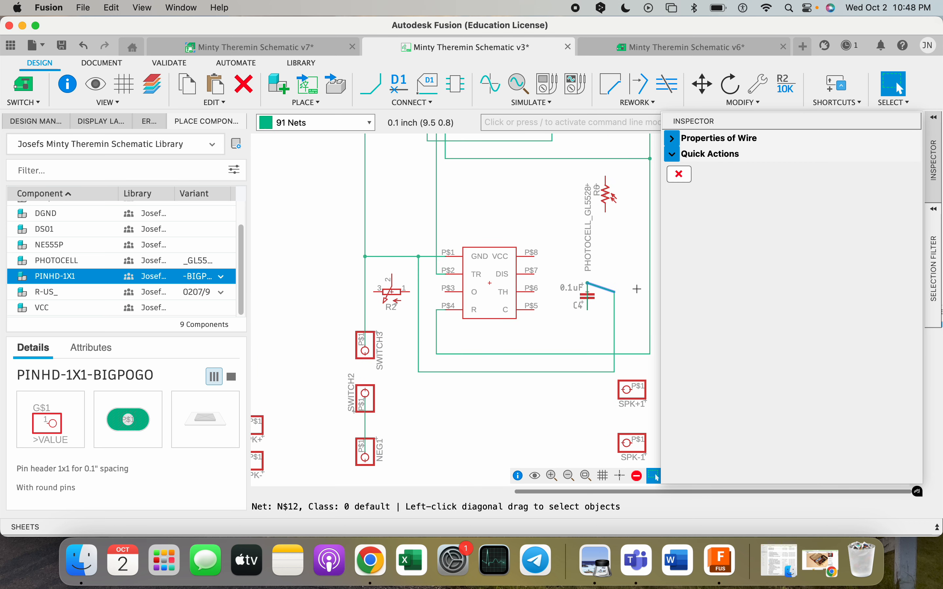
pyautogui.press('Delete')
pyautogui.click(615, 304)
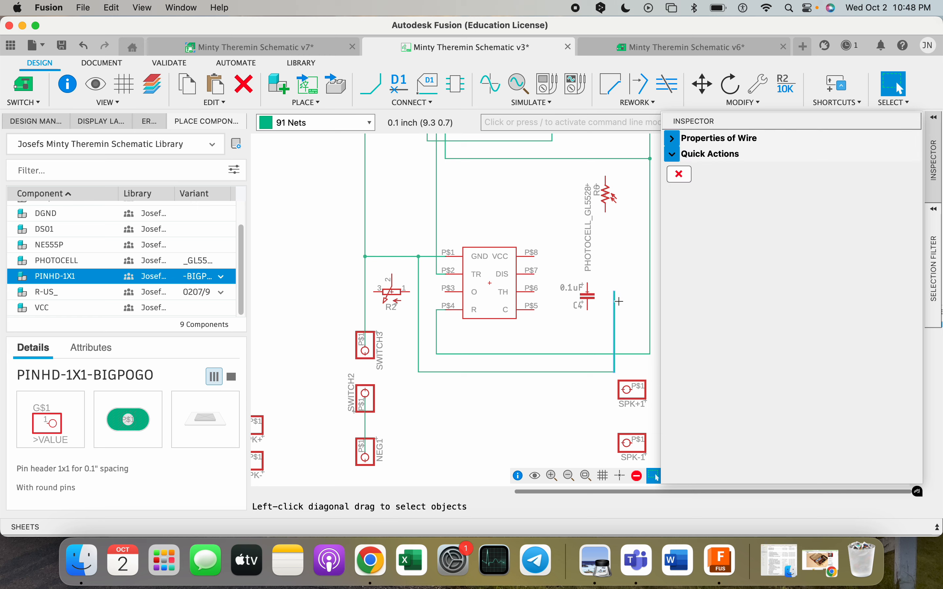
pyautogui.press('m')
pyautogui.click(589, 309)
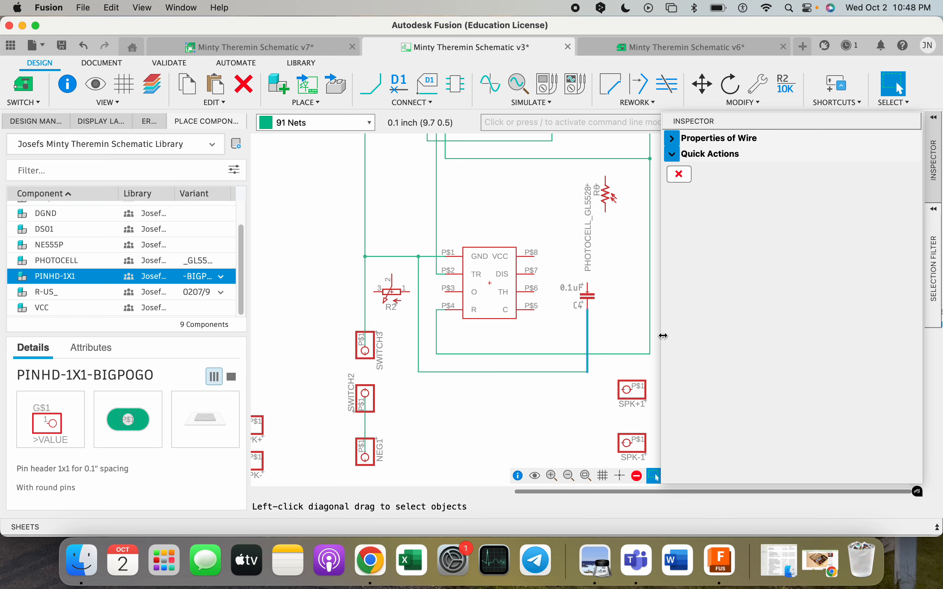
# Rotate capacitor C4 a quarter turn back to horizontal and straighten its ground wire so it rises vertically into the far pin
pyautogui.scroll(-2, 626, 304)
pyautogui.scroll(-3, 626, 304)
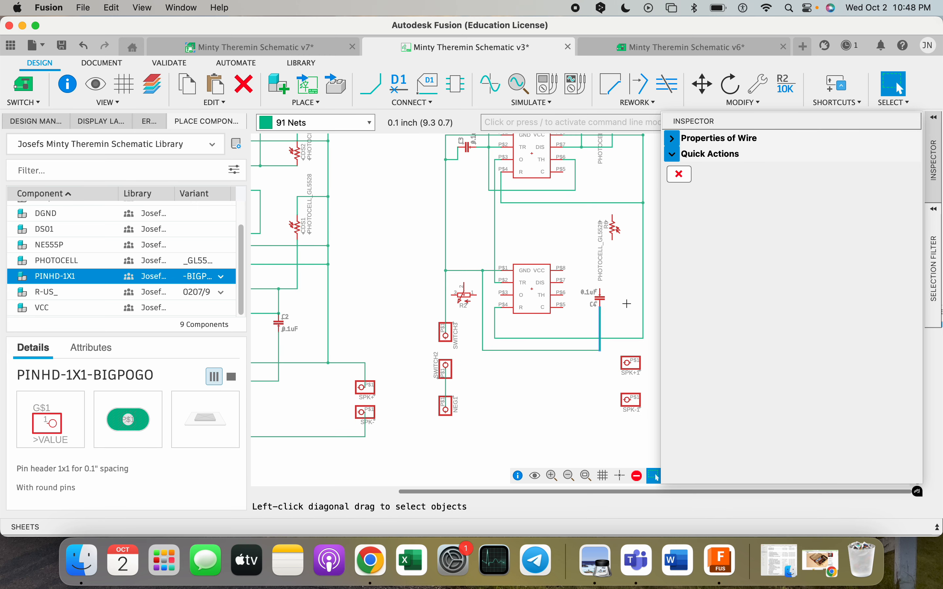
pyautogui.scroll(2, 626, 304)
pyautogui.scroll(1, 599, 305)
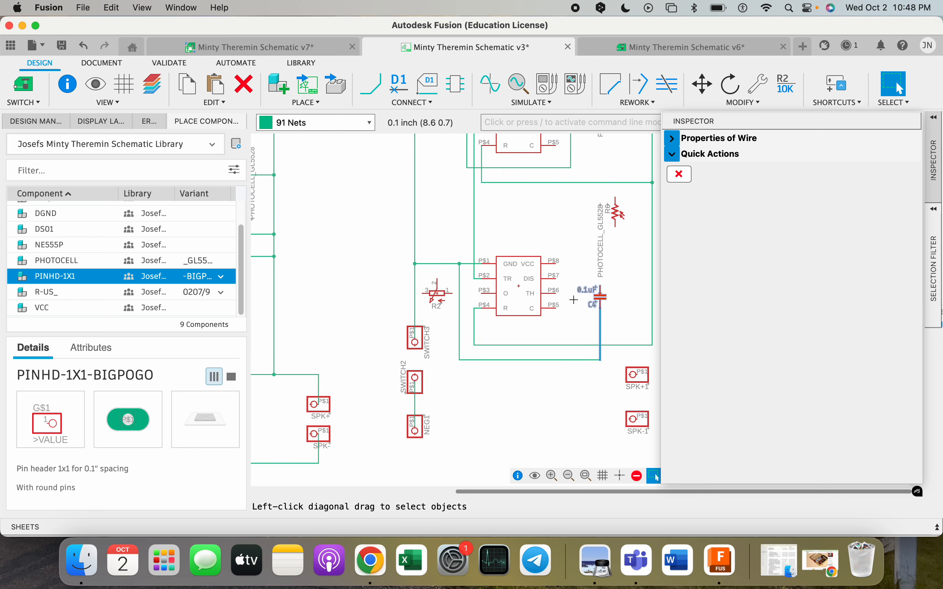
pyautogui.click(601, 326)
pyautogui.scroll(-3, 607, 282)
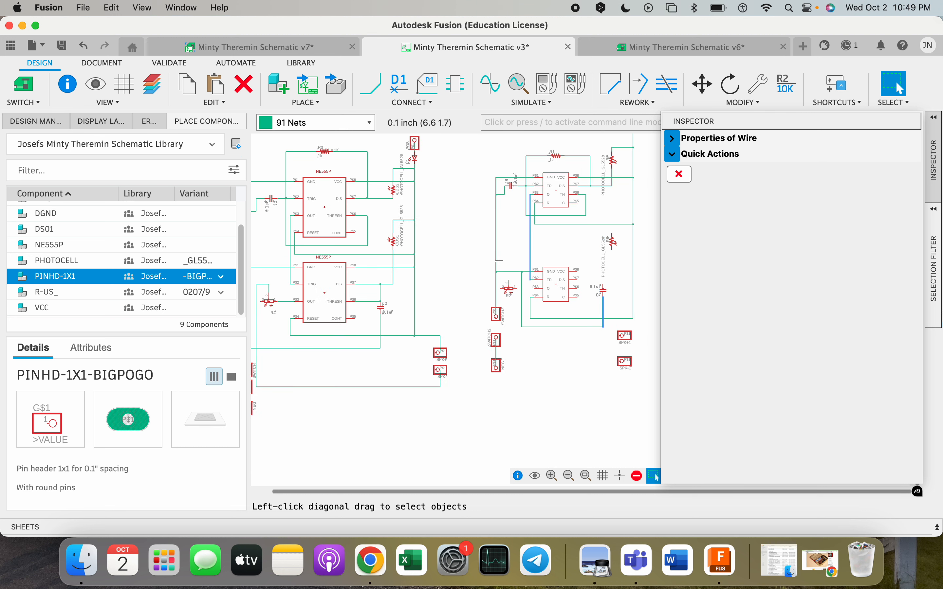
pyautogui.scroll(3, 618, 311)
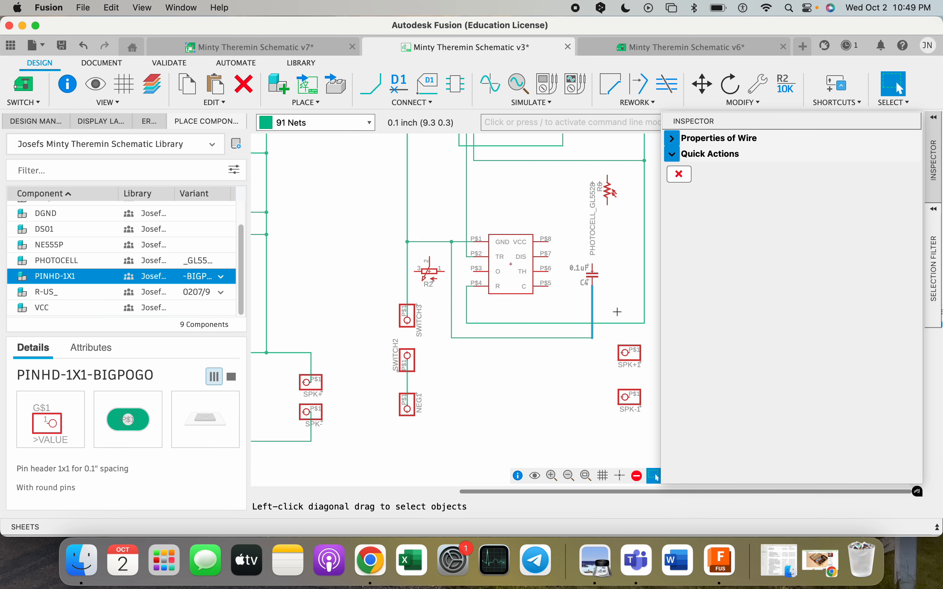
pyautogui.click(592, 275)
pyautogui.click(816, 190)
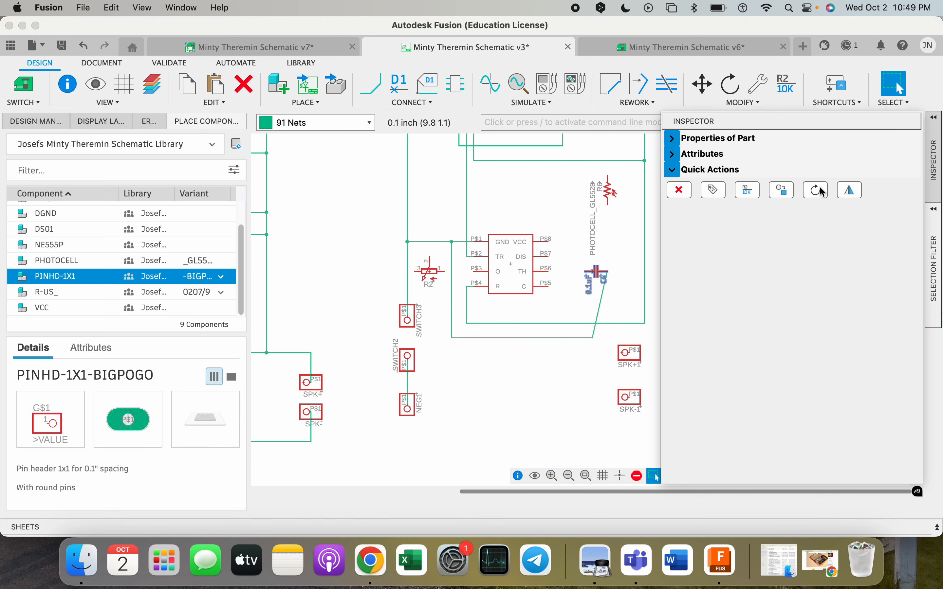
pyautogui.moveTo(598, 311); pyautogui.dragTo(618, 305)
pyautogui.moveTo(593, 271); pyautogui.dragTo(585, 276)
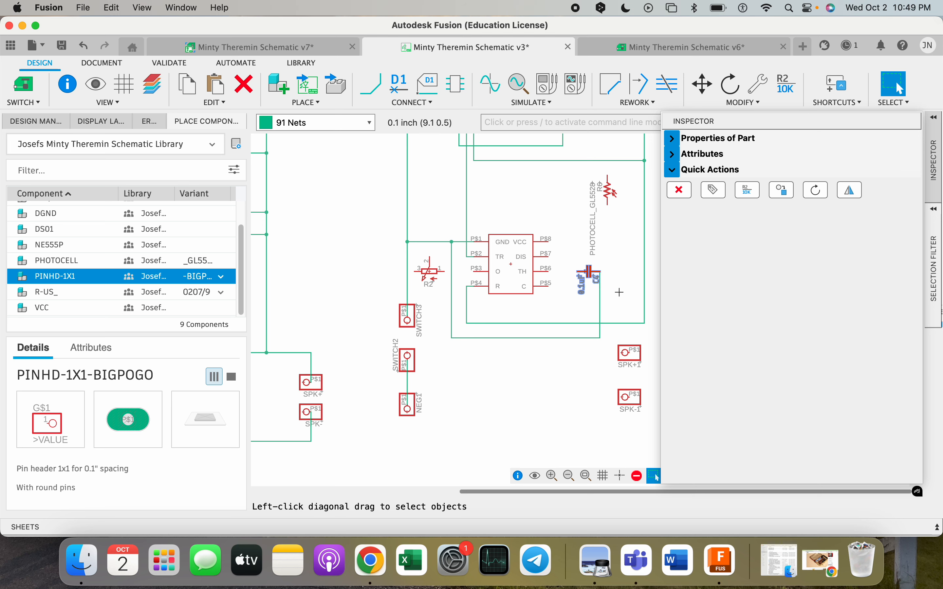
# Wire the lower timer's output pin P$3 straight across to pin 1 of potentiometer R2, following the completed circuit
pyautogui.scroll(-2, 614, 293)
pyautogui.hscroll(-5, 367, 347)
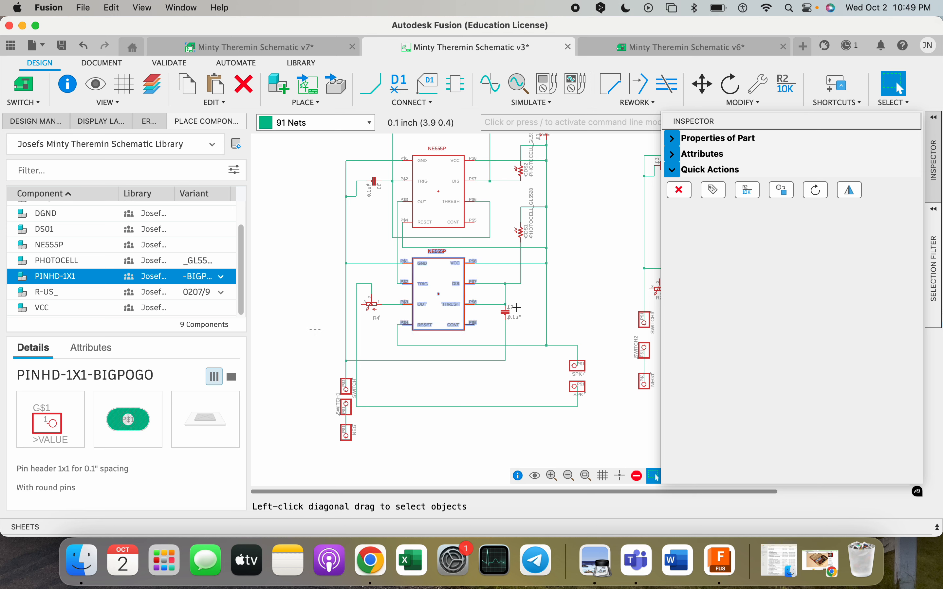
pyautogui.hscroll(5, 478, 303)
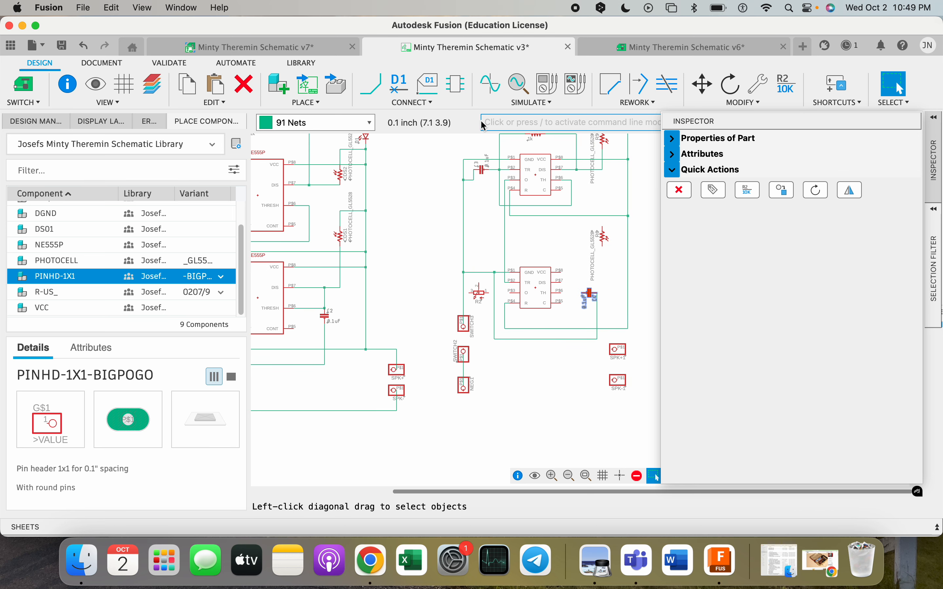
pyautogui.click(371, 84)
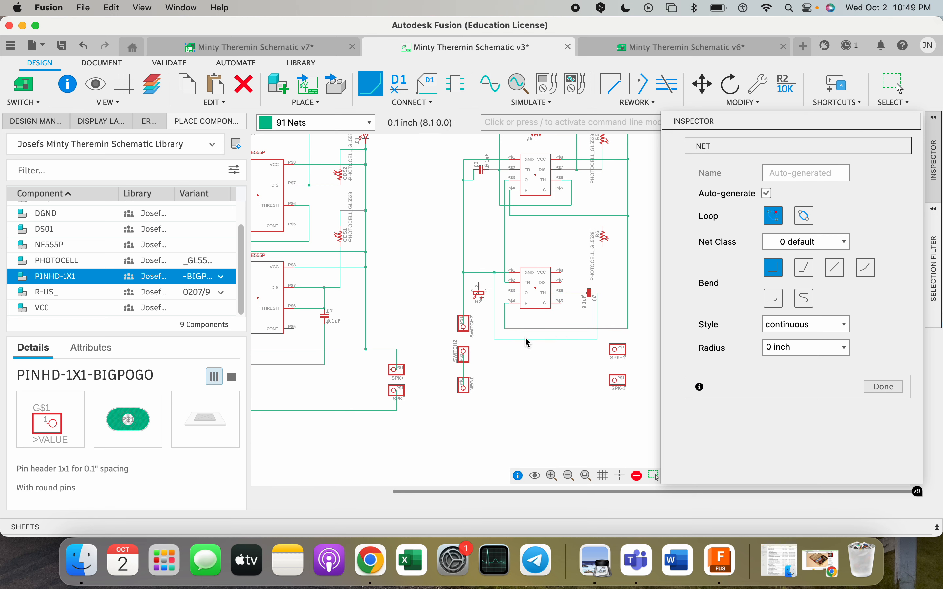
pyautogui.hscroll(-3, 467, 339)
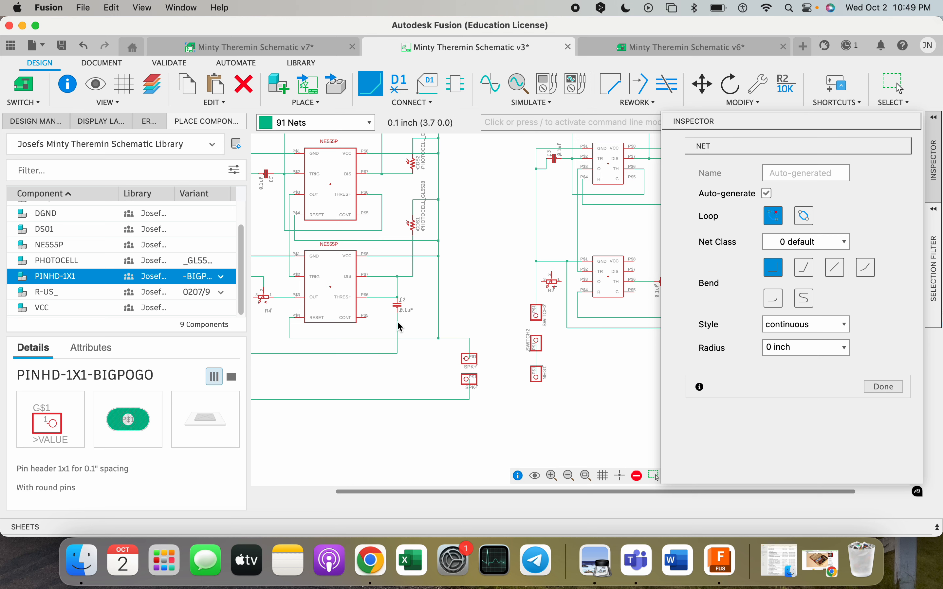
pyautogui.hscroll(-3, 339, 310)
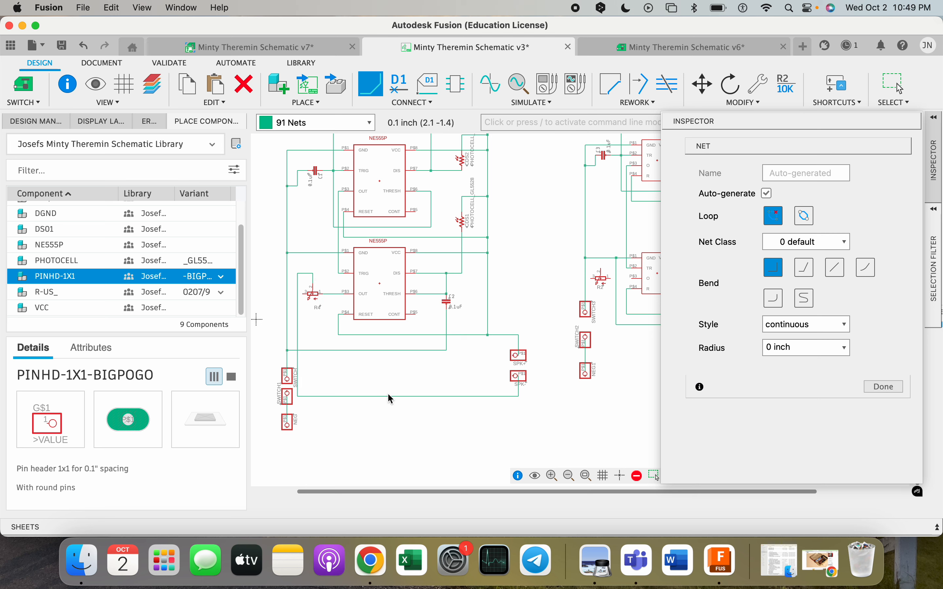
pyautogui.moveTo(573, 400); pyautogui.dragTo(536, 398, button='middle')
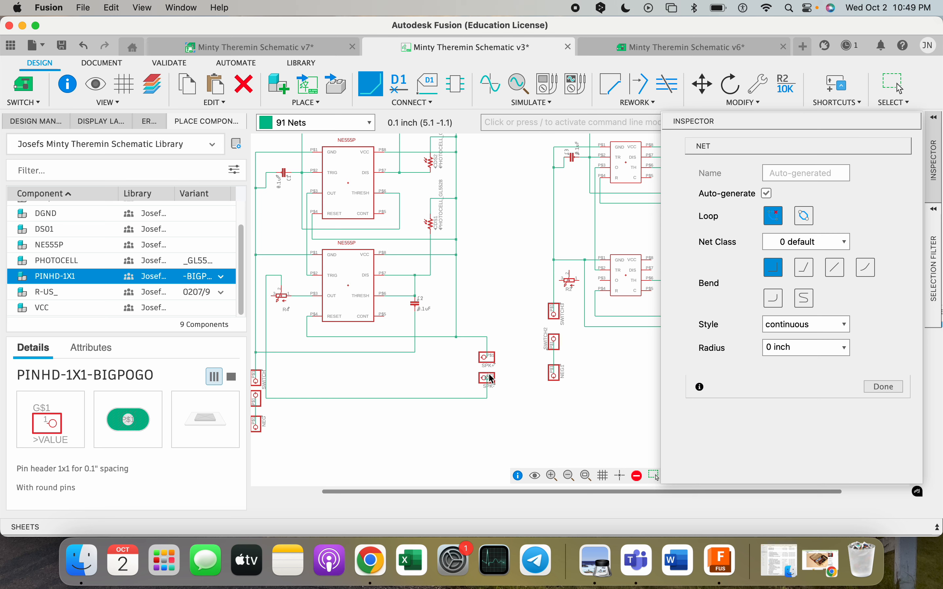
pyautogui.moveTo(592, 366); pyautogui.dragTo(527, 369, button='middle')
pyautogui.click(537, 282)
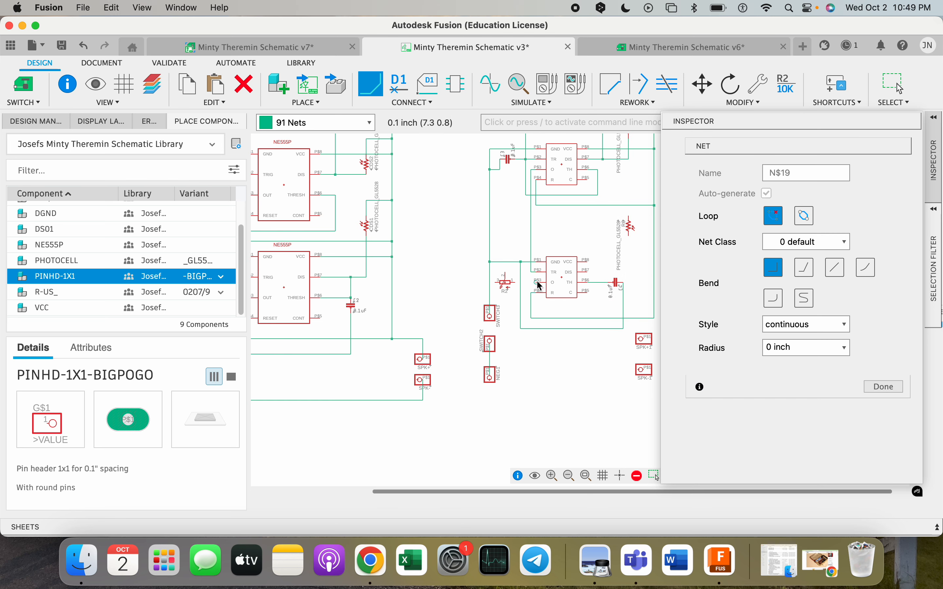
pyautogui.click(515, 280)
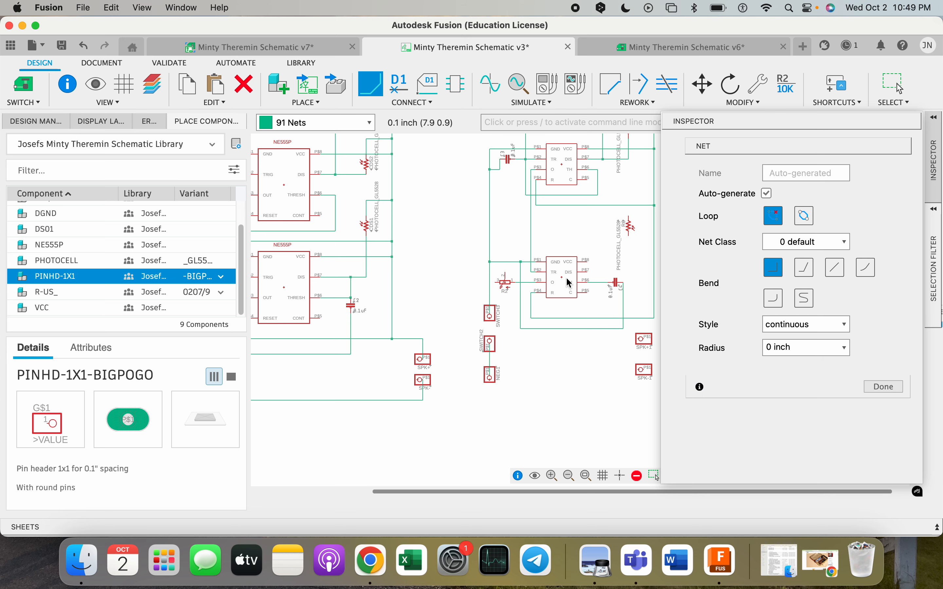
pyautogui.scroll(3, 491, 289)
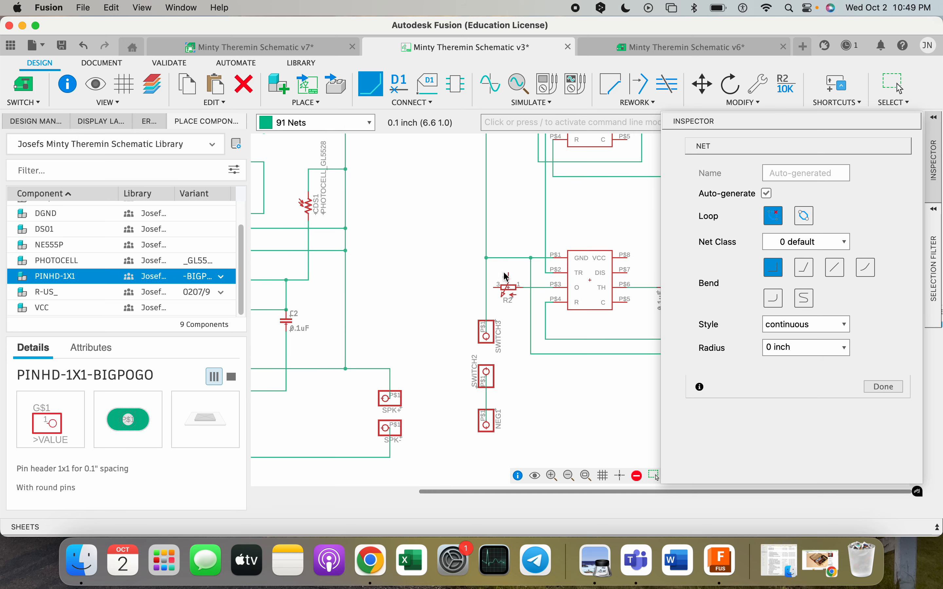
pyautogui.scroll(-3, 493, 269)
pyautogui.scroll(1, 488, 280)
pyautogui.scroll(-1, 520, 274)
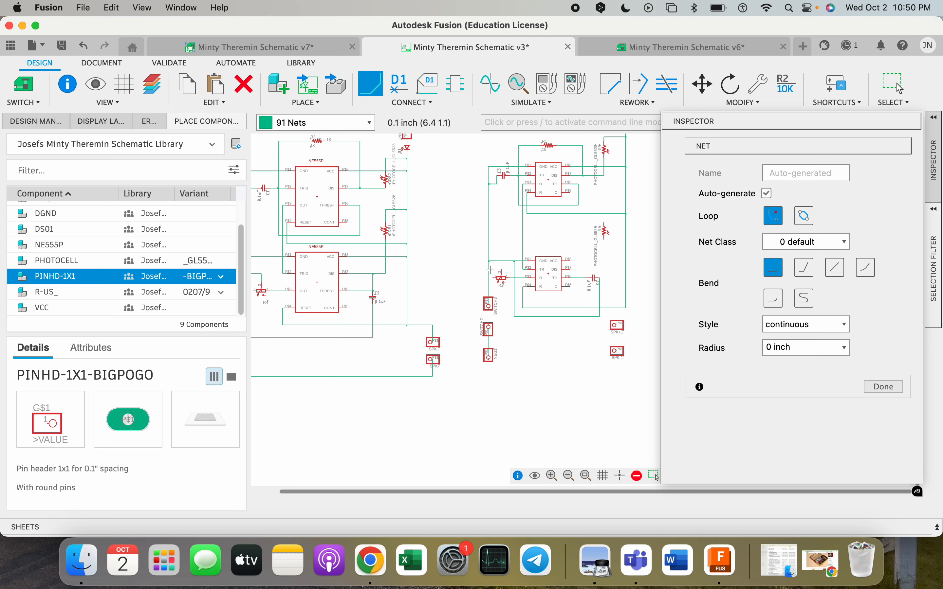
pyautogui.scroll(3, 503, 266)
pyautogui.click(502, 267)
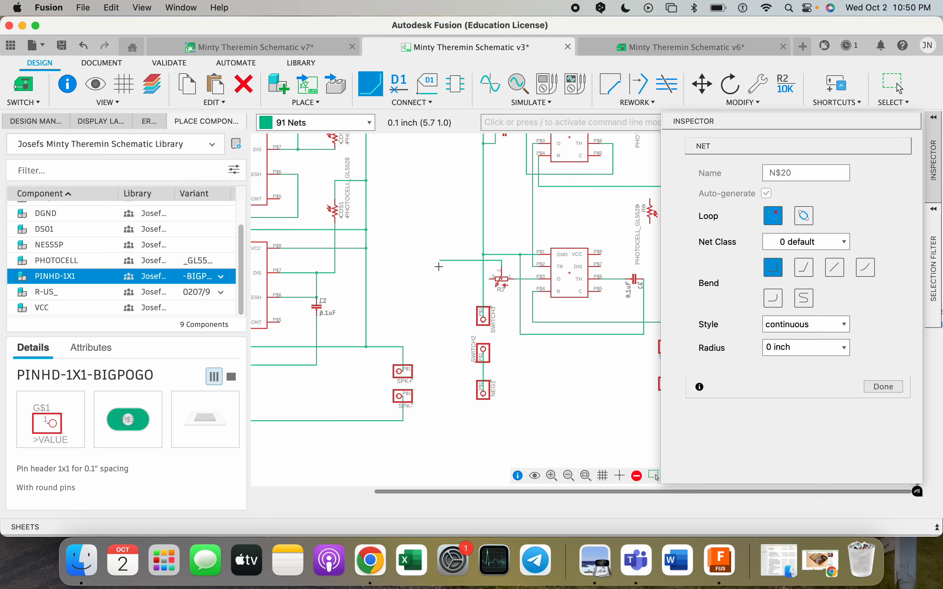
pyautogui.scroll(-1, 496, 276)
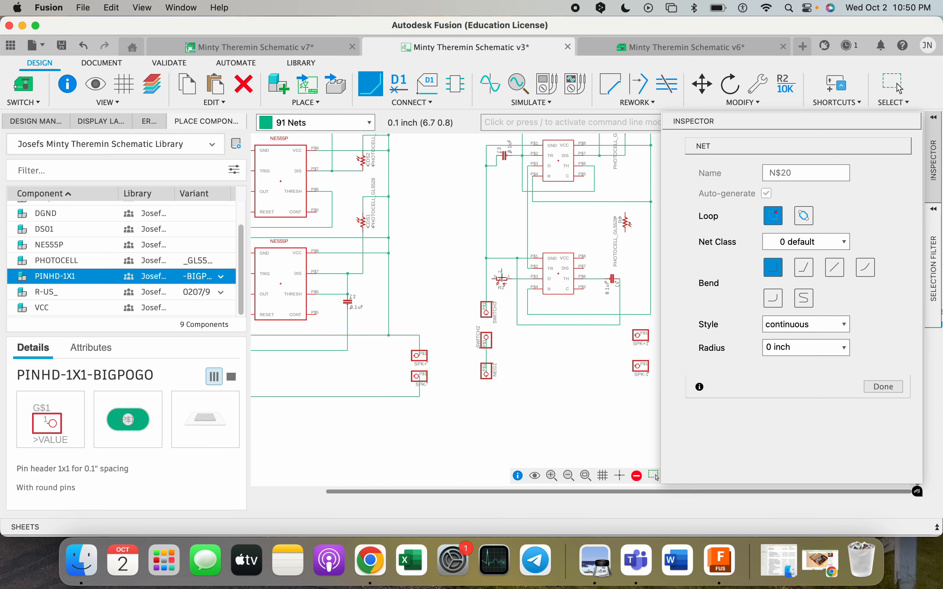
pyautogui.press('Escape')
pyautogui.press('Escape')
# Move SWITCH3, SWITCH2 and NEG1 together with their vertical ground wire about 0.4 inch left, away from potentiometer R2
pyautogui.moveTo(490, 393); pyautogui.dragTo(453, 131)
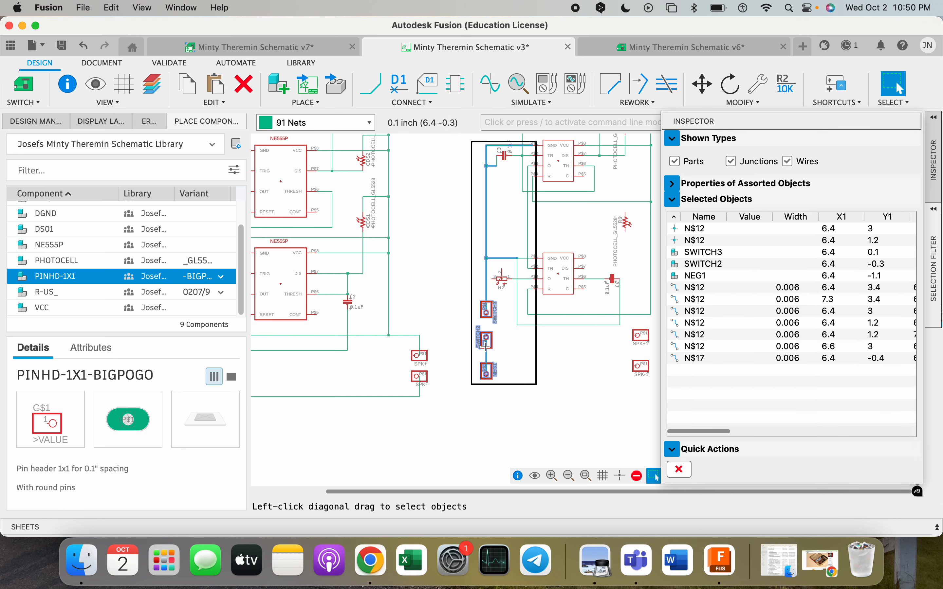
pyautogui.press('m')
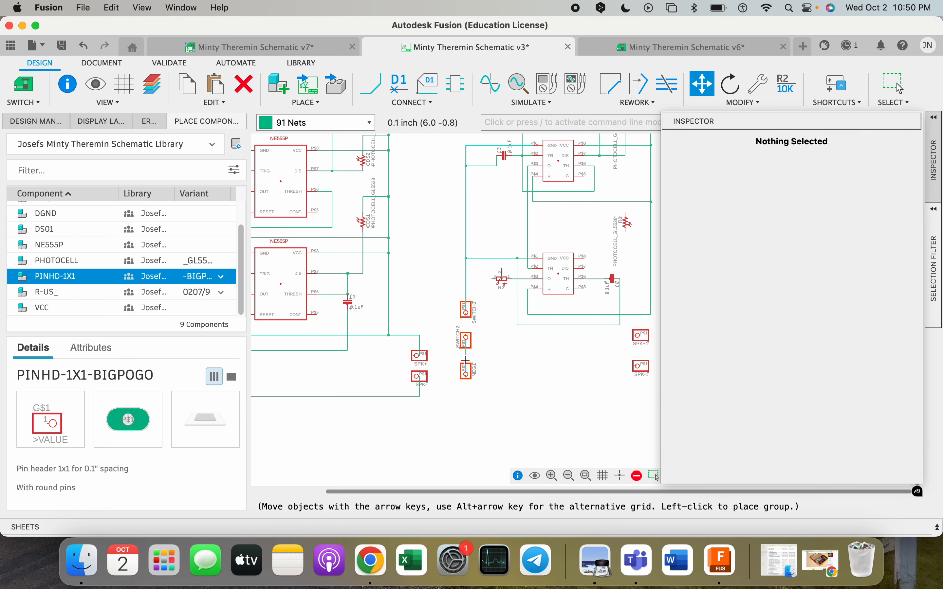
pyautogui.click(465, 360)
pyautogui.click(541, 429)
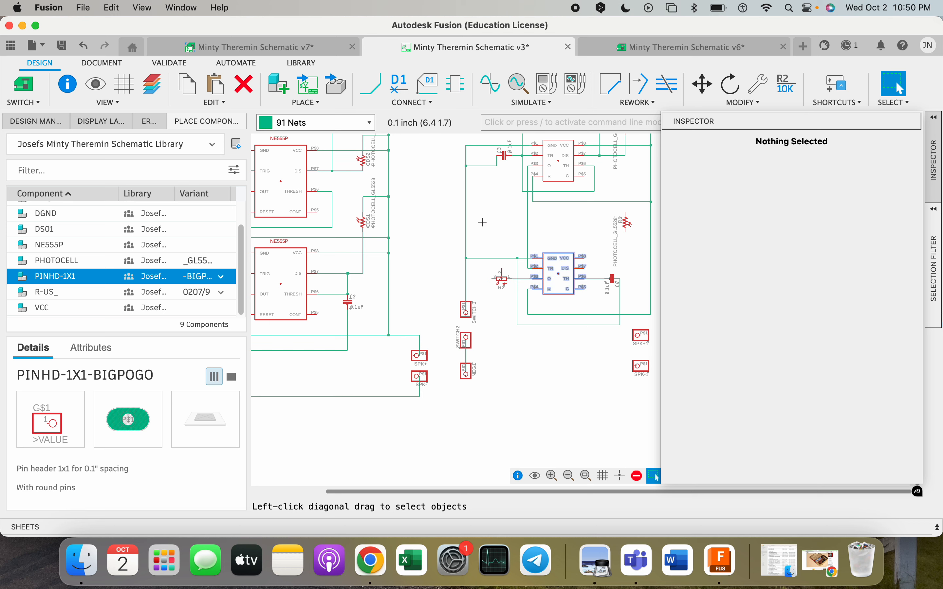
# Wire pin 2 of potentiometer R2 around its outer side and down to the SPK-1 pad
pyautogui.click(371, 84)
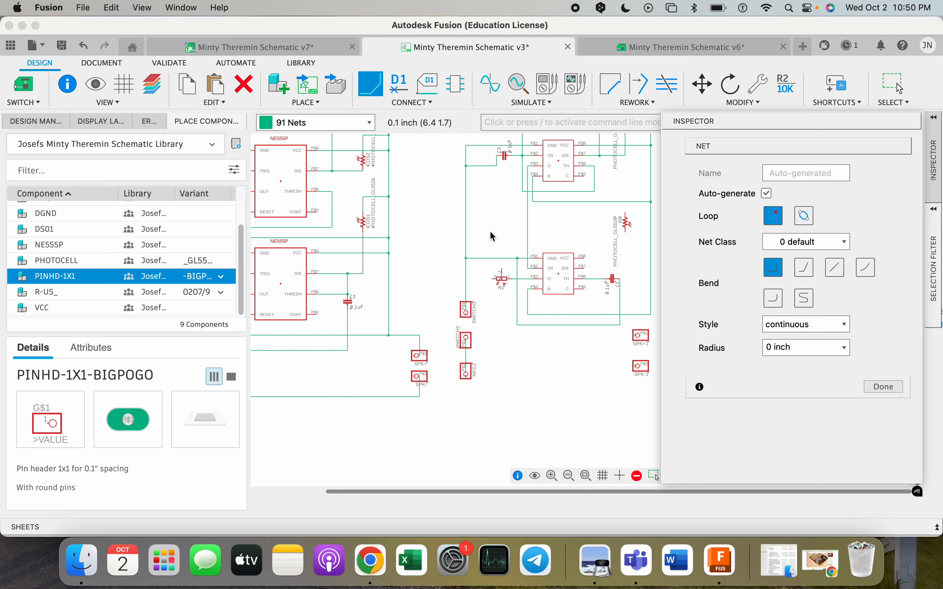
pyautogui.click(501, 269)
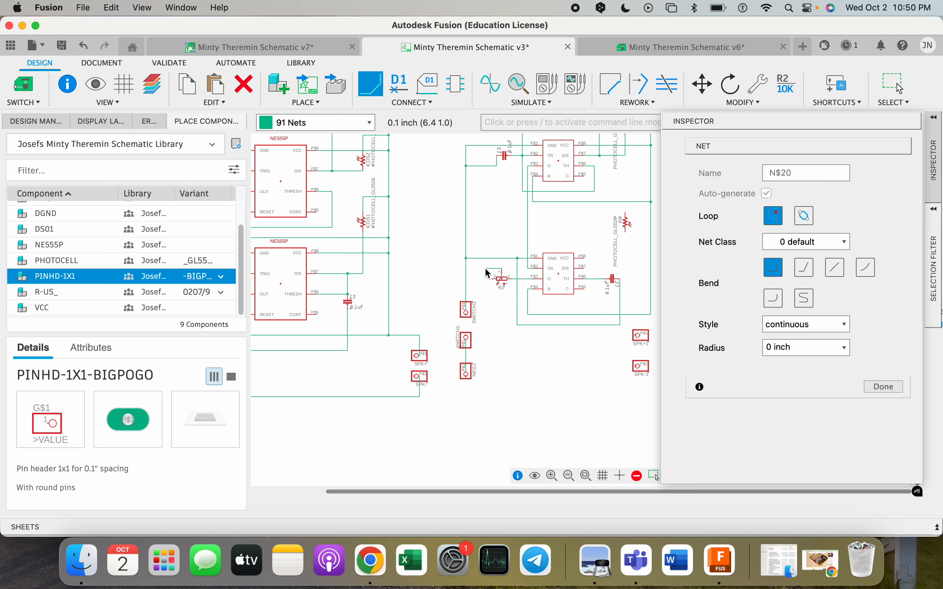
pyautogui.click(486, 268)
pyautogui.click(486, 372)
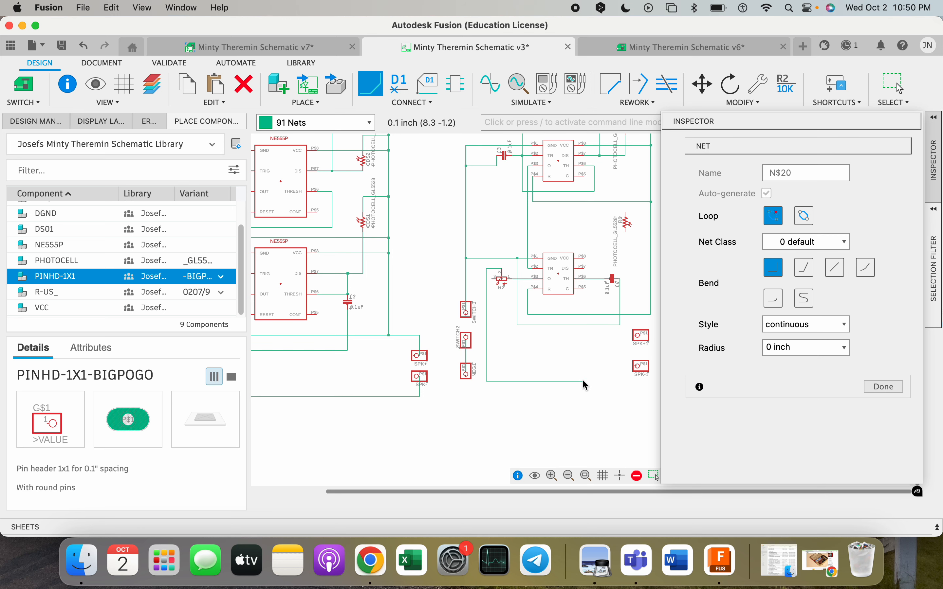
pyautogui.click(642, 368)
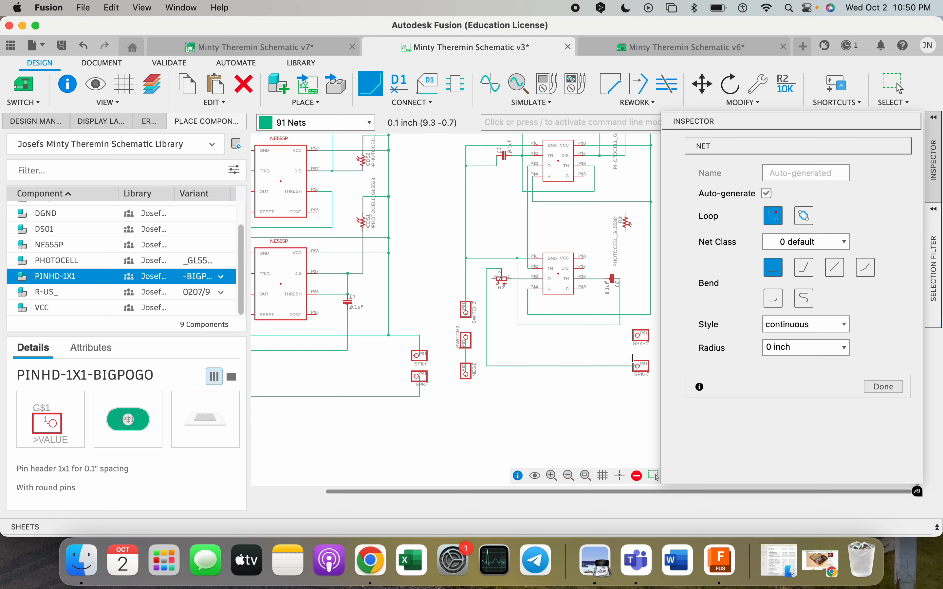
# Wire the SPK+1 pad straight up to the horizontal wire coming from the lower timer's reset pin P$4
pyautogui.scroll(-2, 621, 365)
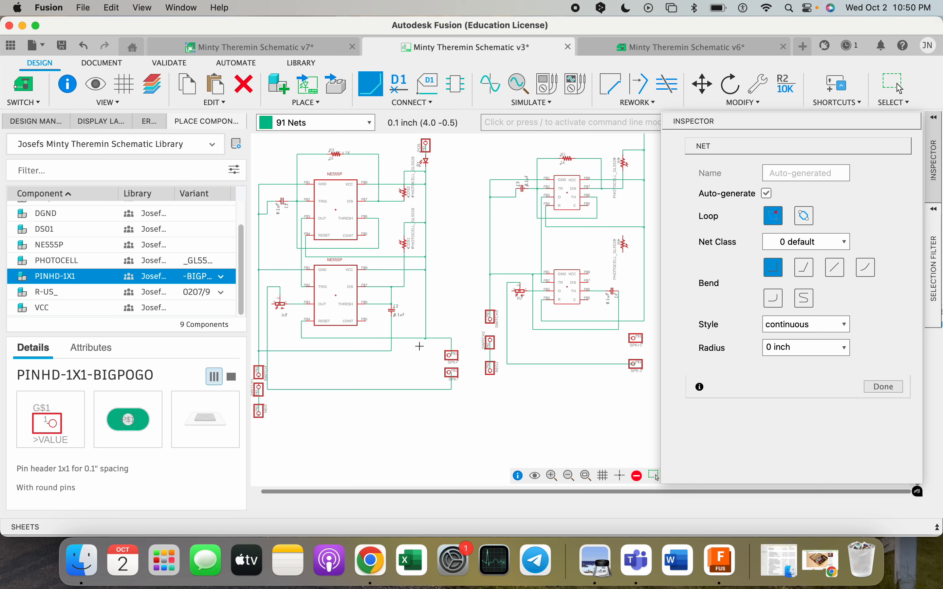
pyautogui.scroll(3, 629, 345)
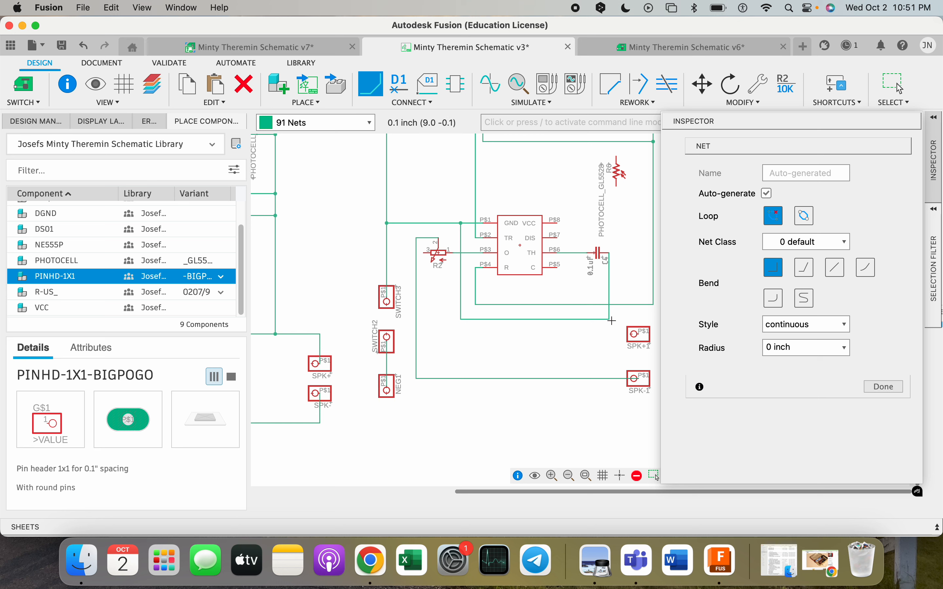
pyautogui.click(609, 319)
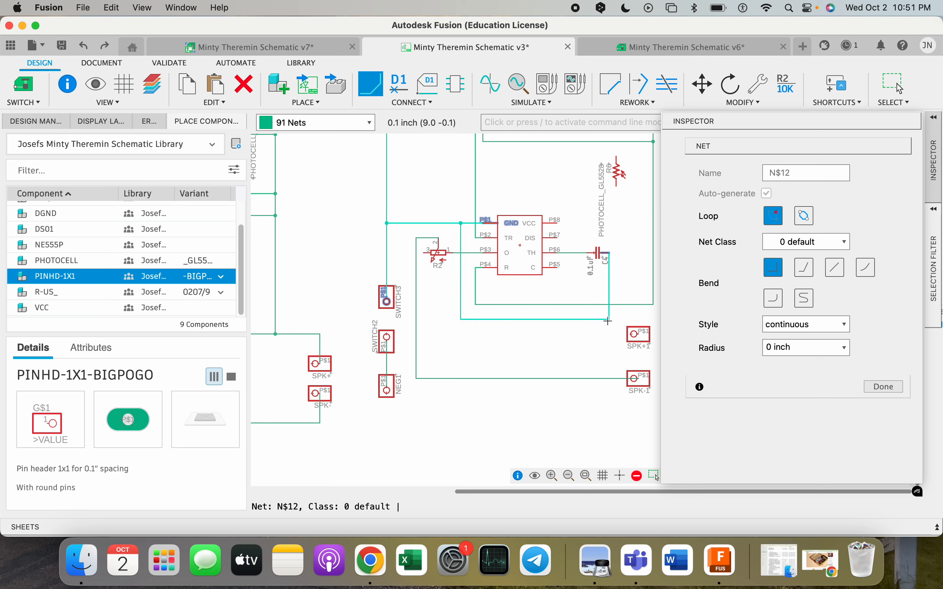
pyautogui.click(607, 321)
pyautogui.hscroll(3, 644, 305)
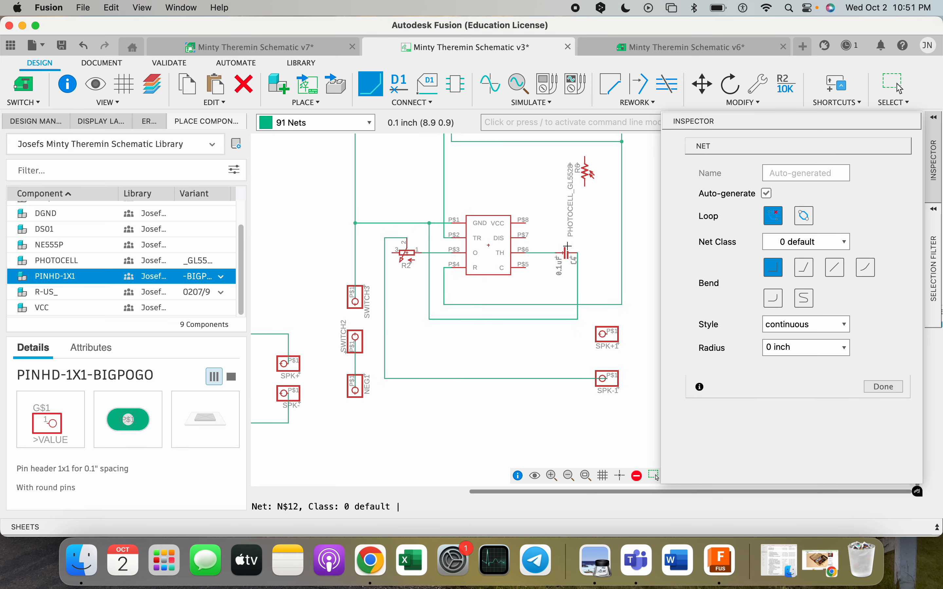
pyautogui.click(608, 334)
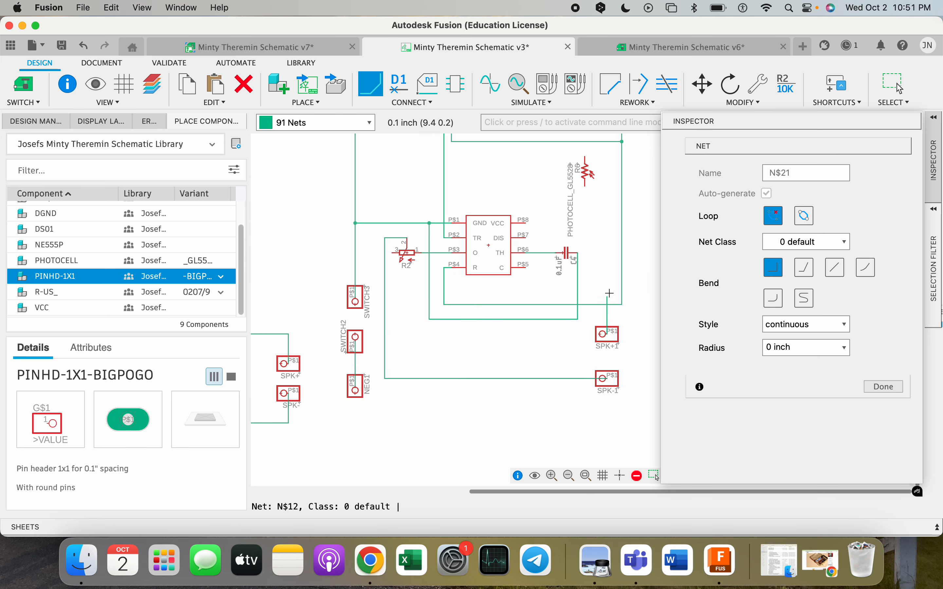
pyautogui.click(607, 304)
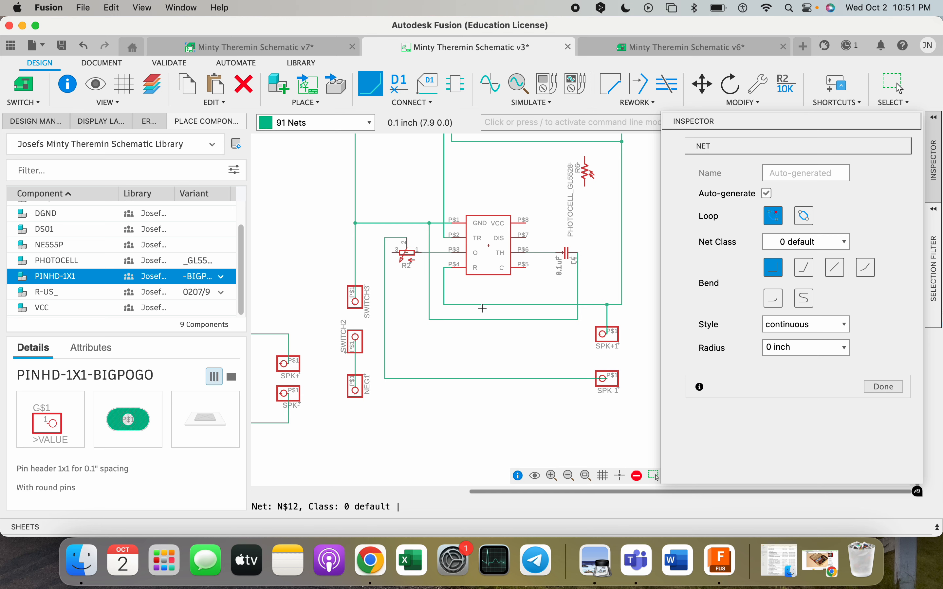
# Move the SPK+1 and SPK-1 pads with their wires sideways to line up under the vertical supply wire
pyautogui.scroll(-3, 606, 320)
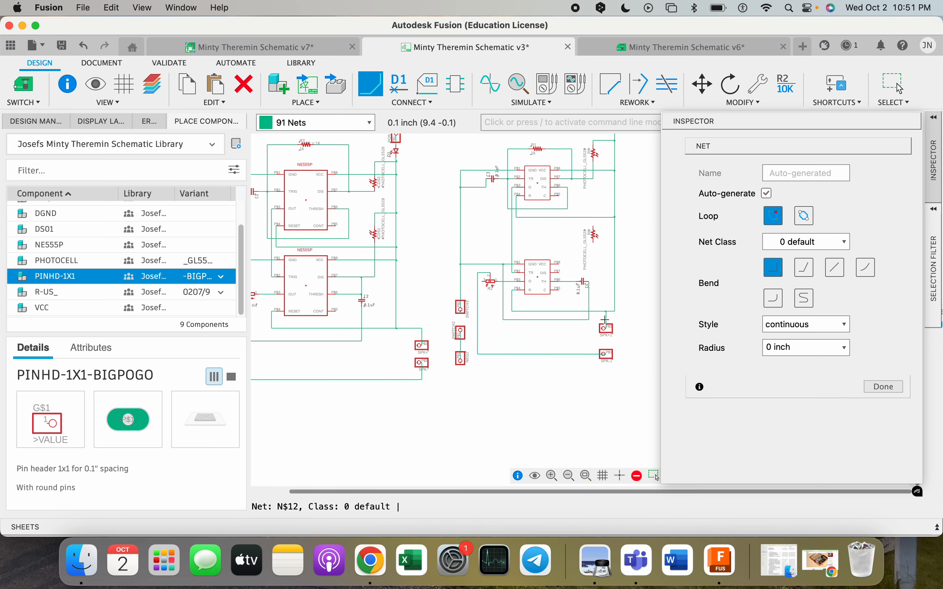
pyautogui.scroll(2, 613, 348)
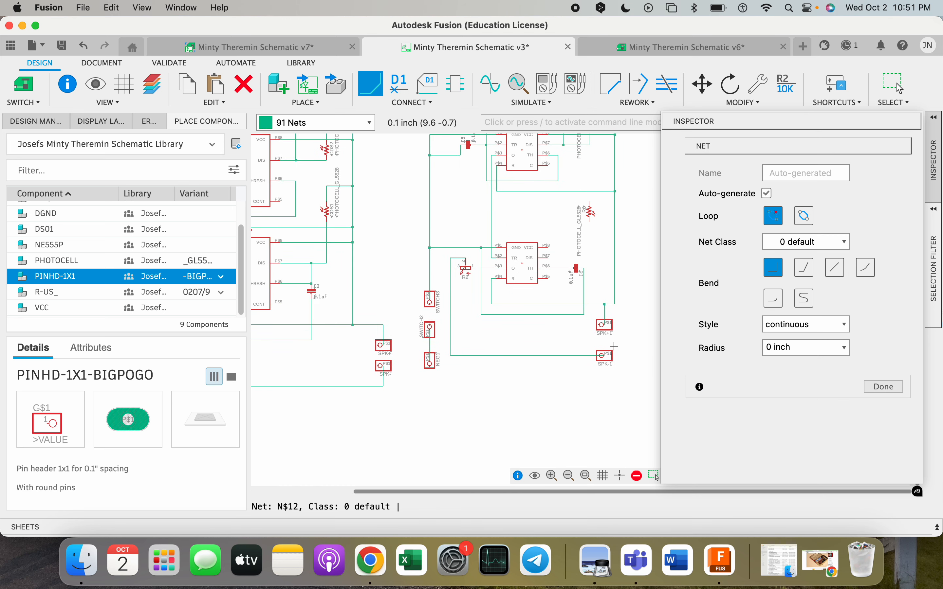
pyautogui.press('Escape')
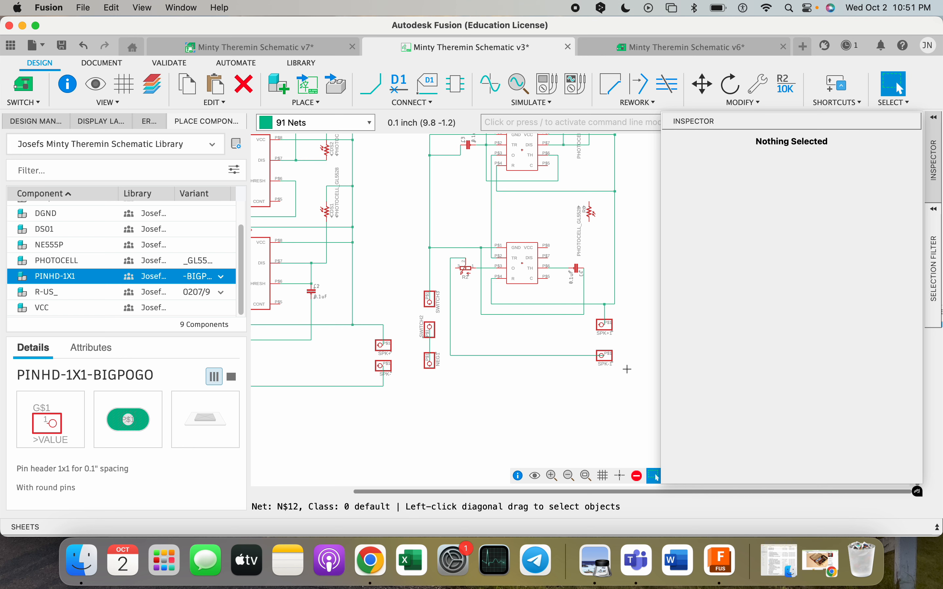
pyautogui.moveTo(627, 378); pyautogui.dragTo(591, 314)
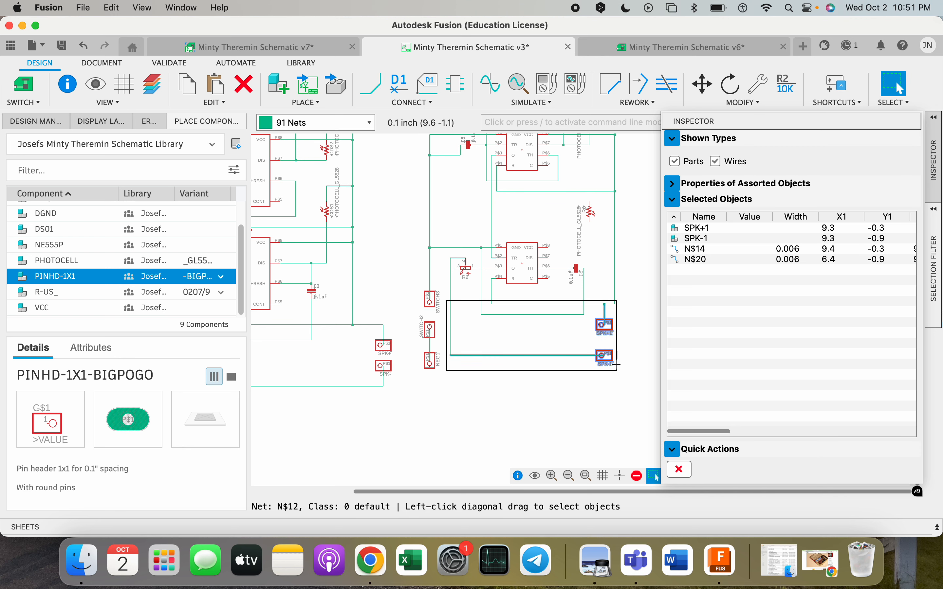
pyautogui.moveTo(607, 359); pyautogui.dragTo(617, 359)
pyautogui.click(603, 393)
# Wire the lower timer's discharge pin P$7 across and down to C4's far pin on the ground wire
pyautogui.scroll(-2, 536, 379)
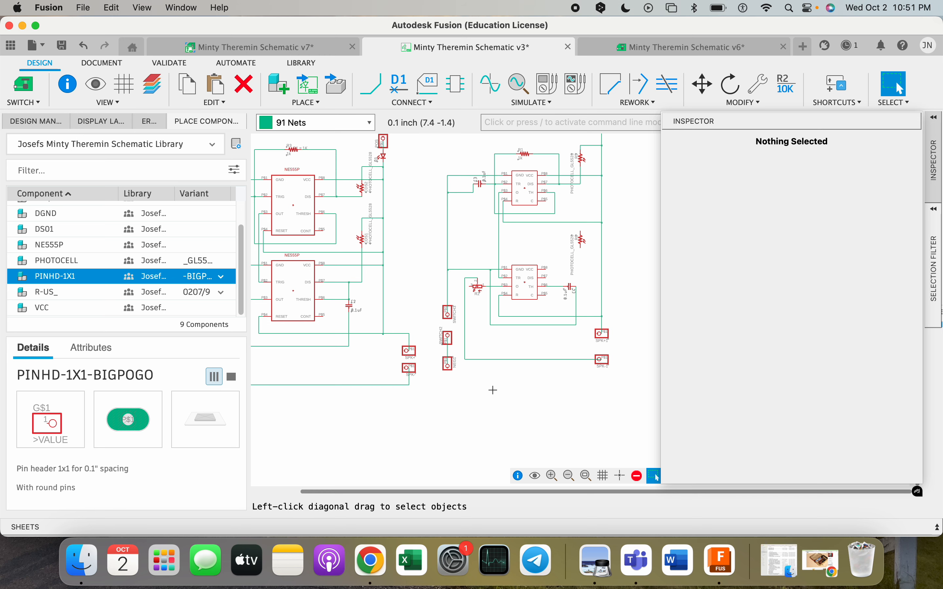
pyautogui.moveTo(480, 414); pyautogui.dragTo(270, 345, button='middle')
pyautogui.scroll(-2, 453, 379)
pyautogui.moveTo(439, 390); pyautogui.dragTo(486, 409, button='middle')
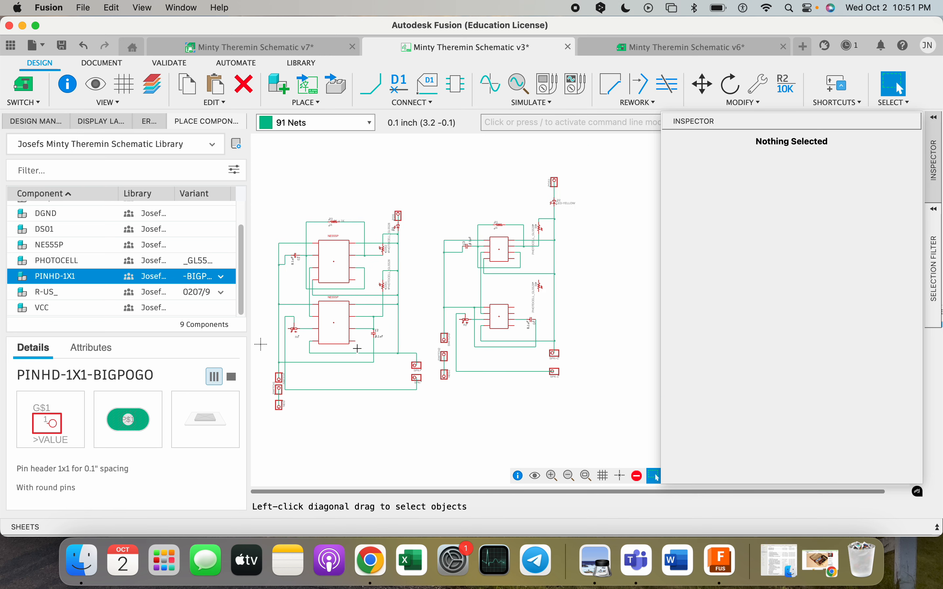
pyautogui.scroll(2, 356, 330)
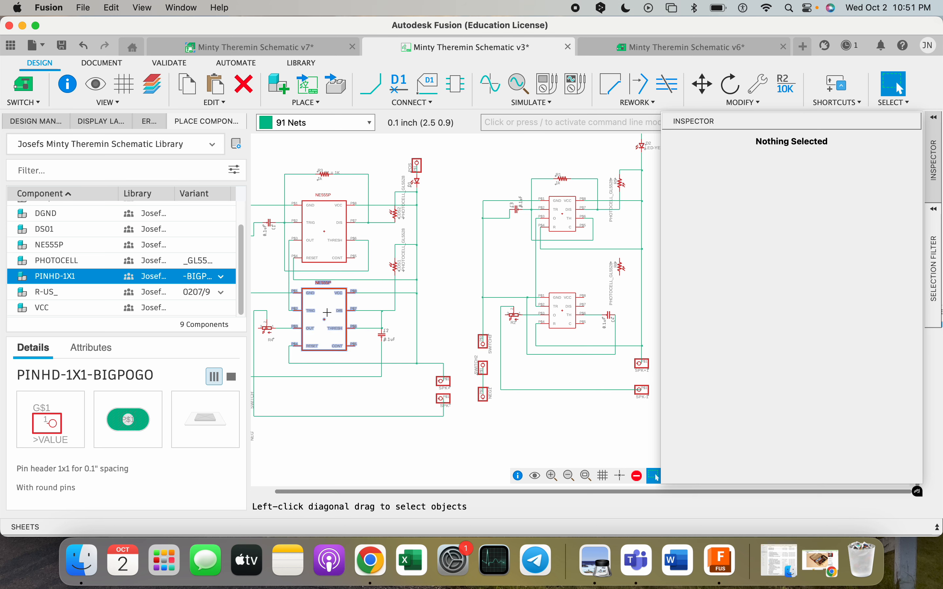
pyautogui.scroll(2, 614, 310)
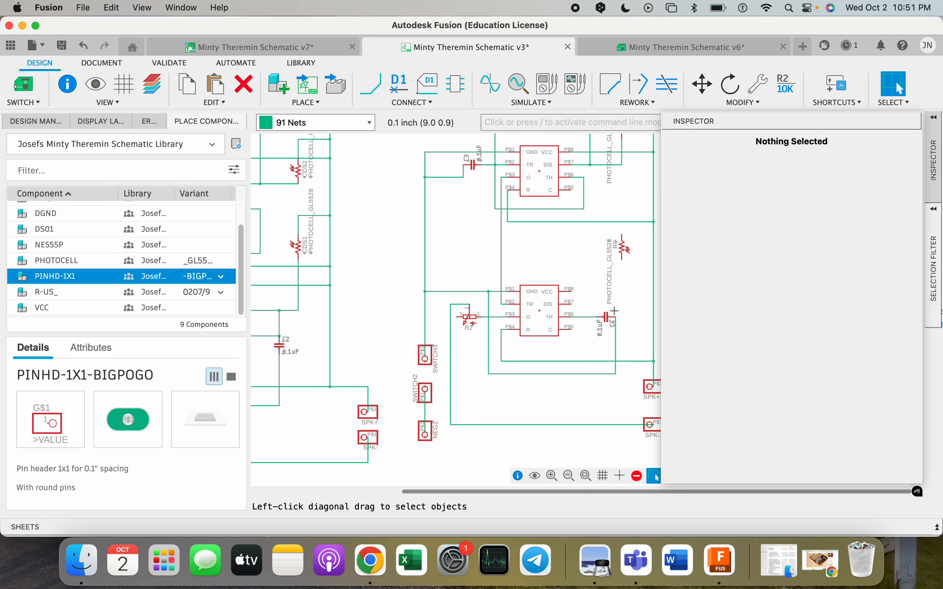
pyautogui.scroll(1, 615, 311)
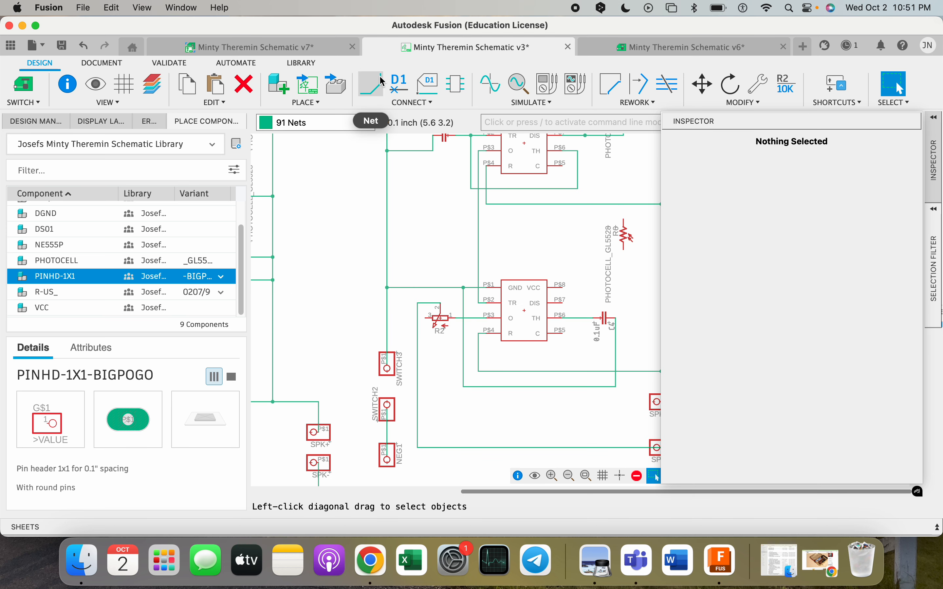
pyautogui.click(370, 84)
pyautogui.click(566, 300)
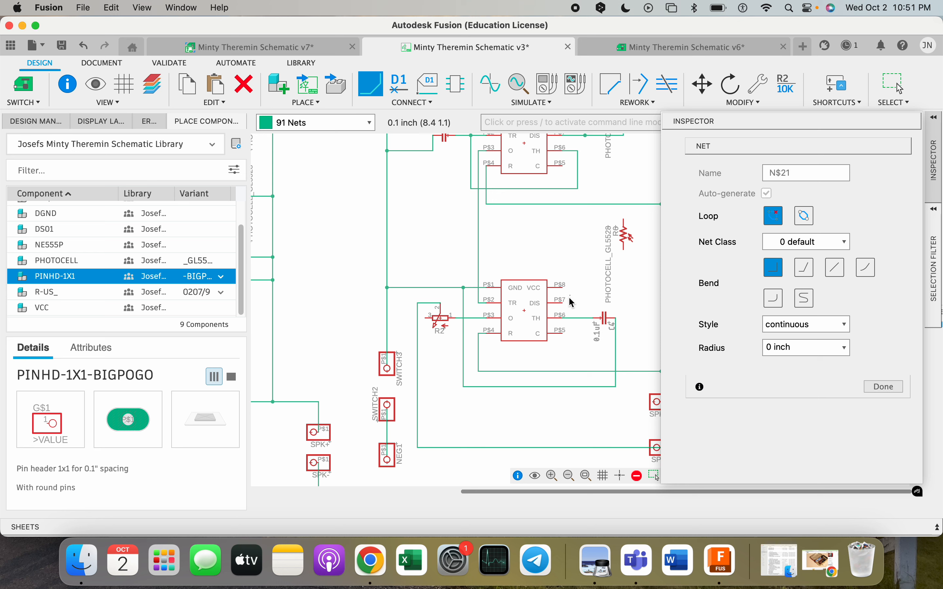
pyautogui.press('Escape')
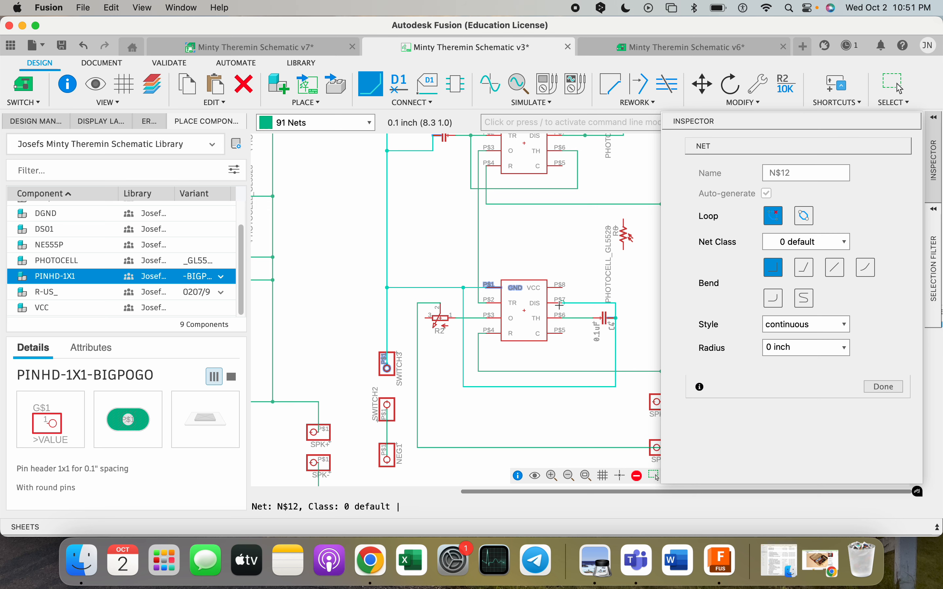
pyautogui.scroll(-2, 643, 268)
pyautogui.scroll(-2, 630, 263)
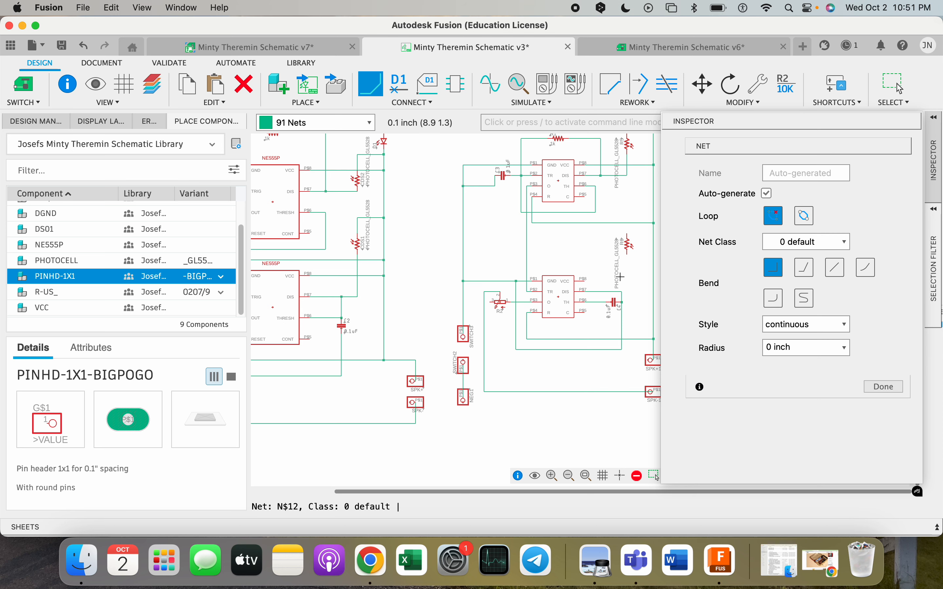
pyautogui.scroll(-2, 562, 284)
pyautogui.scroll(3, 639, 272)
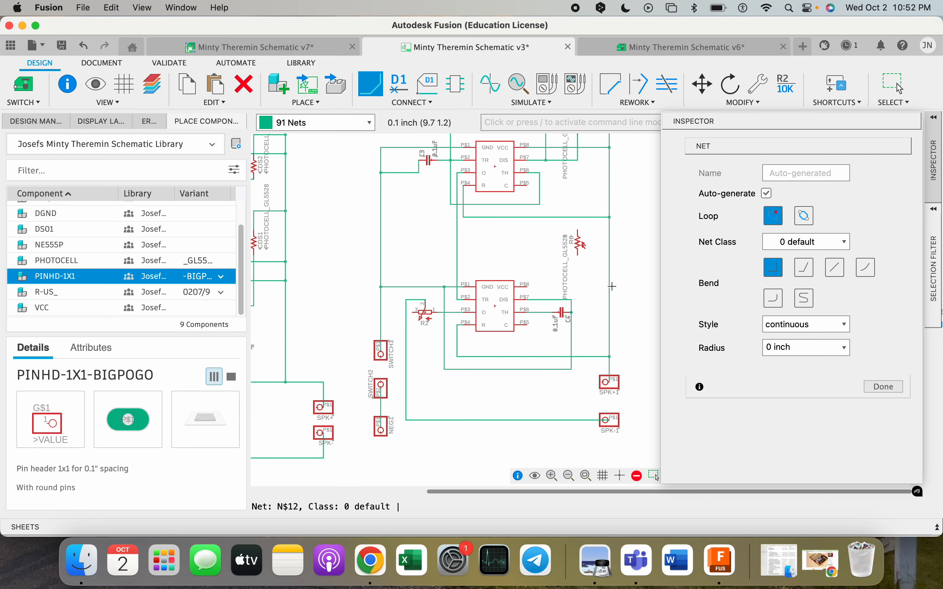
pyautogui.scroll(1, 615, 286)
pyautogui.click(565, 303)
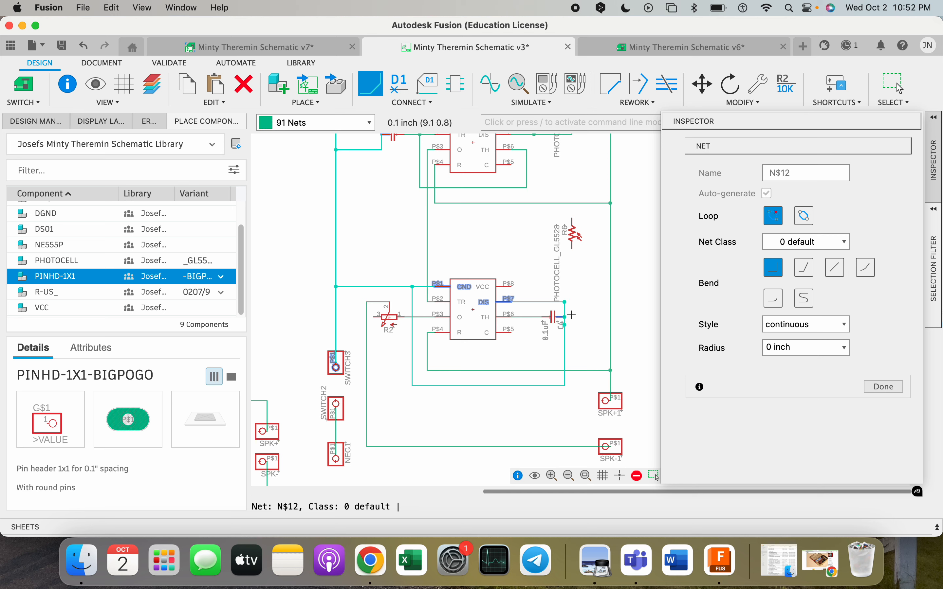
pyautogui.click(569, 329)
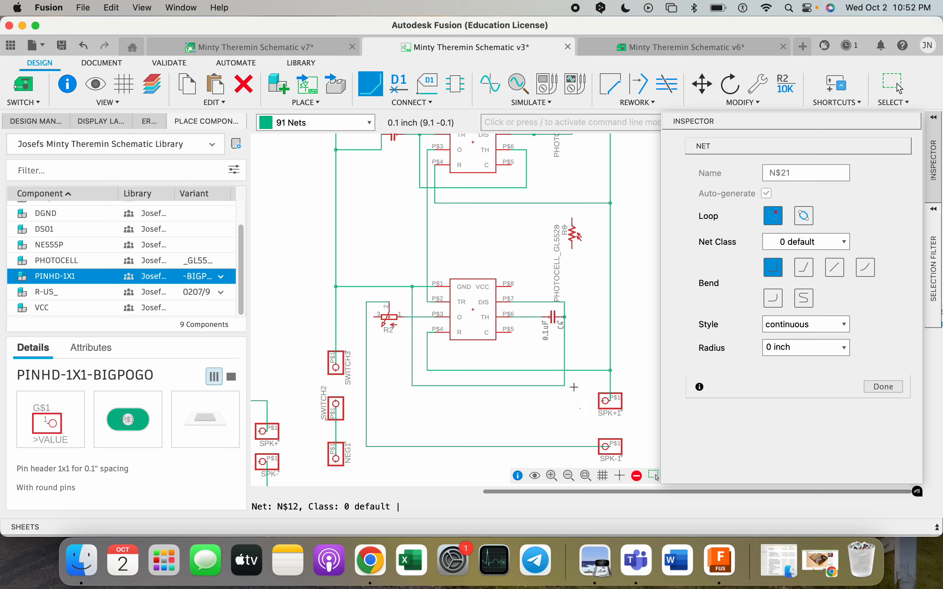
pyautogui.press('Escape')
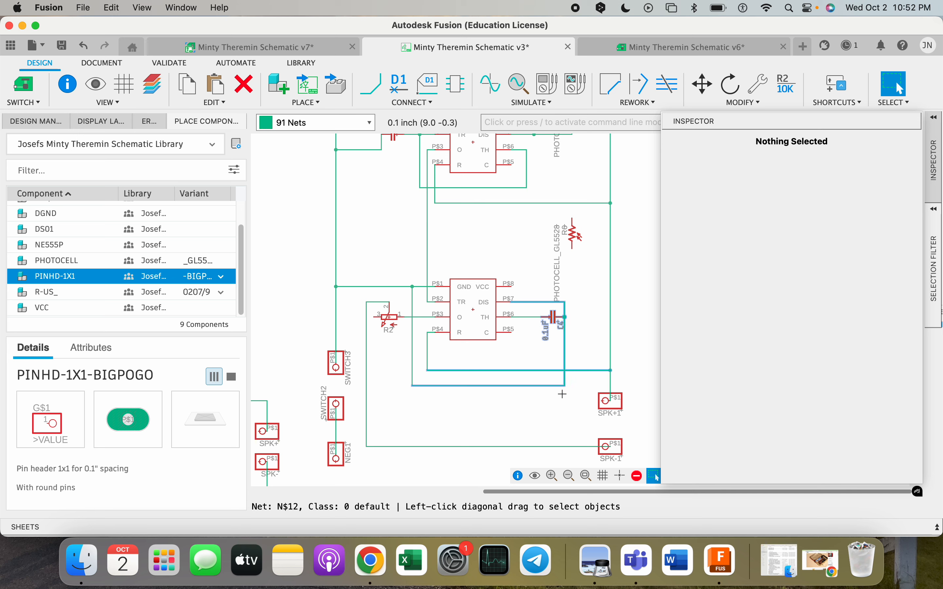
# Move capacitor C4 and its connected wires about 0.1 inch farther from the lower timer
pyautogui.click(566, 318)
pyautogui.click(565, 319)
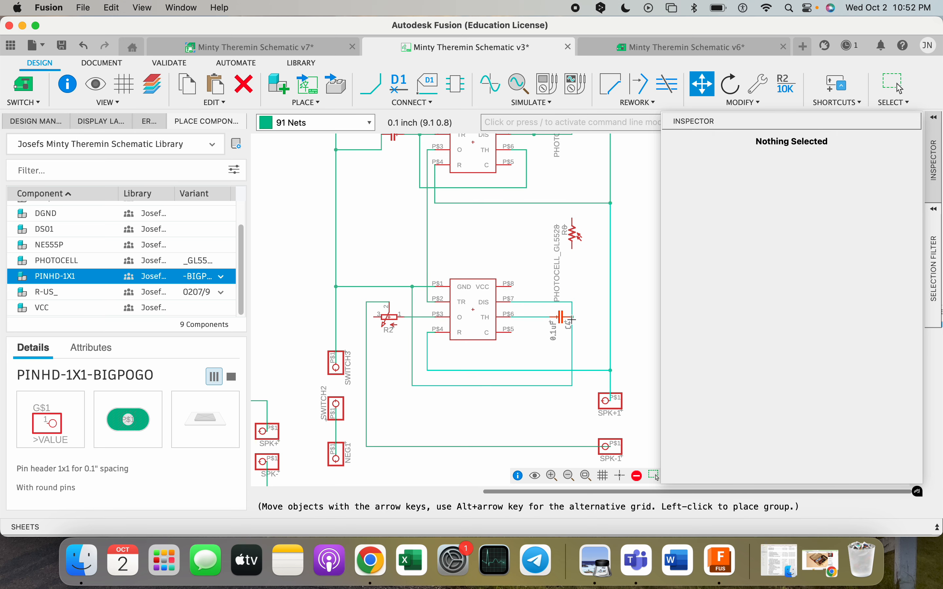
pyautogui.click(562, 320)
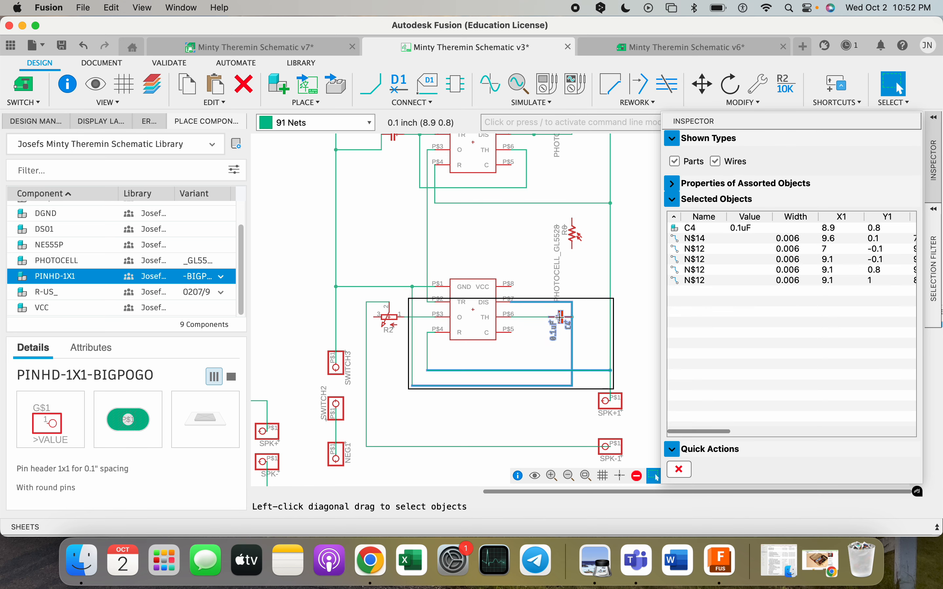
pyautogui.click(561, 317)
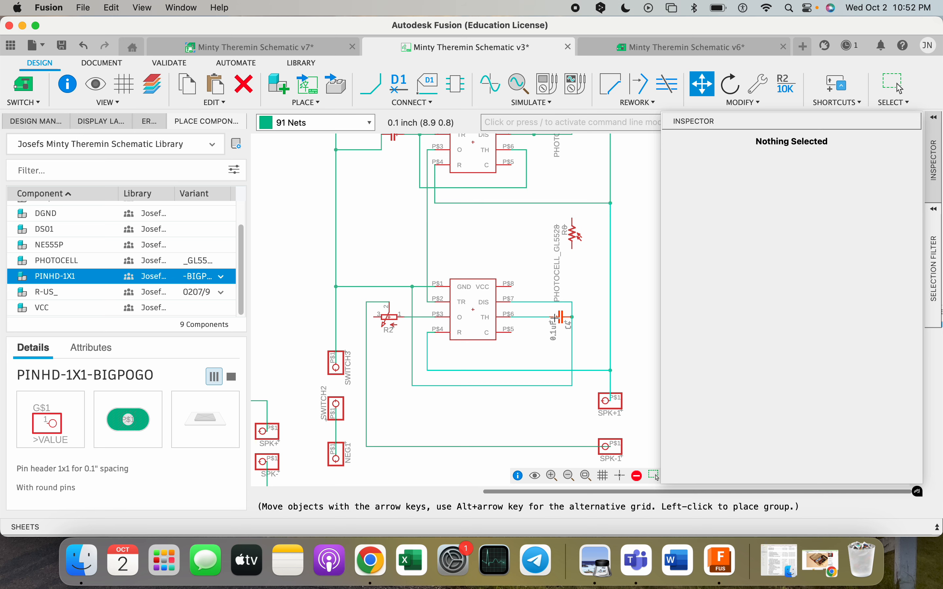
pyautogui.click(556, 318)
pyautogui.click(597, 307)
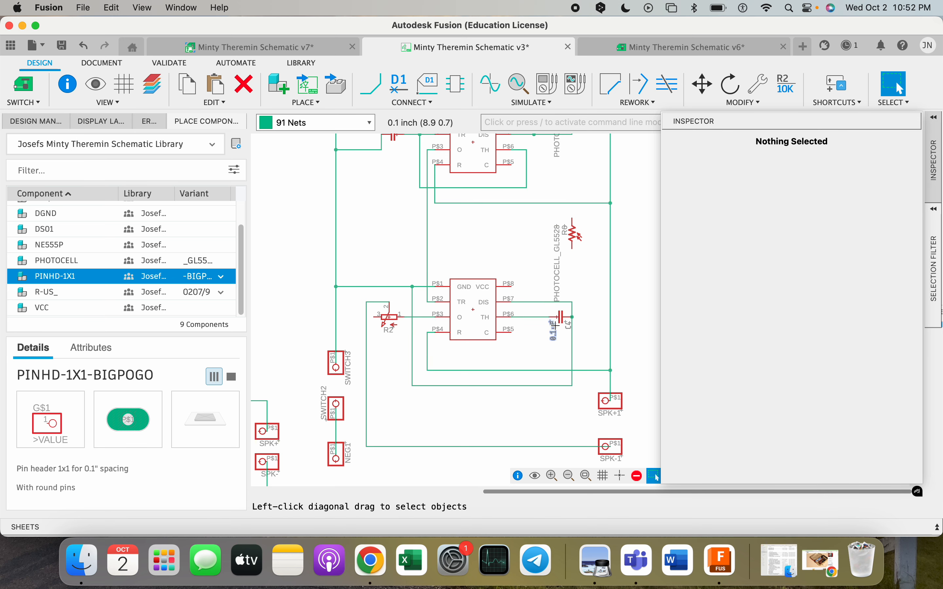
# Wire the lower photocell between the lower timer's discharge wire from pin P$7 and the vertical supply wire
pyautogui.click(370, 85)
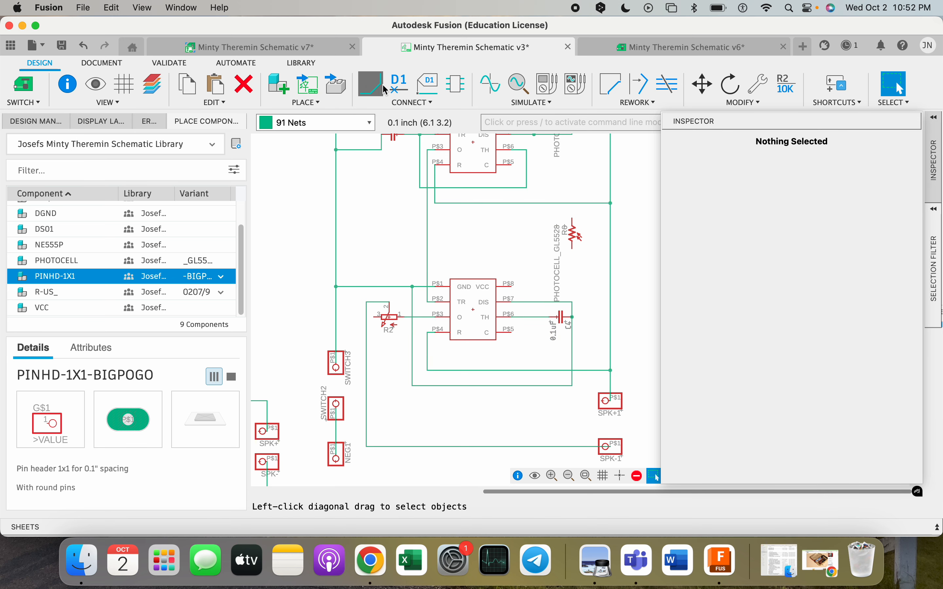
pyautogui.click(572, 303)
pyautogui.click(573, 250)
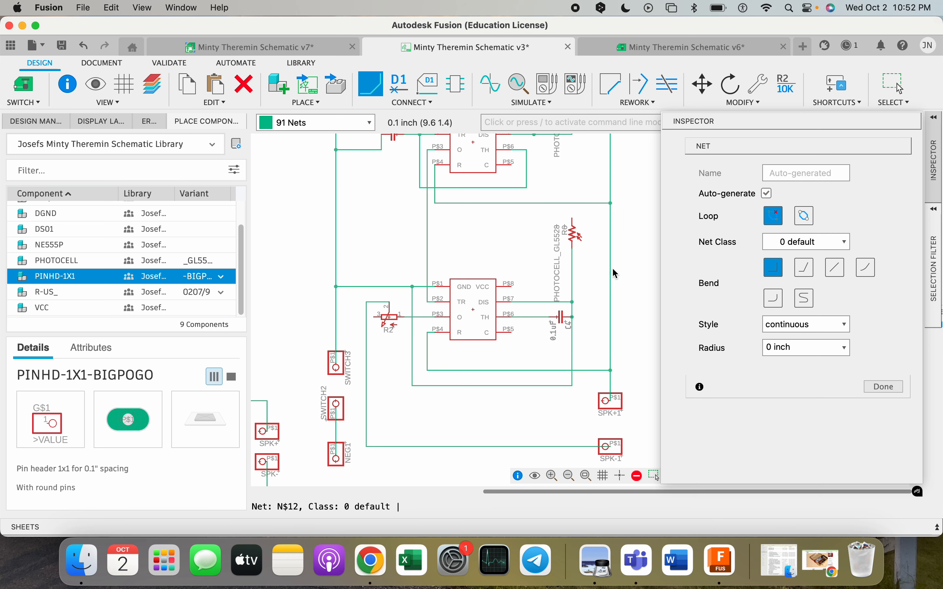
pyautogui.scroll(-2, 612, 266)
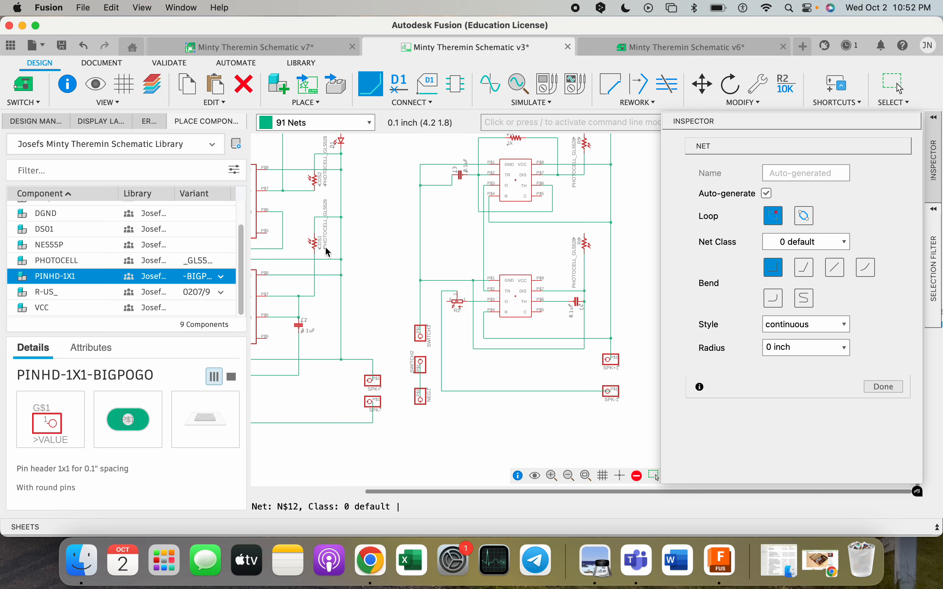
pyautogui.click(586, 233)
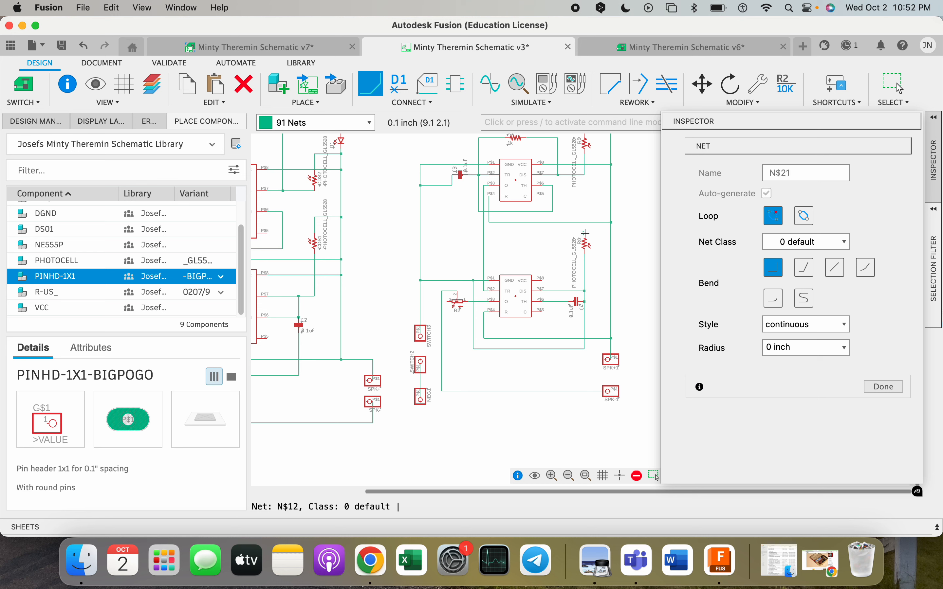
pyautogui.click(611, 234)
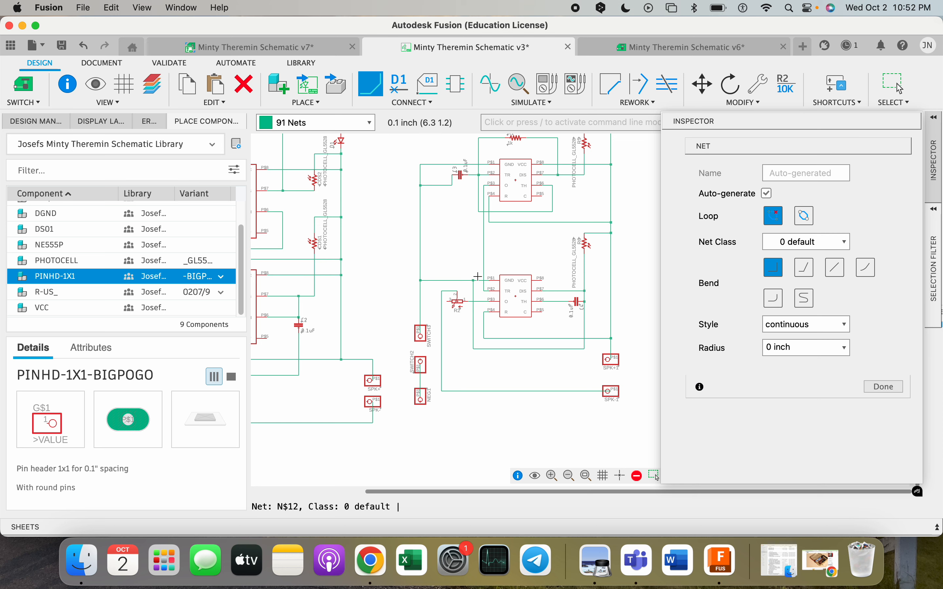
# Wire the lower timer's VCC pin P$8 straight across to the vertical supply wire and finish the net wiring
pyautogui.click(543, 281)
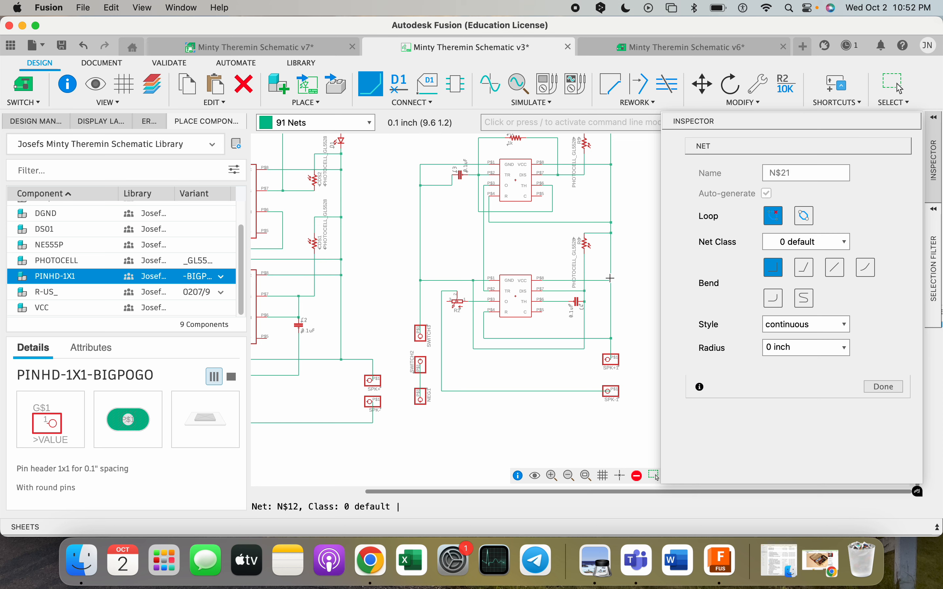
pyautogui.click(611, 280)
pyautogui.scroll(-2, 627, 286)
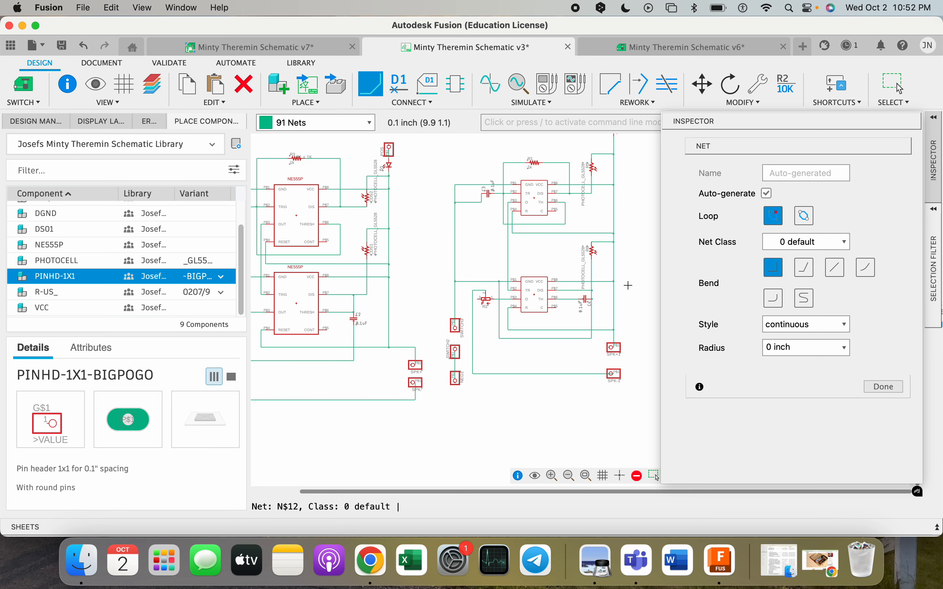
pyautogui.scroll(-1, 535, 315)
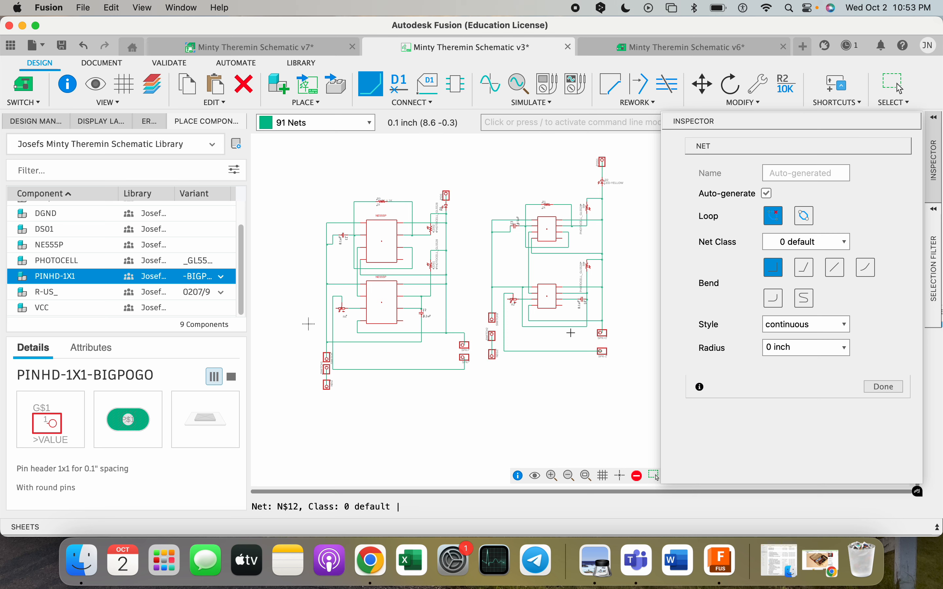
pyautogui.click(877, 387)
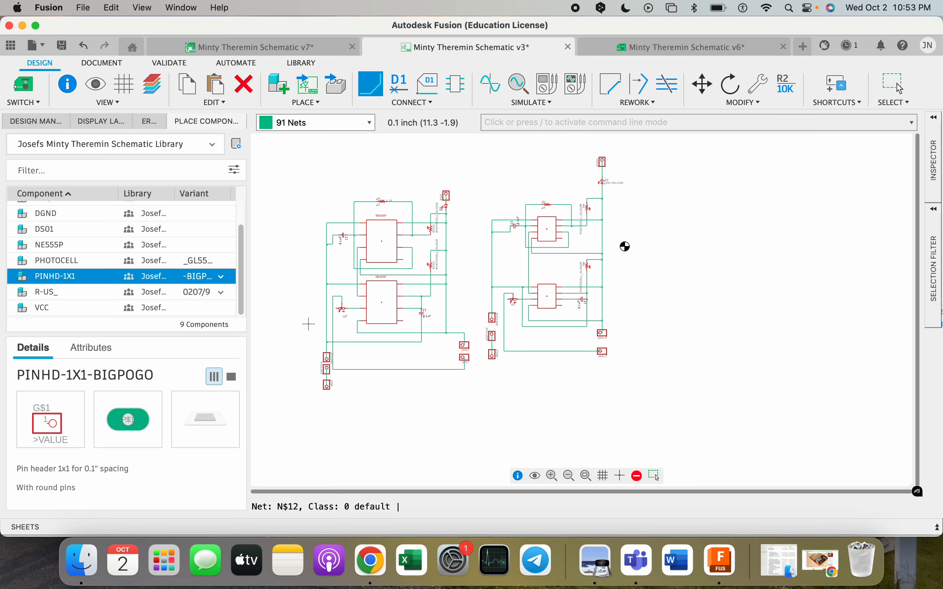
# Delete the entire second copy of the circuit, parts and nets included, beside the completed NE555P circuit
pyautogui.scroll(2, 625, 245)
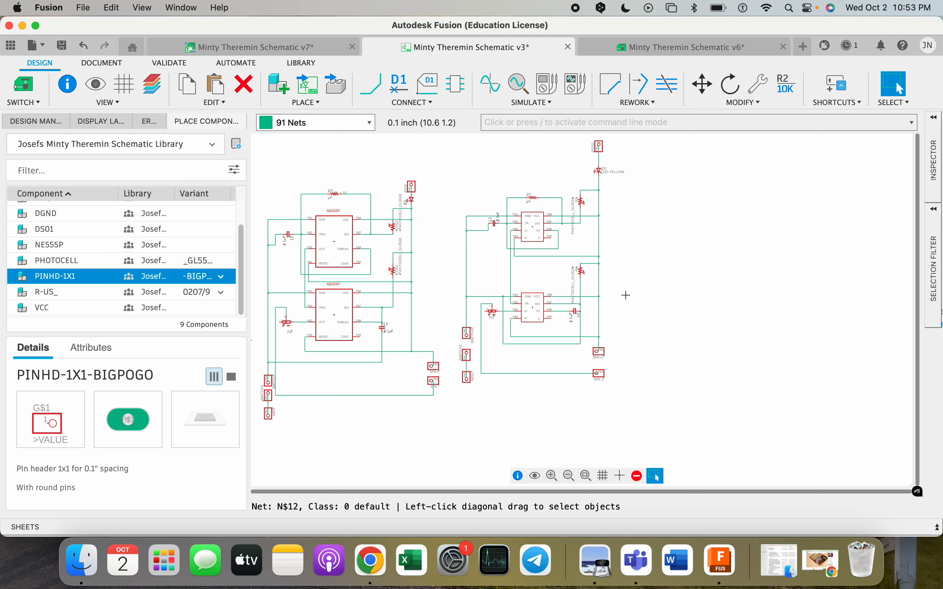
pyautogui.scroll(-2, 650, 319)
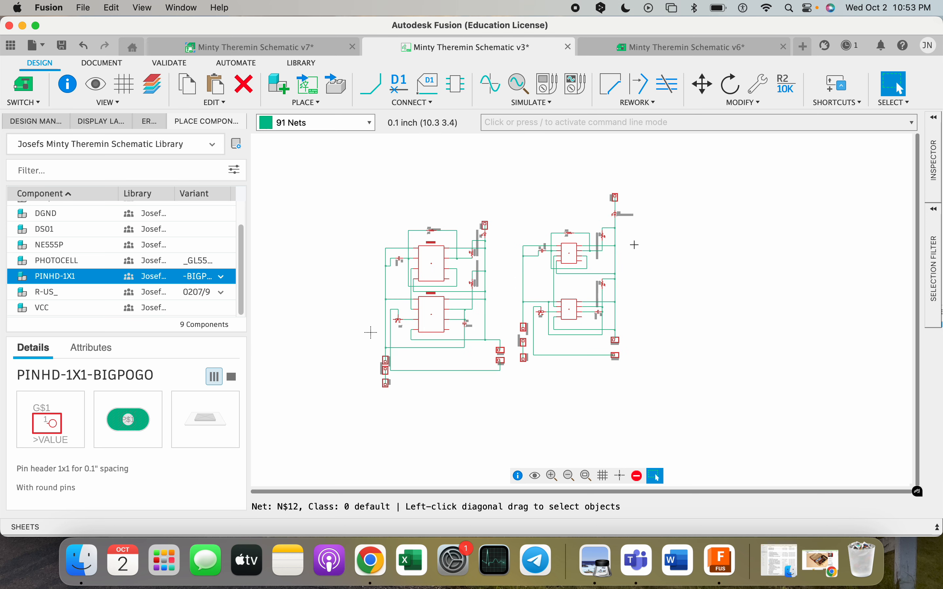
pyautogui.moveTo(648, 171); pyautogui.dragTo(512, 413)
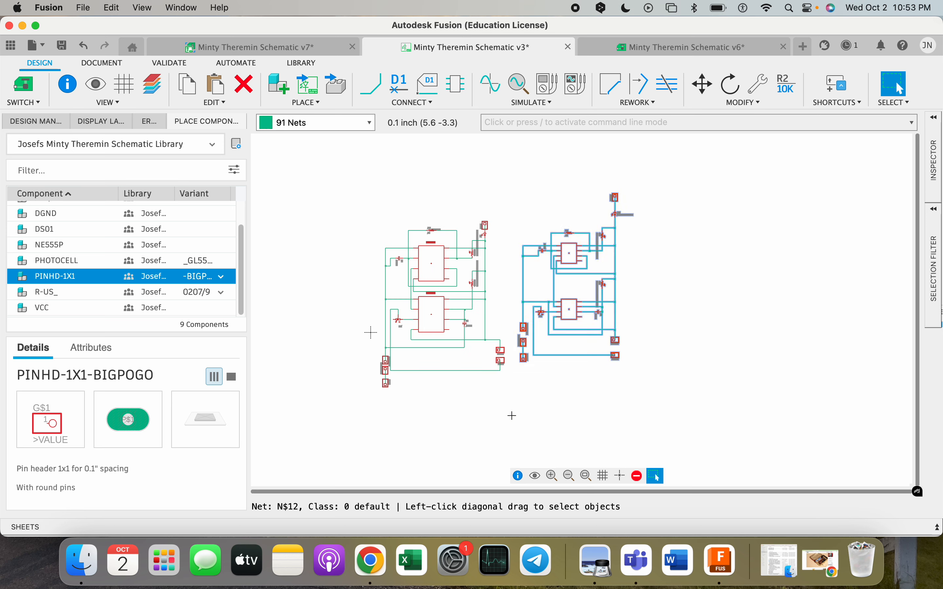
pyautogui.press('Delete')
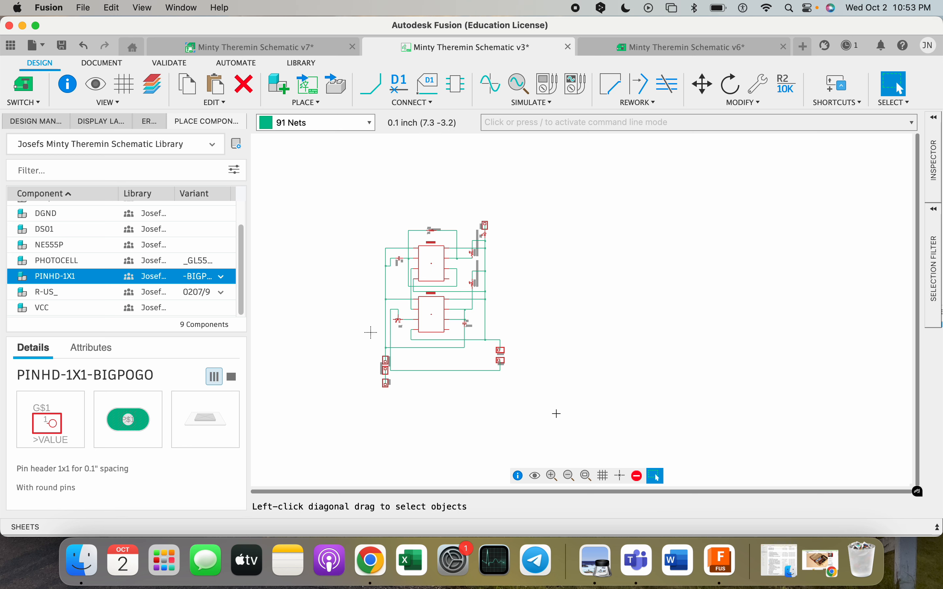
# Save the Minty Theremin design with its schematic and board as a new version
pyautogui.scroll(2, 553, 392)
pyautogui.hscroll(-5, 576, 386)
pyautogui.scroll(3, 576, 386)
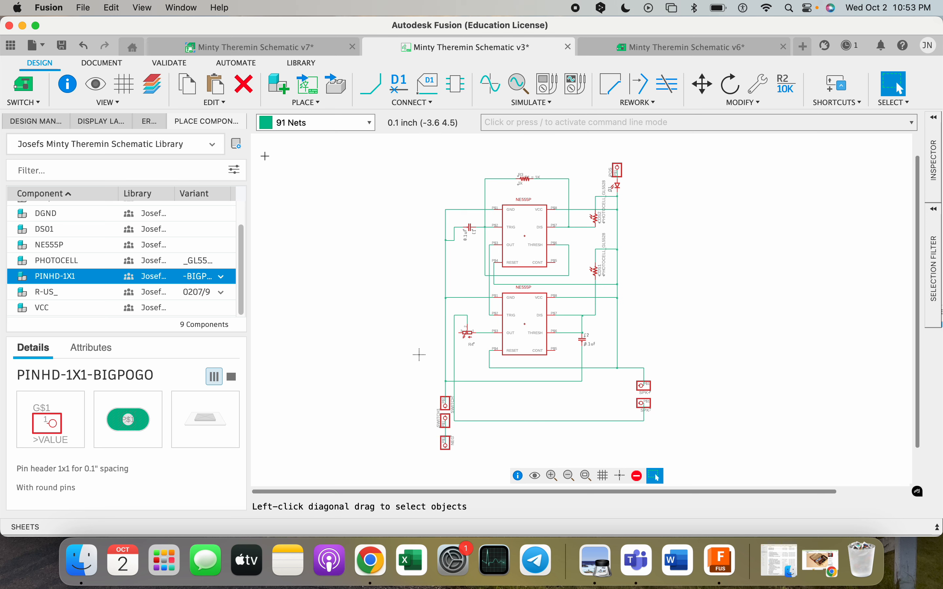
pyautogui.click(63, 45)
pyautogui.click(472, 306)
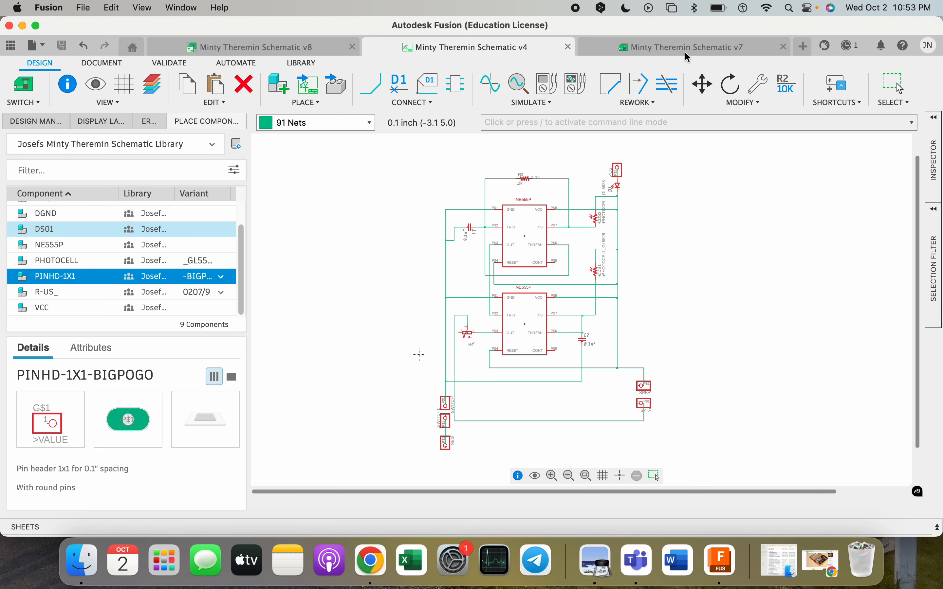
# Open the linked PCB layout and delete the rounded board outline around the routed components
pyautogui.click(23, 87)
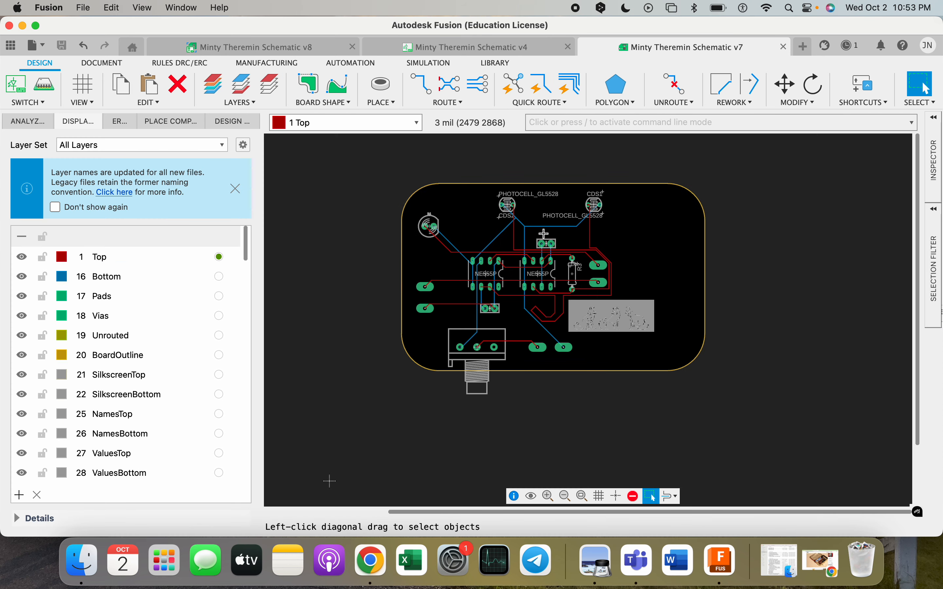
pyautogui.moveTo(749, 369); pyautogui.dragTo(438, 331)
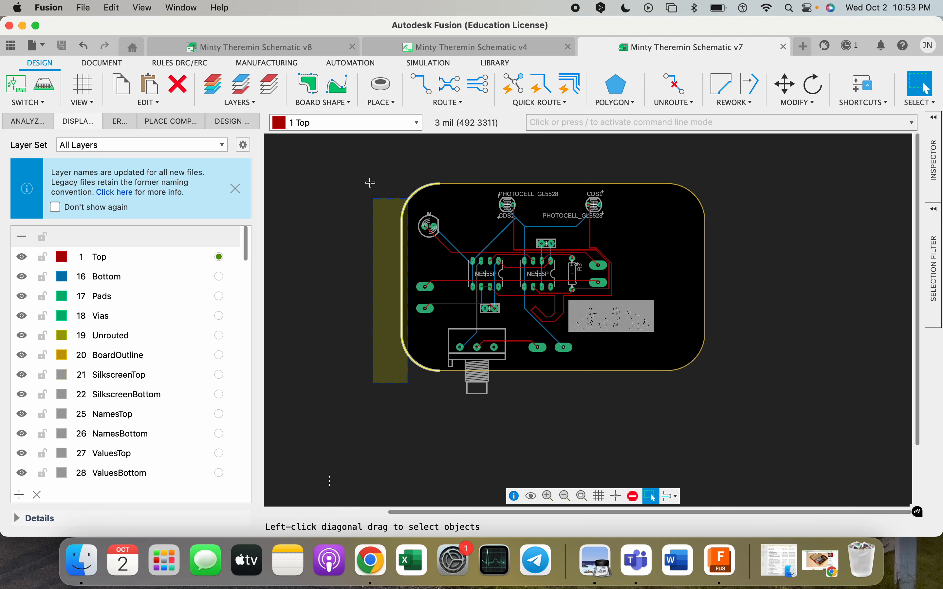
pyautogui.press('Delete')
pyautogui.scroll(-3, 647, 328)
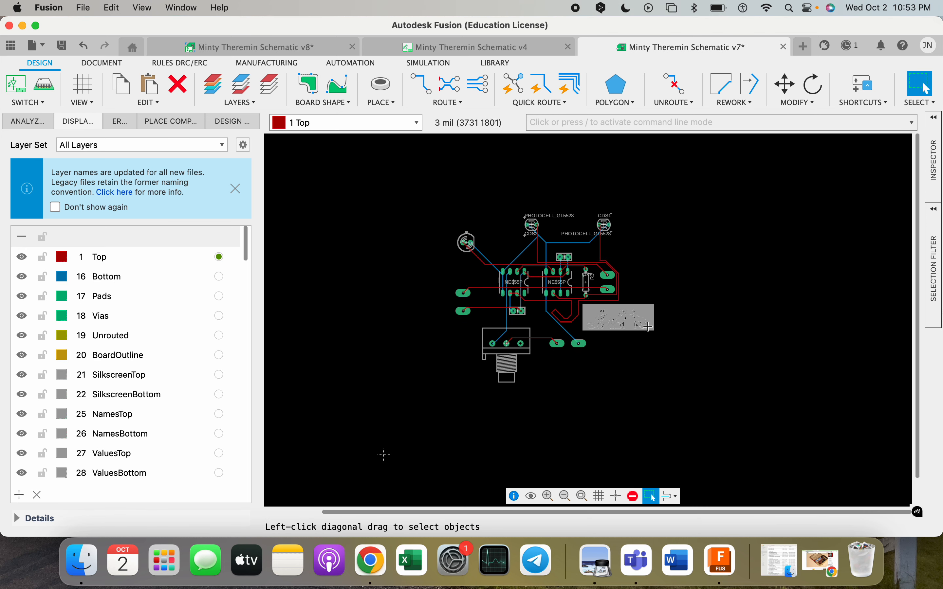
# Draw a closed rectangular outline polyline on layer 20 BoardOutline in the empty area beside the routed components
pyautogui.click(325, 109)
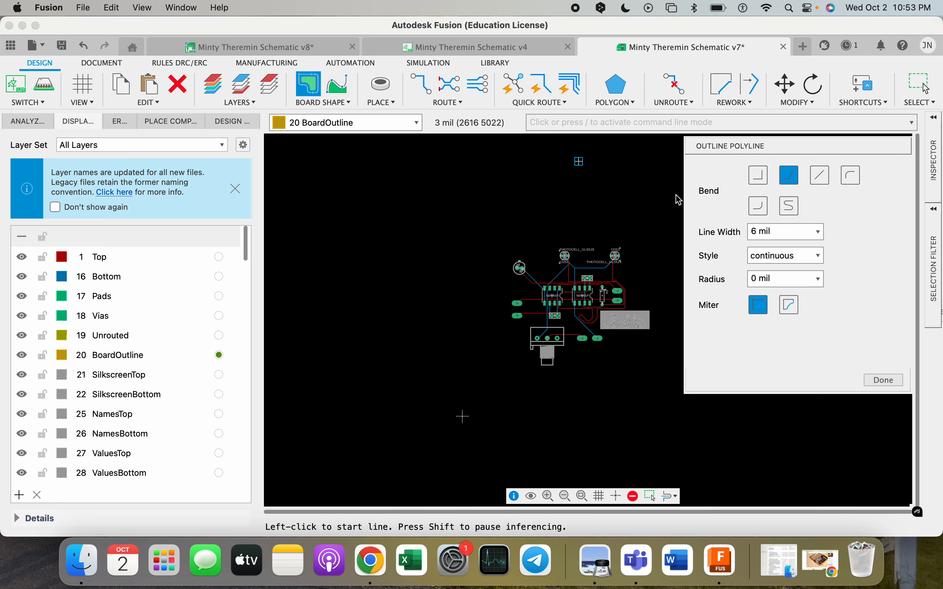
pyautogui.moveTo(498, 219); pyautogui.dragTo(293, 219, button='middle')
pyautogui.click(521, 200)
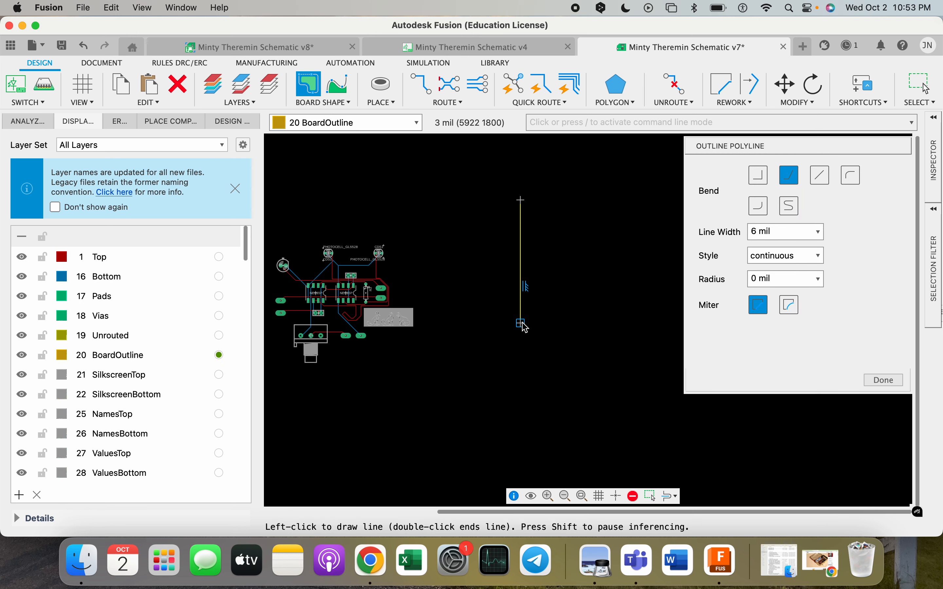
pyautogui.click(654, 323)
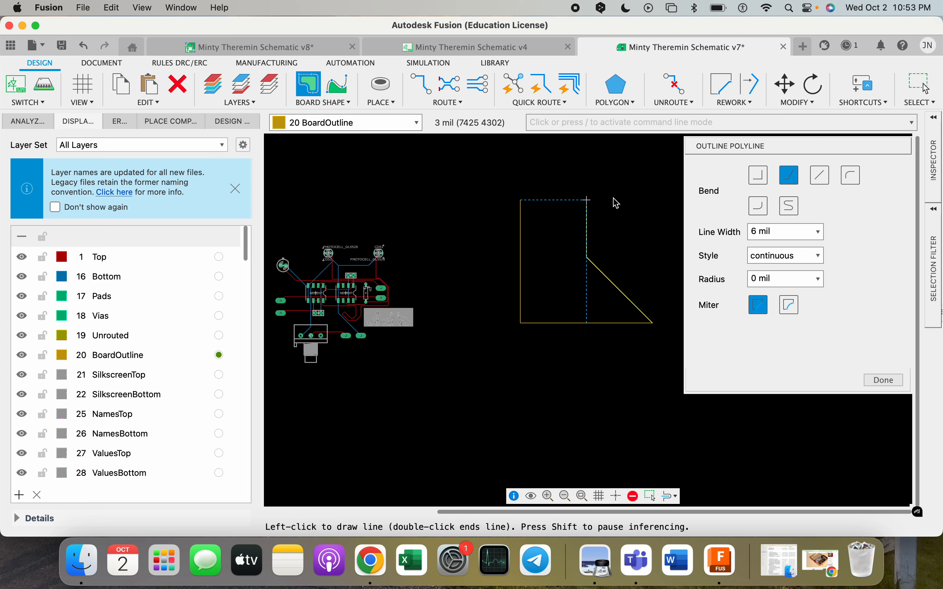
pyautogui.click(521, 200)
pyautogui.scroll(-3, 641, 205)
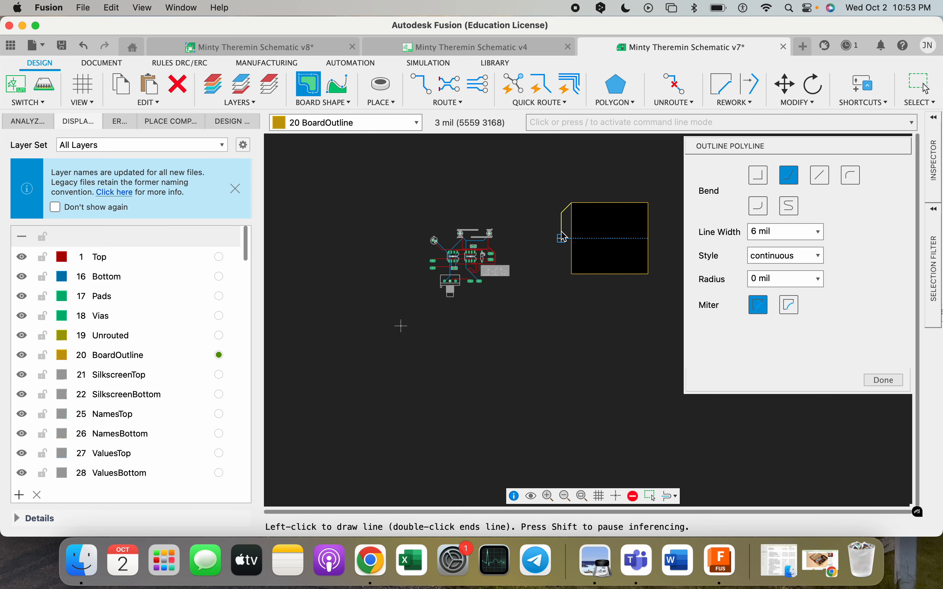
pyautogui.press('Escape')
pyautogui.press('Escape')
# Try to move all routed components and traces together into the new rectangular board outline
pyautogui.moveTo(415, 209); pyautogui.dragTo(545, 353)
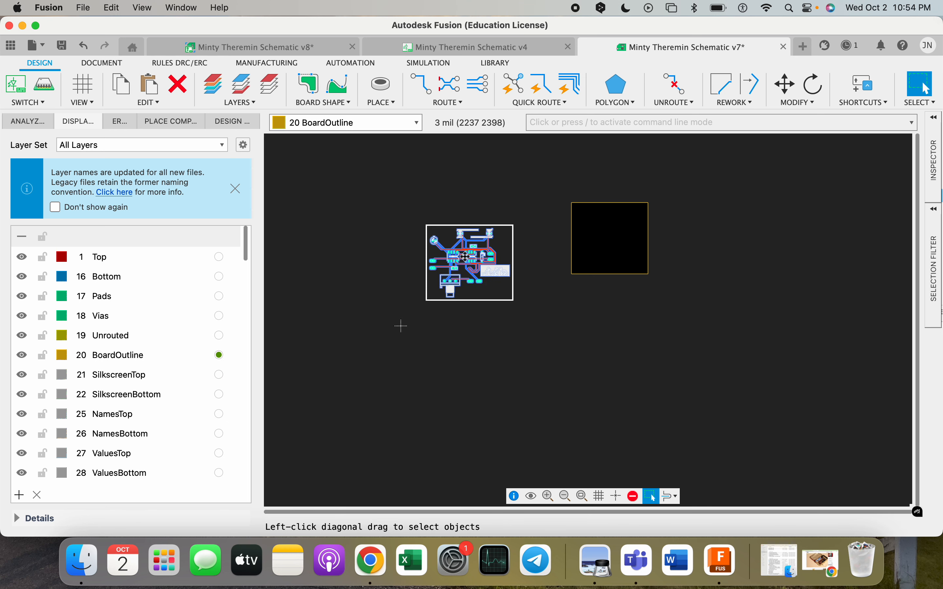
pyautogui.press('m')
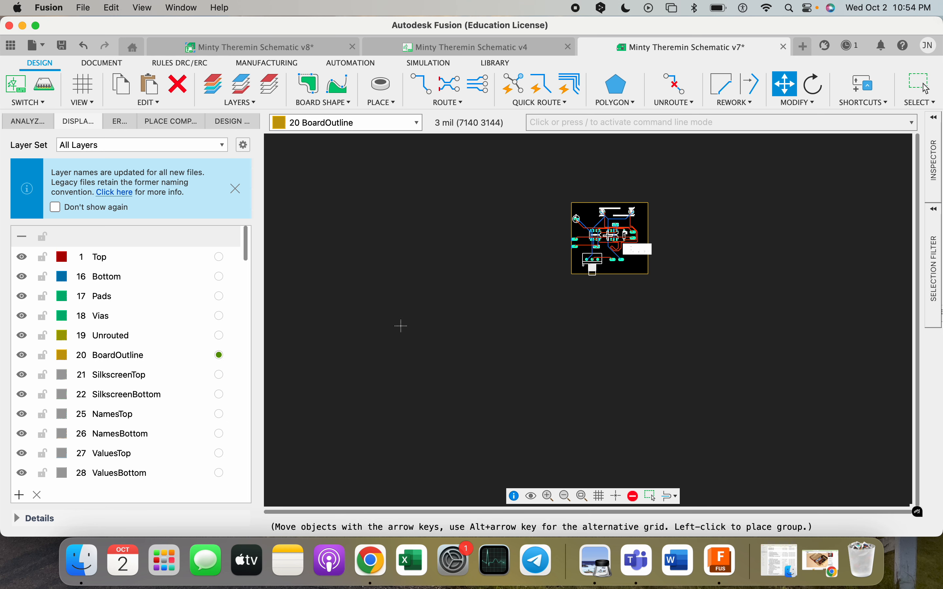
pyautogui.press('Escape')
pyautogui.press('Escape')
# Delete the new rectangular board outline beside the routed components
pyautogui.moveTo(682, 312); pyautogui.dragTo(553, 195)
pyautogui.press('Delete')
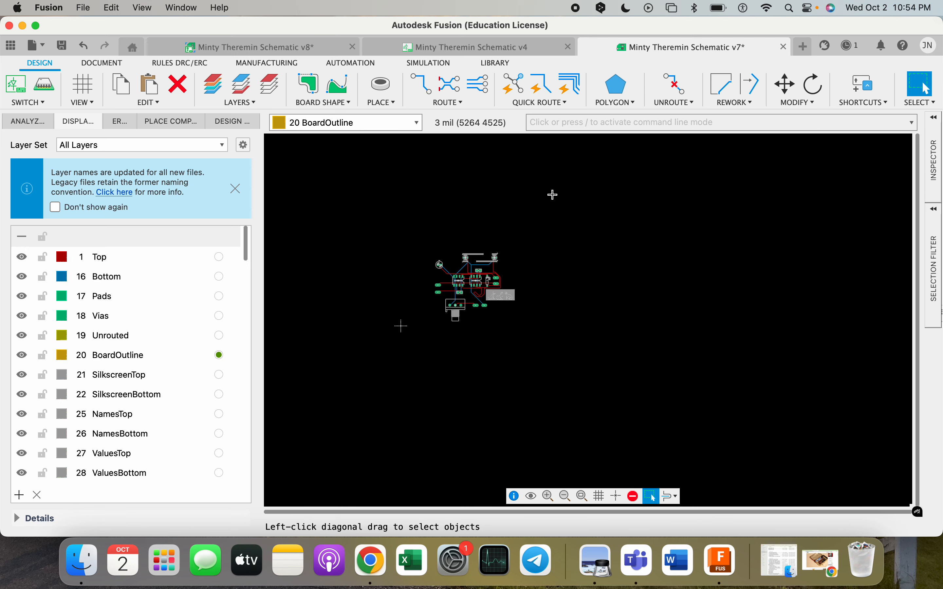
pyautogui.scroll(2, 431, 262)
pyautogui.scroll(2, 541, 306)
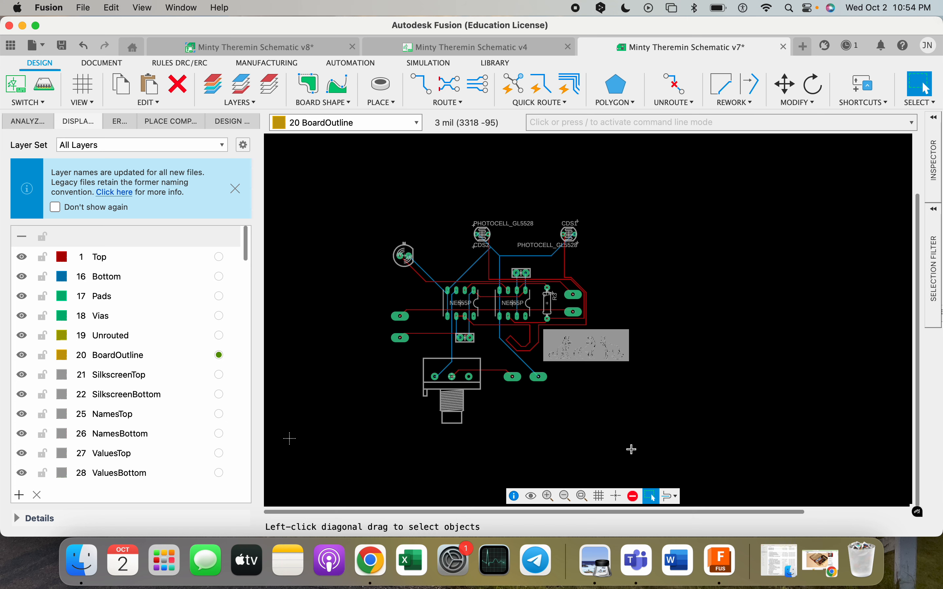
pyautogui.scroll(-3, 576, 350)
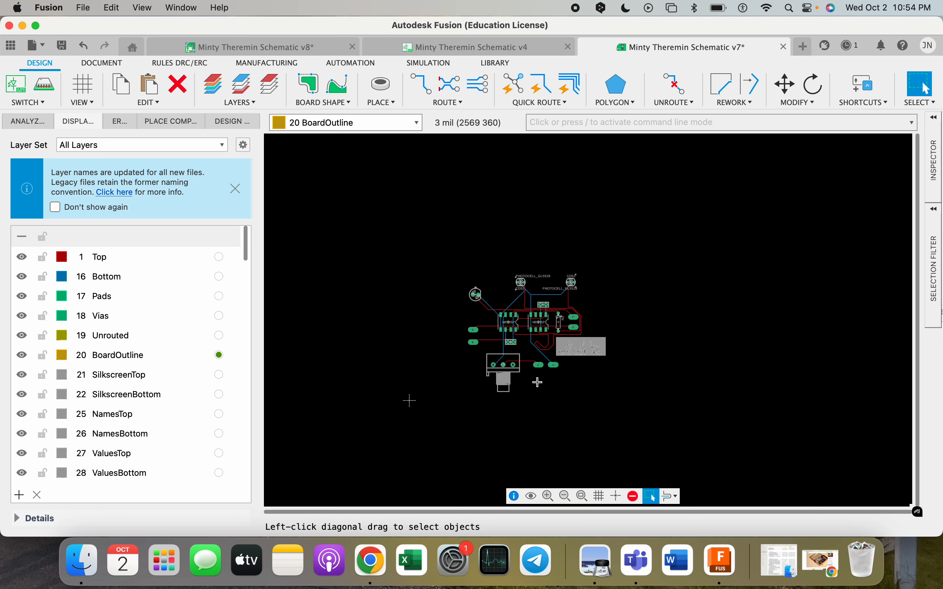
# Copy the complete NE555P circuit in the schematic and paste the duplicate beside the original
pyautogui.click(507, 47)
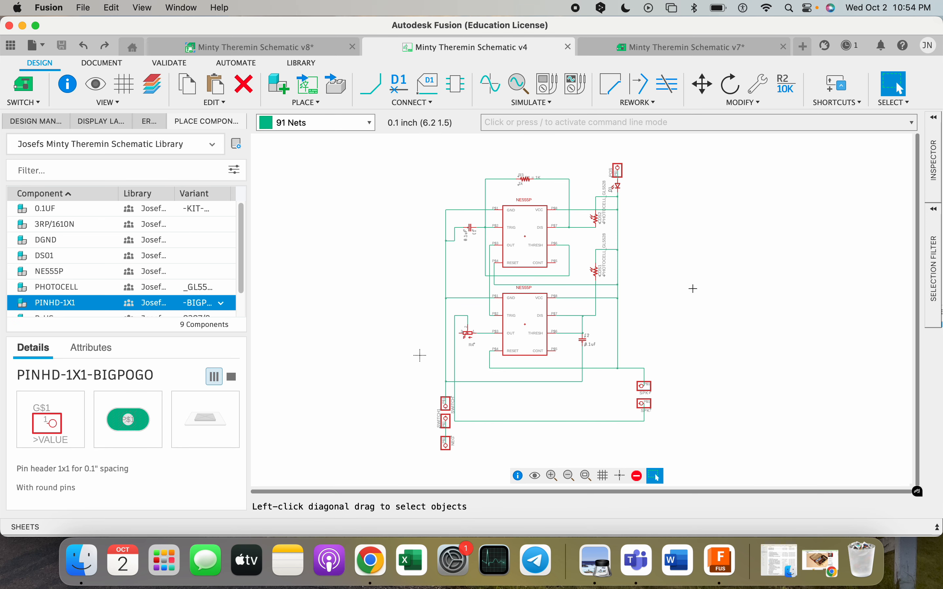
pyautogui.scroll(-3, 695, 286)
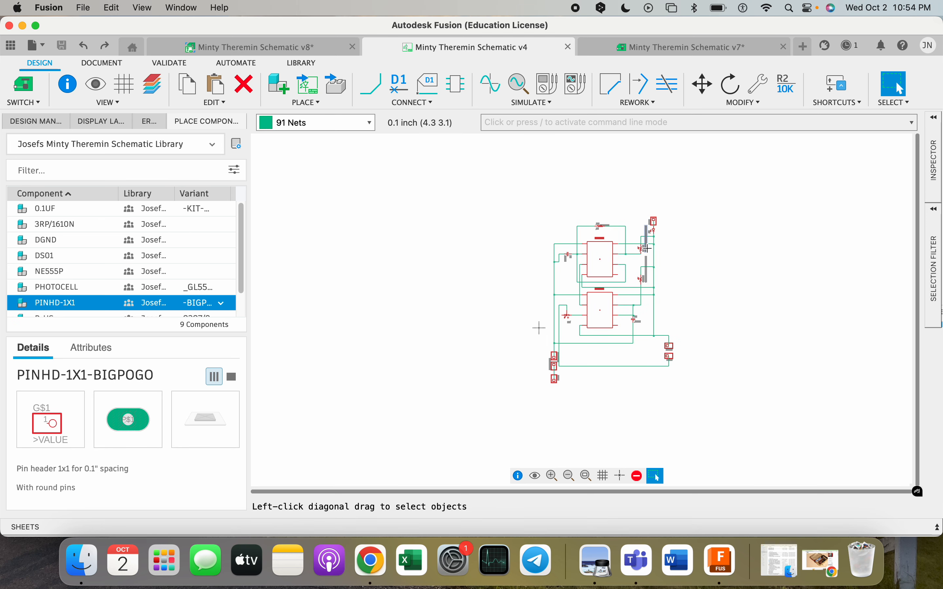
pyautogui.moveTo(527, 200); pyautogui.dragTo(718, 420)
pyautogui.press('super+c')
pyautogui.press('super+v')
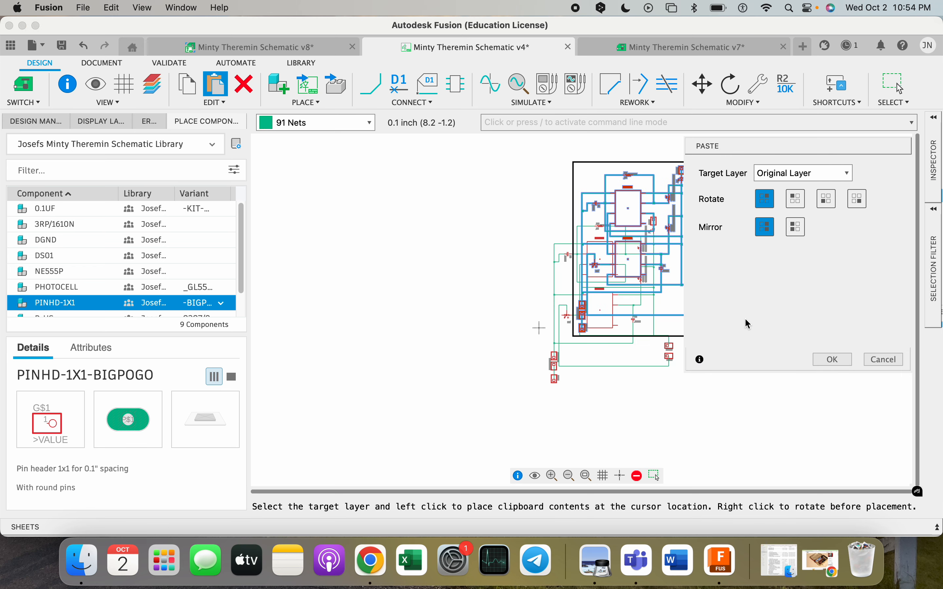
pyautogui.scroll(-5, 468, 347)
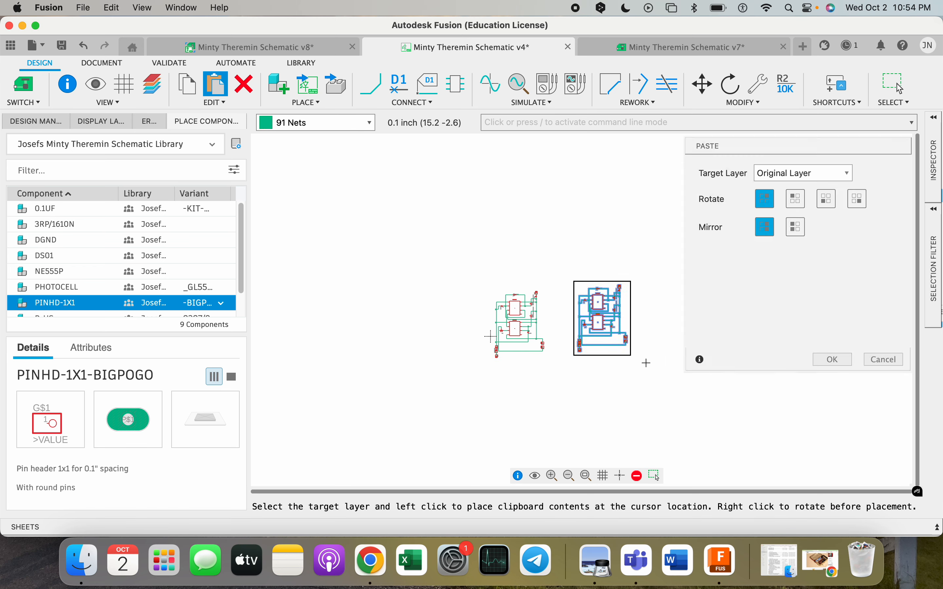
pyautogui.click(646, 364)
# Return to the PCB layout and examine the unplaced components of the pasted circuit and their unrouted connections
pyautogui.click(20, 99)
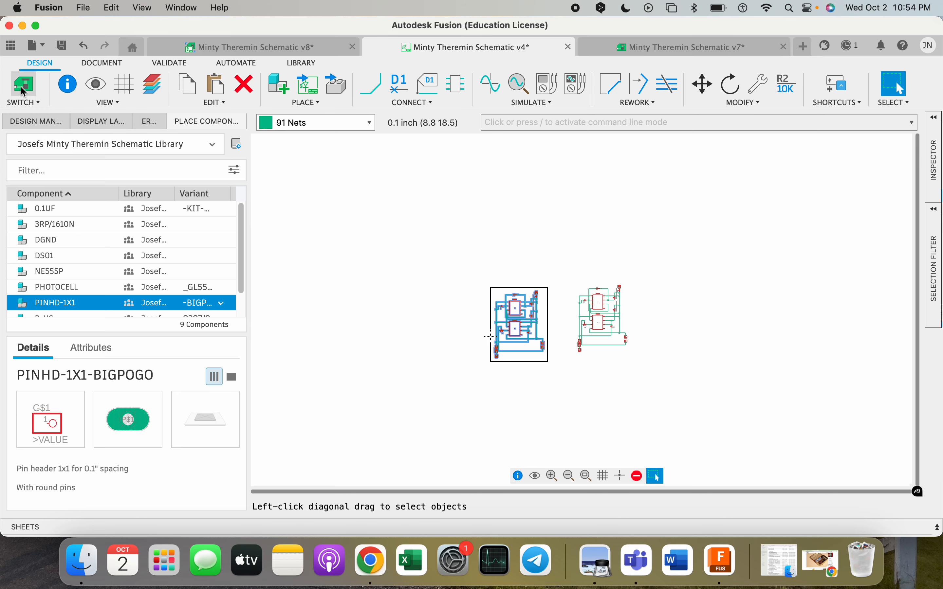
pyautogui.scroll(-2, 393, 240)
pyautogui.scroll(5, 393, 400)
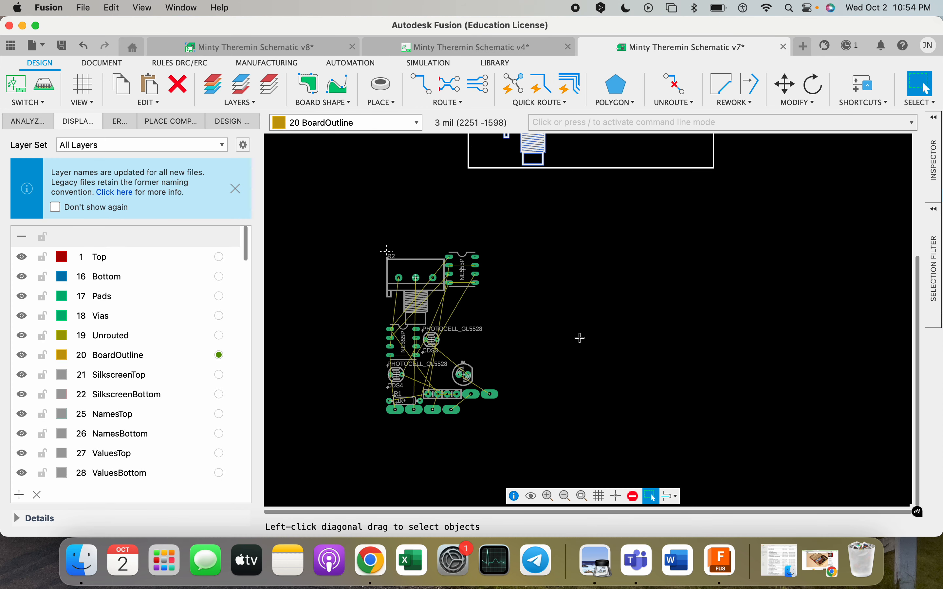
pyautogui.scroll(2, 432, 332)
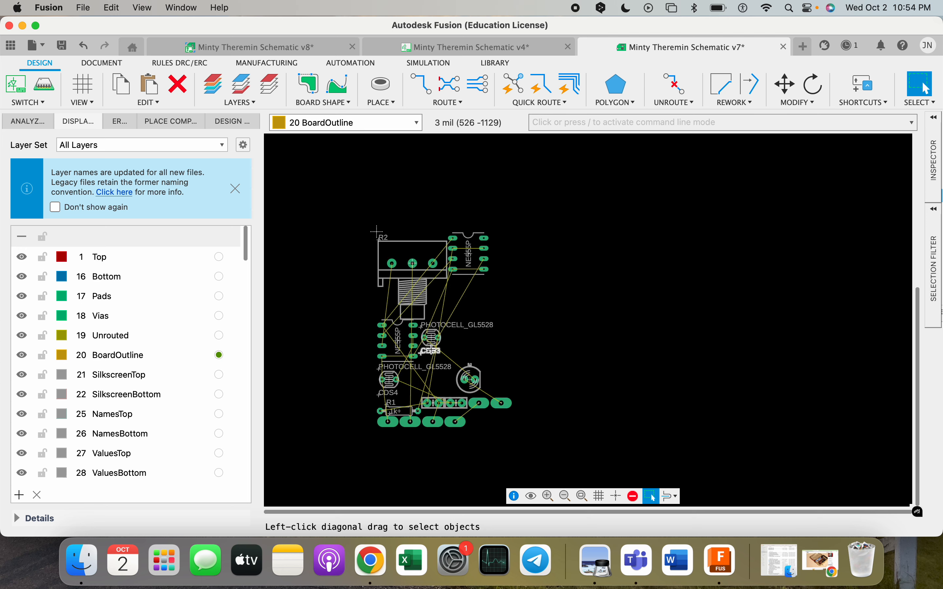
pyautogui.scroll(-2, 439, 332)
pyautogui.scroll(3, 455, 356)
pyautogui.scroll(-1, 455, 356)
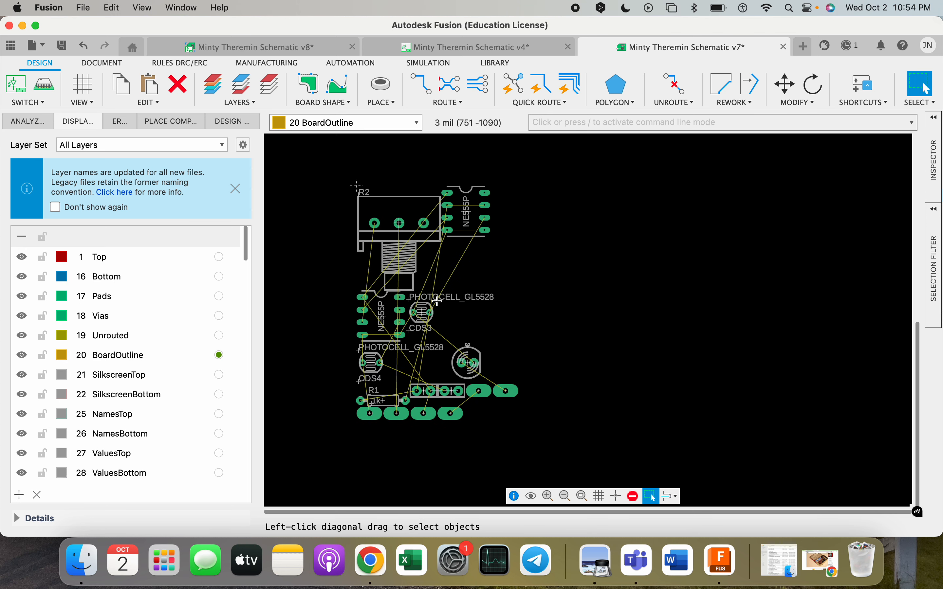
# Move potentiometer R2 well clear of the chips and place the loose NE555P directly above the other NE555P
pyautogui.moveTo(400, 223); pyautogui.dragTo(583, 246)
pyautogui.moveTo(464, 213); pyautogui.dragTo(381, 247)
pyautogui.scroll(-3, 546, 245)
pyautogui.scroll(4, 421, 344)
pyautogui.moveTo(563, 217); pyautogui.dragTo(586, 213)
# Move photocell CDS4 to the left side of the lower NE555P and rotate it 90 degrees
pyautogui.moveTo(452, 270); pyautogui.dragTo(406, 217)
pyautogui.click(407, 216)
pyautogui.rightClick(407, 216)
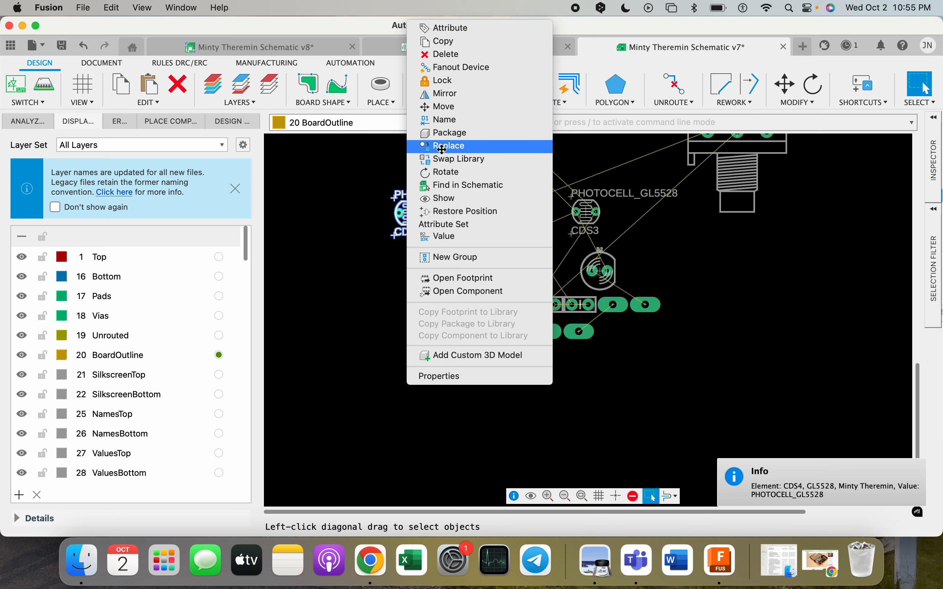
pyautogui.click(444, 171)
pyautogui.moveTo(428, 219); pyautogui.dragTo(415, 207)
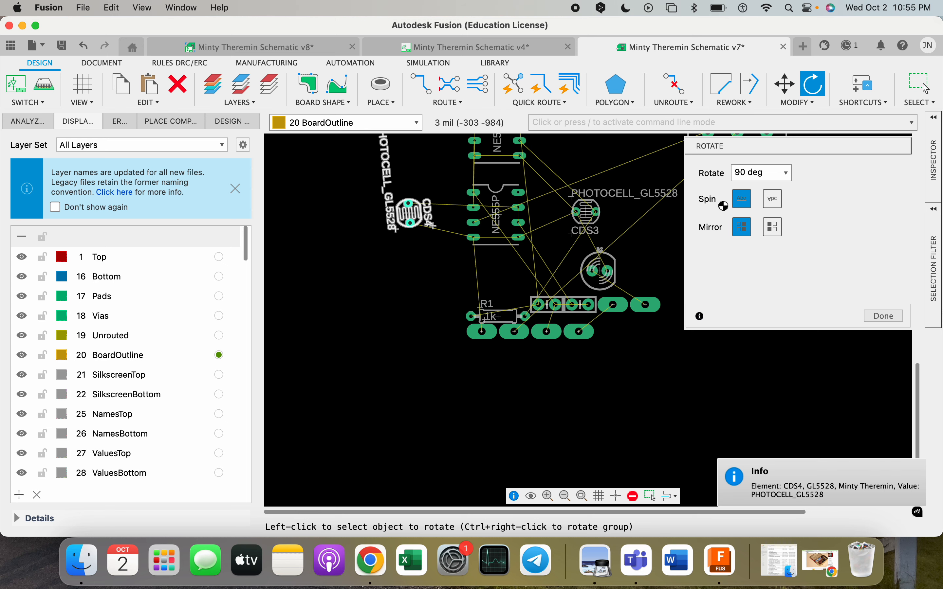
pyautogui.press('super+z')
# Move photocell CDS3 to the right side of the upper NE555P and rotate it 90 degrees
pyautogui.scroll(-3, 476, 288)
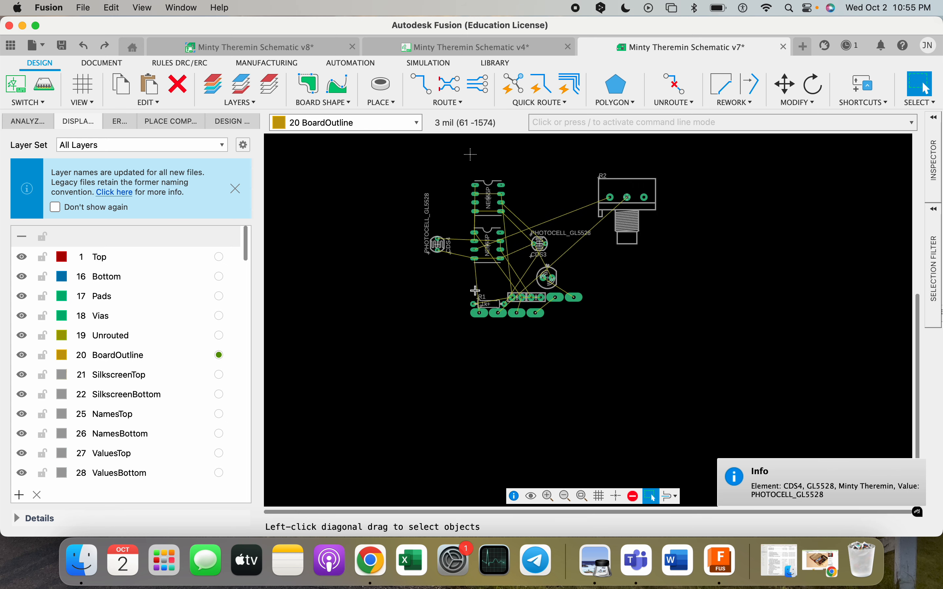
pyautogui.scroll(3, 509, 225)
pyautogui.scroll(-2, 478, 389)
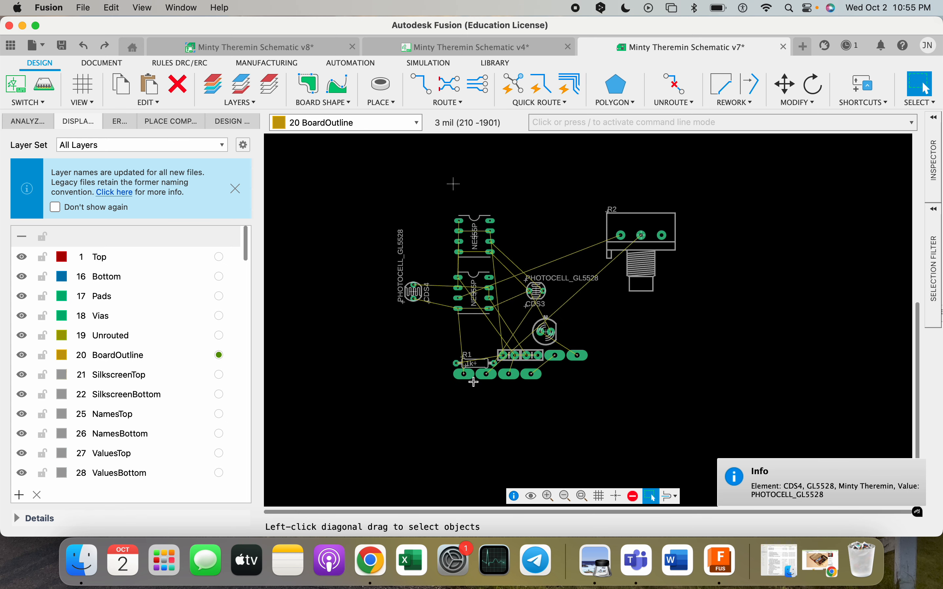
pyautogui.scroll(6, 506, 391)
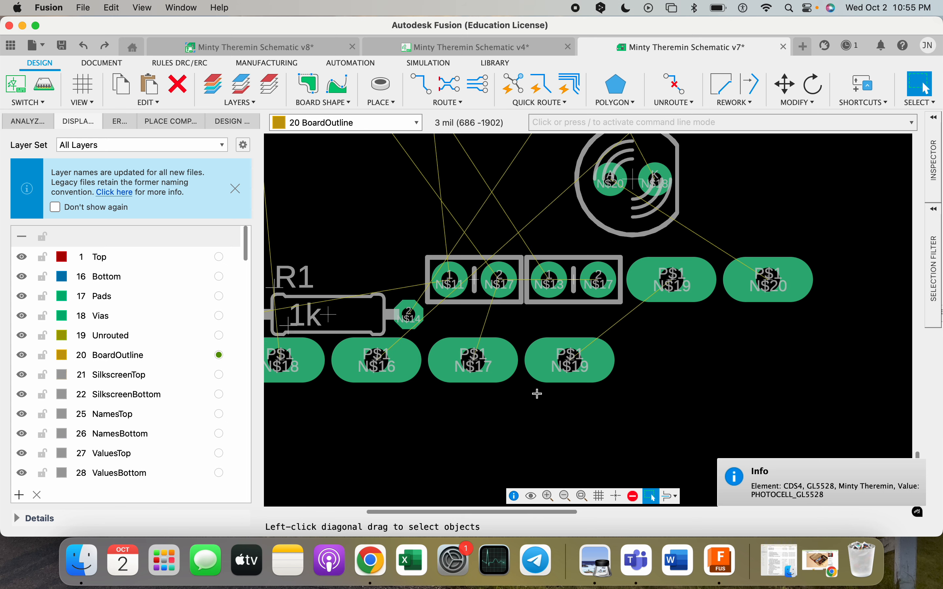
pyautogui.scroll(-5, 538, 392)
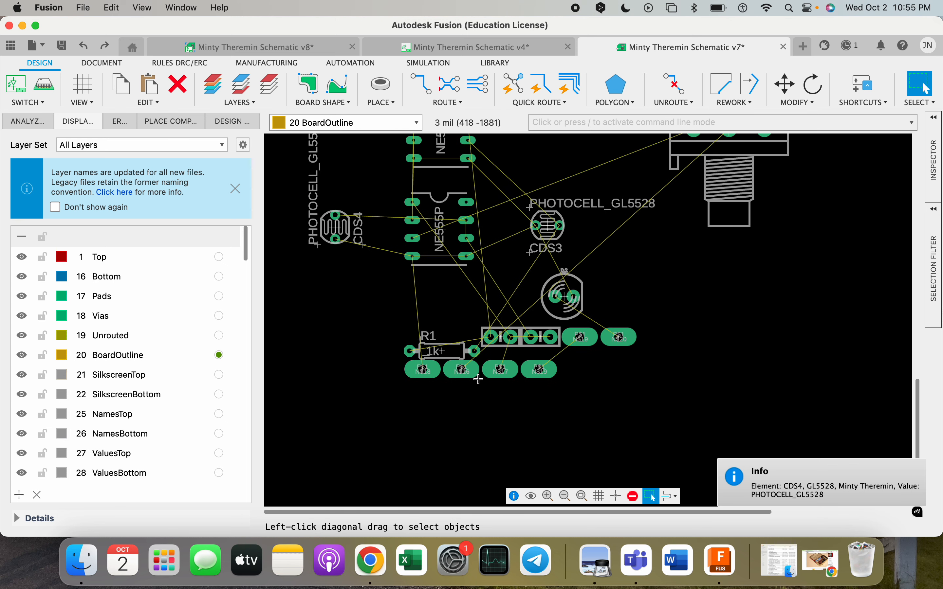
pyautogui.moveTo(553, 249); pyautogui.dragTo(532, 216)
pyautogui.click(533, 217)
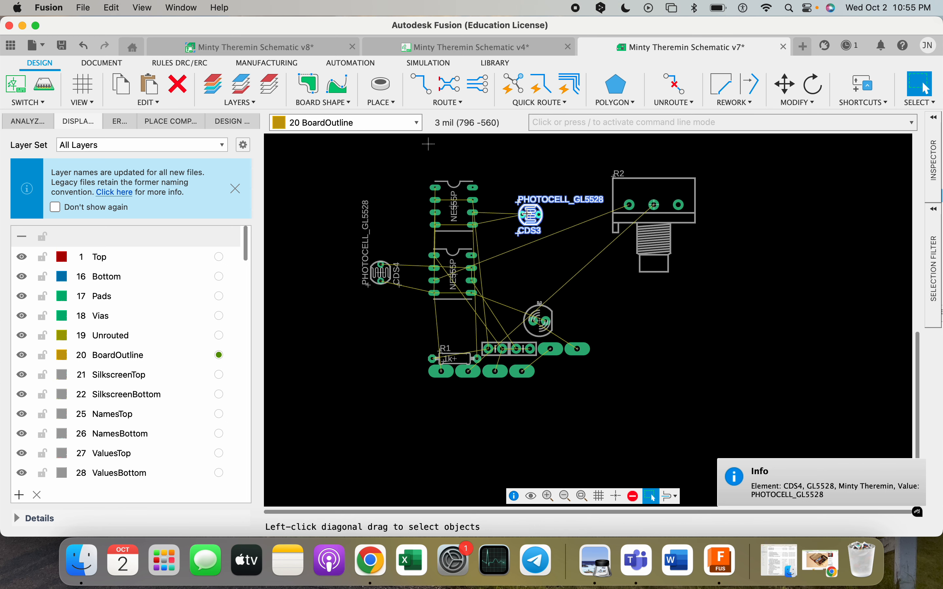
pyautogui.rightClick(531, 213)
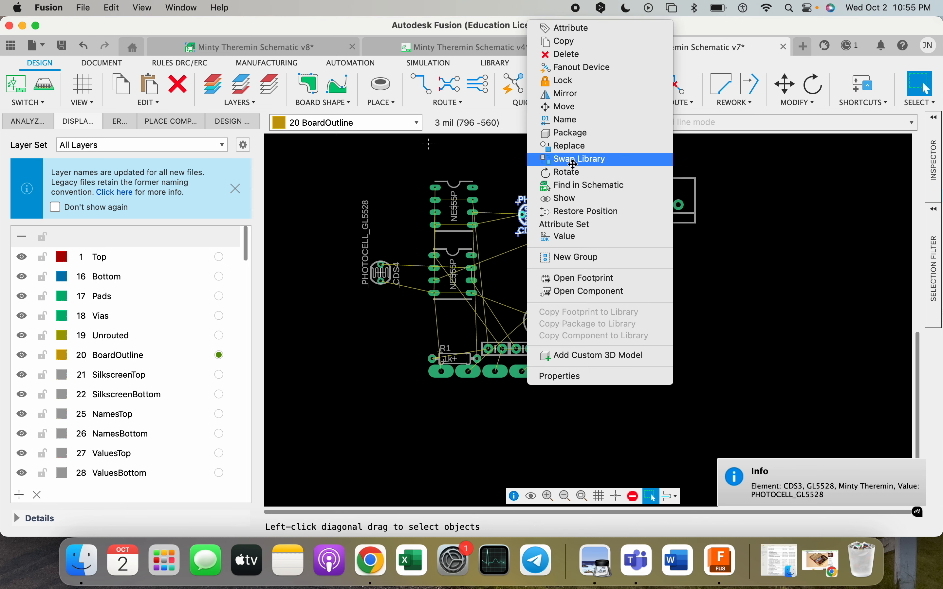
pyautogui.click(565, 172)
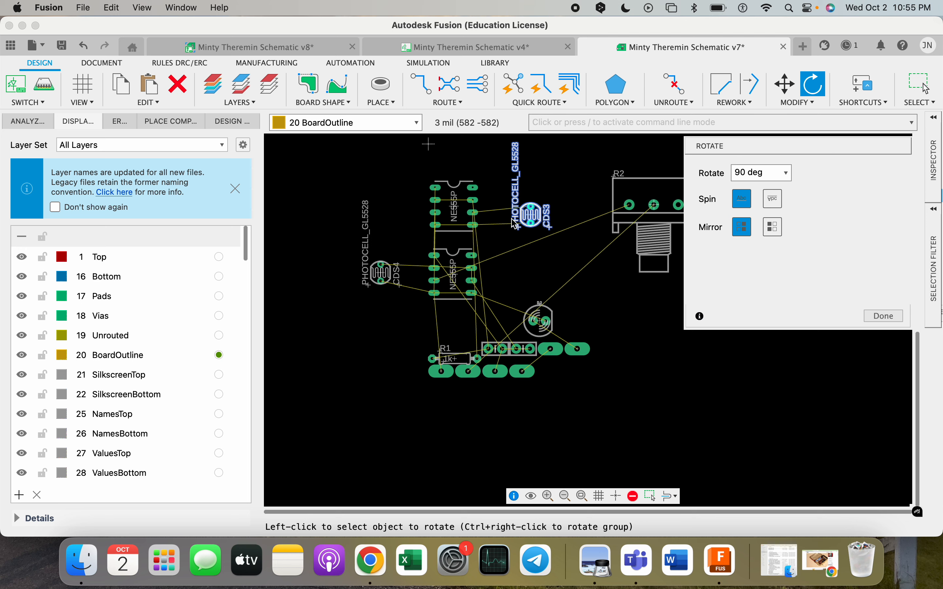
pyautogui.moveTo(654, 229); pyautogui.dragTo(551, 352)
pyautogui.press('Escape')
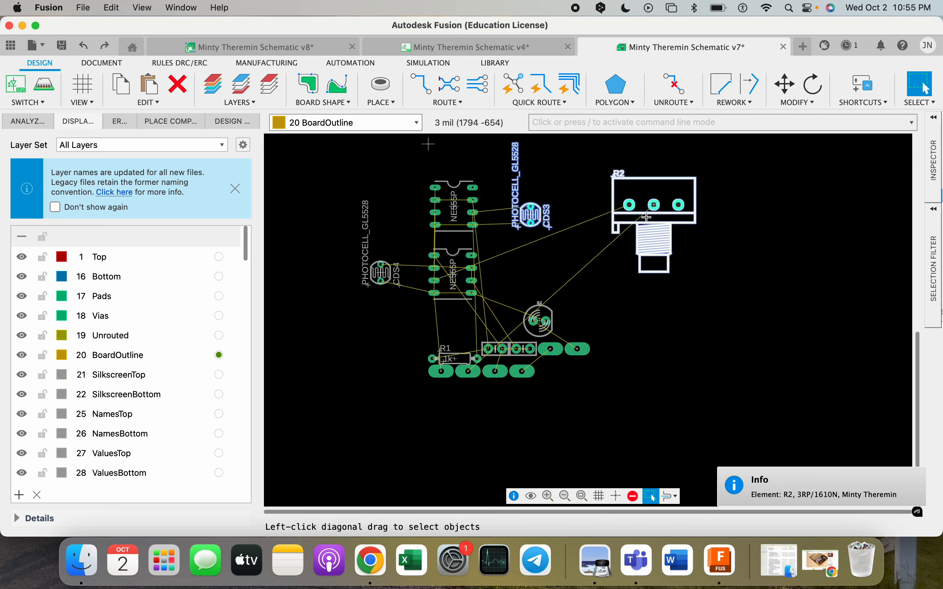
# Move potentiometer R2 to the lower left of the lower NE555P, below photocell CDS4
pyautogui.moveTo(665, 182); pyautogui.dragTo(370, 338)
pyautogui.click(370, 338)
pyautogui.press('Escape')
pyautogui.scroll(-2, 420, 456)
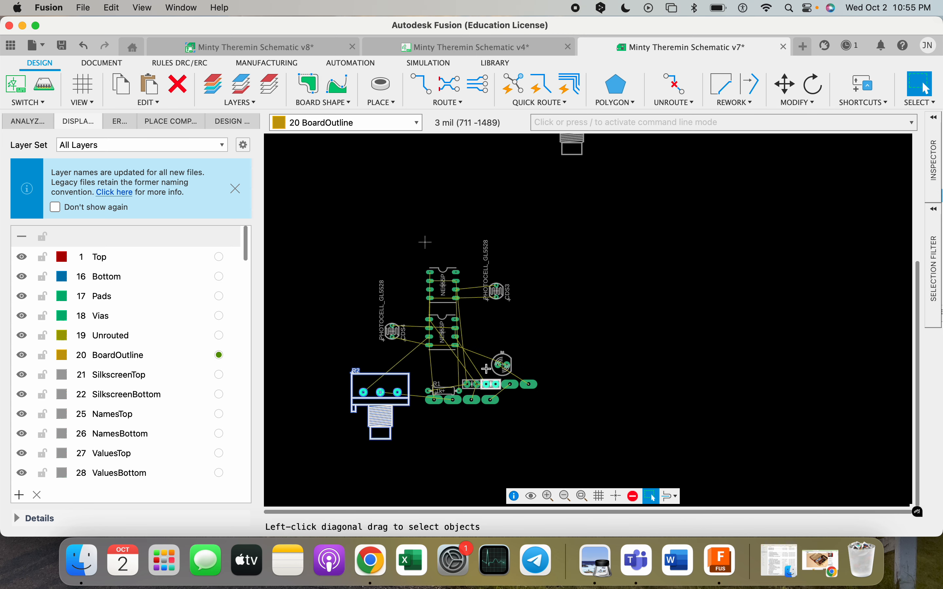
pyautogui.scroll(1, 459, 433)
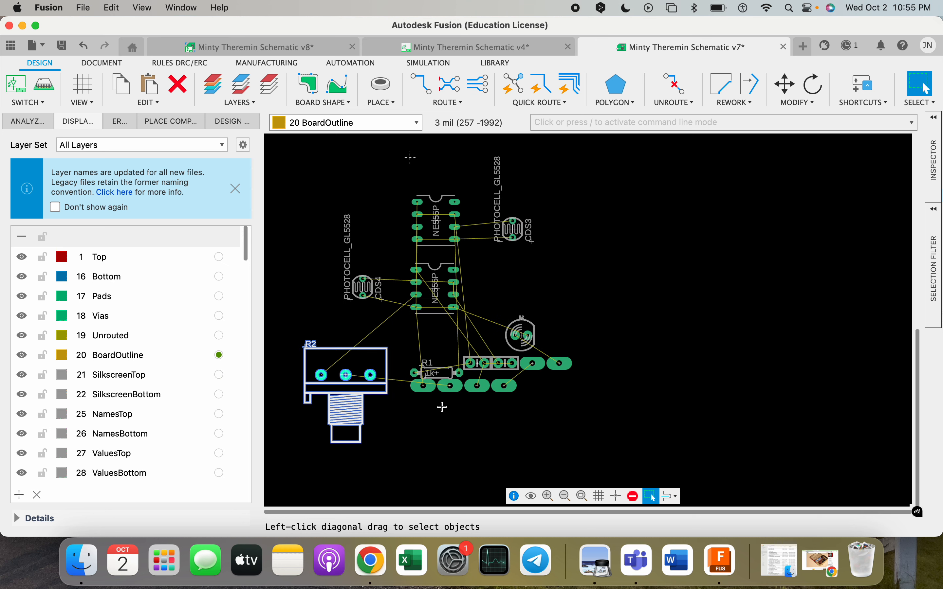
# Place the round D2 component between potentiometer R2 and resistor R1
pyautogui.scroll(-1, 441, 407)
pyautogui.scroll(2, 413, 239)
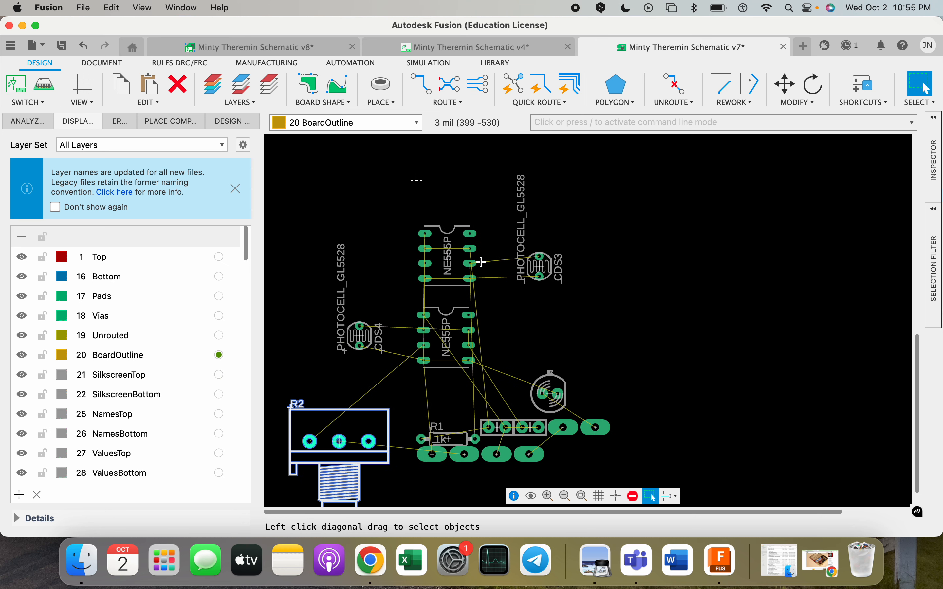
pyautogui.click(553, 396)
pyautogui.moveTo(552, 395); pyautogui.dragTo(428, 394)
pyautogui.scroll(-3, 535, 410)
pyautogui.scroll(2, 507, 387)
pyautogui.moveTo(545, 379); pyautogui.dragTo(494, 397)
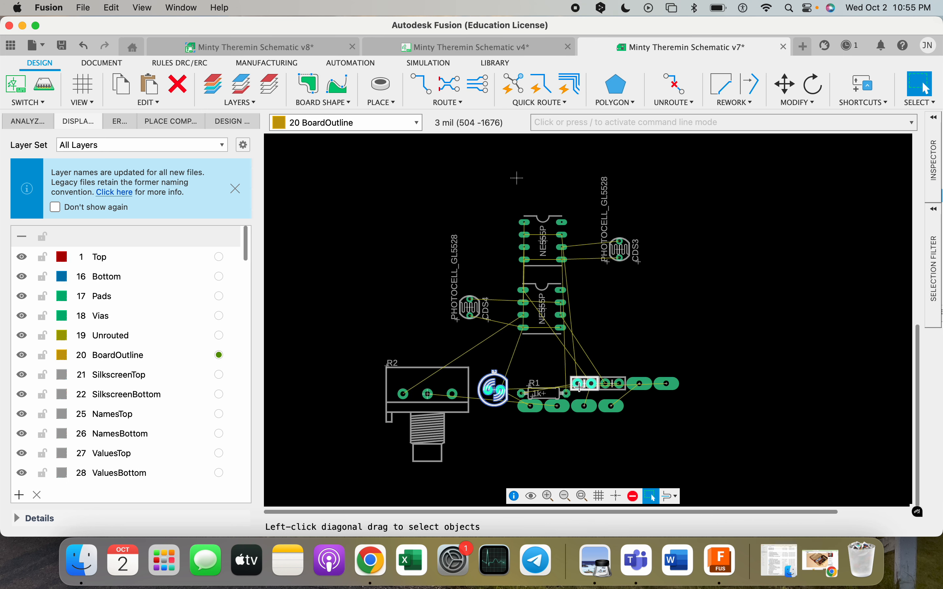
# Move the 1k resistor R1 directly above the upper NE555P
pyautogui.scroll(1, 579, 387)
pyautogui.scroll(-1, 508, 395)
pyautogui.click(527, 393)
pyautogui.click(527, 369)
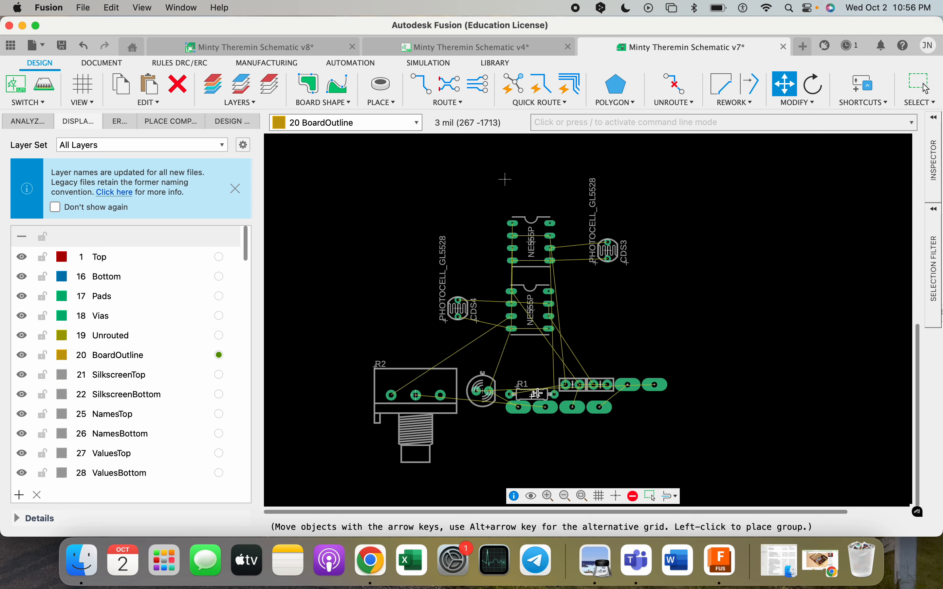
pyautogui.click(537, 394)
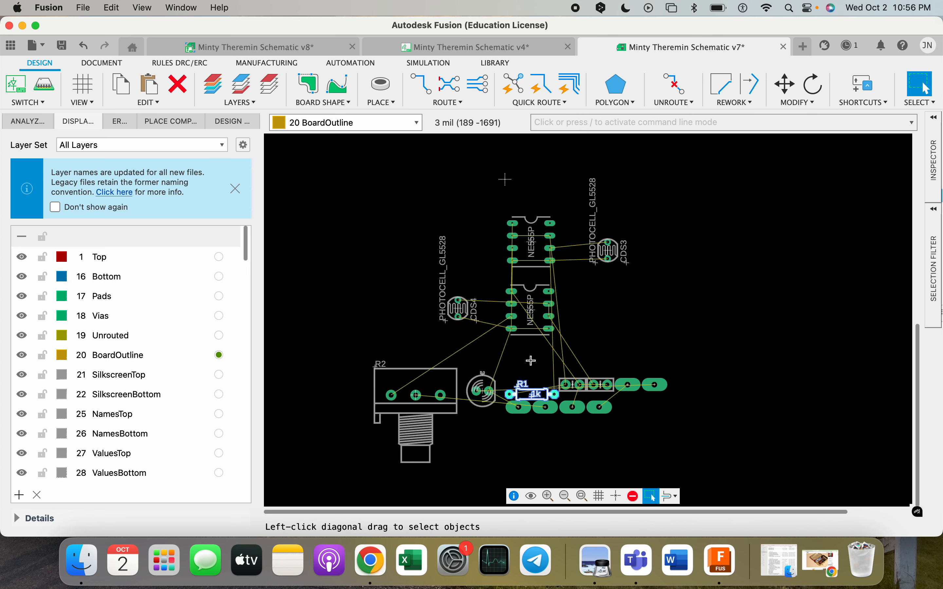
pyautogui.press('m')
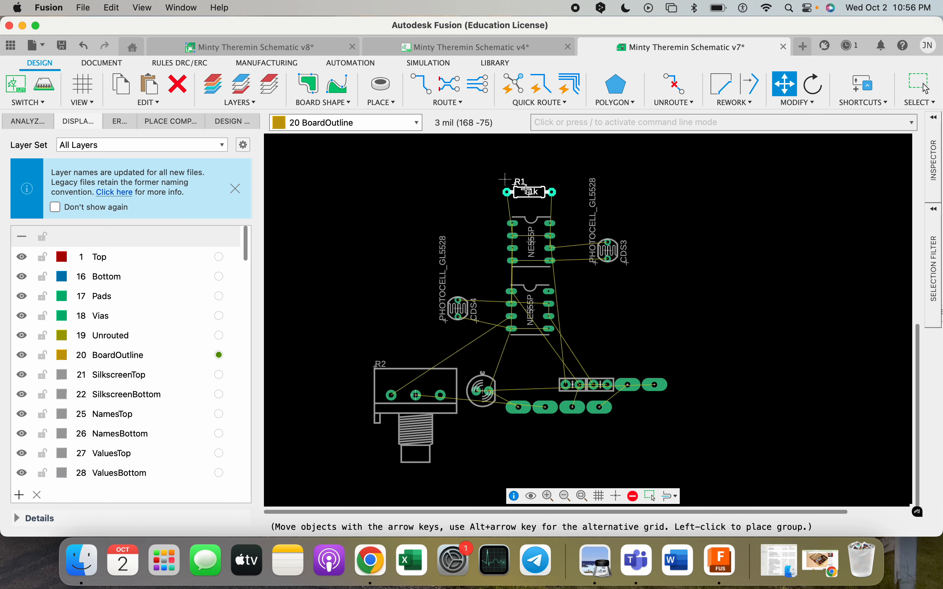
pyautogui.click(926, 89)
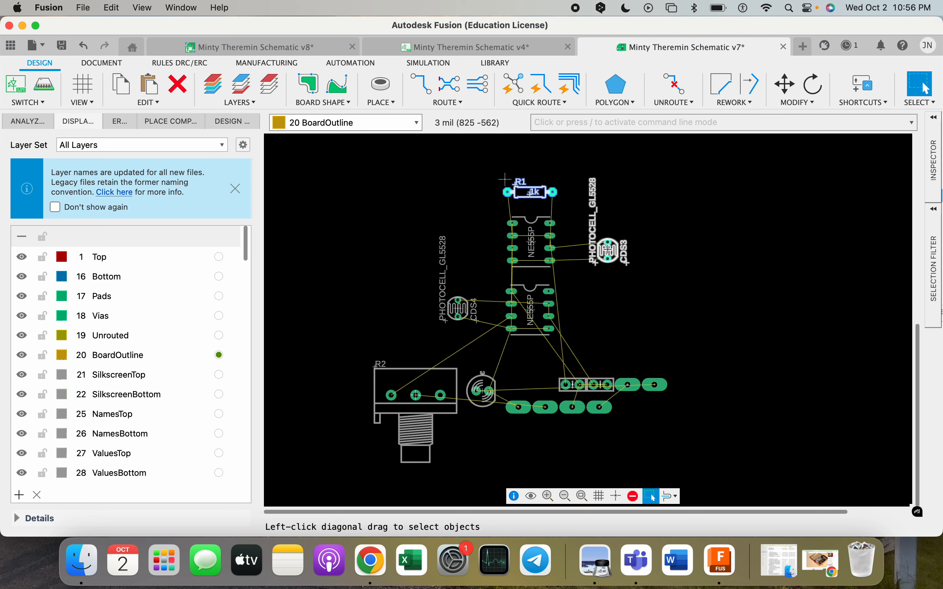
# Move photocell CDS3 to the left side of the upper NE555P and shift CDS4 slightly down beneath it
pyautogui.moveTo(609, 250); pyautogui.dragTo(458, 250)
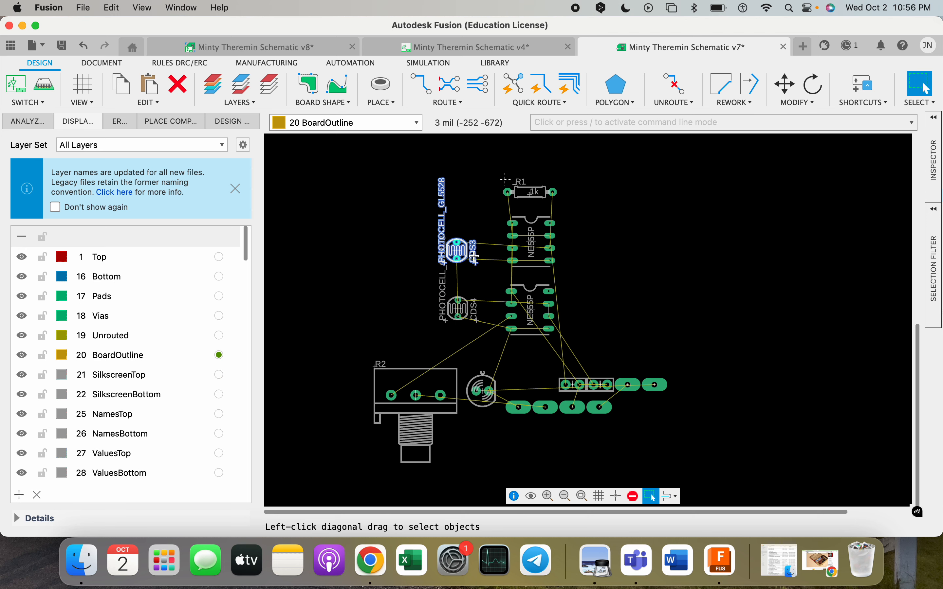
pyautogui.scroll(3, 463, 232)
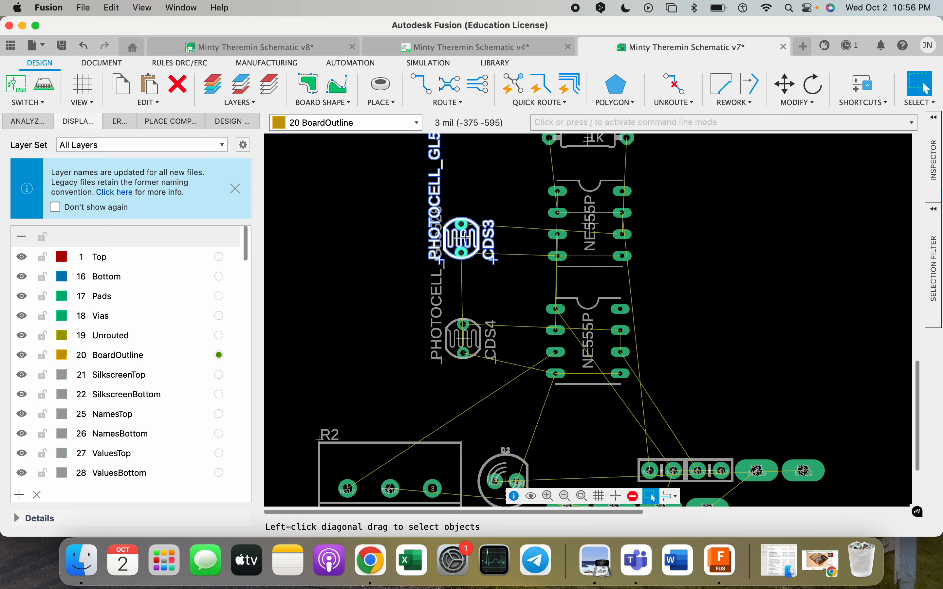
pyautogui.scroll(-3, 458, 243)
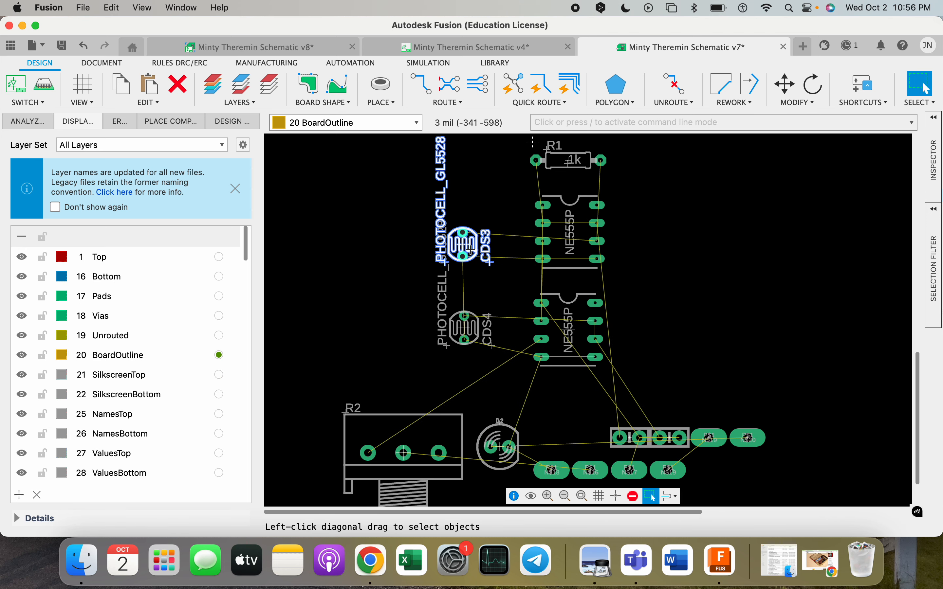
pyautogui.moveTo(470, 328); pyautogui.dragTo(471, 336)
pyautogui.click(925, 89)
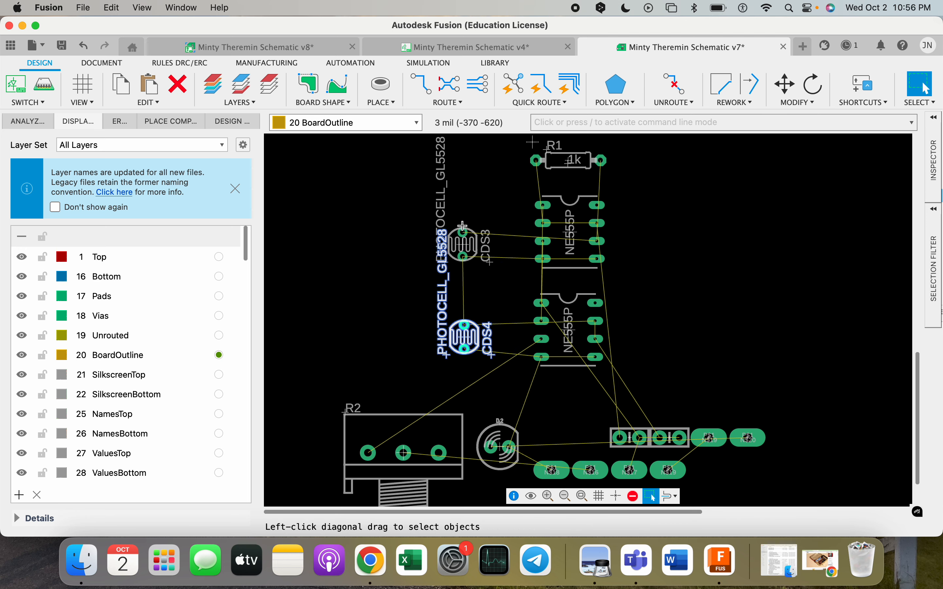
# Place one two-pin capacitor to the right of the upper NE555P and the other to the right of the lower NE555P
pyautogui.scroll(-2, 466, 269)
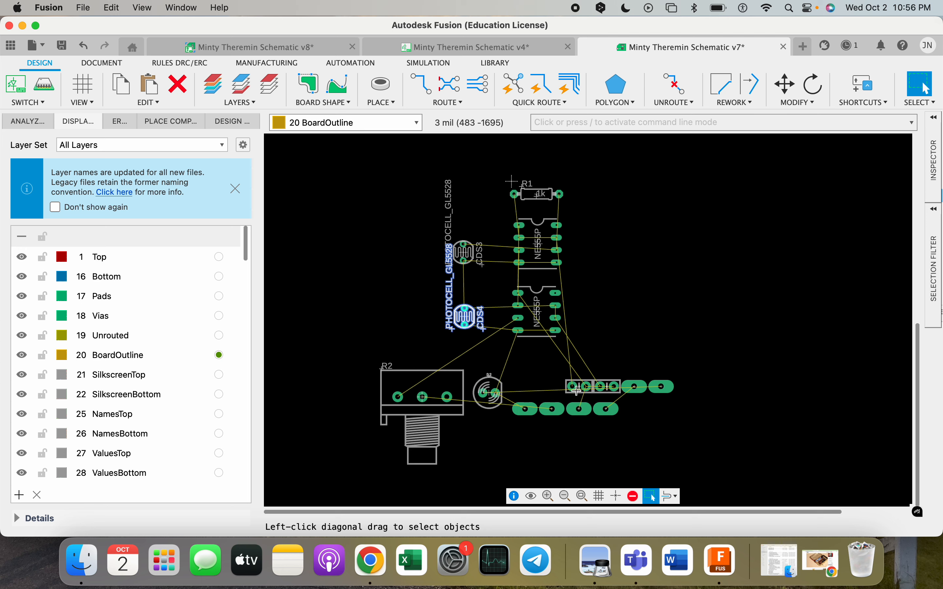
pyautogui.moveTo(580, 389); pyautogui.dragTo(606, 231)
pyautogui.click(926, 88)
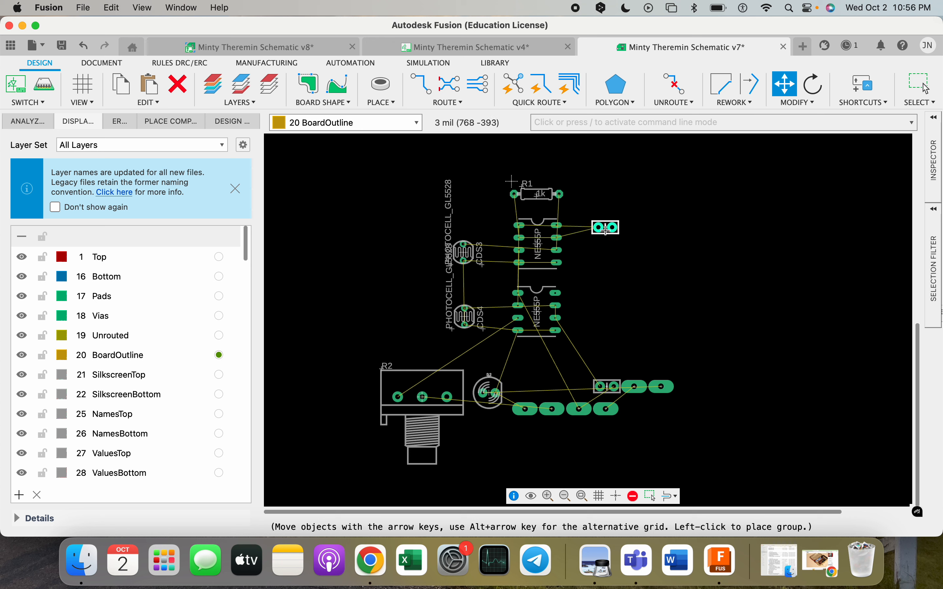
pyautogui.click(603, 234)
pyautogui.moveTo(606, 387); pyautogui.dragTo(597, 302)
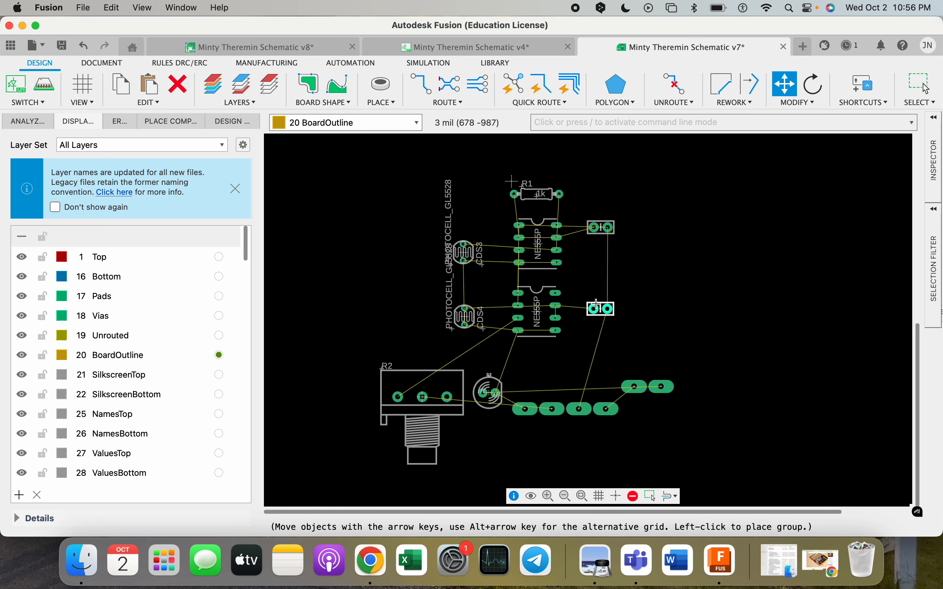
pyautogui.click(596, 303)
pyautogui.press('Escape')
# Move the N$18 and N$16 pogo pads below D2, with the N$16 pad nearer to potentiometer R2
pyautogui.scroll(6, 655, 389)
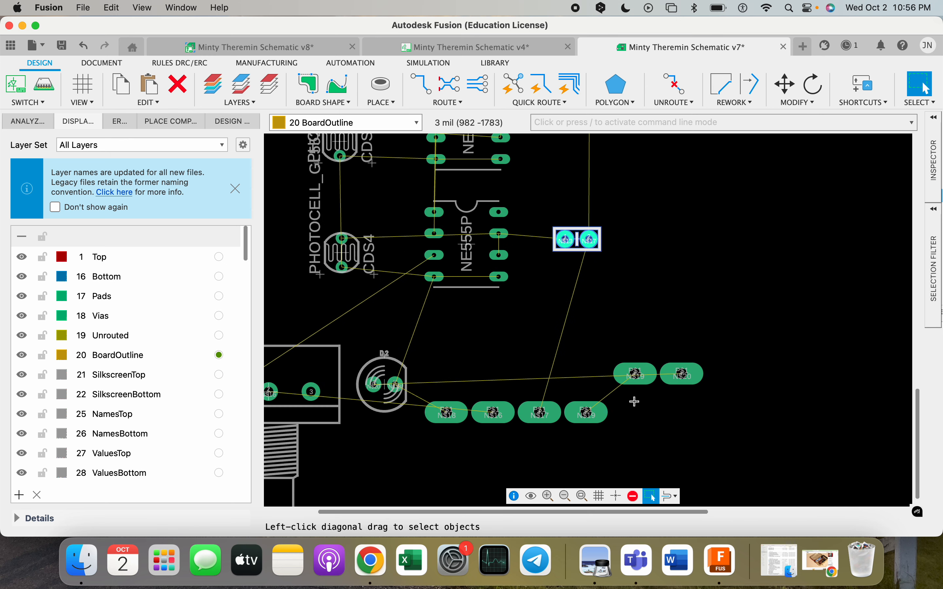
pyautogui.scroll(-3, 639, 353)
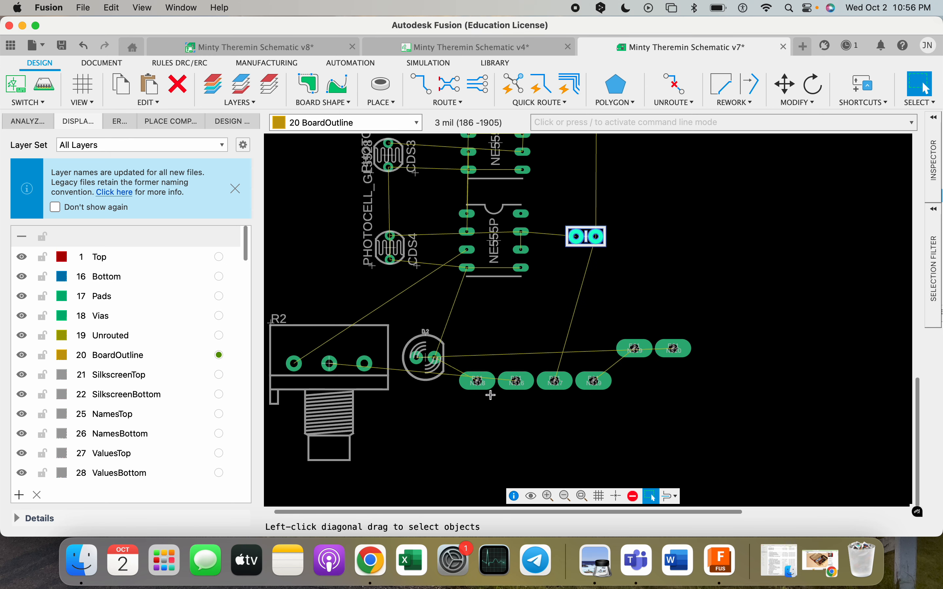
pyautogui.moveTo(469, 404); pyautogui.dragTo(443, 428)
pyautogui.moveTo(527, 386); pyautogui.dragTo(455, 406)
pyautogui.scroll(-3, 570, 417)
pyautogui.scroll(4, 501, 439)
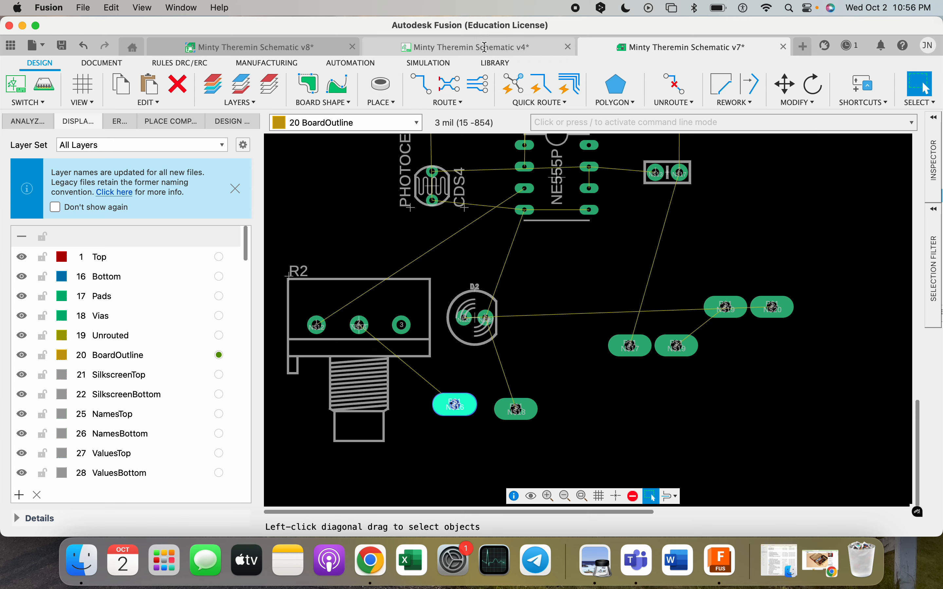
# Check the duplicated circuit's pin headers in the schematic and align the N$18 pad level with the N$16 pad on the PCB
pyautogui.click(462, 47)
pyautogui.scroll(10, 584, 361)
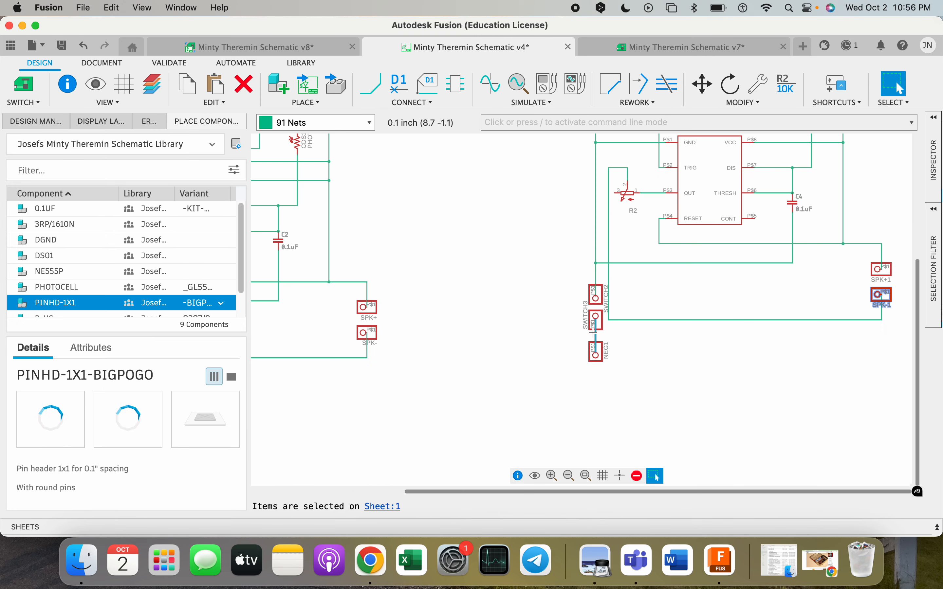
pyautogui.click(622, 125)
pyautogui.click(643, 47)
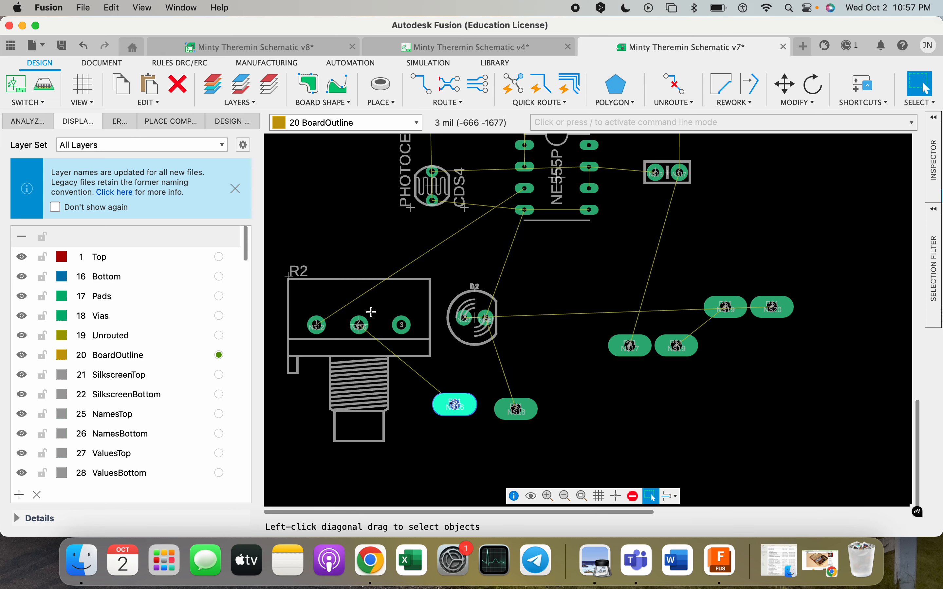
pyautogui.scroll(-2, 371, 312)
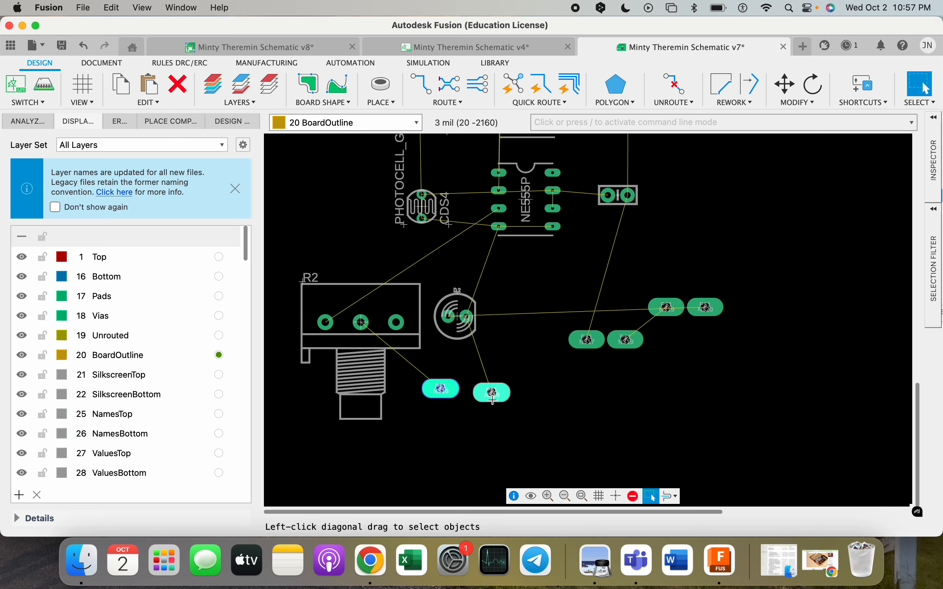
pyautogui.moveTo(481, 395); pyautogui.dragTo(482, 392)
pyautogui.press('Escape')
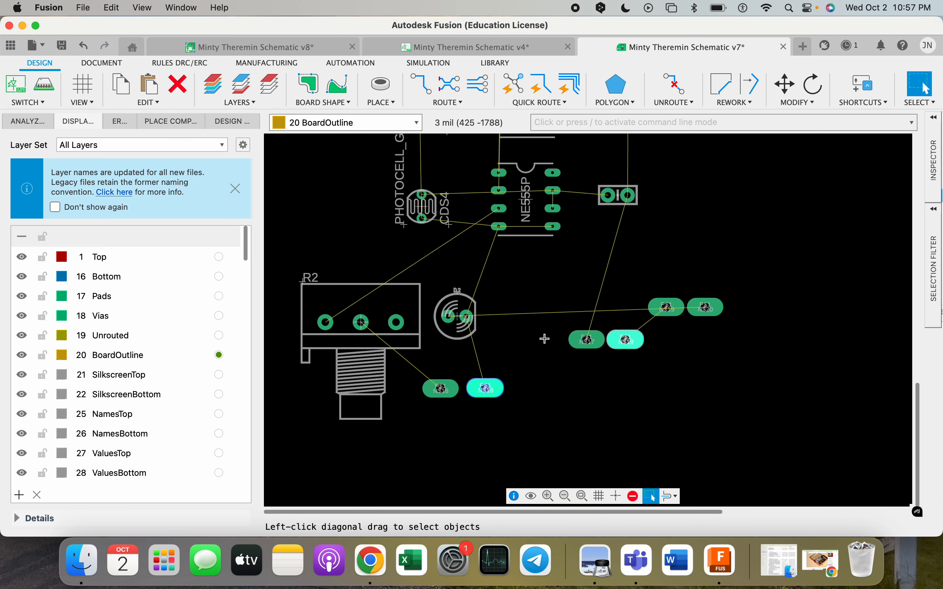
# Examine the switch, NEG1 and speaker pin connections of the duplicated circuit in the schematic and return to the PCB layout
pyautogui.click(509, 49)
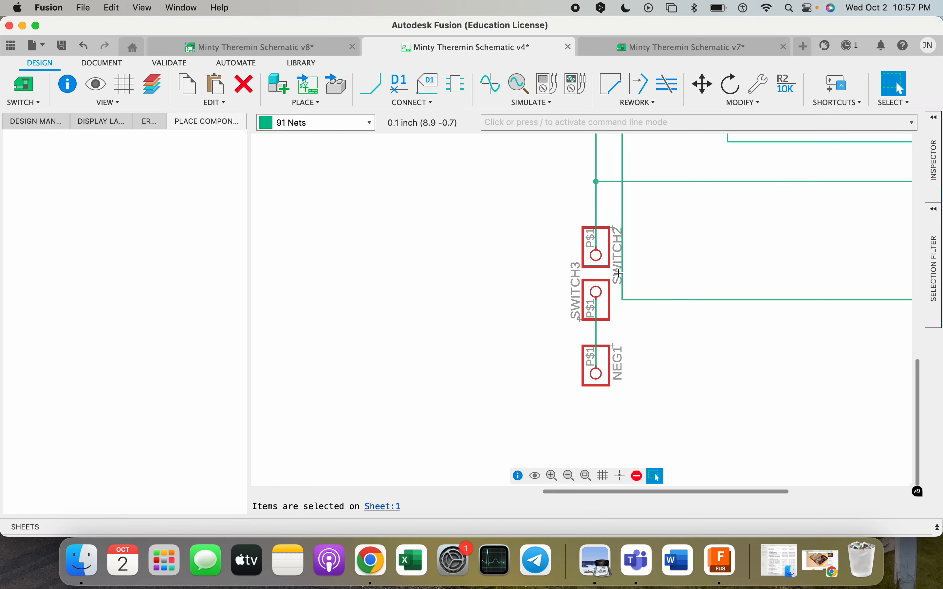
pyautogui.scroll(-5, 558, 290)
pyautogui.scroll(1, 588, 253)
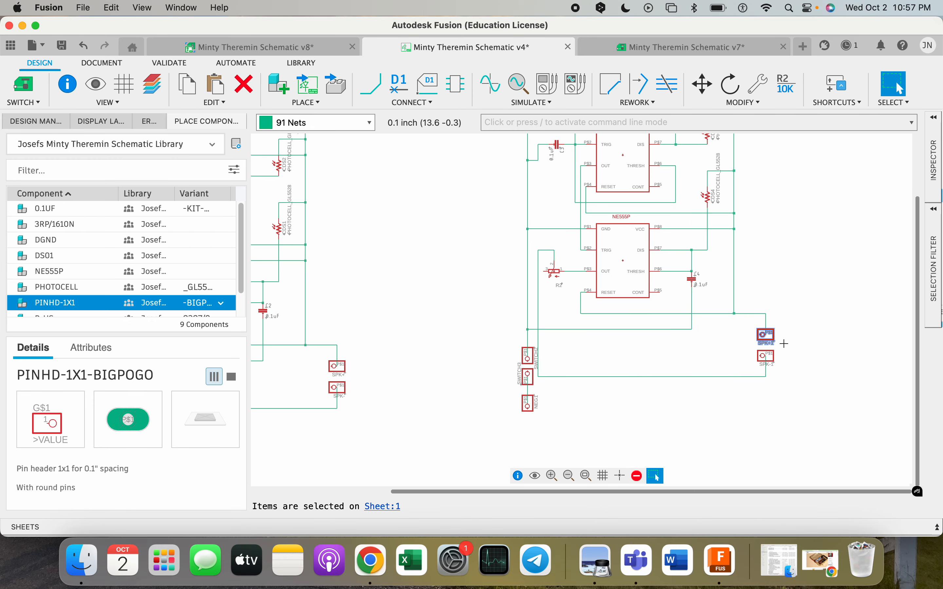
pyautogui.click(639, 47)
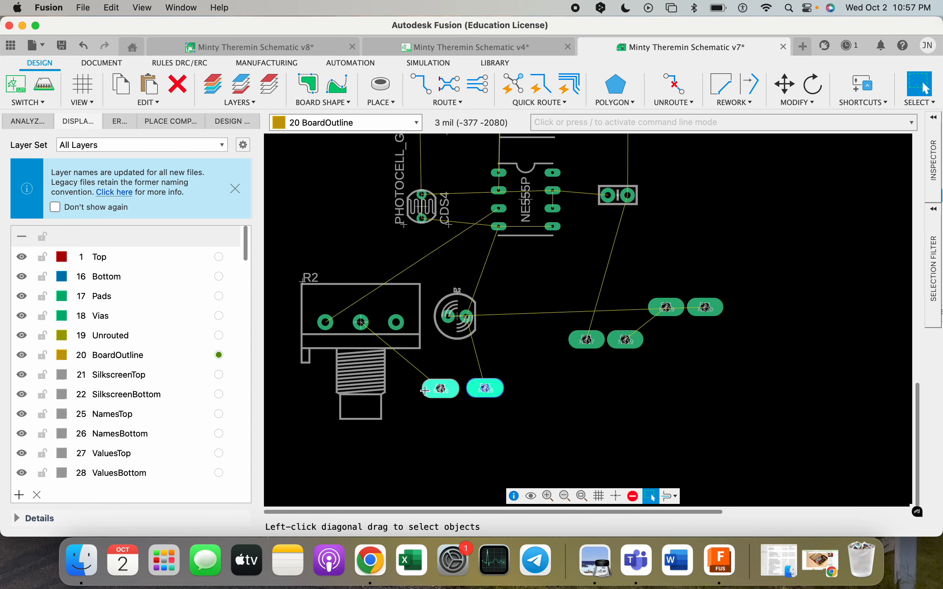
# Fine-adjust the N$16 and N$18 pads below D2 so they sit level with a slightly wider gap
pyautogui.press('m')
pyautogui.click(435, 392)
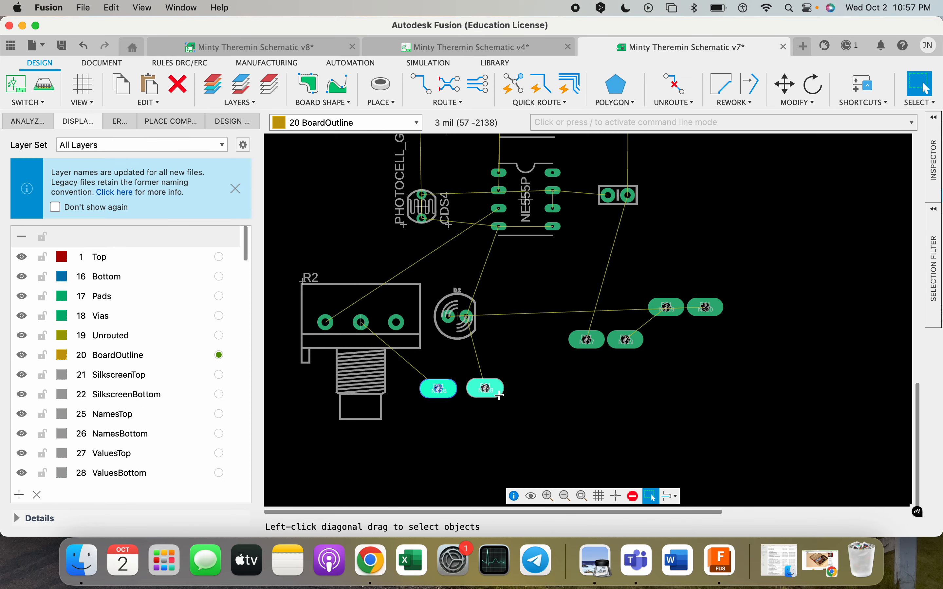
pyautogui.click(485, 389)
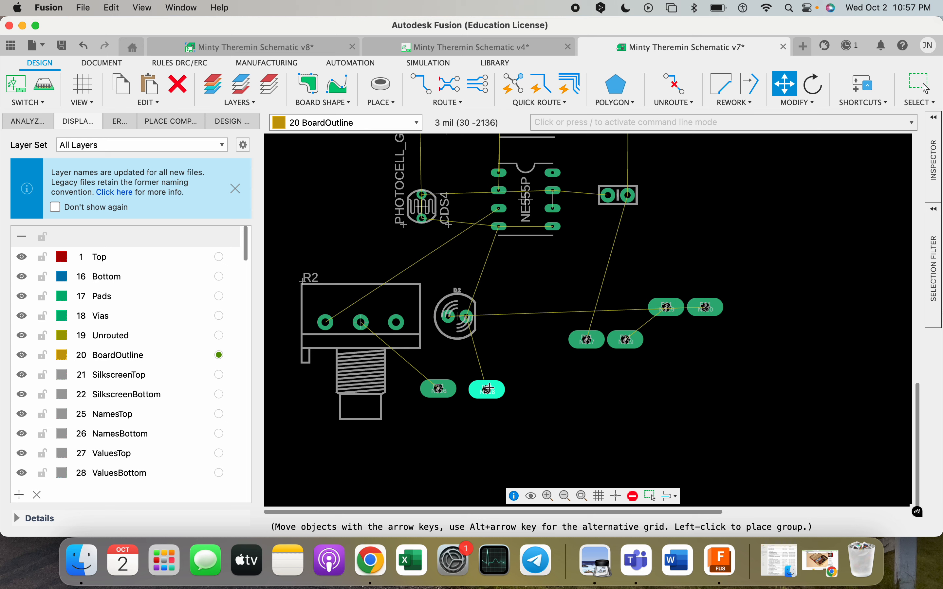
pyautogui.click(491, 389)
# Move the N$17 pad to the right of the lower capacitor and set the N$20 and two N$19 pads in a row right of D2
pyautogui.scroll(-2, 484, 361)
pyautogui.scroll(3, 581, 312)
pyautogui.moveTo(542, 370); pyautogui.dragTo(706, 199)
pyautogui.moveTo(589, 371); pyautogui.dragTo(588, 258)
pyautogui.moveTo(694, 338); pyautogui.dragTo(538, 336)
pyautogui.moveTo(594, 260); pyautogui.dragTo(733, 331)
pyautogui.scroll(4, 705, 341)
pyautogui.scroll(-3, 705, 341)
pyautogui.moveTo(626, 330); pyautogui.dragTo(597, 327)
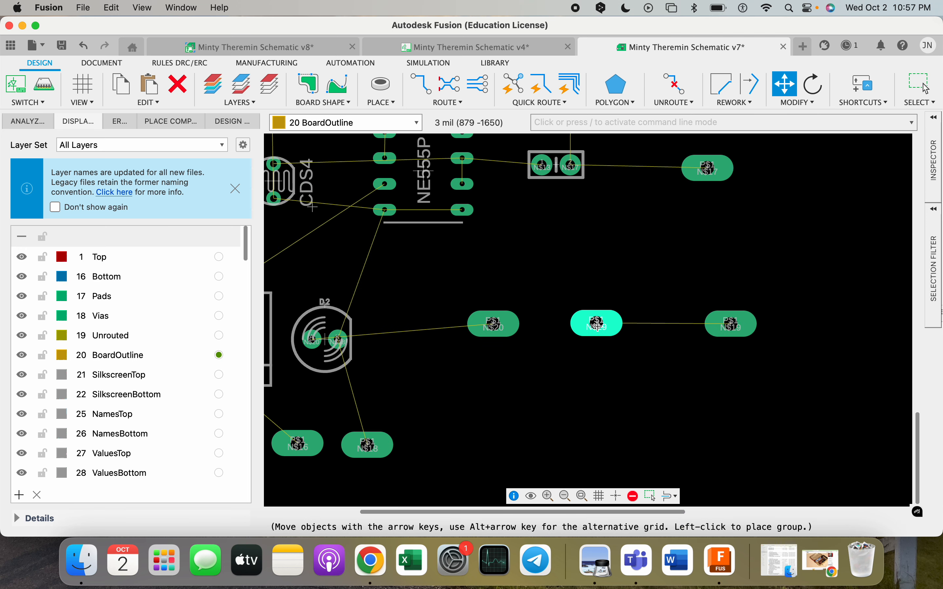
pyautogui.click(597, 327)
# Level the two N$19 pads with the N$20 pad to the right of D2
pyautogui.scroll(-3, 595, 350)
pyautogui.scroll(3, 659, 257)
pyautogui.click(670, 240)
pyautogui.press('Escape')
pyautogui.scroll(-3, 671, 239)
pyautogui.moveTo(537, 349); pyautogui.dragTo(584, 358)
pyautogui.moveTo(679, 352); pyautogui.dragTo(677, 357)
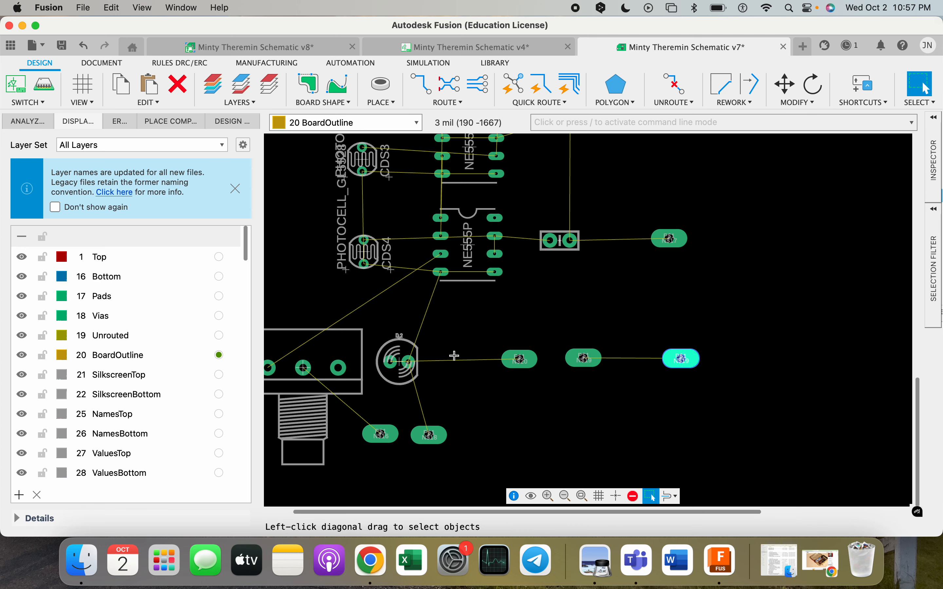
# Shift D2 slightly away from potentiometer R2 and place the N$20 pad above and to the left of D2
pyautogui.moveTo(529, 359); pyautogui.dragTo(493, 328)
pyautogui.moveTo(412, 363); pyautogui.dragTo(436, 362)
pyautogui.scroll(-2, 390, 353)
pyautogui.scroll(2, 455, 349)
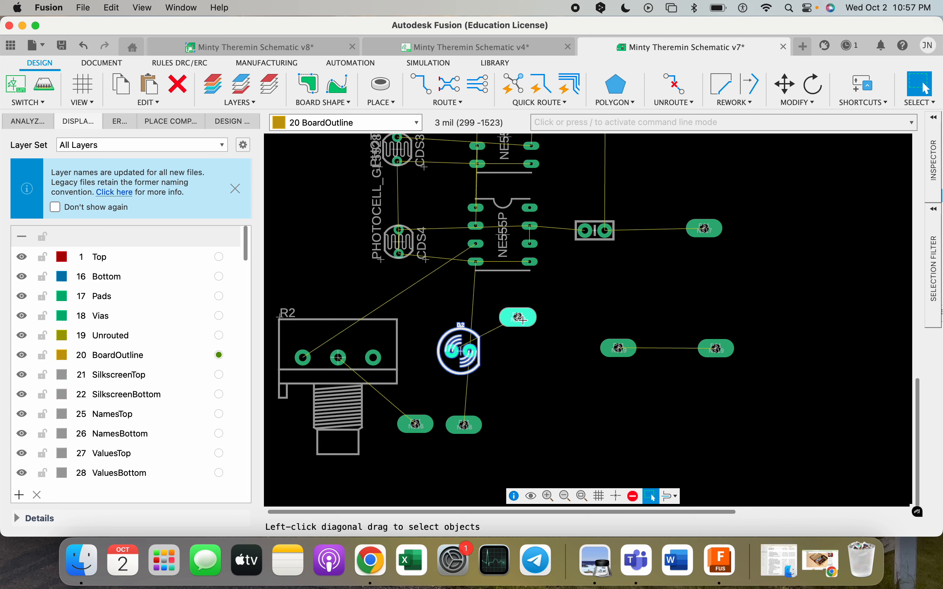
pyautogui.moveTo(523, 320); pyautogui.dragTo(438, 306)
# Check the component name of the N$20 pad above D2, leaving the name as it is
pyautogui.scroll(3, 437, 306)
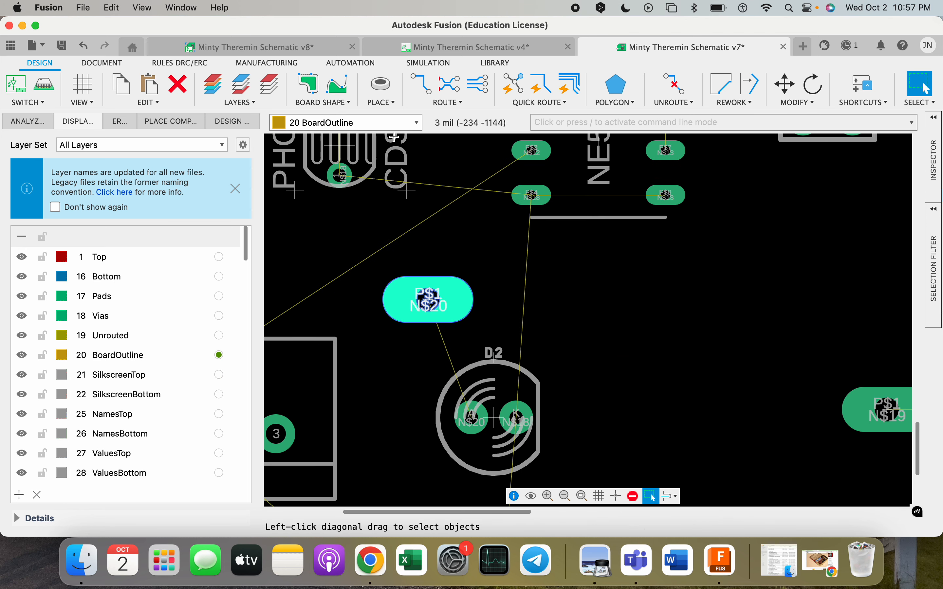
pyautogui.click(394, 111)
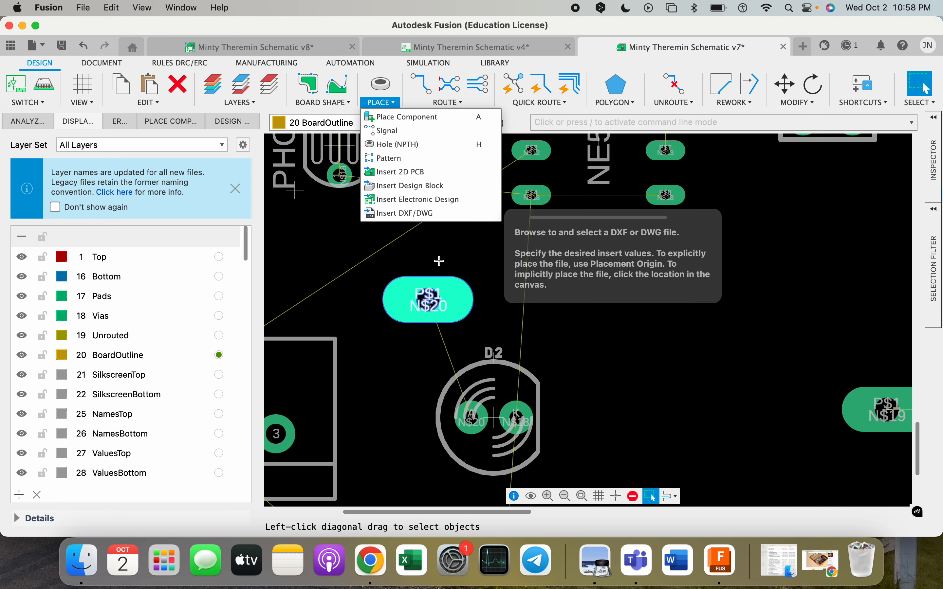
pyautogui.rightClick(434, 300)
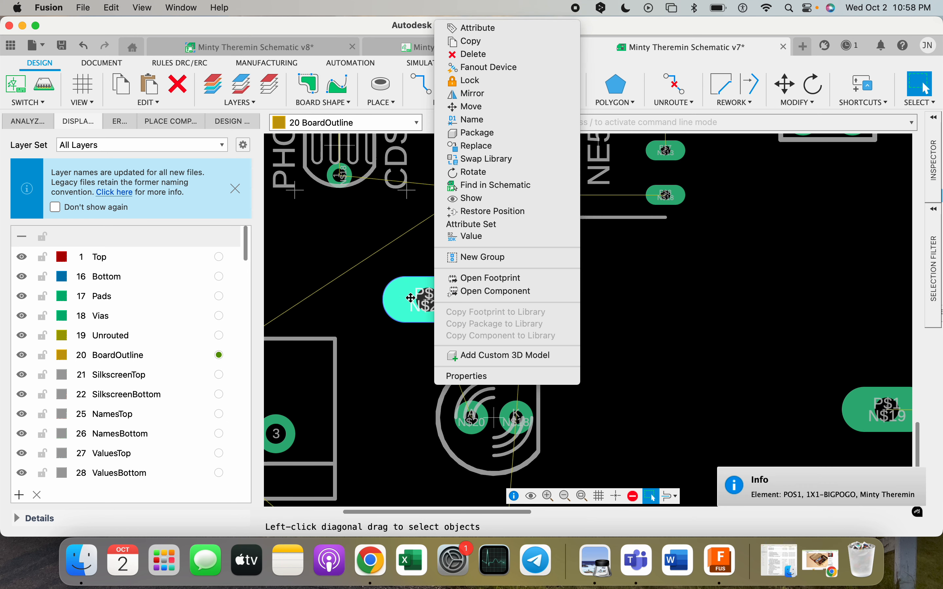
pyautogui.click(472, 119)
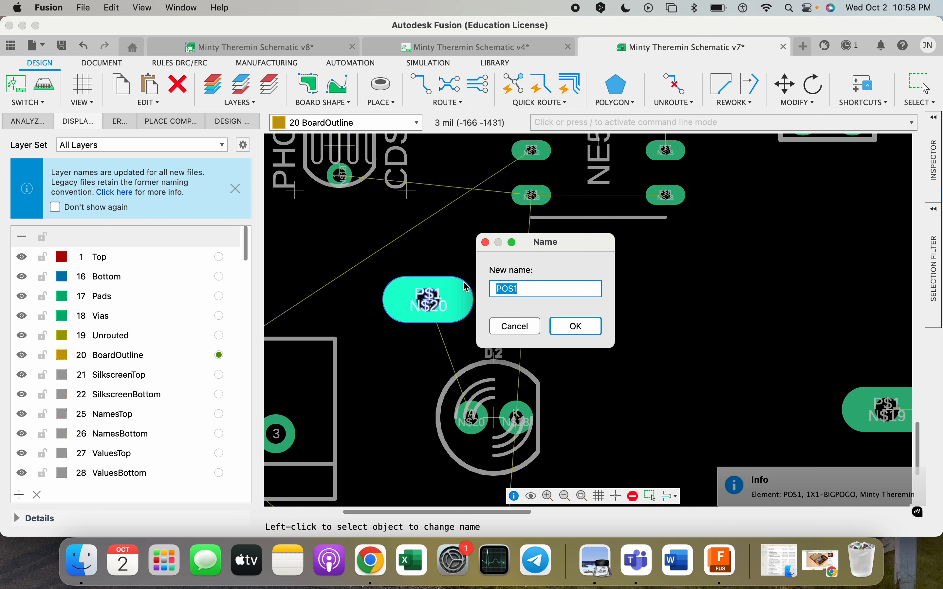
pyautogui.click(567, 327)
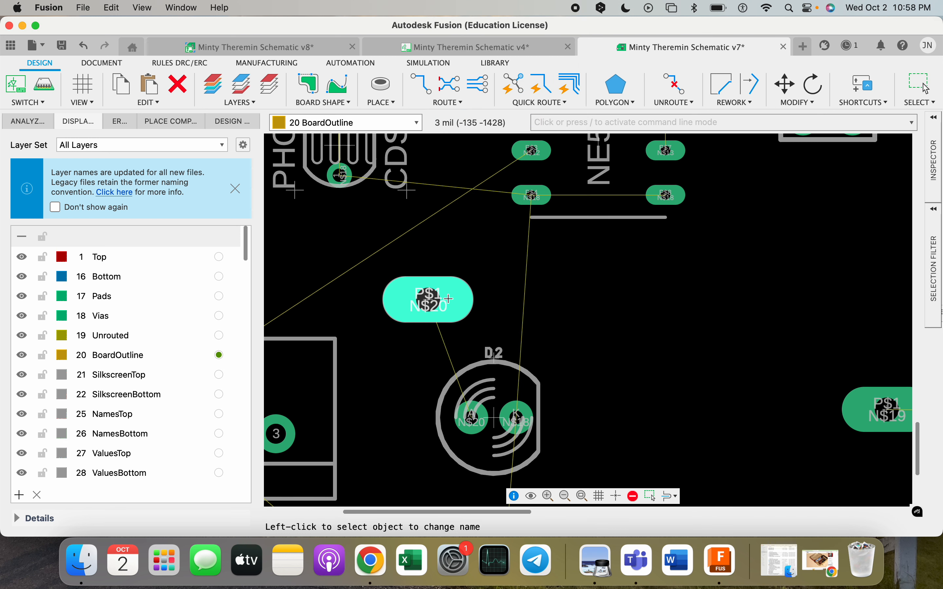
pyautogui.click(384, 103)
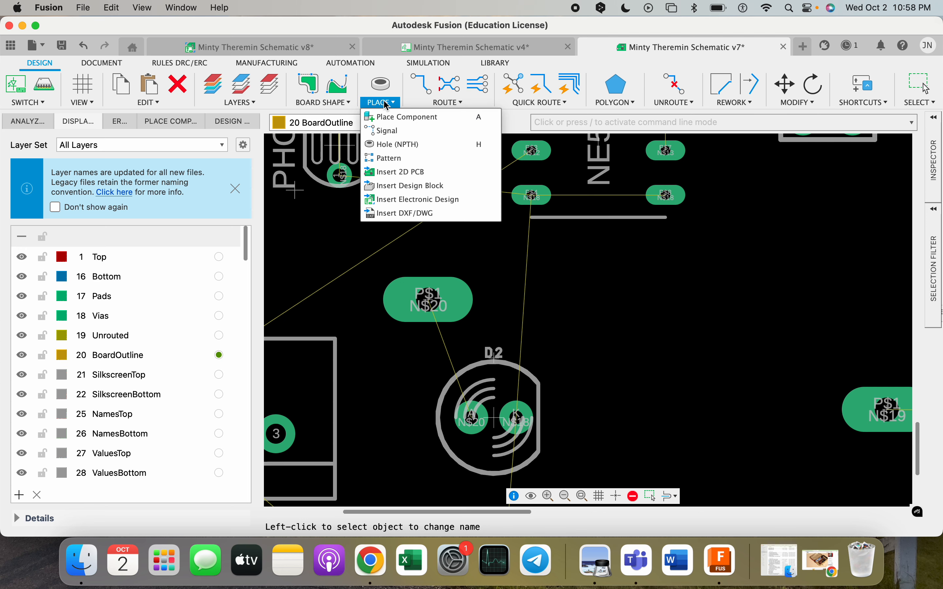
# Check the component names of the N$18 and N$16 pads below D2, keeping their names
pyautogui.scroll(-4, 554, 185)
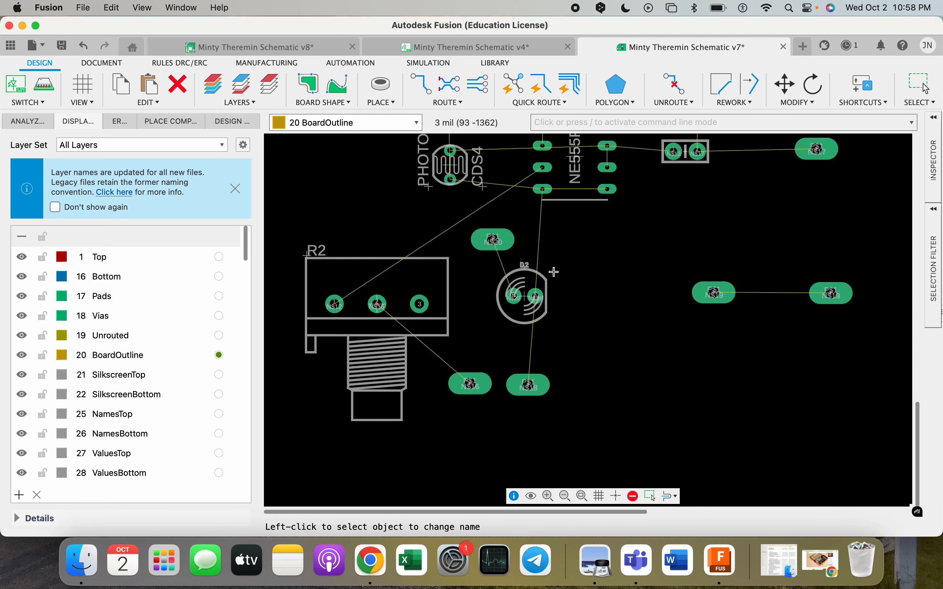
pyautogui.scroll(2, 557, 350)
pyautogui.rightClick(520, 393)
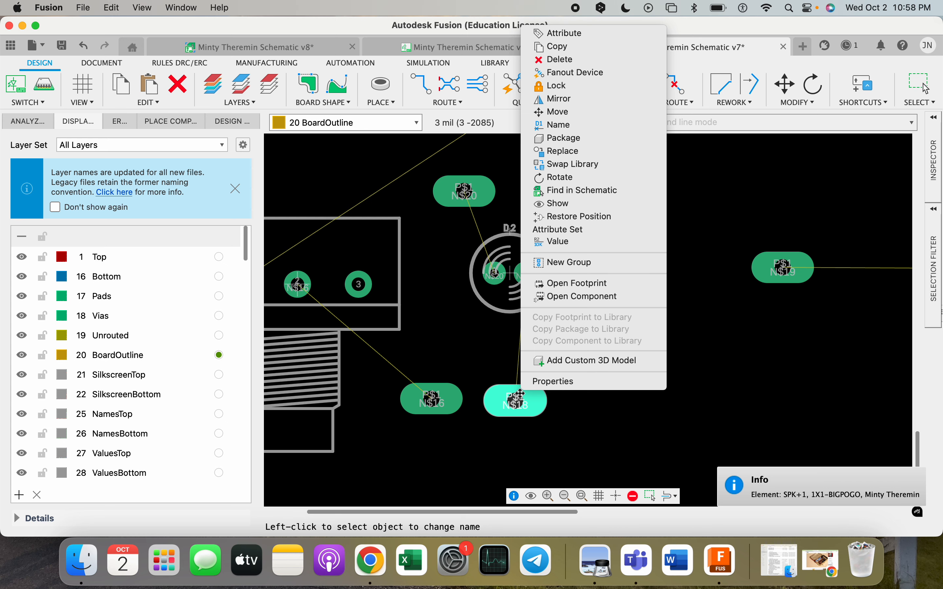
pyautogui.click(557, 125)
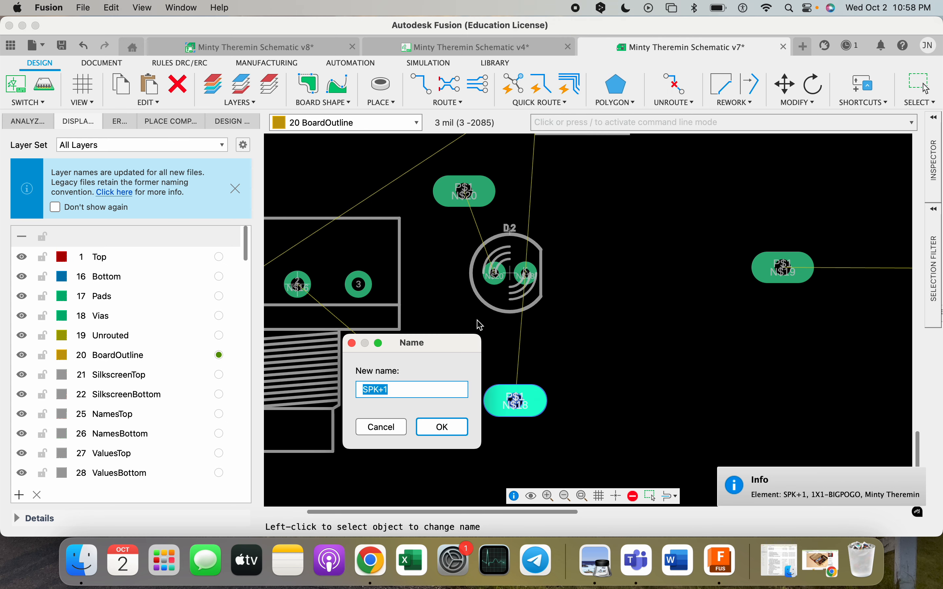
pyautogui.click(445, 429)
pyautogui.scroll(-2, 572, 337)
pyautogui.scroll(3, 423, 367)
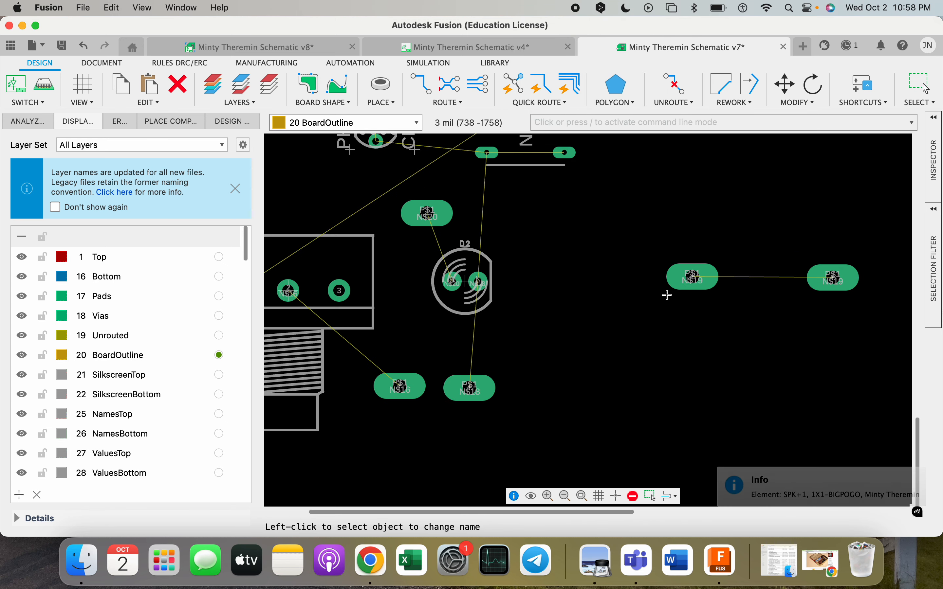
pyautogui.rightClick(412, 376)
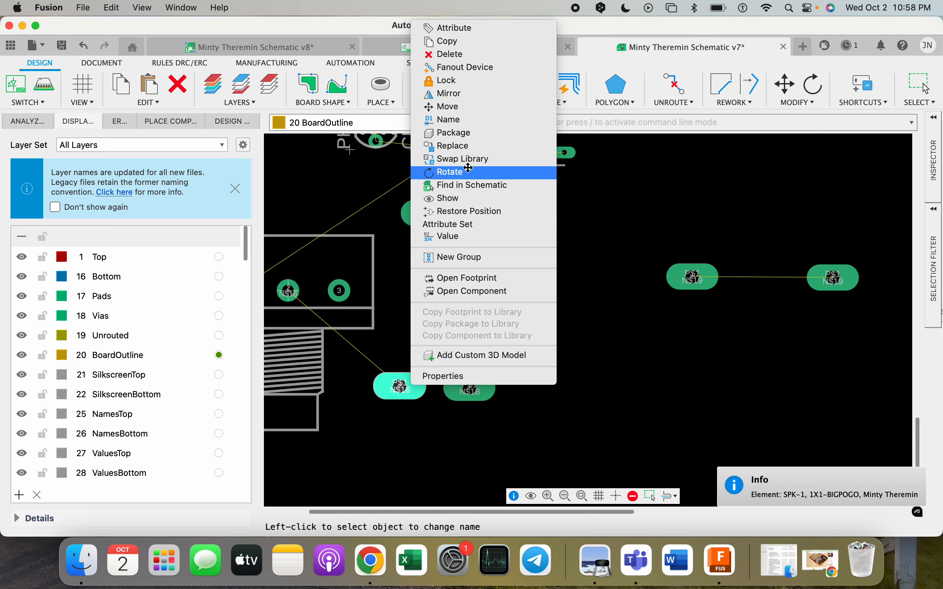
pyautogui.click(469, 122)
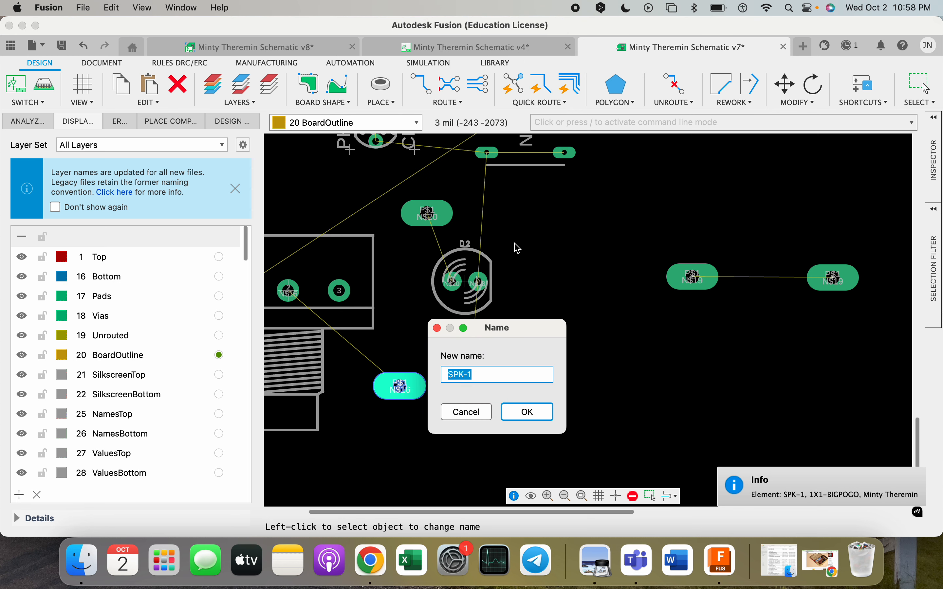
pyautogui.click(529, 418)
pyautogui.click(400, 387)
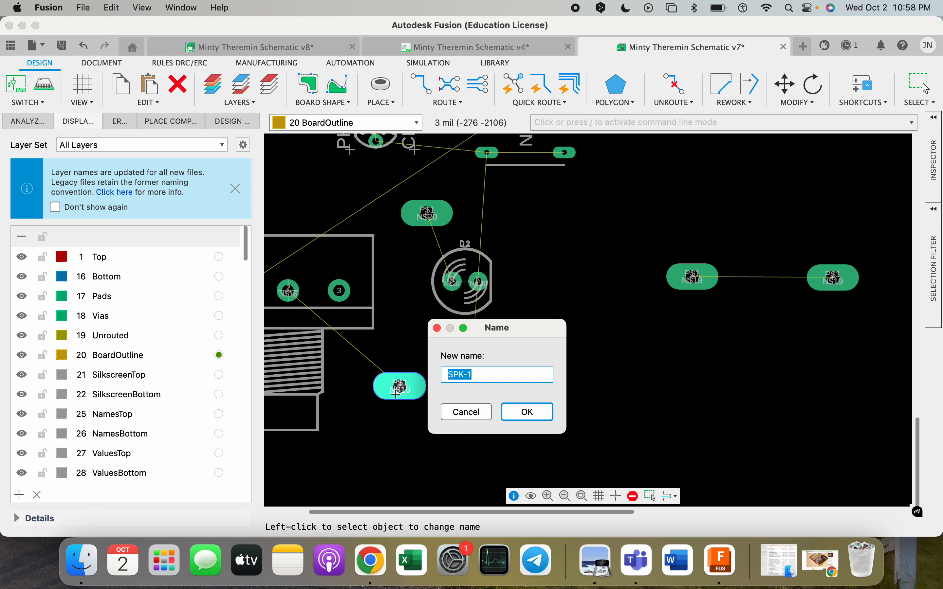
pyautogui.click(522, 418)
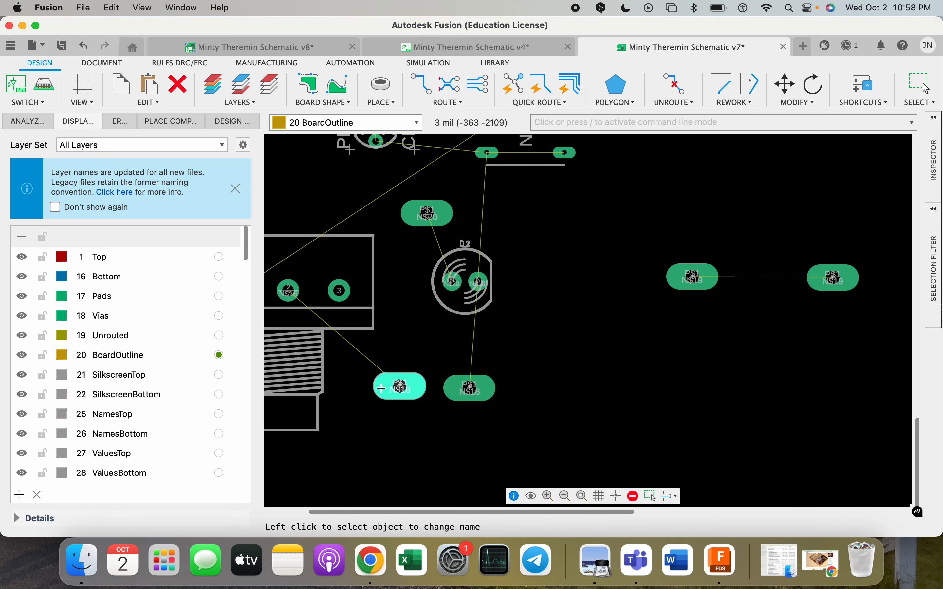
pyautogui.click(458, 393)
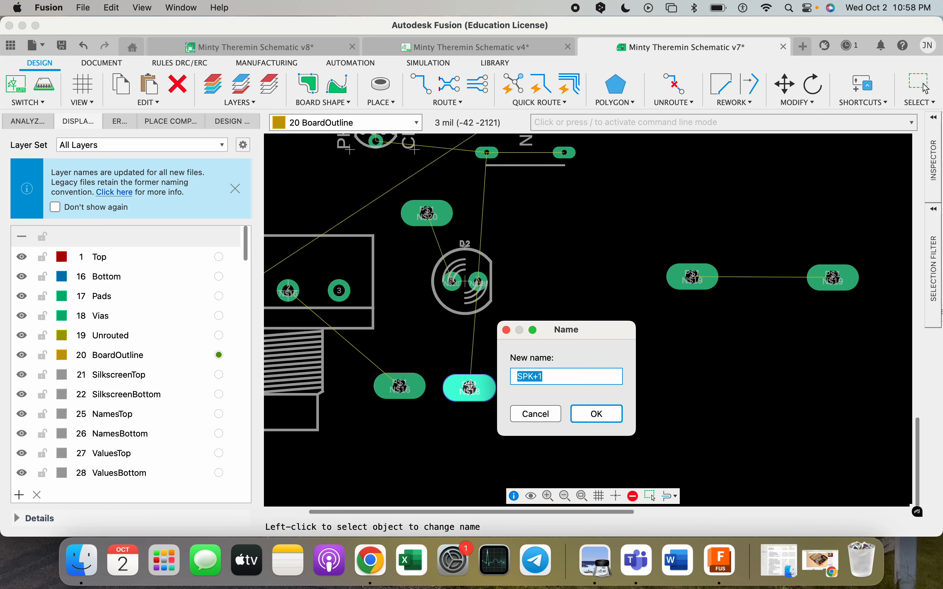
pyautogui.click(596, 413)
# Check the component names of the two N$19 pads and the N$17 pad without renaming them
pyautogui.scroll(-3, 616, 335)
pyautogui.click(666, 297)
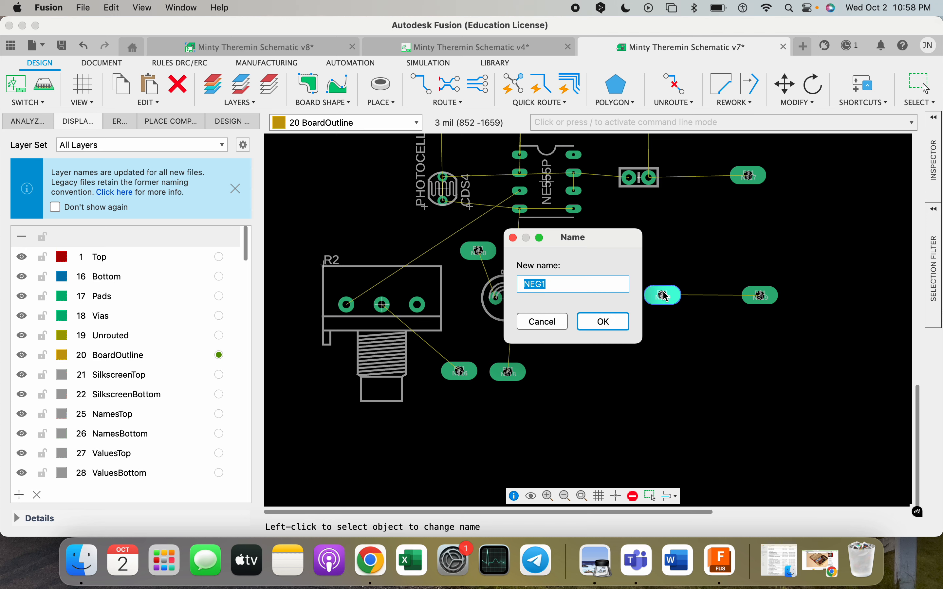
pyautogui.click(603, 329)
pyautogui.click(761, 295)
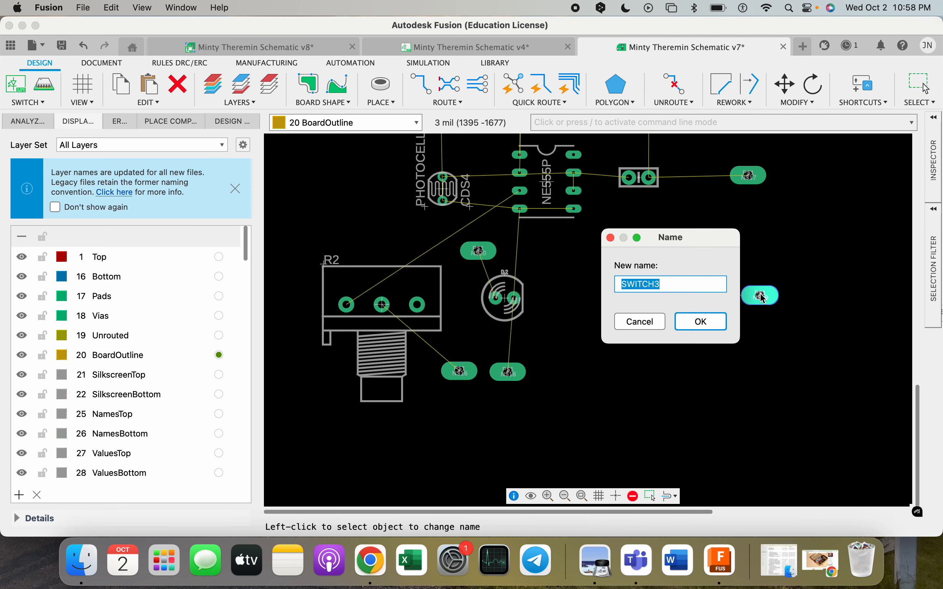
pyautogui.click(721, 328)
pyautogui.click(748, 177)
pyautogui.click(692, 203)
pyautogui.scroll(-3, 541, 360)
pyautogui.scroll(2, 607, 368)
pyautogui.click(663, 361)
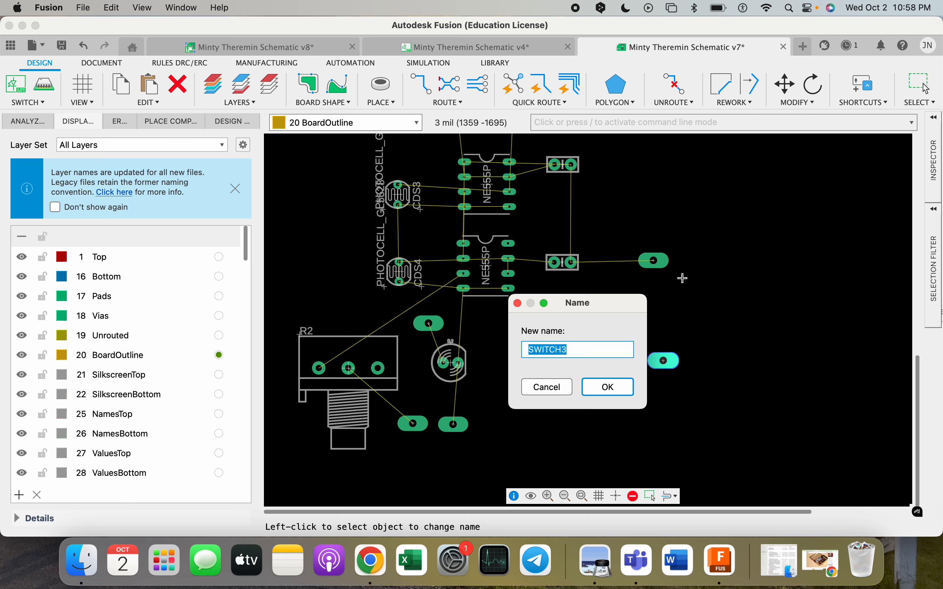
pyautogui.press('Escape')
pyautogui.click(665, 358)
pyautogui.press('Escape')
pyautogui.press('Escape')
# Line up the SWITCH3 and NEG1 pads to the right of the N$17 pad beside the lower capacitor, with SWITCH3 nearer
pyautogui.moveTo(662, 364); pyautogui.dragTo(693, 263)
pyautogui.press('Escape')
pyautogui.moveTo(582, 360); pyautogui.dragTo(757, 255)
pyautogui.press('Escape')
pyautogui.scroll(-1, 685, 332)
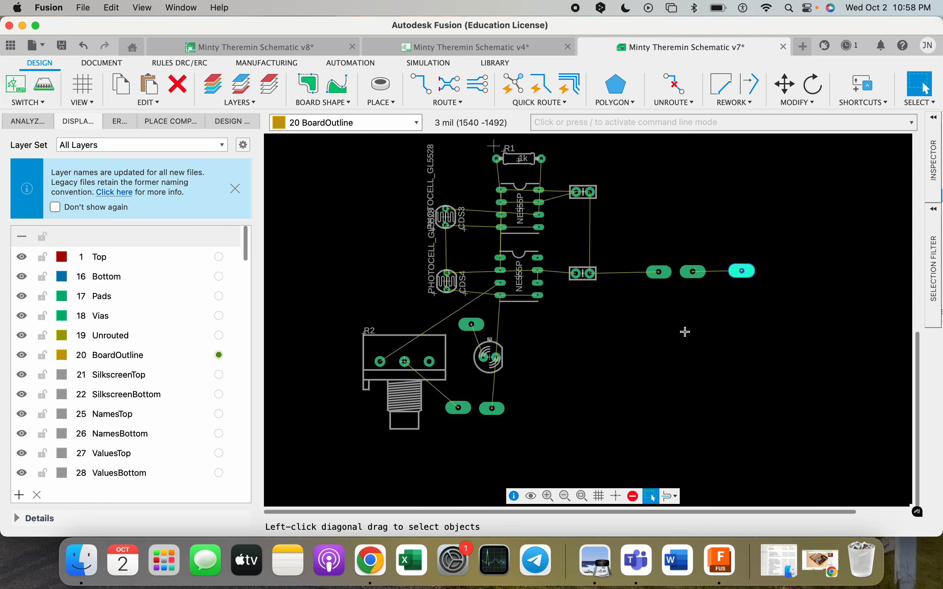
pyautogui.click(390, 103)
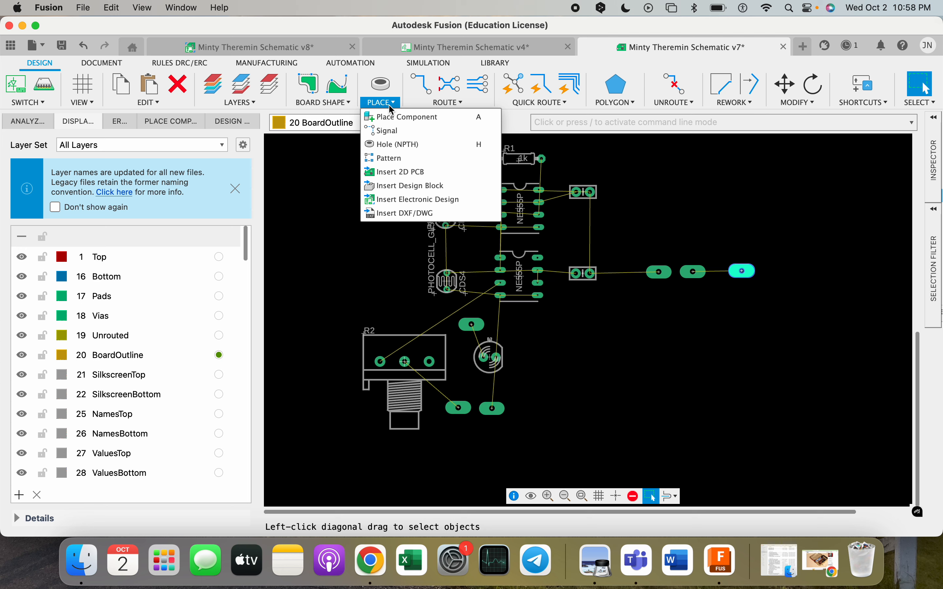
pyautogui.moveTo(664, 104)
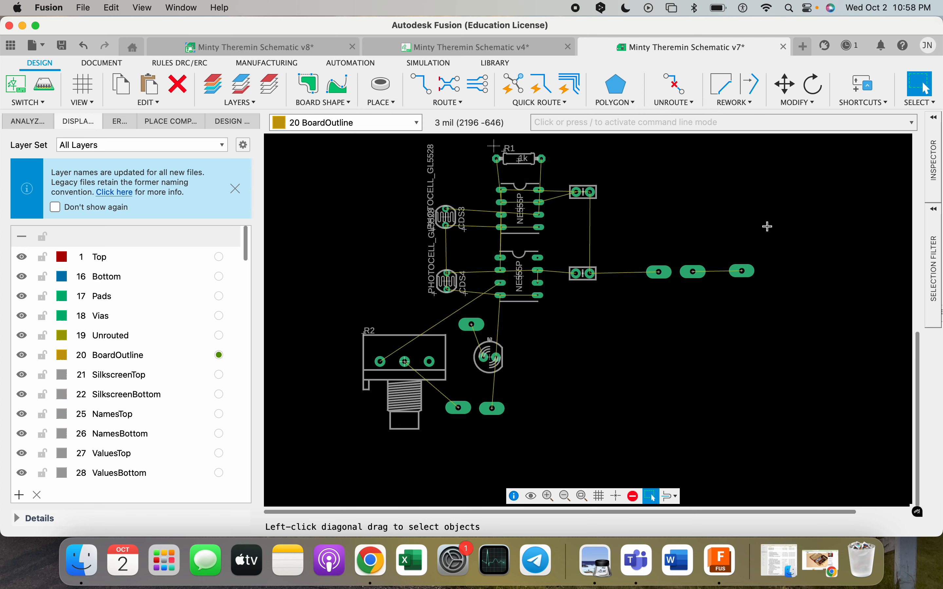
pyautogui.scroll(-5, 667, 225)
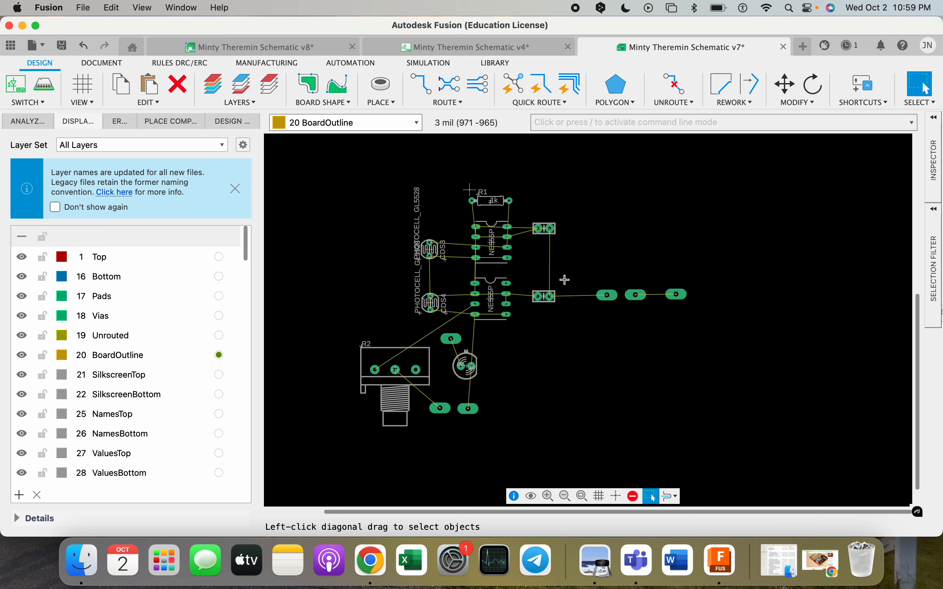
pyautogui.scroll(-1, 594, 318)
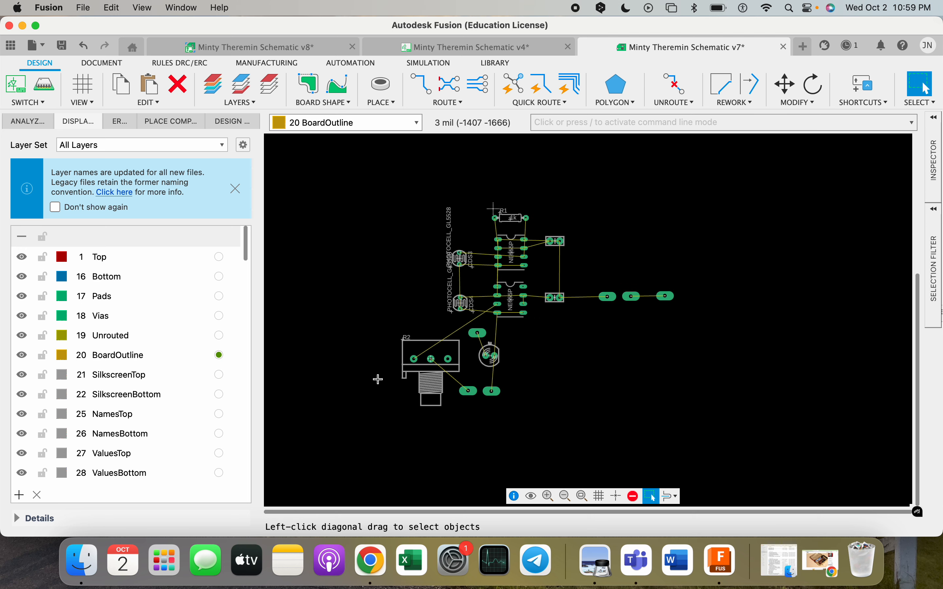
pyautogui.scroll(-6, 553, 346)
pyautogui.scroll(3, 561, 344)
pyautogui.scroll(-3, 500, 311)
pyautogui.scroll(2, 535, 308)
pyautogui.scroll(-1, 548, 307)
pyautogui.scroll(3, 424, 297)
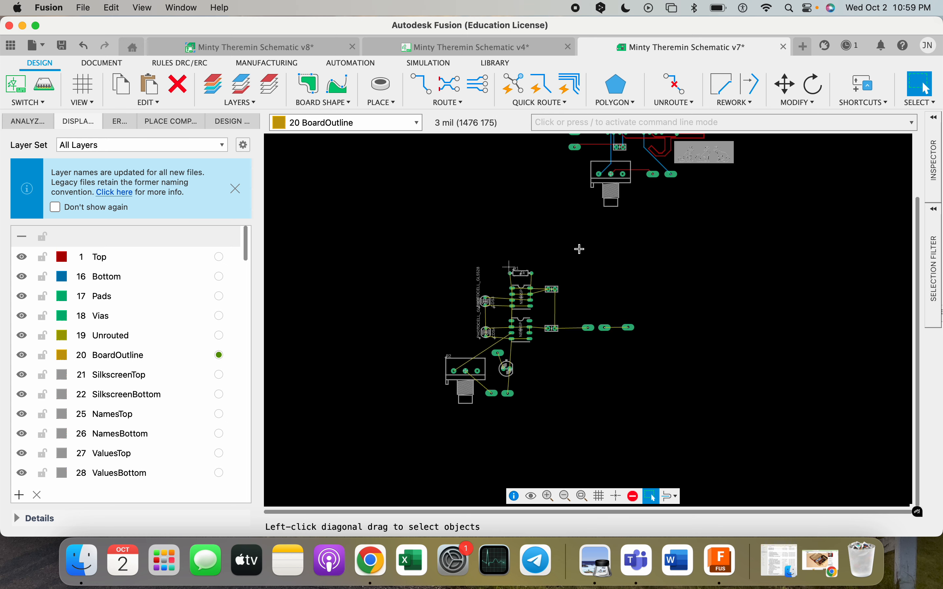
pyautogui.scroll(3, 468, 334)
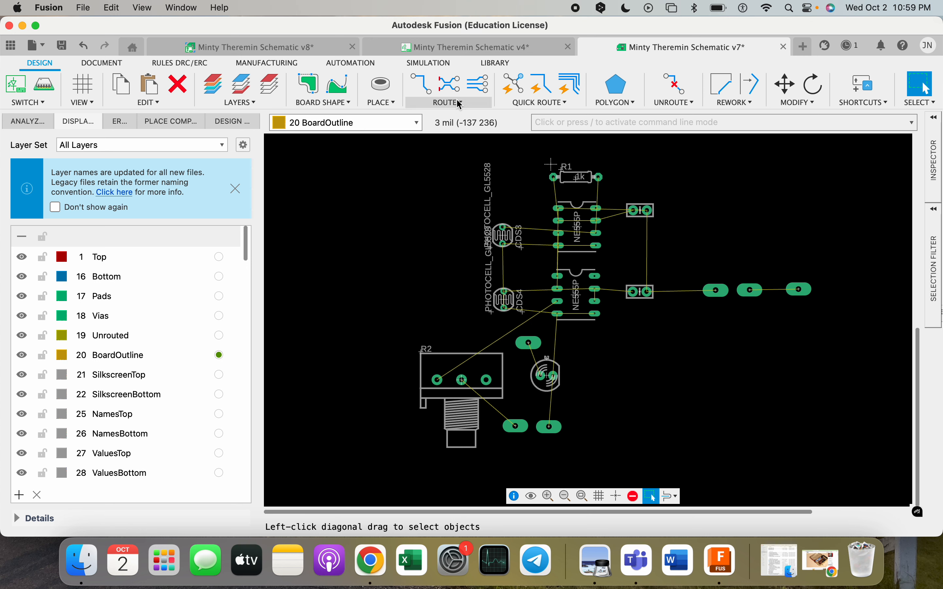
# Set up the Autorouter for the board with High effort and continue to the routing variants
pyautogui.click(445, 111)
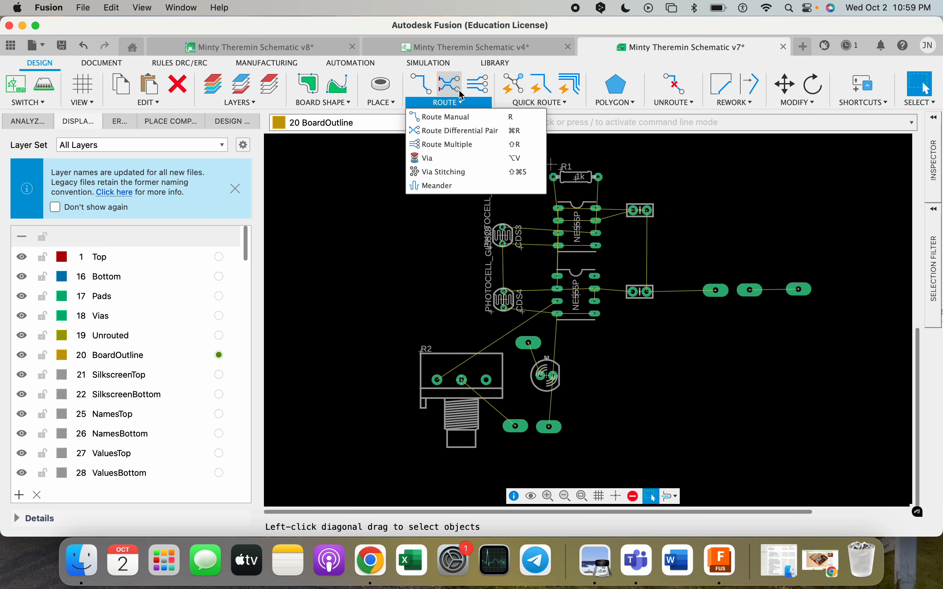
pyautogui.click(530, 104)
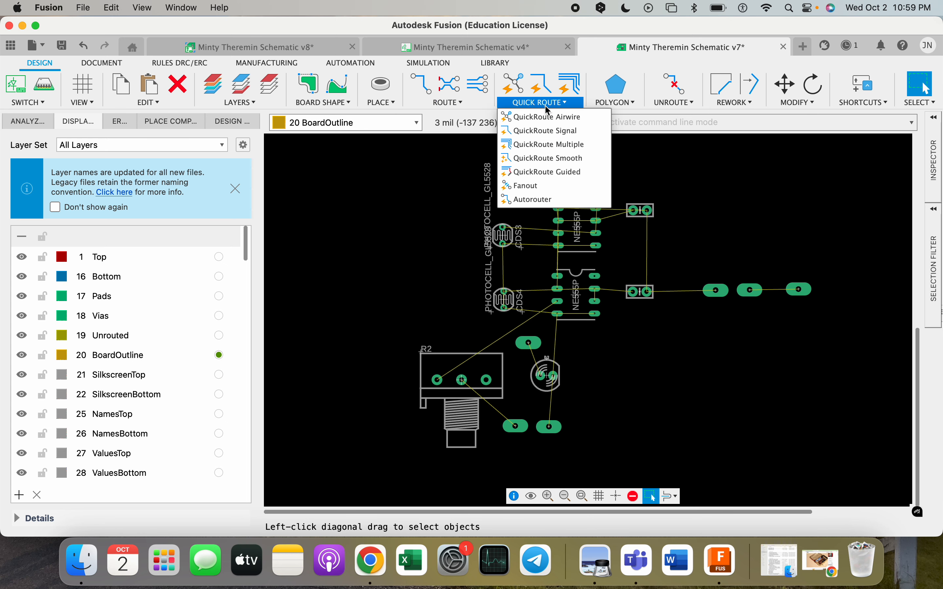
pyautogui.click(549, 201)
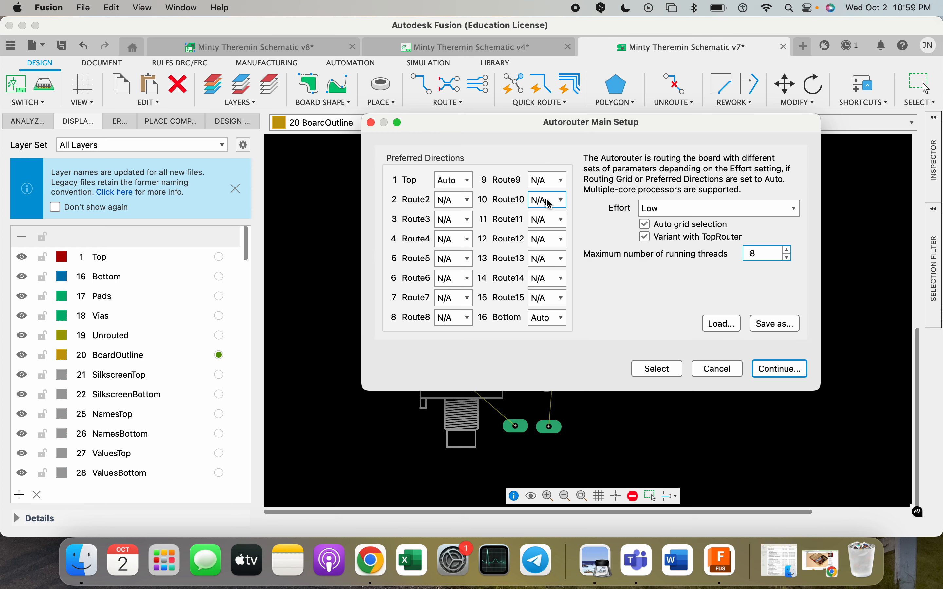
pyautogui.moveTo(617, 131); pyautogui.dragTo(583, 108)
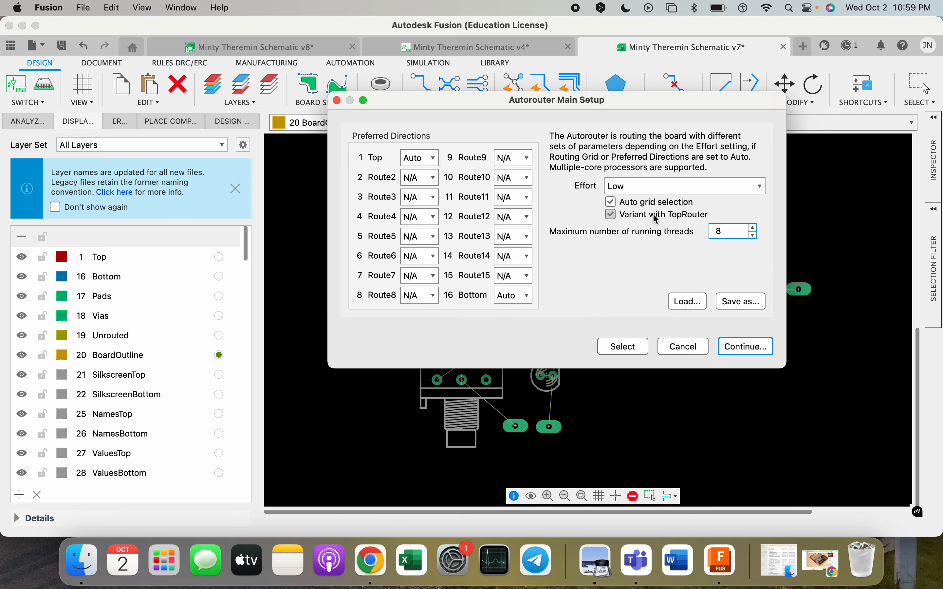
pyautogui.click(700, 187)
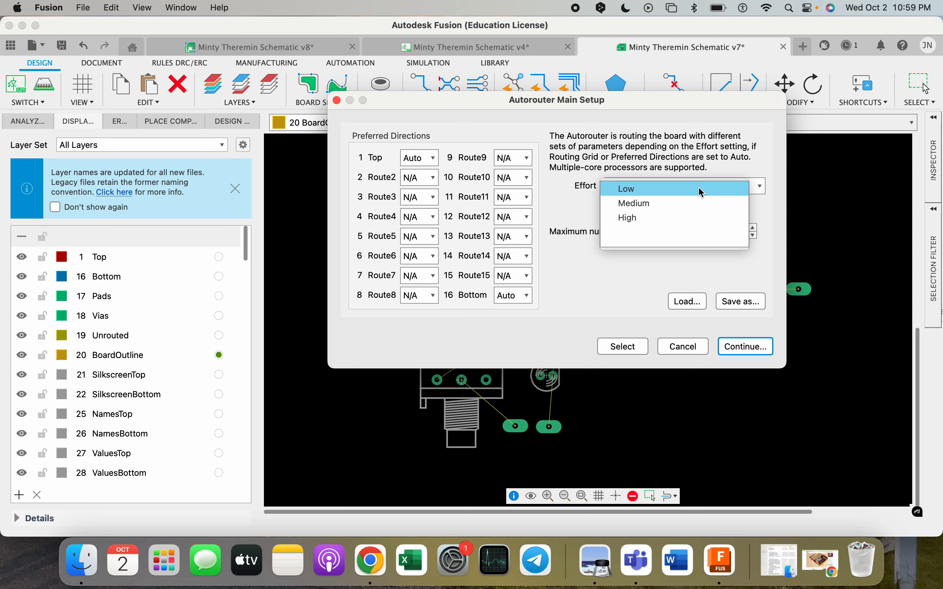
pyautogui.click(699, 187)
pyautogui.click(700, 184)
pyautogui.click(700, 186)
pyautogui.click(699, 183)
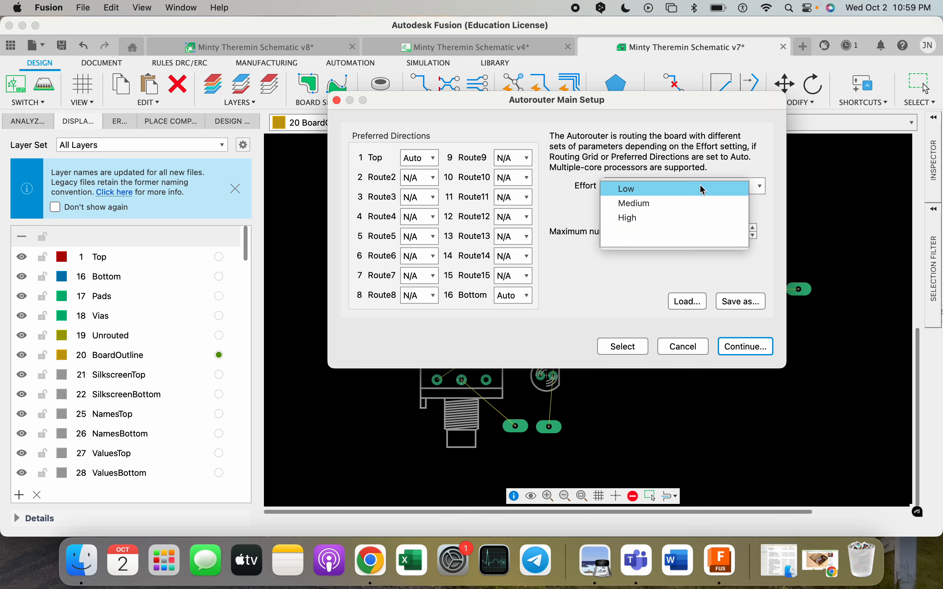
pyautogui.click(656, 219)
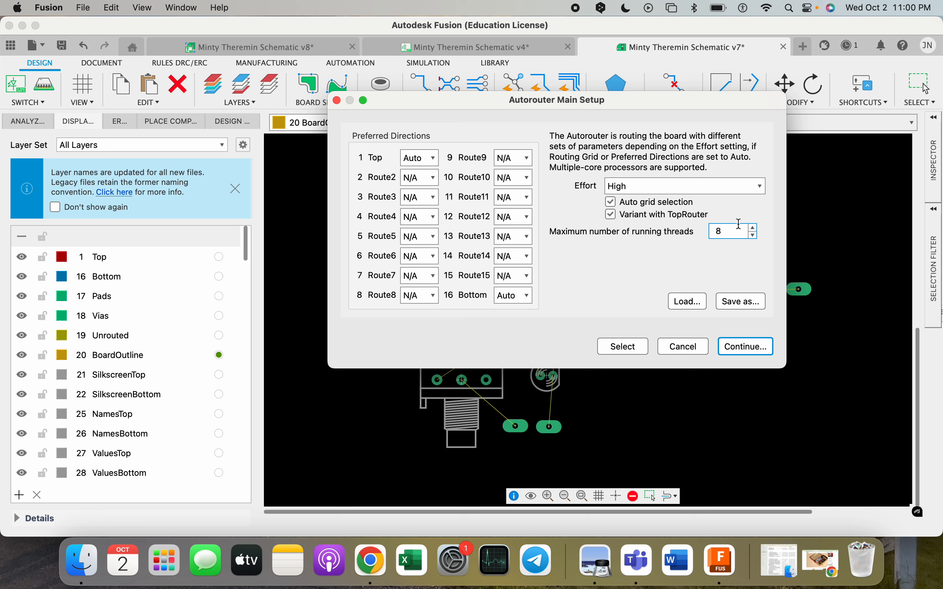
pyautogui.click(755, 228)
pyautogui.click(743, 348)
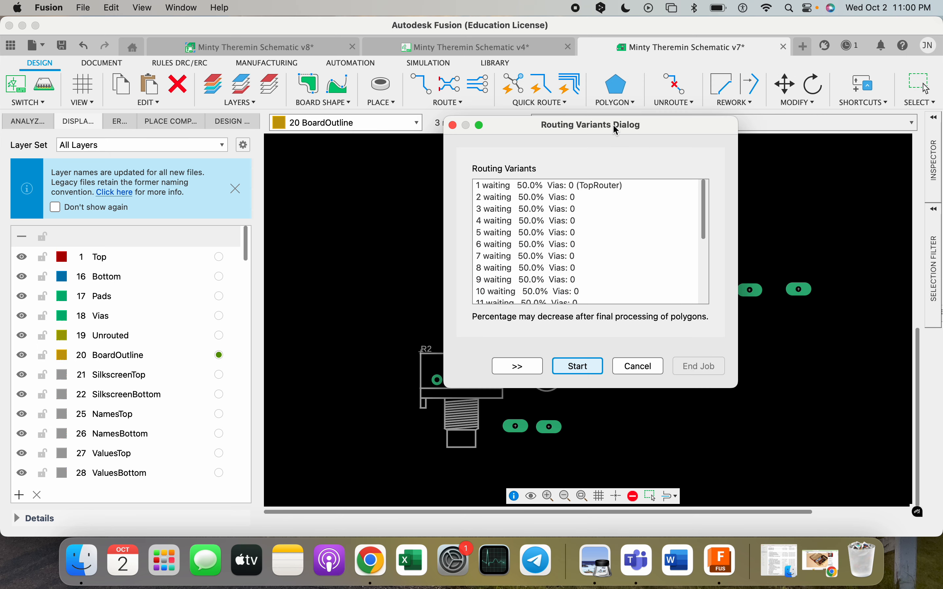
# Start the Autorouter job to compute all of the listed routing variants
pyautogui.moveTo(614, 125); pyautogui.dragTo(410, 130)
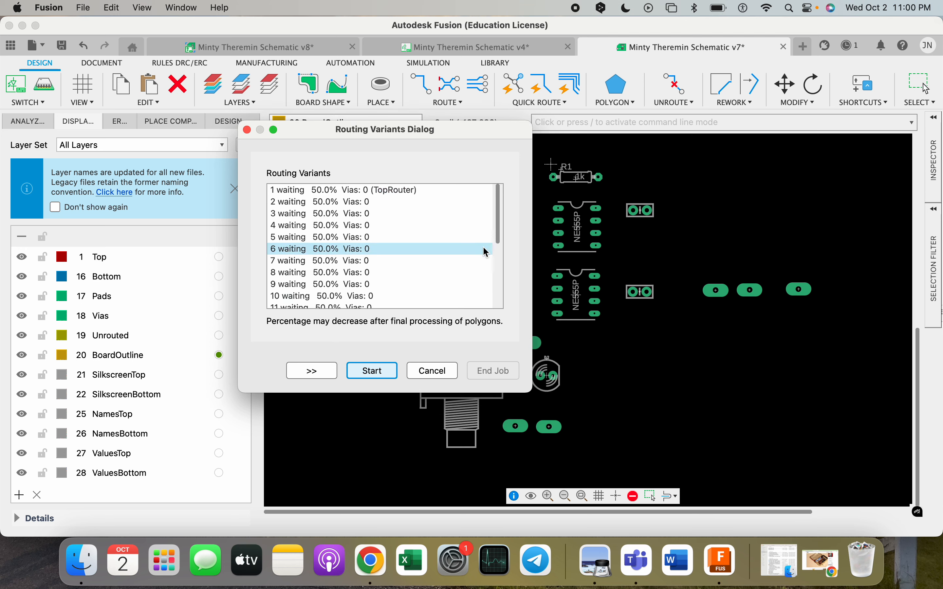
pyautogui.moveTo(497, 219); pyautogui.dragTo(497, 190)
pyautogui.click(364, 371)
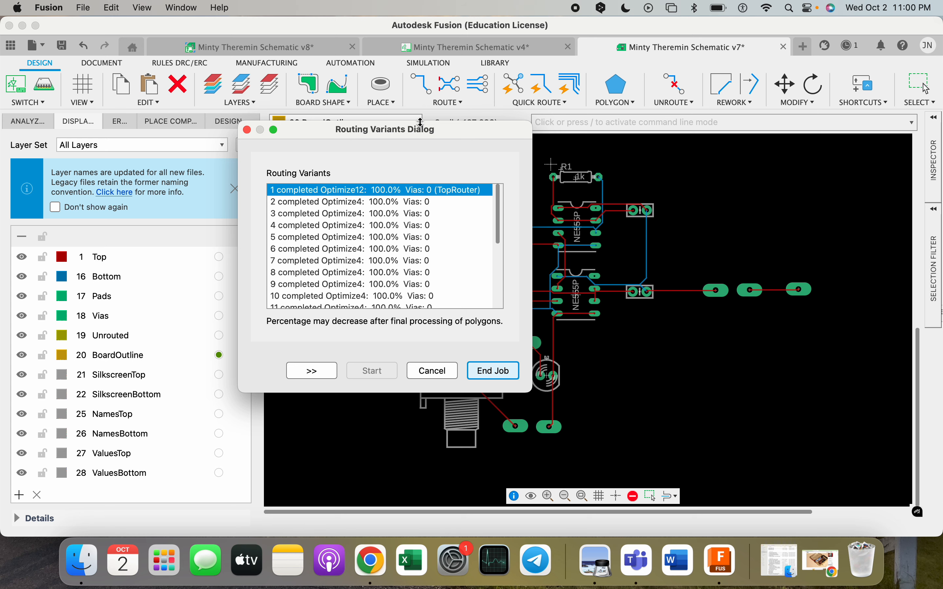
# Preview the computed routing variants on the board one after another to compare their trace layouts
pyautogui.moveTo(426, 131); pyautogui.dragTo(273, 140)
pyautogui.click(274, 214)
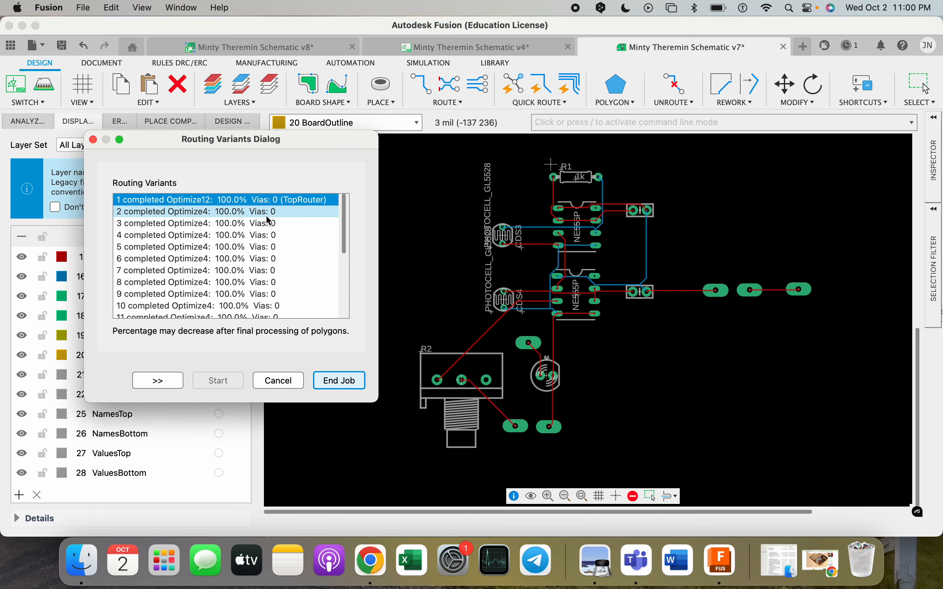
pyautogui.click(220, 223)
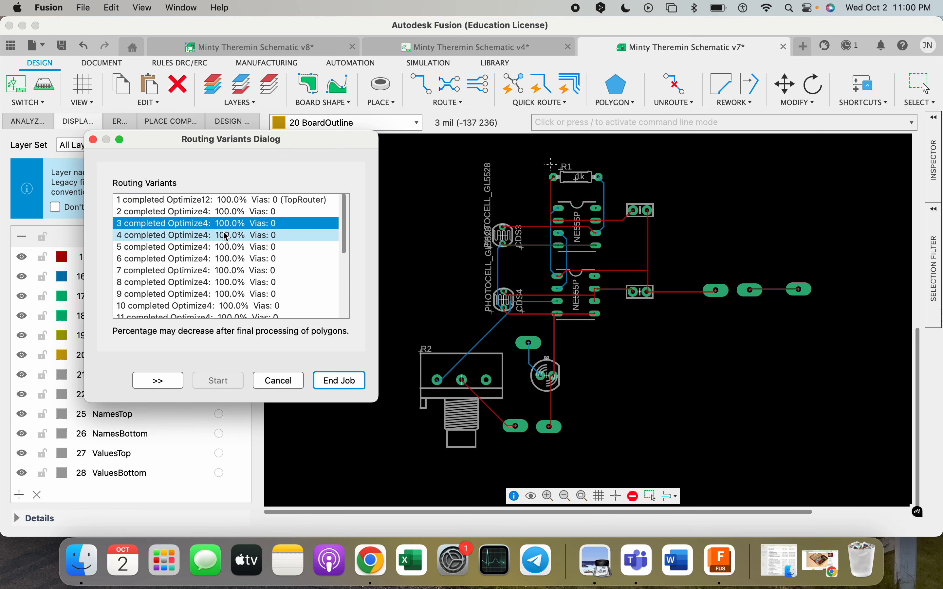
pyautogui.click(226, 235)
pyautogui.click(225, 245)
pyautogui.click(227, 259)
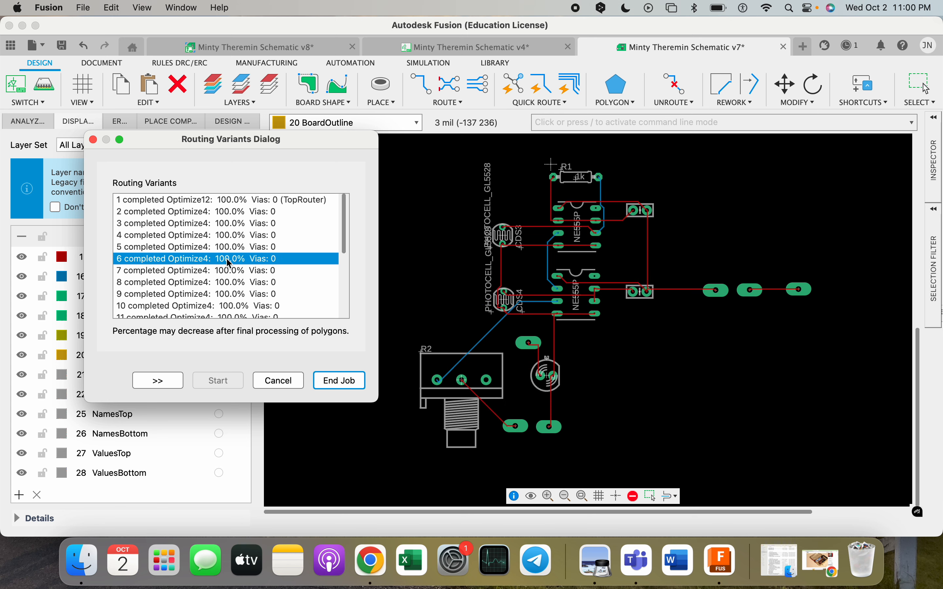
pyautogui.click(231, 271)
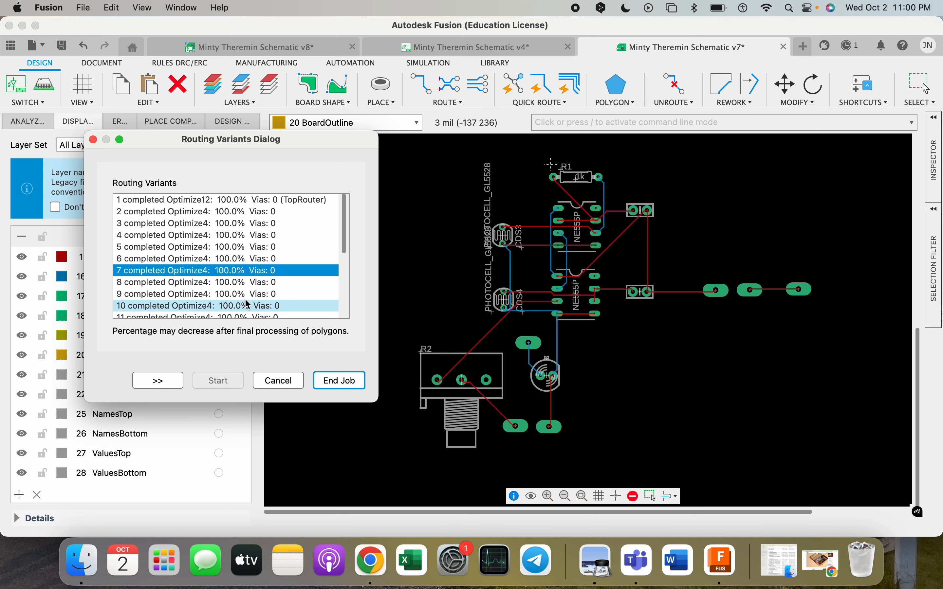
pyautogui.click(238, 283)
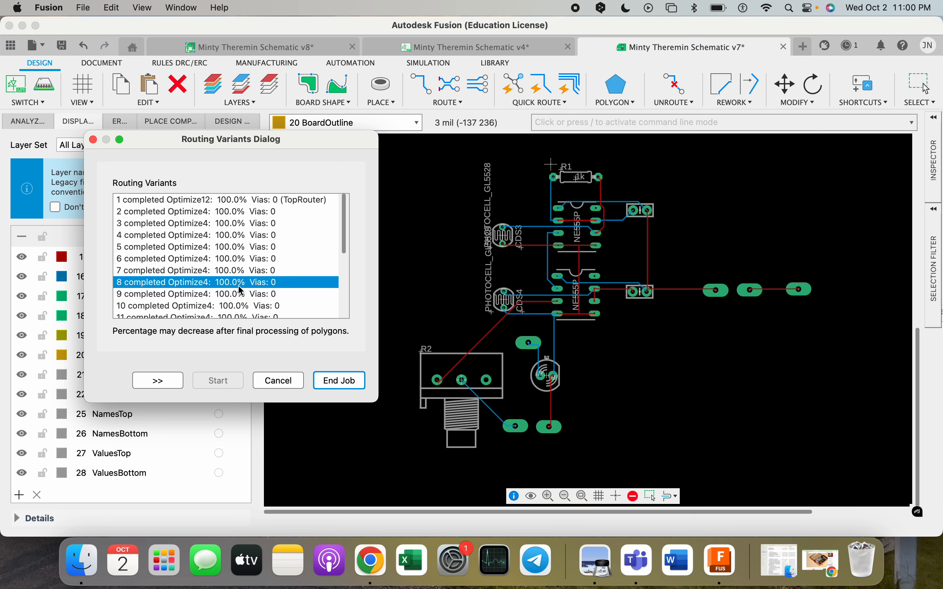
pyautogui.click(235, 295)
pyautogui.scroll(-5, 232, 310)
pyautogui.click(234, 316)
pyautogui.scroll(5, 234, 312)
# Choose the TopRouter variant 1 and end the Autorouter job to apply its traces to the board
pyautogui.click(240, 200)
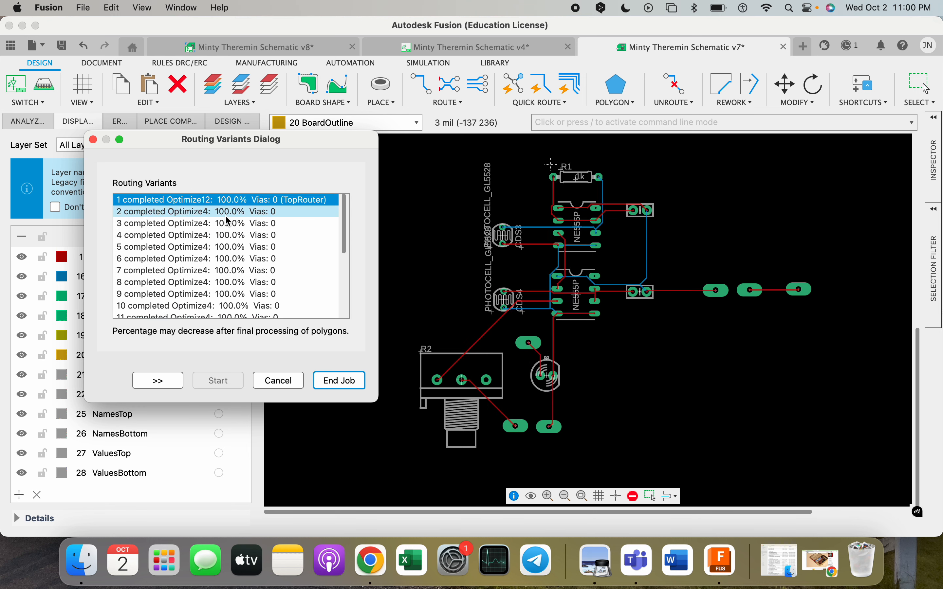
pyautogui.scroll(-6, 236, 234)
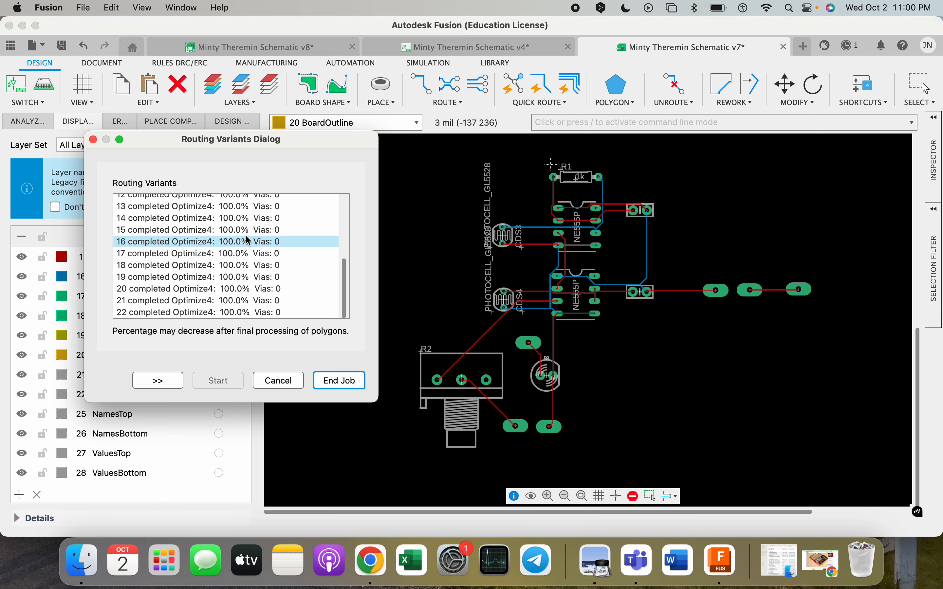
pyautogui.scroll(6, 234, 253)
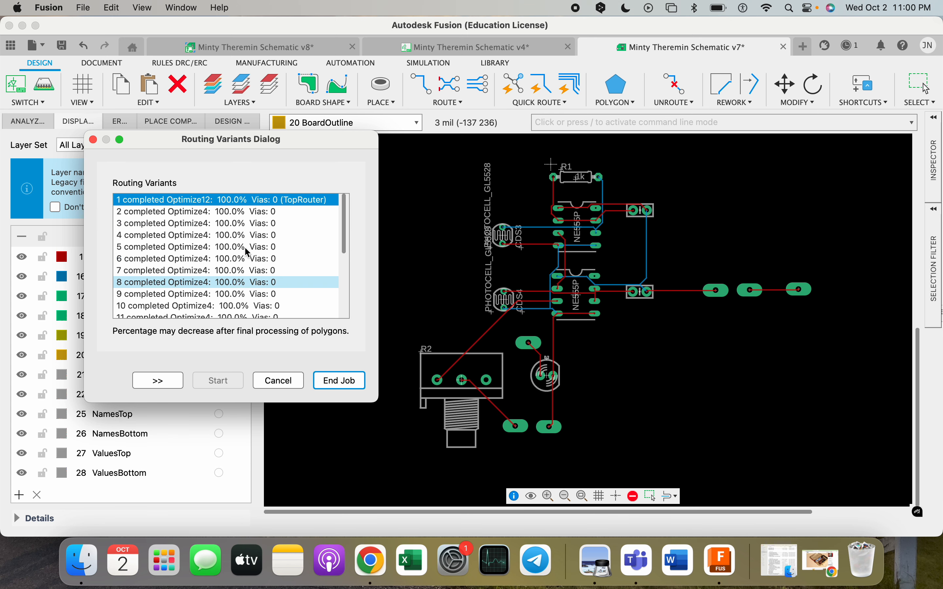
pyautogui.click(338, 380)
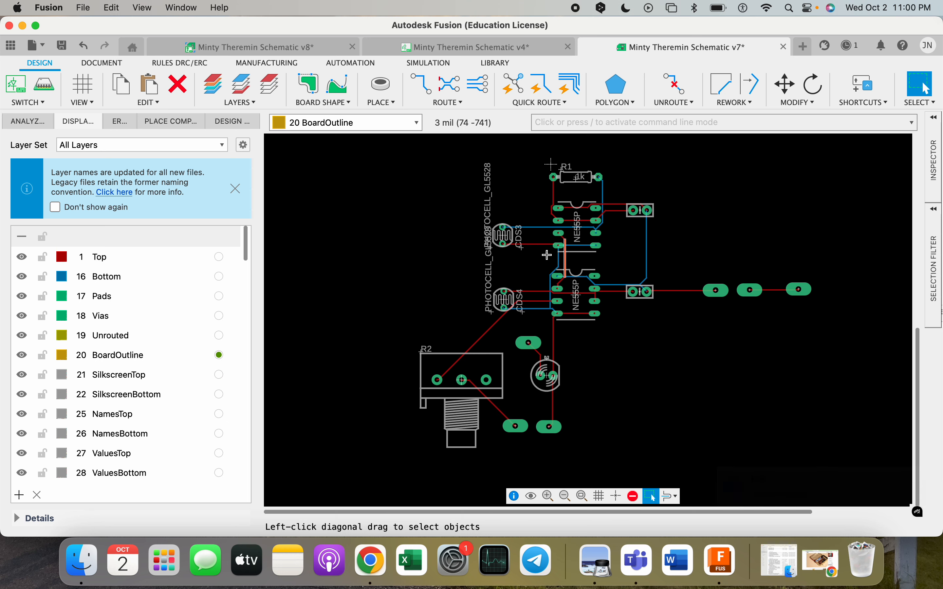
# Shift the row of N$17, SWITCH3 and NEG1 pads closer to the lower capacitor
pyautogui.moveTo(724, 290)
pyautogui.mouseDown()
pyautogui.moveTo(701, 307)
pyautogui.moveTo(703, 290)
pyautogui.moveTo(735, 289)
pyautogui.mouseUp()
pyautogui.moveTo(798, 288); pyautogui.dragTo(780, 290)
pyautogui.press('Escape')
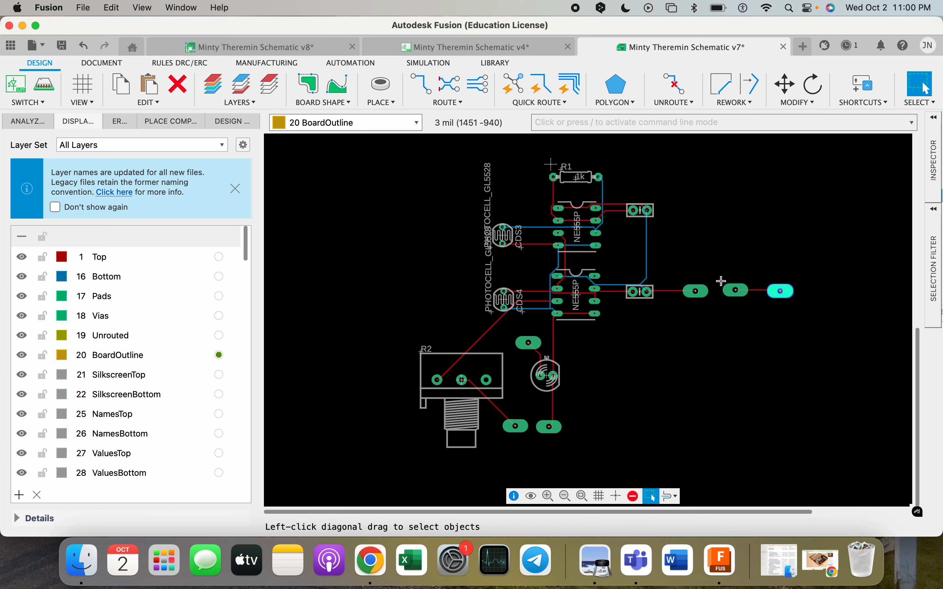
# Examine the top and bottom layer traces around the two NE555P chips, the photocells and R2
pyautogui.click(387, 123)
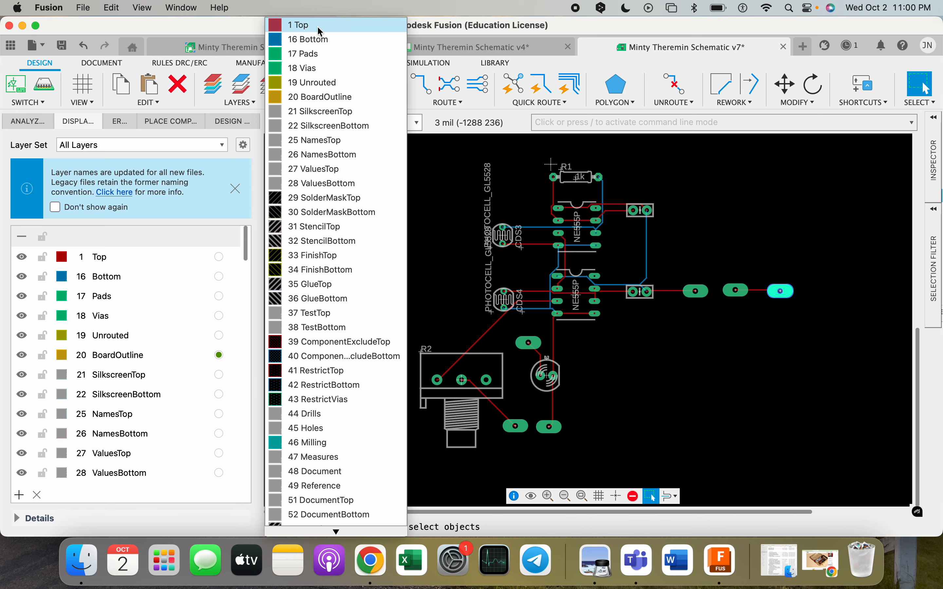
pyautogui.click(730, 370)
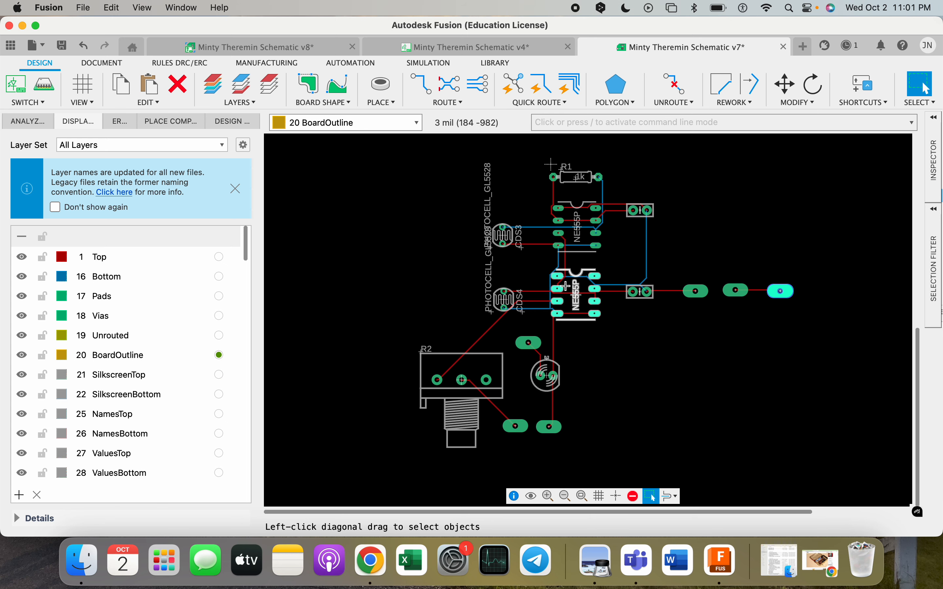
pyautogui.scroll(4, 555, 314)
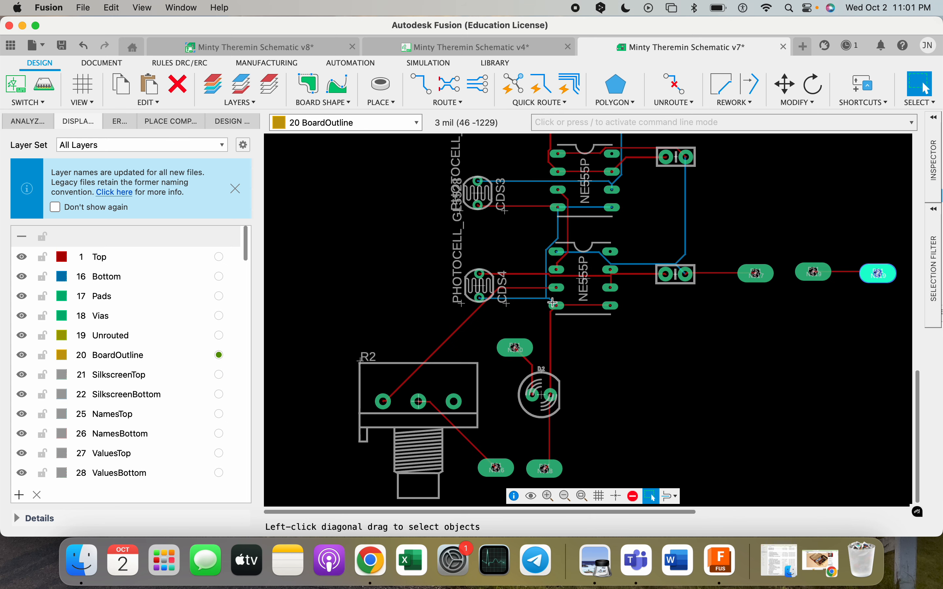
pyautogui.scroll(-3, 496, 301)
pyautogui.scroll(-3, 557, 170)
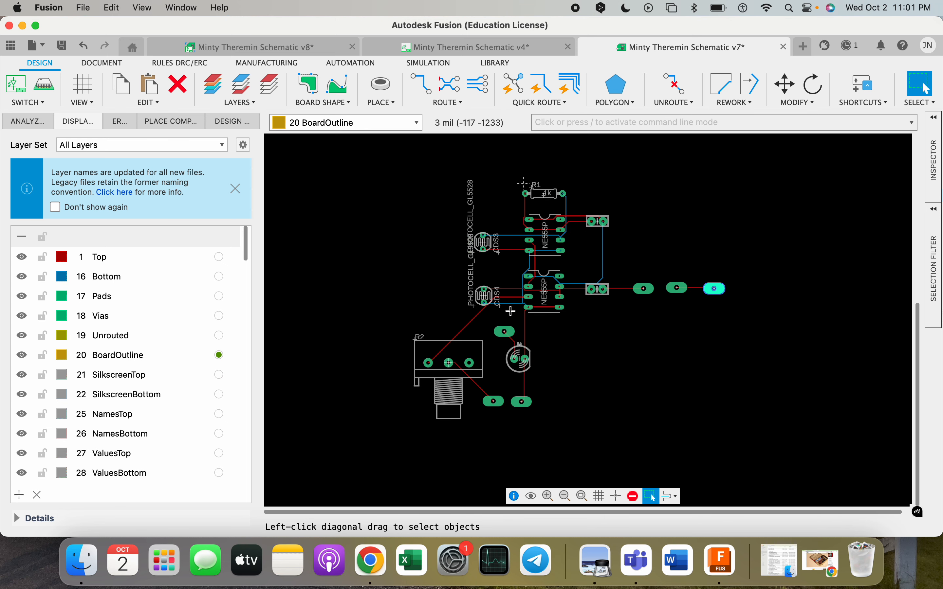
pyautogui.scroll(3, 545, 211)
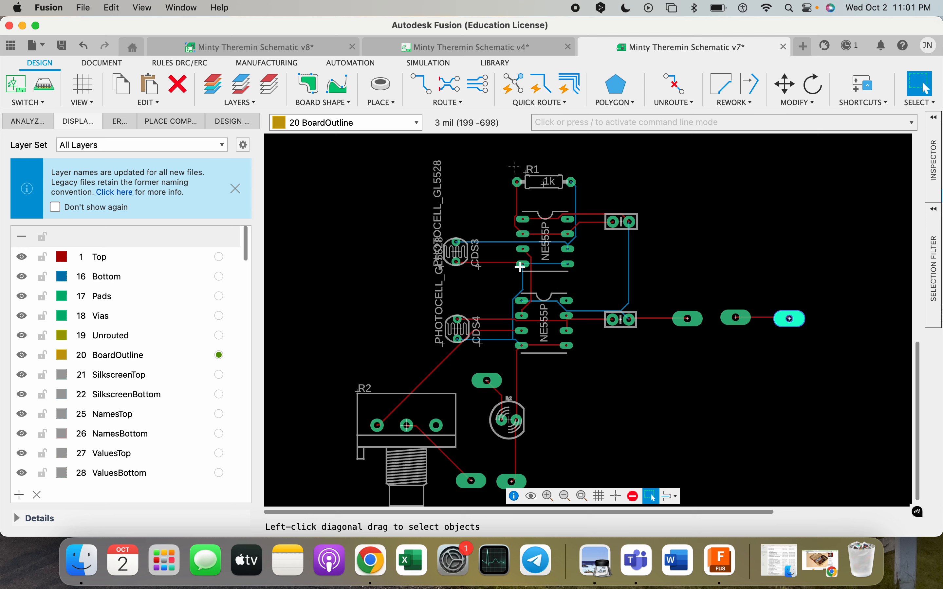
pyautogui.scroll(-1, 589, 287)
pyautogui.moveTo(652, 378); pyautogui.dragTo(626, 367, button='middle')
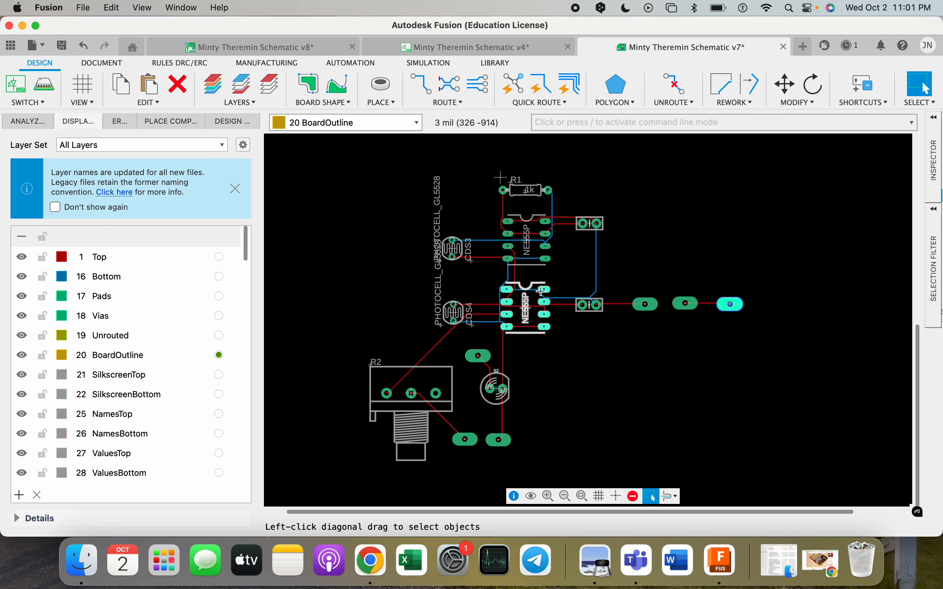
pyautogui.press('m')
pyautogui.click(436, 345)
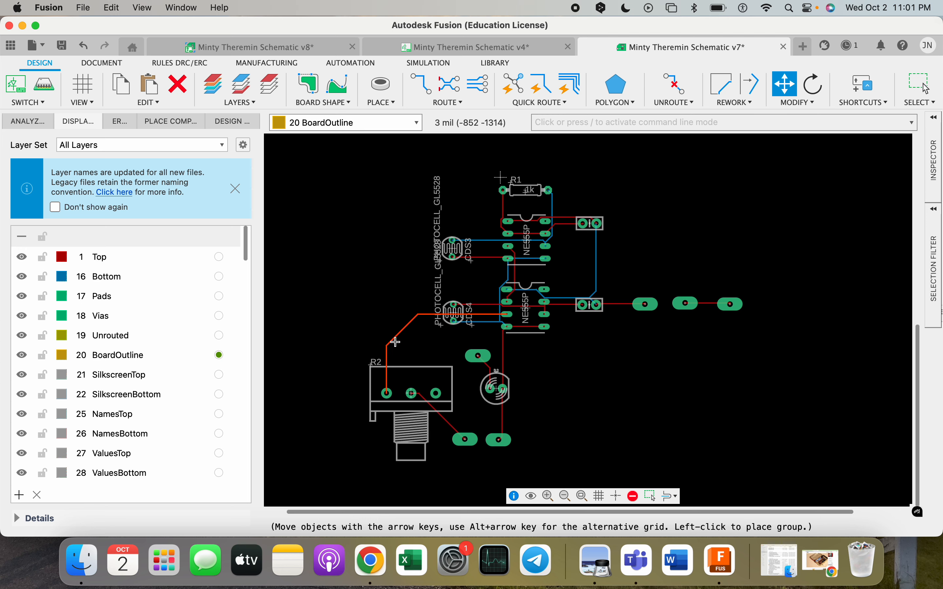
pyautogui.press('Escape')
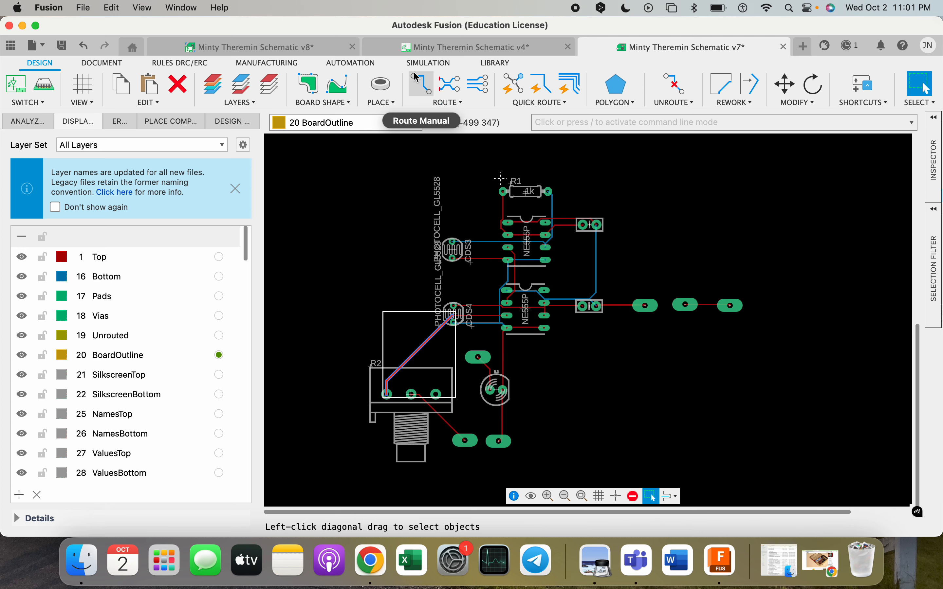
# Manually route a bent 6 mil branch on the Top layer off the duplicate circuit's R2-to-CDS4 trace, extending past the photocell
pyautogui.click(418, 102)
pyautogui.click(423, 347)
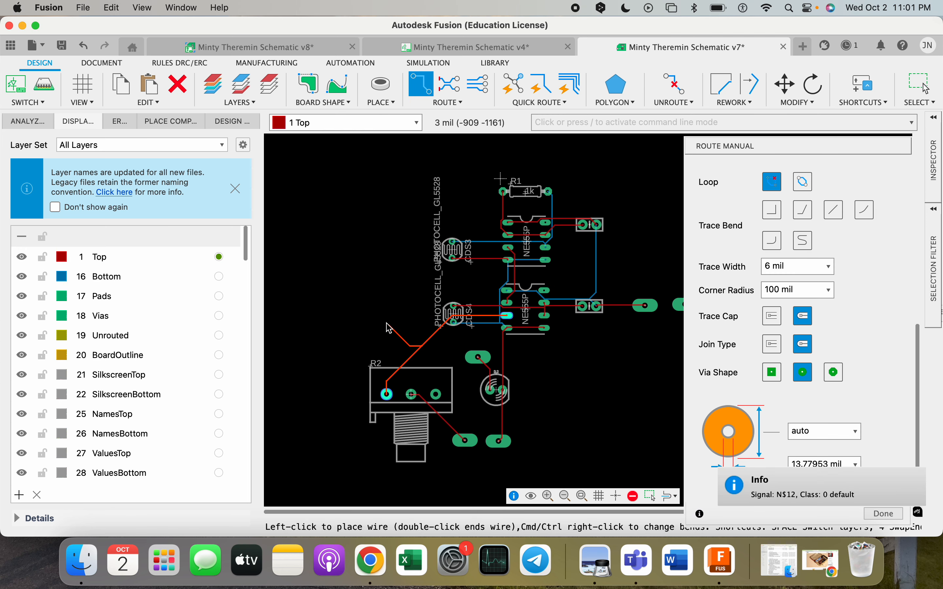
pyautogui.click(402, 323)
pyautogui.scroll(-5, 398, 337)
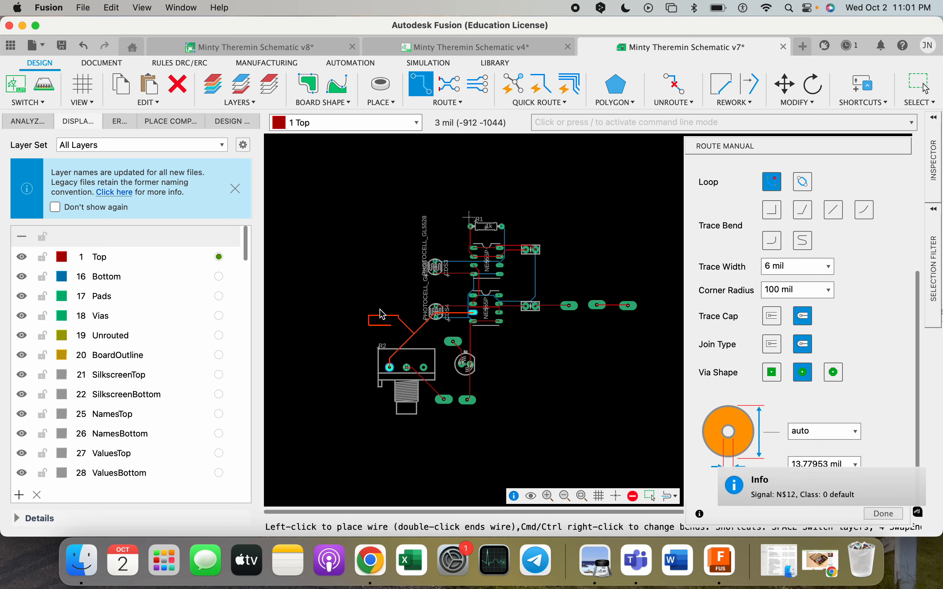
pyautogui.scroll(5, 534, 160)
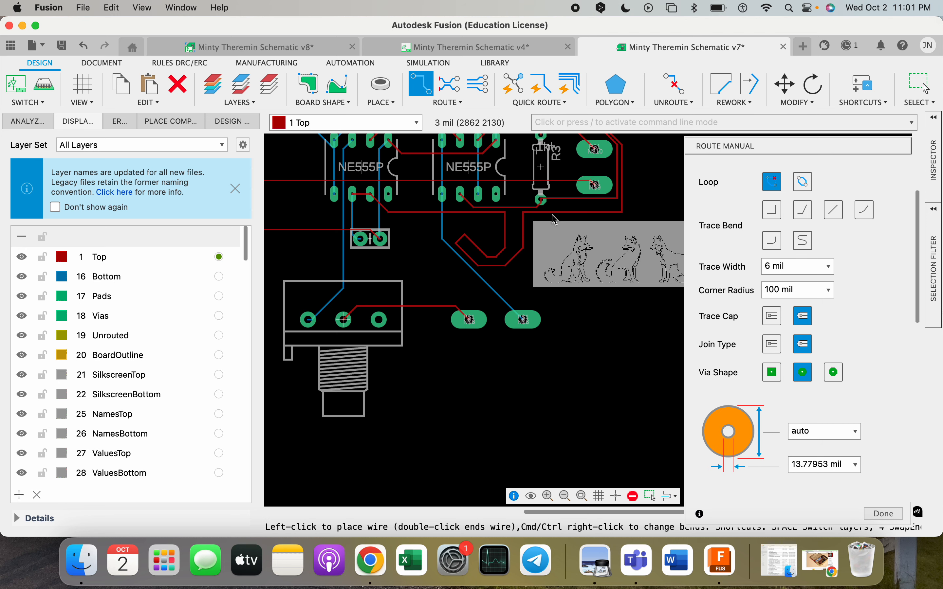
pyautogui.scroll(-3, 472, 276)
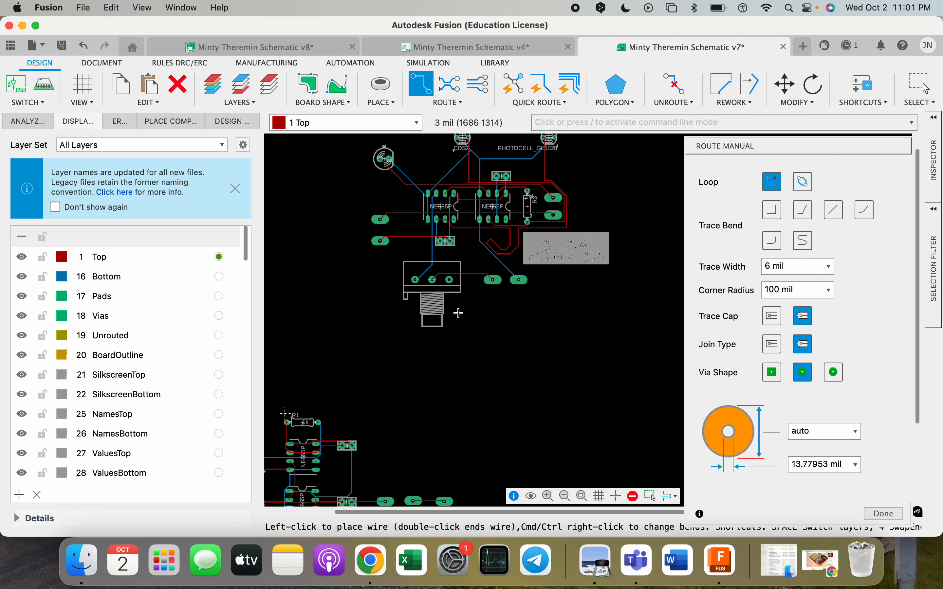
pyautogui.scroll(-2, 526, 274)
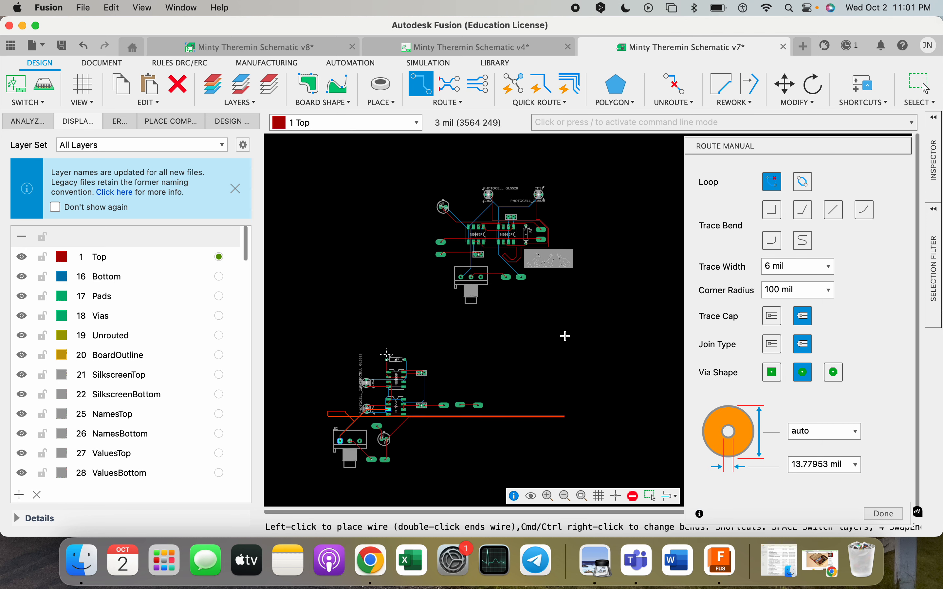
pyautogui.scroll(2, 363, 450)
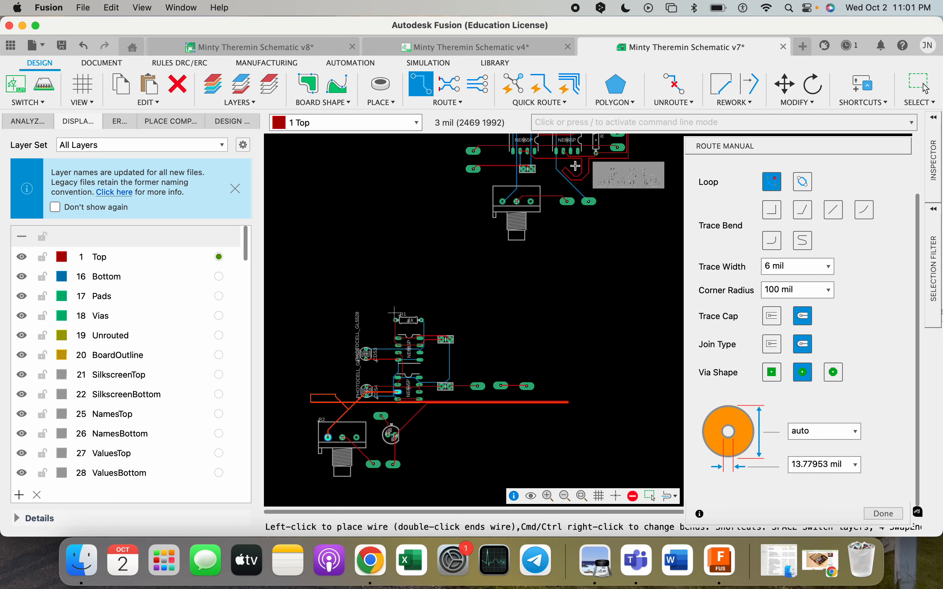
pyautogui.scroll(1, 343, 401)
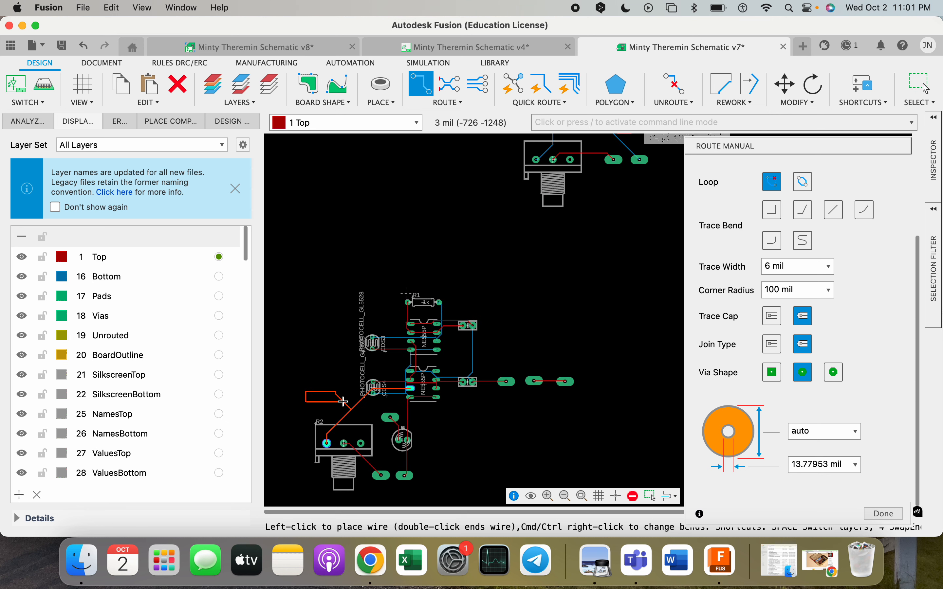
pyautogui.press('Escape')
# Delete the duplicated theremin circuit from the Minty Theremin schematic and return to the board layout
pyautogui.scroll(-4, 329, 408)
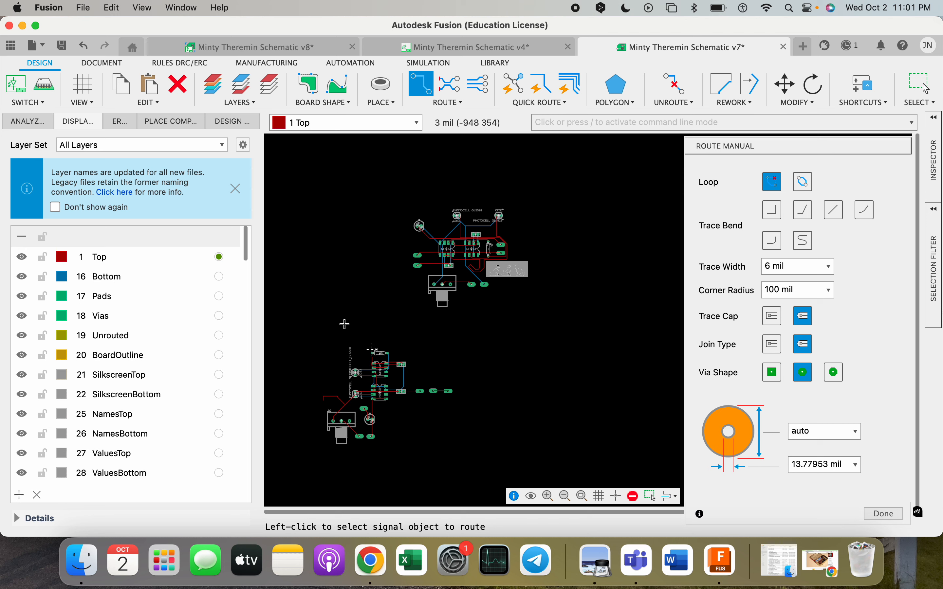
pyautogui.scroll(-1, 540, 323)
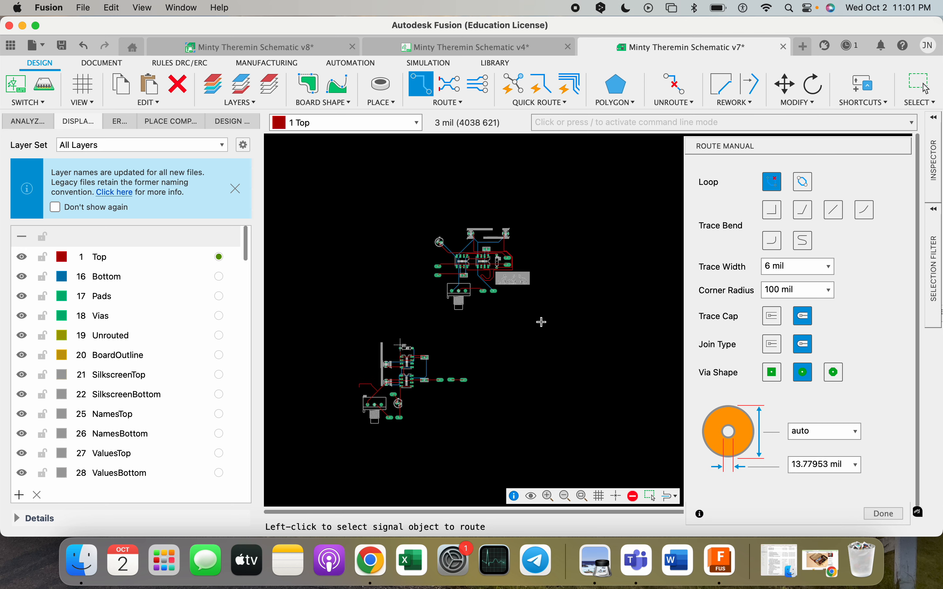
pyautogui.scroll(2, 530, 218)
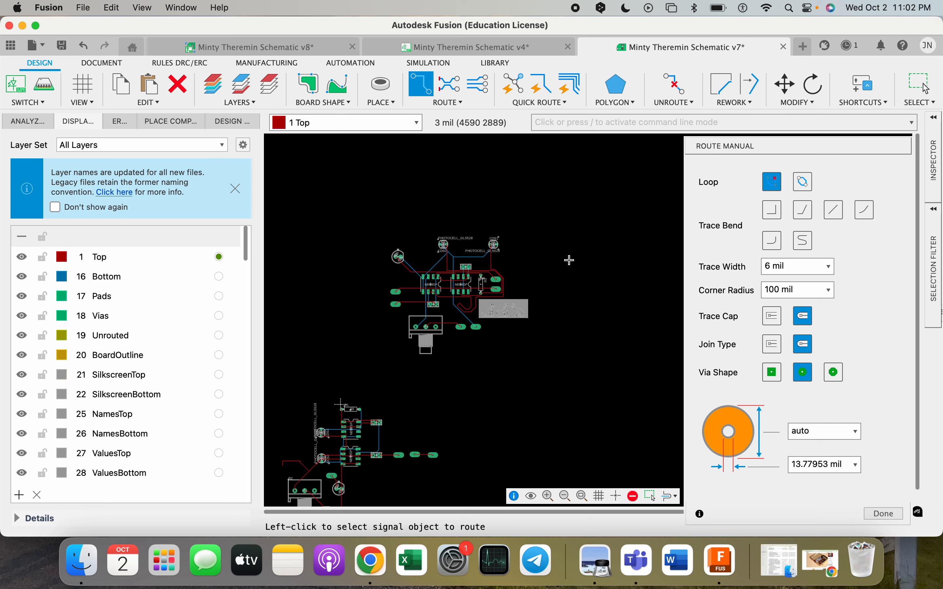
pyautogui.scroll(-2, 591, 267)
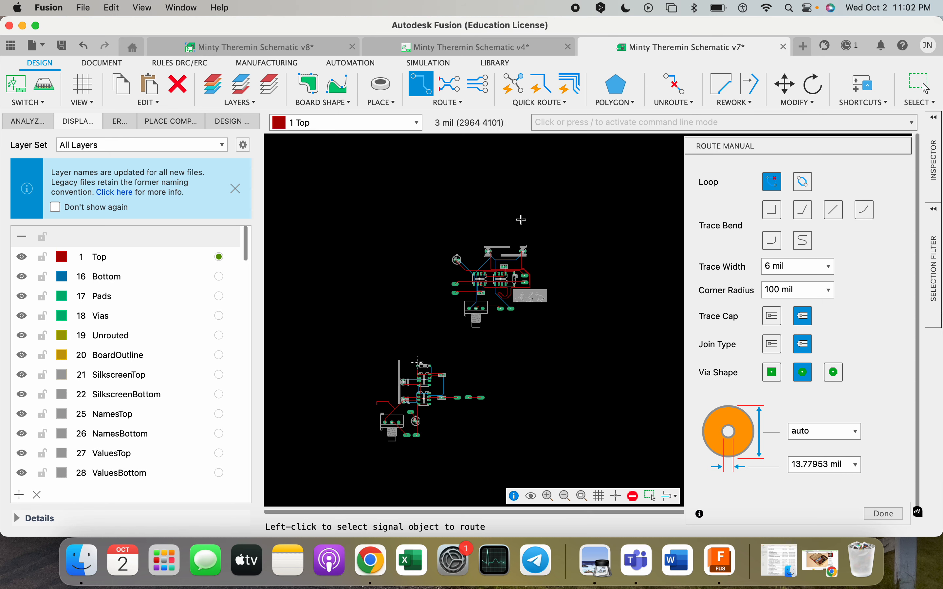
pyautogui.click(375, 53)
pyautogui.moveTo(472, 190); pyautogui.dragTo(667, 414)
pyautogui.press('Delete')
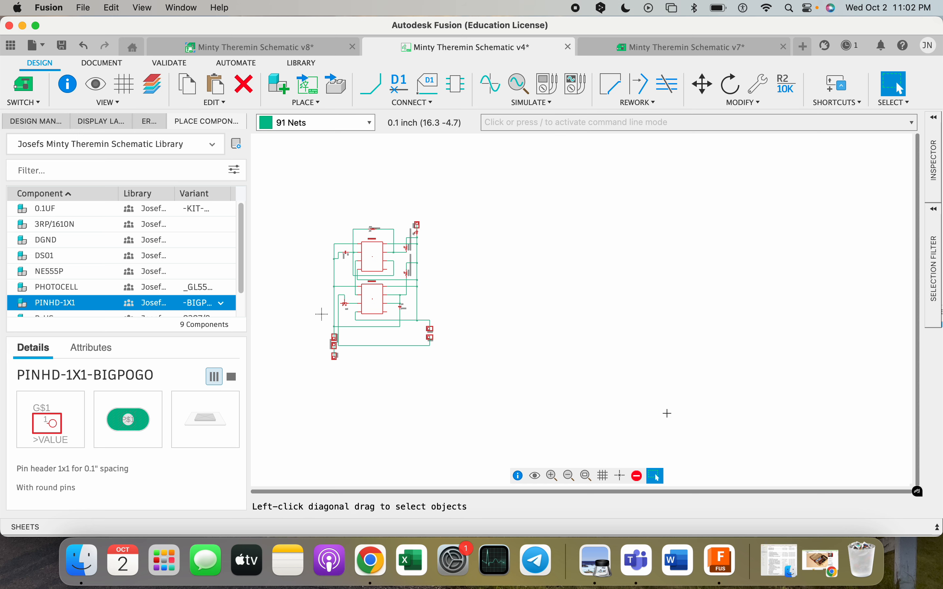
pyautogui.click(22, 85)
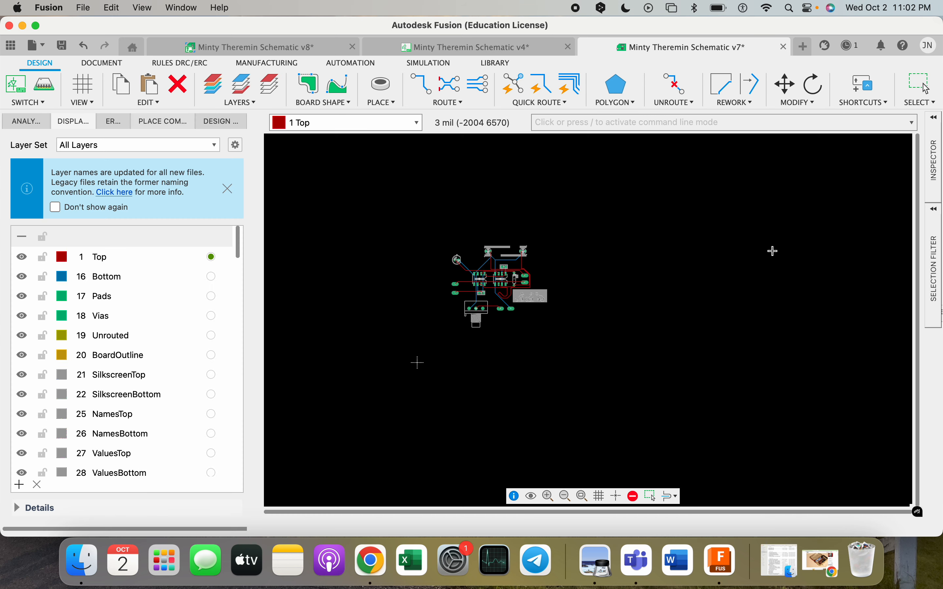
# Draw a closed board outline around the remaining circuit with Outline Polyline, using a 6 mil continuous line
pyautogui.scroll(1, 526, 221)
pyautogui.scroll(6, 452, 223)
pyautogui.scroll(-4, 528, 196)
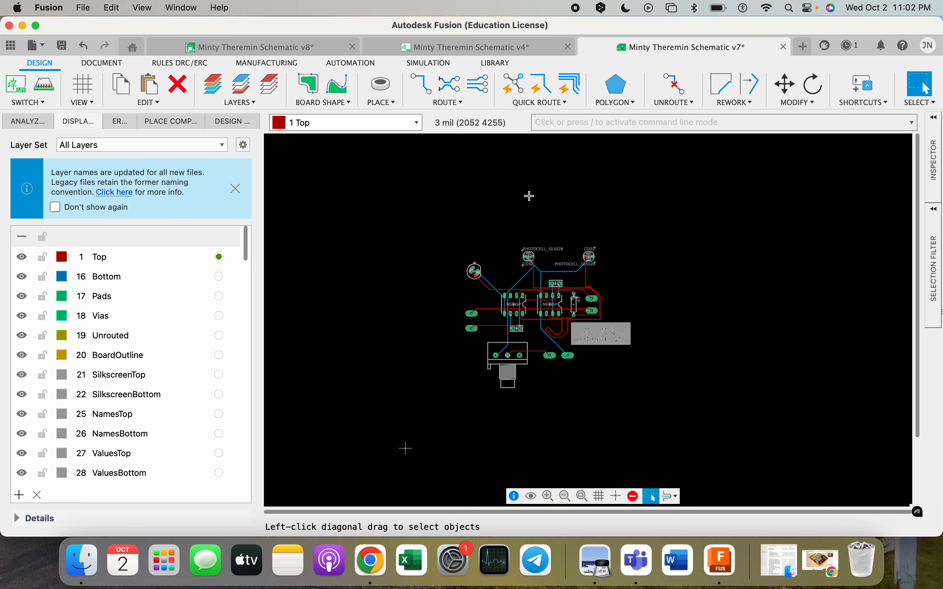
pyautogui.scroll(1, 606, 289)
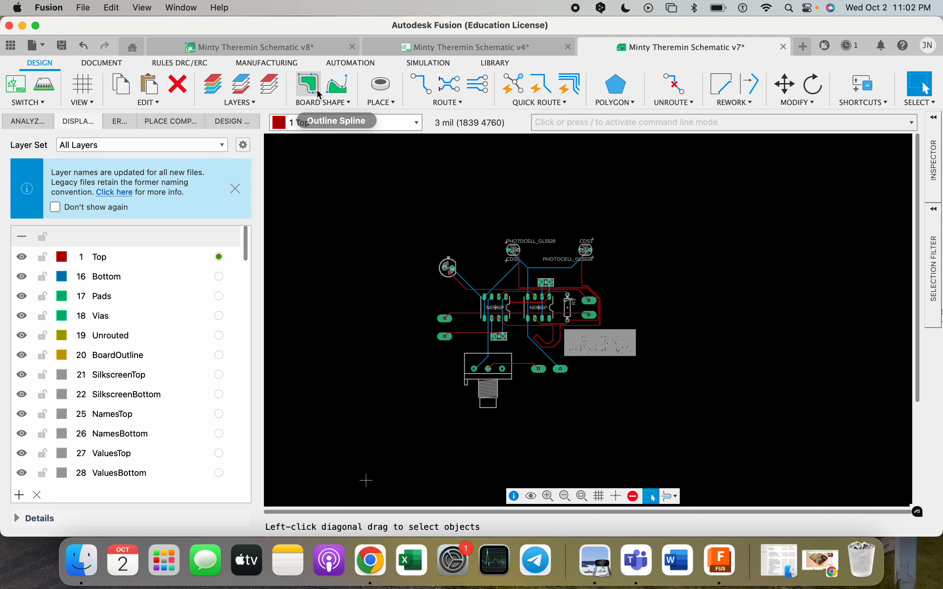
pyautogui.click(307, 85)
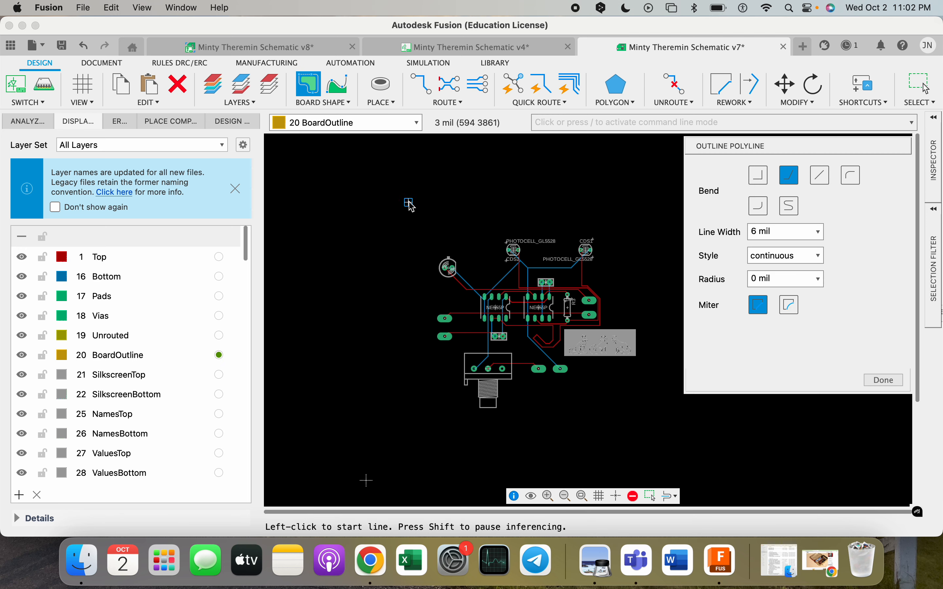
pyautogui.click(409, 202)
pyautogui.click(650, 203)
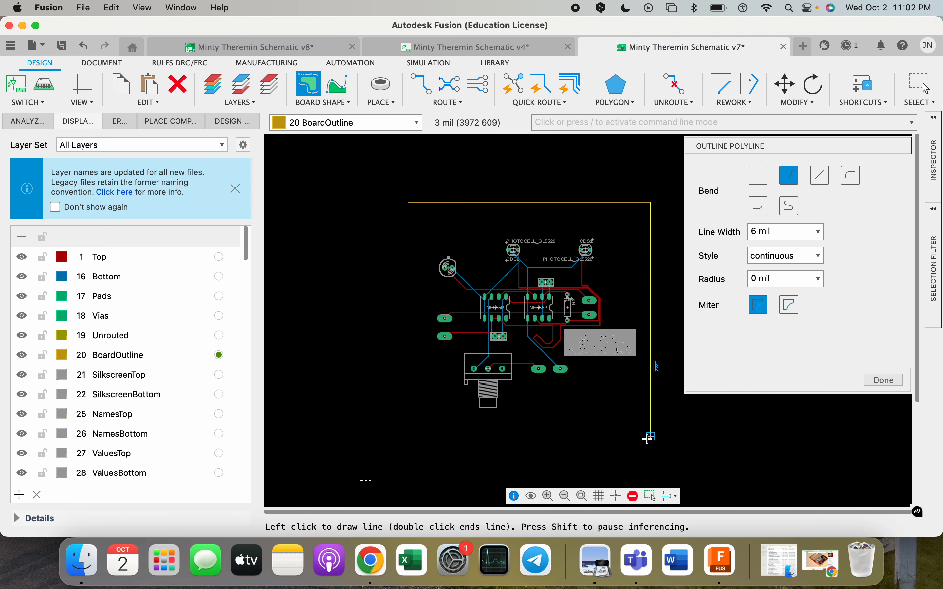
pyautogui.click(650, 428)
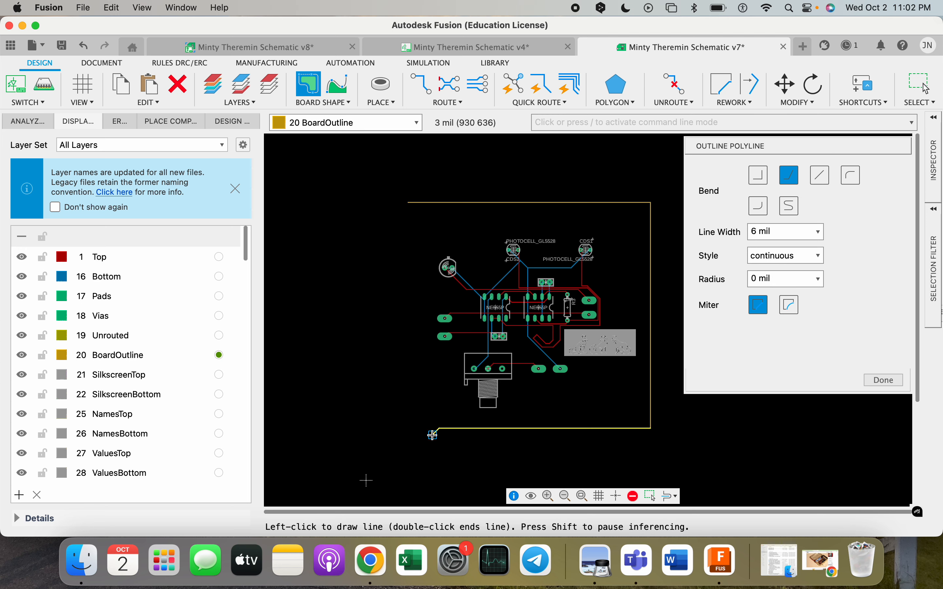
pyautogui.click(420, 428)
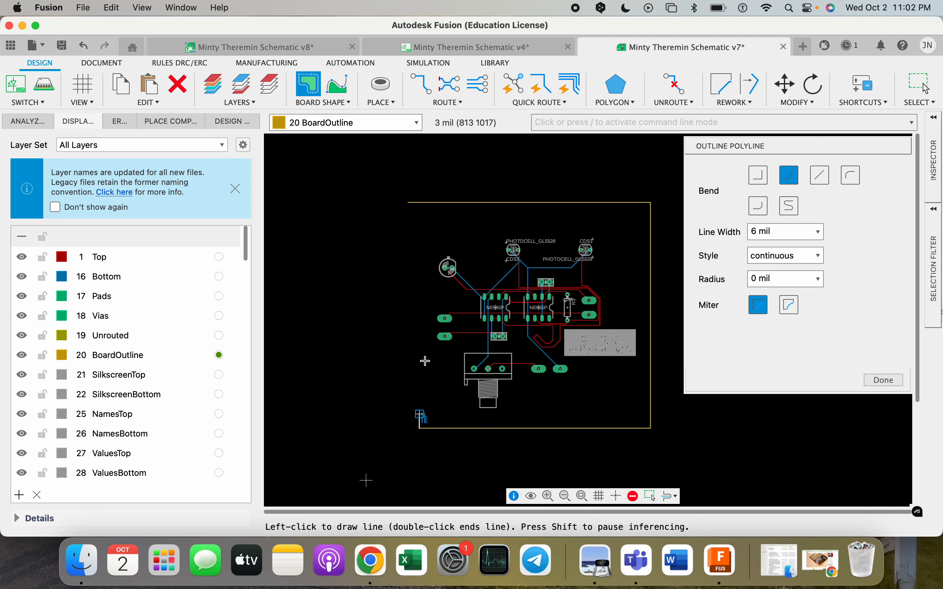
pyautogui.click(410, 204)
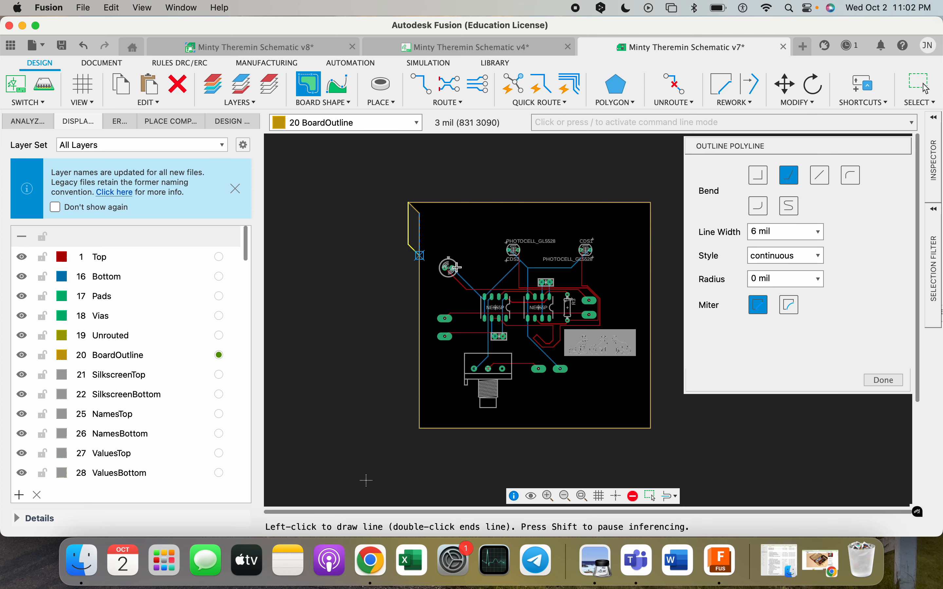
pyautogui.press('Escape')
pyautogui.press('Escape')
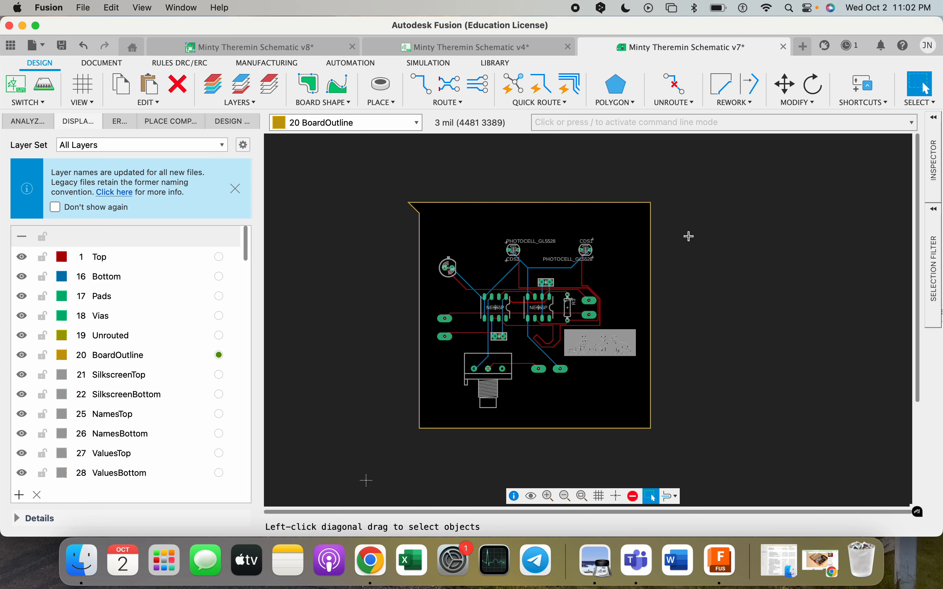
# Delete all segments of the hand-drawn board outline around the circuit
pyautogui.moveTo(682, 229); pyautogui.dragTo(627, 172)
pyautogui.press('Delete')
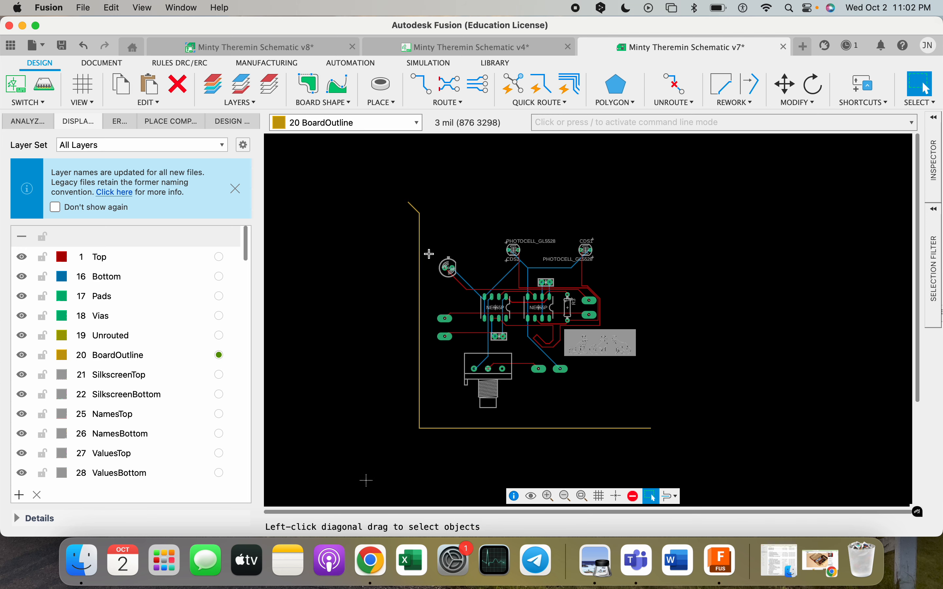
pyautogui.moveTo(431, 469); pyautogui.dragTo(389, 316)
pyautogui.press('Delete')
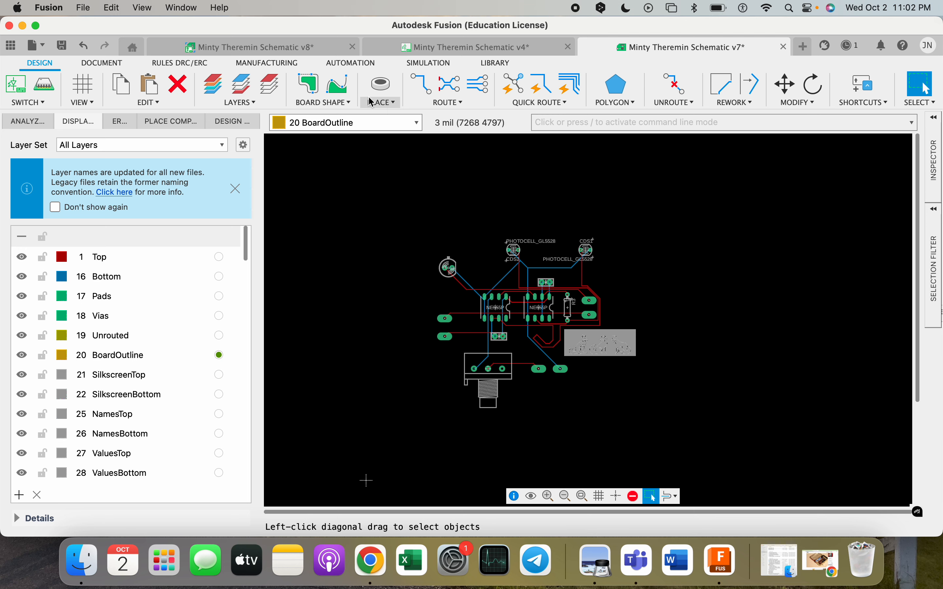
pyautogui.click(389, 103)
pyautogui.click(398, 213)
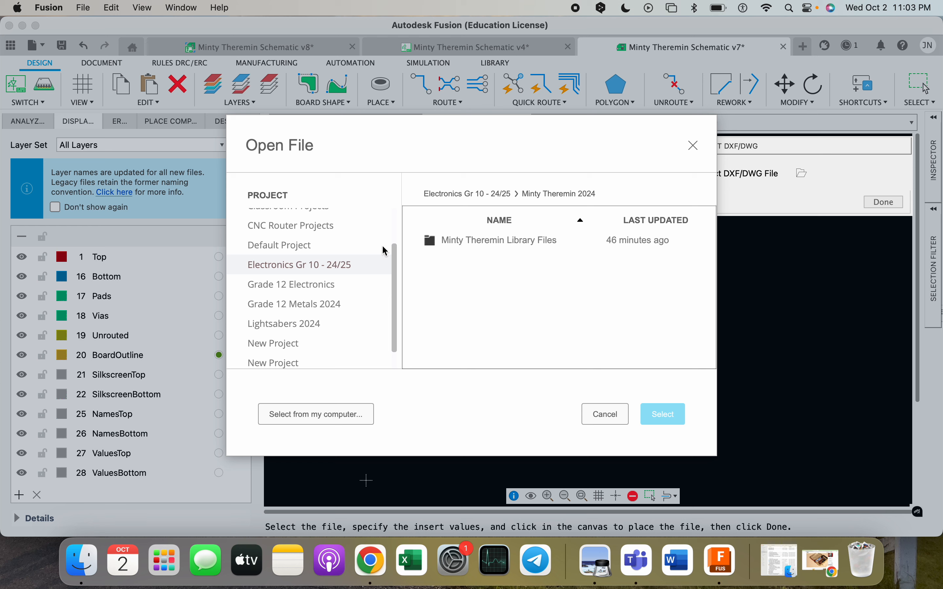
pyautogui.doubleClick(445, 239)
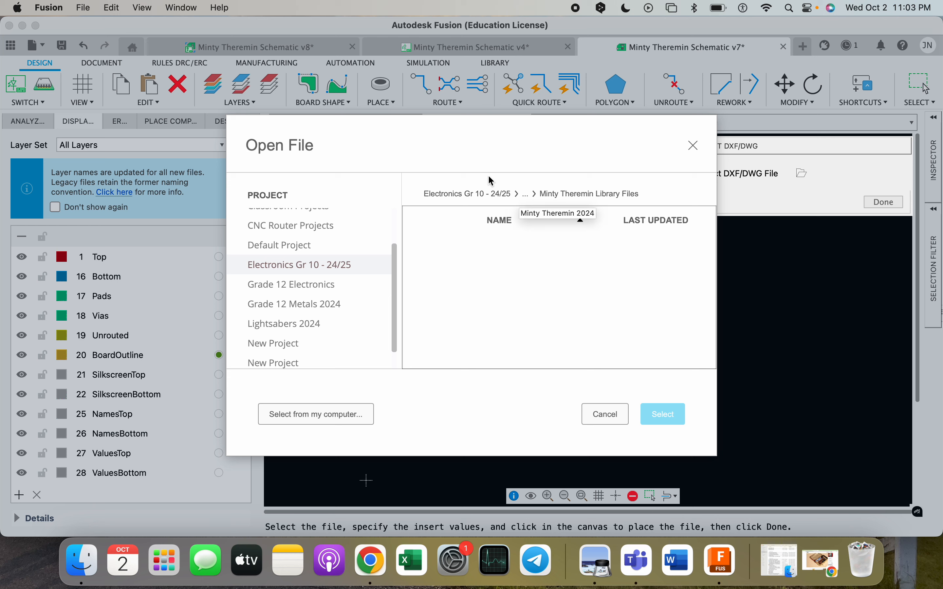
pyautogui.click(491, 192)
pyautogui.doubleClick(484, 261)
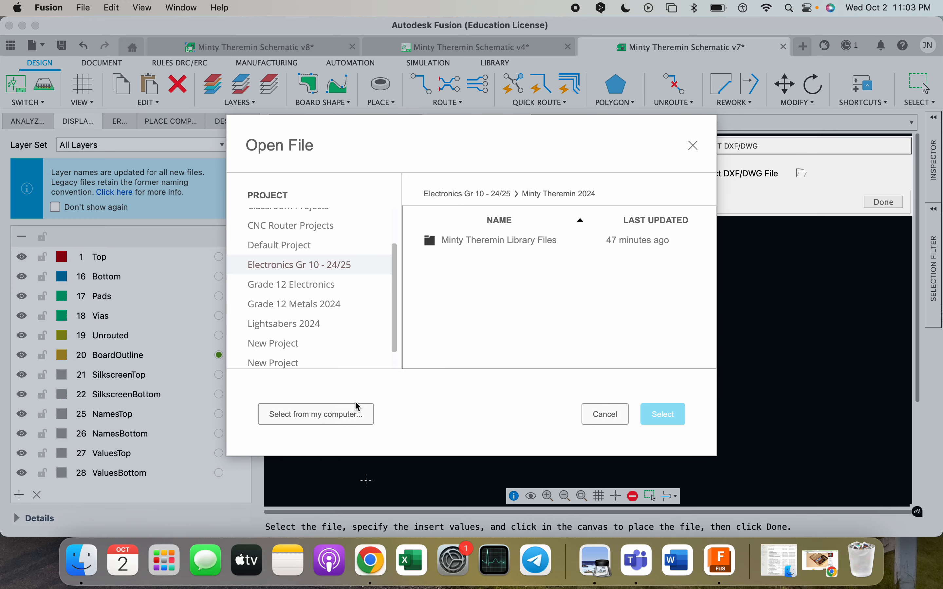
pyautogui.click(588, 413)
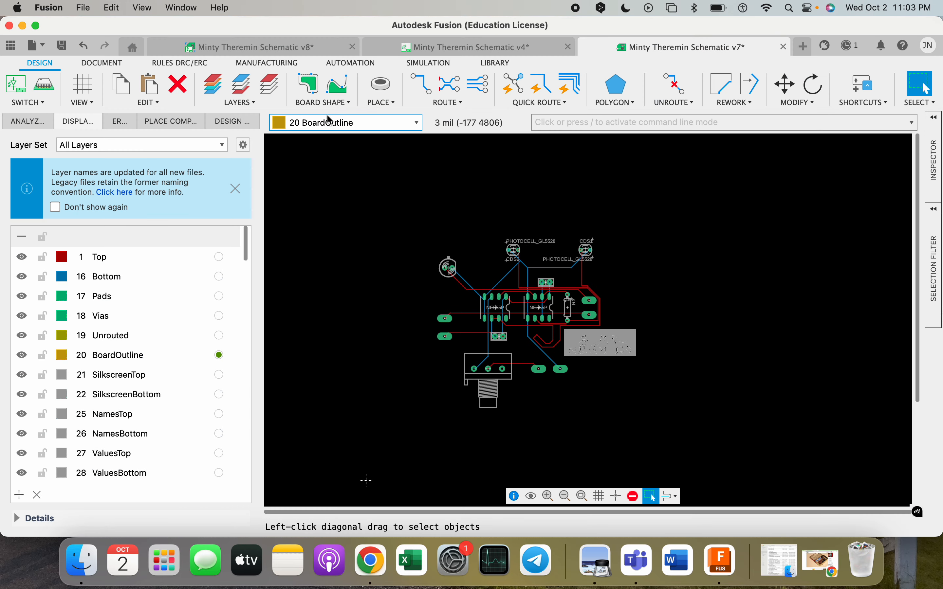
# Try to open the Altoid Outline design from the project files, and dismiss the update request
pyautogui.click(35, 45)
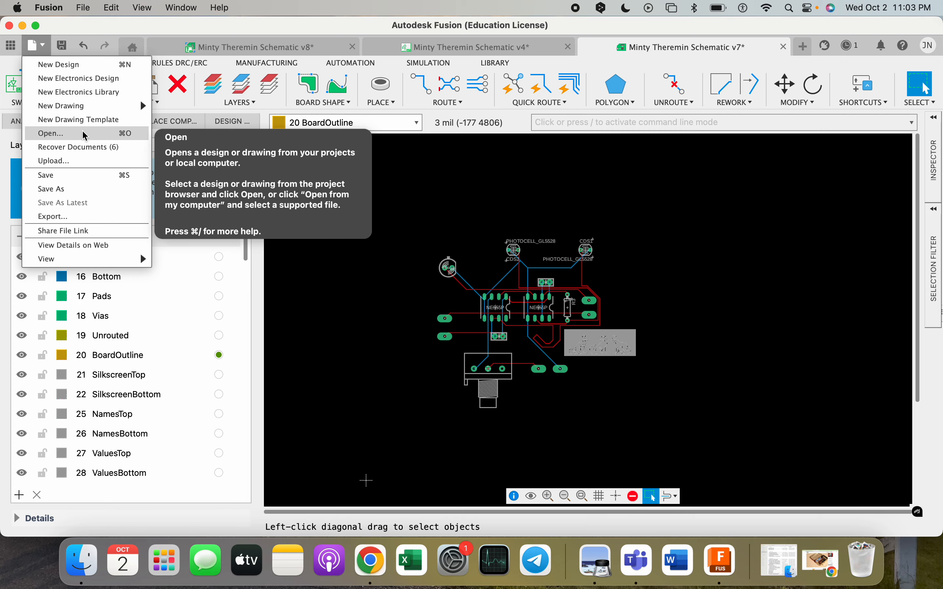
pyautogui.click(95, 133)
pyautogui.click(477, 265)
pyautogui.click(698, 414)
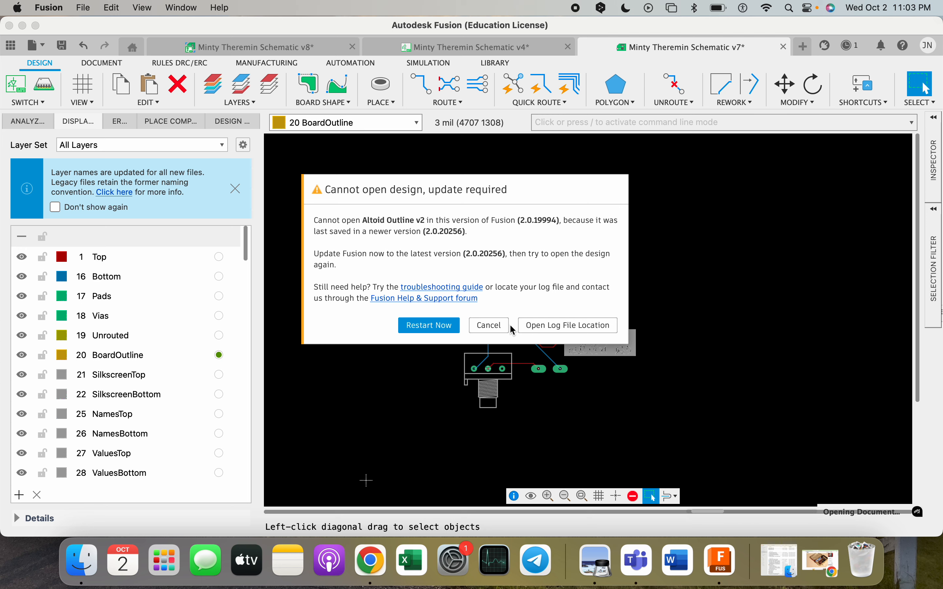
pyautogui.click(490, 325)
# Save the board as a new version with the description User Saved
pyautogui.click(63, 46)
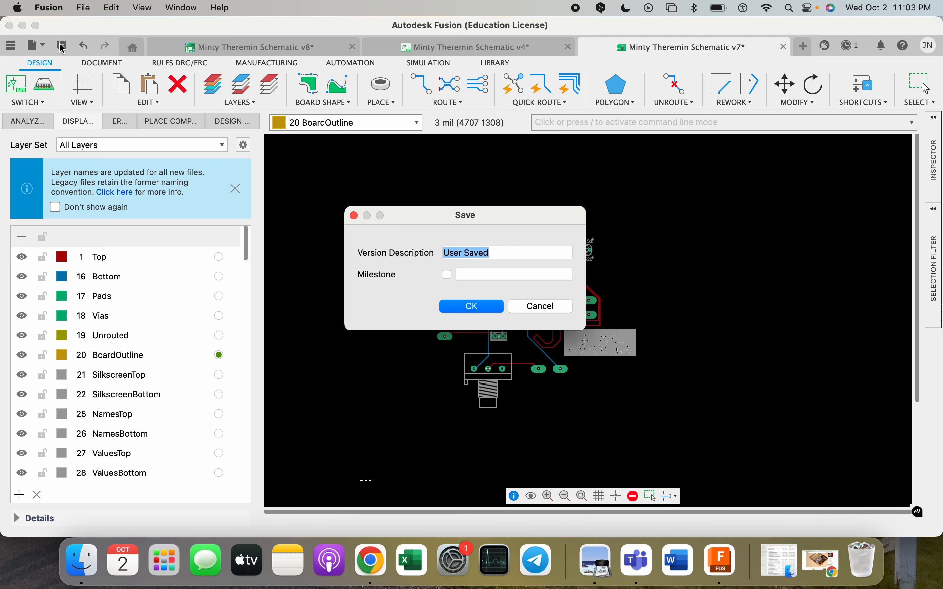
pyautogui.click(498, 307)
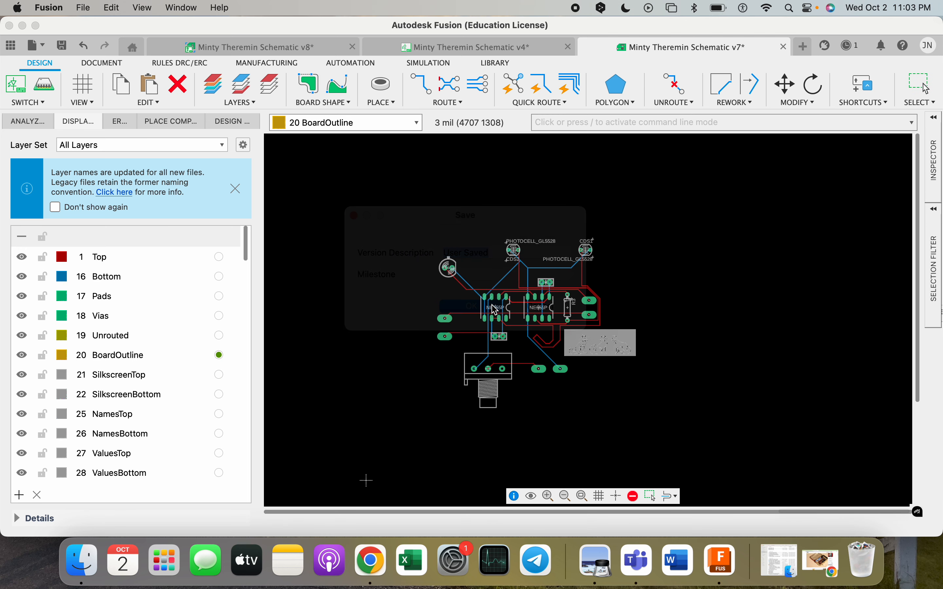
pyautogui.click(926, 90)
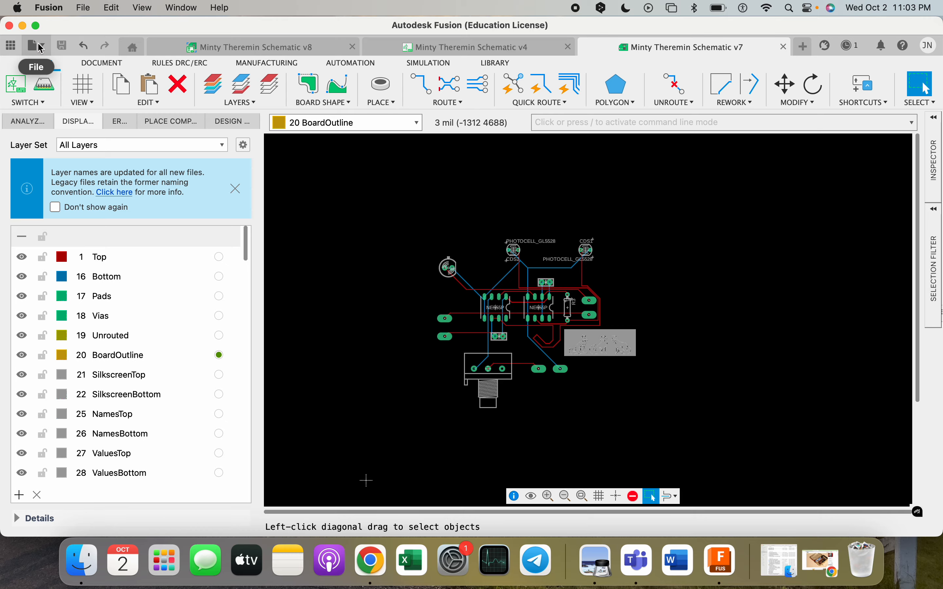
# Try again to open the Altoid Outline design, choosing to restart Fusion for the required update
pyautogui.click(38, 46)
pyautogui.click(43, 135)
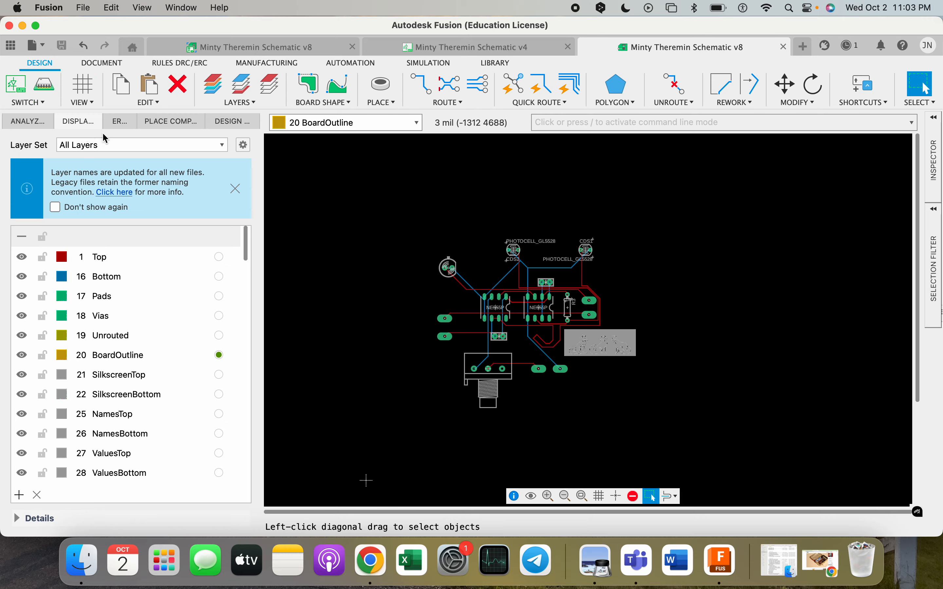
pyautogui.doubleClick(477, 267)
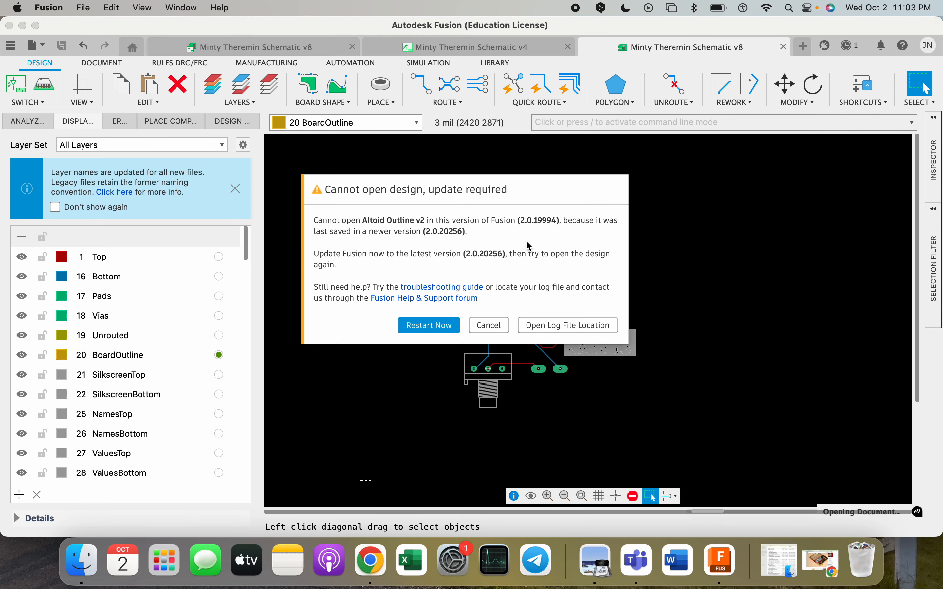
pyautogui.click(441, 325)
pyautogui.click(923, 83)
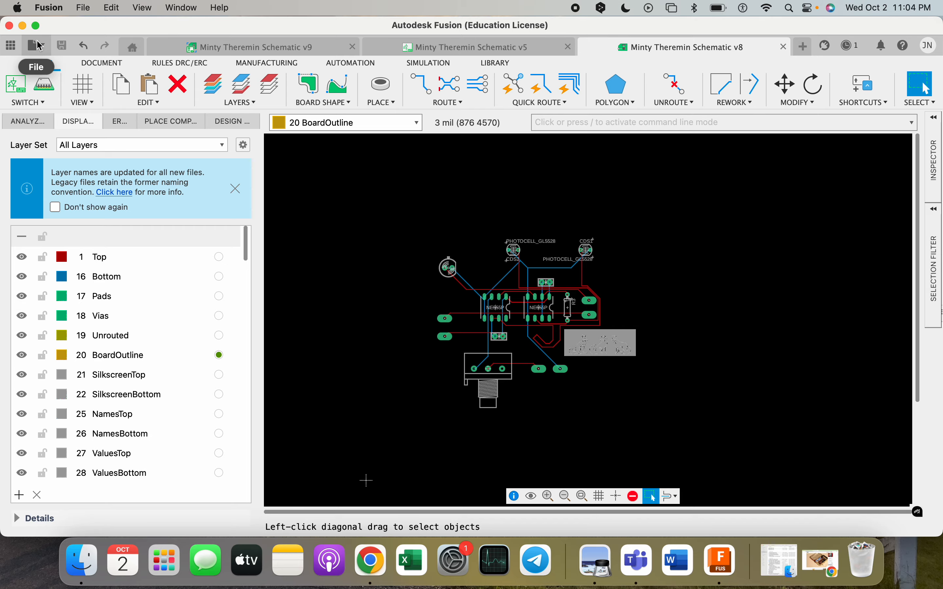
# Try once more to open the Altoid Outline design from the Minty Theremin 2024 folder, and dismiss the version notice
pyautogui.click(39, 45)
pyautogui.click(43, 133)
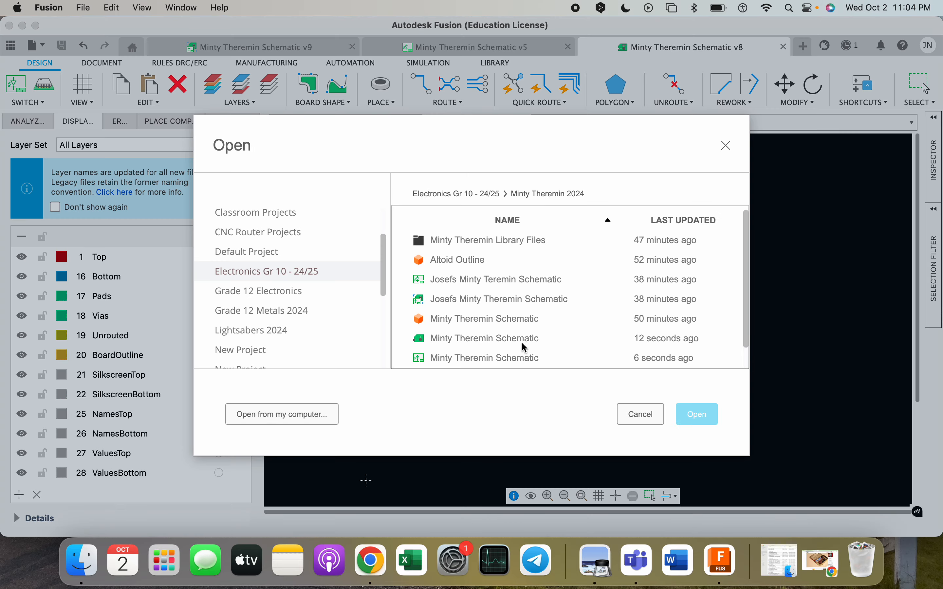
pyautogui.doubleClick(457, 260)
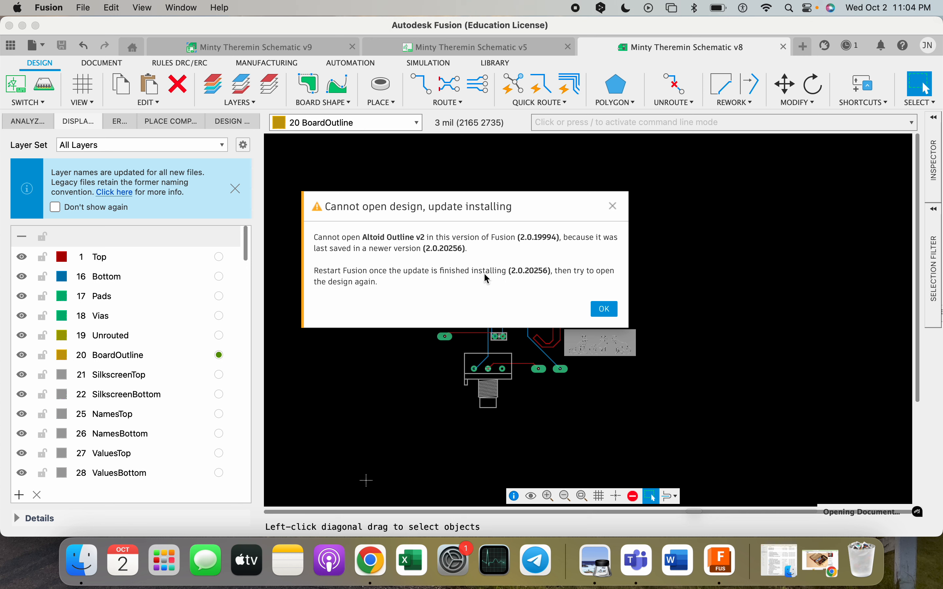
pyautogui.click(604, 309)
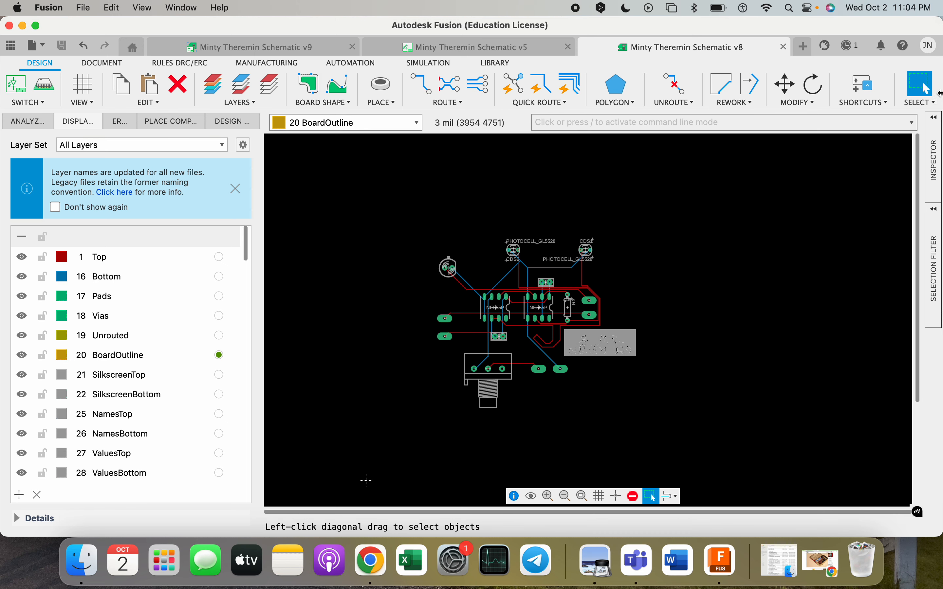
# Create a new design and save it as altoid 2.o in the Minty Theremin 2024 folder
pyautogui.click(803, 47)
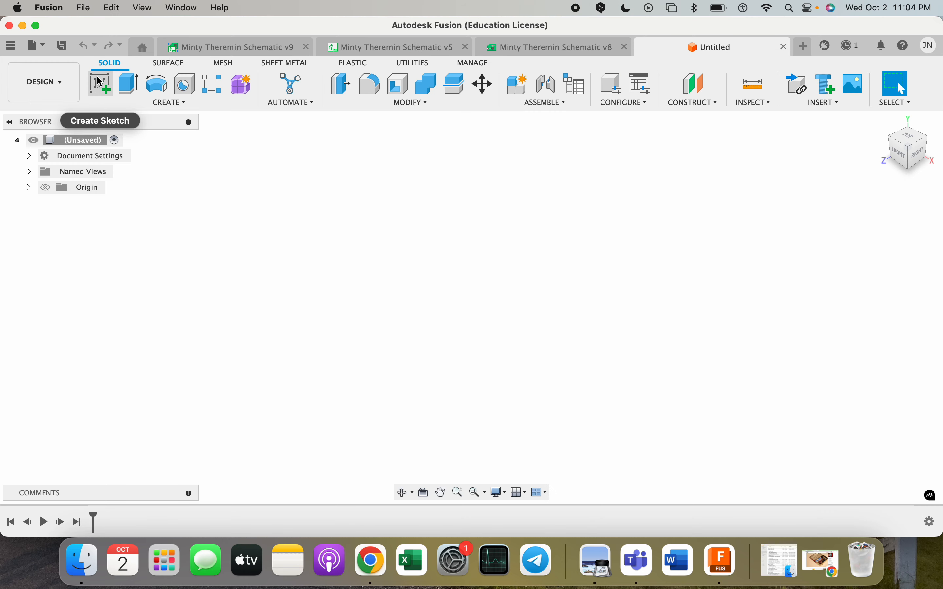
pyautogui.click(62, 46)
pyautogui.write('altoid 2.o')
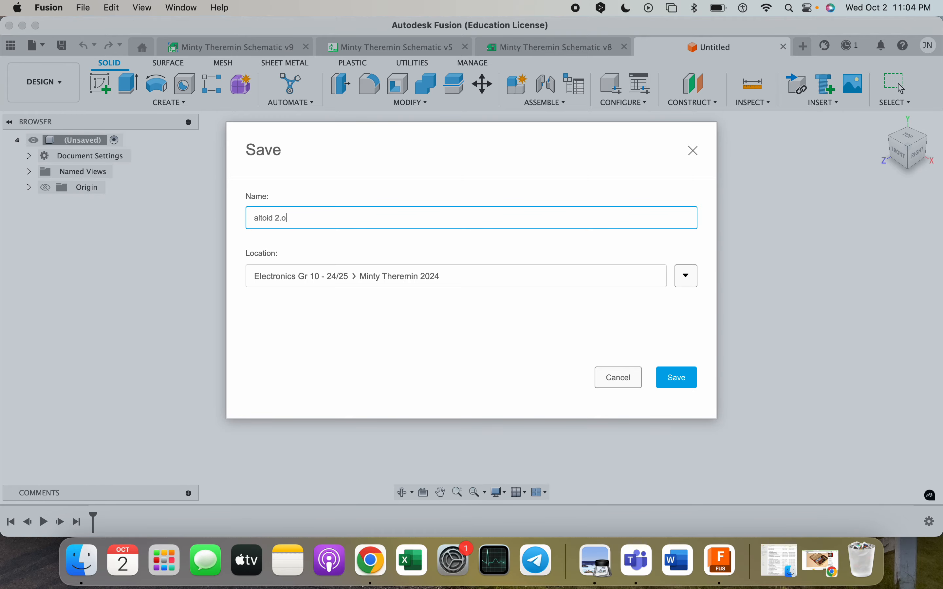
pyautogui.press('Return')
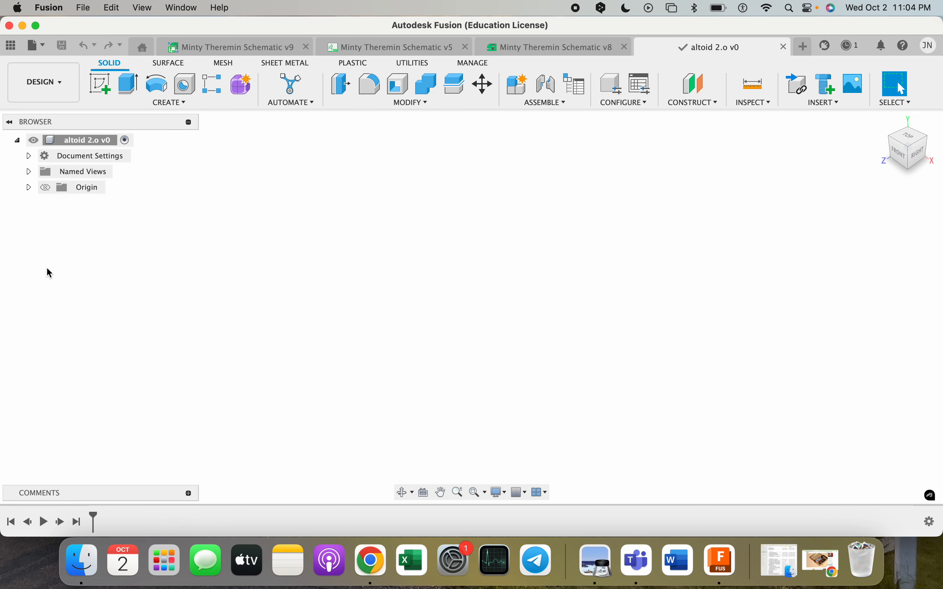
# Sketch a rectangle 50 mm high and 75 mm wide on the horizontal origin plane, starting near the origin
pyautogui.click(100, 83)
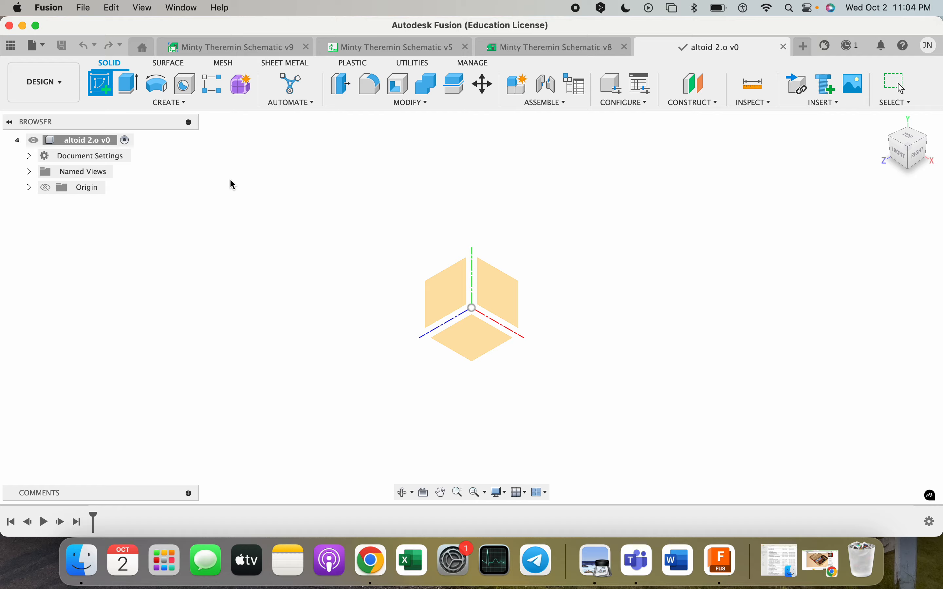
pyautogui.click(479, 358)
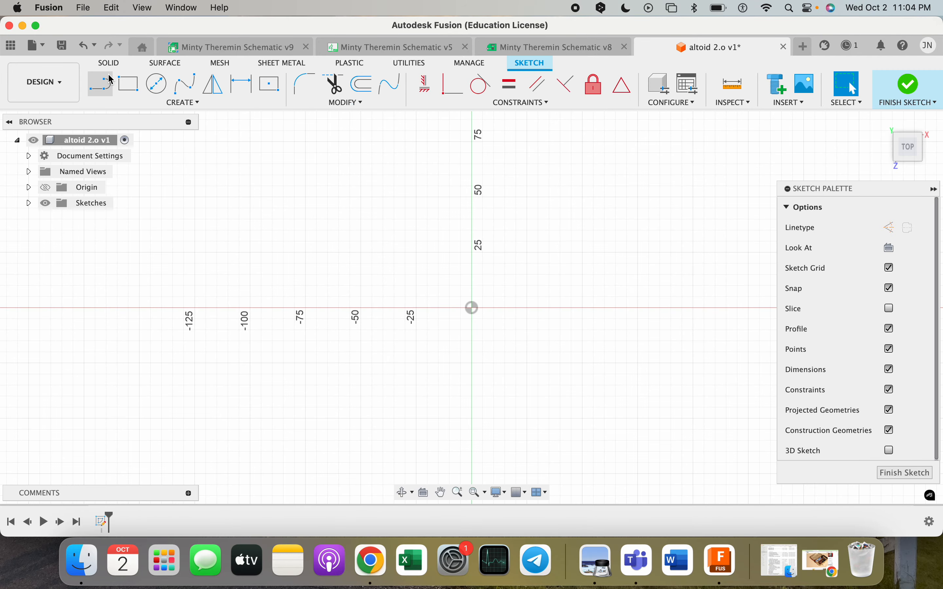
pyautogui.click(128, 84)
pyautogui.click(472, 308)
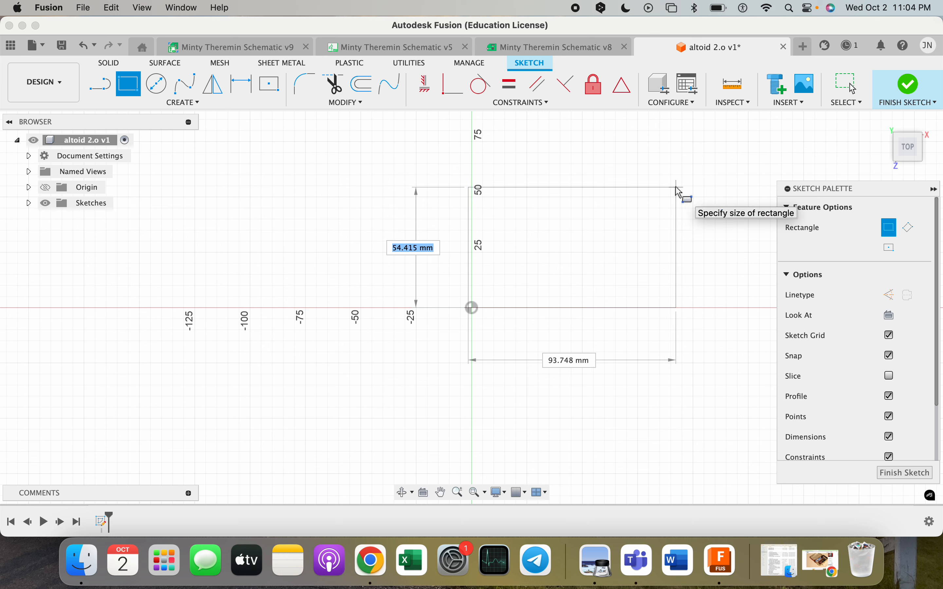
pyautogui.write('40')
pyautogui.press('Tab')
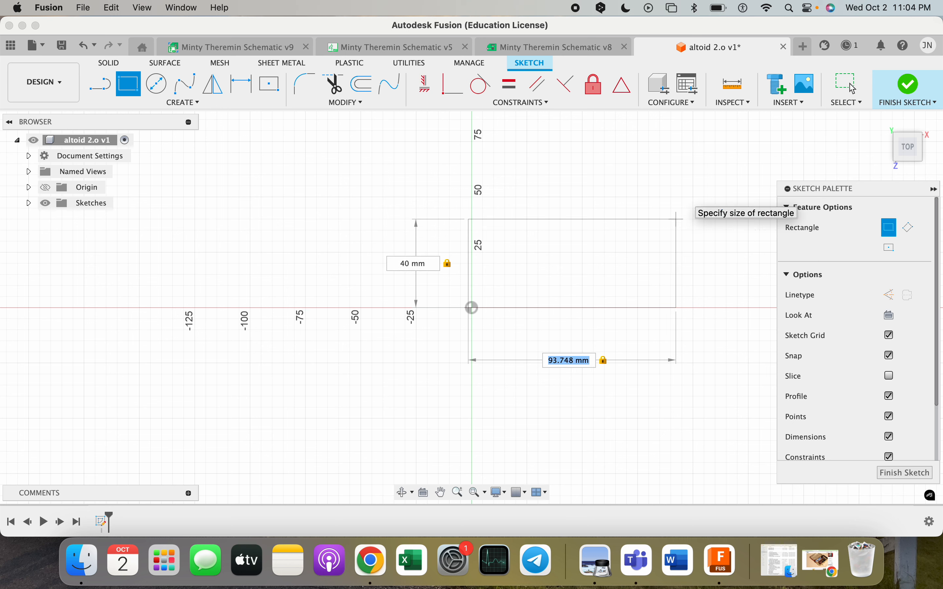
pyautogui.press('Tab')
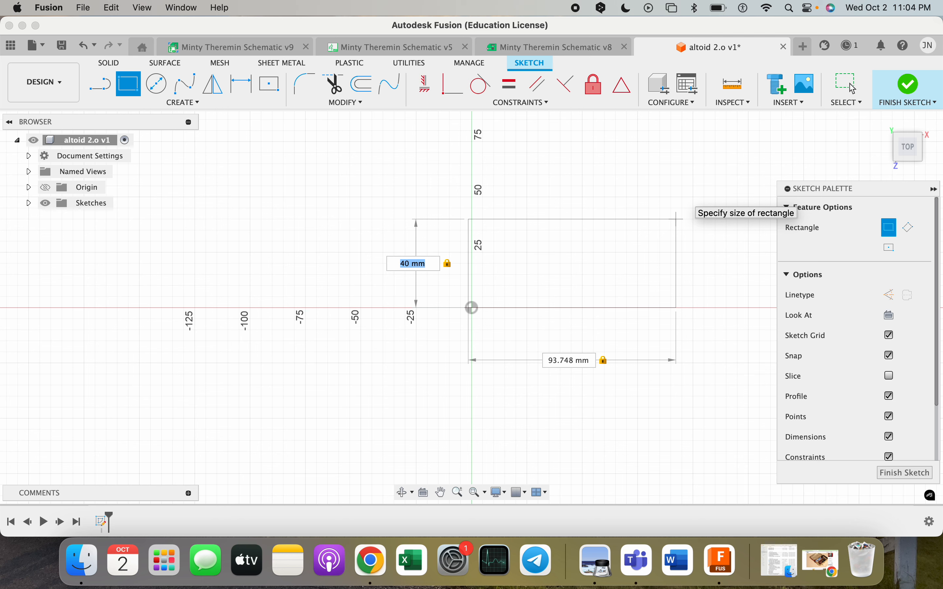
pyautogui.write('50')
pyautogui.press('Tab')
pyautogui.write('76')
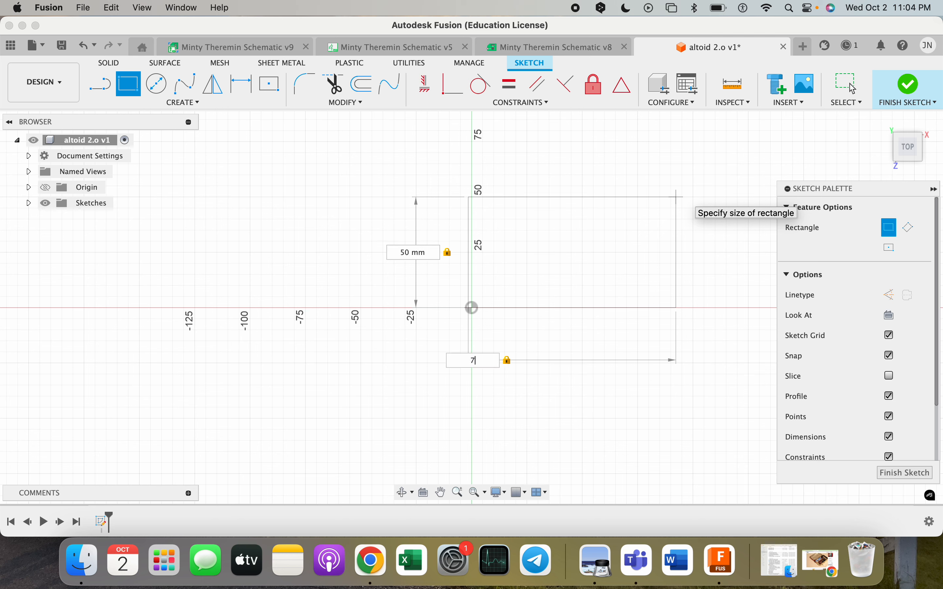
pyautogui.press('Return')
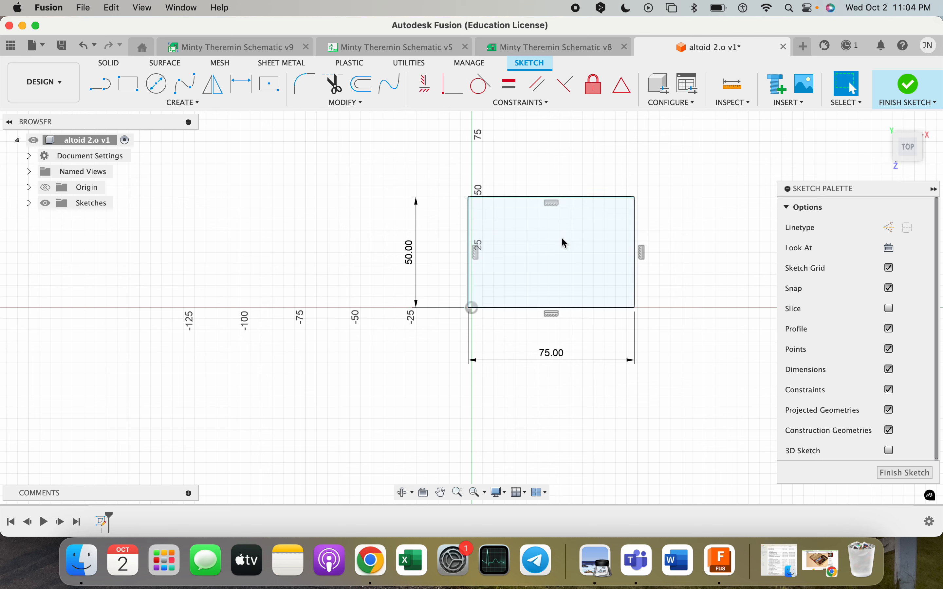
# Fillet all four corners of the rectangle with a 10 mm radius and finish the sketch
pyautogui.click(304, 83)
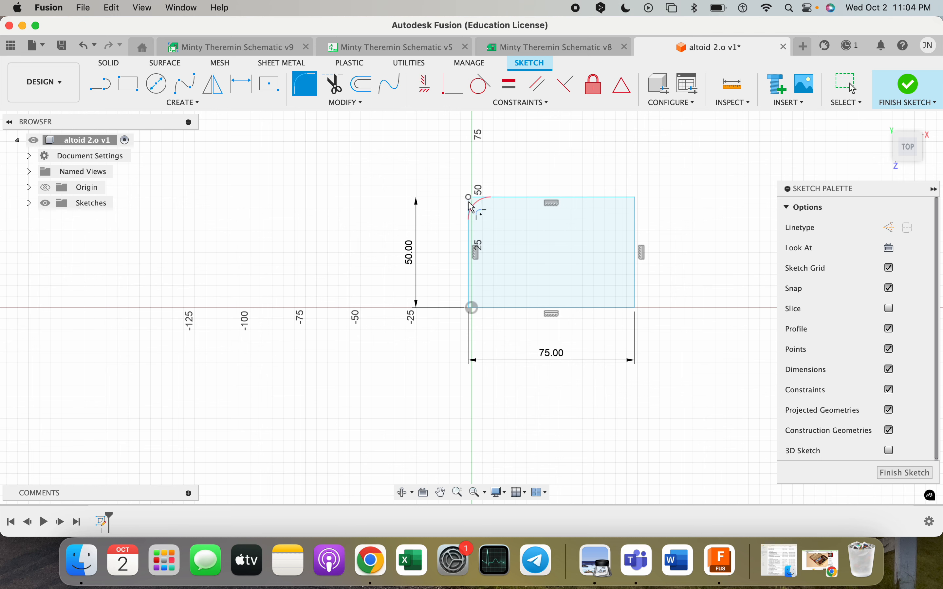
pyautogui.click(472, 211)
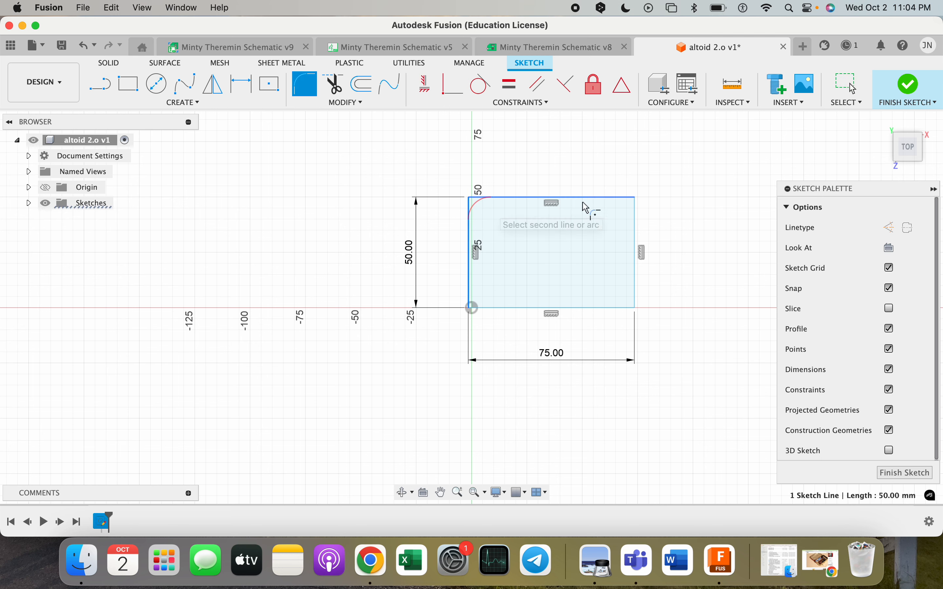
pyautogui.click(629, 201)
pyautogui.click(629, 203)
pyautogui.click(636, 220)
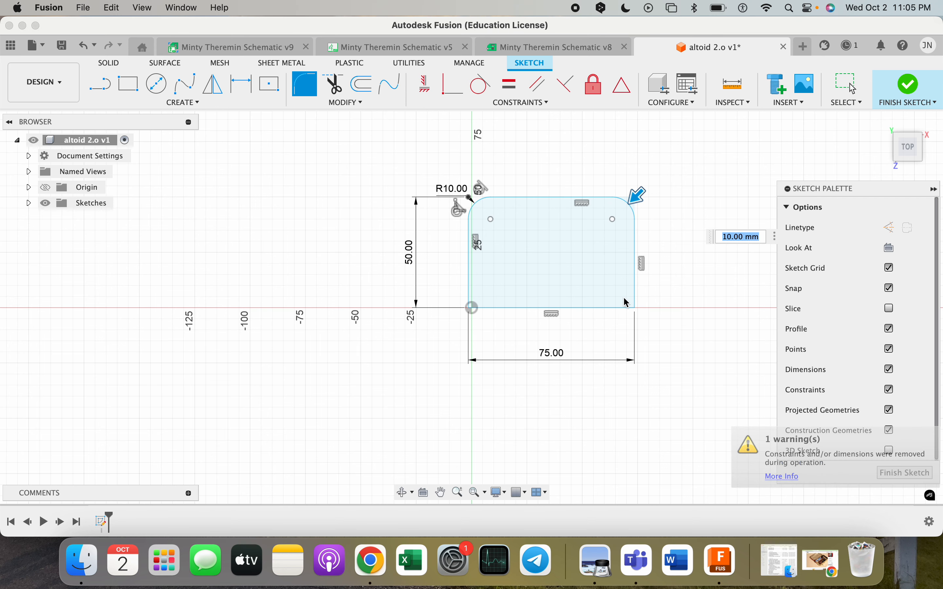
pyautogui.click(633, 297)
pyautogui.click(622, 307)
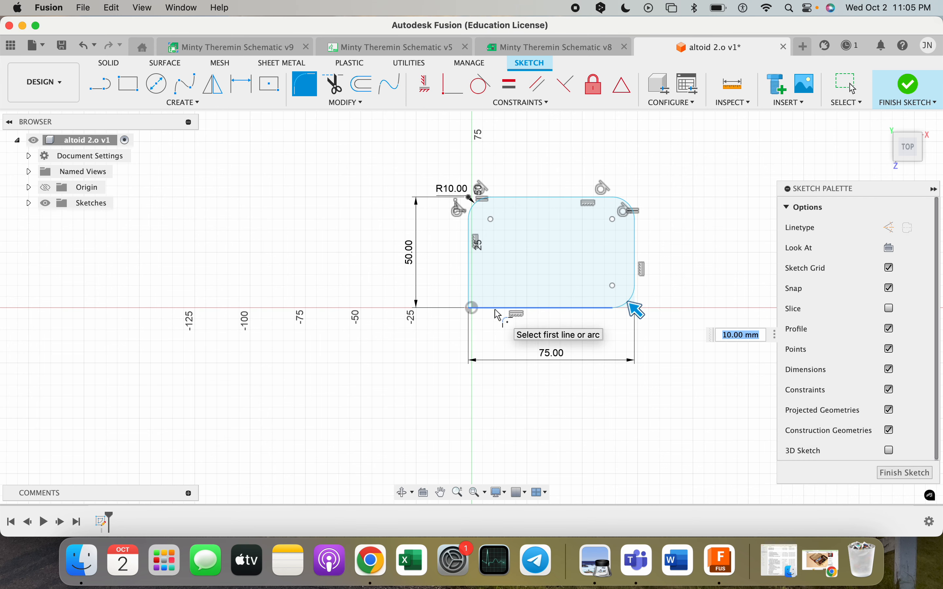
pyautogui.click(496, 308)
pyautogui.click(470, 292)
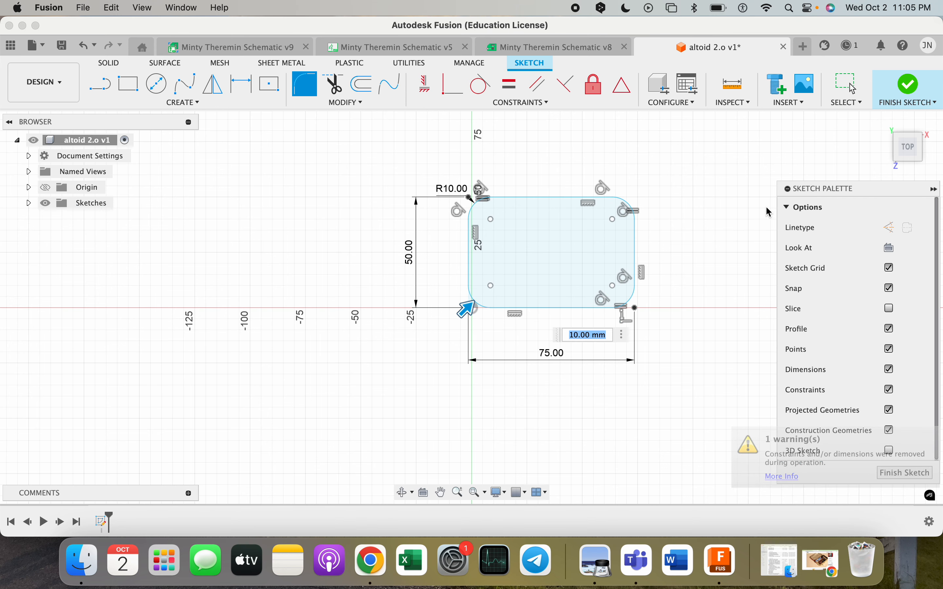
pyautogui.click(910, 93)
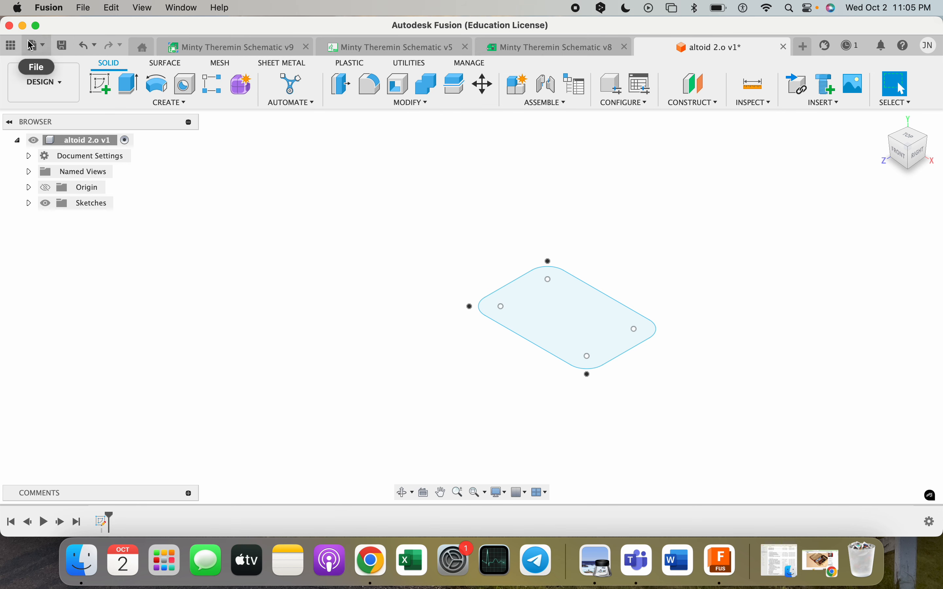
# Export the rounded outline design to the Desktop as the DXF file altoid 2.o v1
pyautogui.click(35, 45)
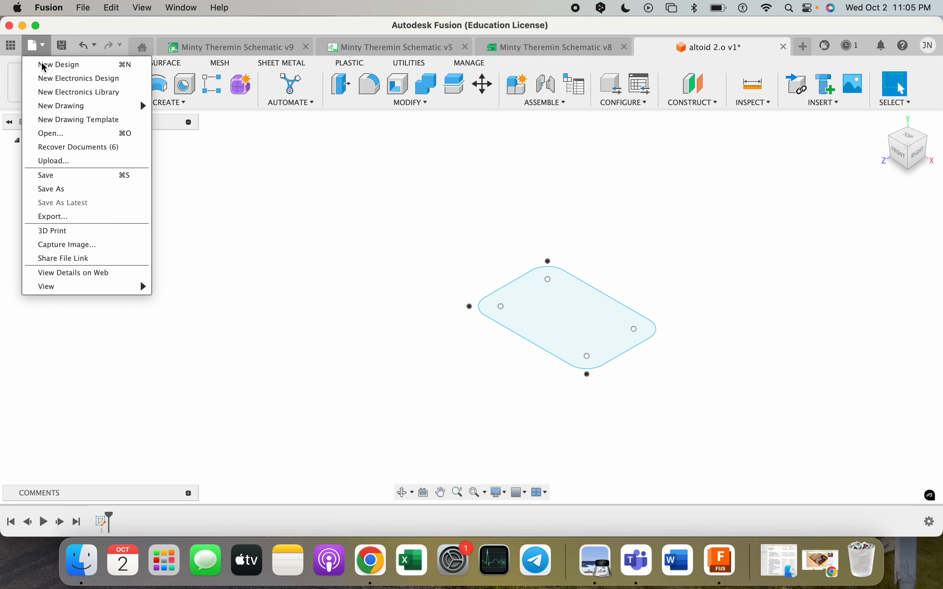
pyautogui.click(57, 217)
pyautogui.click(309, 273)
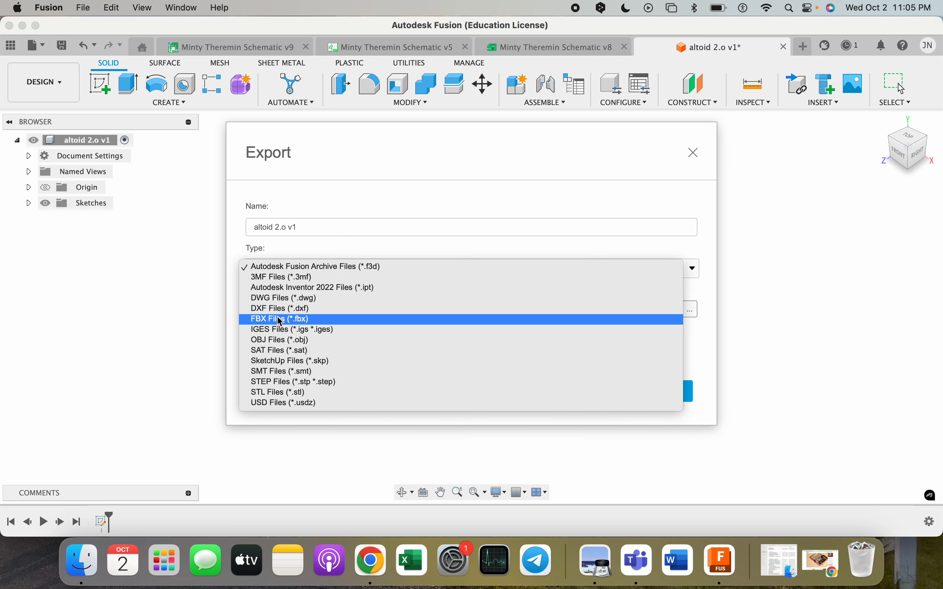
pyautogui.click(280, 308)
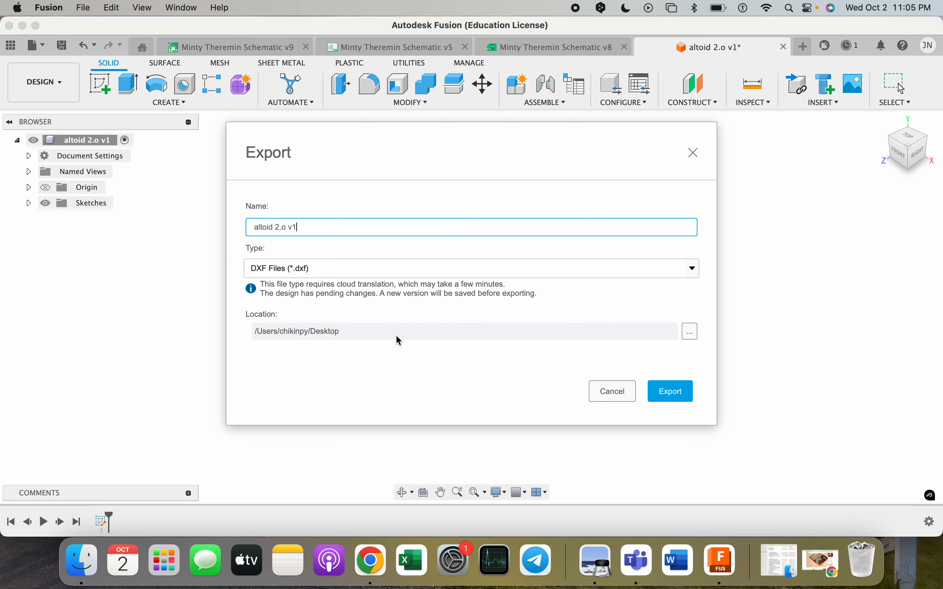
pyautogui.click(672, 391)
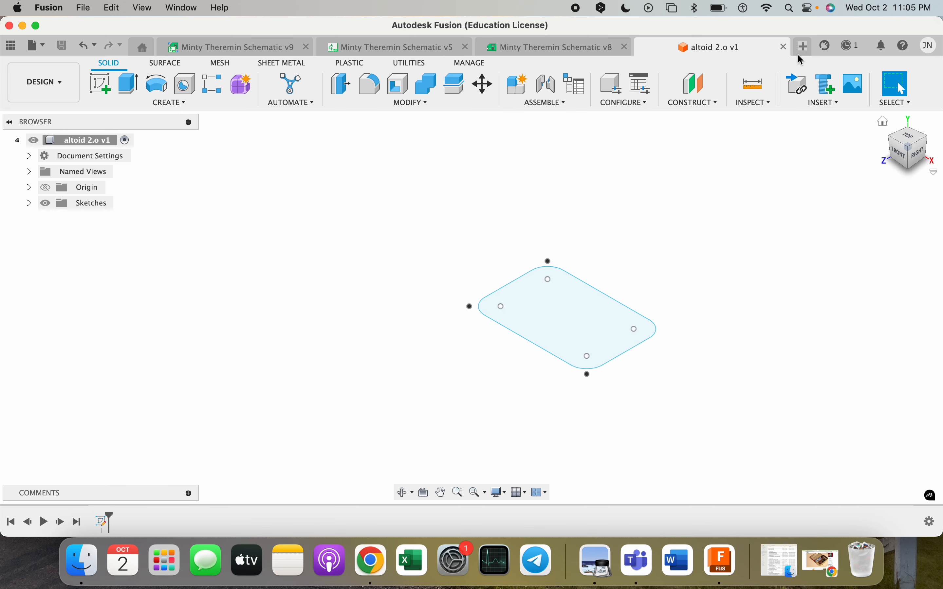
# Check the job status of the DXF export and dismiss the notifications
pyautogui.click(852, 46)
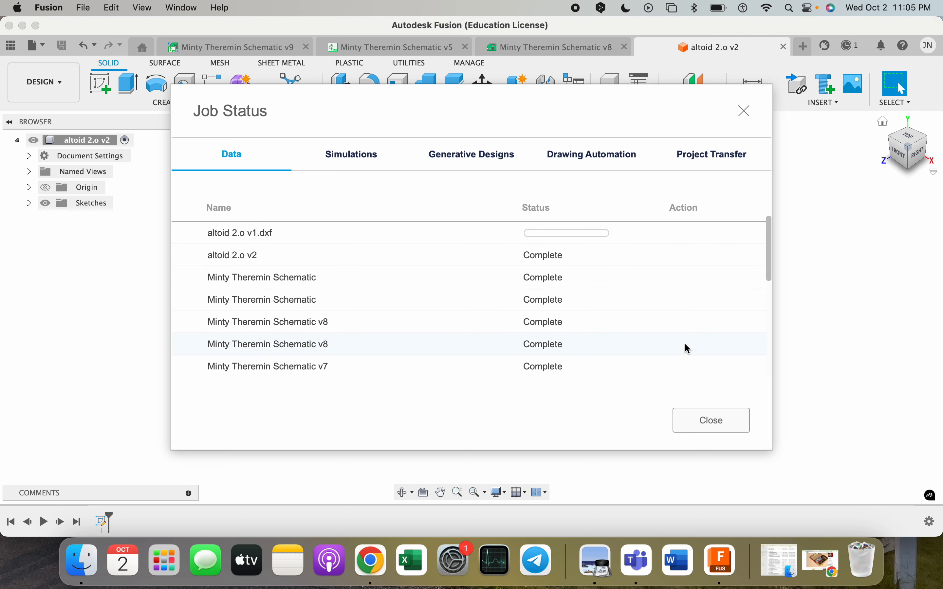
pyautogui.click(713, 421)
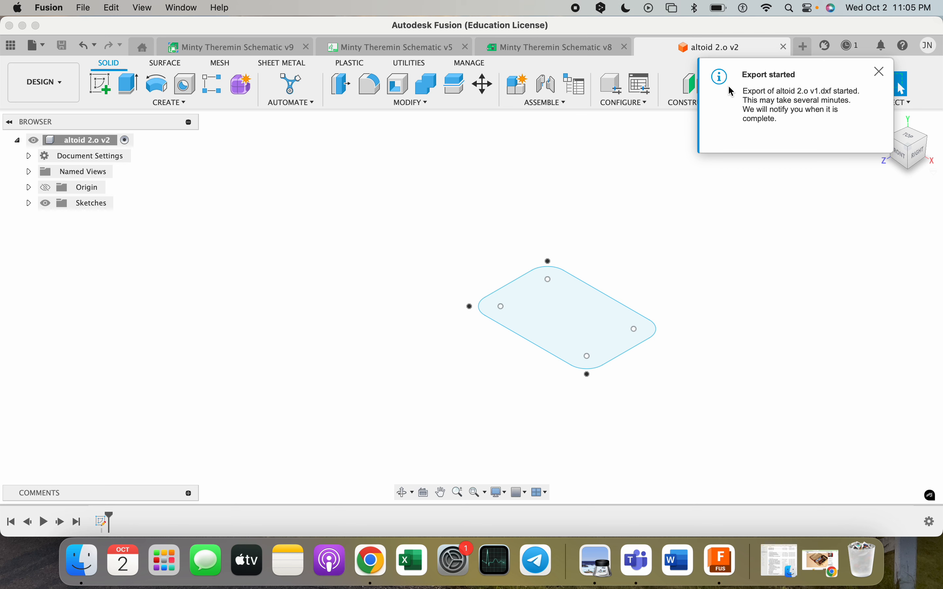
pyautogui.click(879, 75)
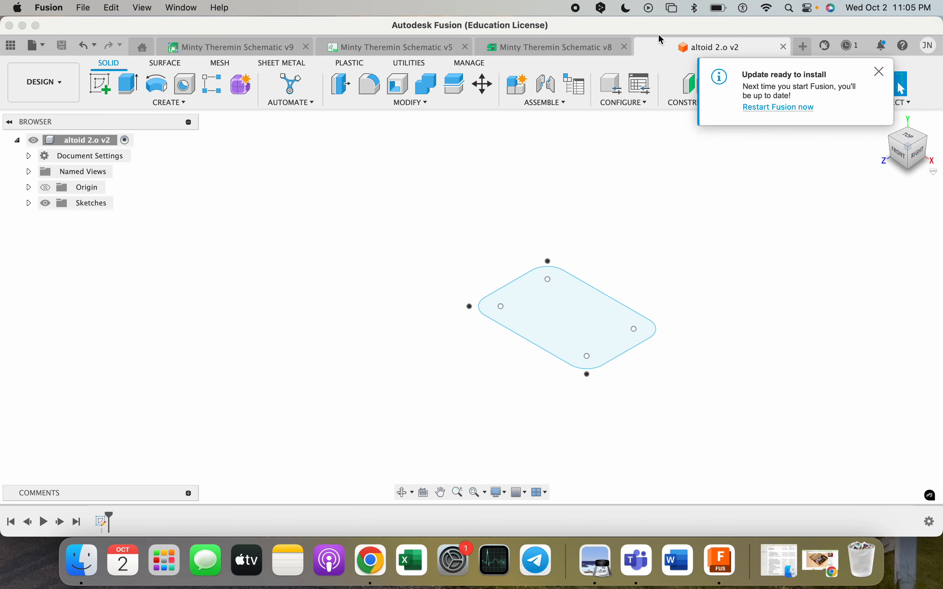
pyautogui.click(879, 72)
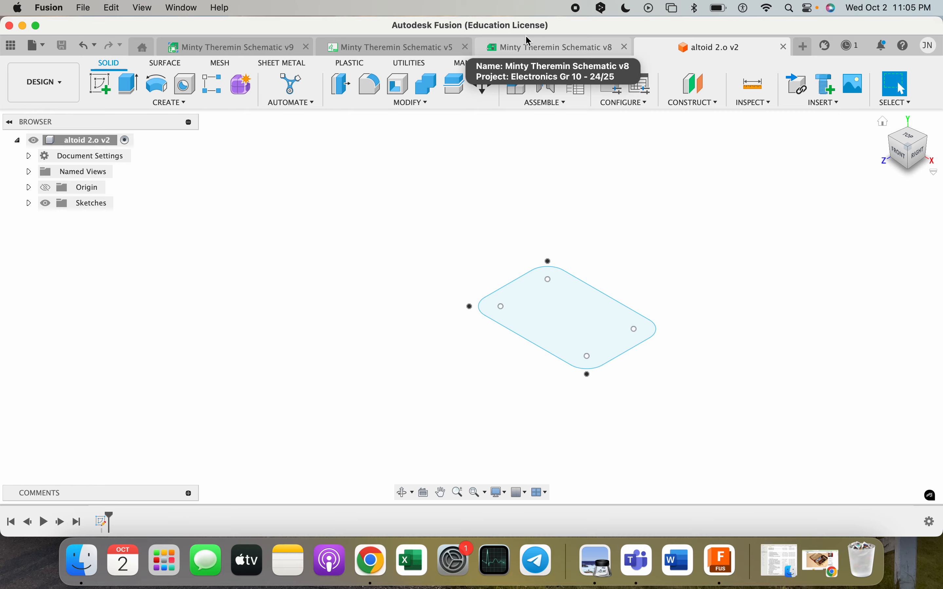
# Return to the Minty Theremin Schematic v8 board and insert altoid 2.o v1.dxf from the Desktop
pyautogui.click(530, 47)
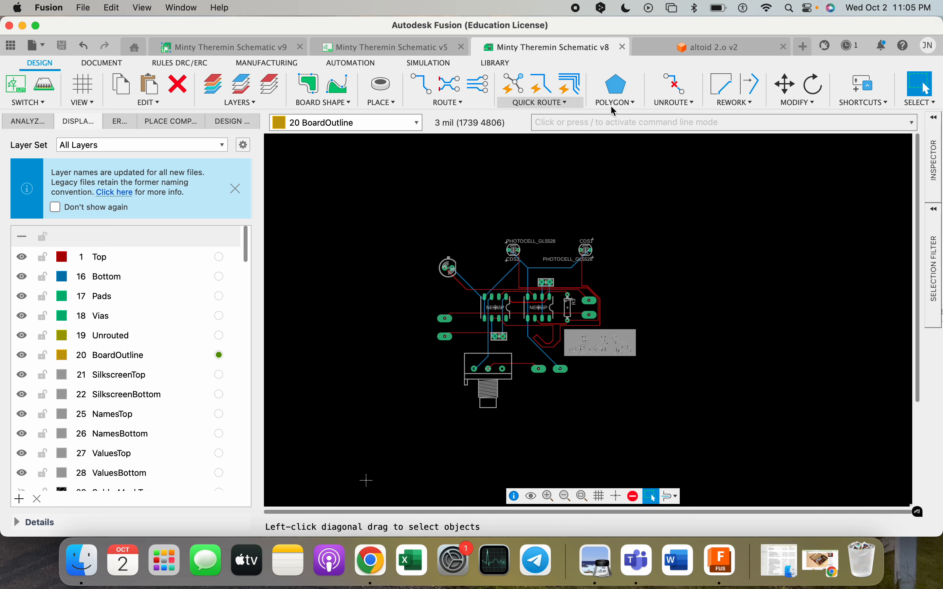
pyautogui.click(391, 104)
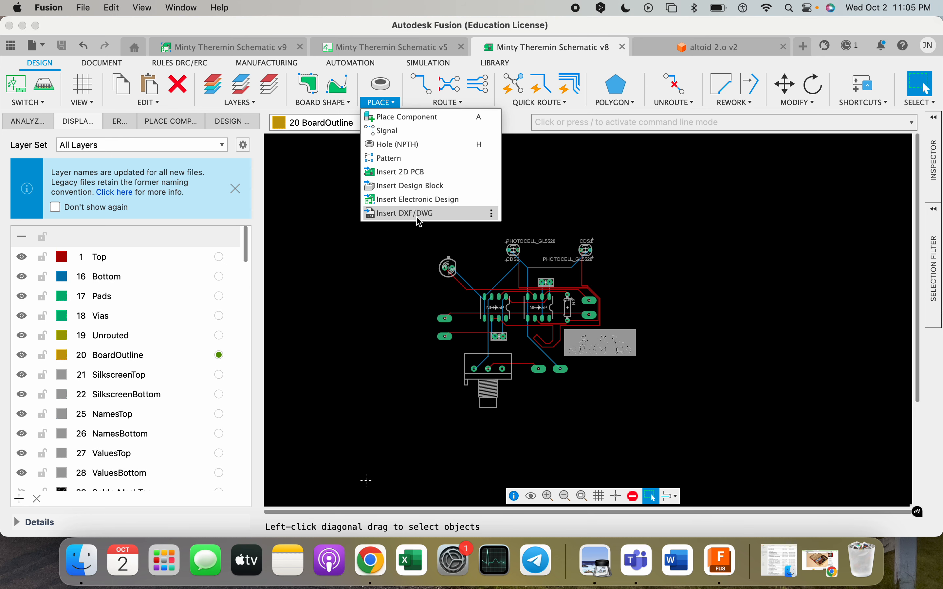
pyautogui.click(412, 215)
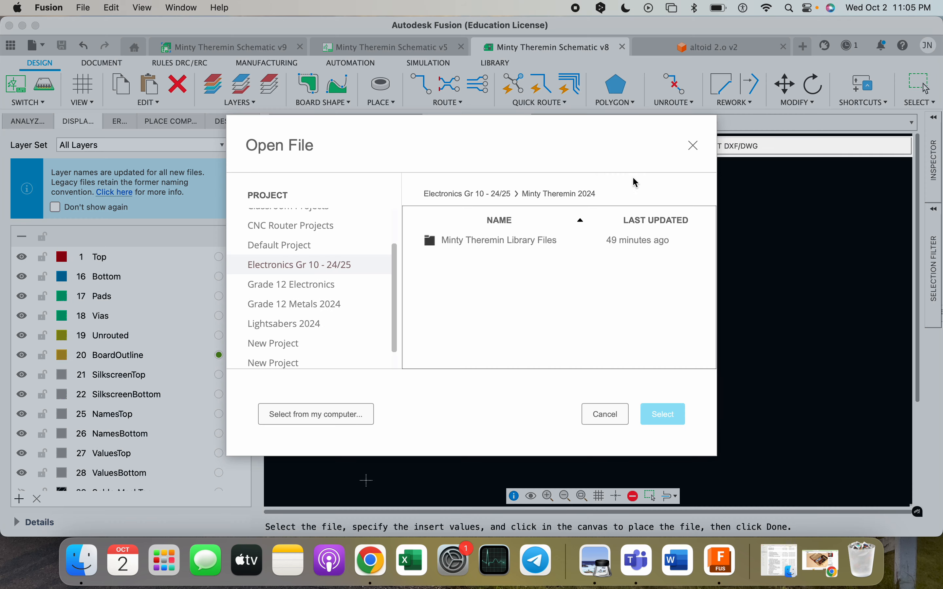
pyautogui.click(315, 415)
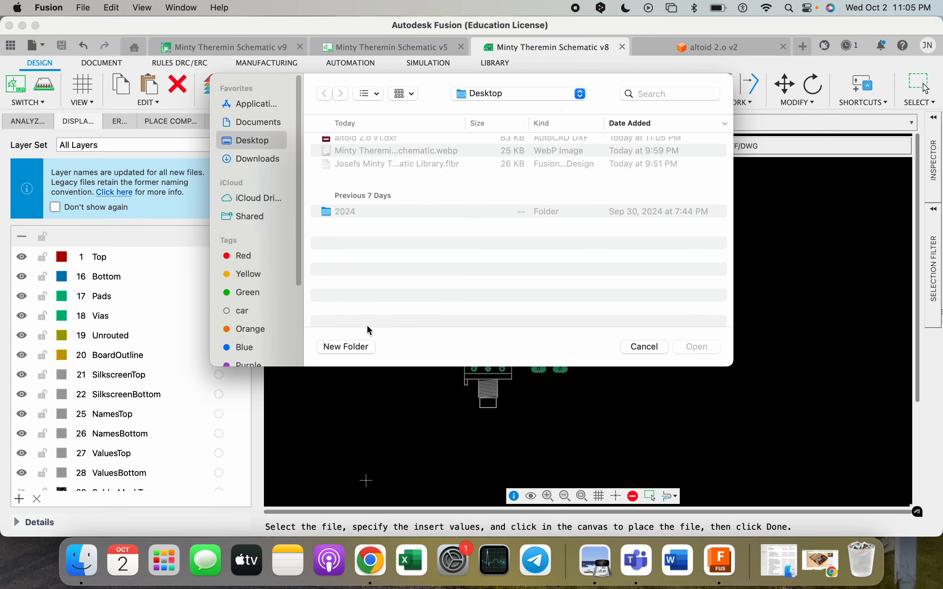
pyautogui.click(365, 144)
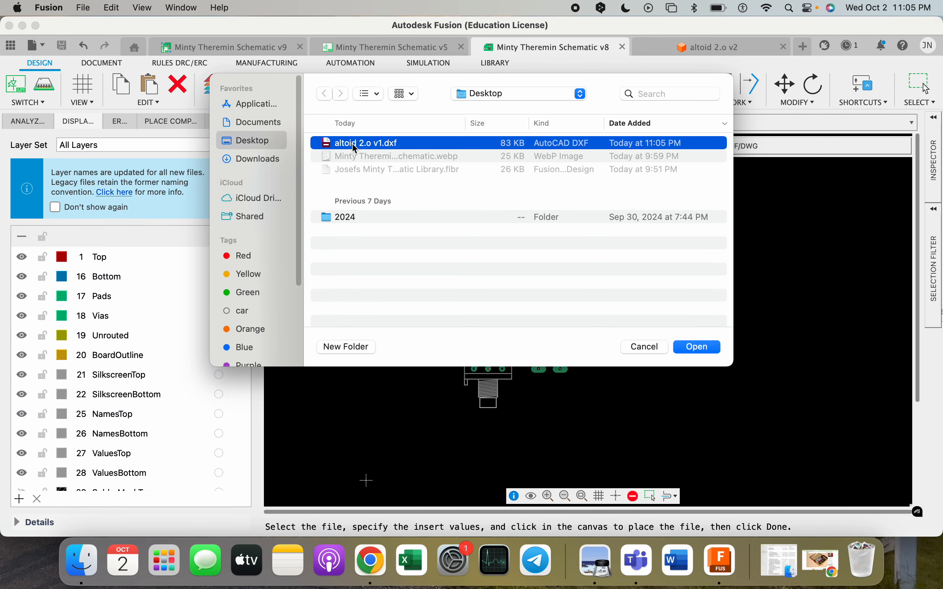
pyautogui.click(698, 347)
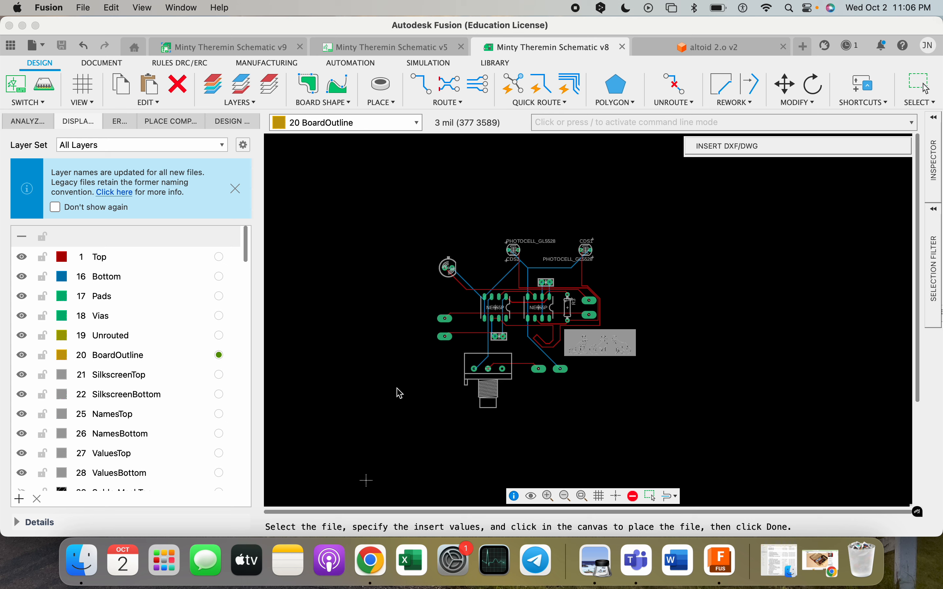
# Place the imported altoid outline around all the components on the 20 BoardOutline layer in mm and finish the insertion
pyautogui.scroll(-5, 384, 325)
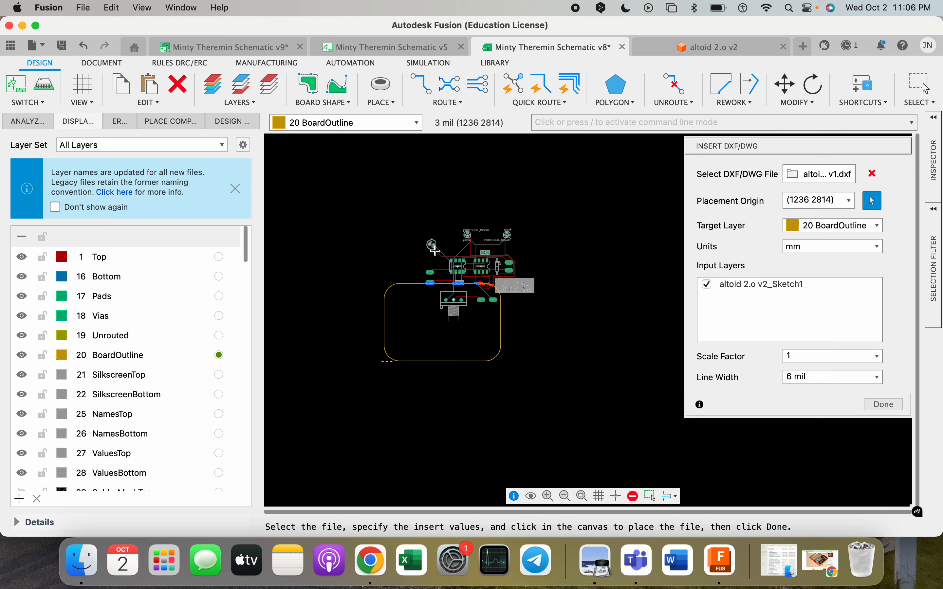
pyautogui.press('super+z')
pyautogui.press('super+z')
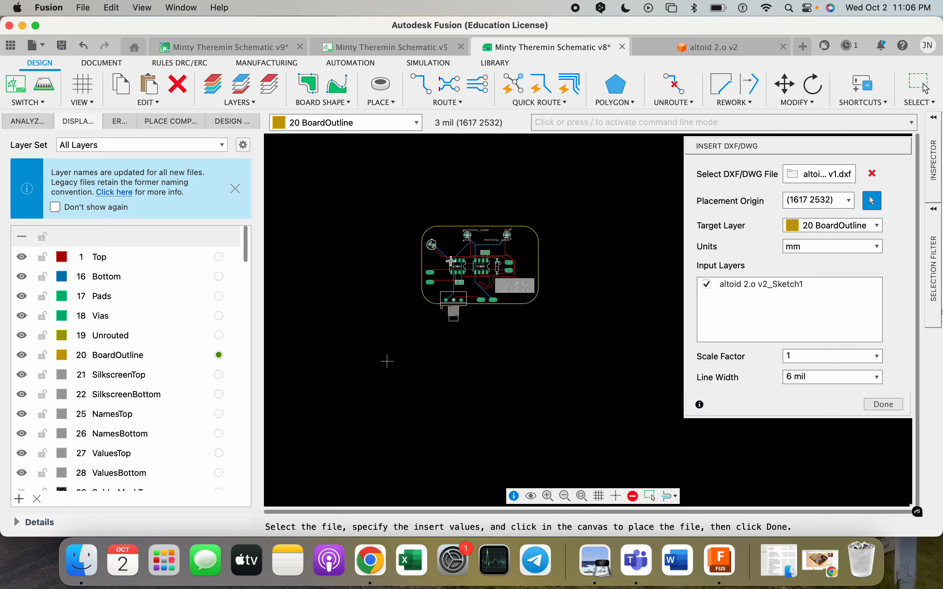
pyautogui.click(442, 302)
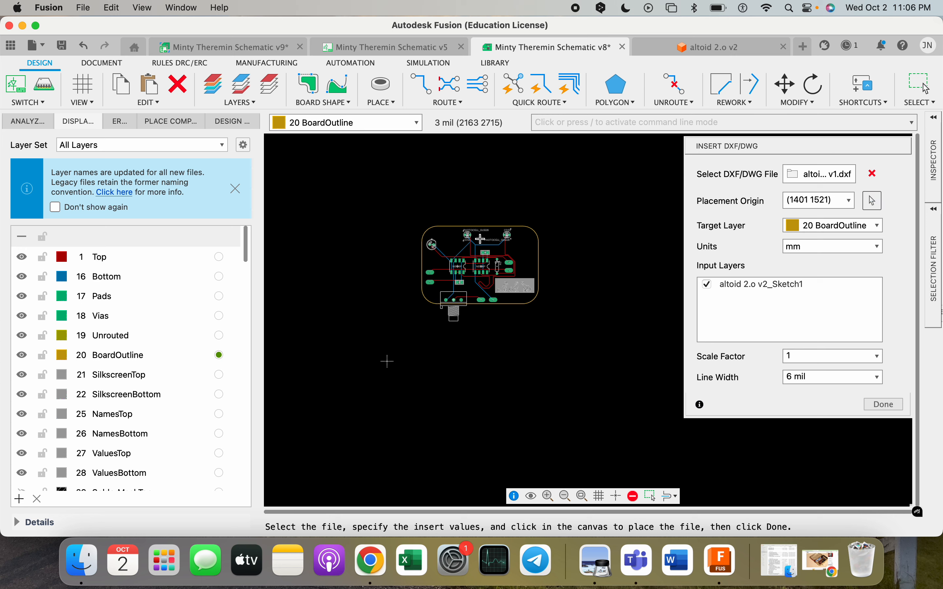
pyautogui.scroll(2, 506, 230)
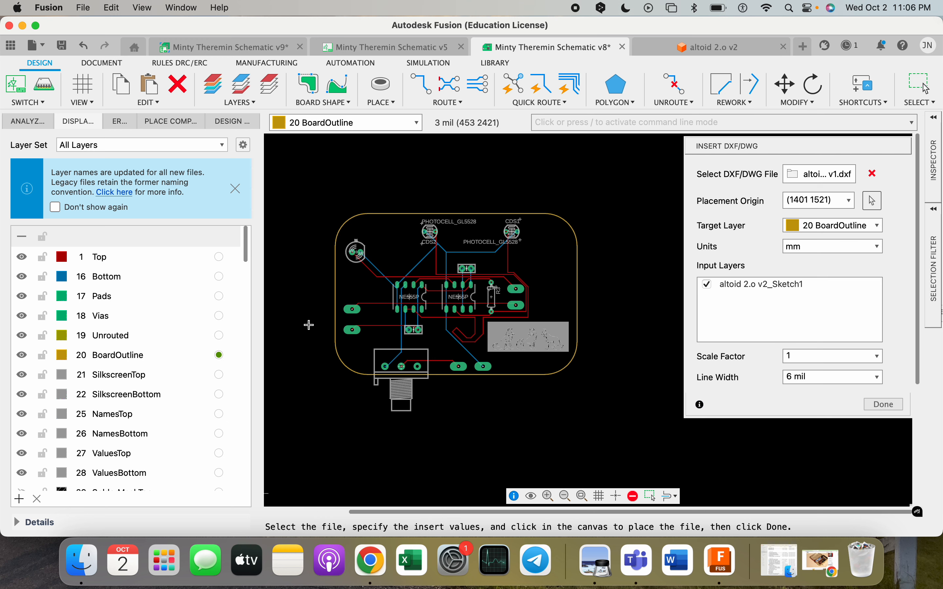
pyautogui.click(879, 404)
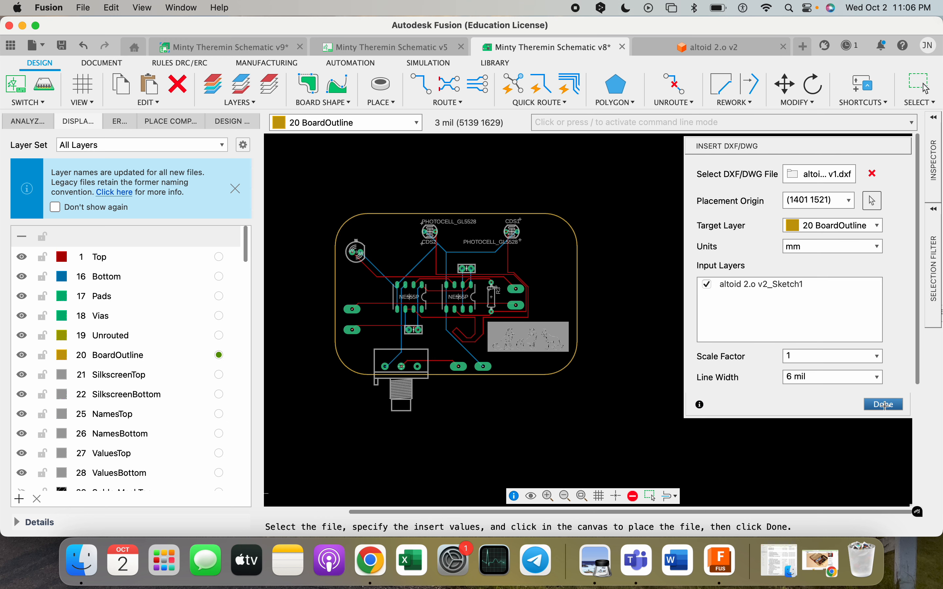
pyautogui.click(884, 405)
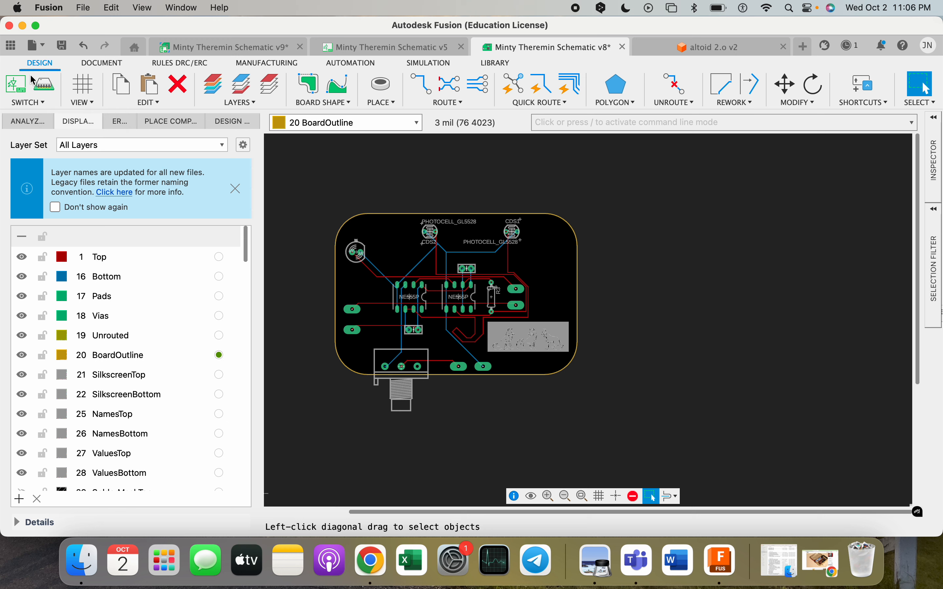
# Try to push the board to a 3D PCB with the Recommended preset, declining the restart, and close the altoid 2.o v2 design
pyautogui.click(45, 91)
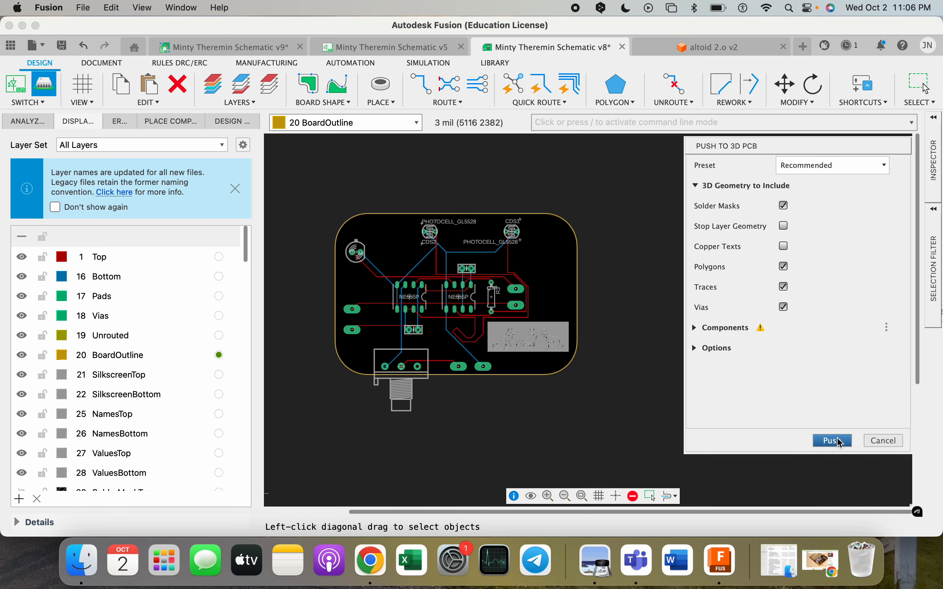
pyautogui.click(838, 441)
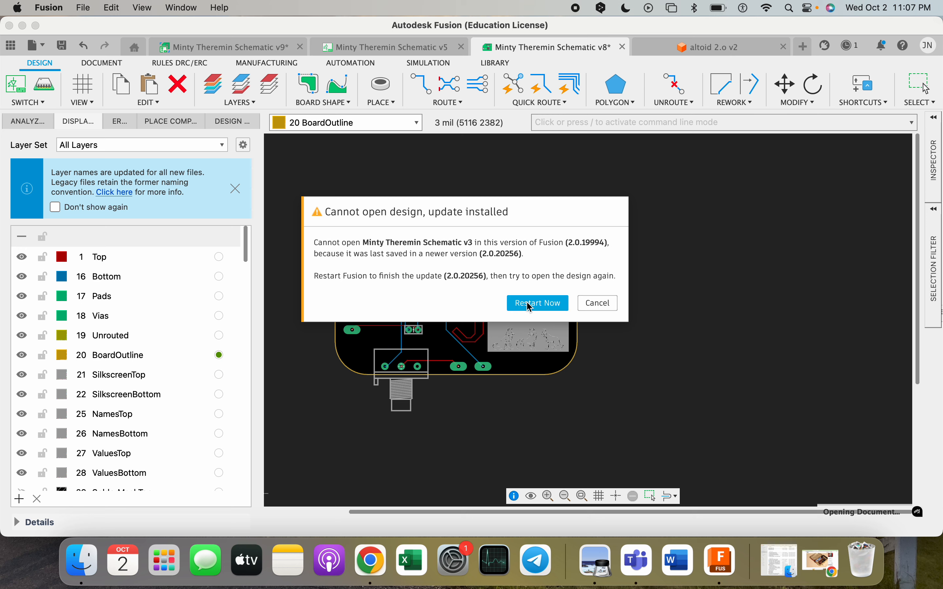
pyautogui.click(592, 303)
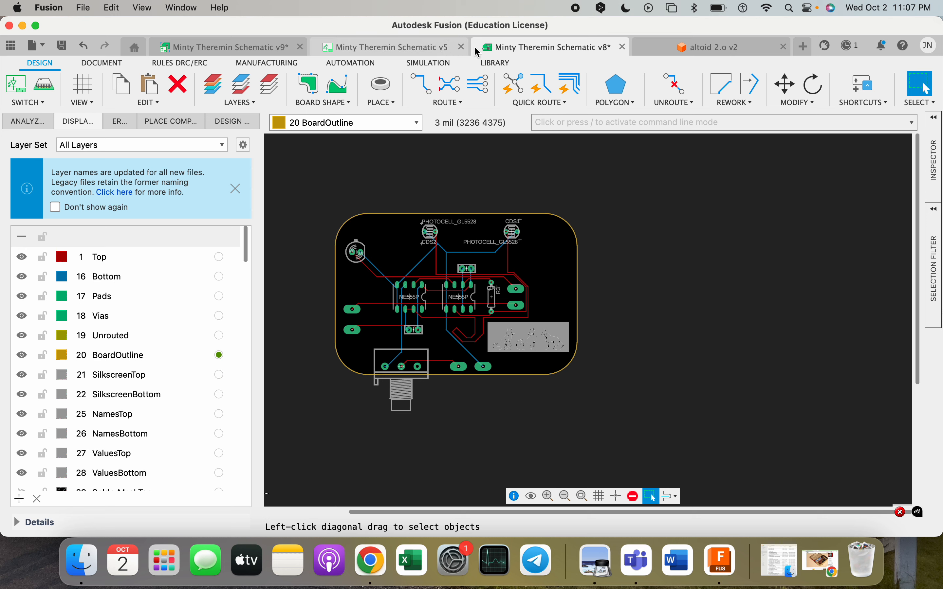
pyautogui.click(784, 46)
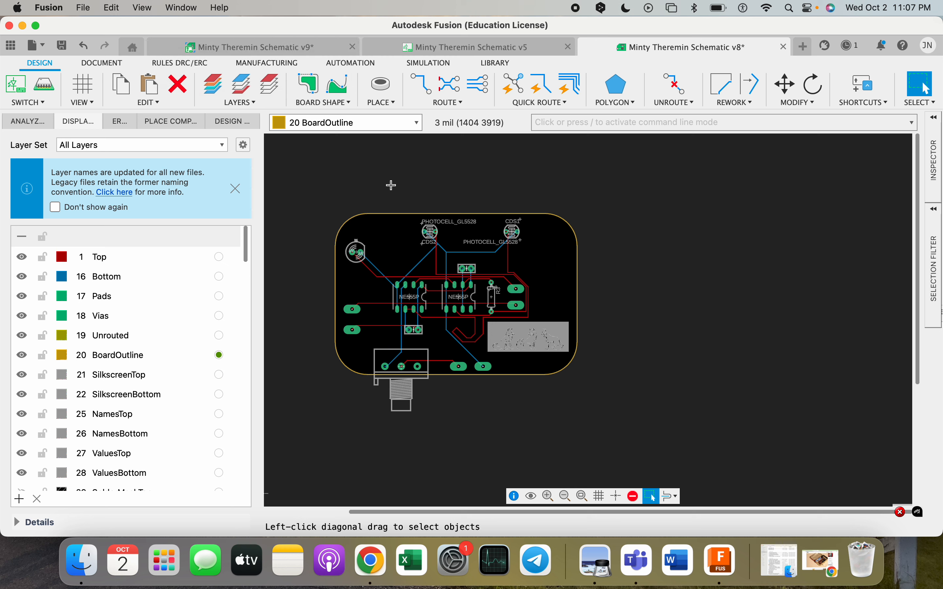
# Examine how the fox artwork, traces and components fit inside the rounded board outline
pyautogui.scroll(-2, 611, 184)
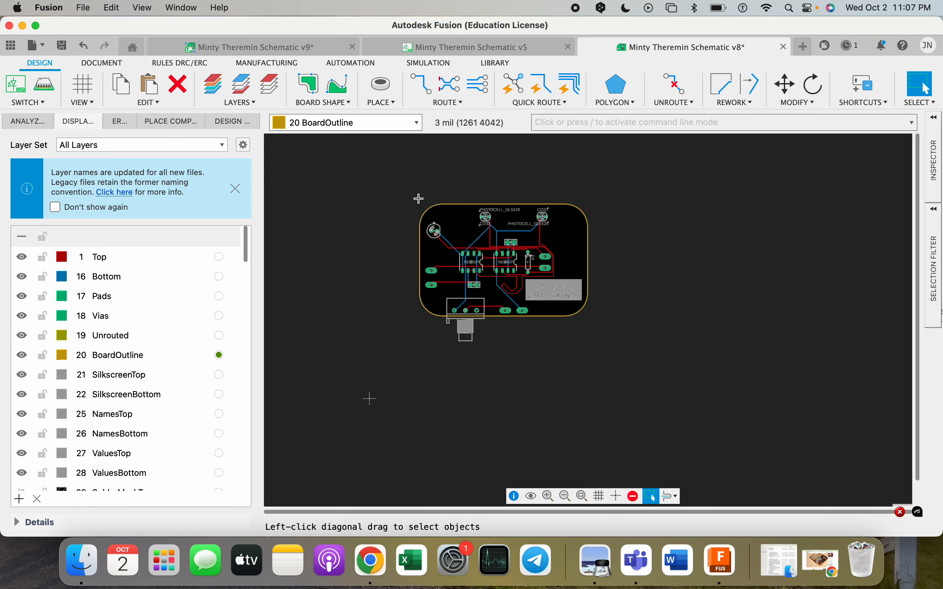
pyautogui.scroll(4, 431, 204)
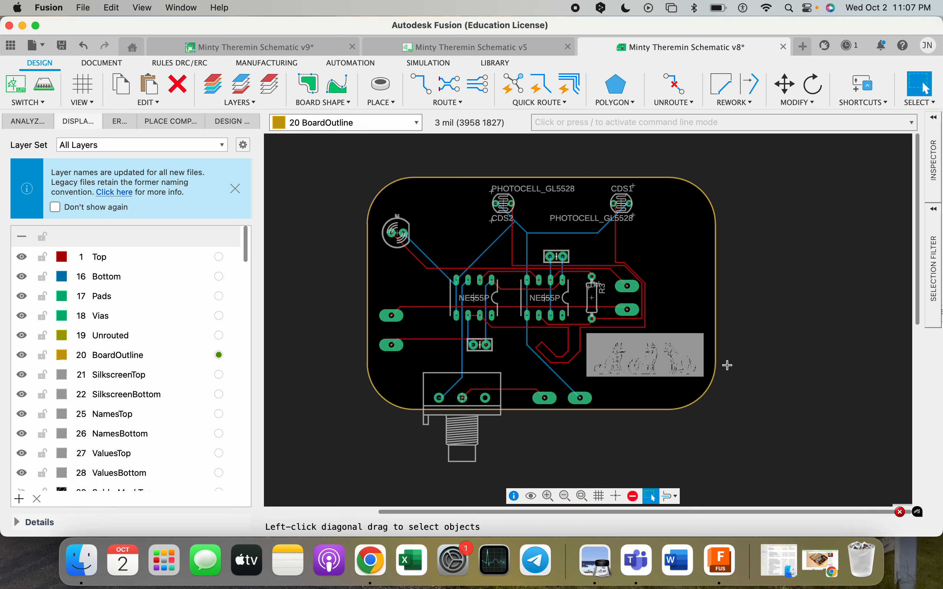
pyautogui.scroll(4, 726, 366)
pyautogui.scroll(-4, 725, 377)
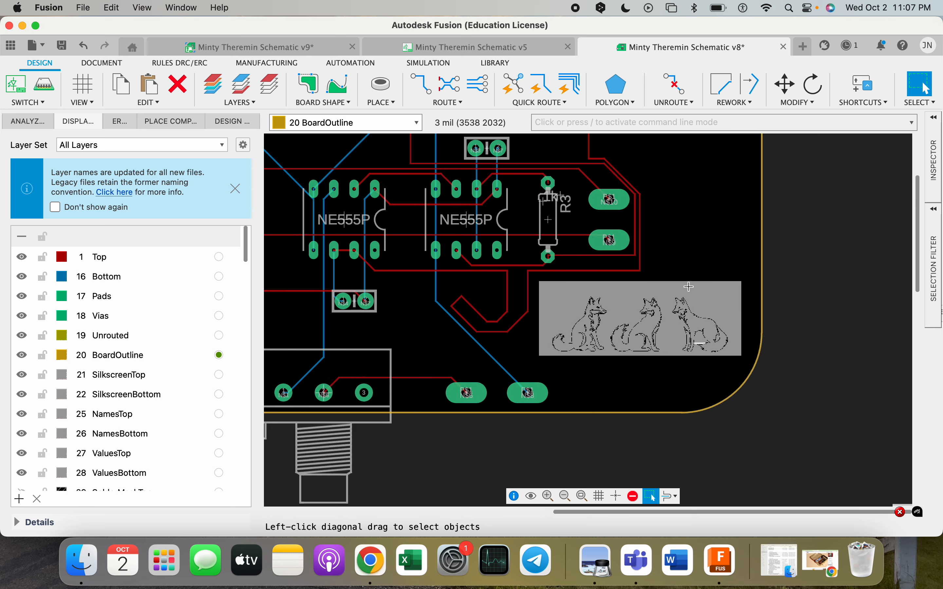
pyautogui.scroll(4, 541, 402)
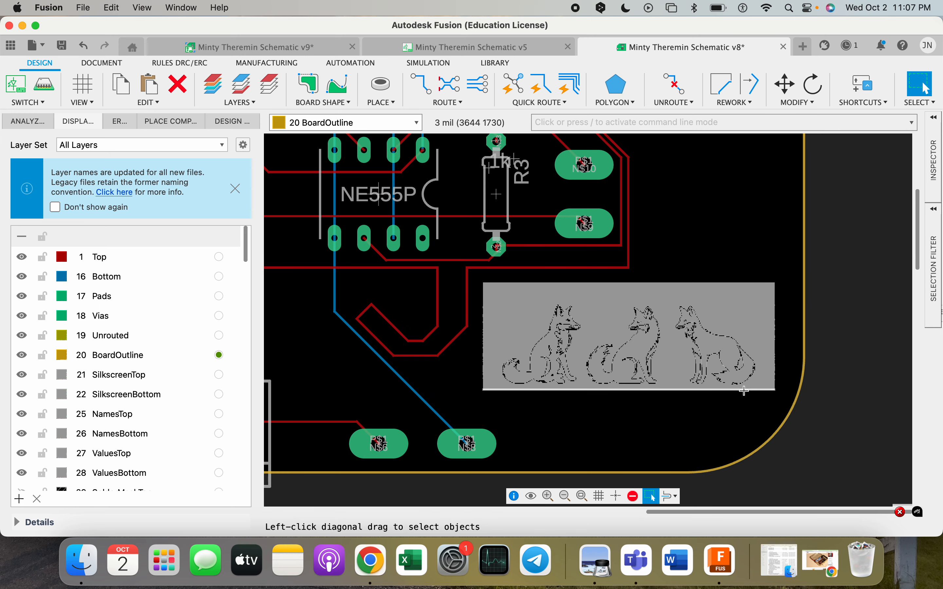
pyautogui.scroll(-3, 784, 321)
pyautogui.scroll(-1, 784, 322)
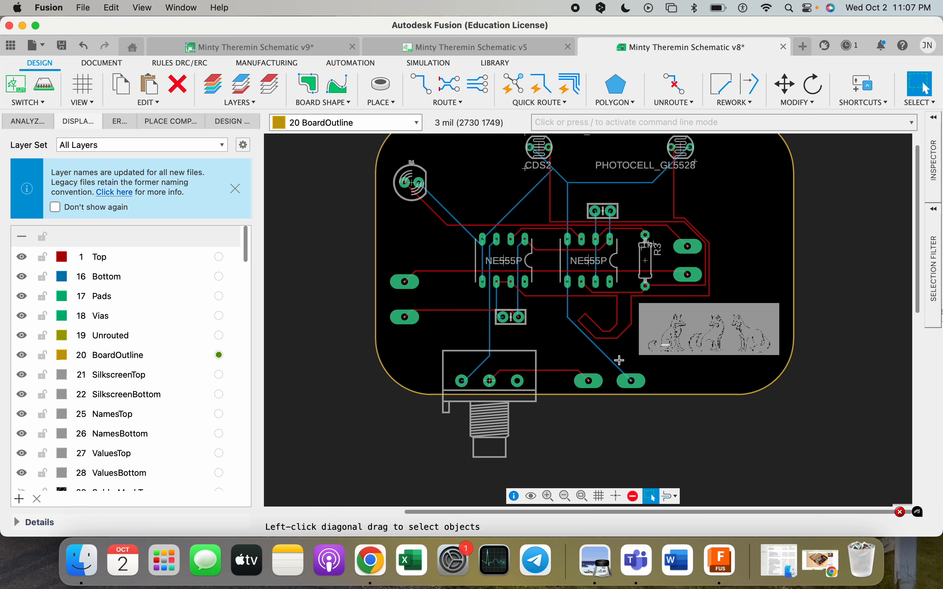
pyautogui.scroll(-1, 616, 354)
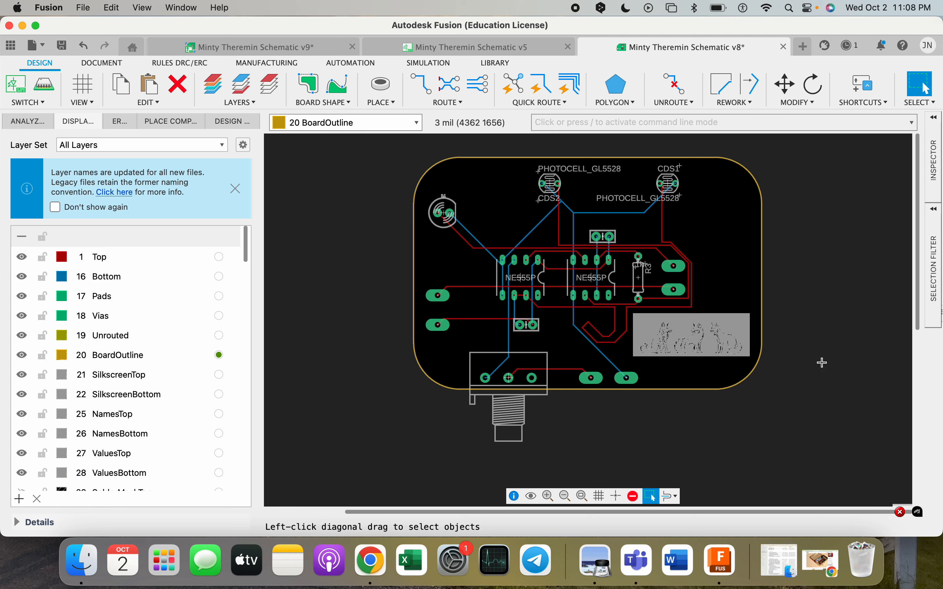
# Restart Fusion to install the pending update, saving the changes to Minty Theremin Schematic v8
pyautogui.click(883, 46)
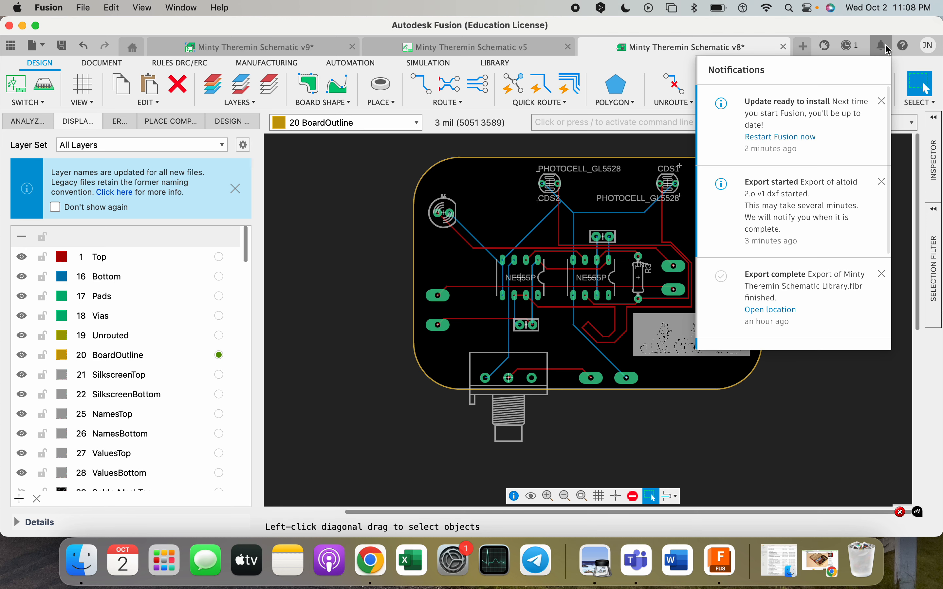
pyautogui.click(814, 137)
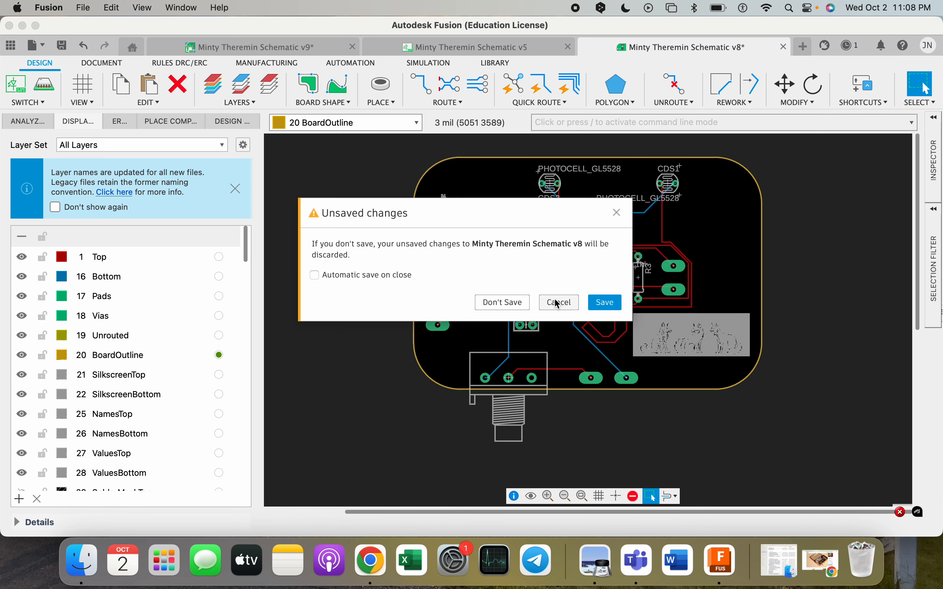
pyautogui.click(605, 303)
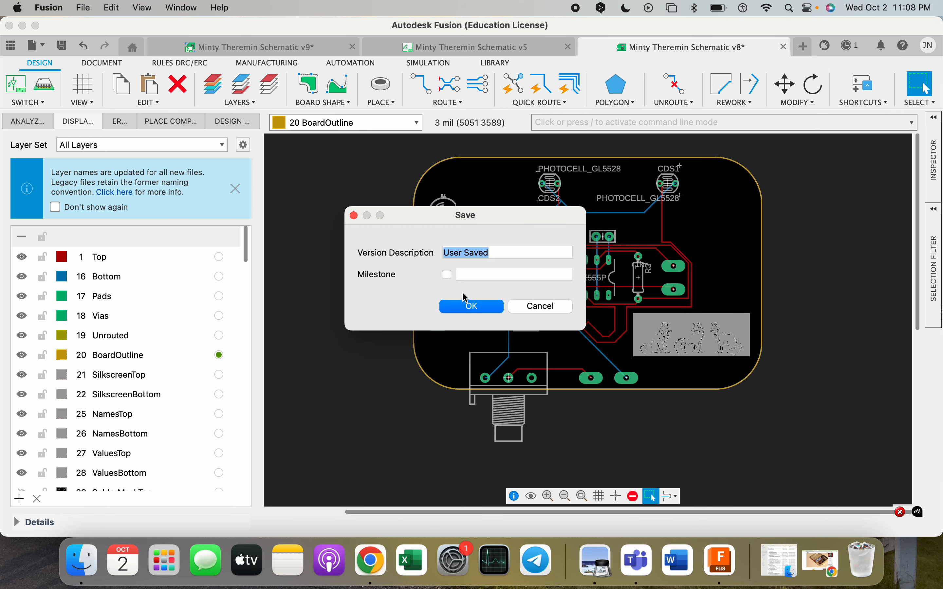
pyautogui.click(547, 307)
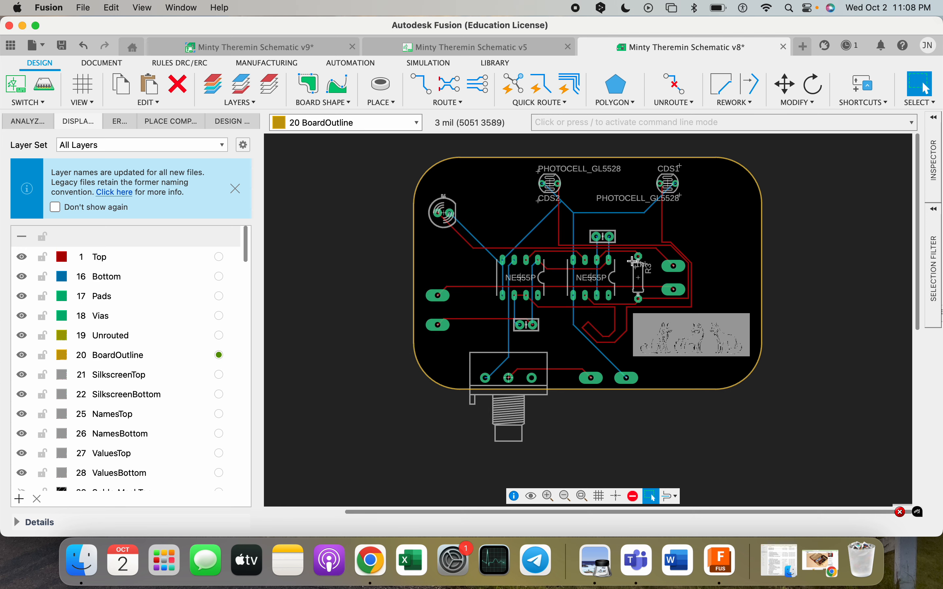
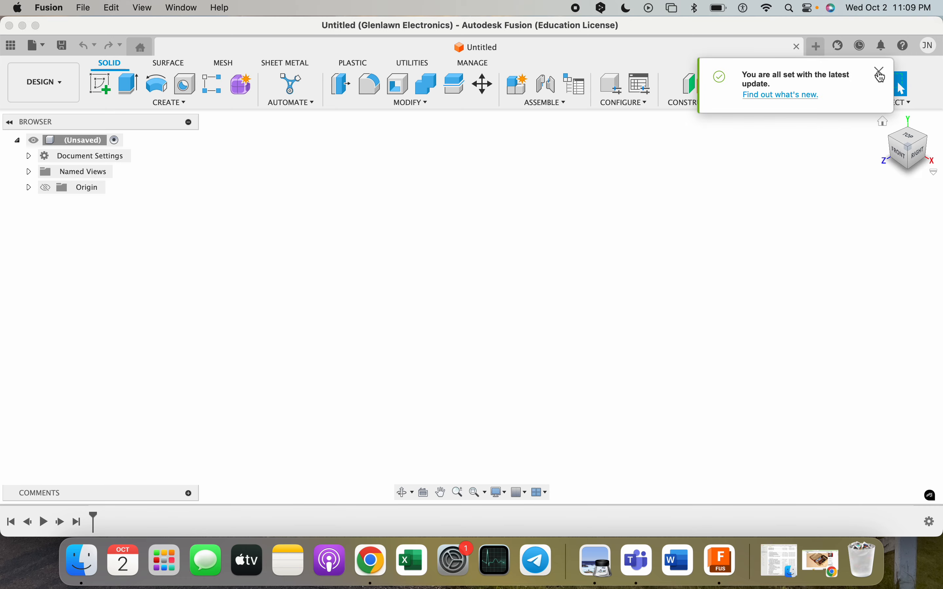
# Dismiss the update notice and open the personally named Minty Theremin electronics design from the Minty Theremin 2024 folder
pyautogui.click(880, 74)
pyautogui.click(36, 46)
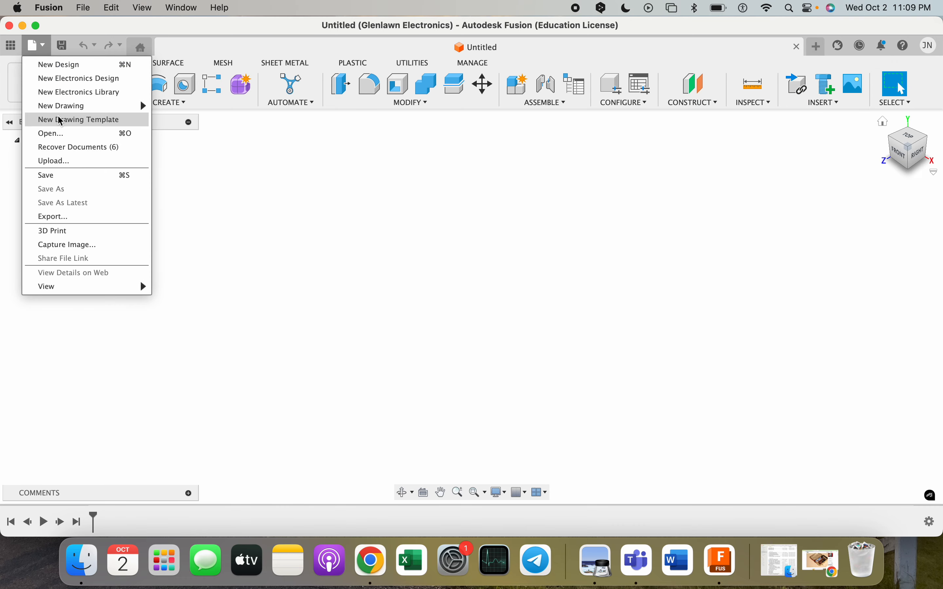
pyautogui.click(53, 134)
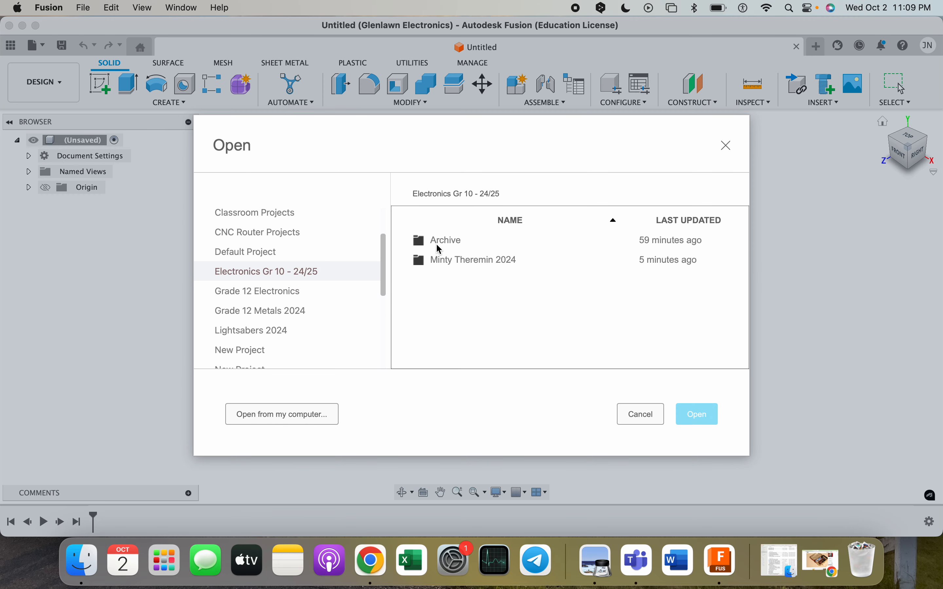
pyautogui.doubleClick(475, 262)
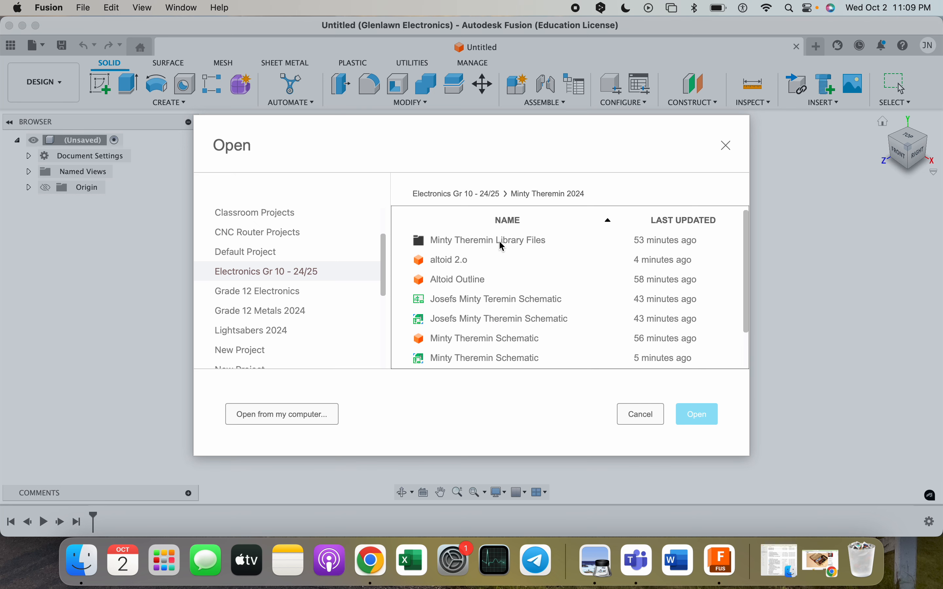
pyautogui.scroll(-2, 453, 274)
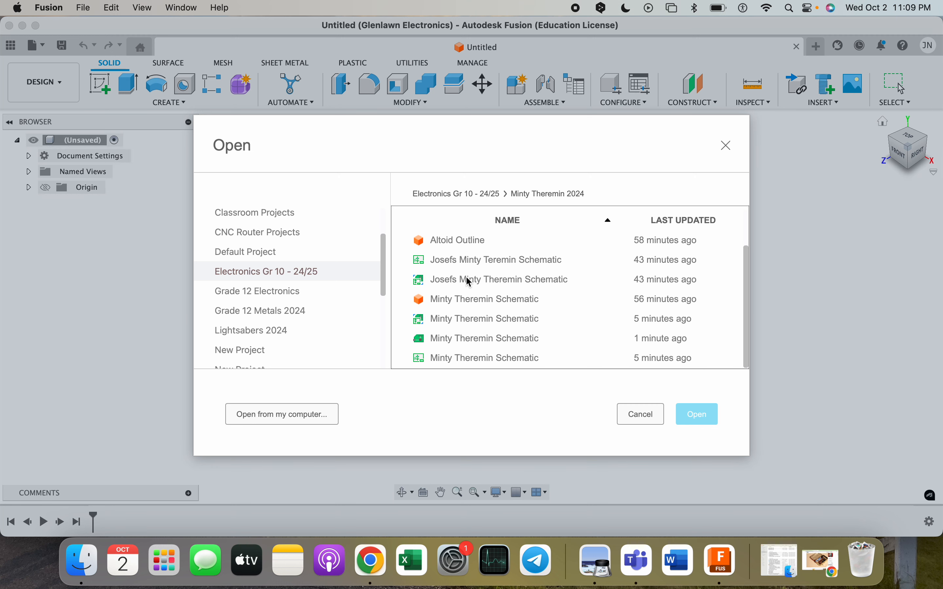
pyautogui.click(487, 285)
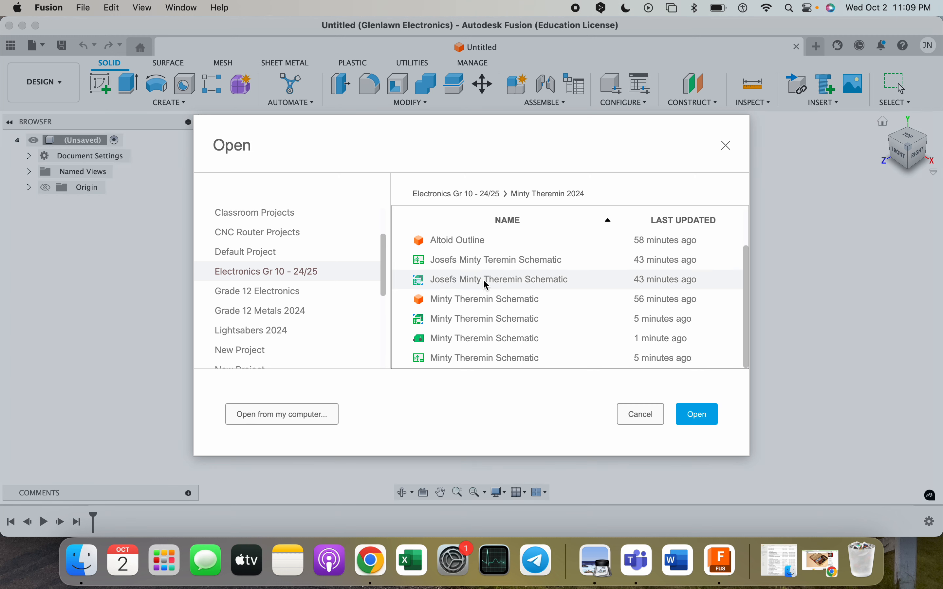
pyautogui.doubleClick(487, 285)
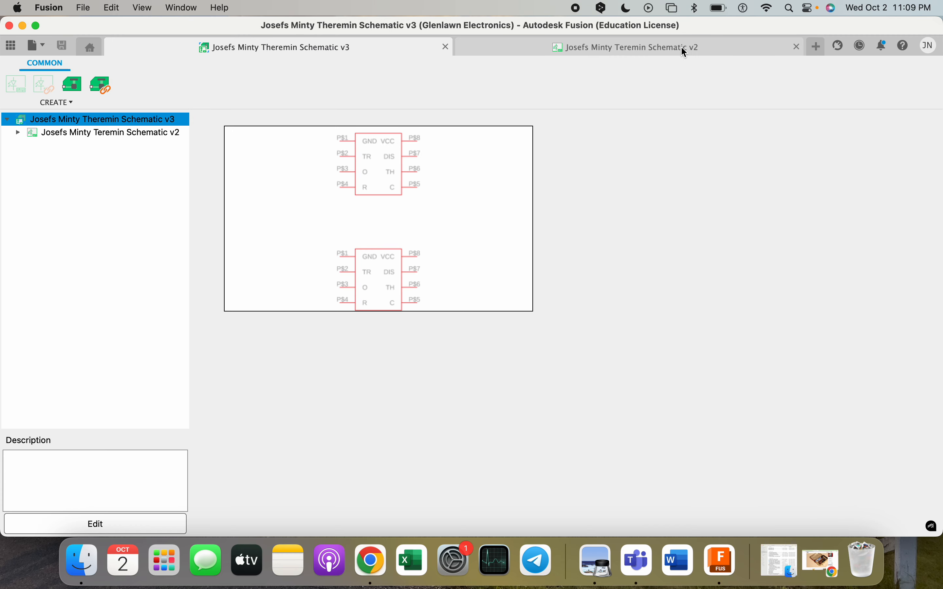
# View the schematic sheet of the opened design to check whether it is the right project
pyautogui.click(684, 51)
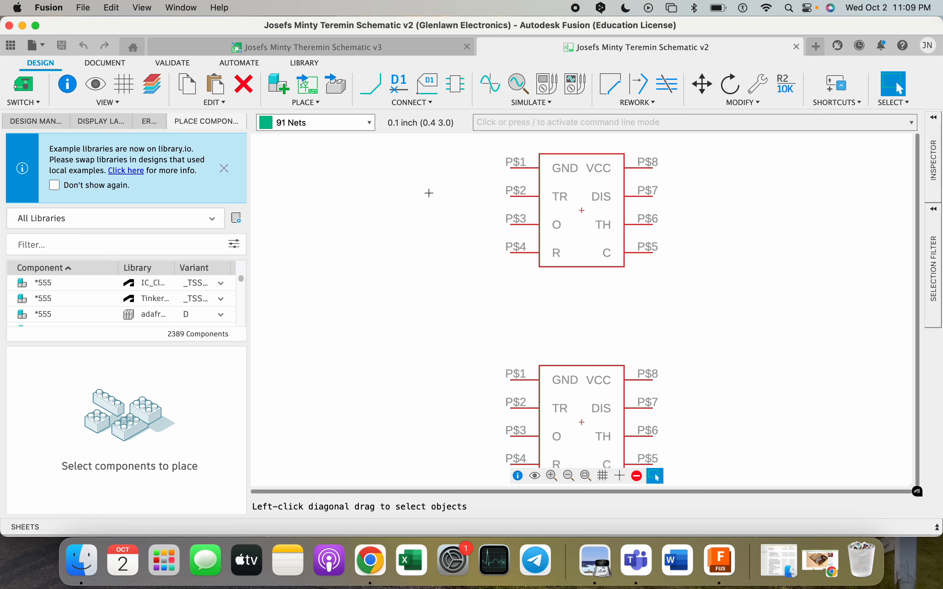
pyautogui.scroll(-3, 342, 212)
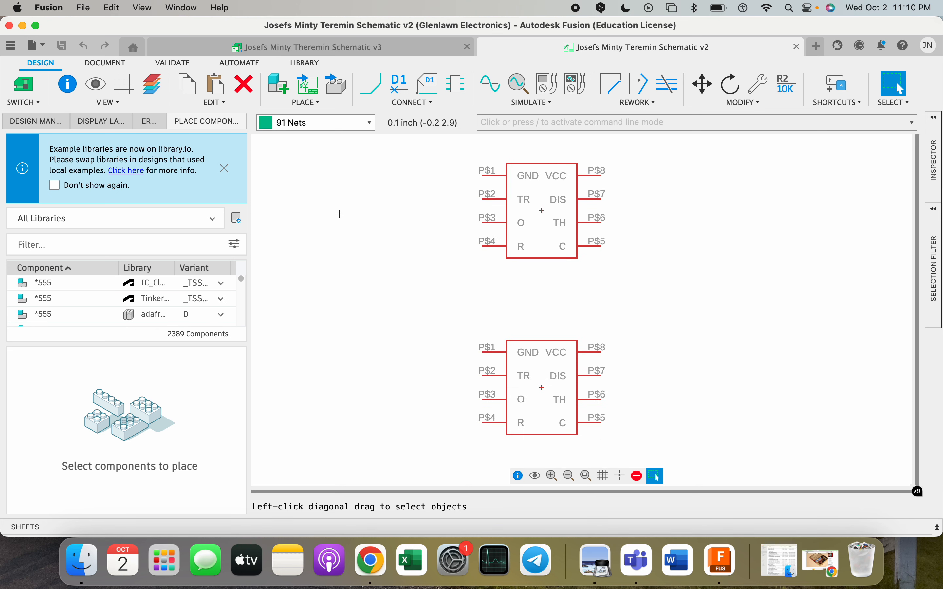
pyautogui.scroll(-3, 361, 210)
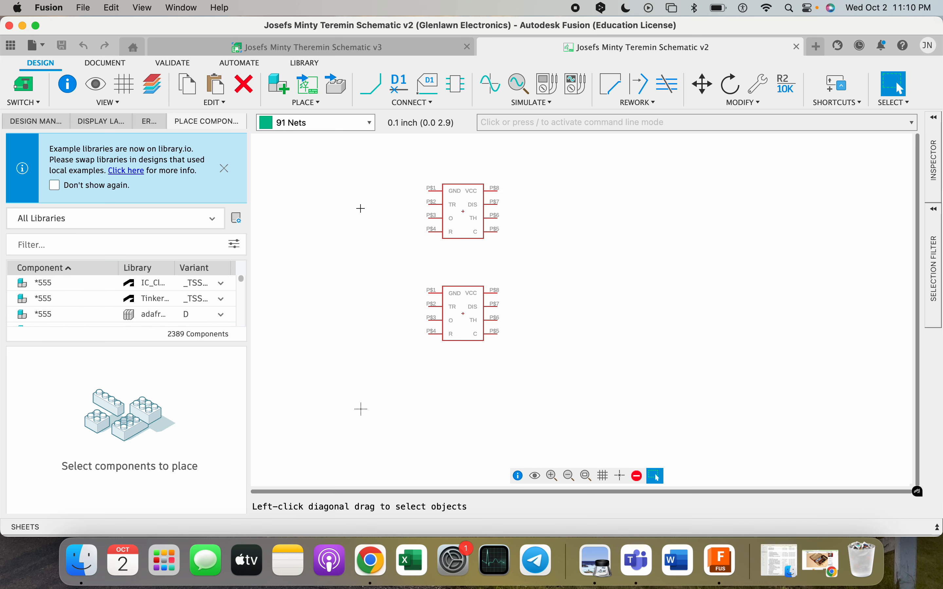
pyautogui.hscroll(-5, 372, 213)
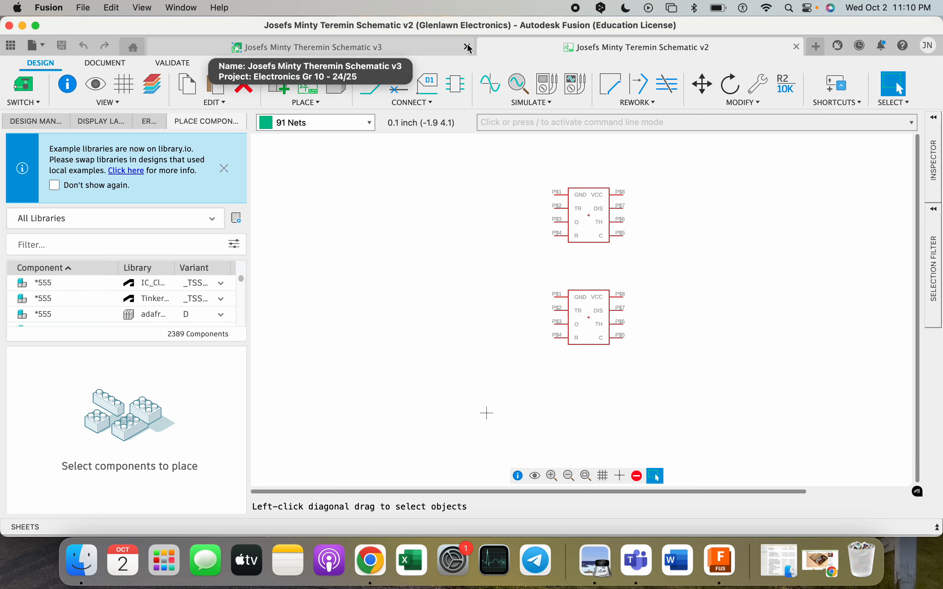
# Open the Minty Theremin Schematic board file from the Minty Theremin 2024 folder
pyautogui.click(43, 49)
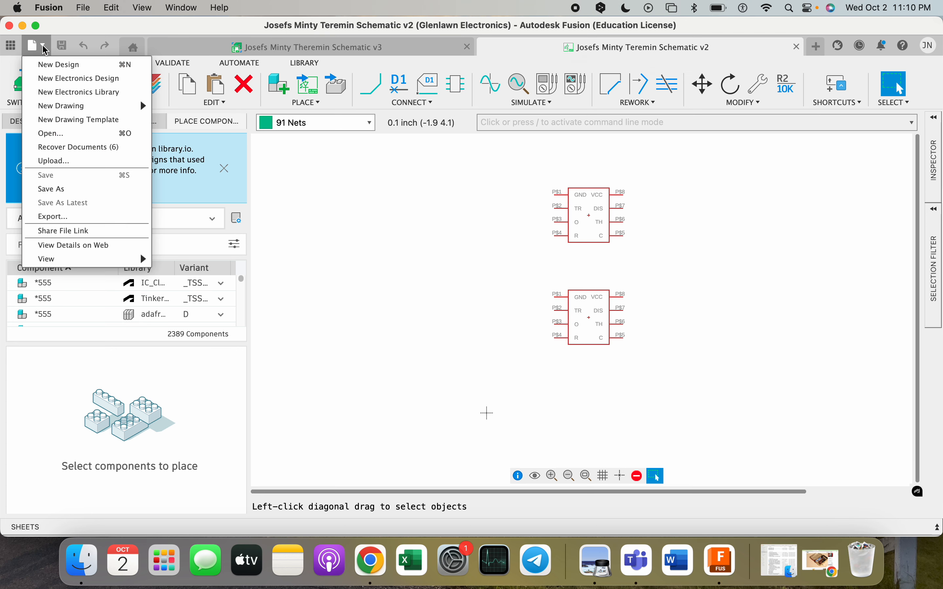
pyautogui.click(71, 133)
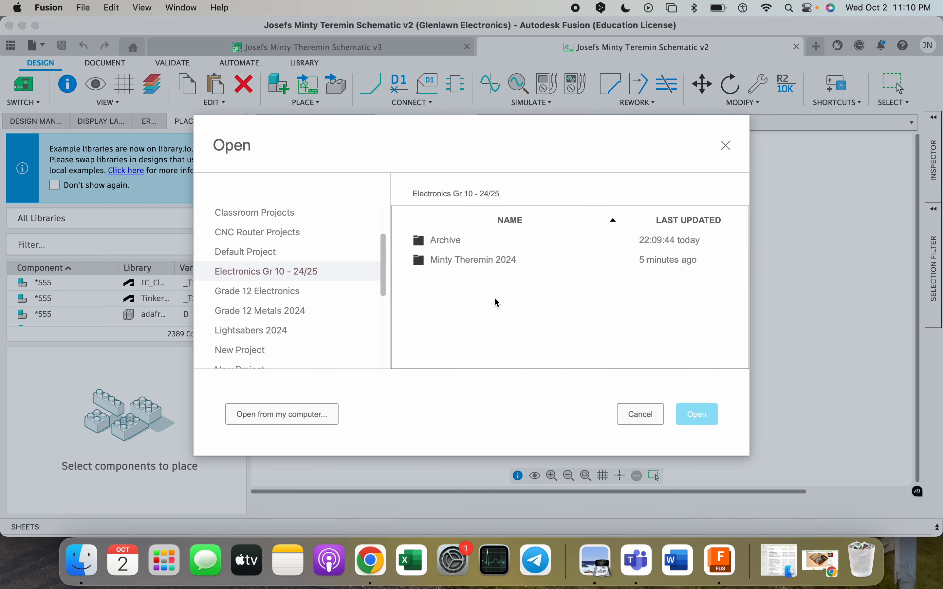
pyautogui.doubleClick(445, 261)
pyautogui.scroll(-2, 456, 327)
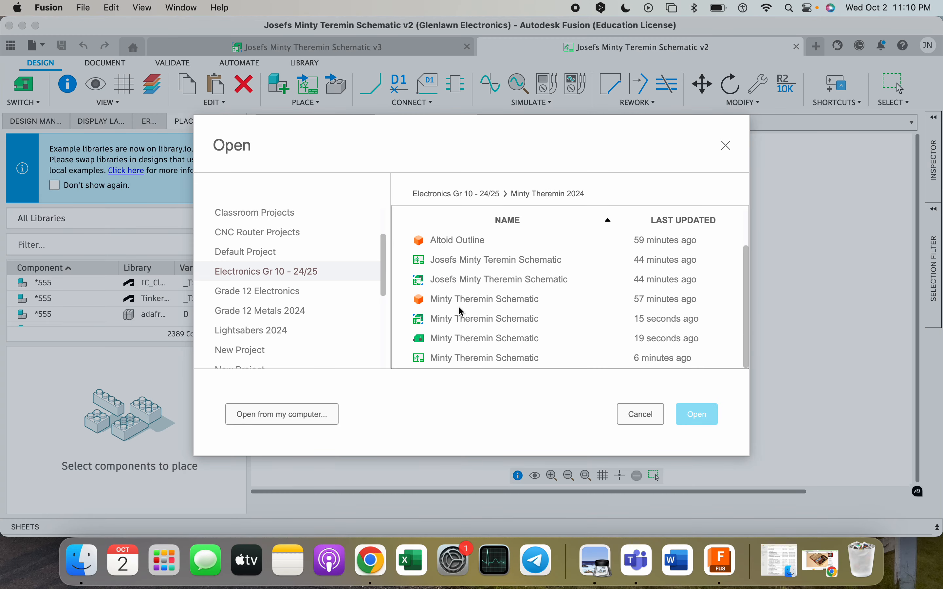
pyautogui.click(444, 338)
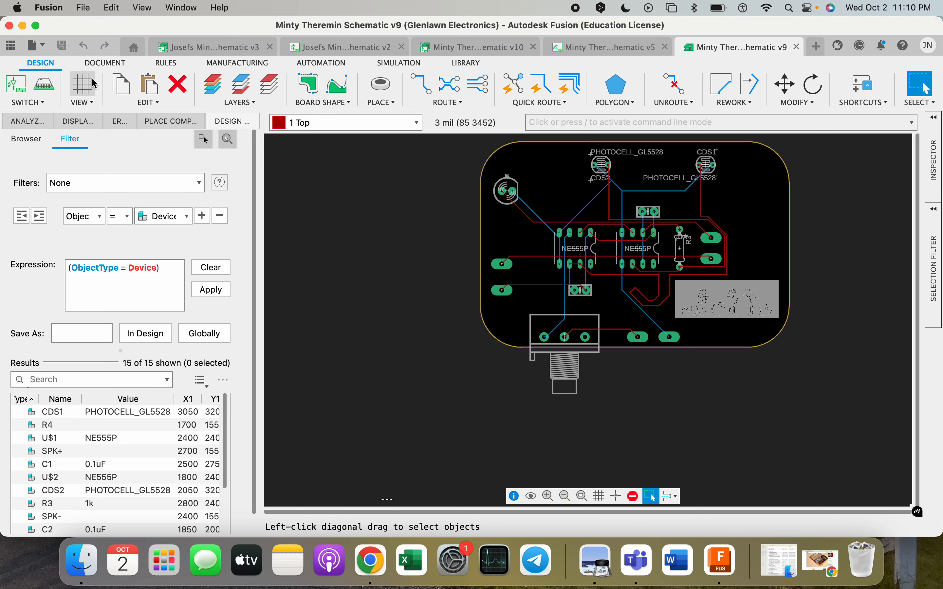
# Push the board layout to a 3D PCB using the Recommended preset and inspect the populated board
pyautogui.click(44, 86)
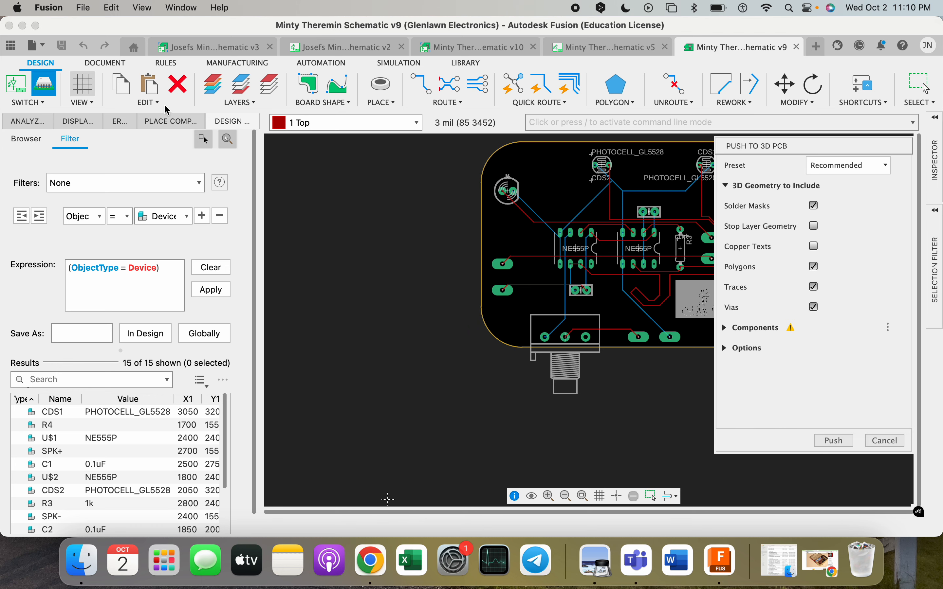
pyautogui.click(841, 441)
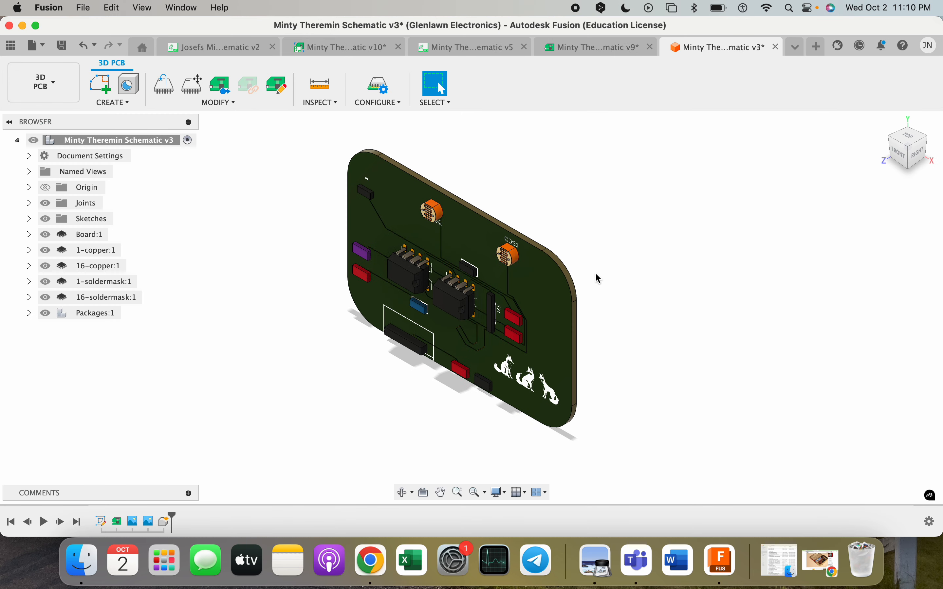
pyautogui.click(913, 161)
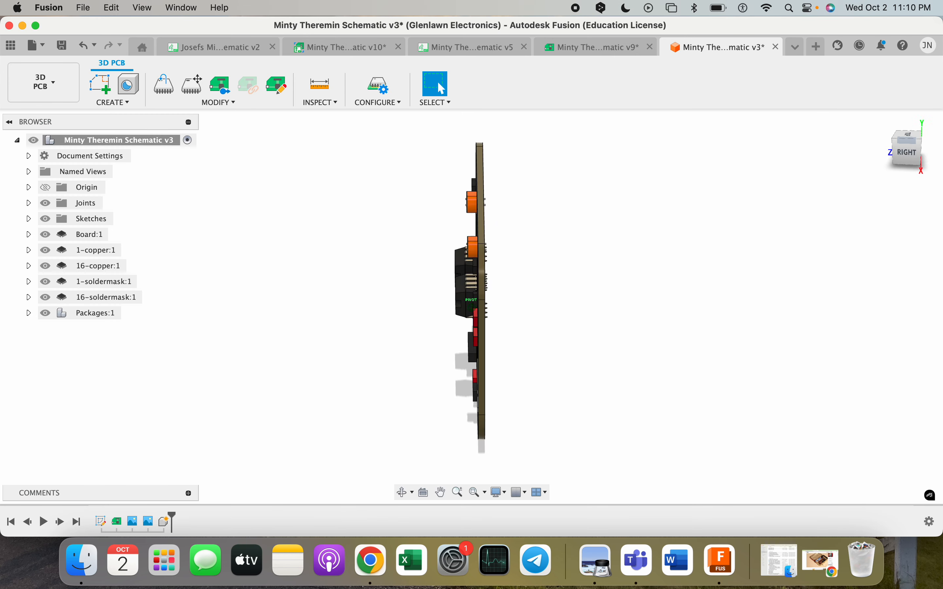
pyautogui.moveTo(877, 156)
pyautogui.mouseDown()
pyautogui.moveTo(935, 156)
pyautogui.moveTo(775, 157)
pyautogui.mouseUp()
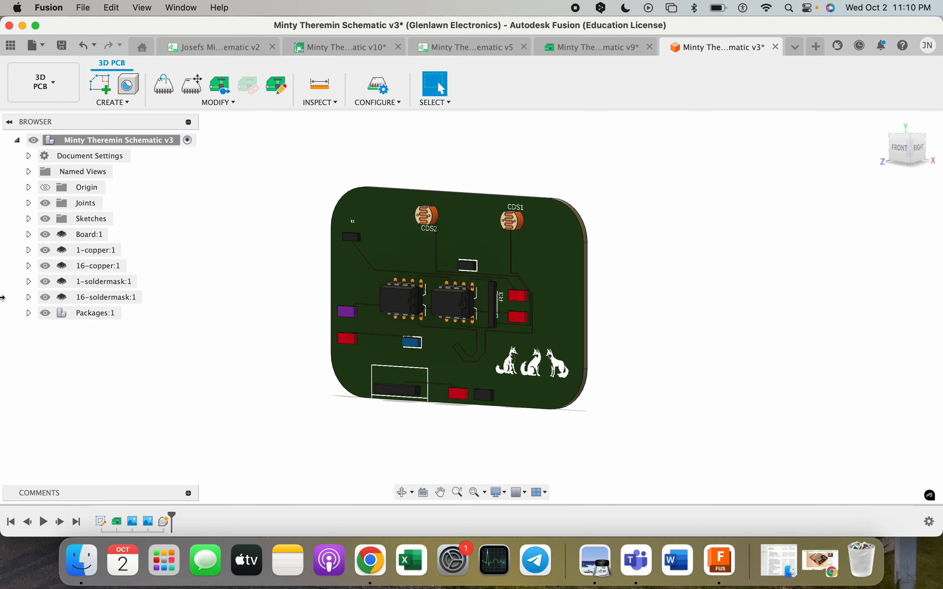
# Toggle the visibility of the 16-soldermask body off and back on, and save the 3D PCB design
pyautogui.click(45, 298)
pyautogui.click(45, 298)
pyautogui.click(62, 46)
pyautogui.click(494, 307)
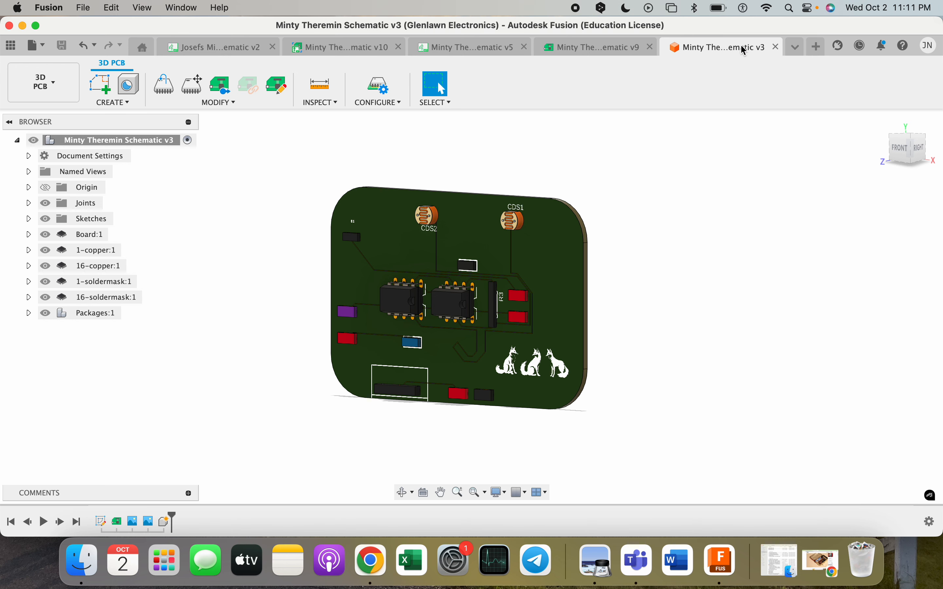
# Close the 3D PCB and the remaining open Minty Theremin board, schematic and electronics design documents
pyautogui.click(778, 47)
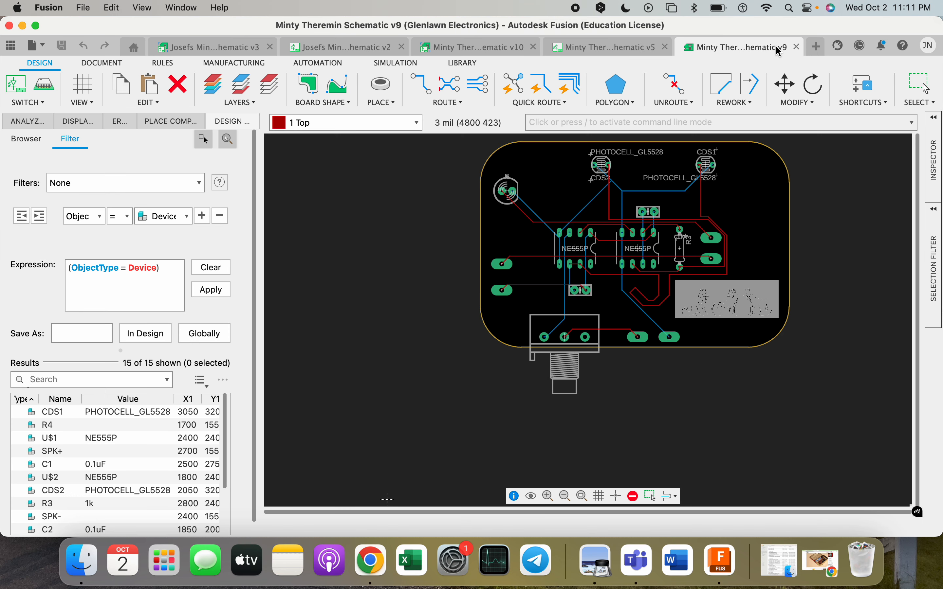
pyautogui.click(796, 47)
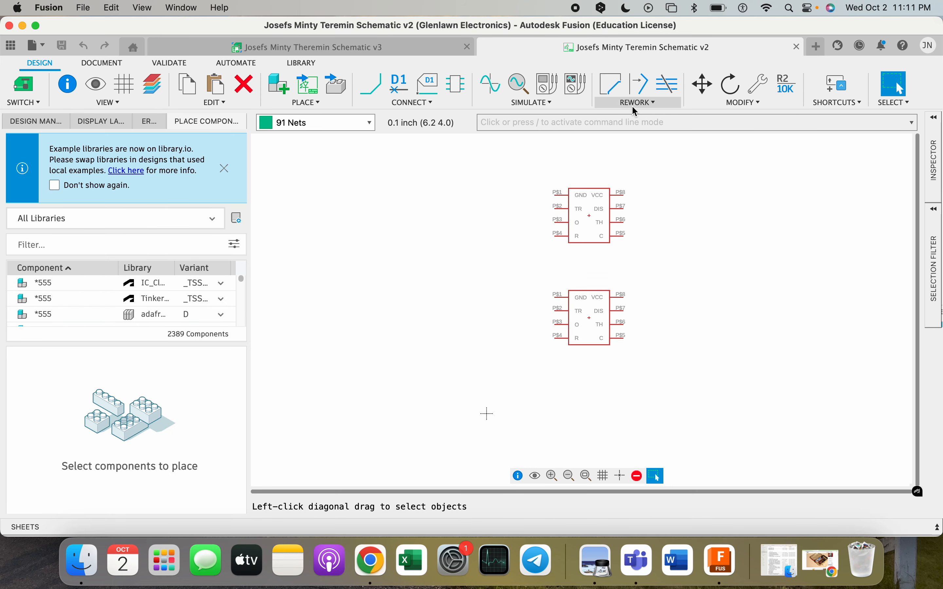
pyautogui.click(797, 47)
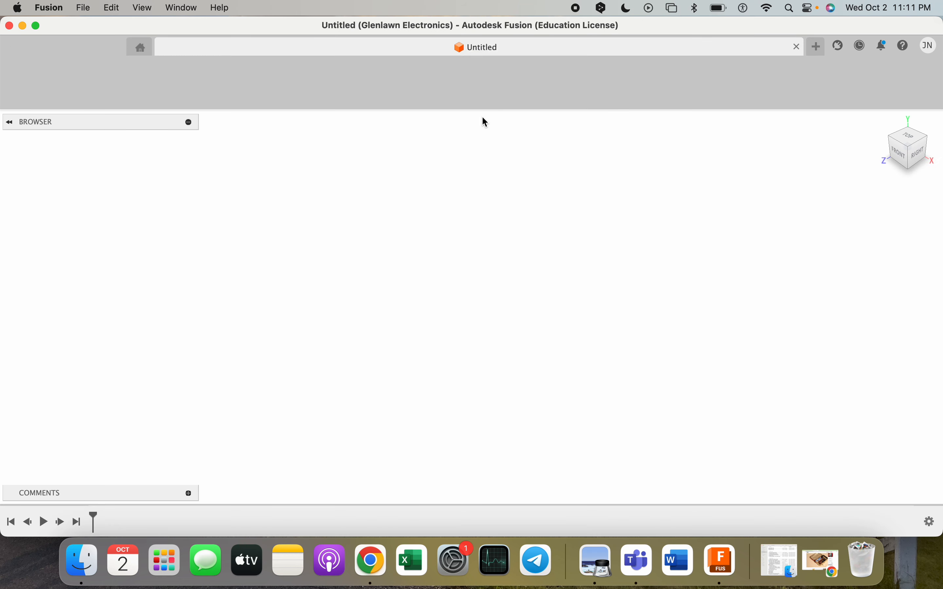